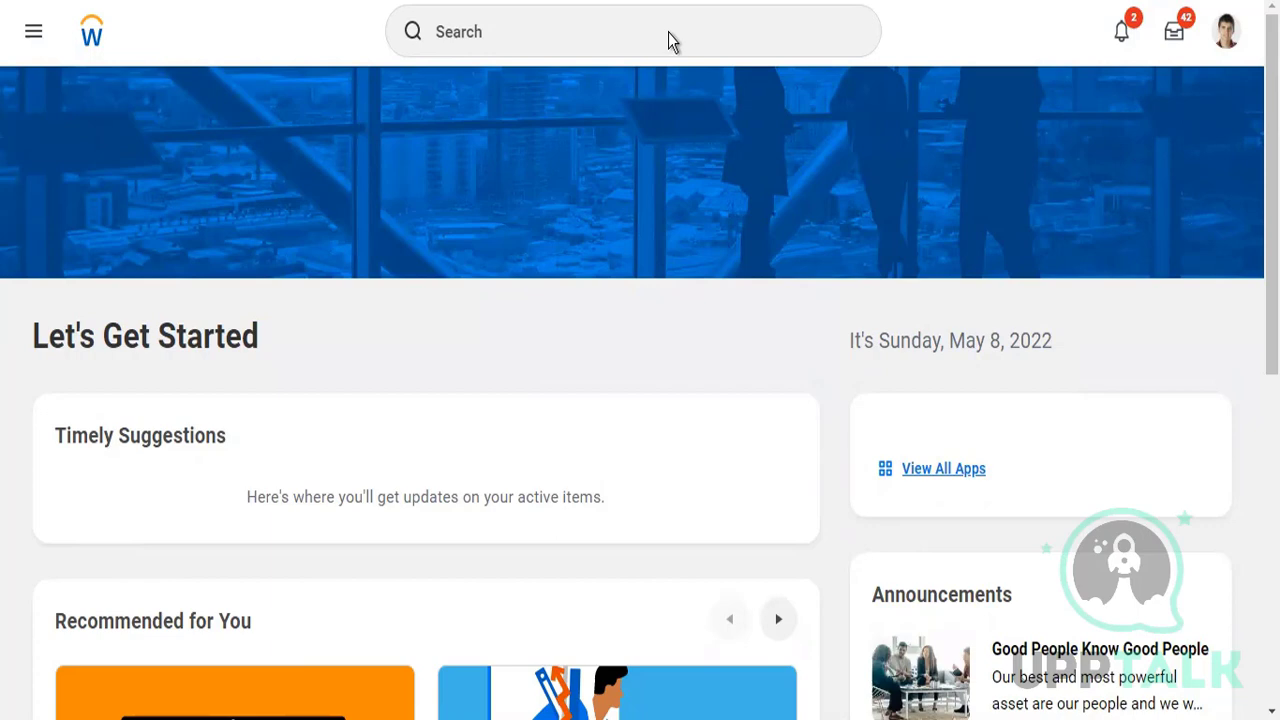
Open the Create Journal task and choose TW101 Twitter Inc : Actuals as the ledger
click(668, 32)
text(cr journal)
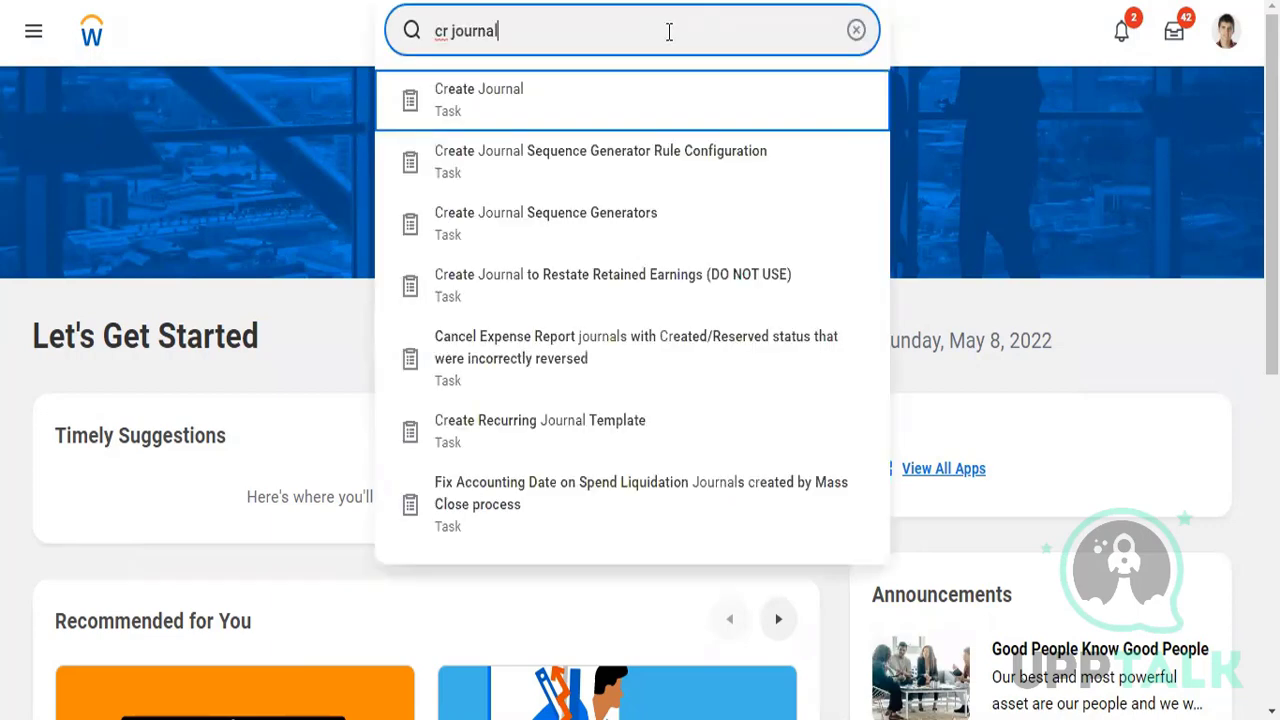
key(Return)
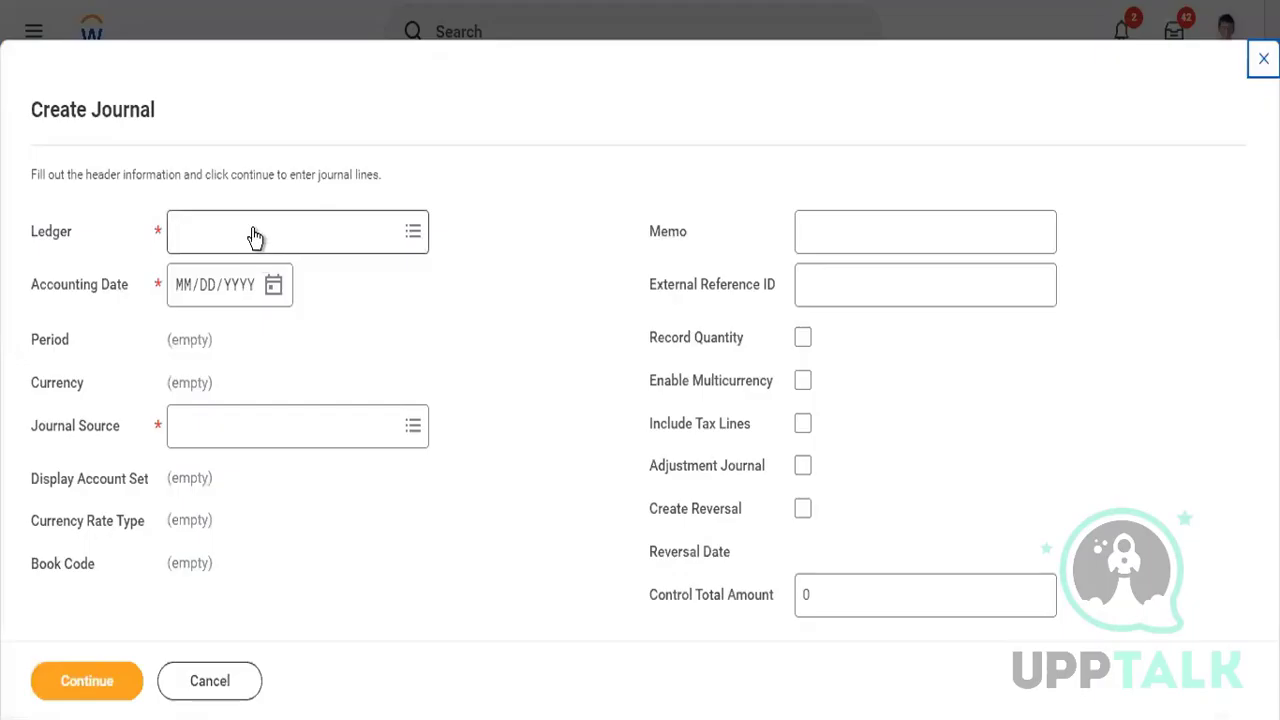
click(258, 234)
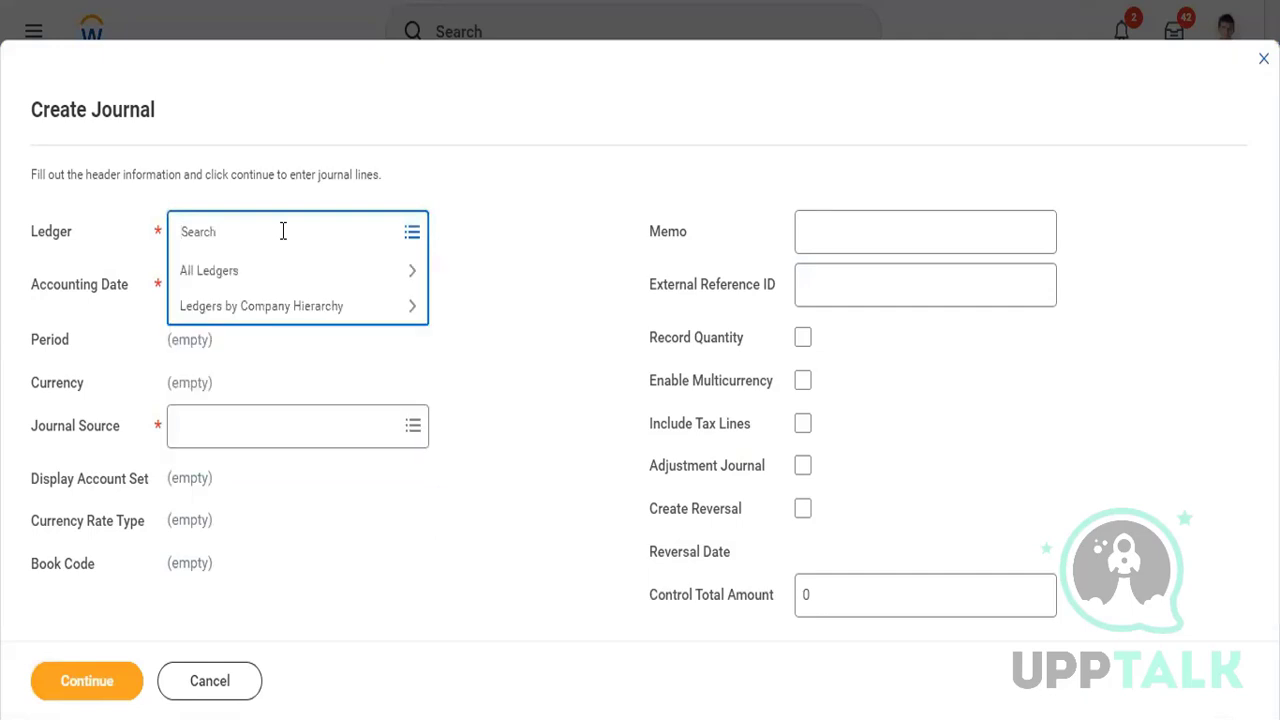
text(twitter)
key(Return)
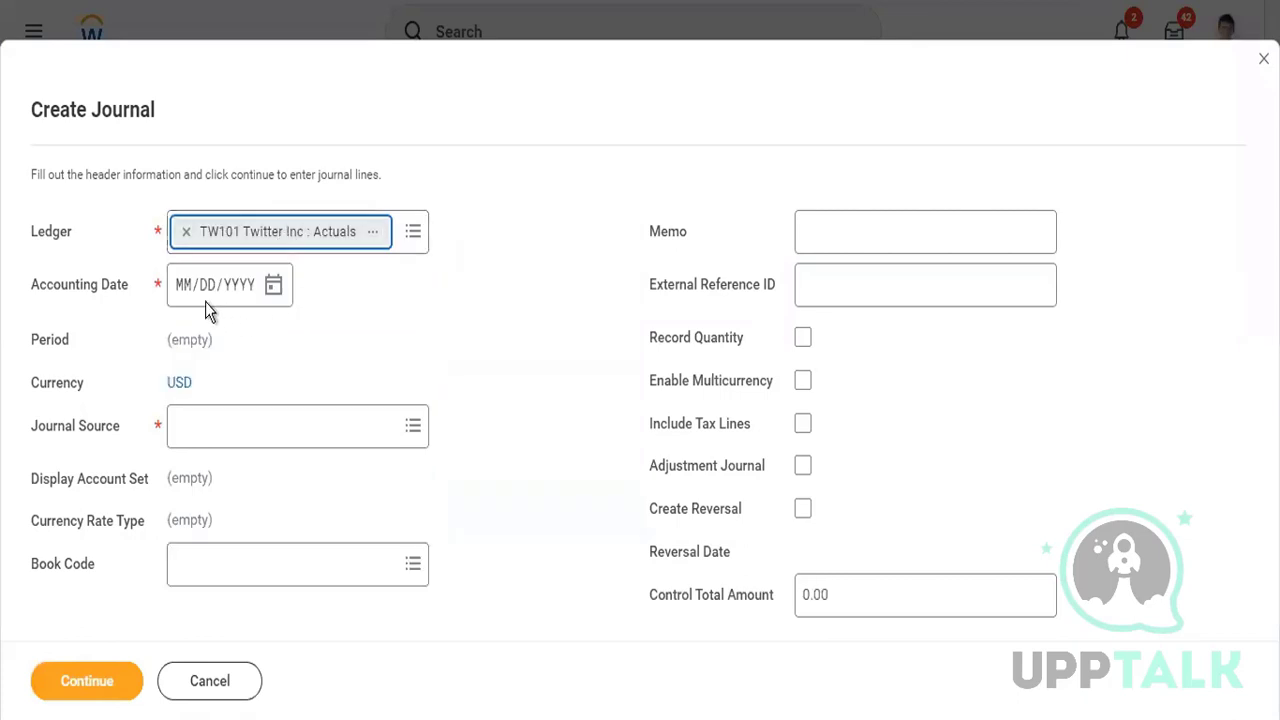
Set the journal's accounting date to 05/02/2022 and its source to Manual Journal
click(183, 290)
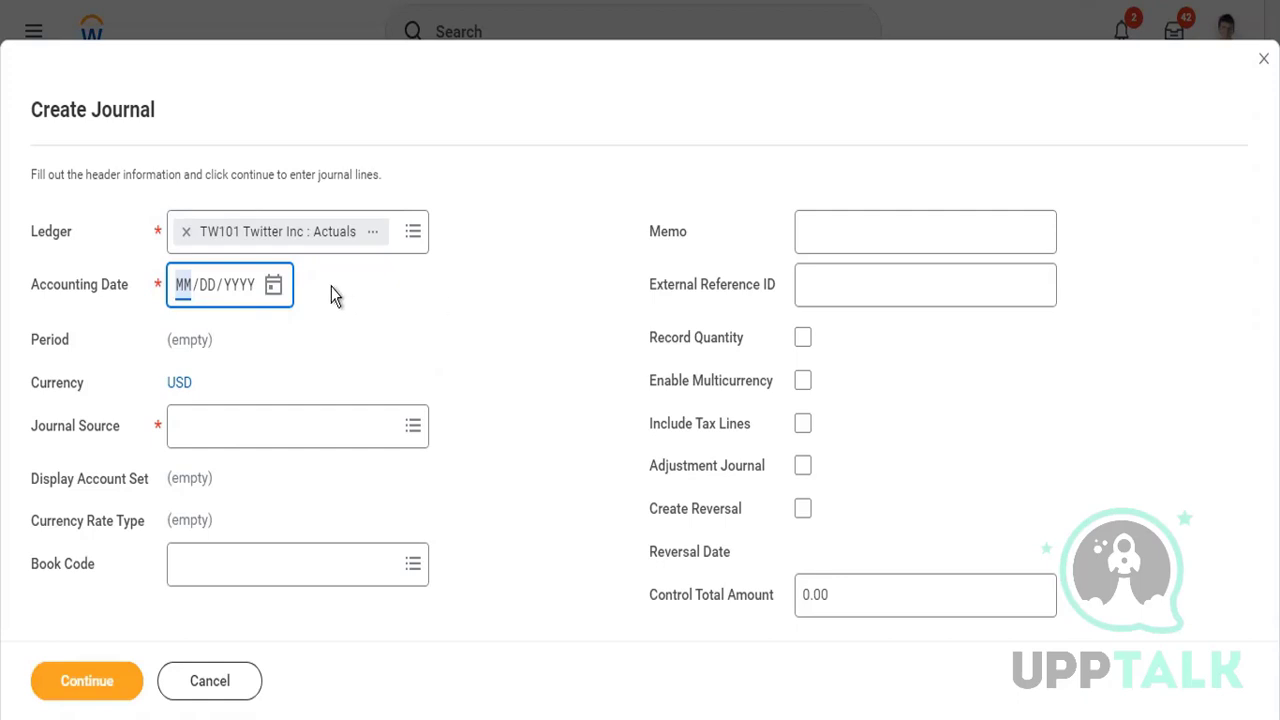
click(275, 288)
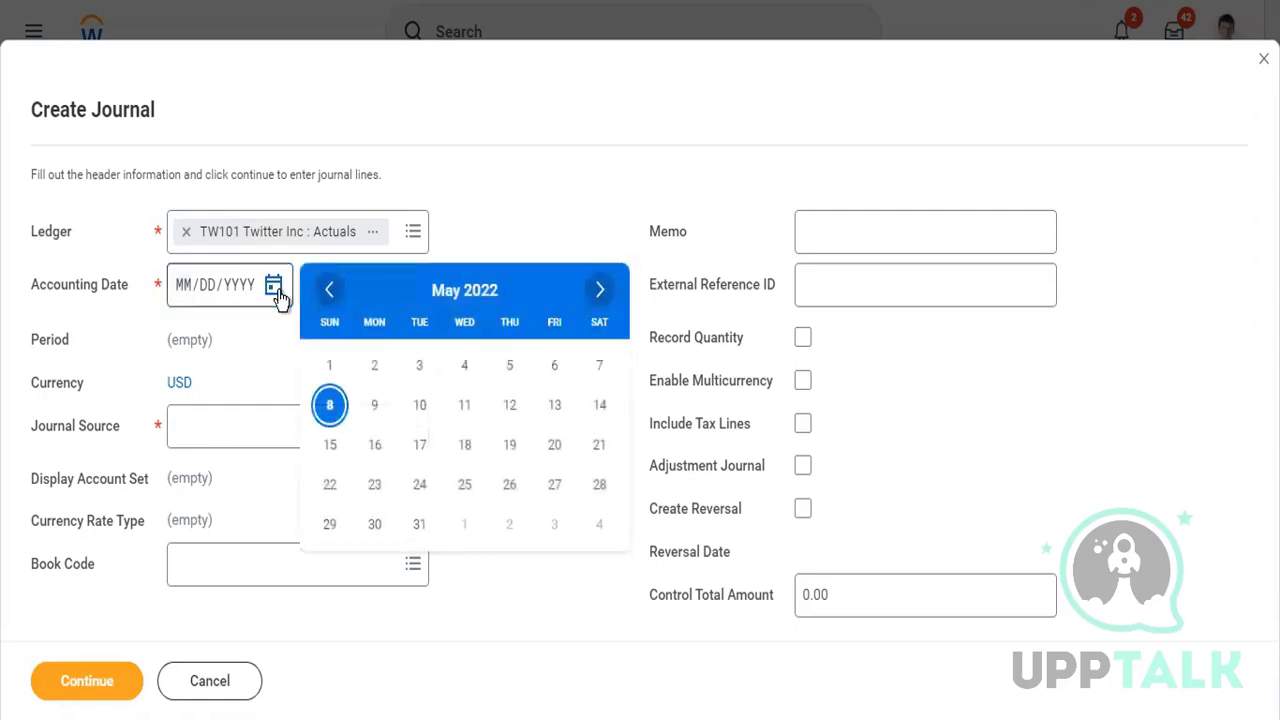
click(374, 366)
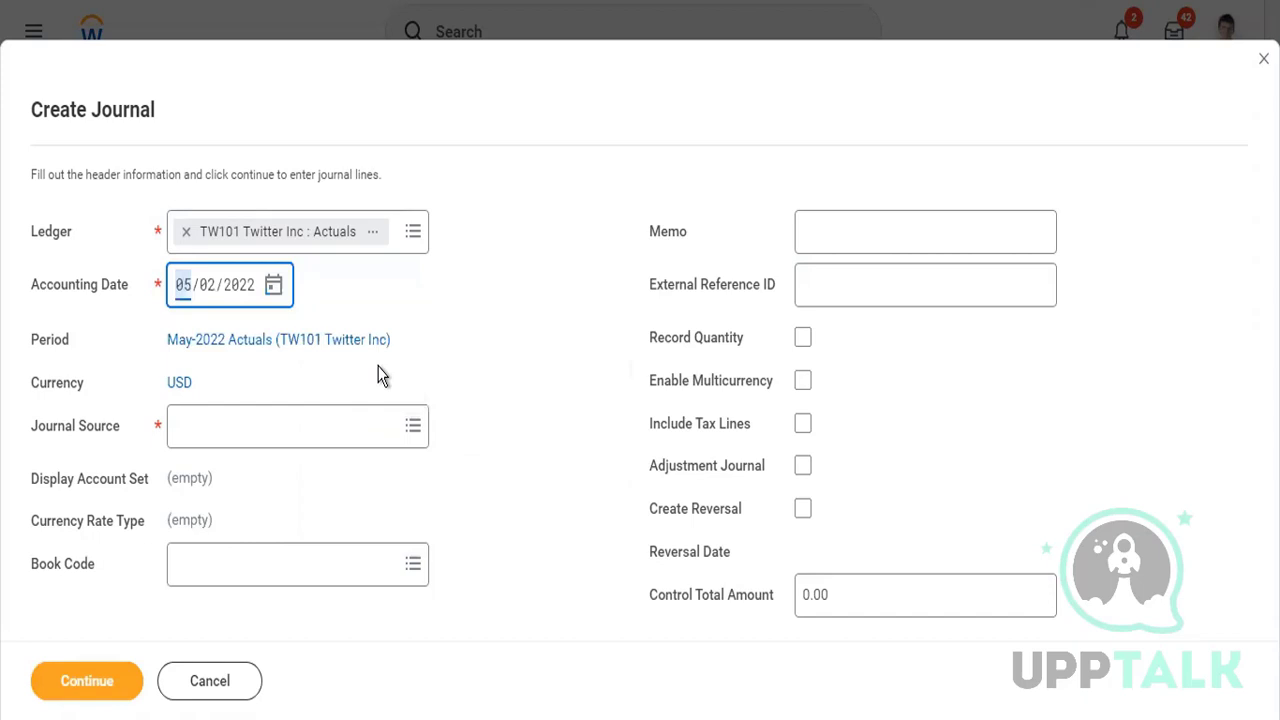
click(301, 436)
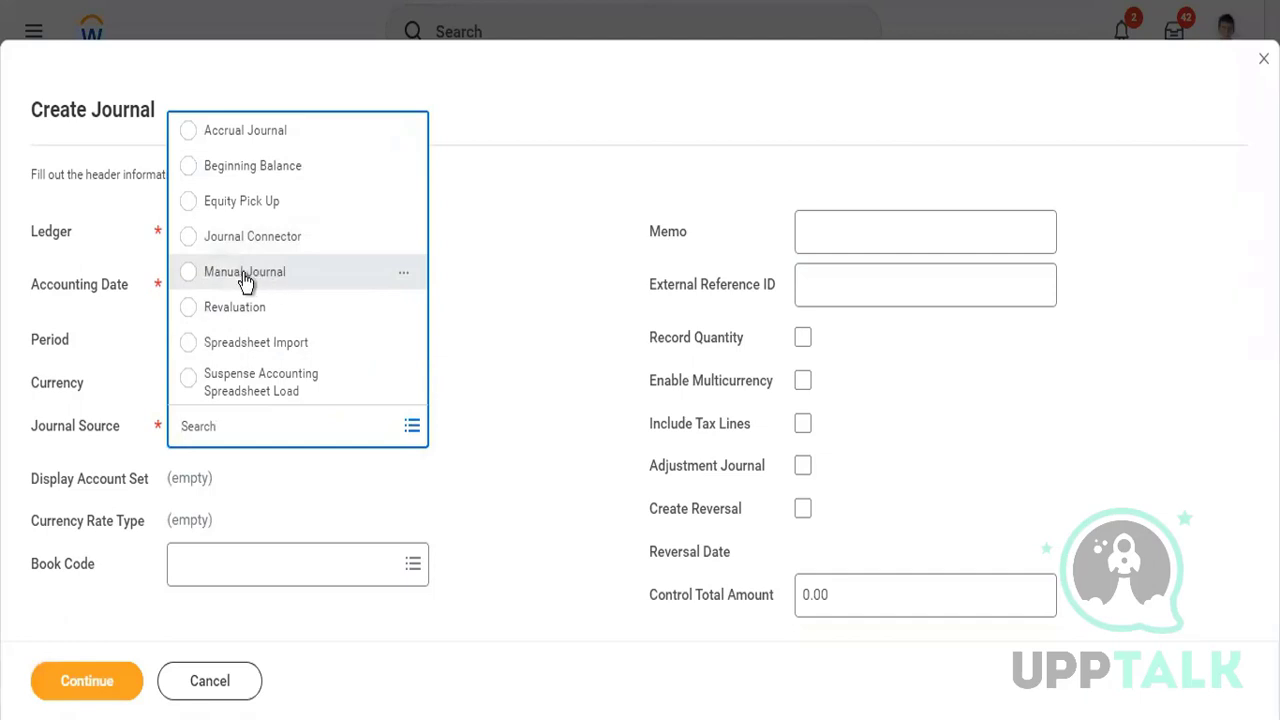
click(245, 276)
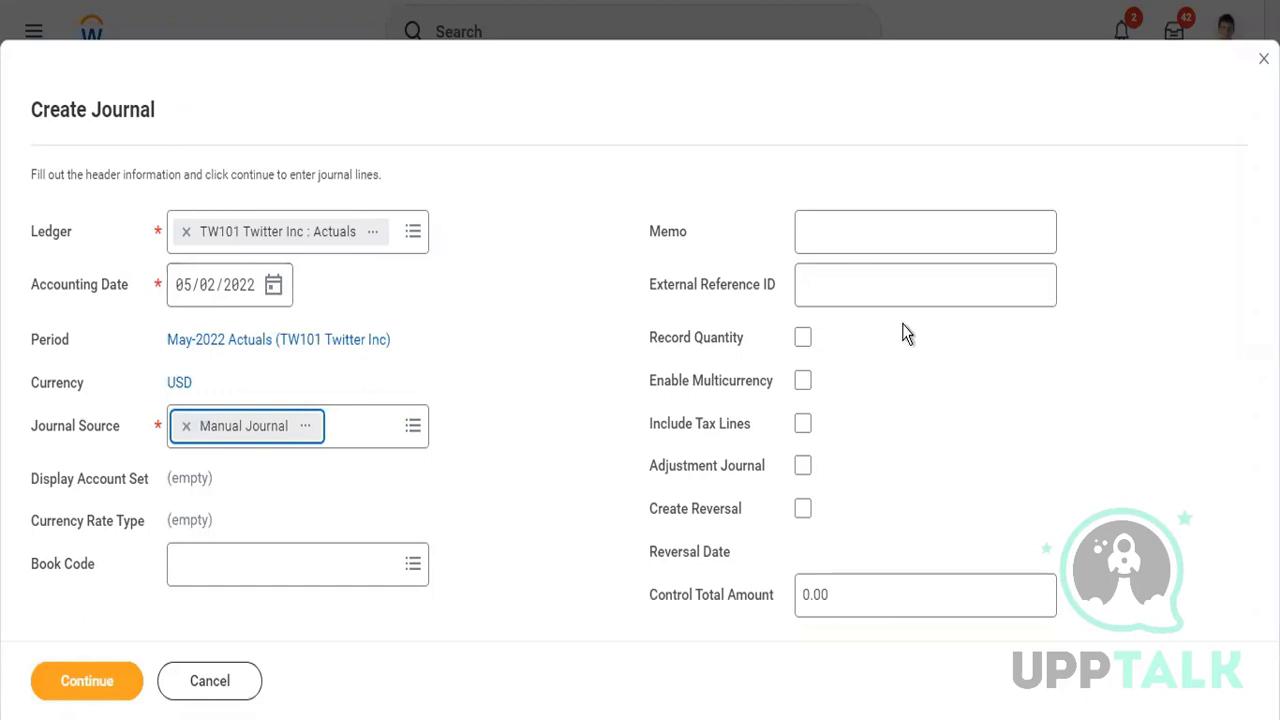
Enter "This is our 2nd Journal" as the memo and continue to the journal lines
click(875, 237)
text(Th)
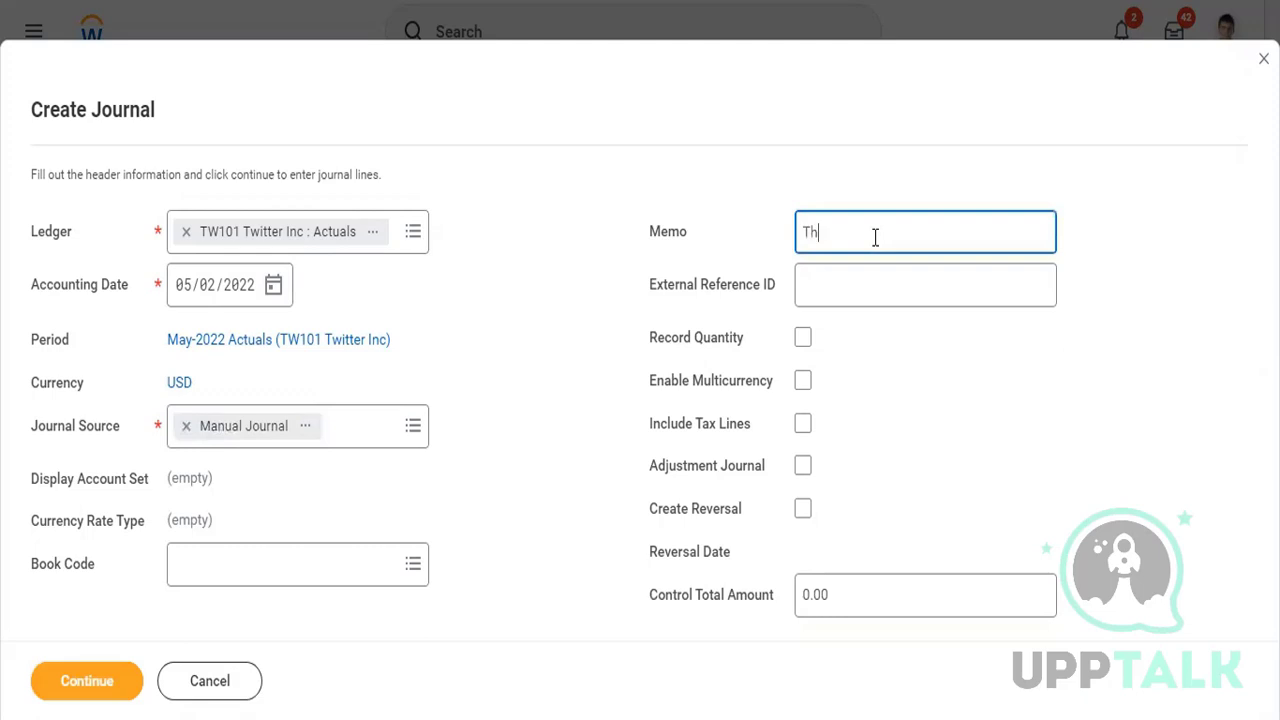
text(is is our 2nd Journal)
click(90, 680)
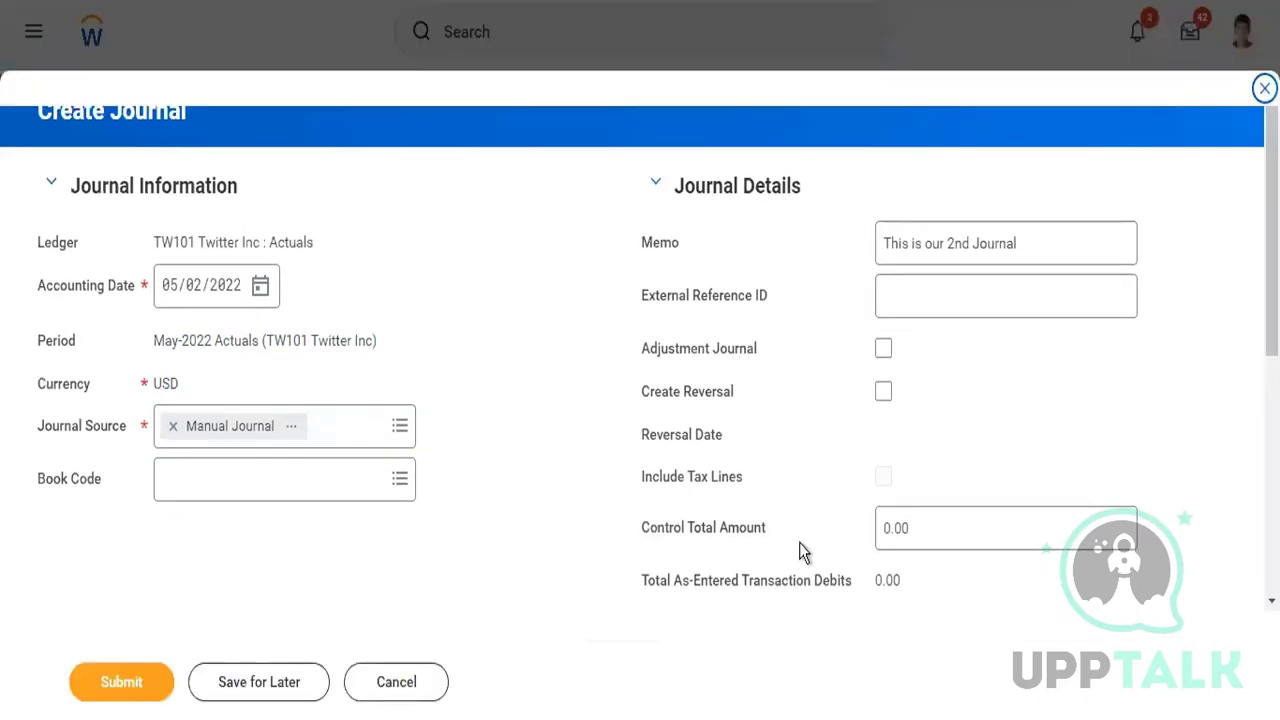
Assign ledger account 1000:Cash to the first journal line and 1205:Allowance for Doubtful Accounts to the second
scroll(413, 591, down, 5)
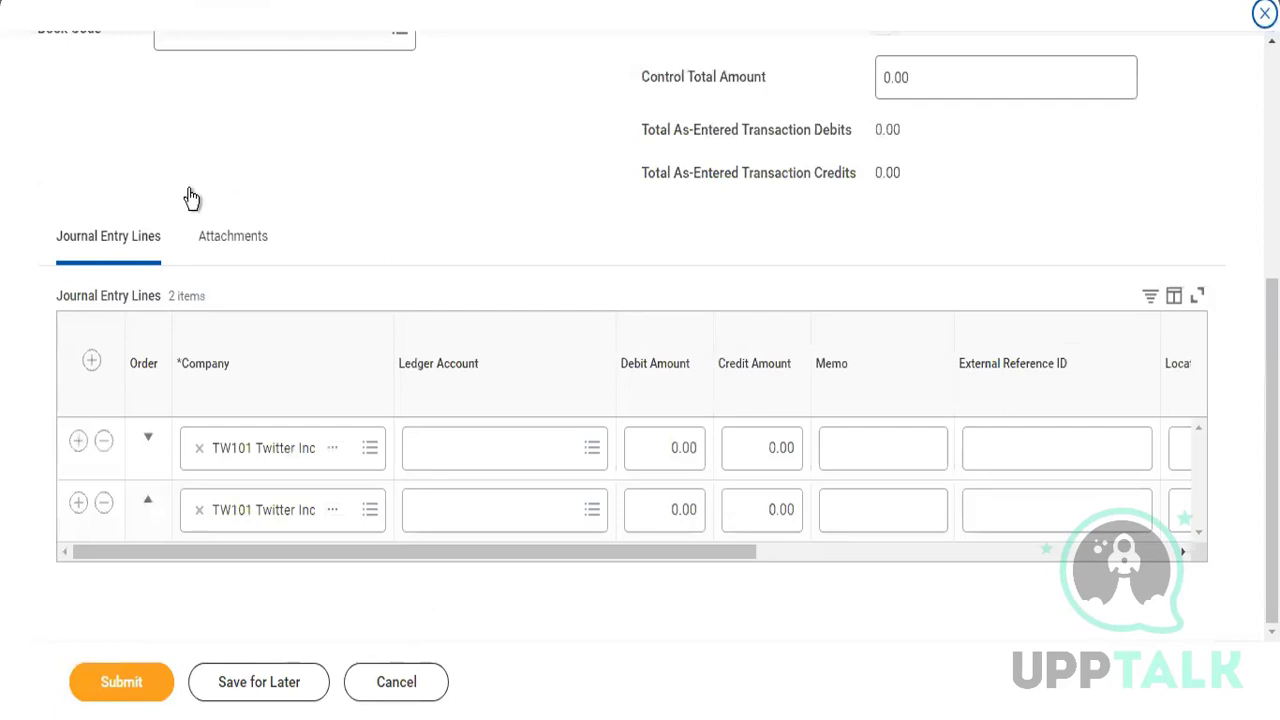
click(481, 468)
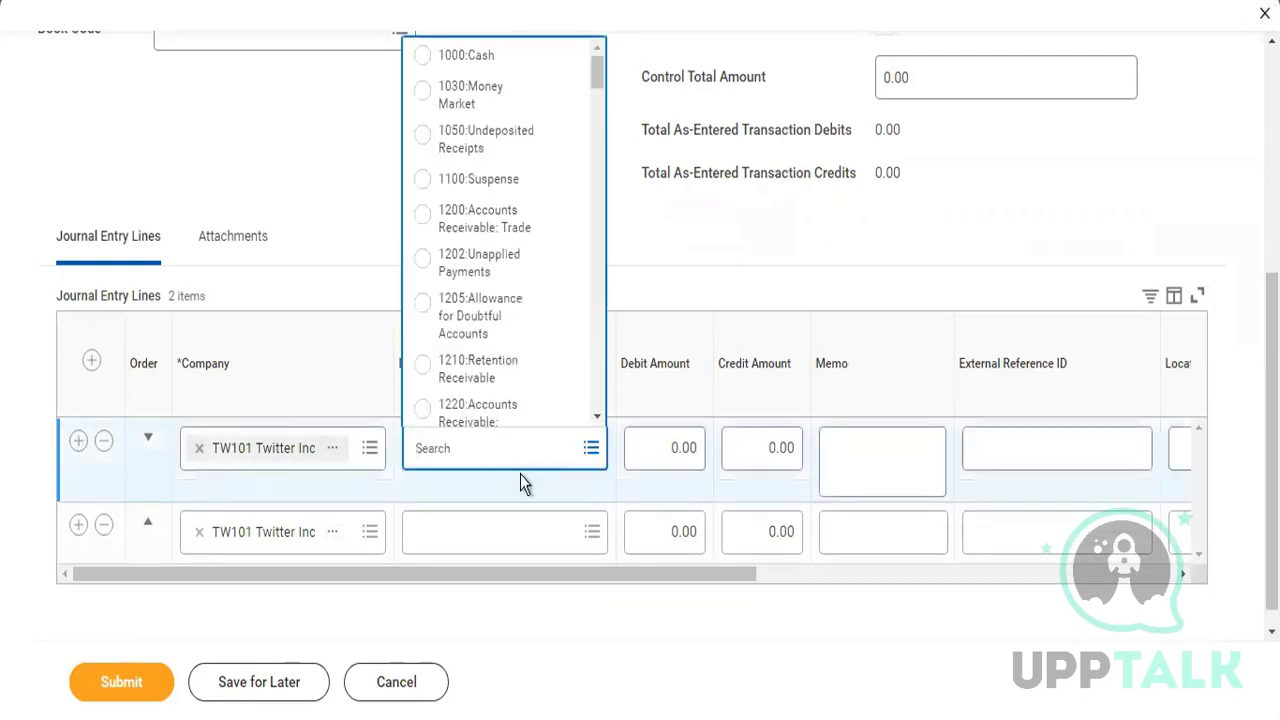
text(1)
click(474, 52)
click(520, 538)
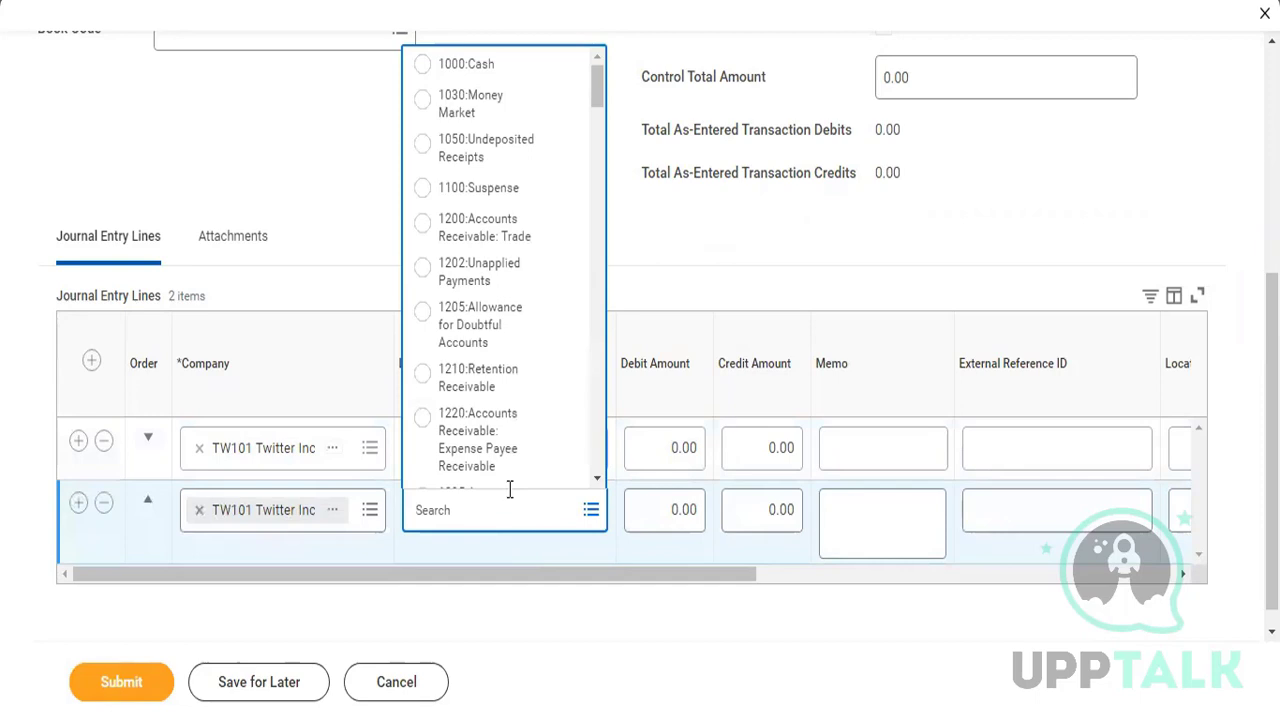
click(494, 333)
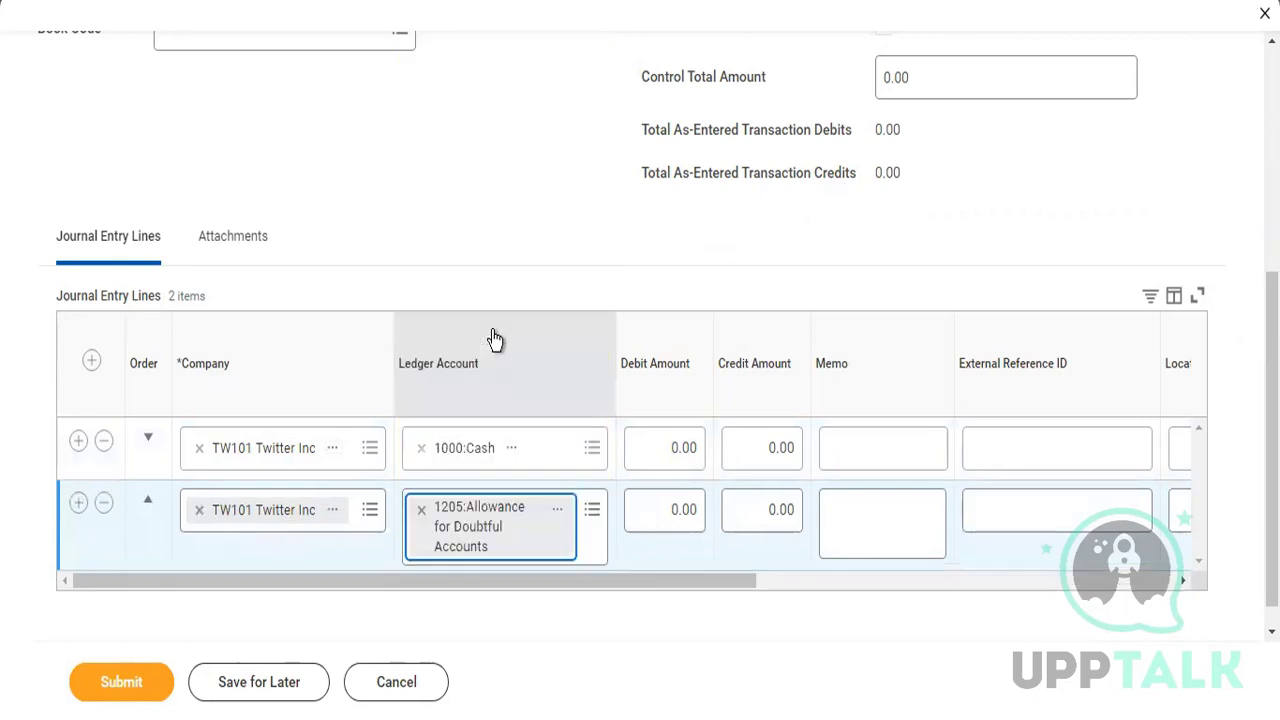
Enter a debit amount of 1500 on the Cash line and a credit amount of 1500 on the second line
click(672, 447)
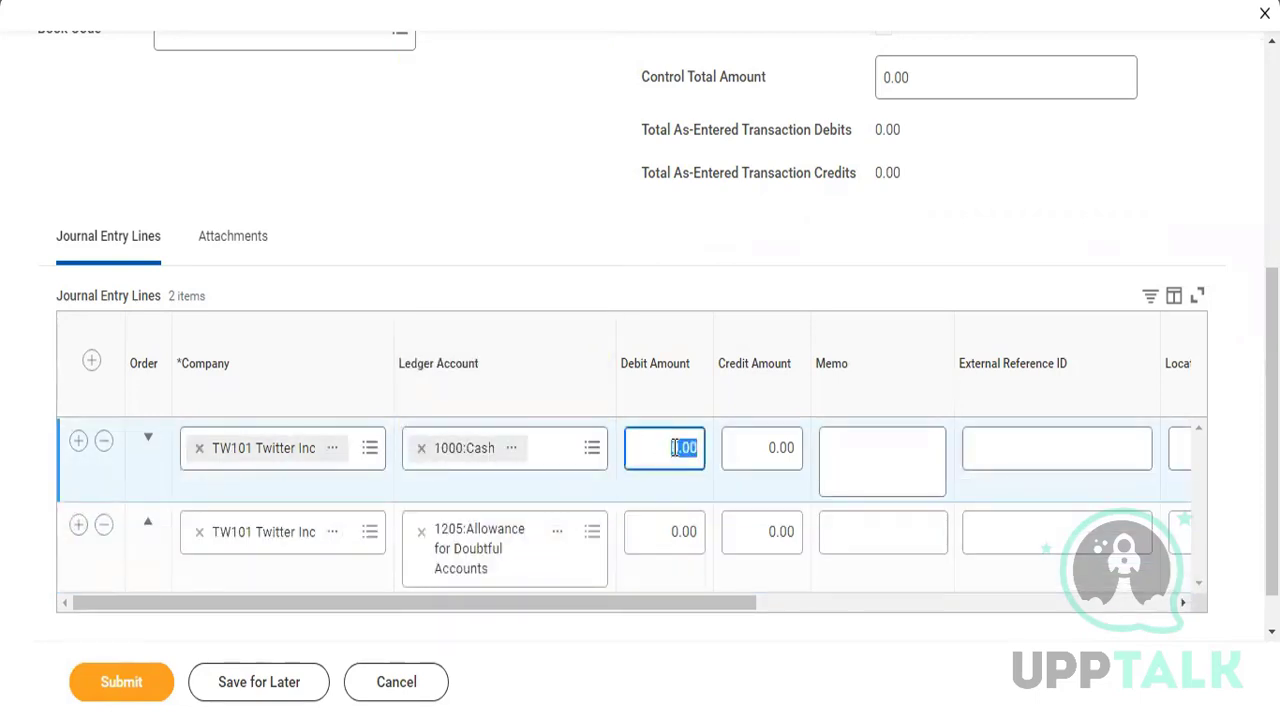
text(1500)
click(778, 538)
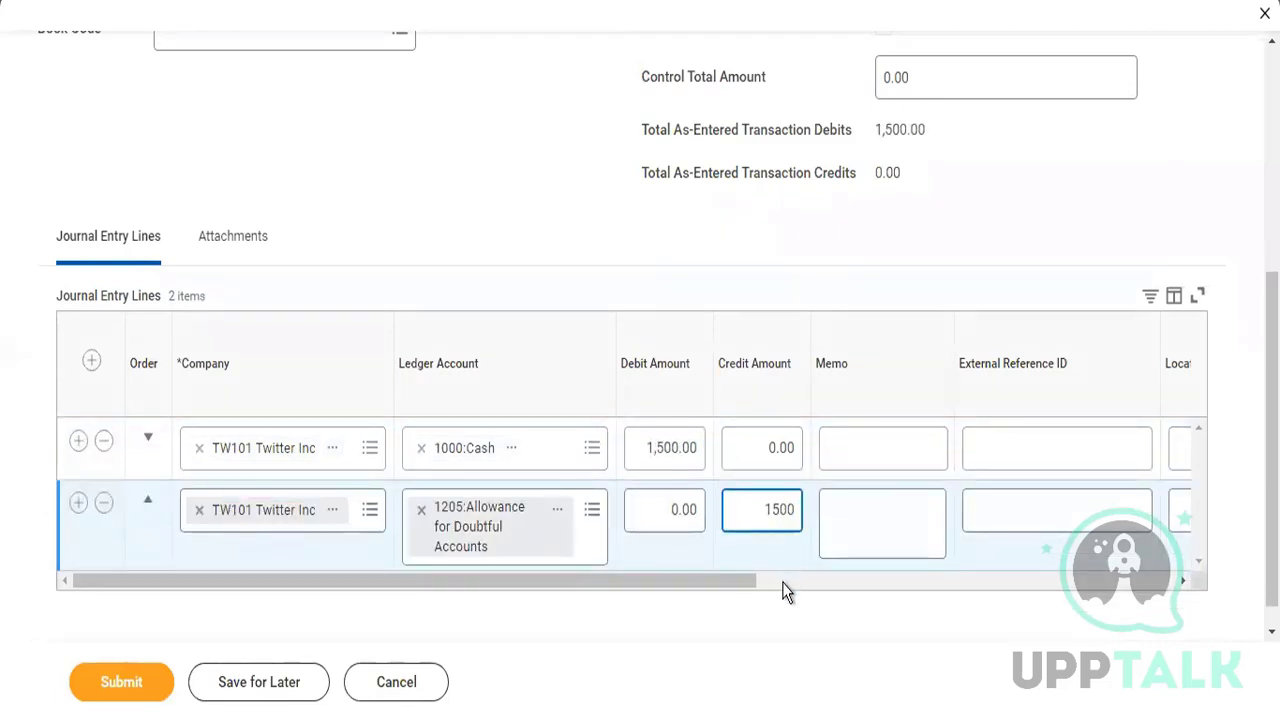
Assign a 1000 Cafe Goodluck Management active cost center to each of the two journal lines and submit the journal
click(782, 582)
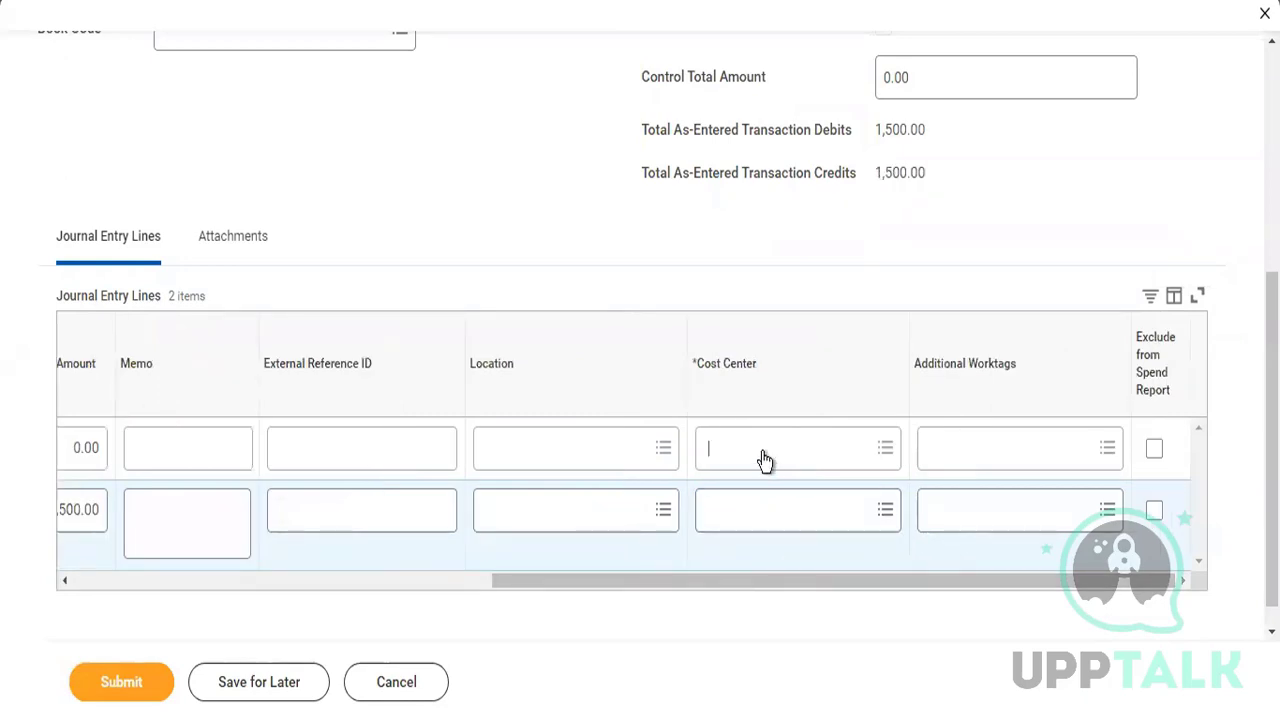
click(764, 459)
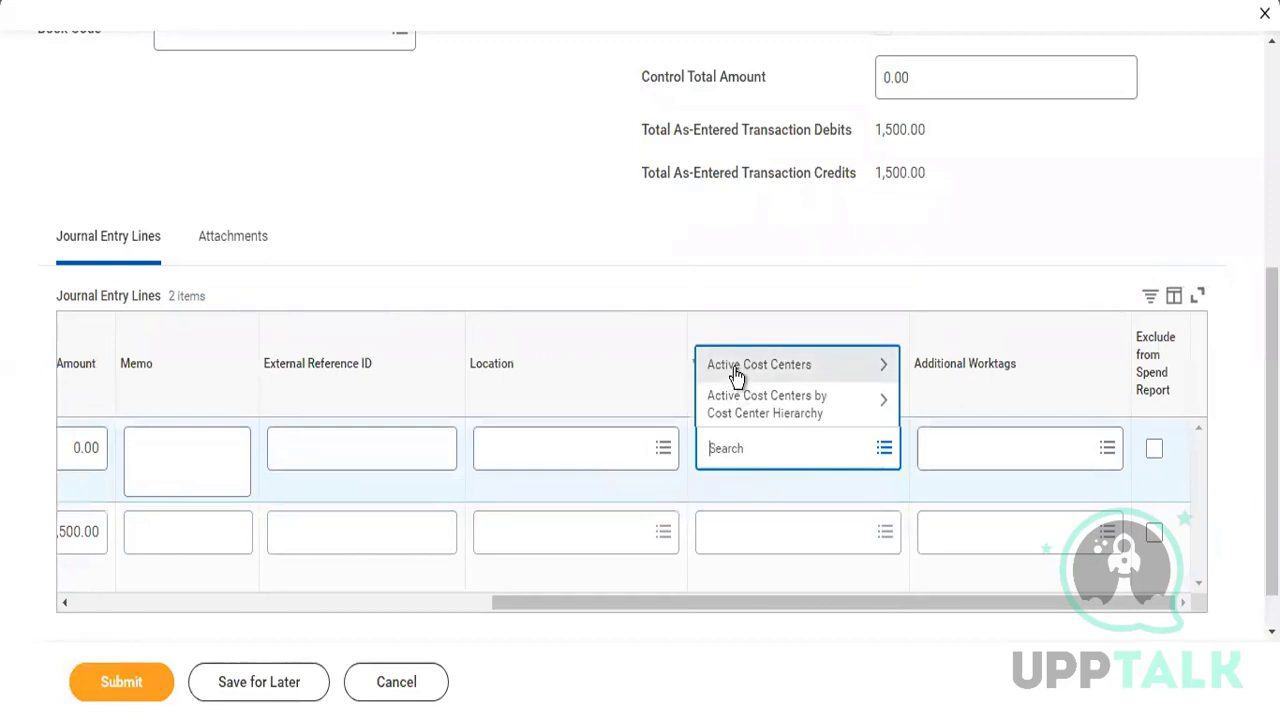
click(737, 370)
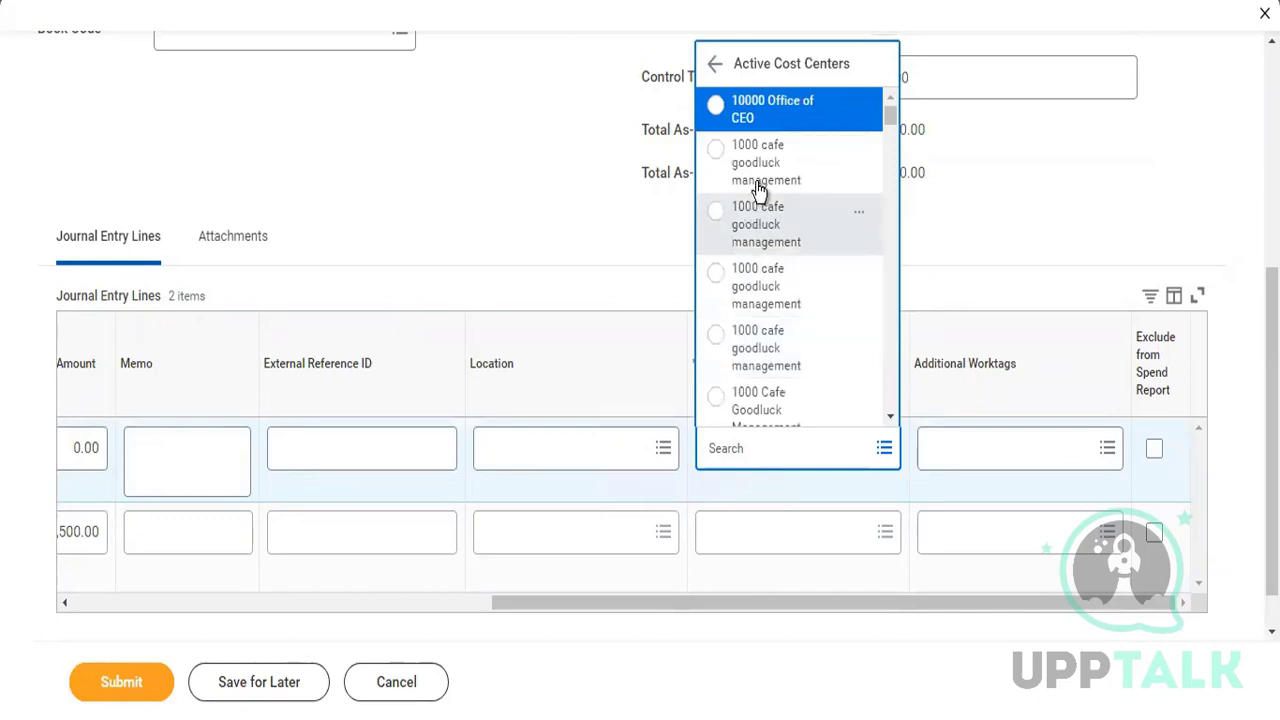
click(758, 188)
click(743, 545)
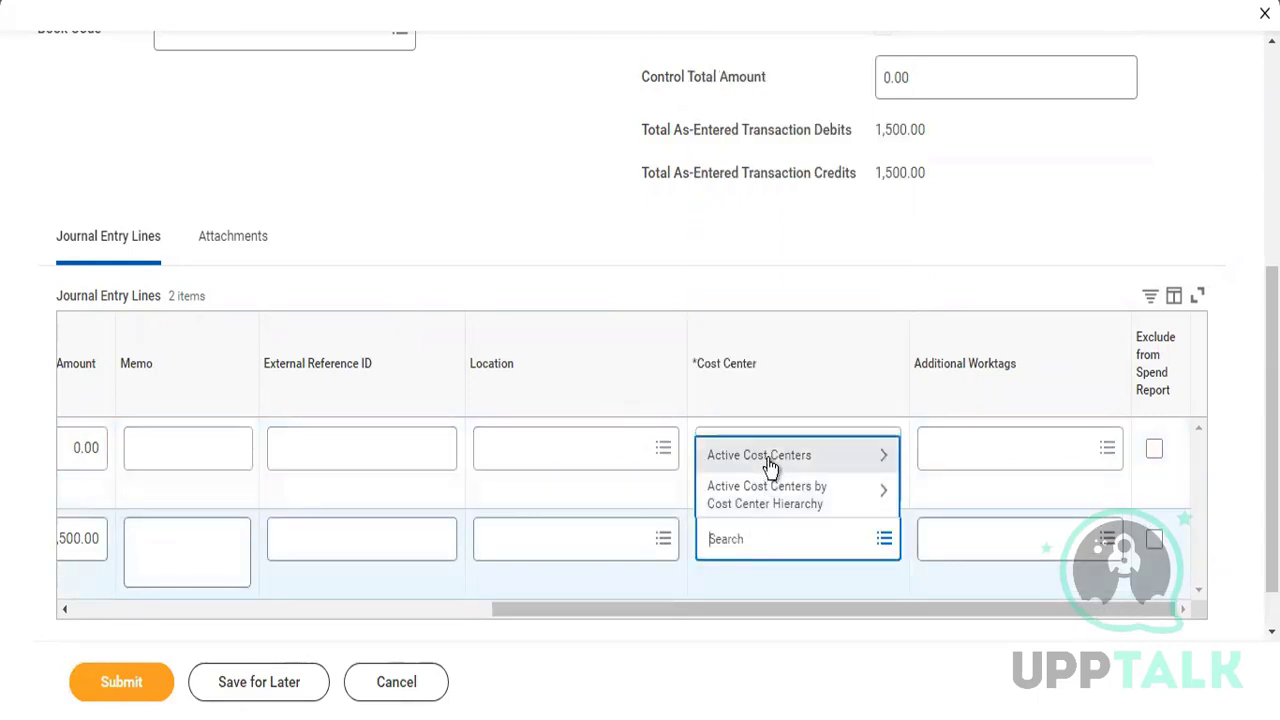
click(770, 462)
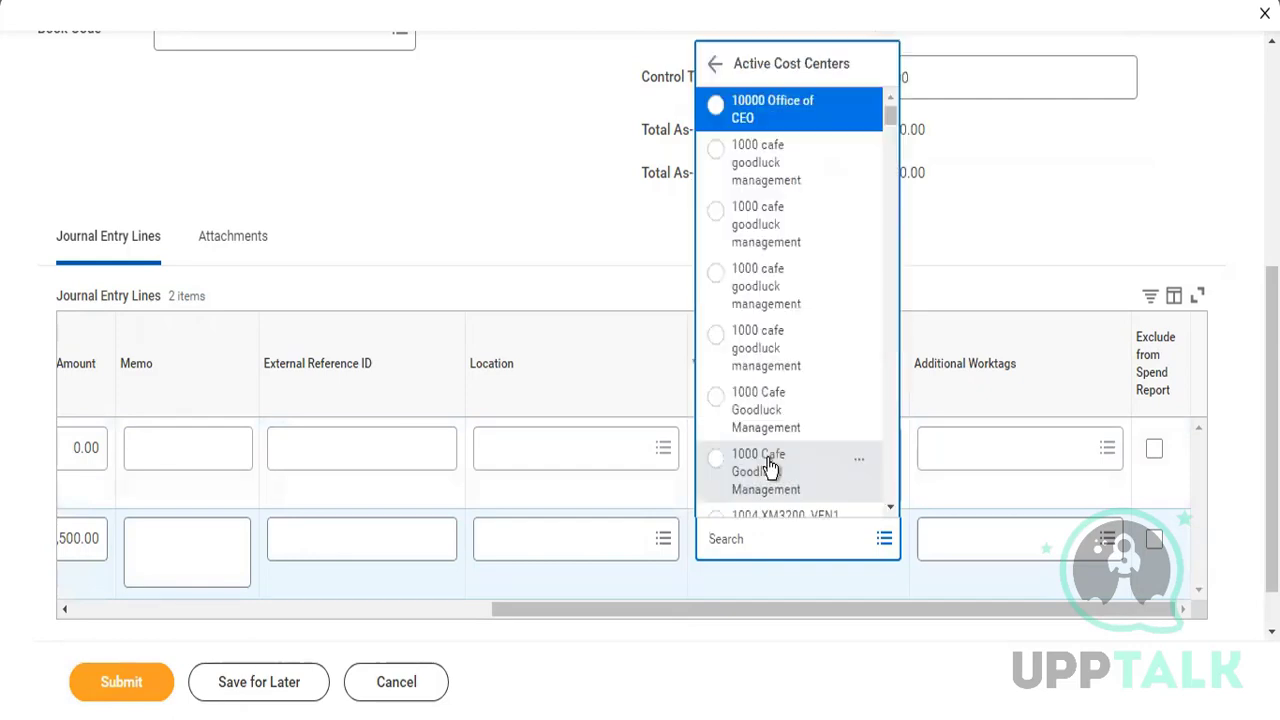
click(770, 466)
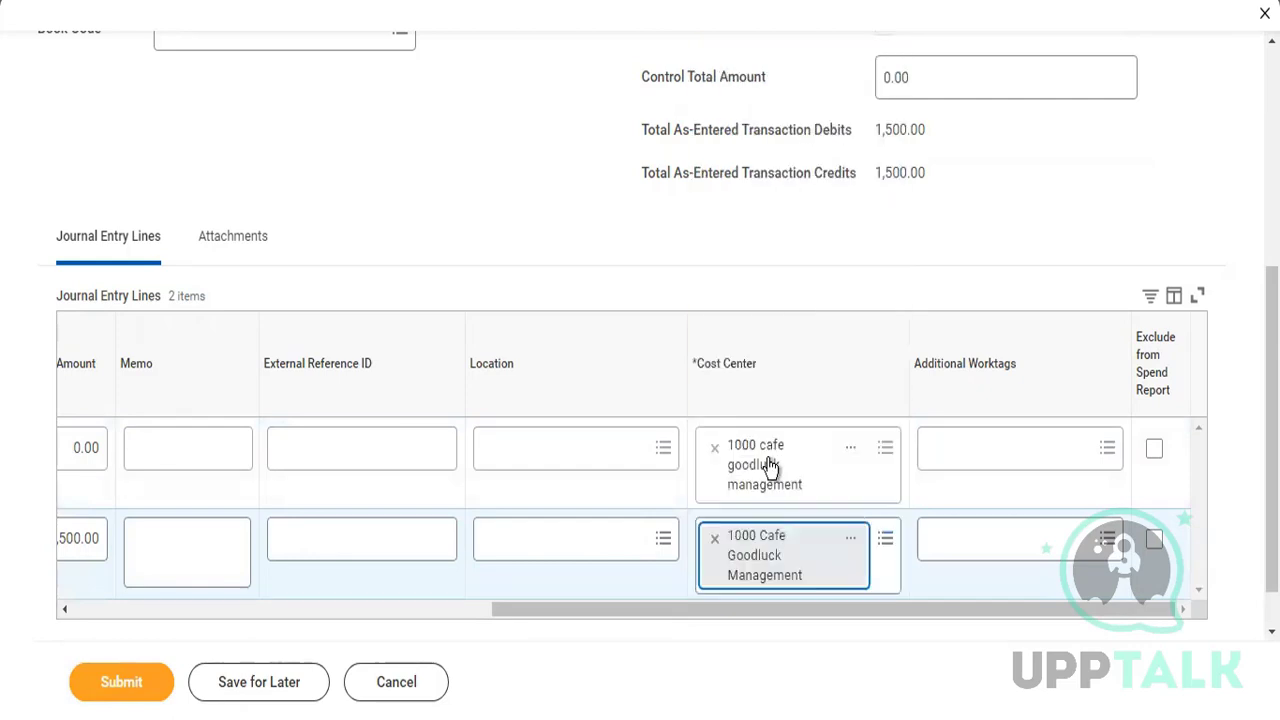
click(155, 684)
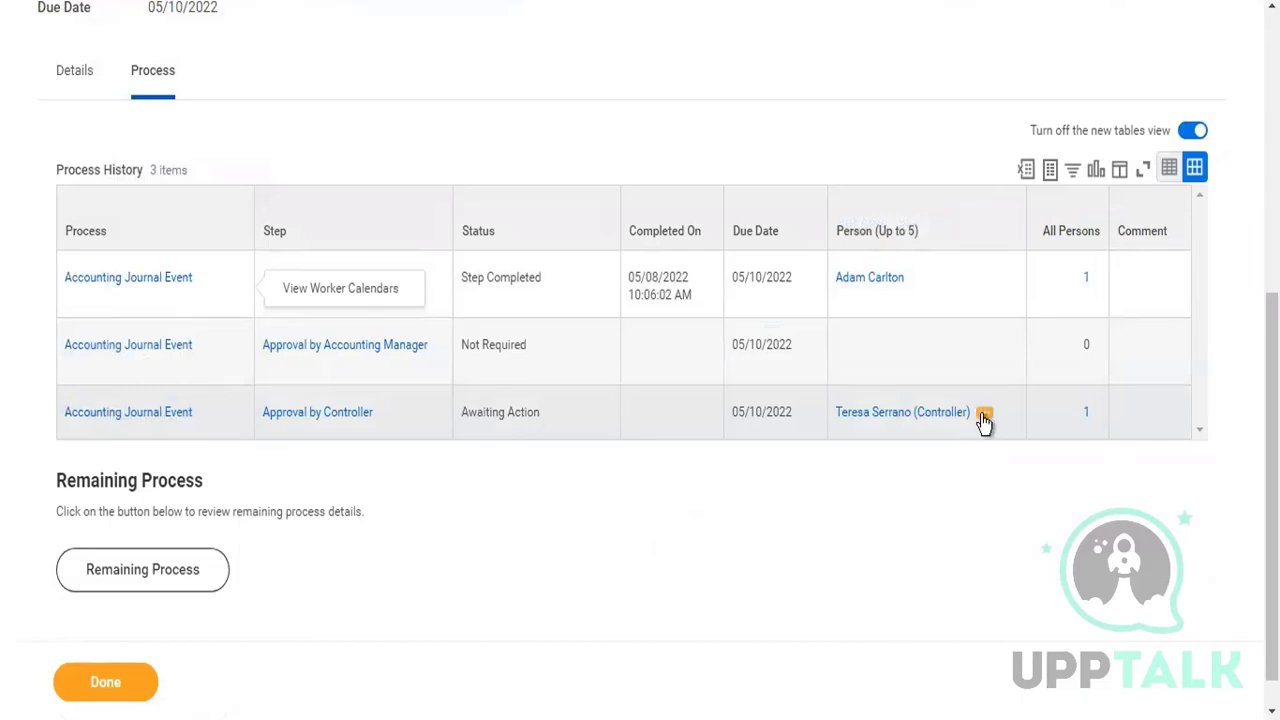
Start a proxy session as the controller who is assigned the journal's pending approval step
click(985, 418)
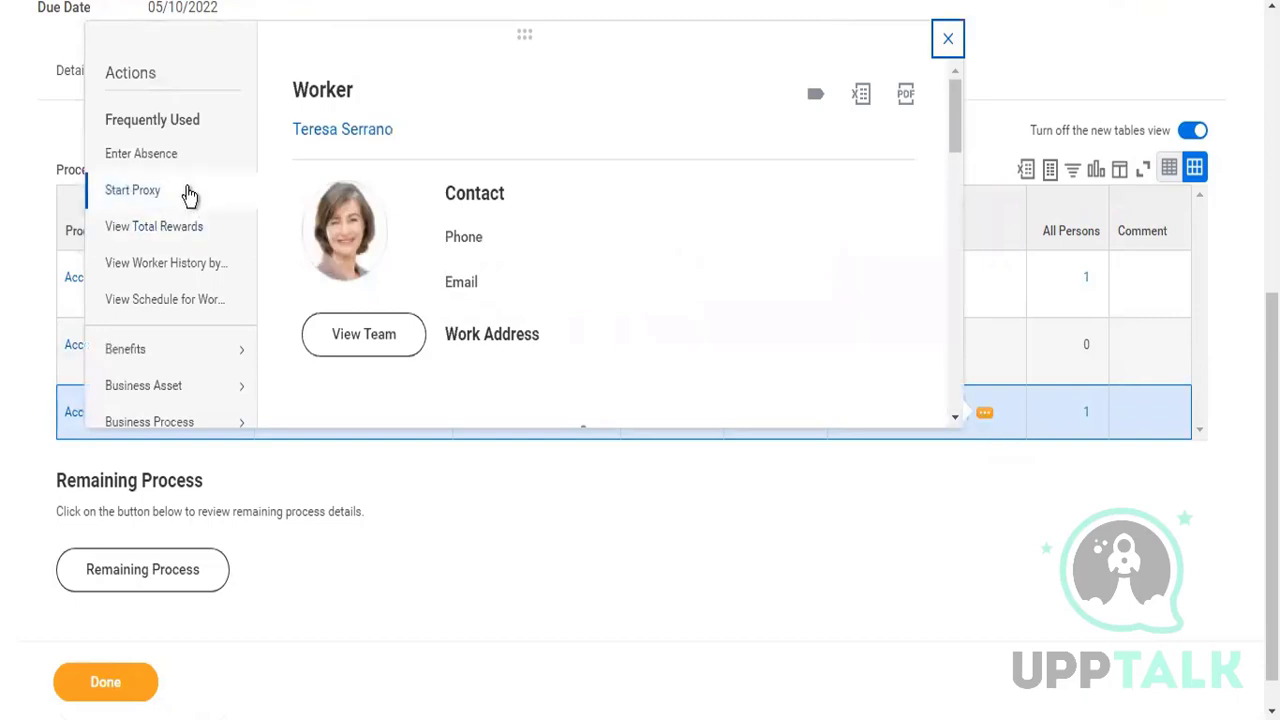
click(190, 195)
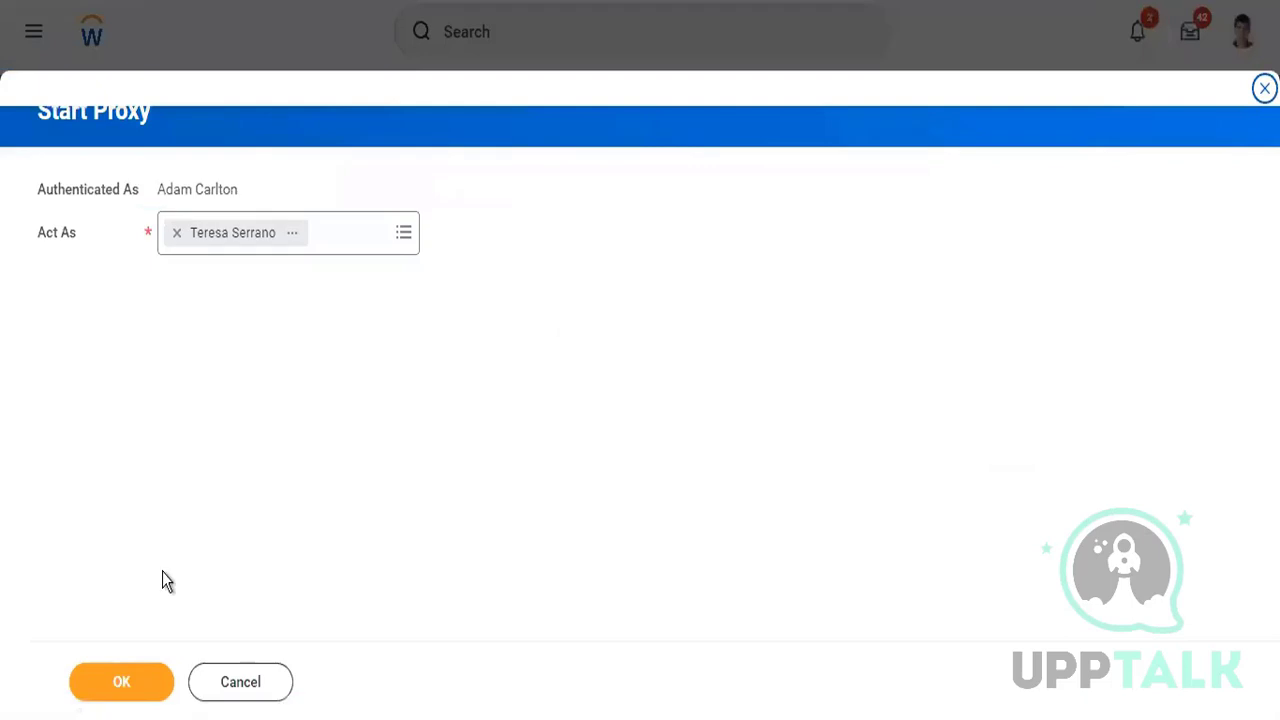
click(121, 684)
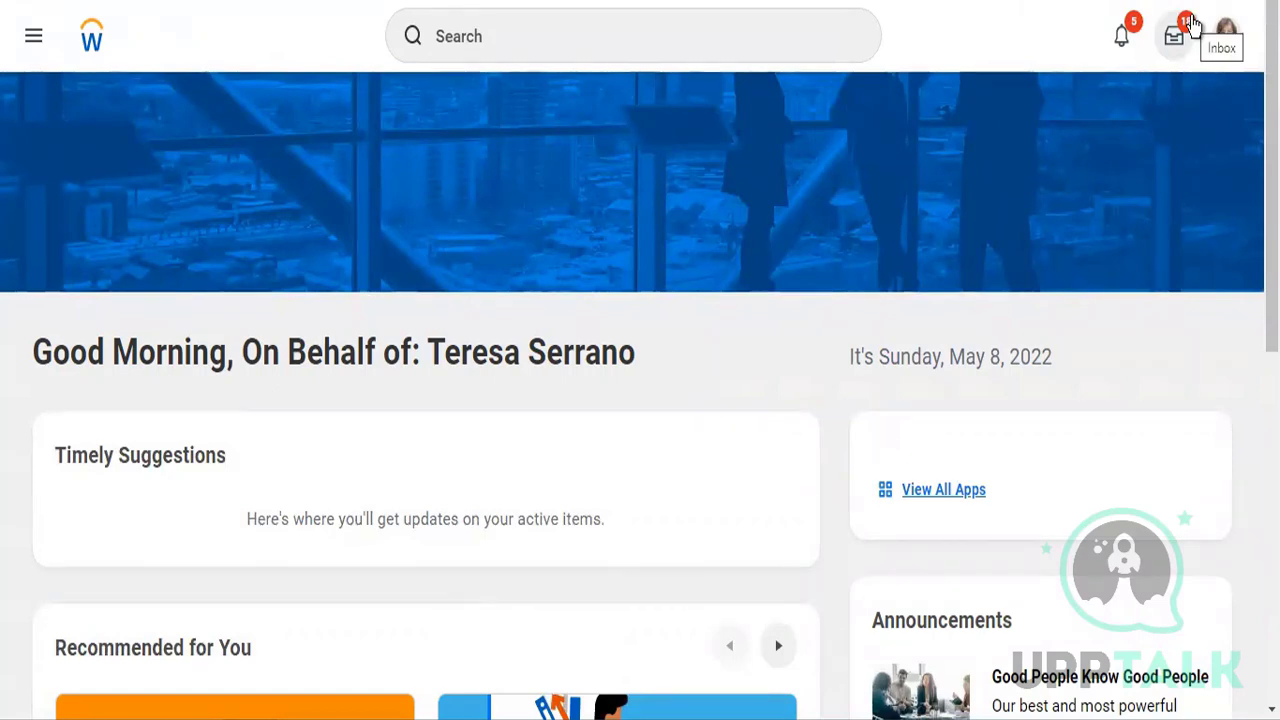
Approve the submitted $1,500.00 journal dated 05/02/2022 from the controller's inbox
click(1176, 53)
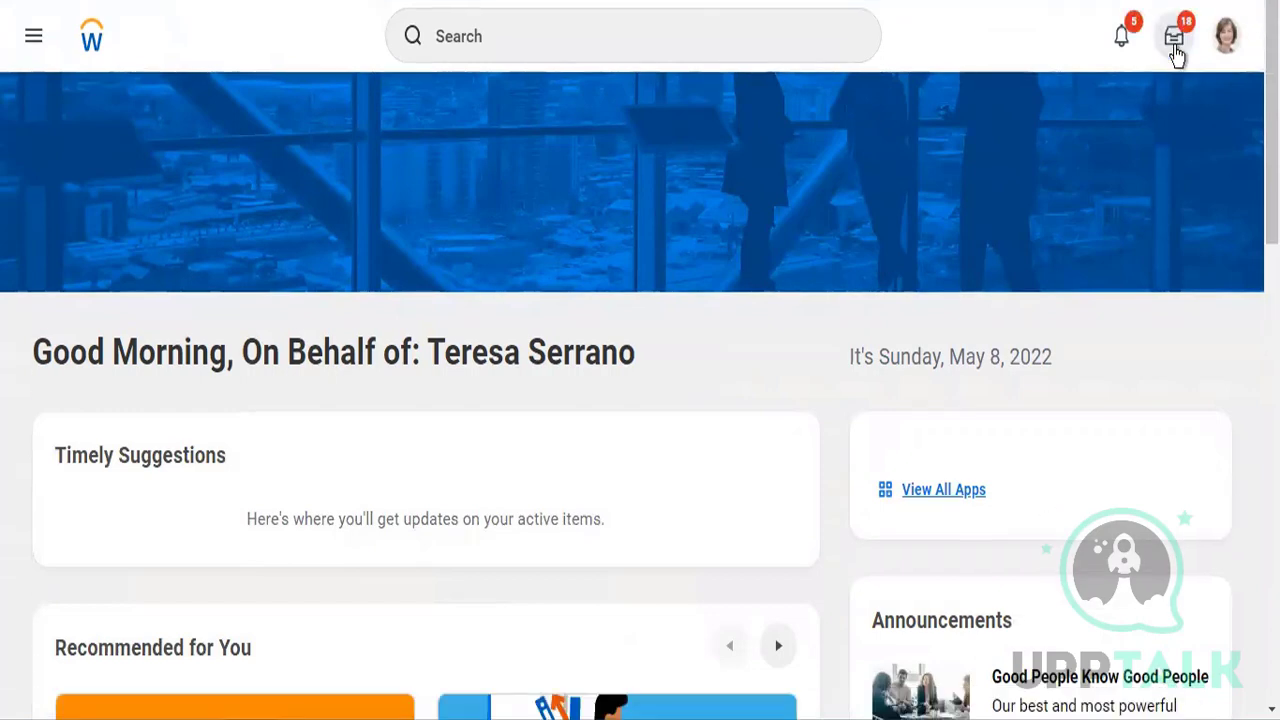
click(1176, 52)
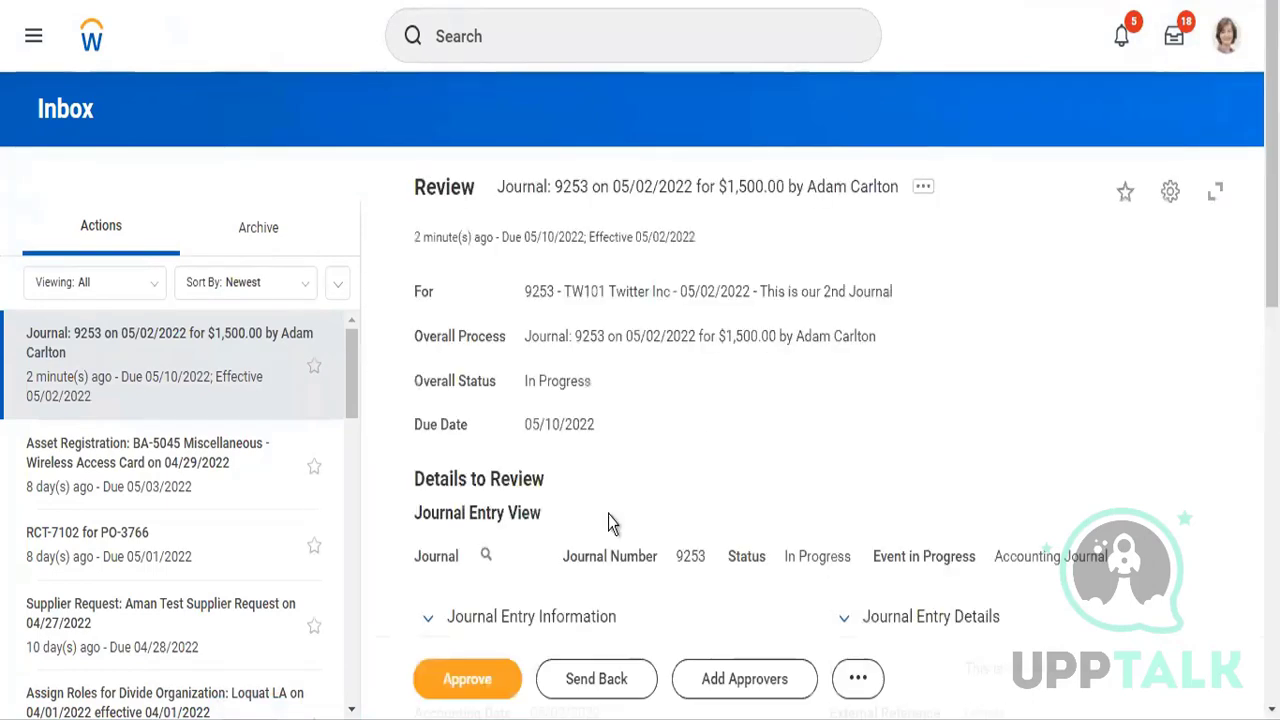
click(495, 686)
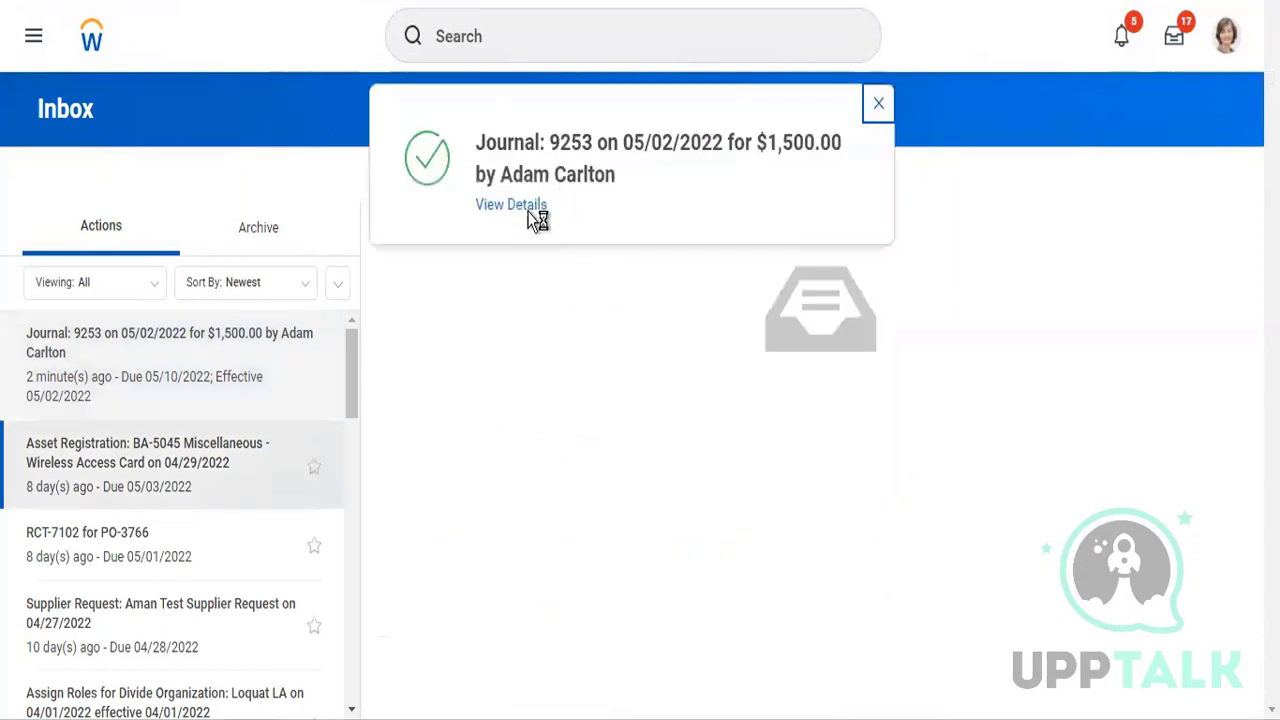
Open the approved journal from its process details and examine its status, journal lines and process history
click(522, 206)
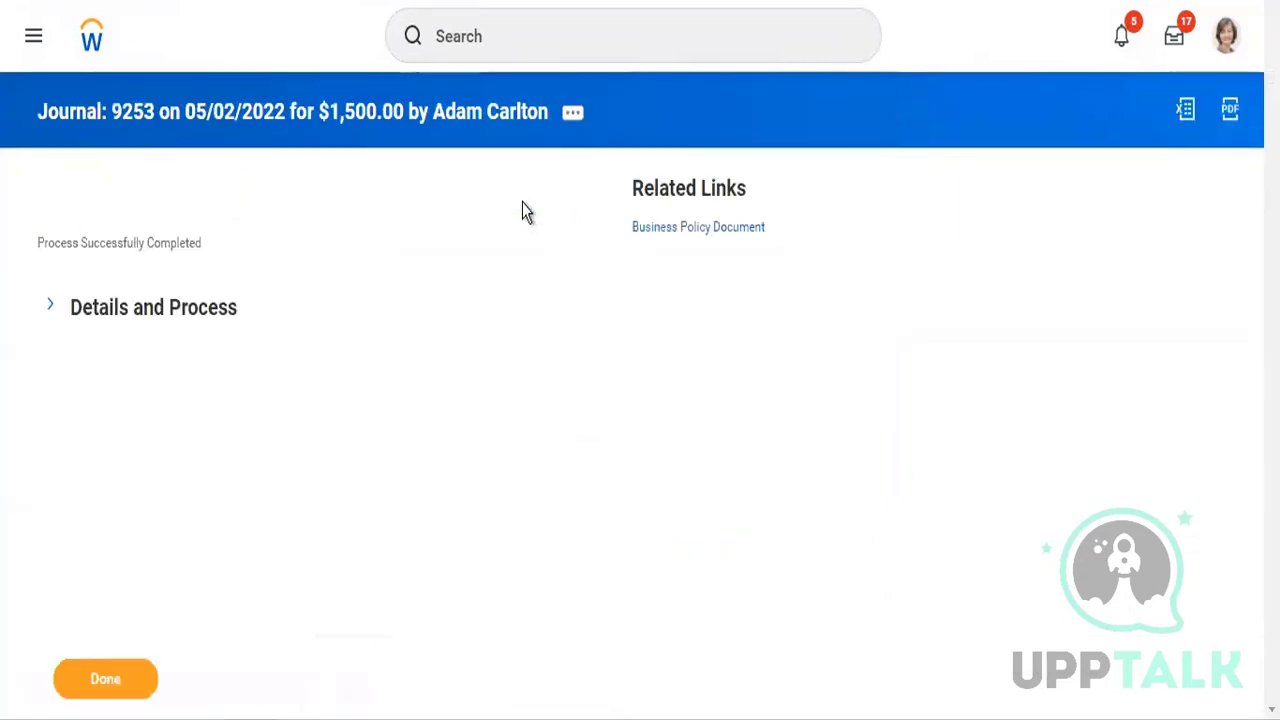
click(171, 328)
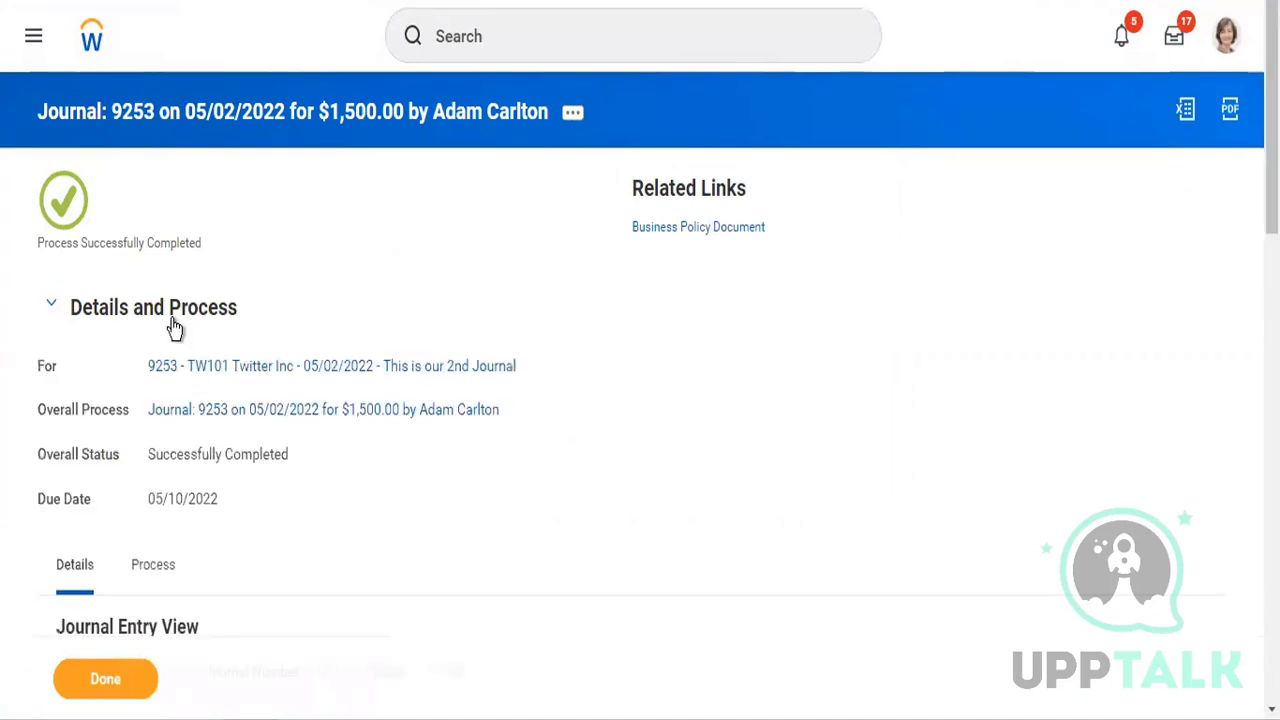
click(189, 380)
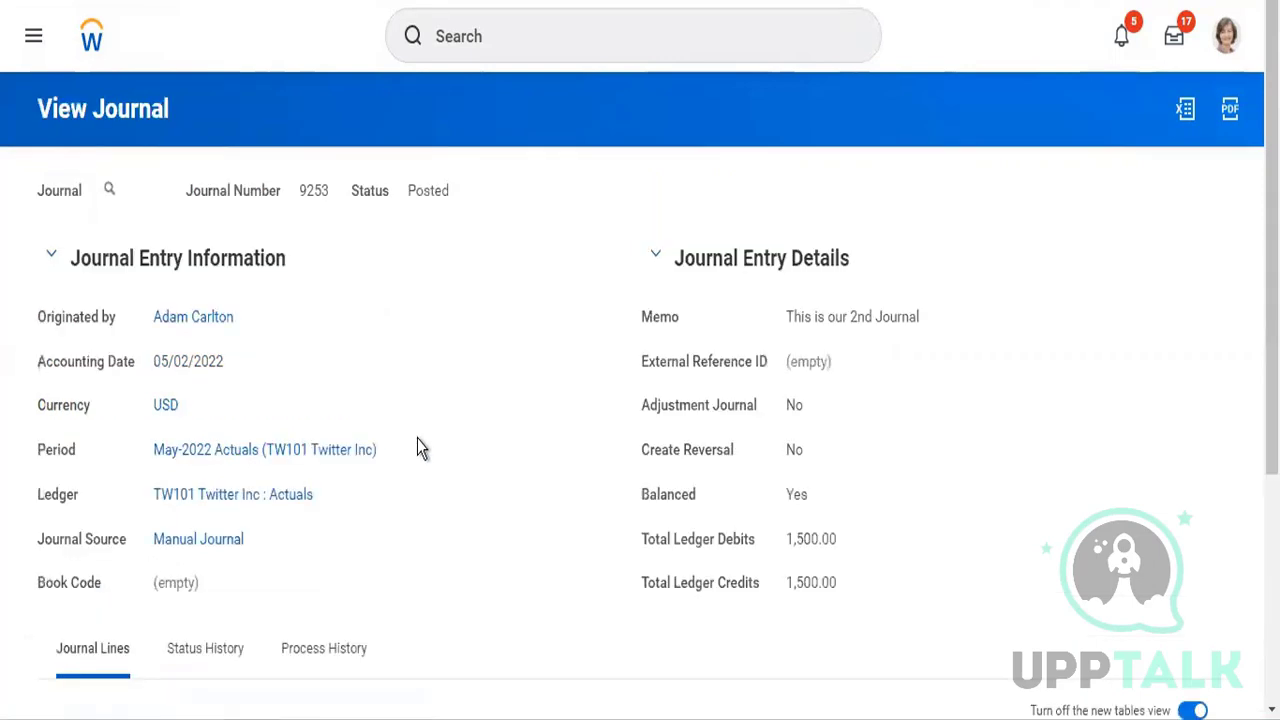
double_click(322, 191)
scroll(459, 447, down, 3)
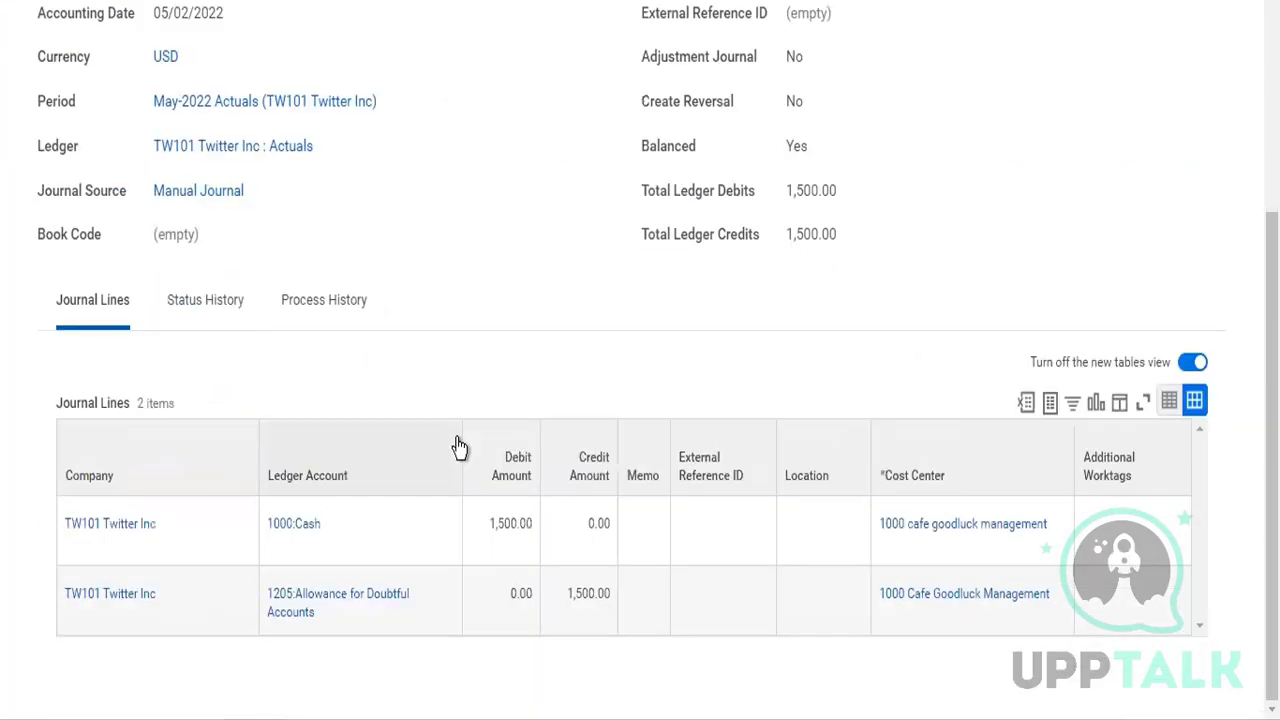
click(336, 305)
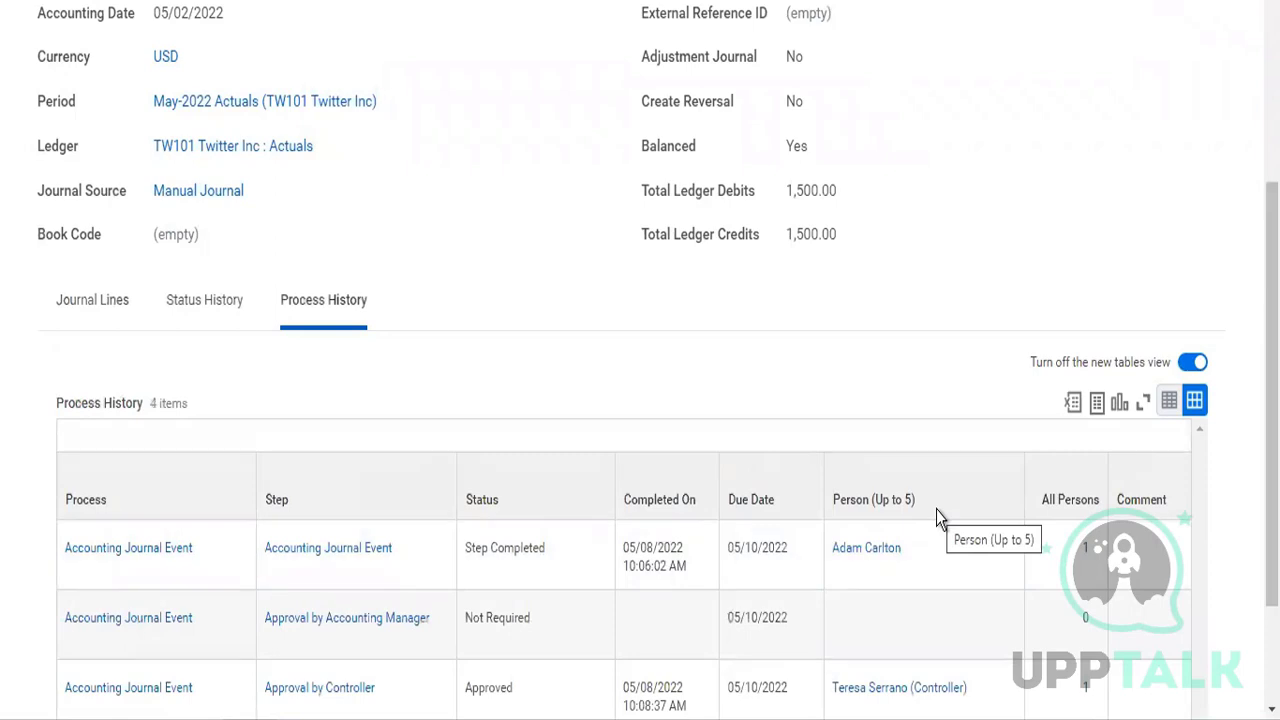
Find and open the task for creating a cost center hierarchy
scroll(936, 509, down, 2)
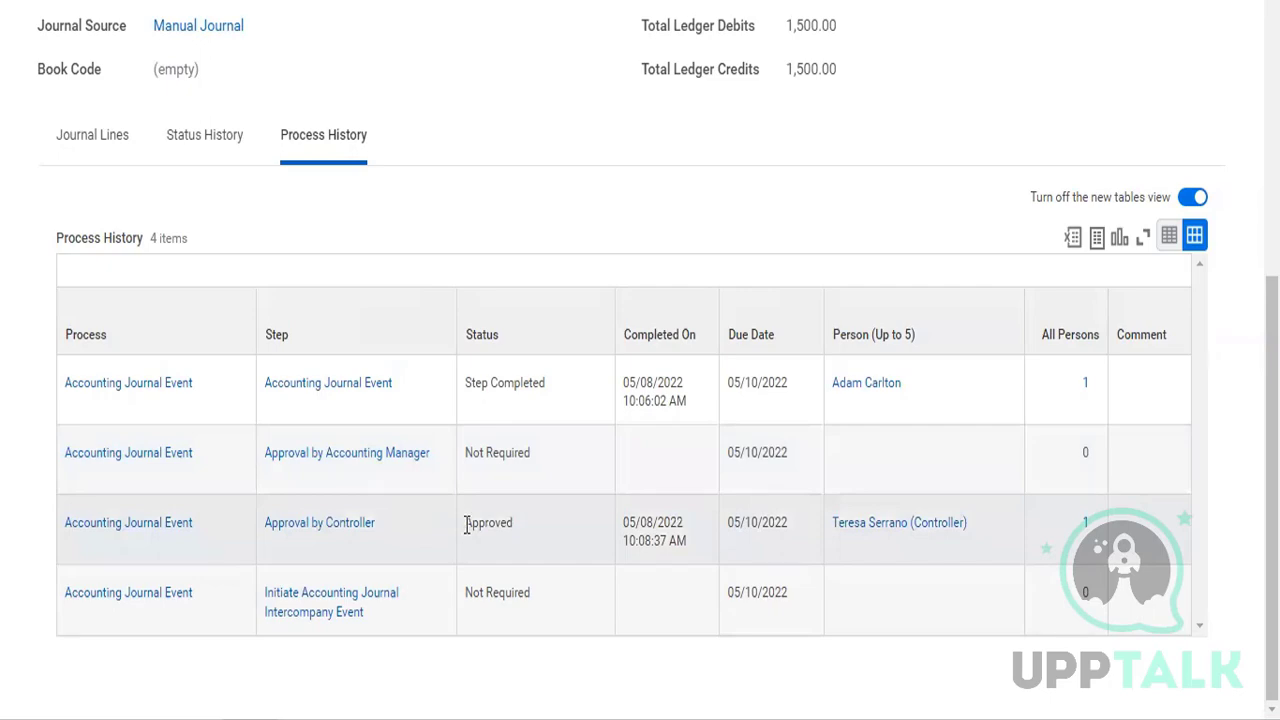
scroll(466, 527, up, 5)
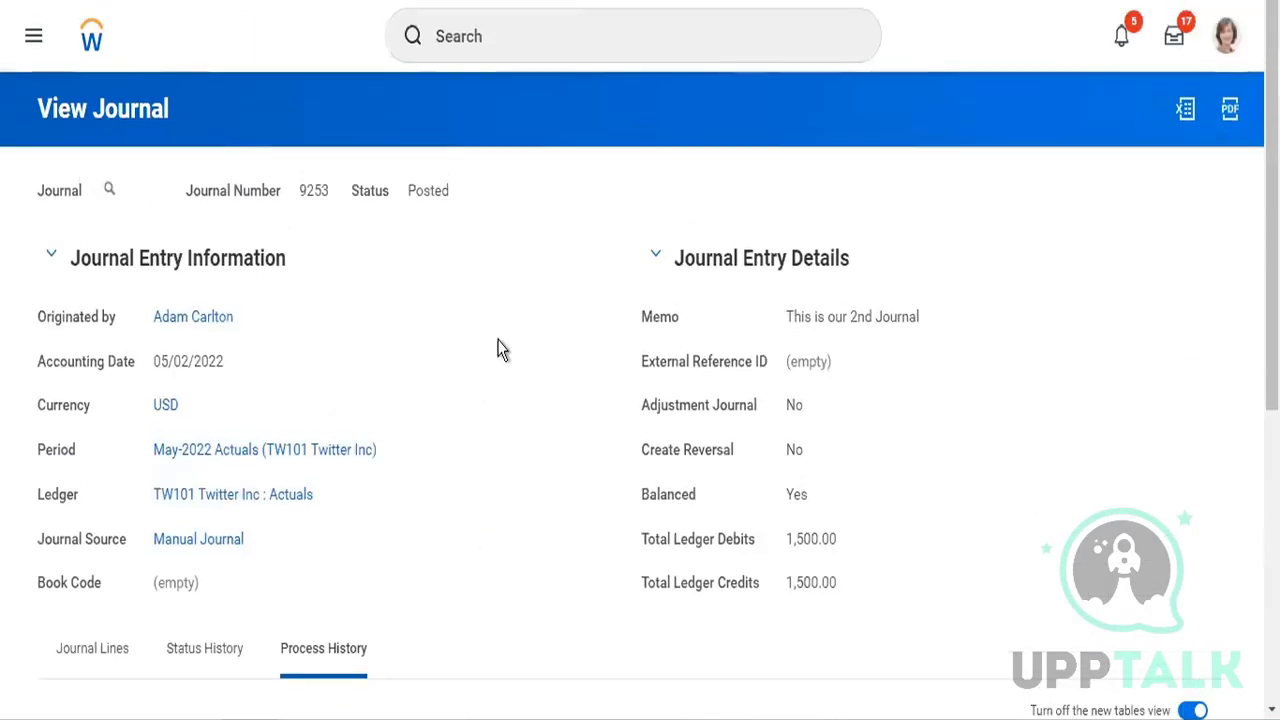
click(620, 40)
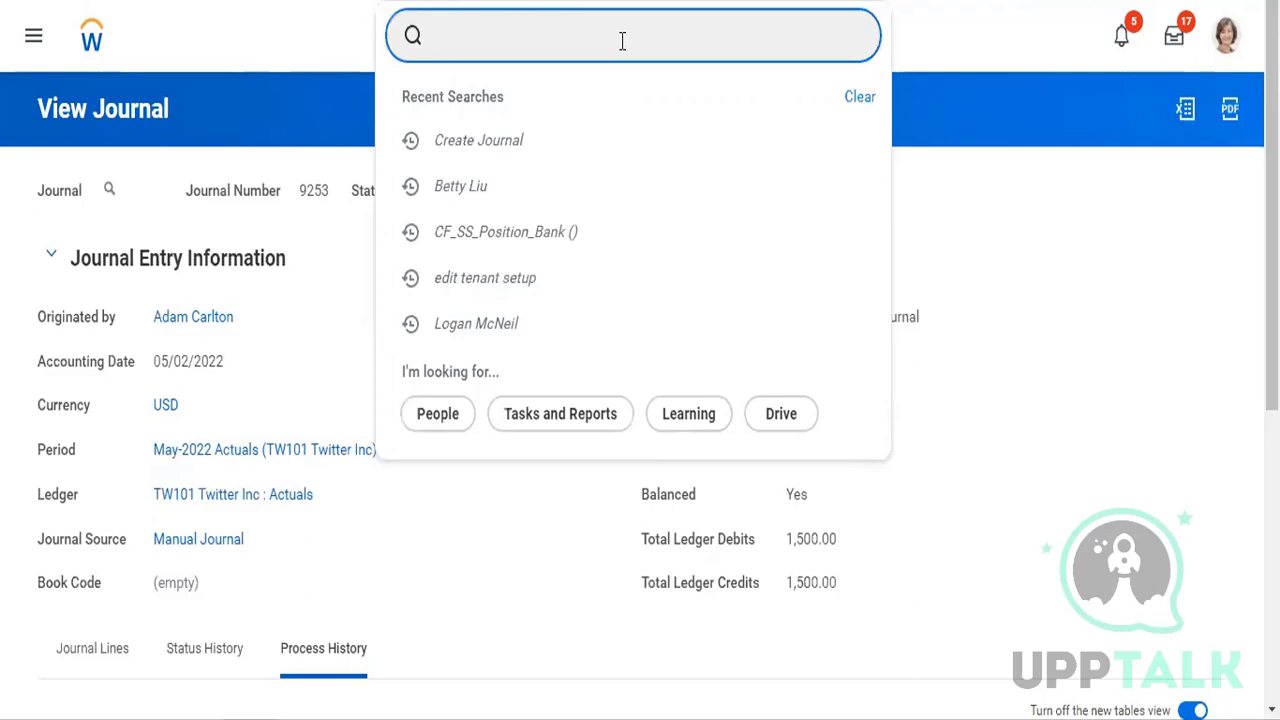
text(cr cost)
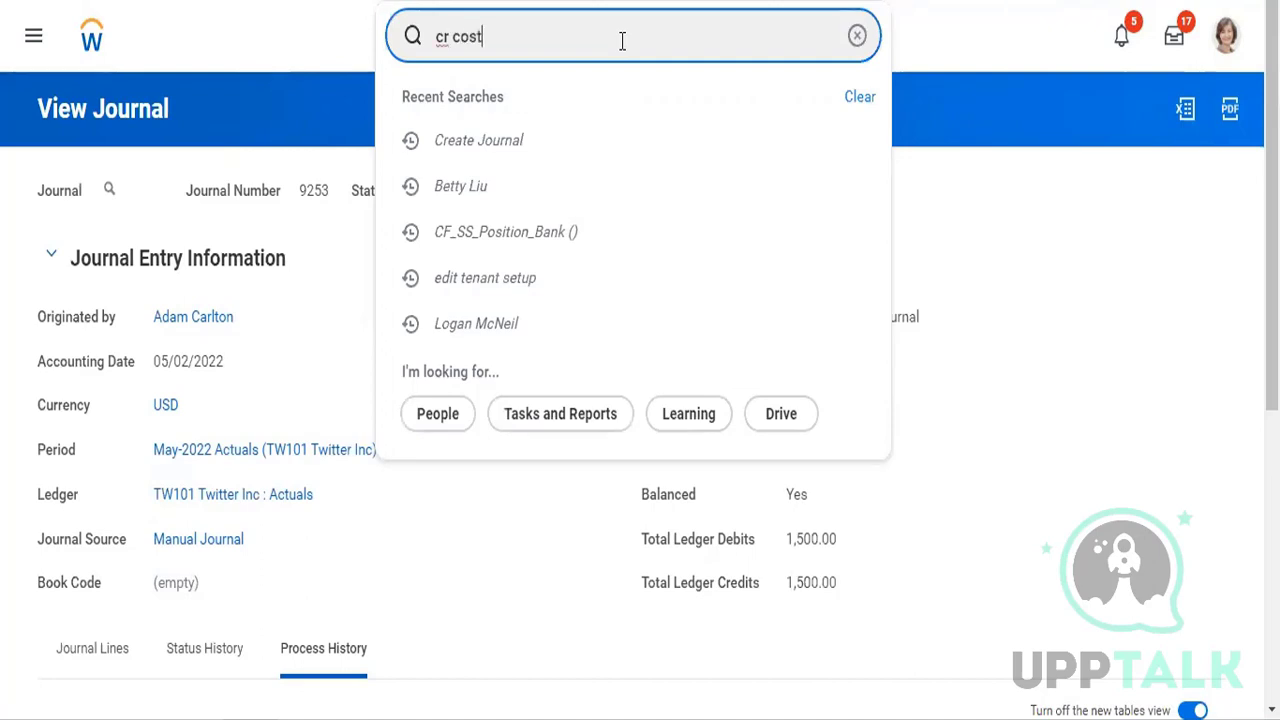
text( center)
key(Down)
key(Down)
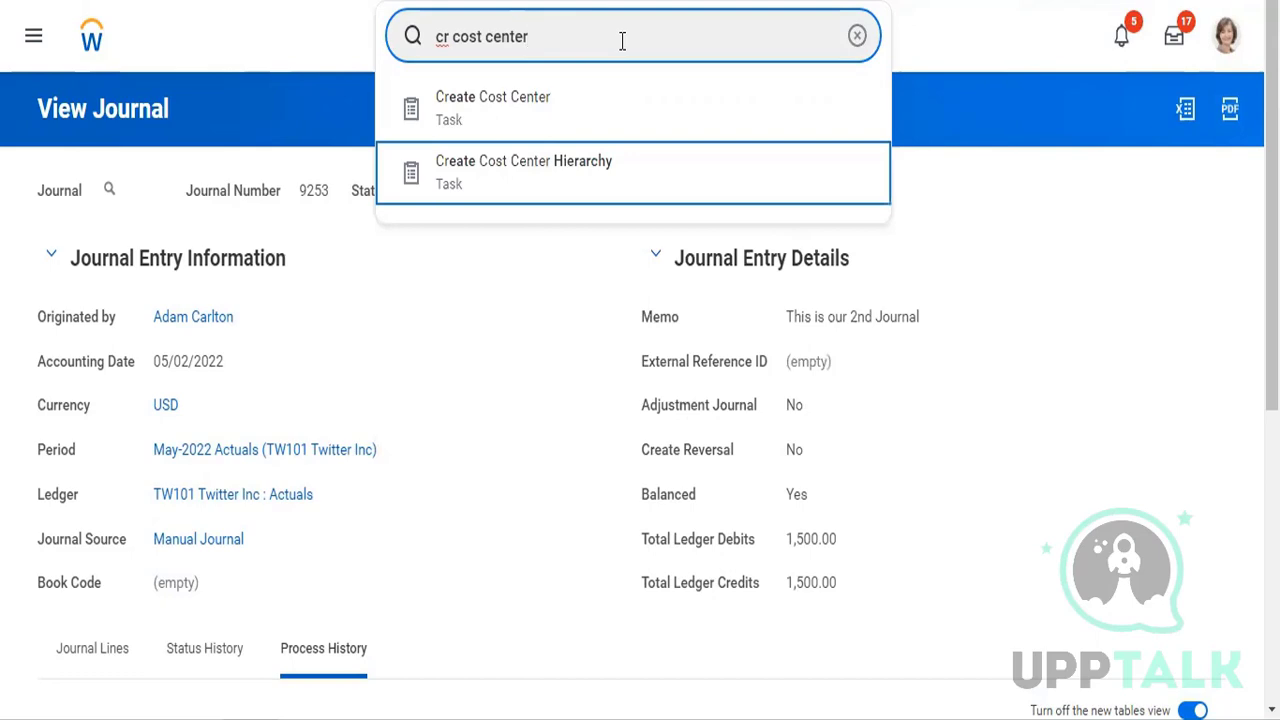
key(Return)
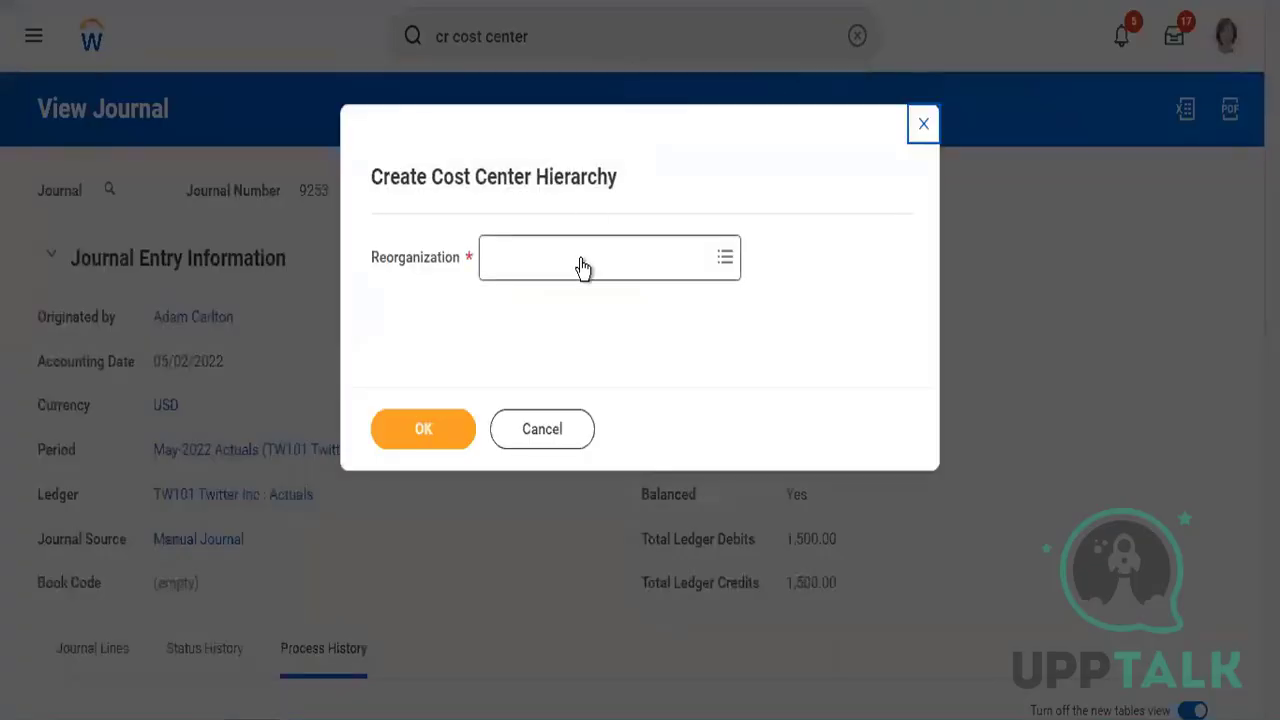
Select Twitter Reorg (01/01/1900) as the reorganization for the new cost center hierarchy and proceed to its details
click(583, 266)
text(twitte)
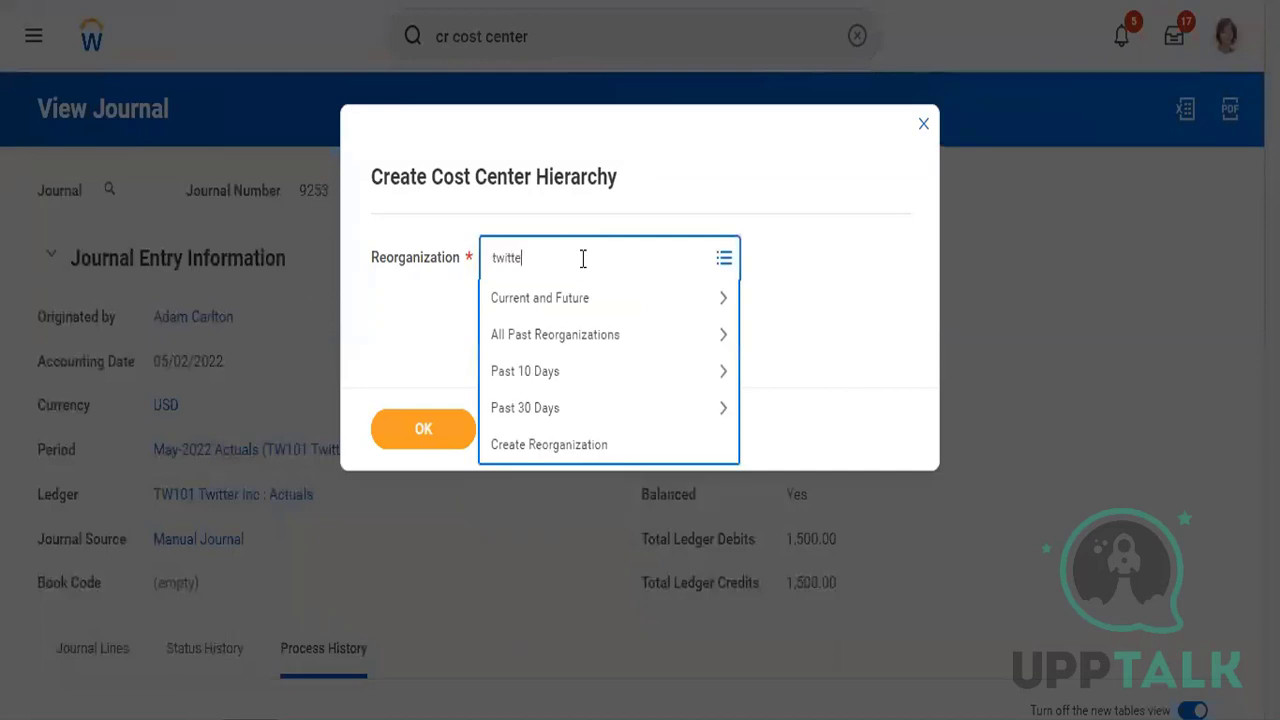
text(r)
key(Return)
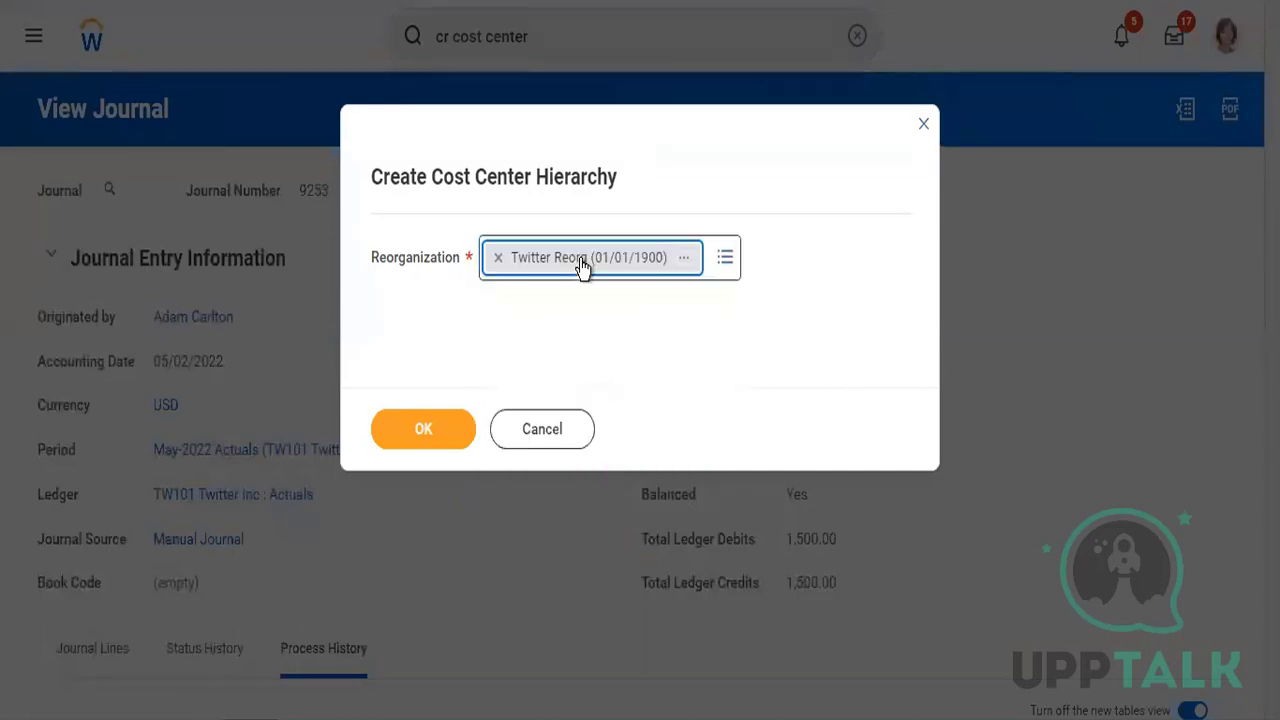
click(445, 420)
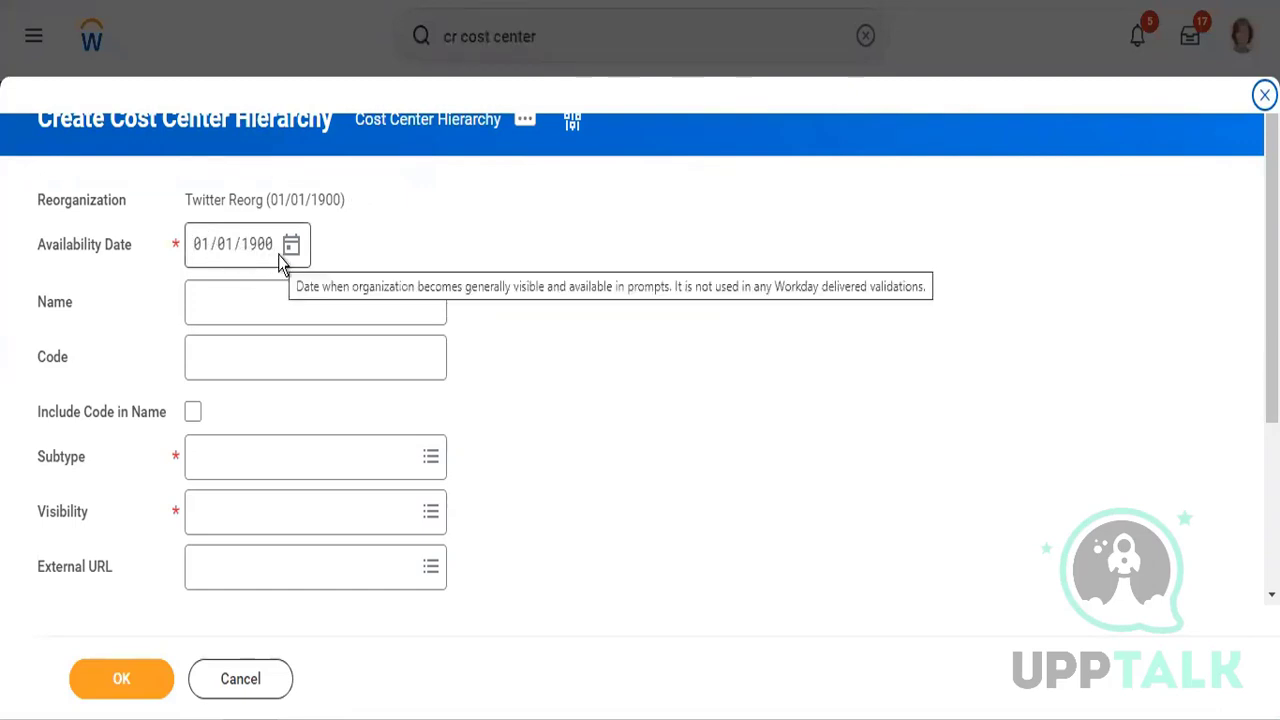
Name the new cost center hierarchy Twitter Global Operations
click(270, 289)
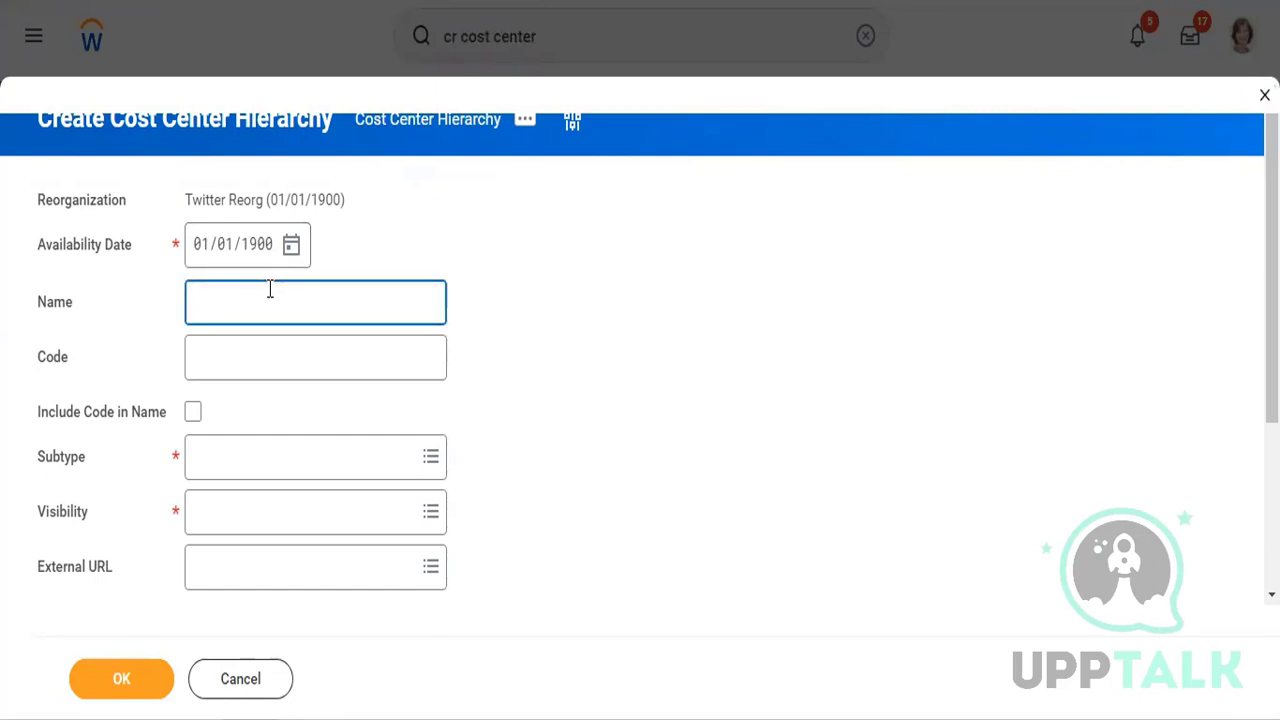
text(T)
text(w)
text(itter Glo)
text(abal)
key(BackSpace)
key(BackSpace)
key(BackSpace)
key(BackSpace)
text(bal Operatons)
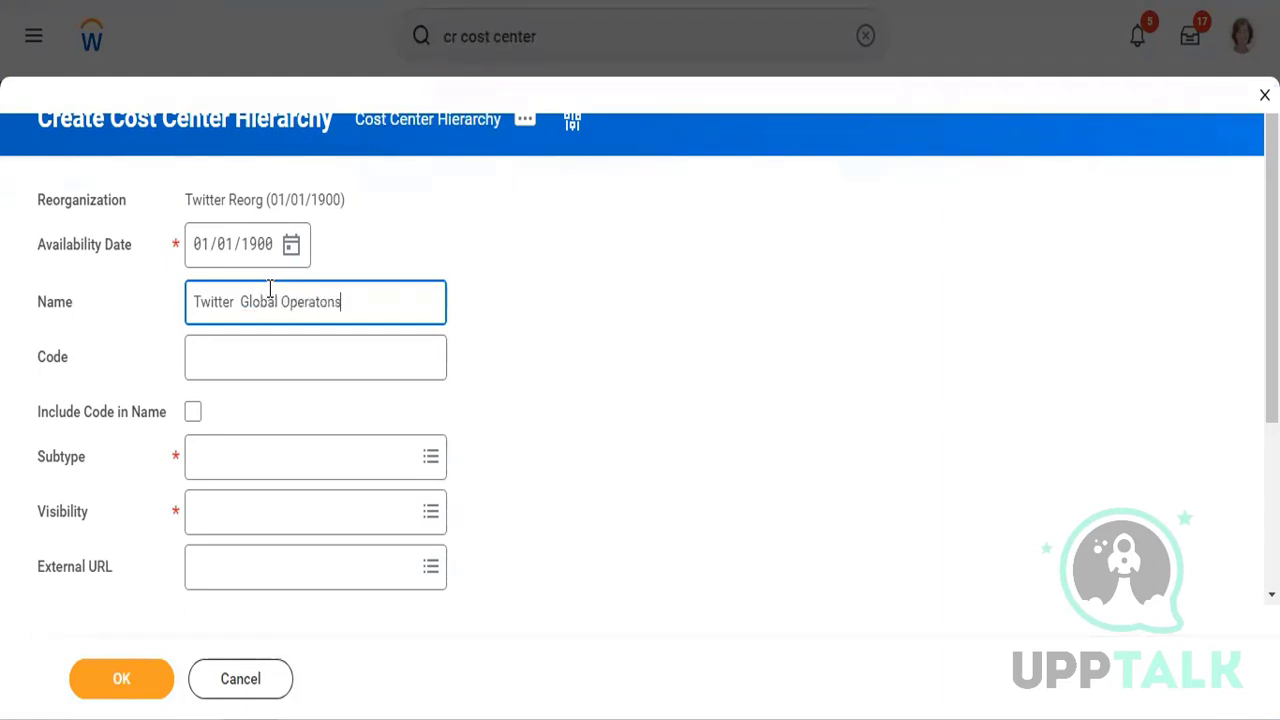
key(BackSpace)
key(BackSpace)
key(BackSpace)
text(ions)
key(Tab)
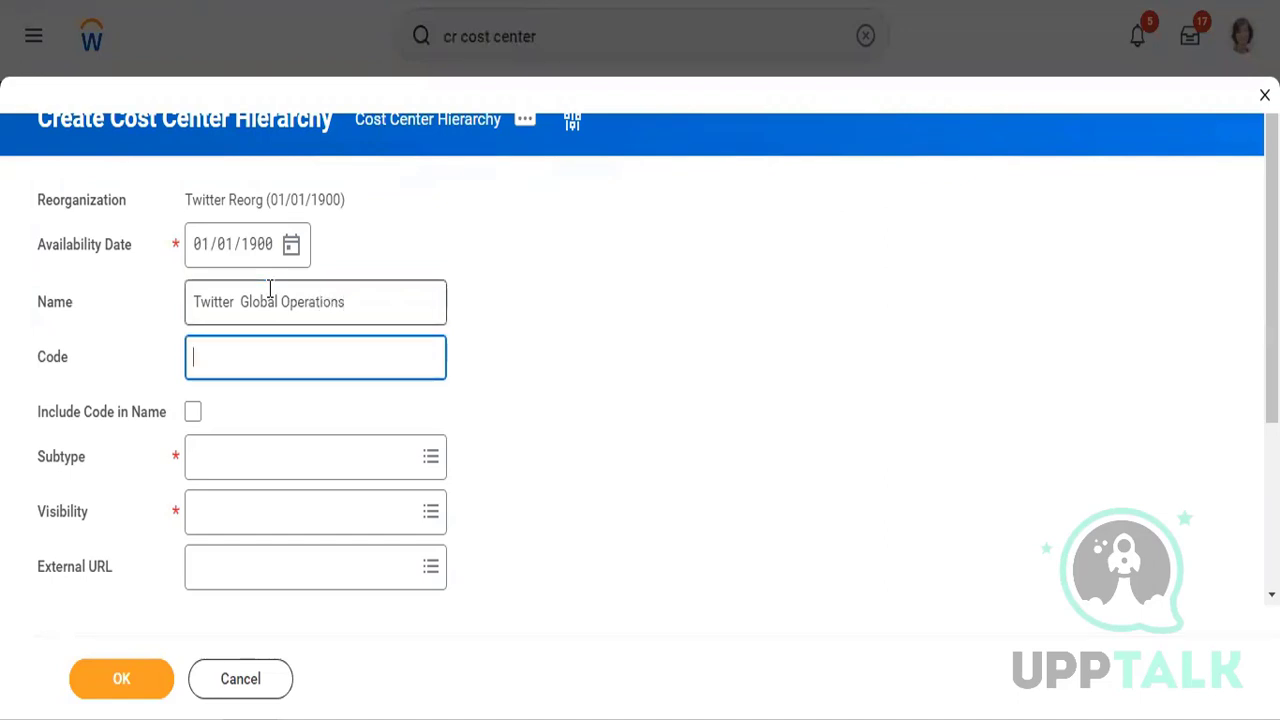
Give the hierarchy the code TGO and include the code in its name
text(TGO)
key(Tab)
key(space)
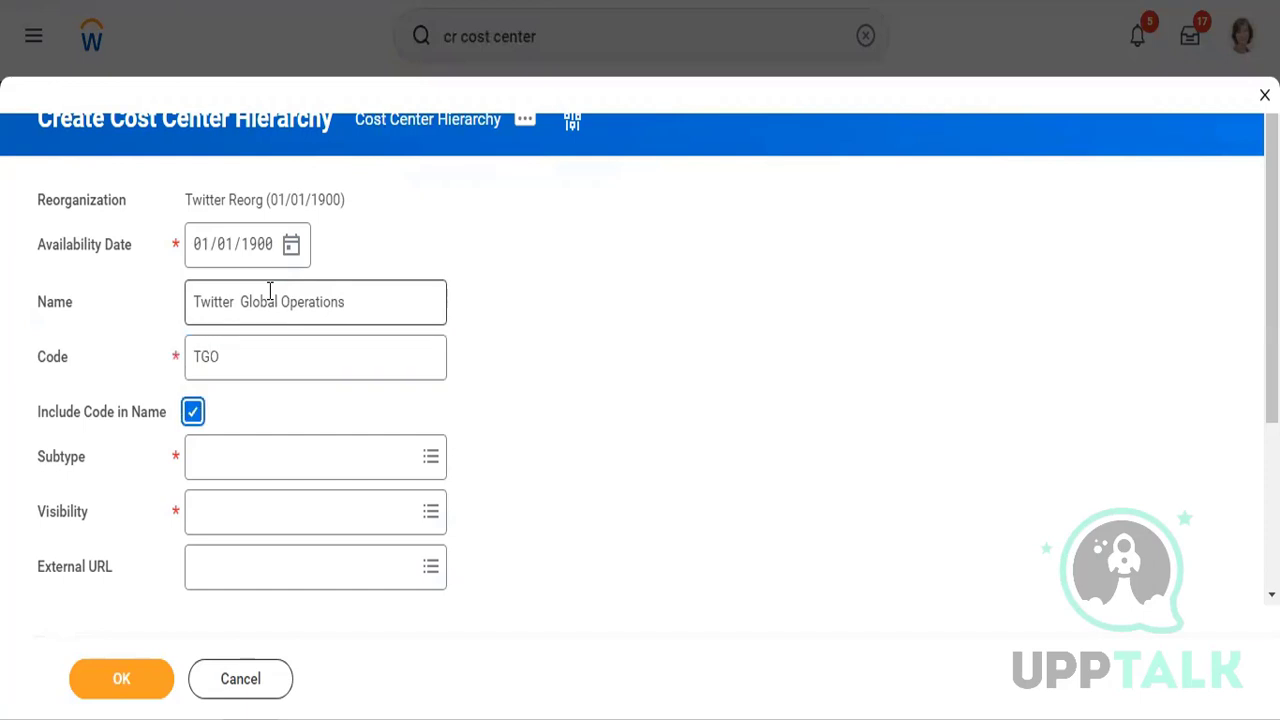
click(225, 364)
double_click(198, 358)
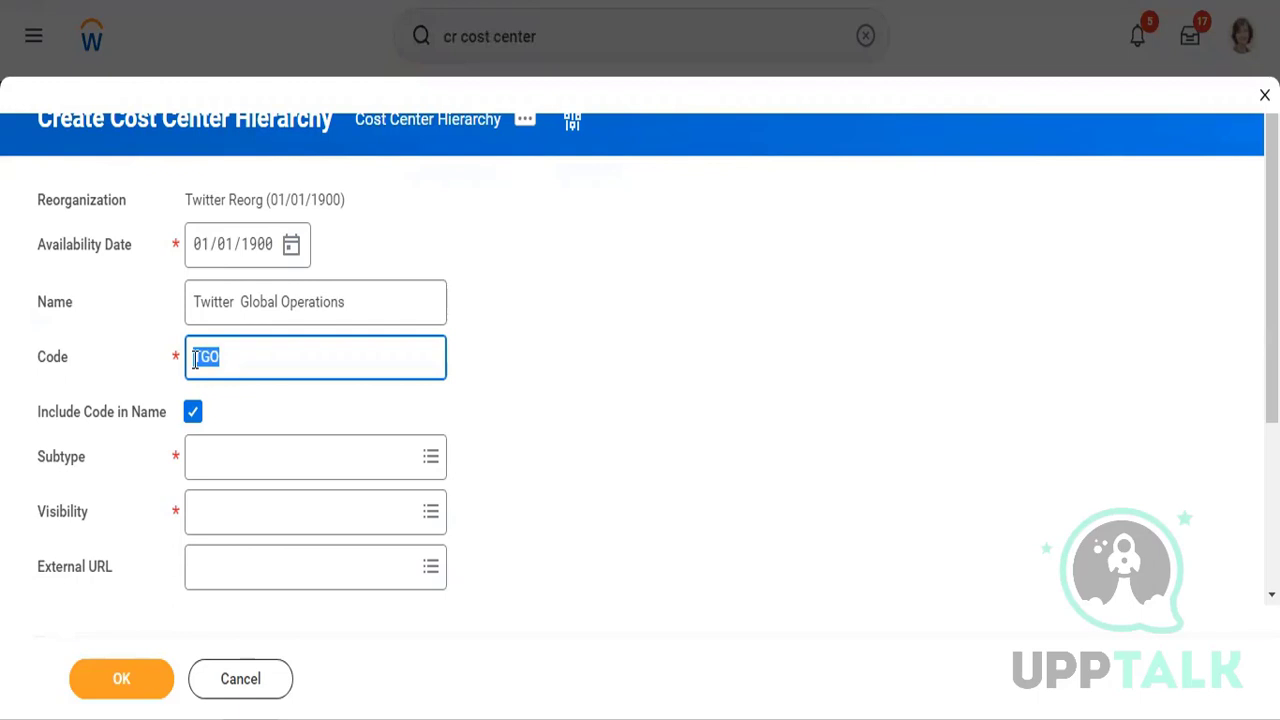
Set the hierarchy's subtype to Cost Center and its visibility to Everyone, and submit it
click(260, 464)
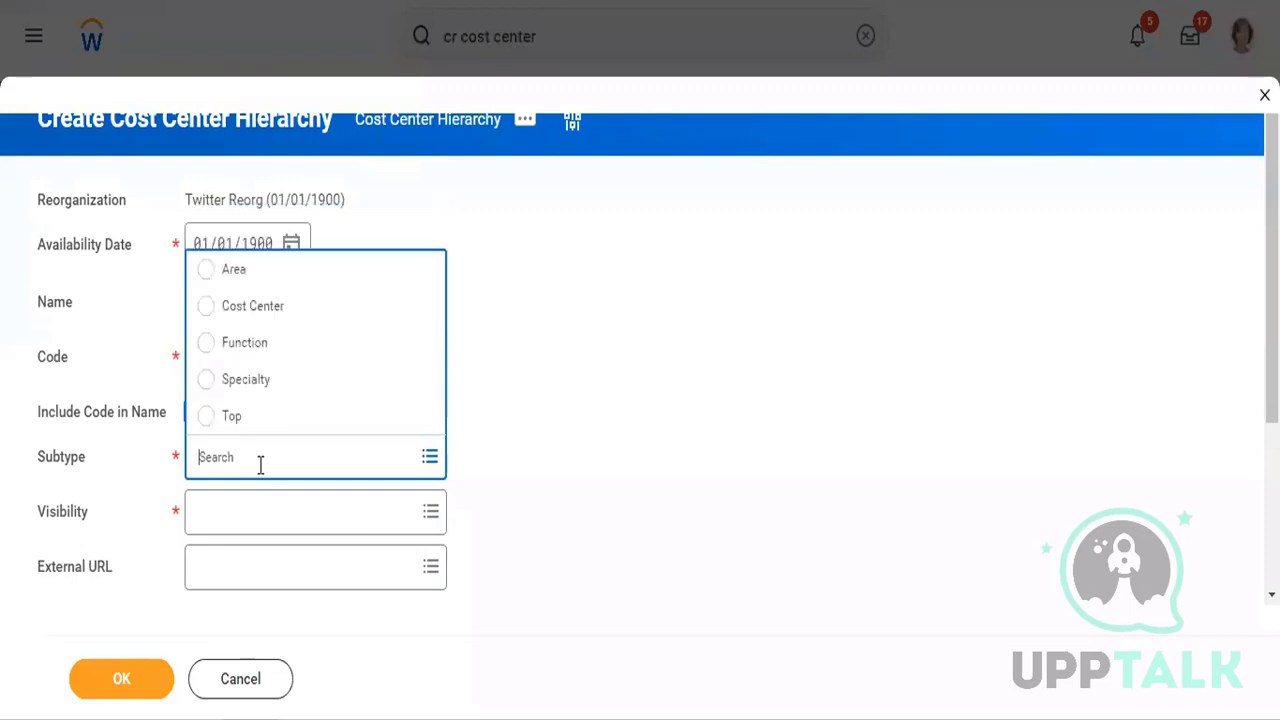
click(265, 307)
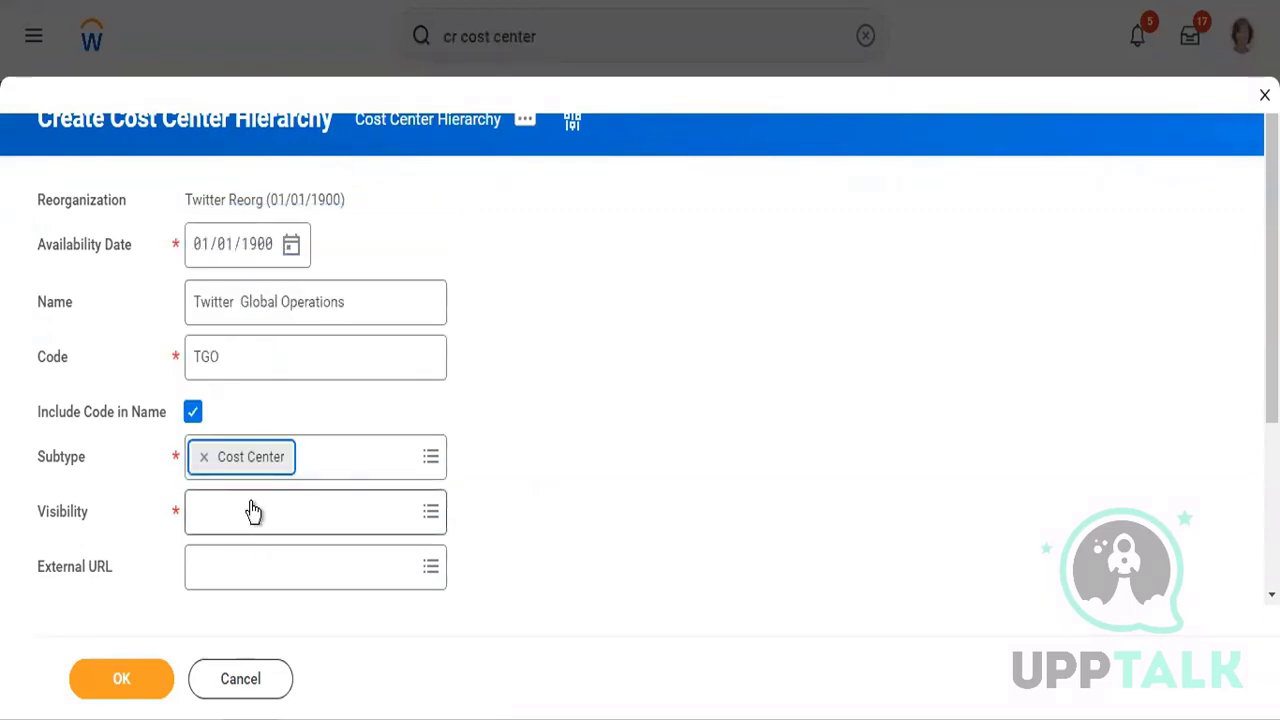
click(251, 505)
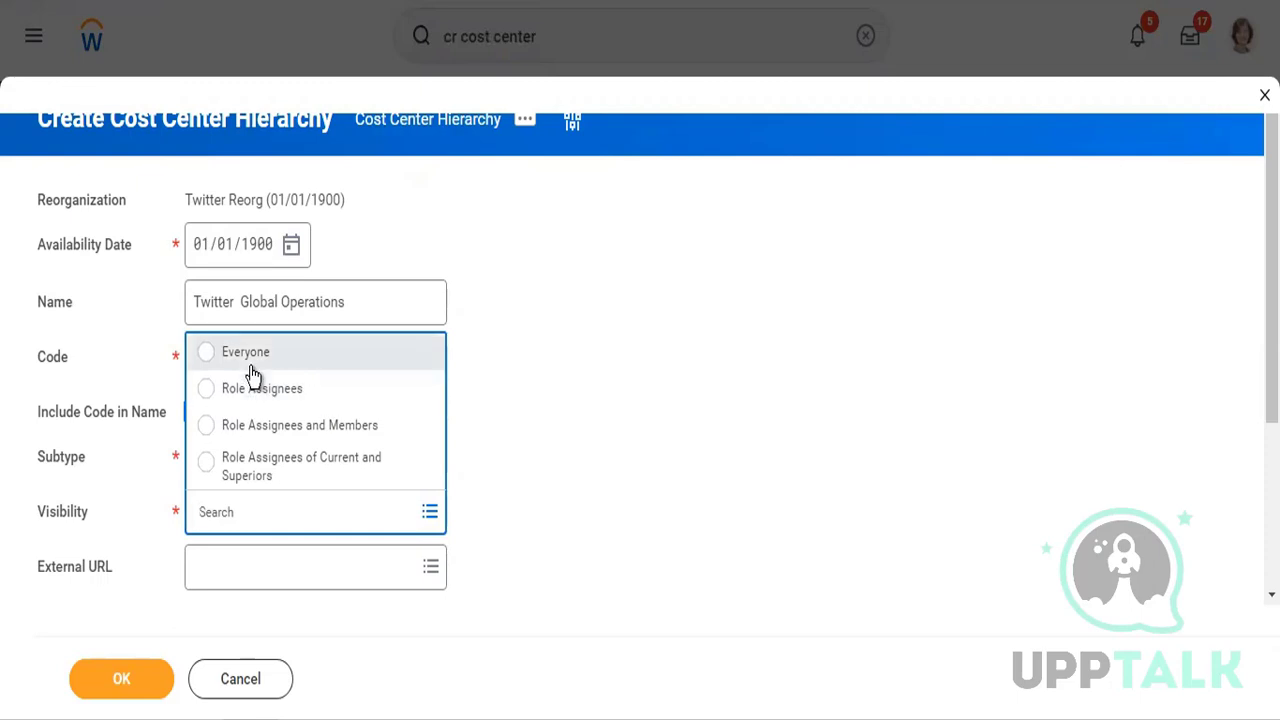
click(250, 358)
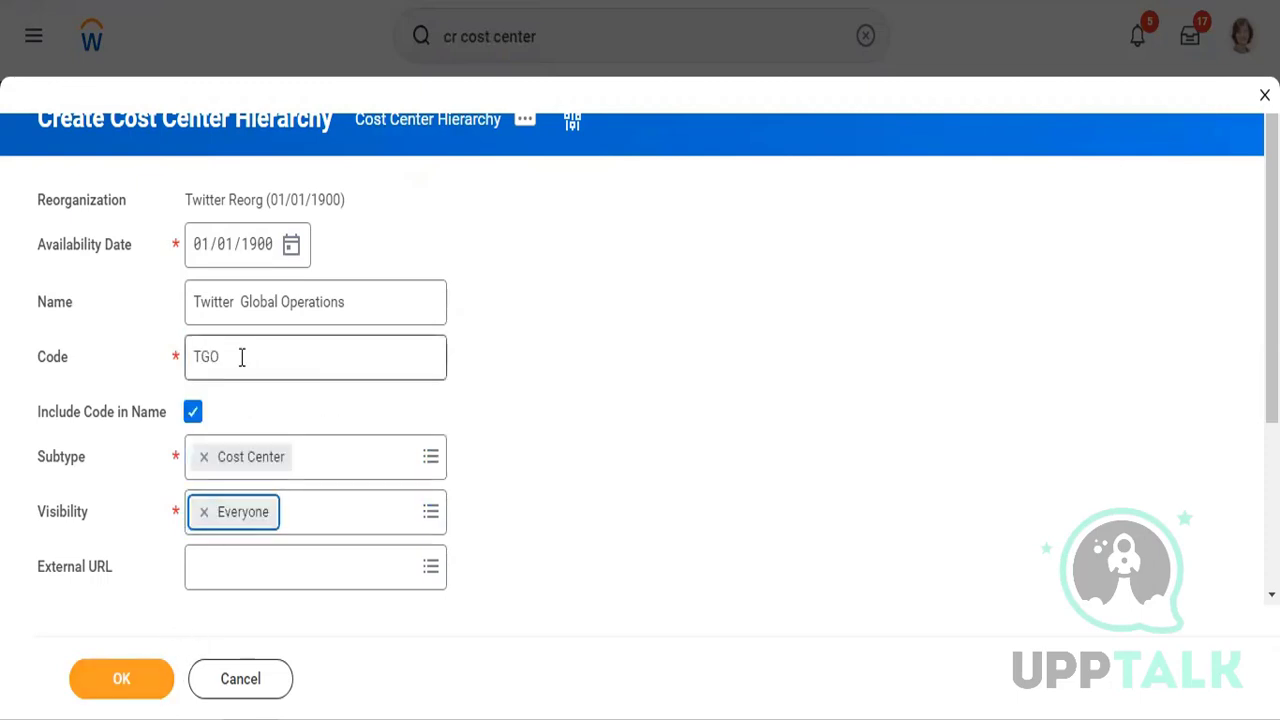
double_click(240, 357)
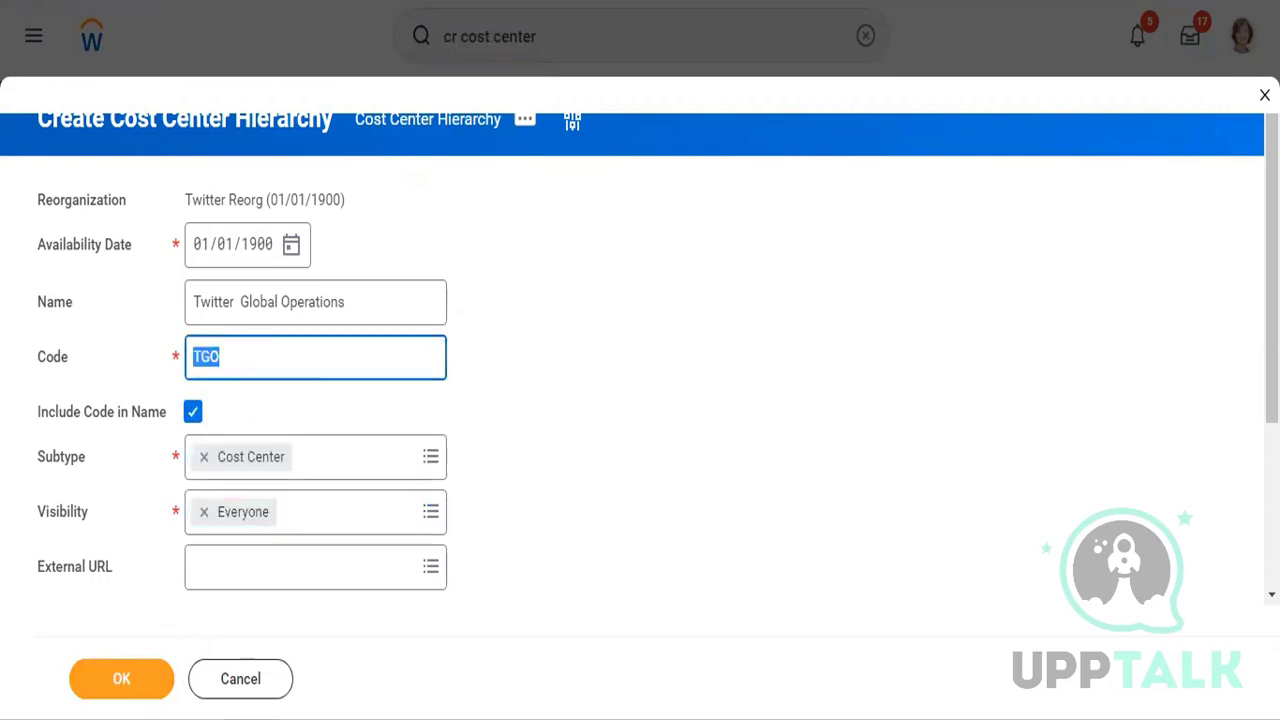
click(148, 682)
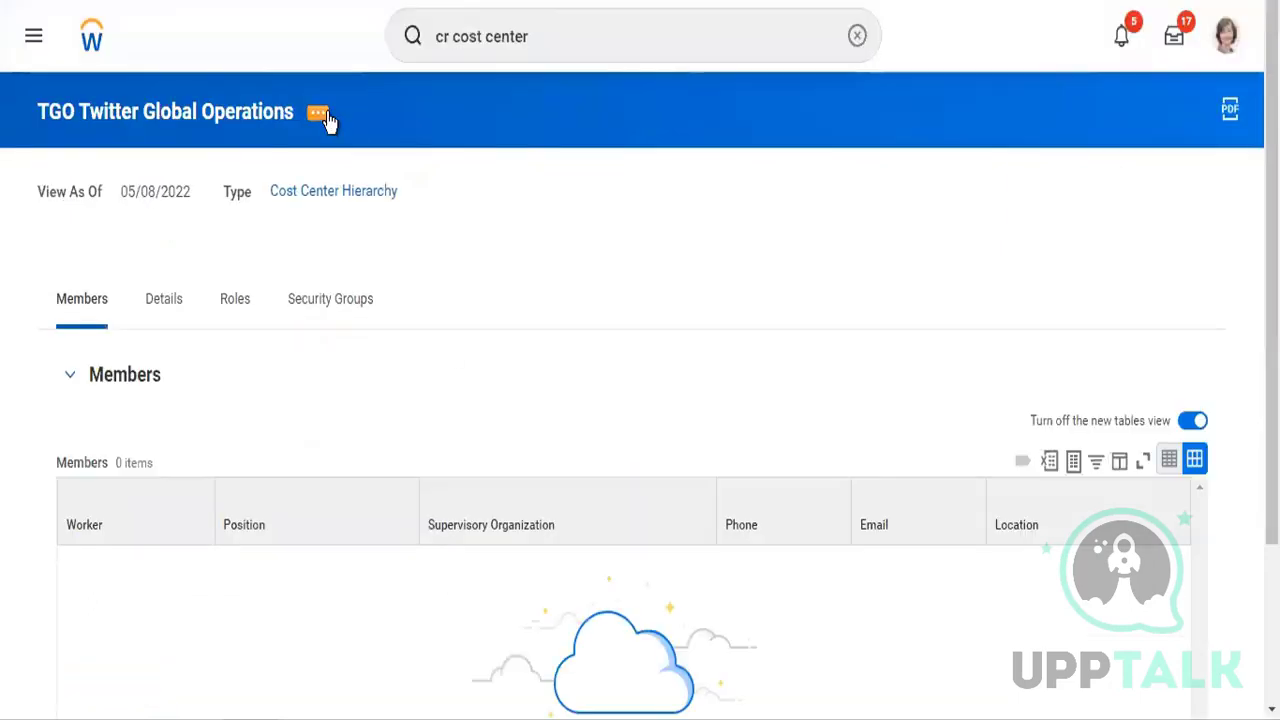
Edit the reference ID of the TGO Twitter Global Operations hierarchy, entering TGO as its value
click(320, 114)
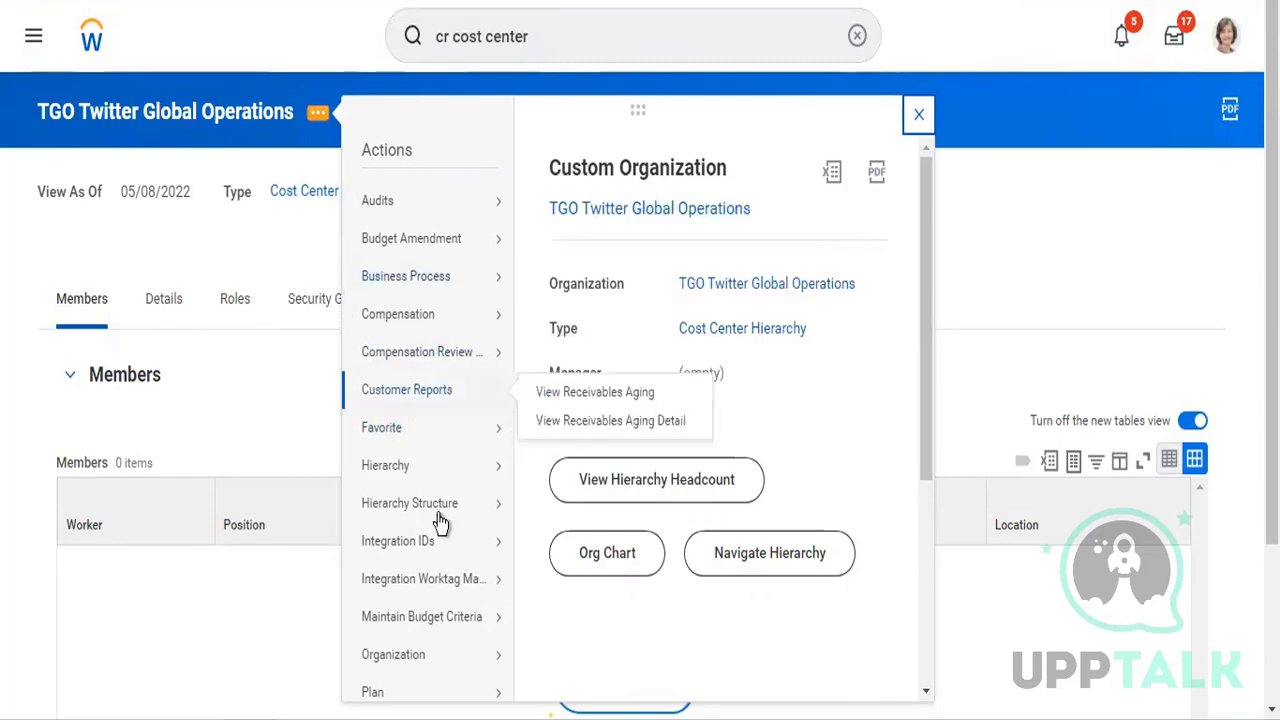
scroll(437, 523, down, 1)
mouse_move(470, 457)
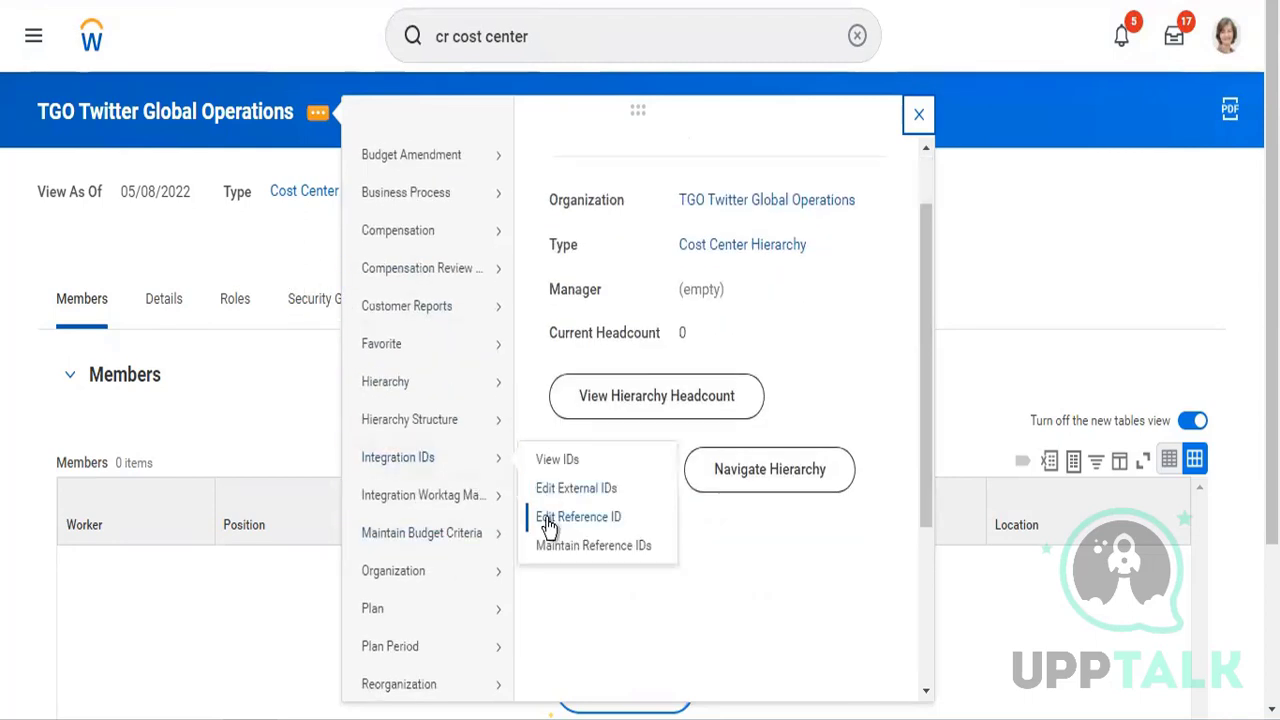
click(547, 516)
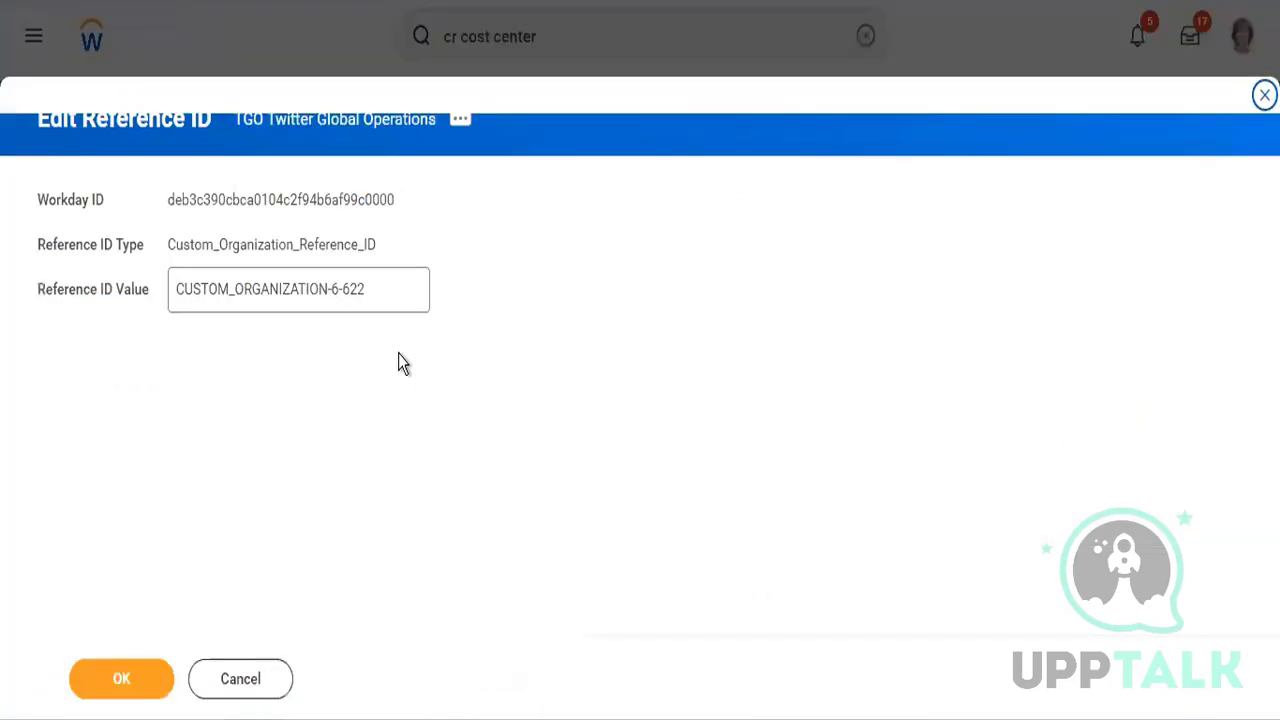
click(386, 287)
drag(386, 287, 111, 289)
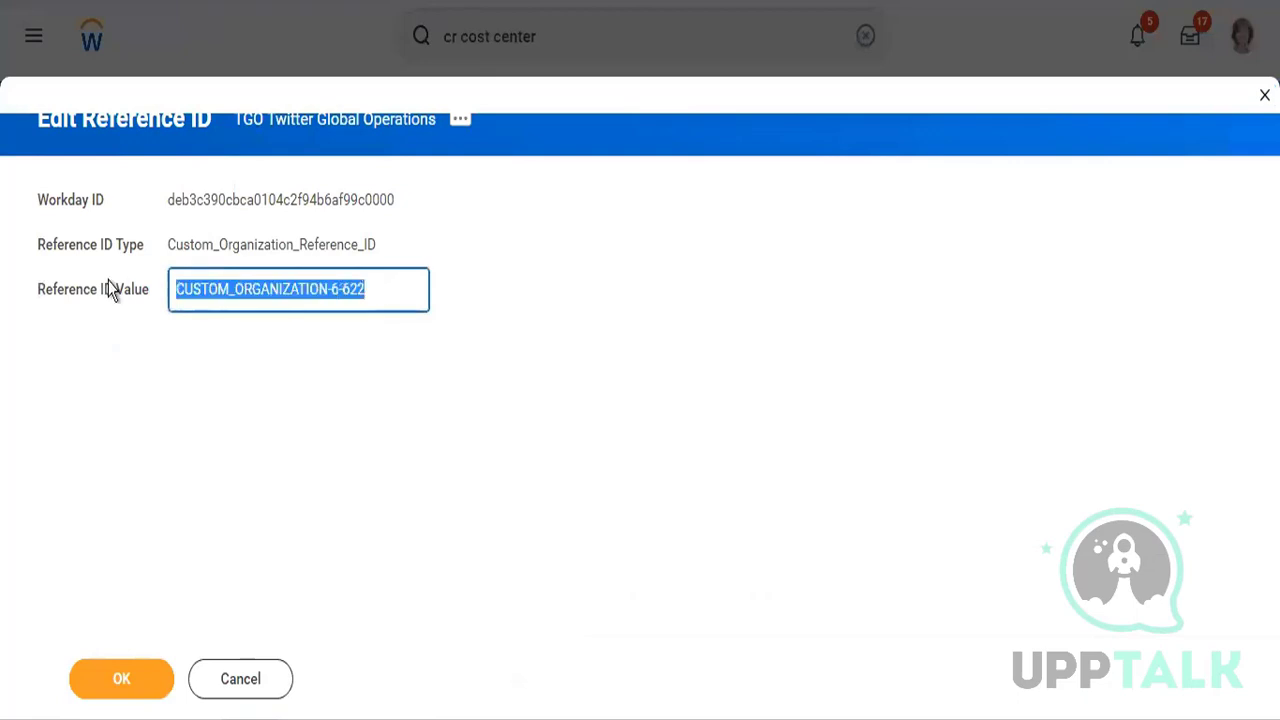
text(TGO)
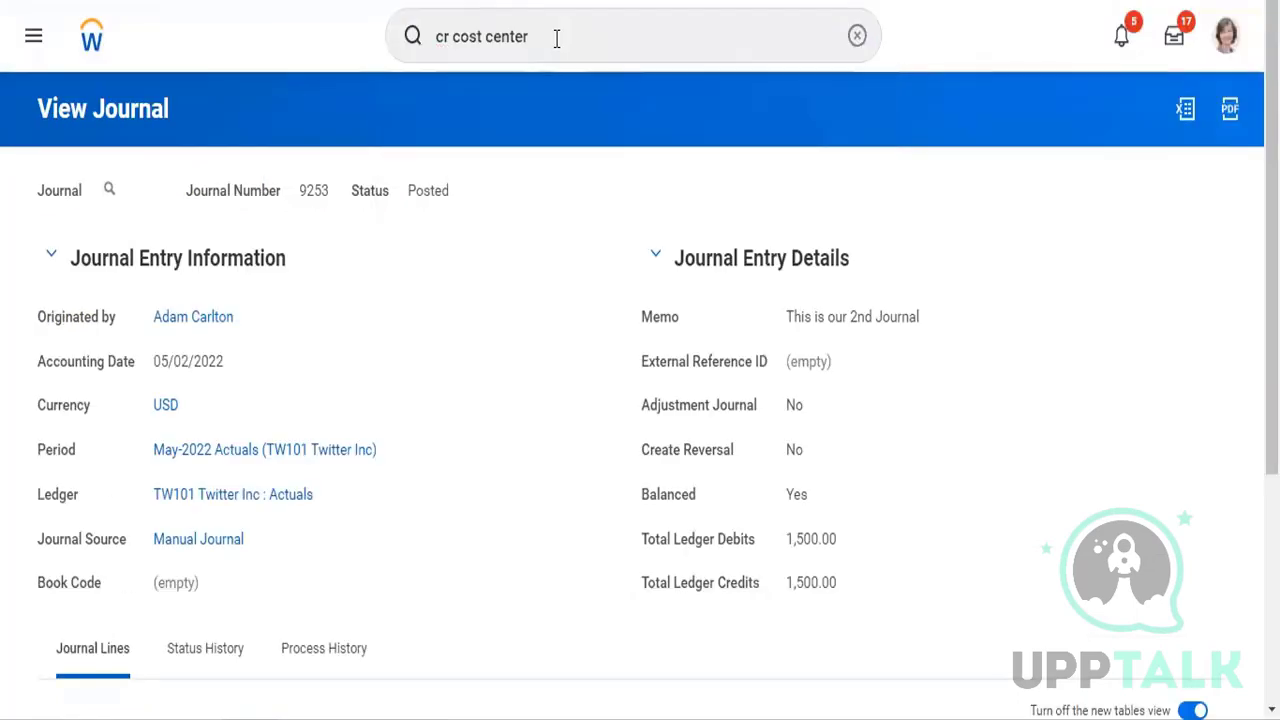
Start creating a cost center under the Twitter Reorg (01/01/1900) reorganization
key(Return)
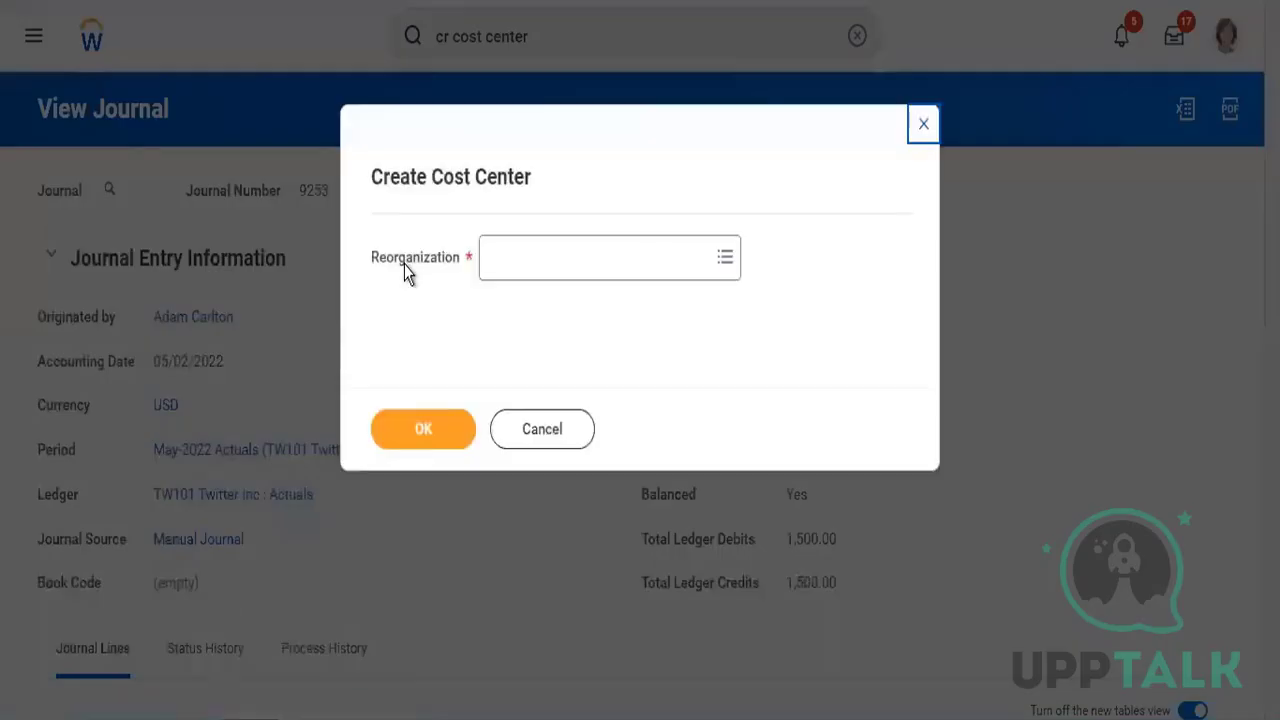
click(547, 262)
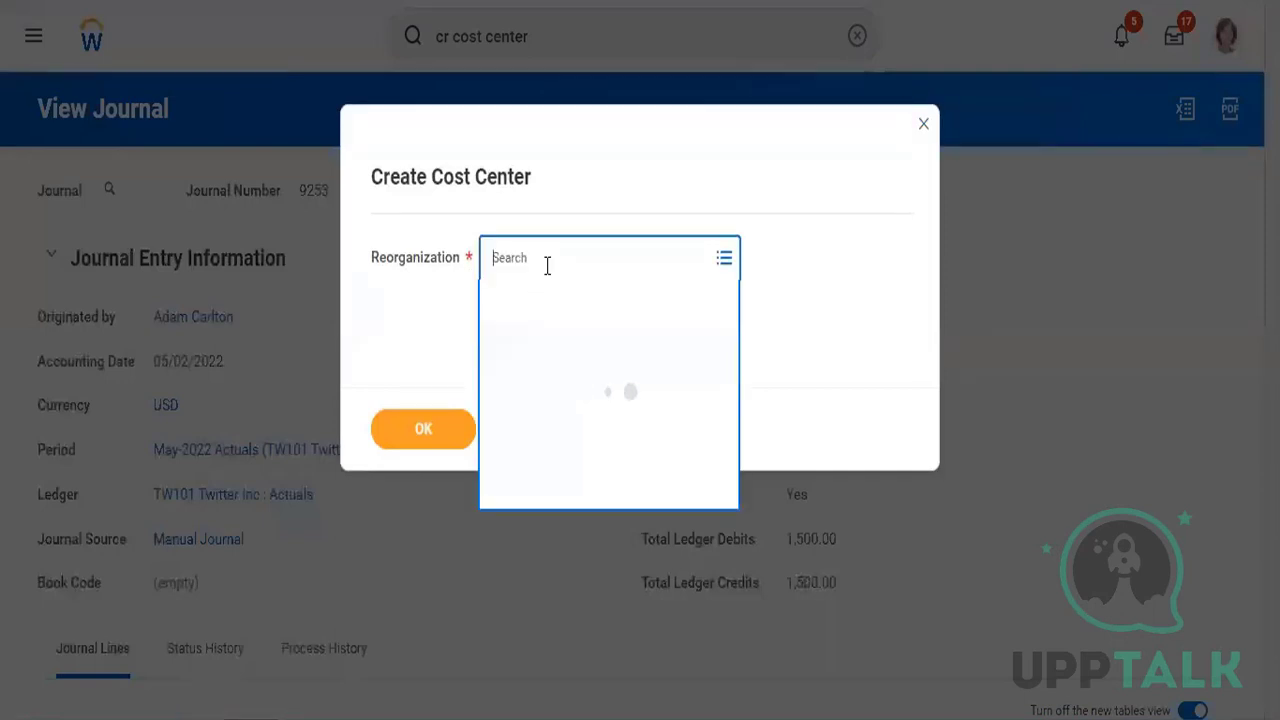
text(twitter)
key(Return)
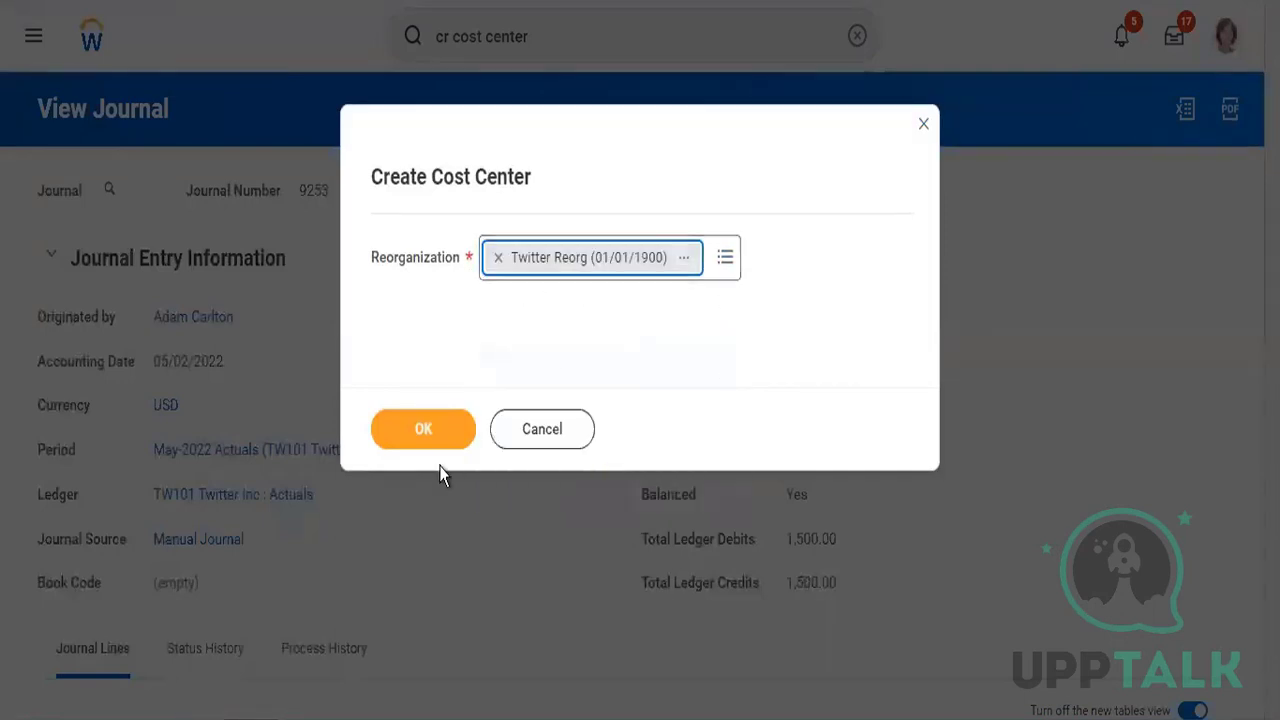
click(432, 440)
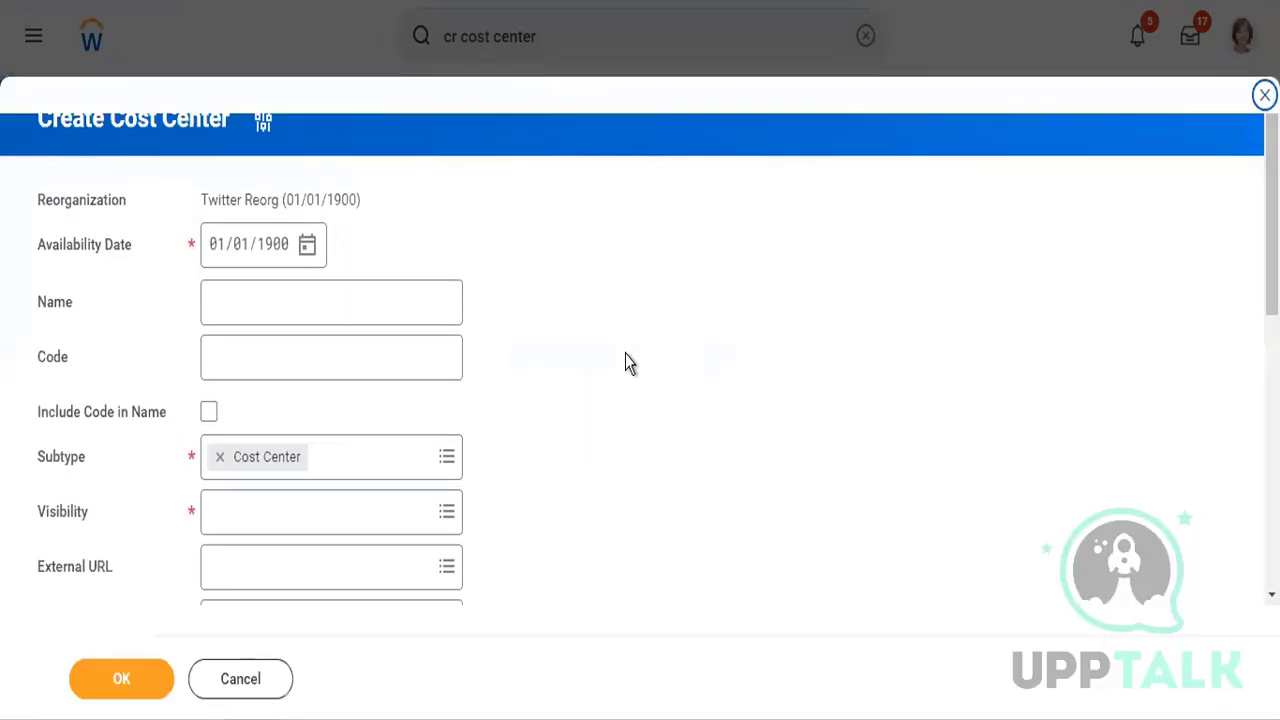
Name the cost center Twitter Employees Salary with code TES included in the name, and set its visibility to Everyone
click(368, 306)
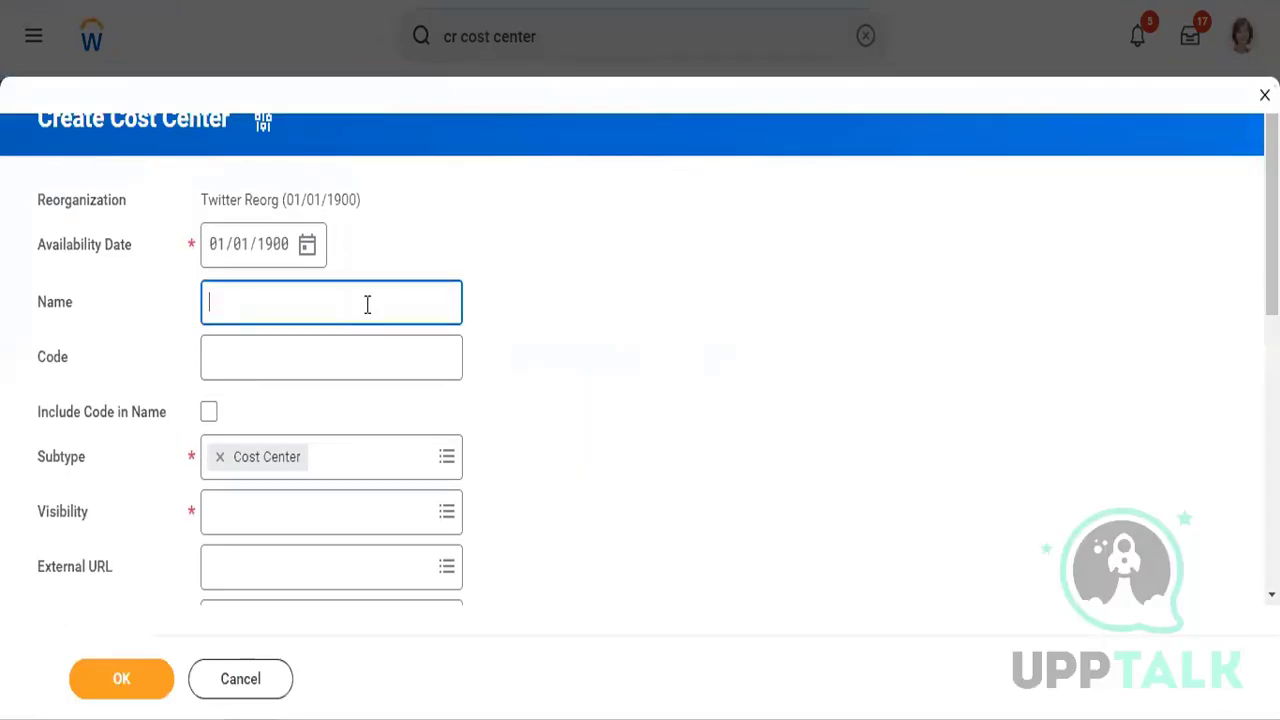
text(Twitter E,mployee)
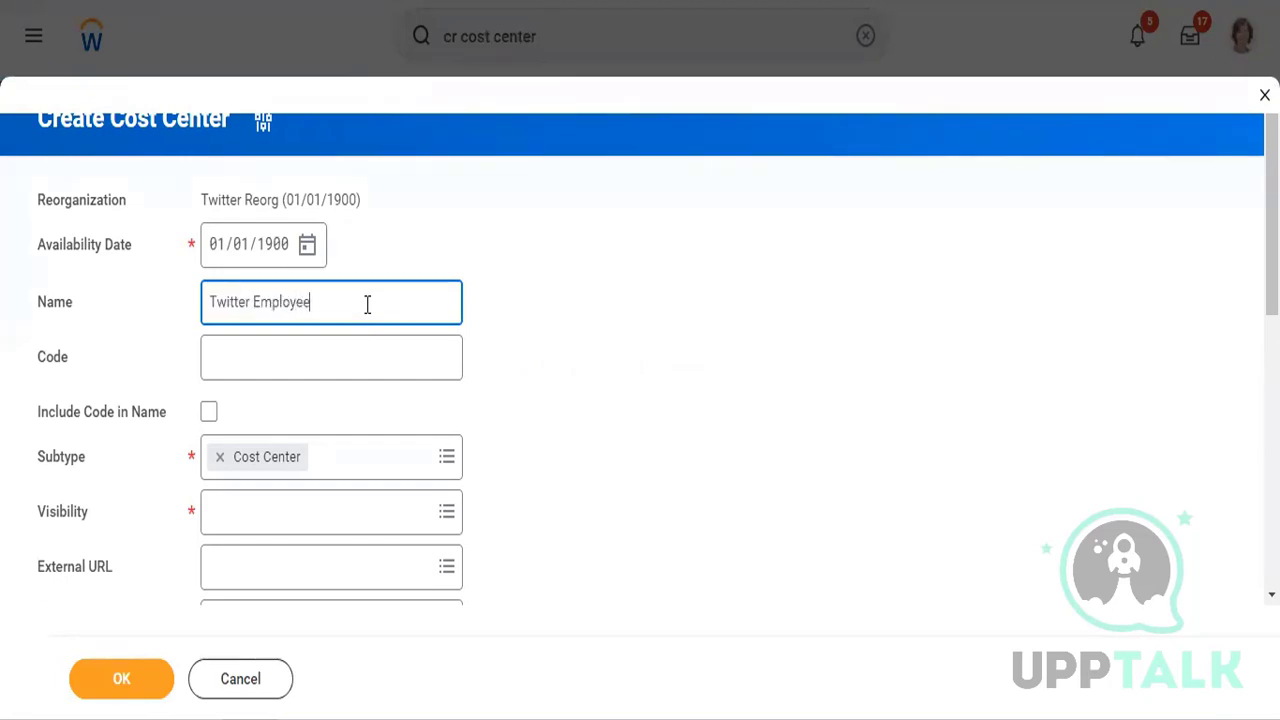
text(s Salary)
key(Tab)
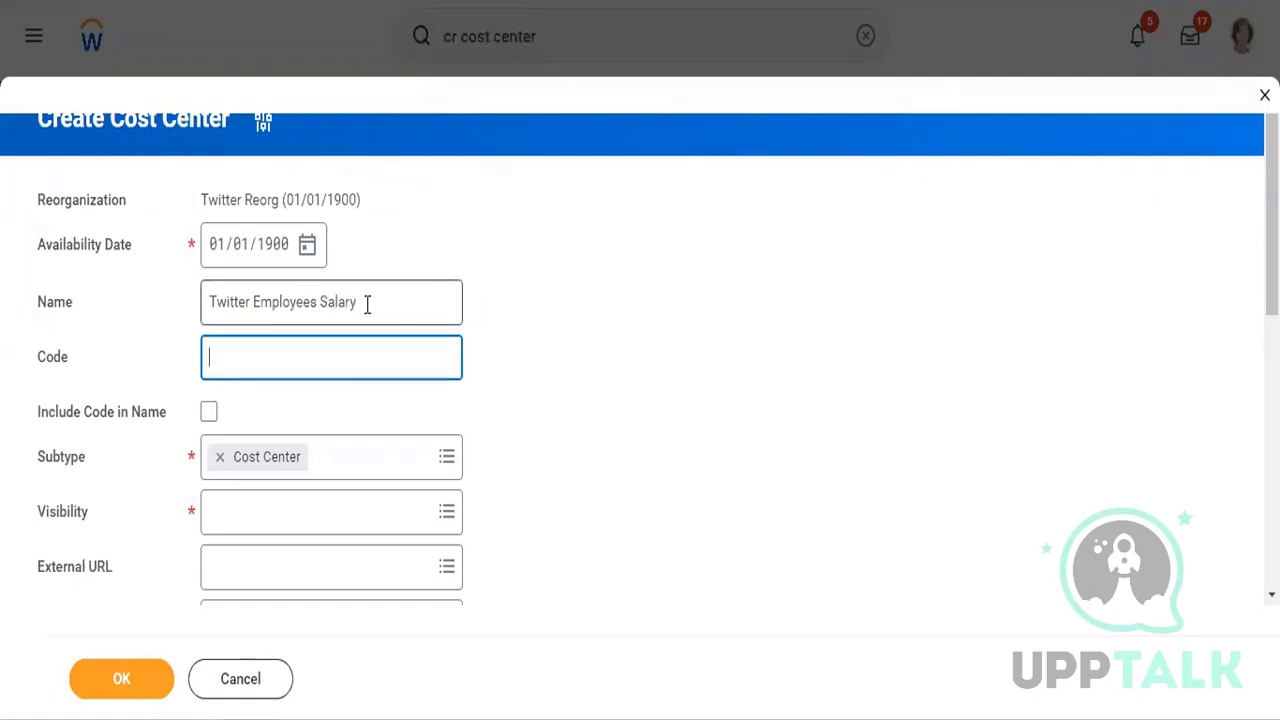
text(TES)
key(Tab)
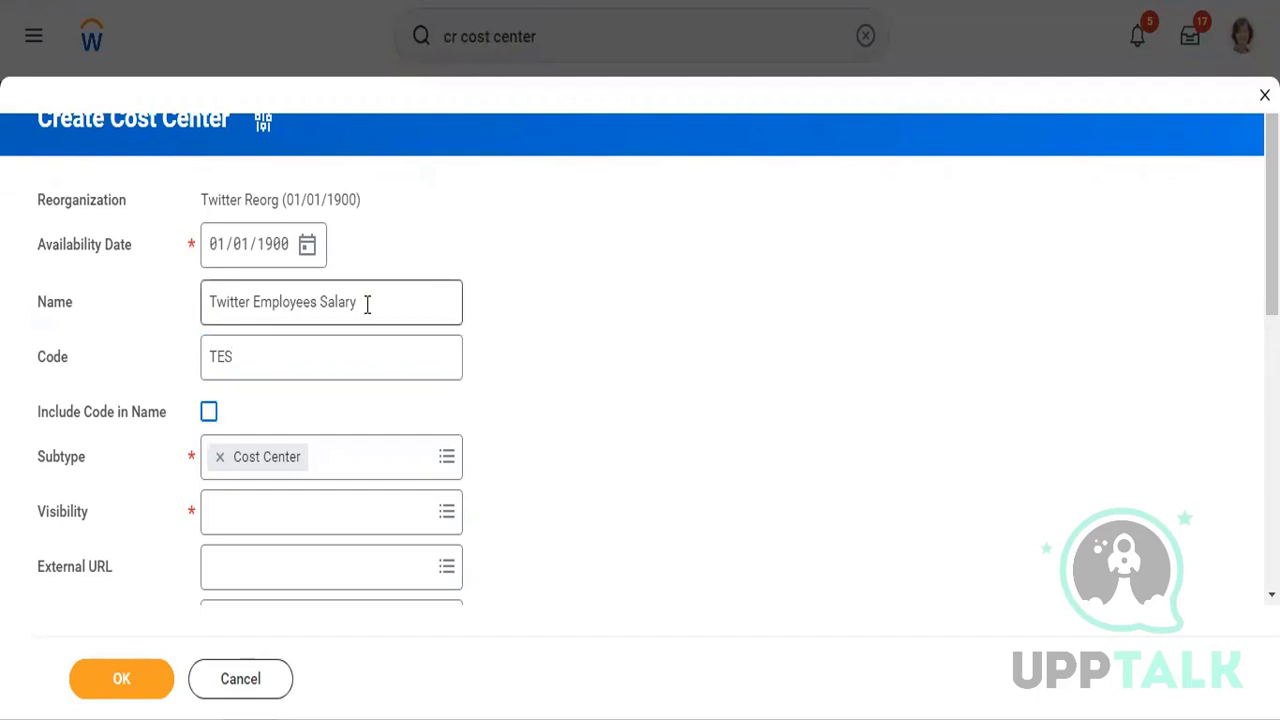
key(space)
click(339, 515)
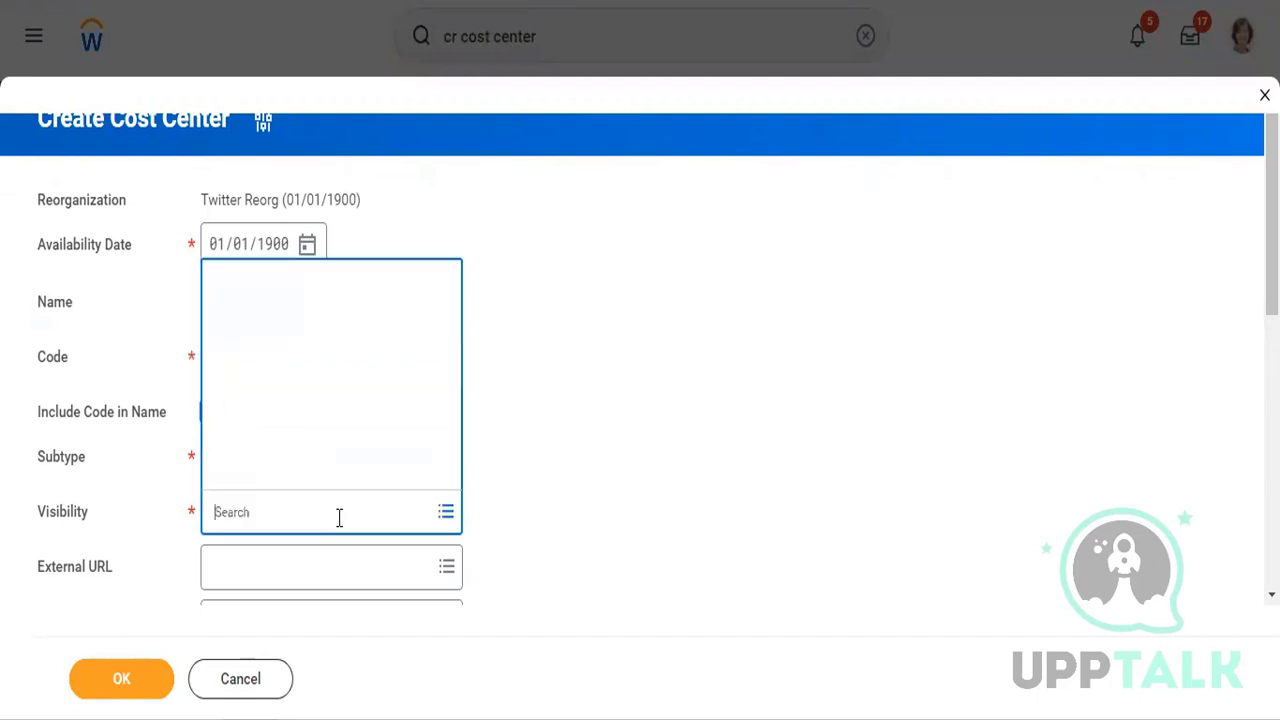
click(271, 362)
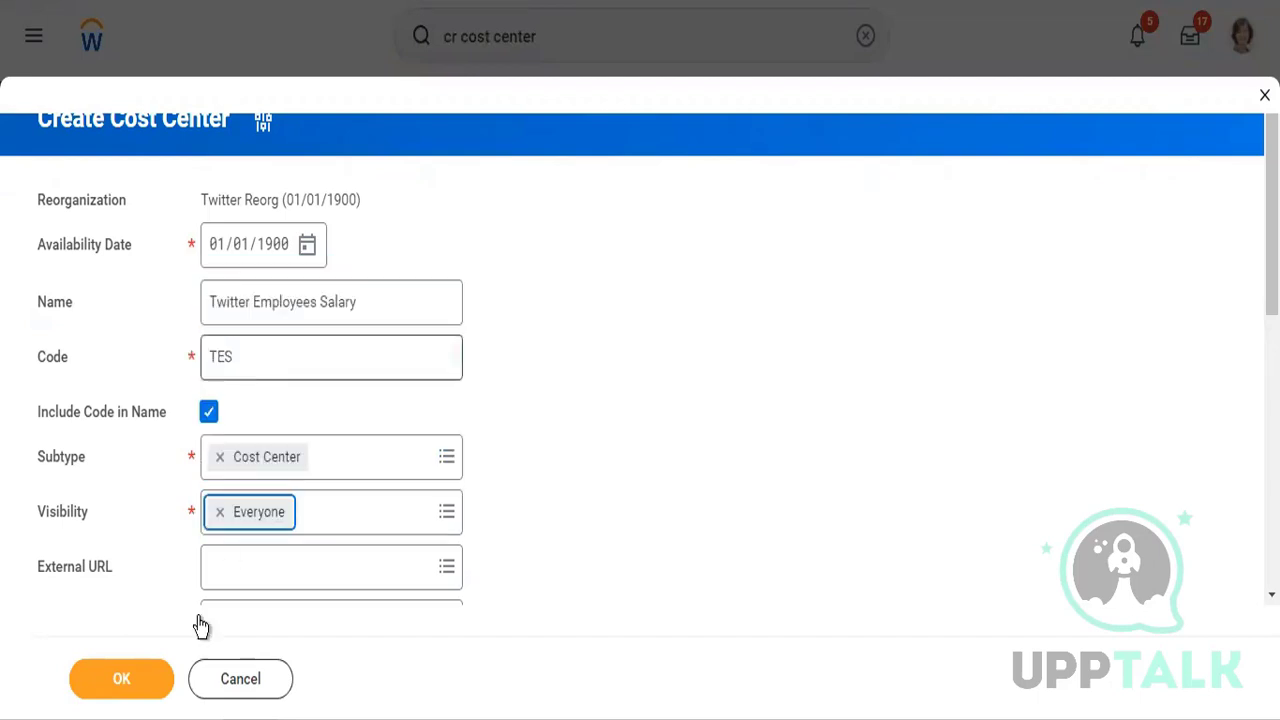
Set CPG as the new cost center's default Division worktag and submit the cost center
click(137, 677)
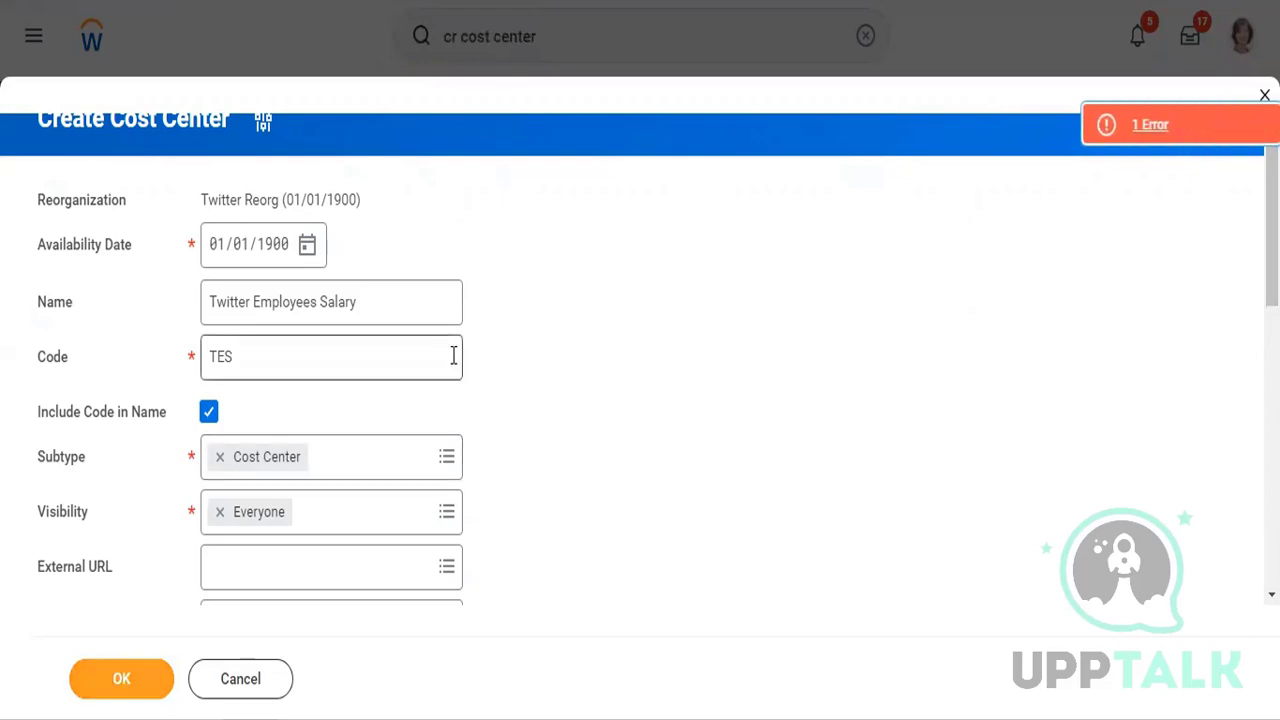
click(1160, 125)
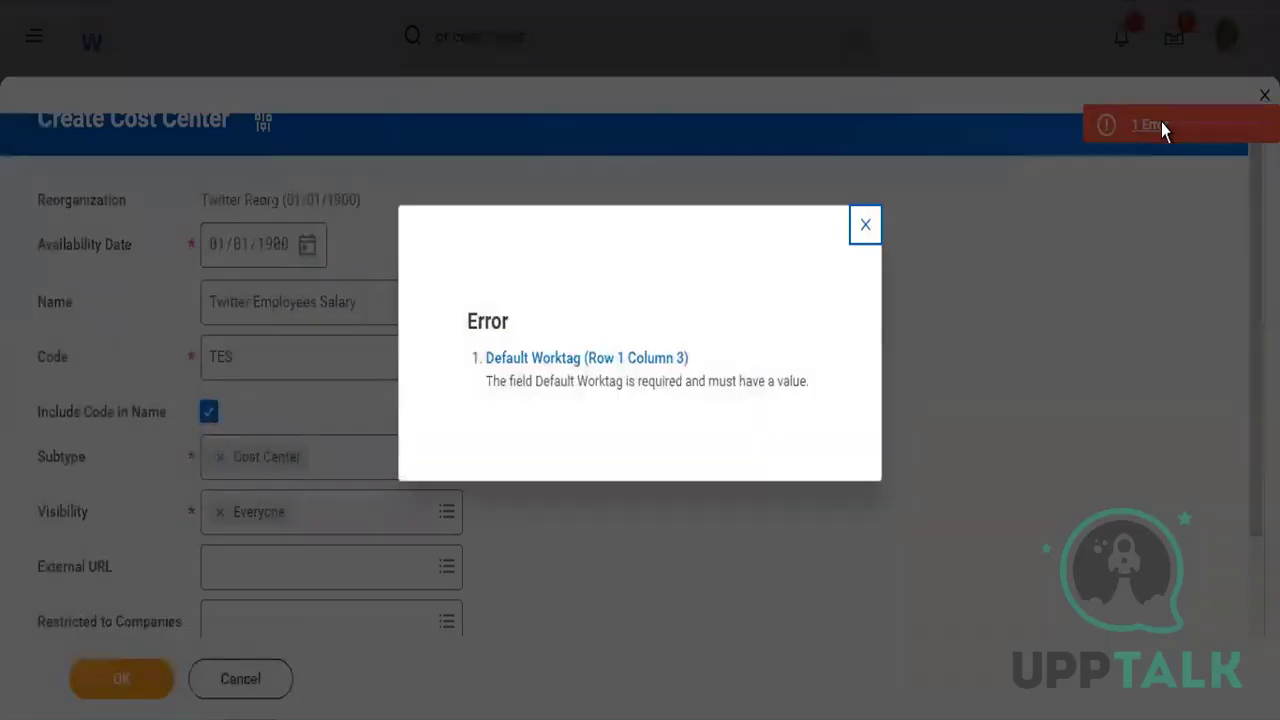
click(864, 224)
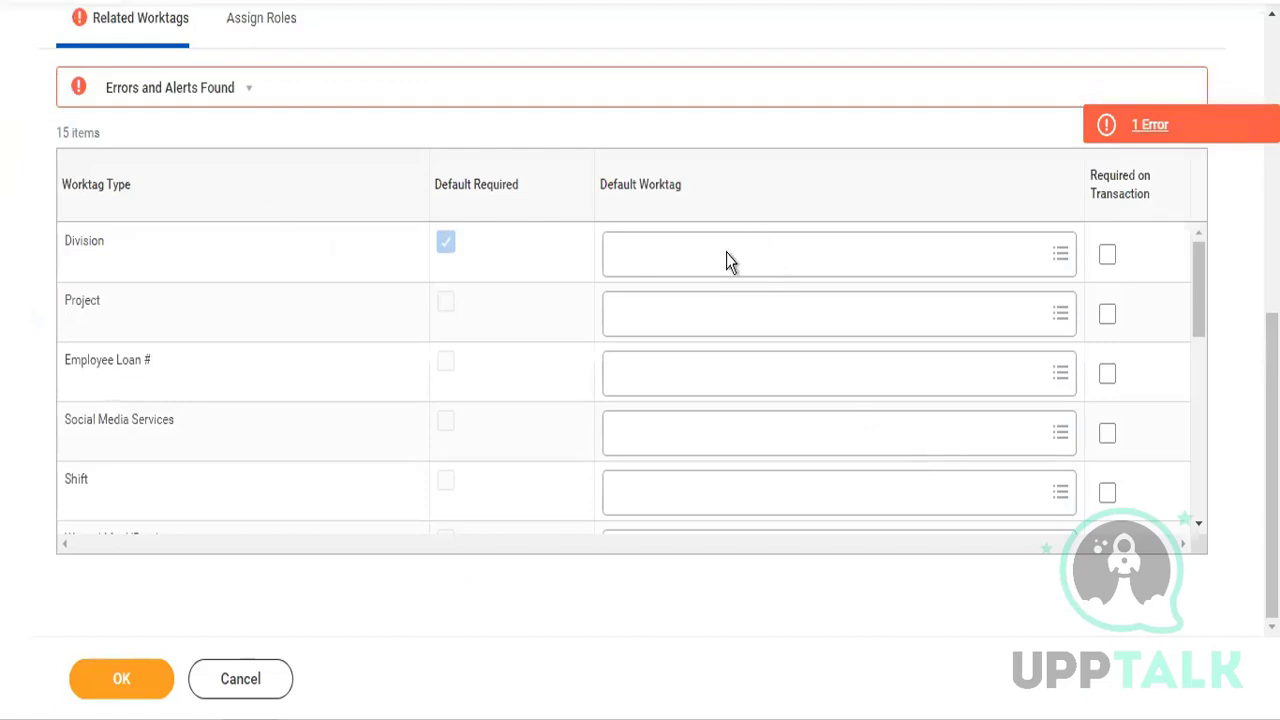
click(728, 252)
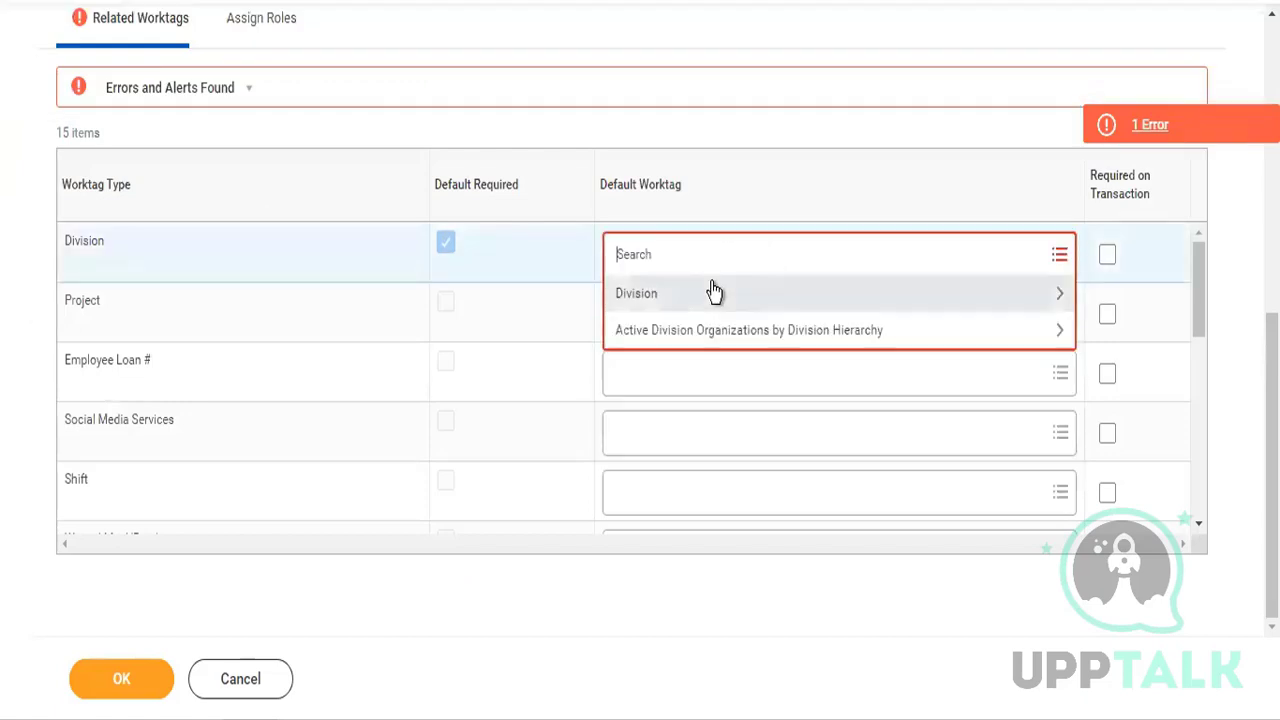
click(714, 290)
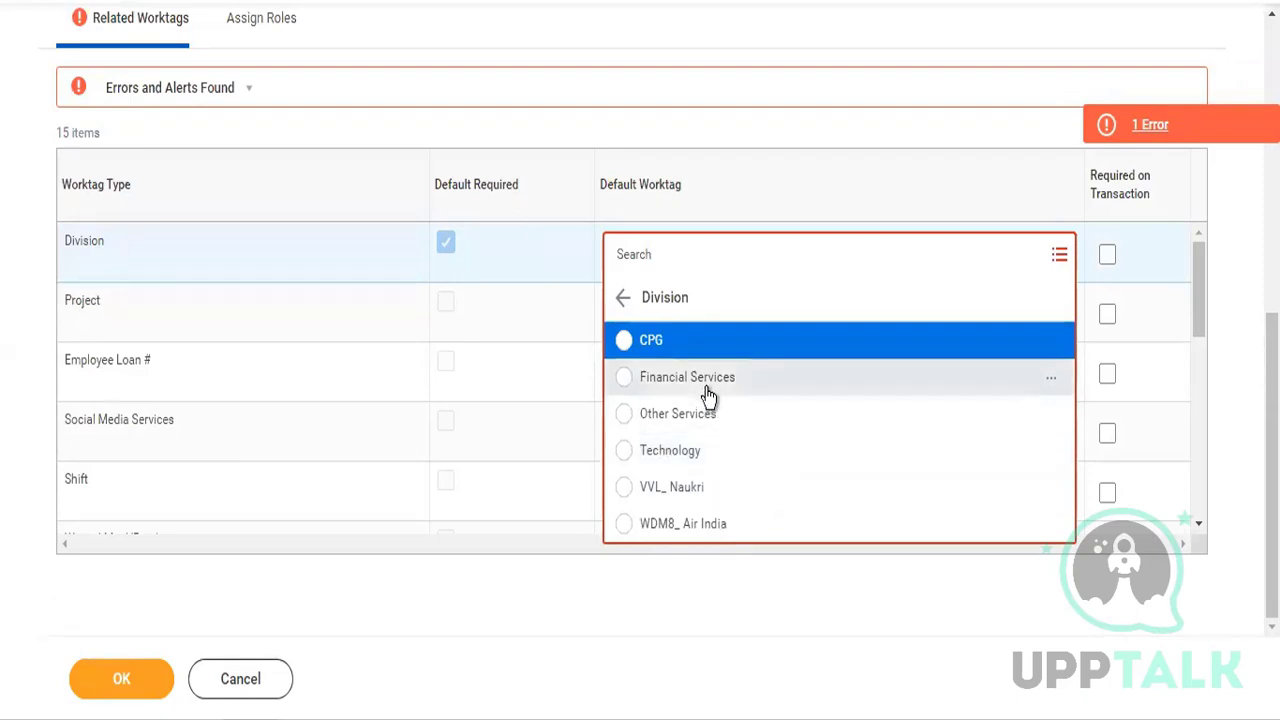
click(706, 350)
click(706, 350)
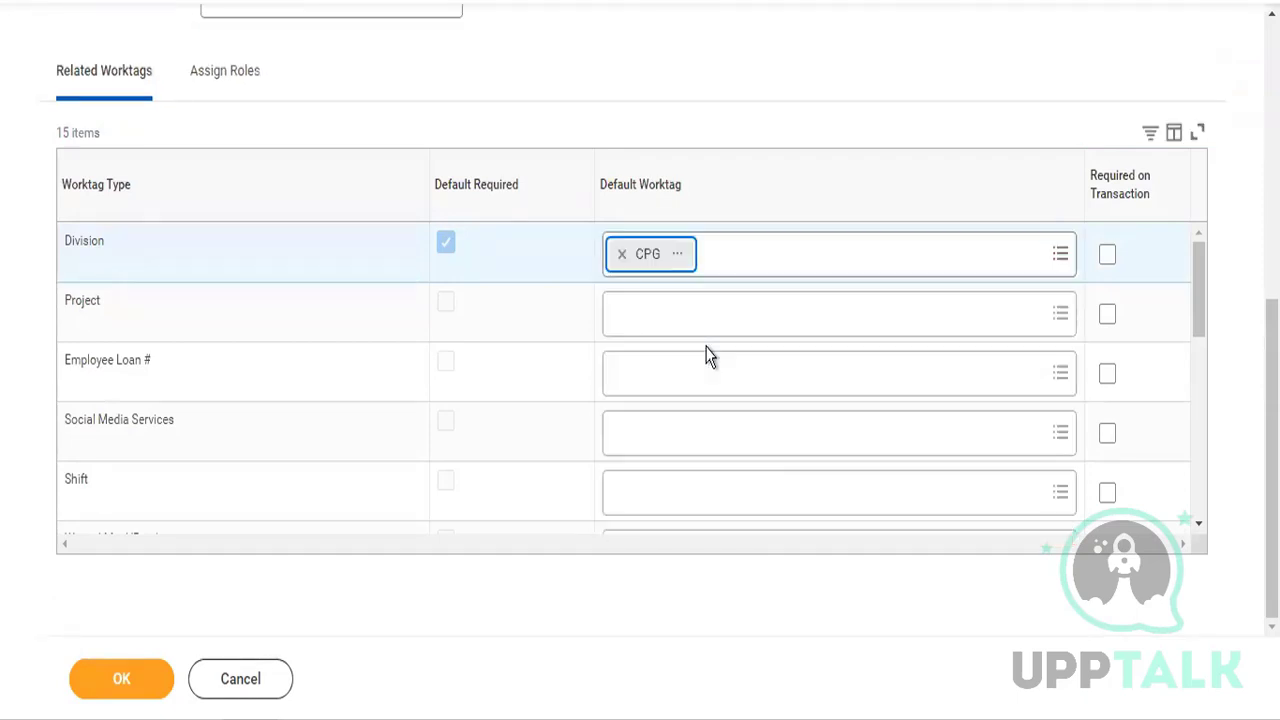
click(156, 680)
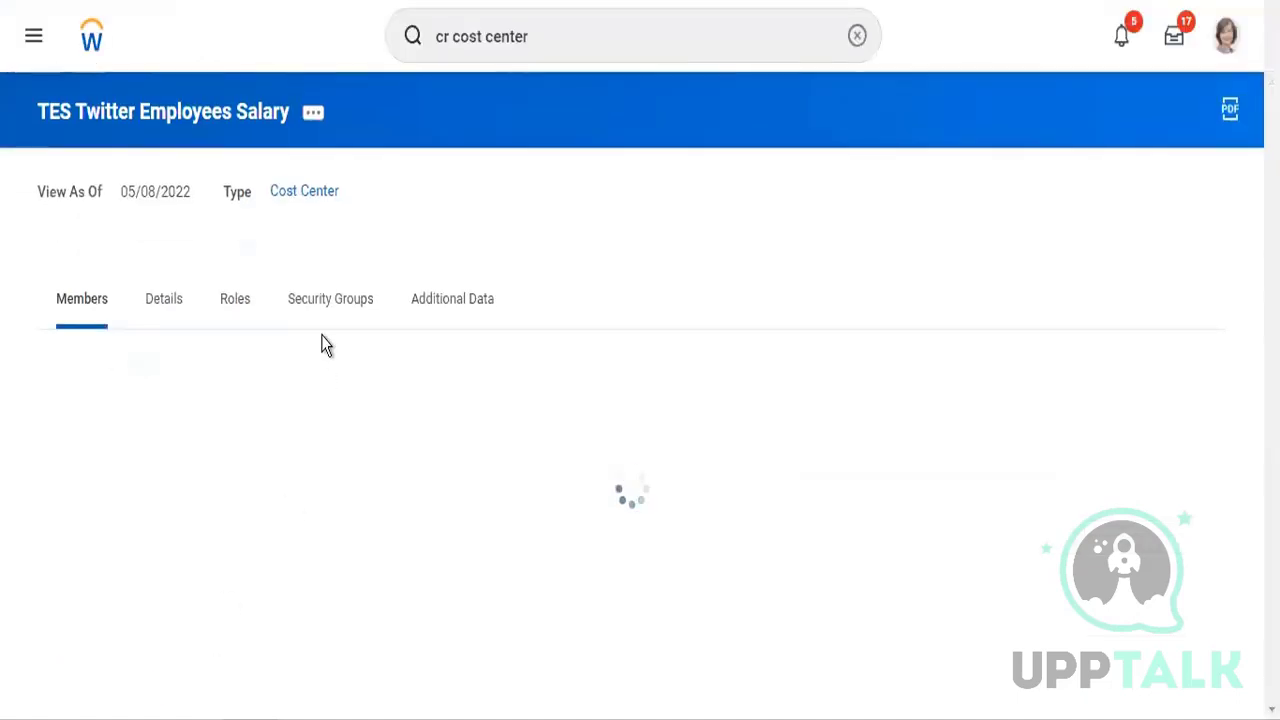
Edit the reference ID of the TES Twitter Employees Salary cost center and try to save it as TGO
click(322, 122)
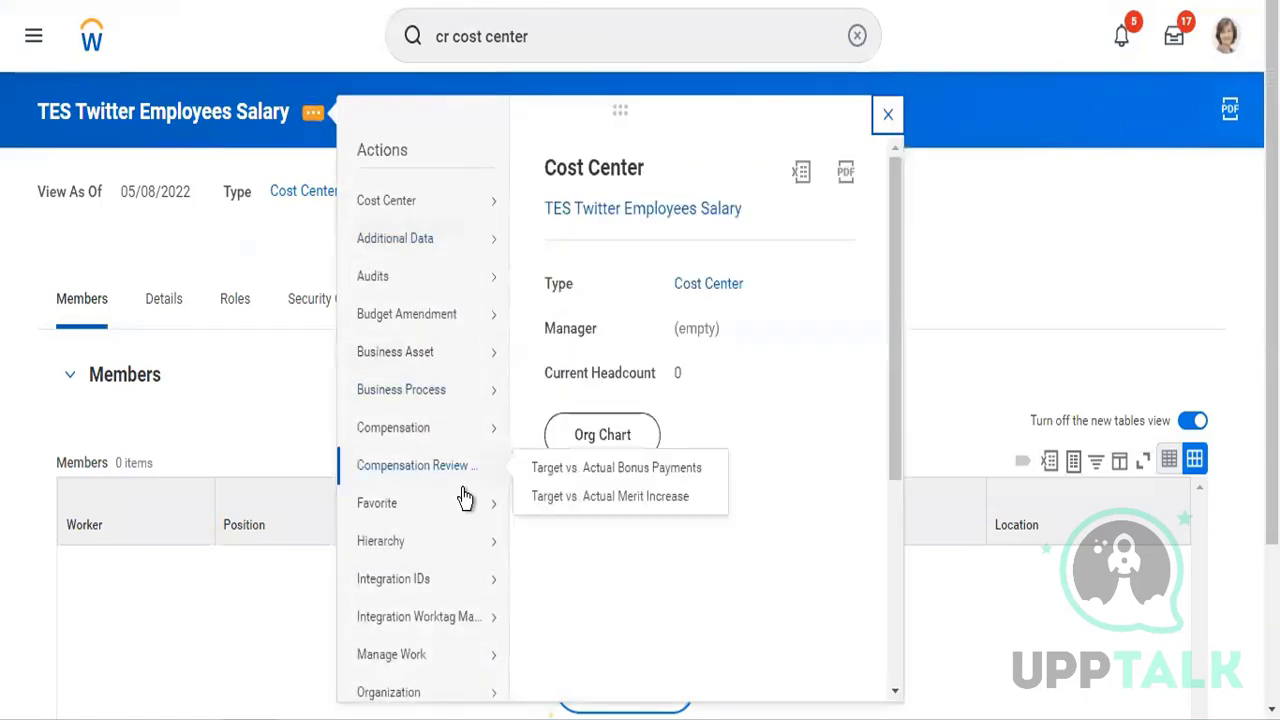
mouse_move(469, 576)
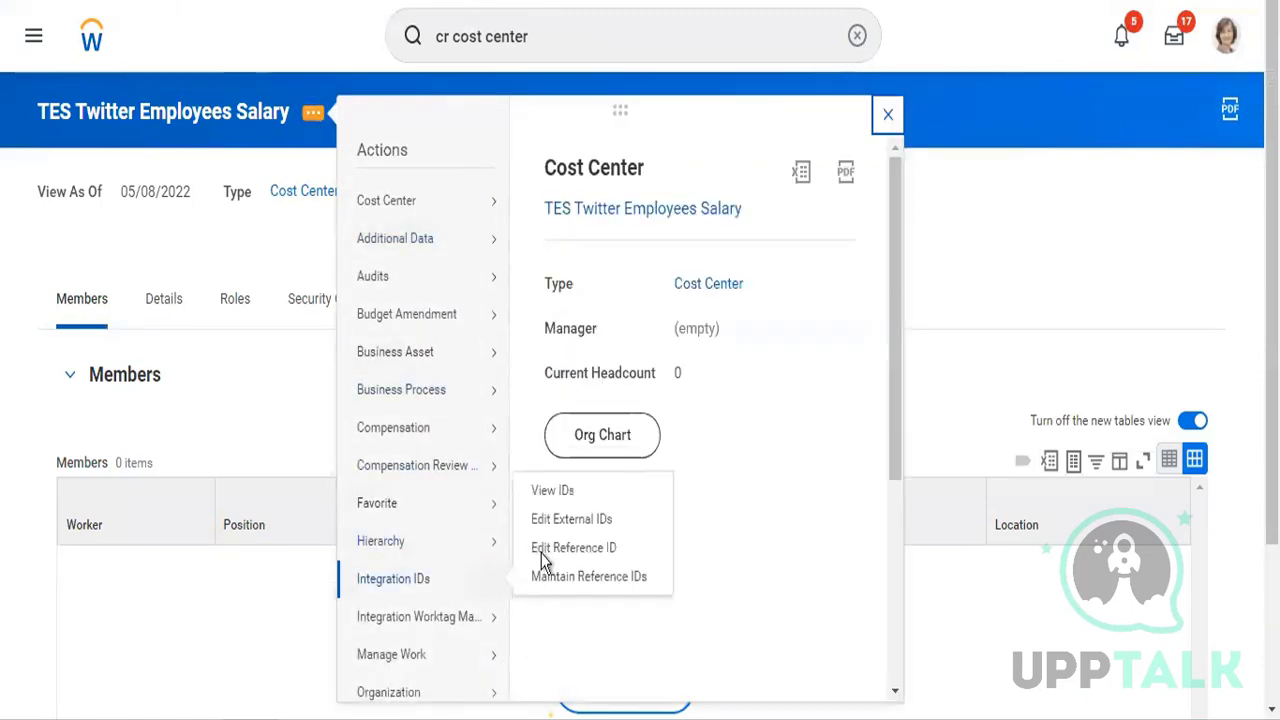
click(571, 561)
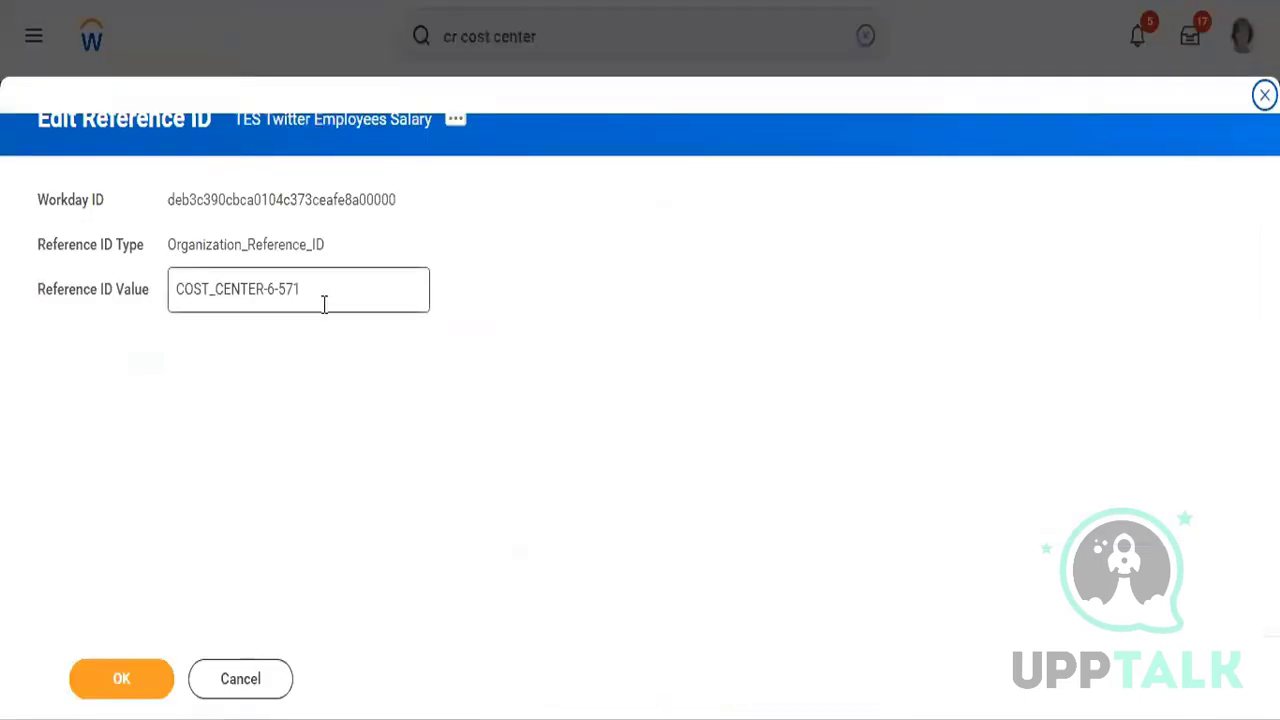
click(324, 304)
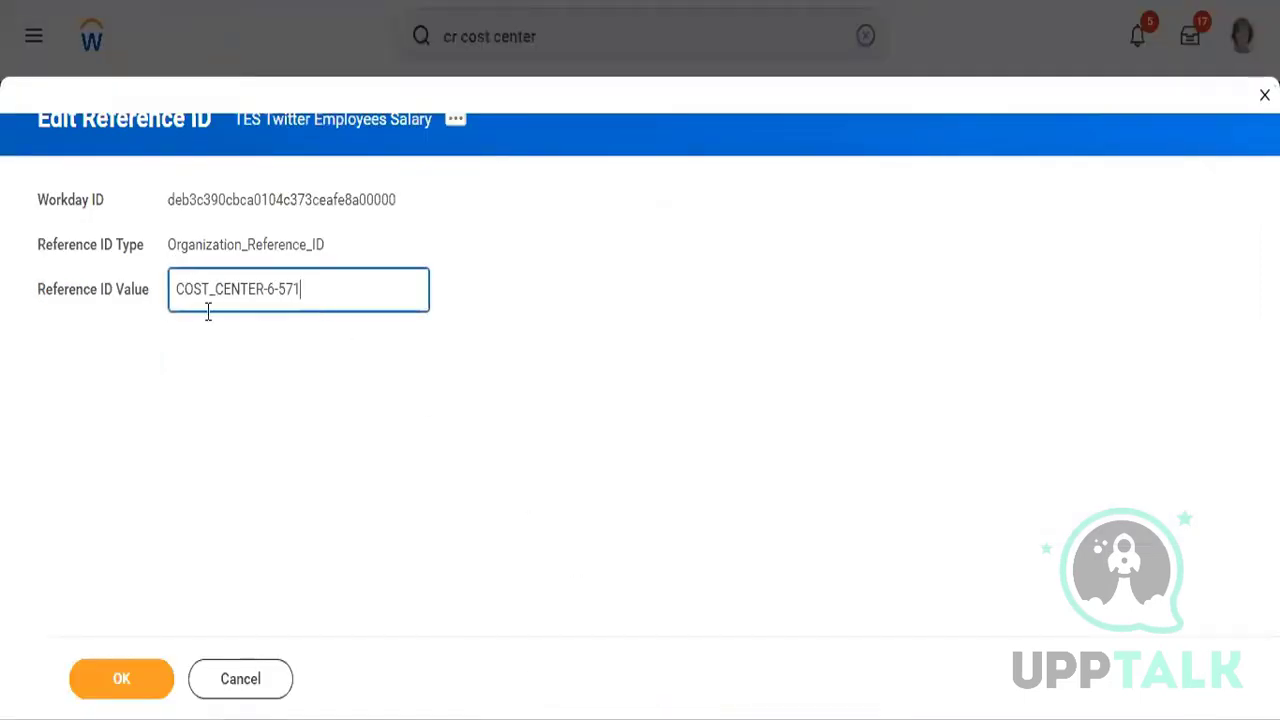
key(ctrl+a)
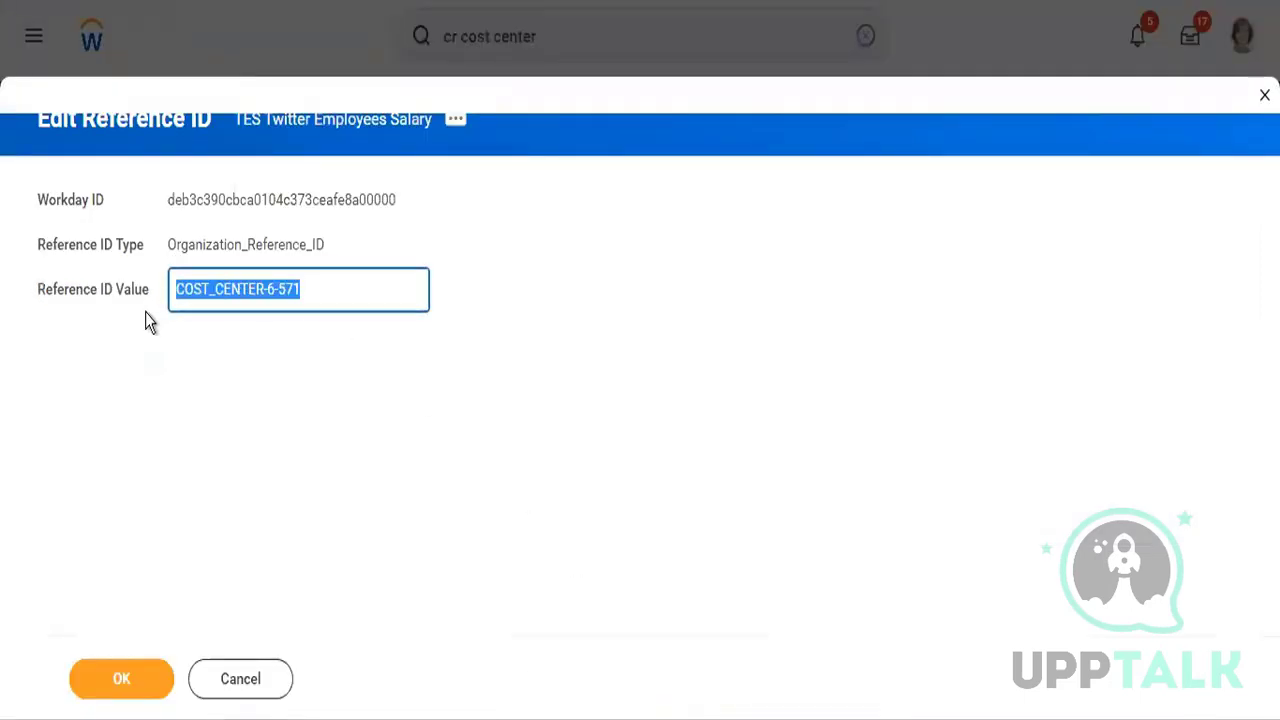
text(TGO)
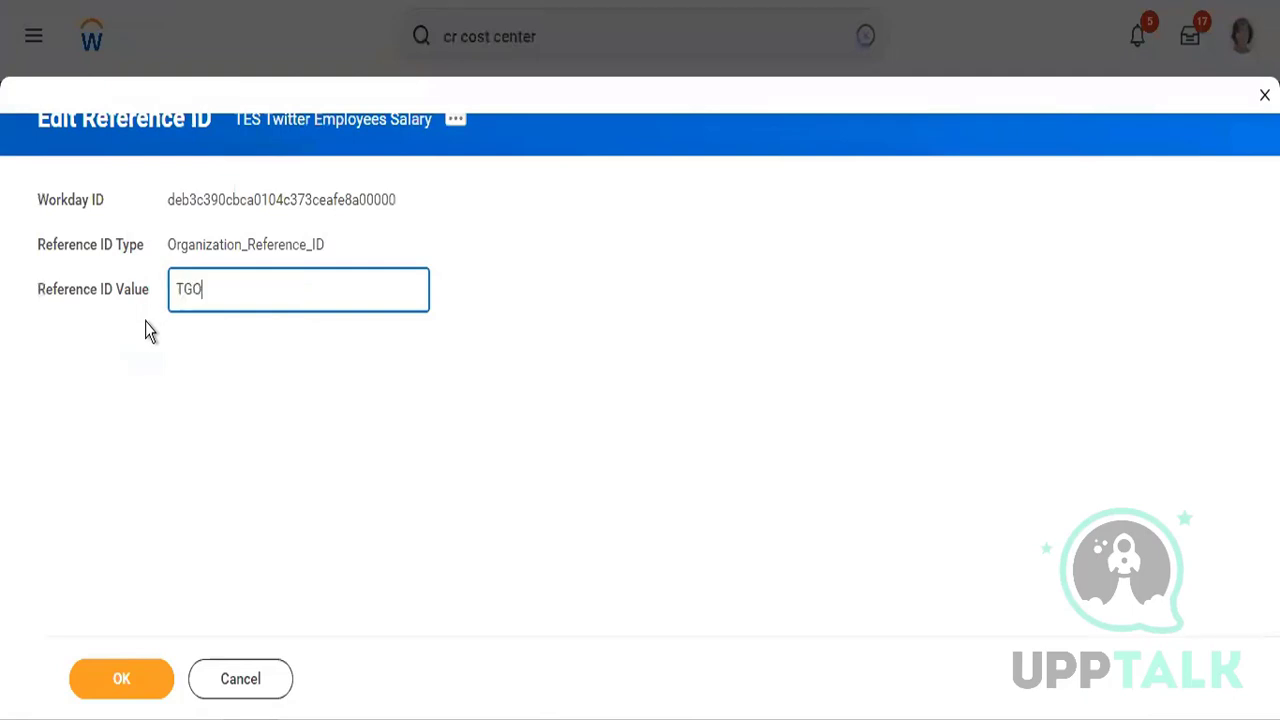
click(155, 686)
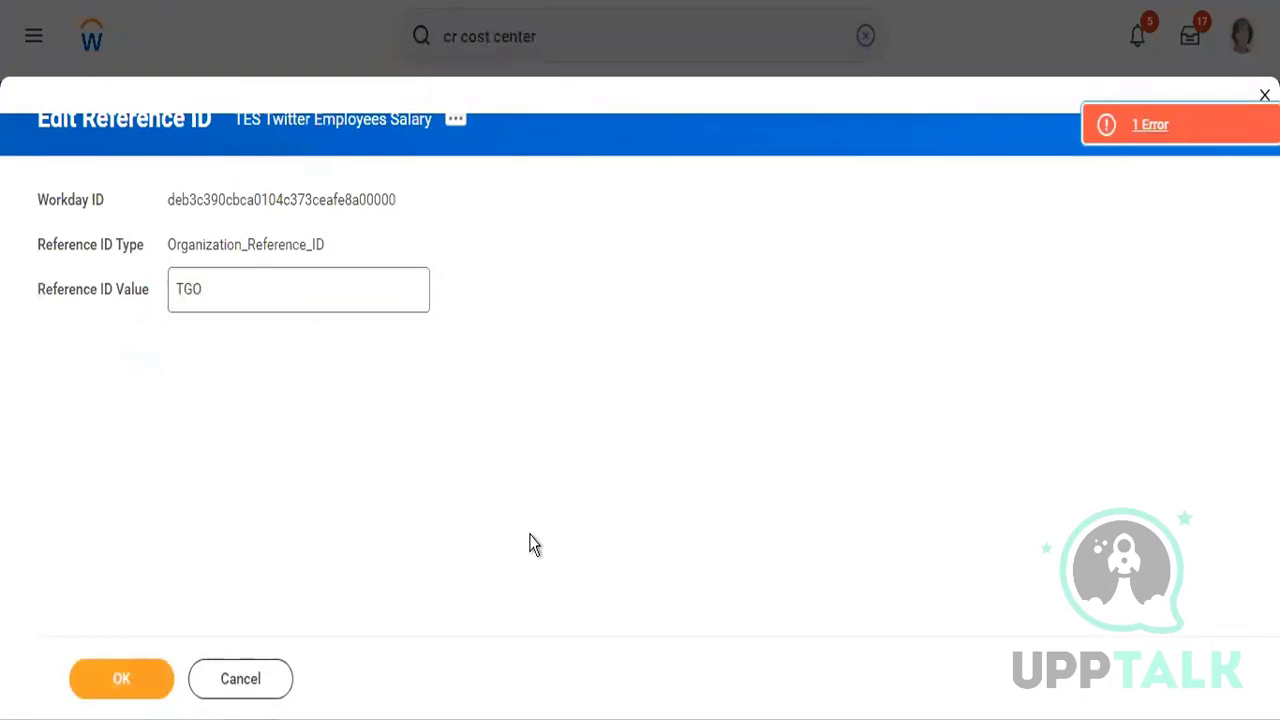
Correct the cost center's reference ID value to TES, save it and close the confirmation page
click(371, 289)
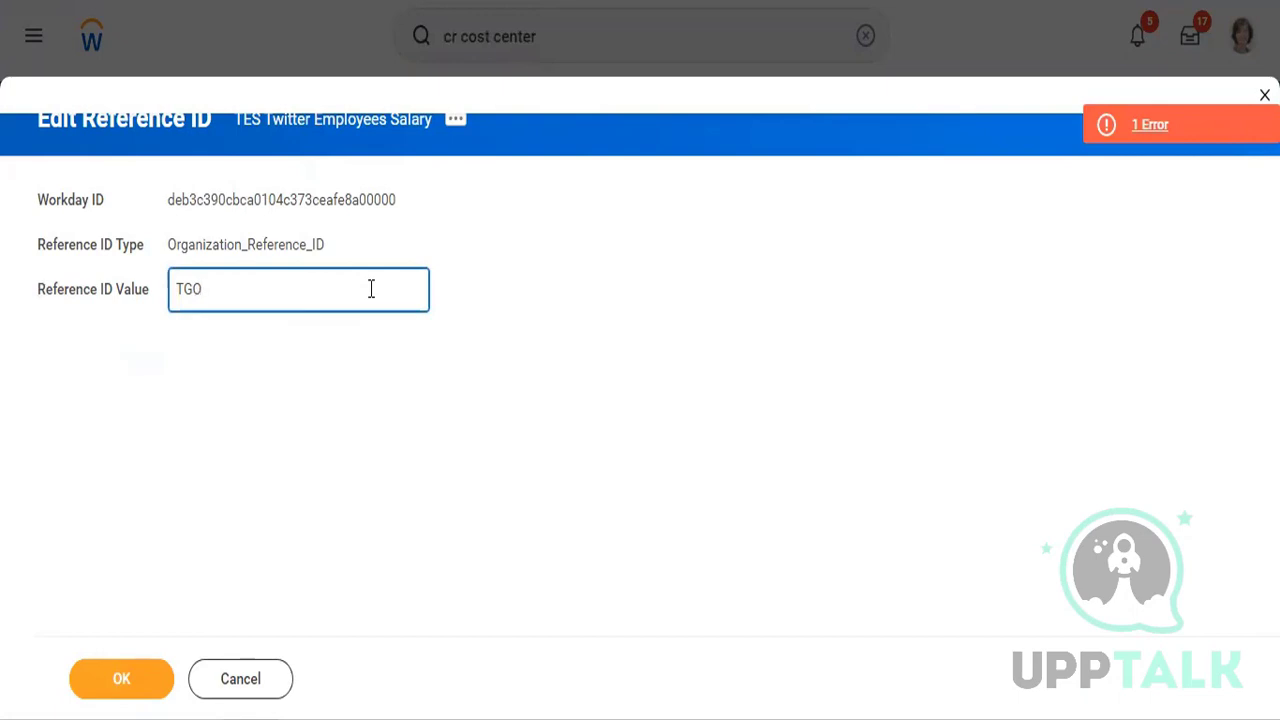
key(BackSpace)
key(BackSpace)
text(ES)
click(140, 679)
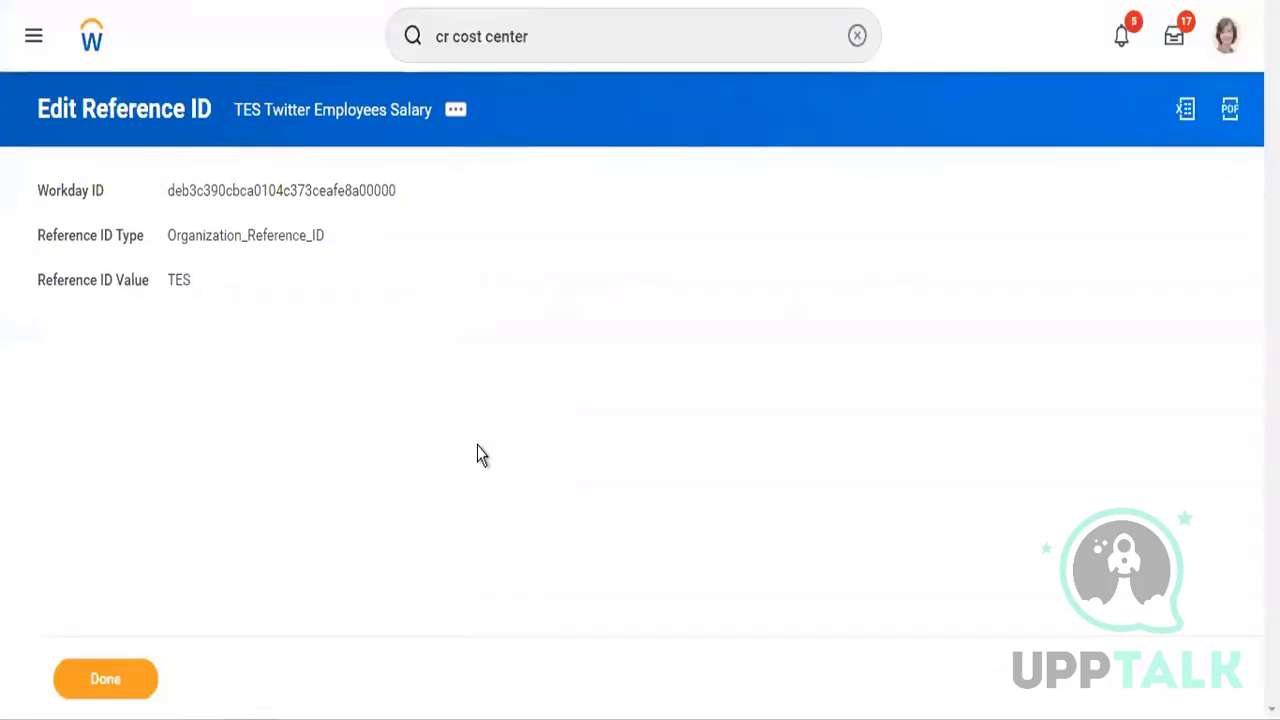
click(140, 683)
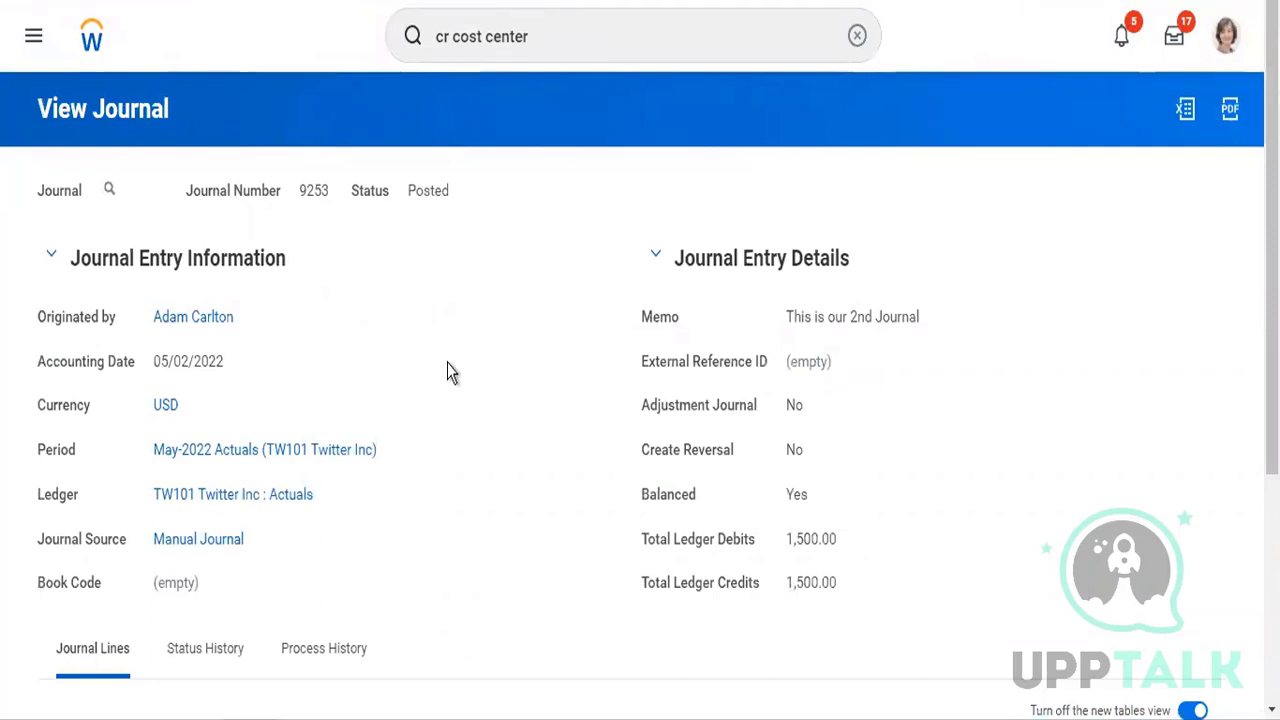
scroll(447, 372, down, 1)
click(566, 40)
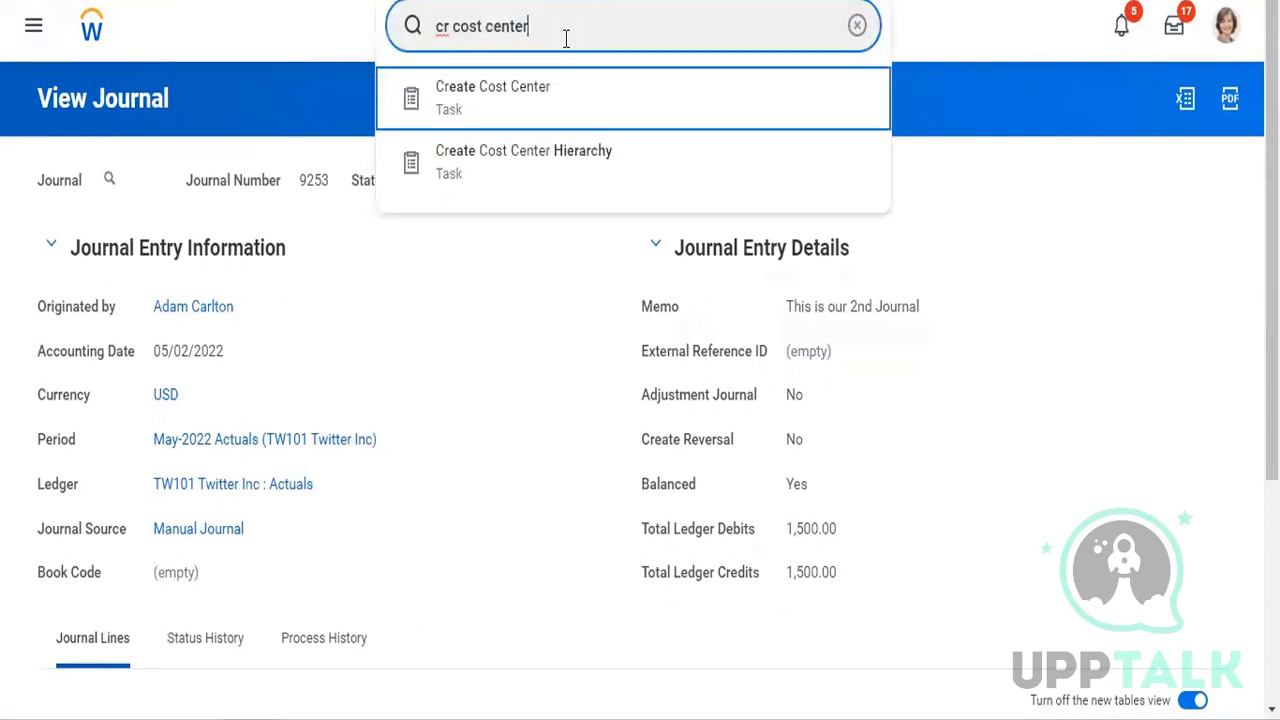
key(Return)
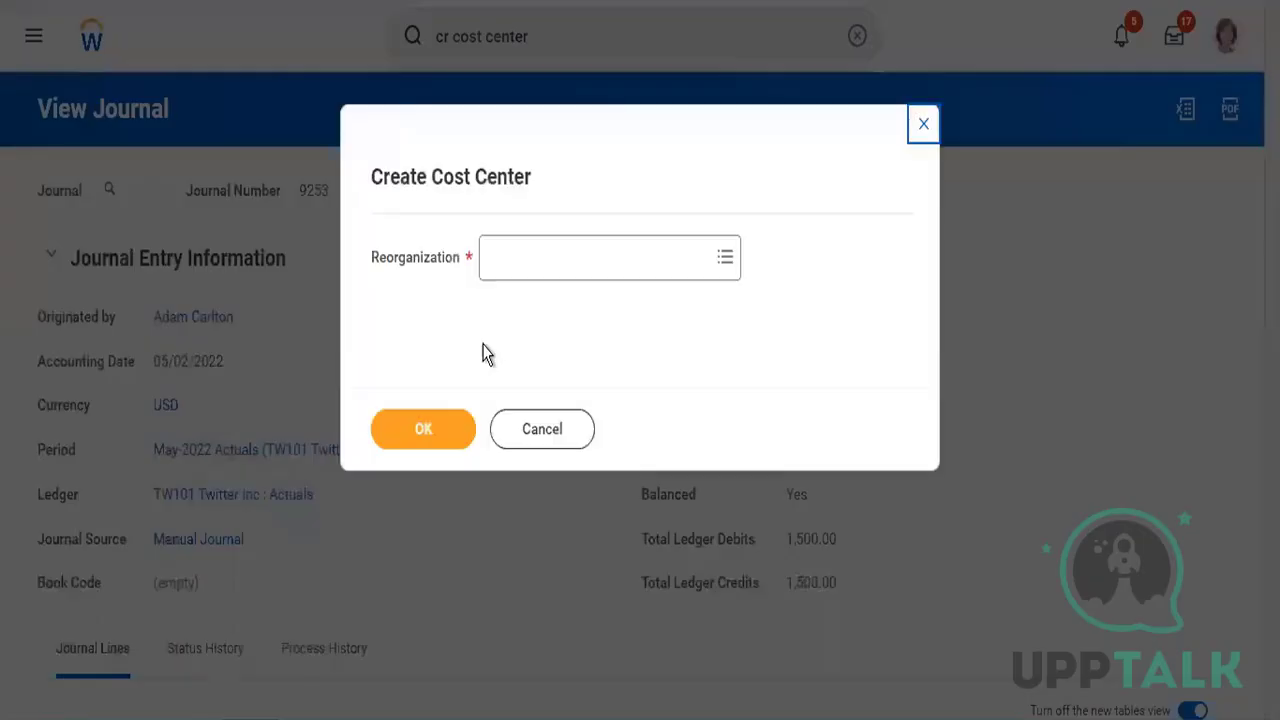
click(545, 243)
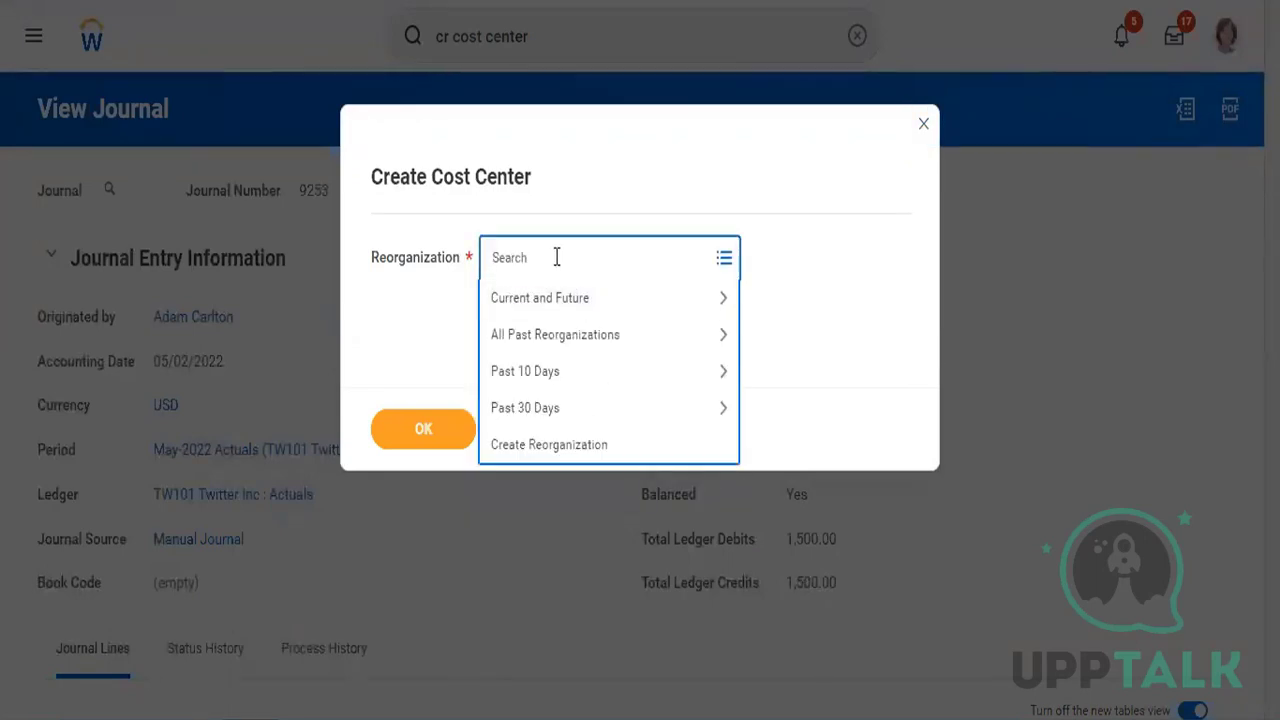
text(twitter)
key(Return)
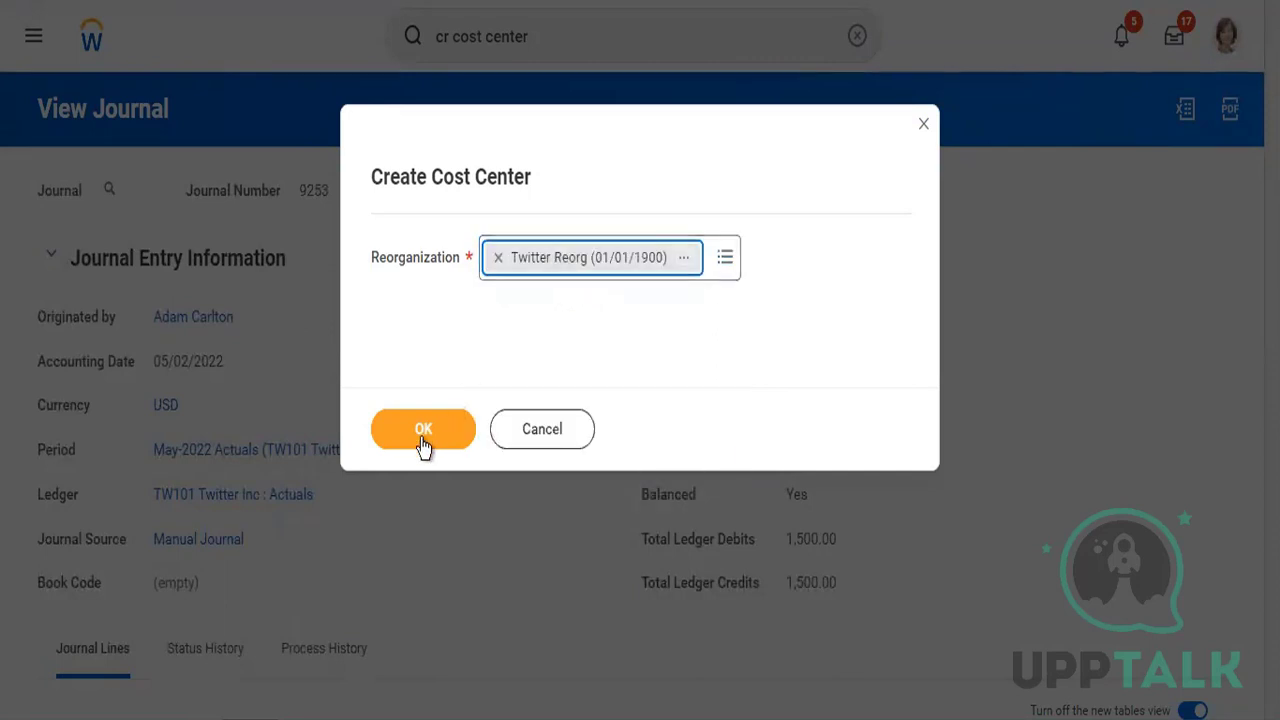
click(424, 440)
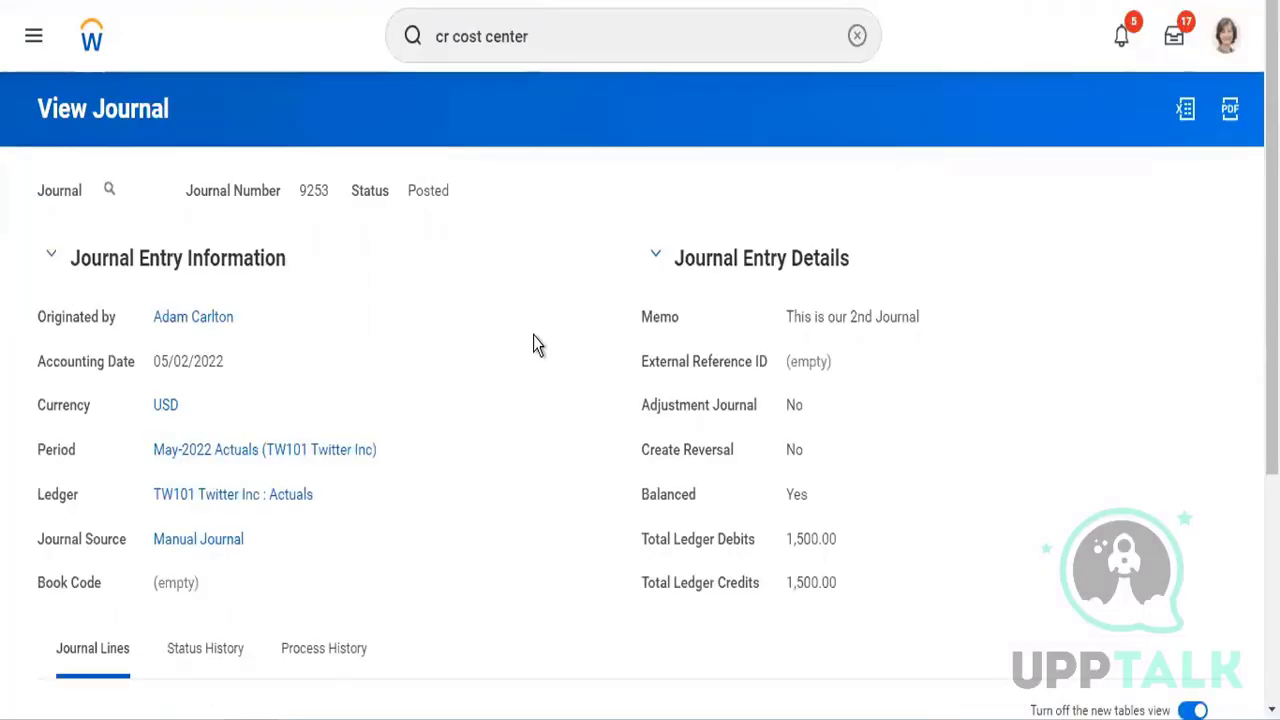
Search for the Maintain Worktag Usage report and open it
click(583, 25)
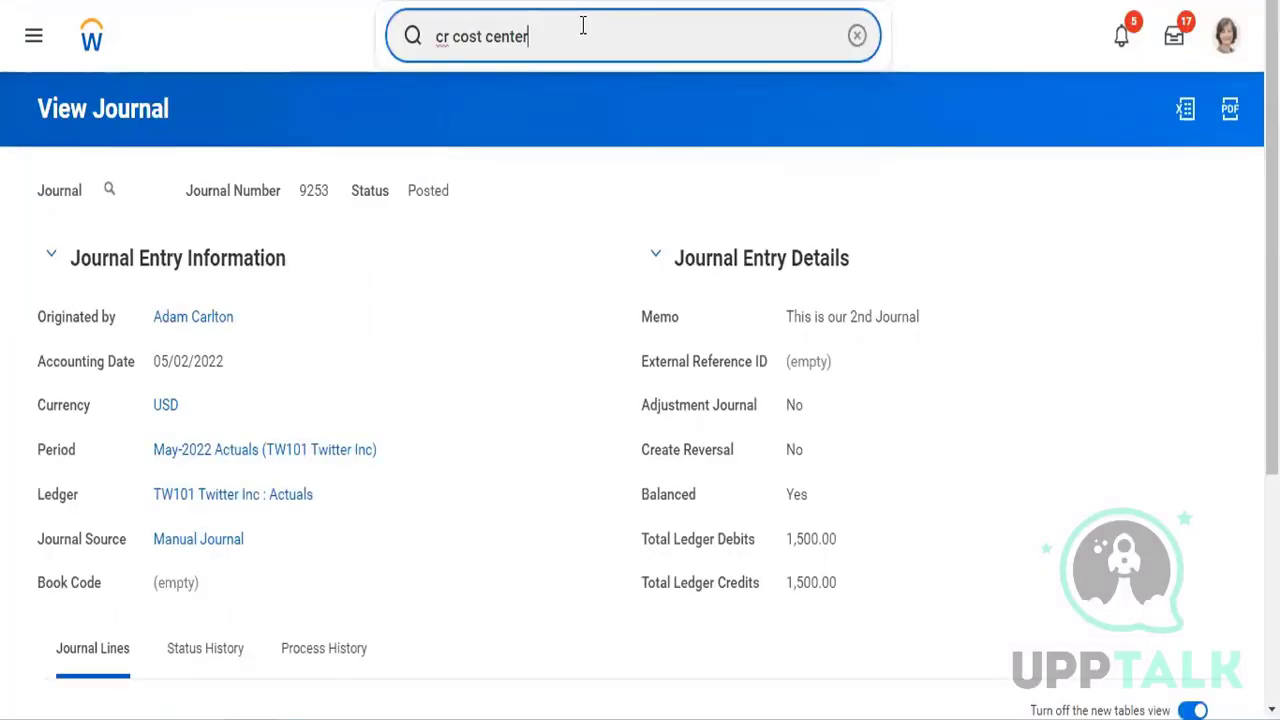
key(ctrl+a)
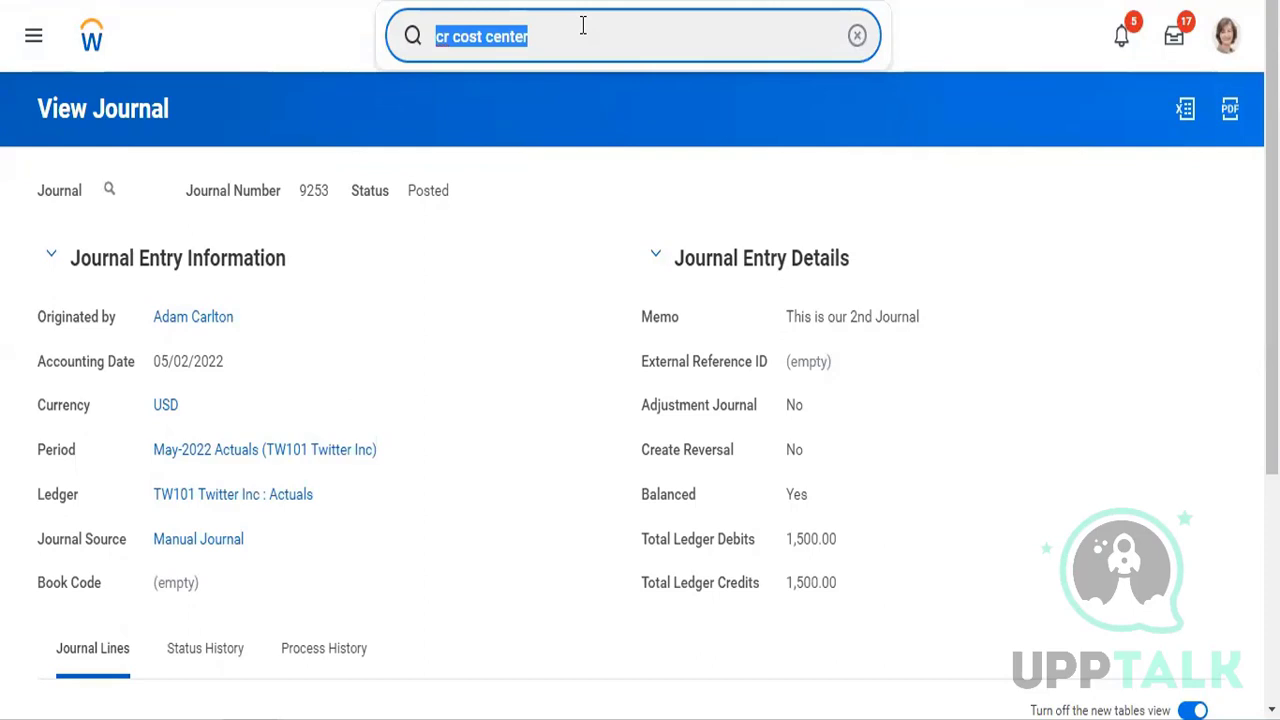
text(mai)
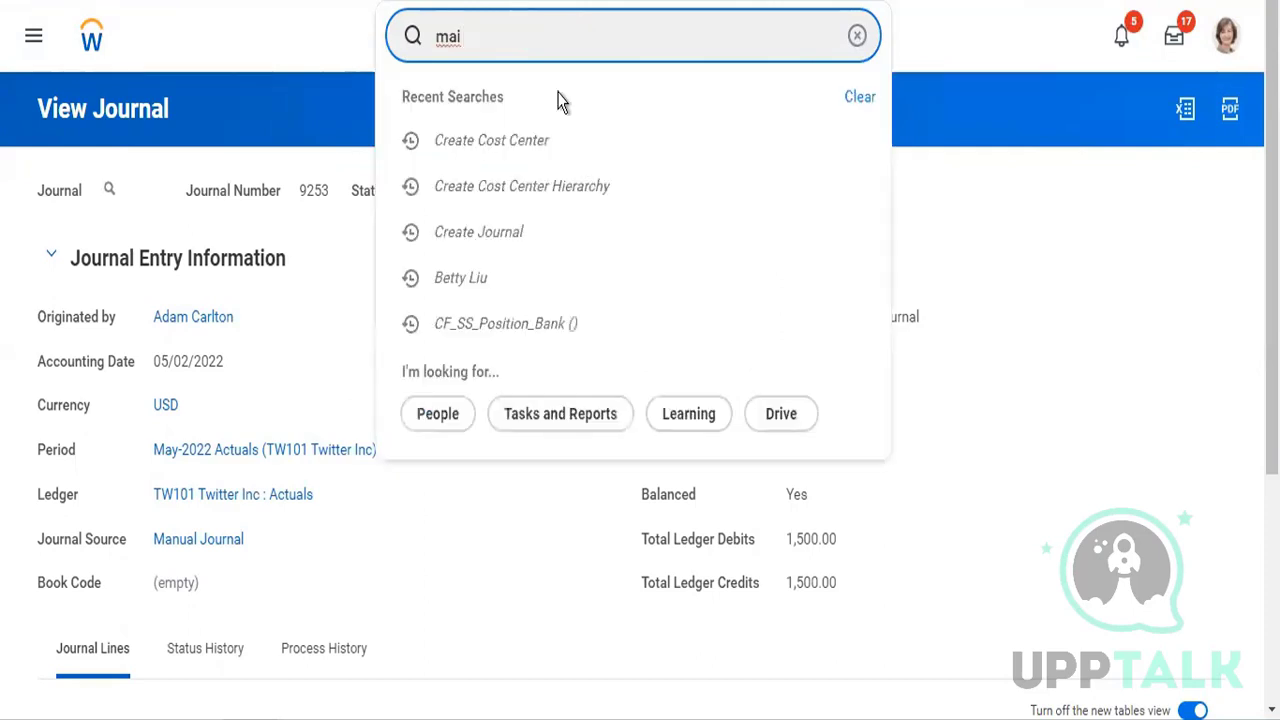
text( work usage)
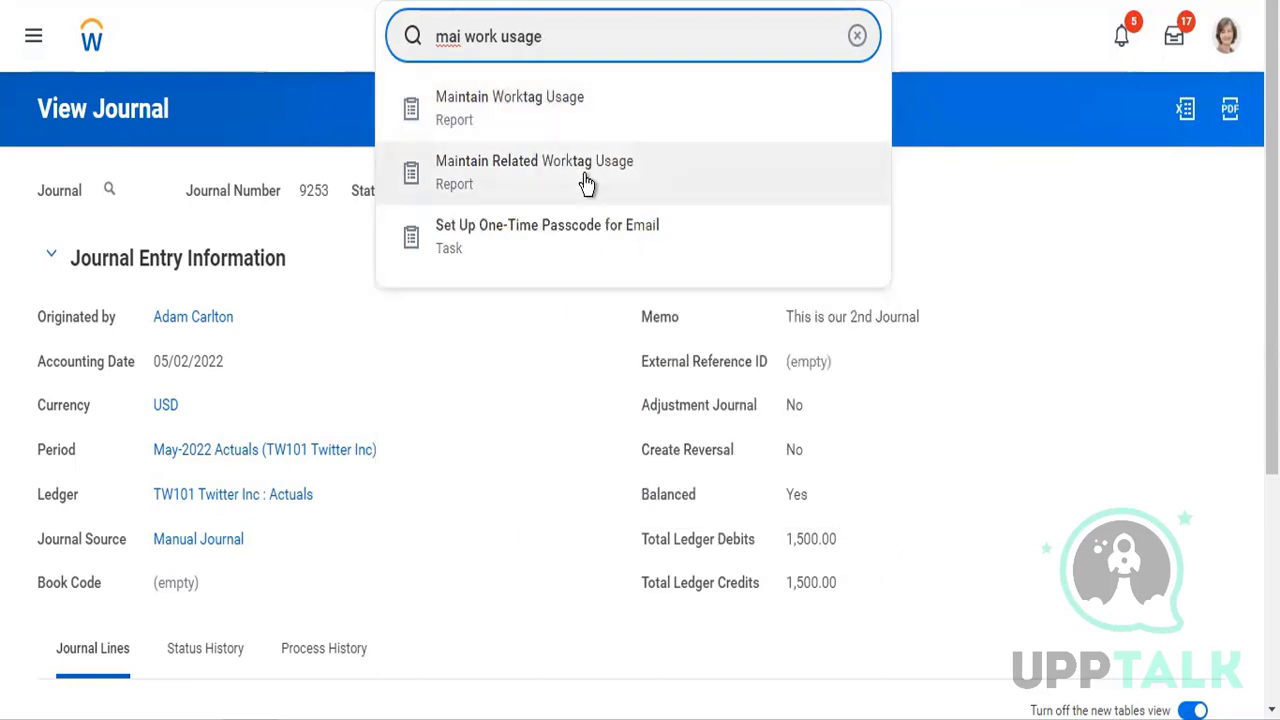
click(551, 131)
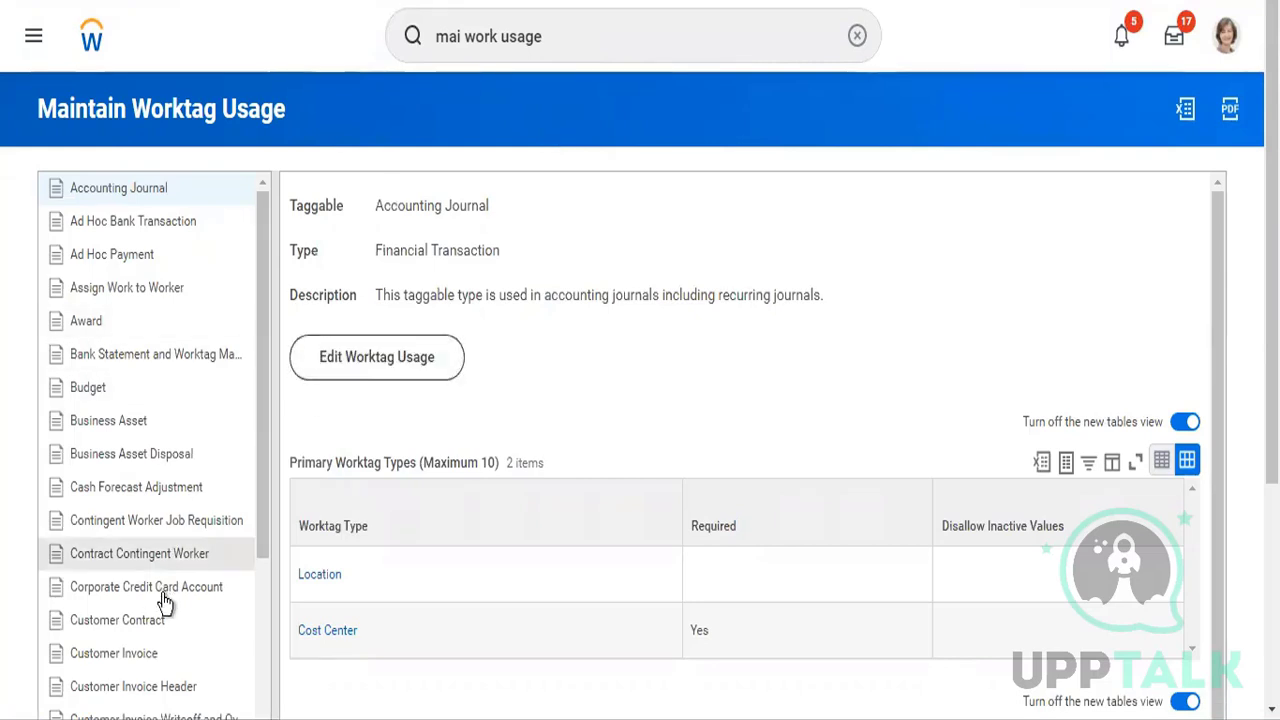
Edit the worktag usage of Accounting Journal so that the Cost Center primary worktag type is not required
click(130, 192)
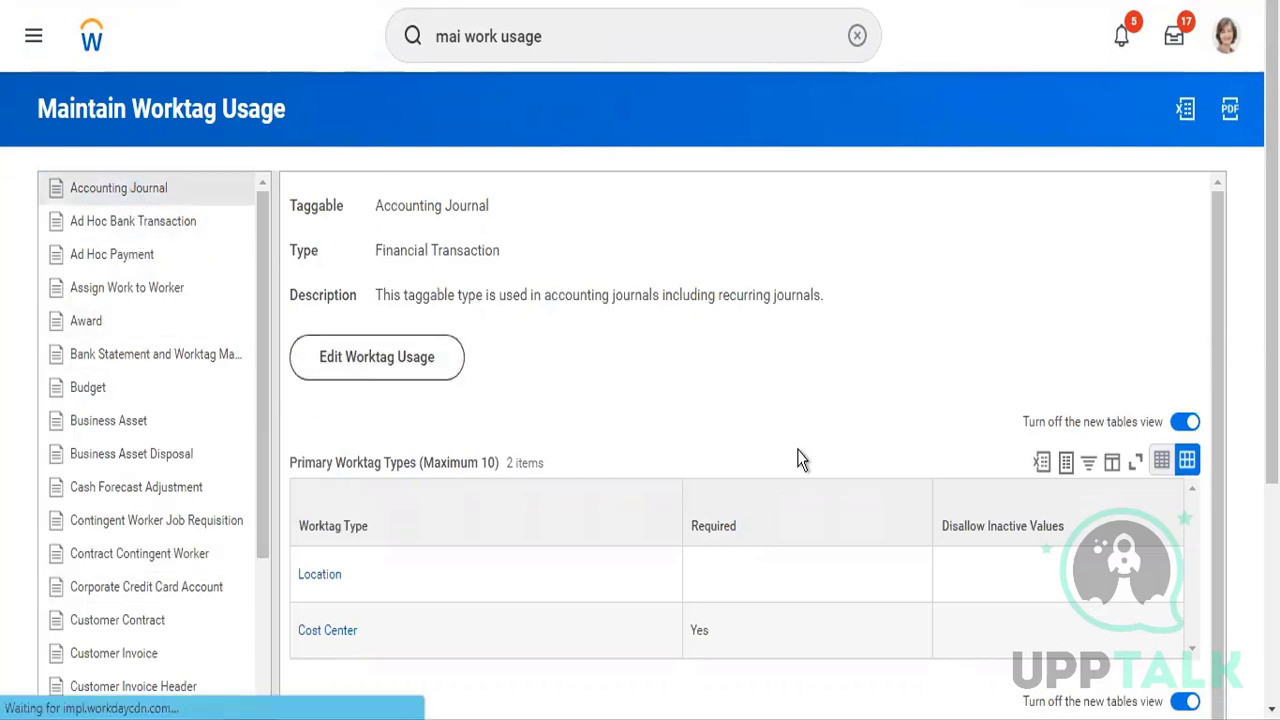
scroll(837, 466, down, 3)
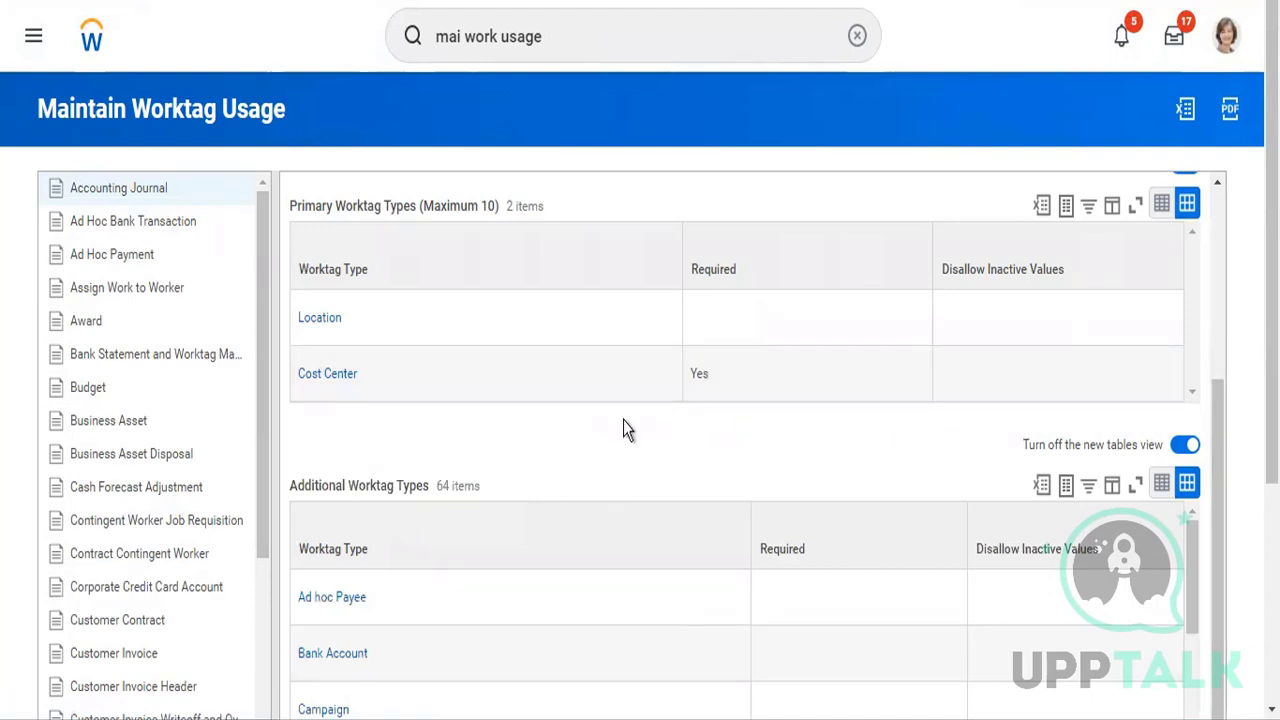
scroll(623, 420, down, 3)
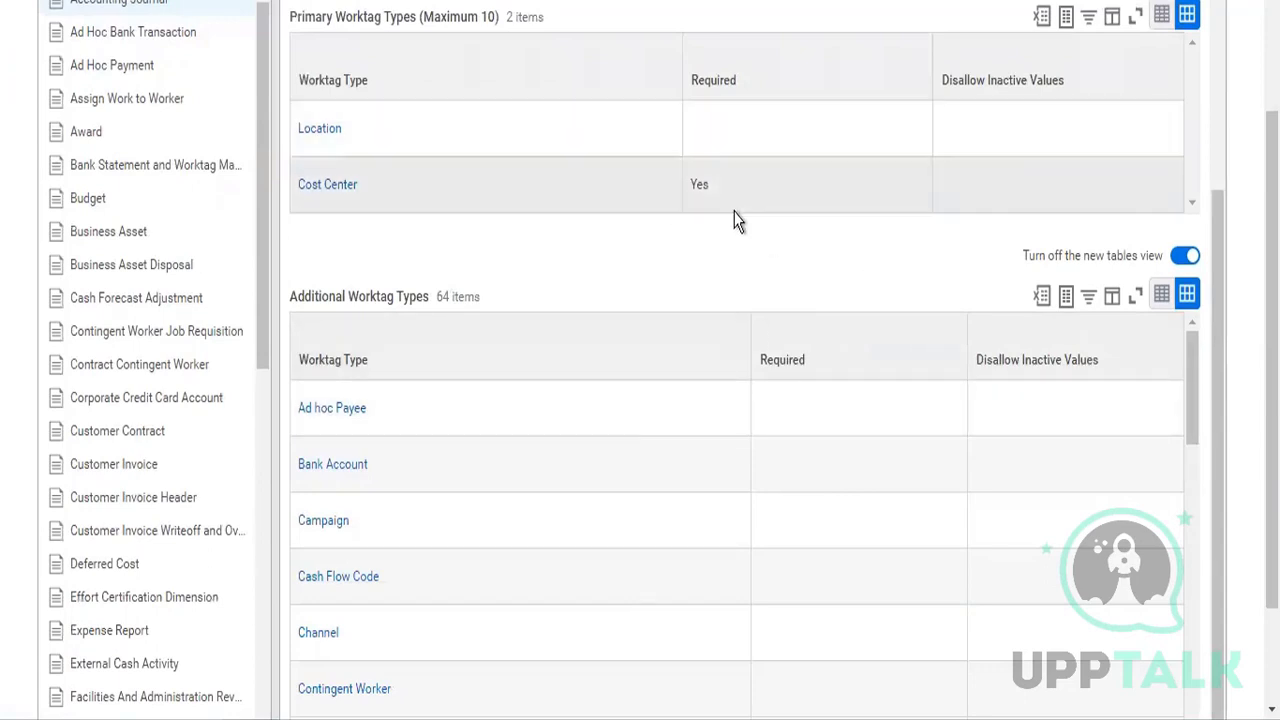
scroll(722, 258, up, 4)
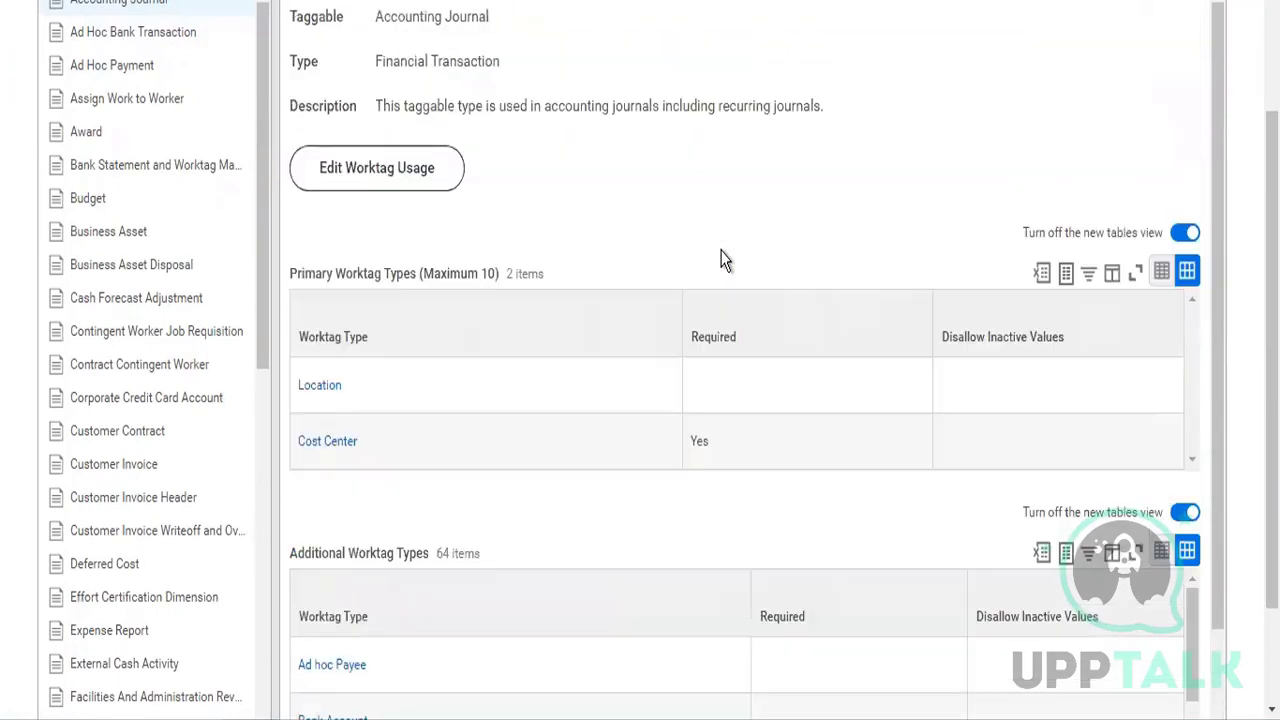
click(383, 176)
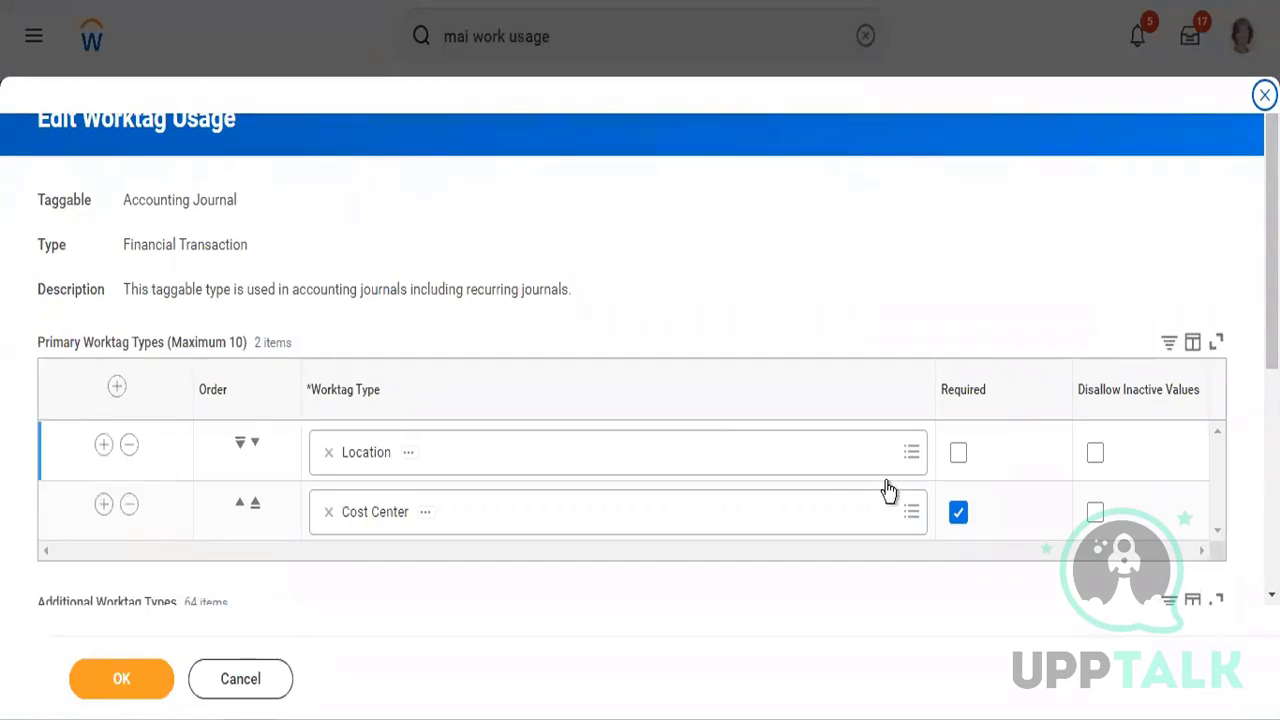
click(959, 513)
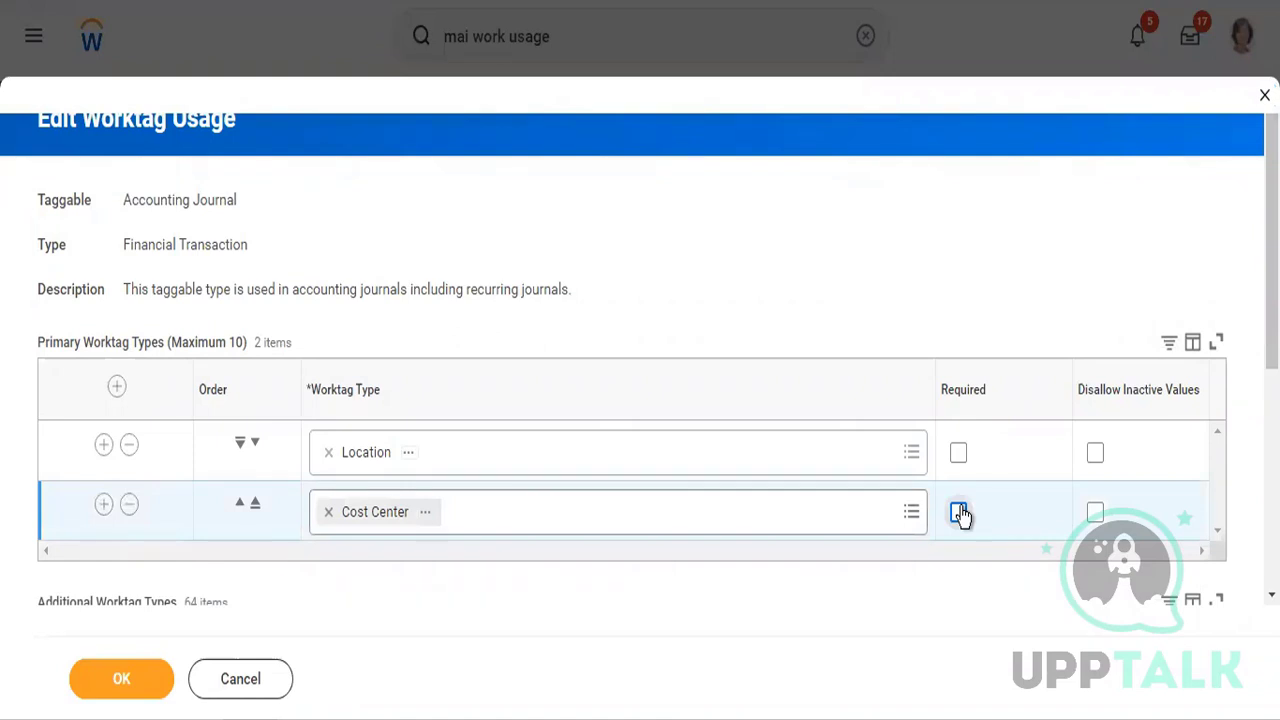
scroll(854, 277, down, 4)
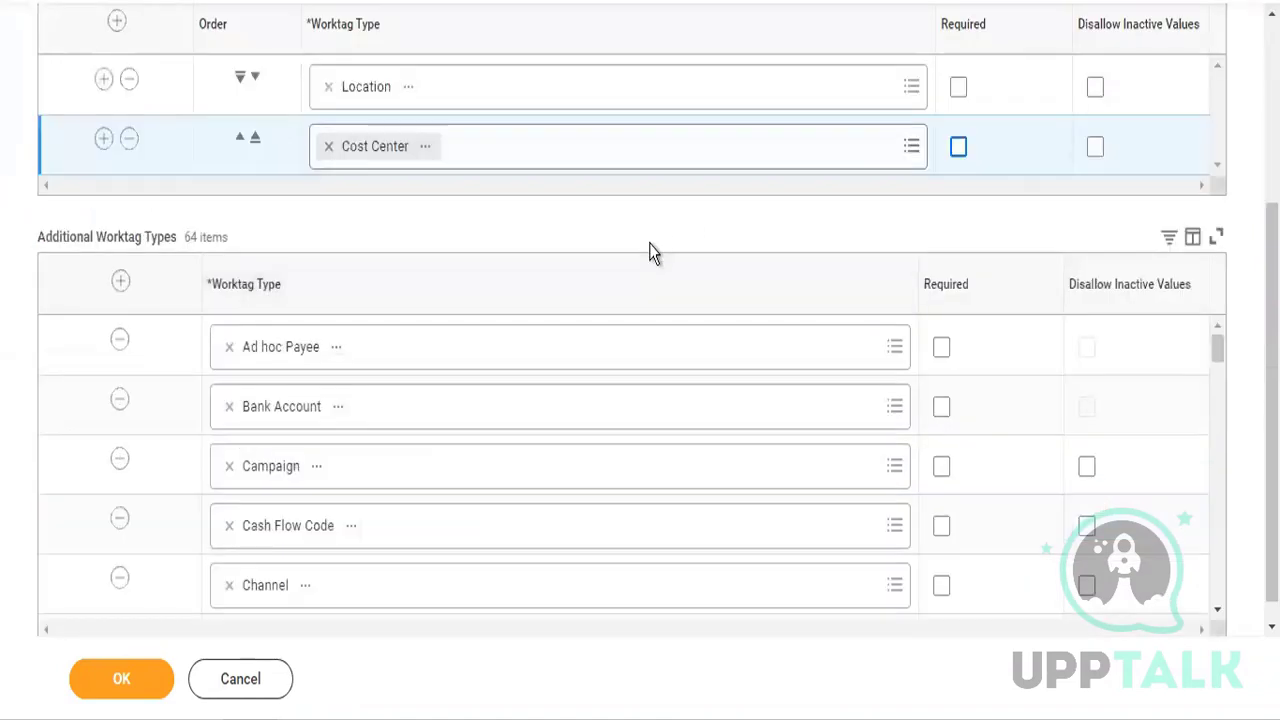
scroll(649, 252, up, 3)
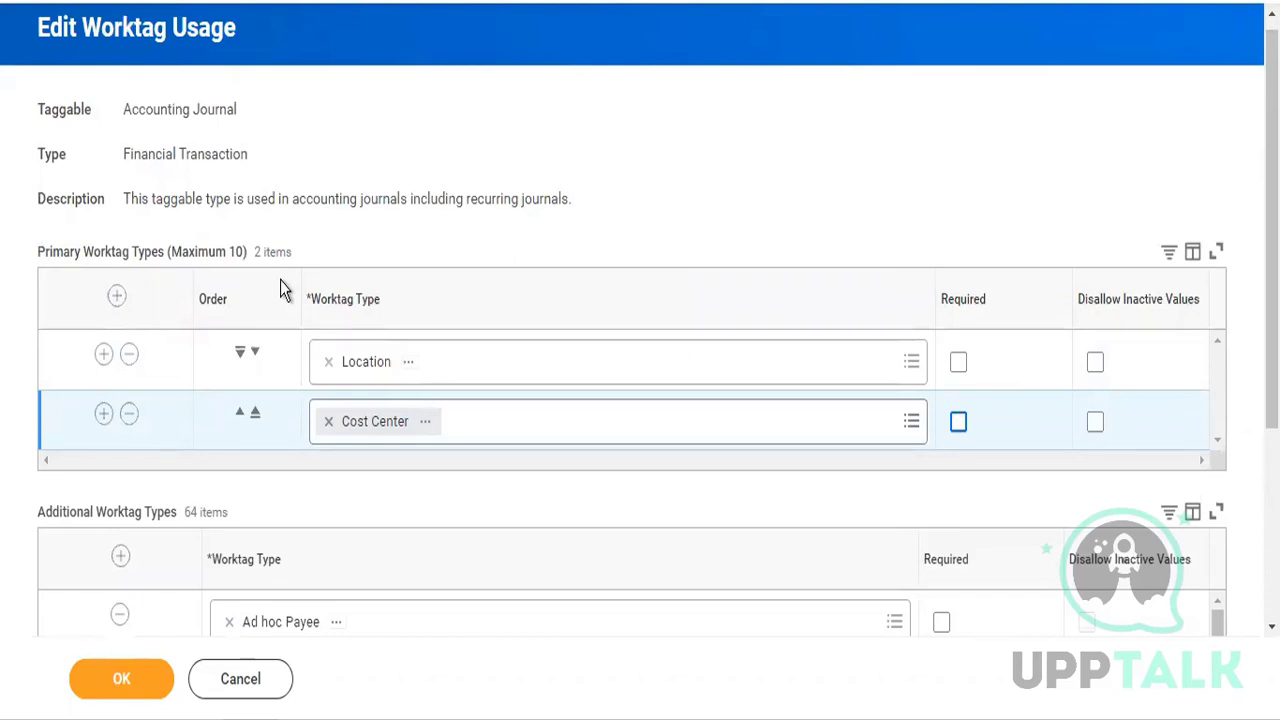
Remove the Division worktag type from the Additional Worktag Types of Accounting Journal
scroll(419, 512, down, 3)
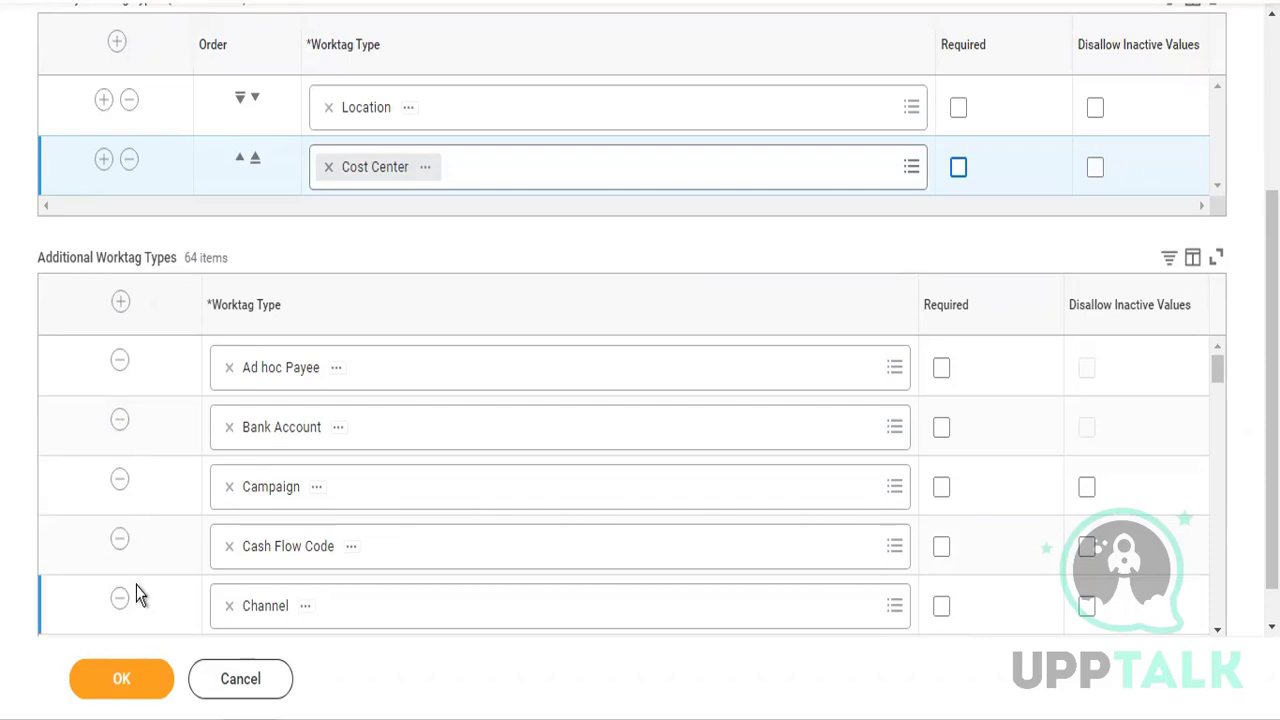
scroll(362, 470, down, 2)
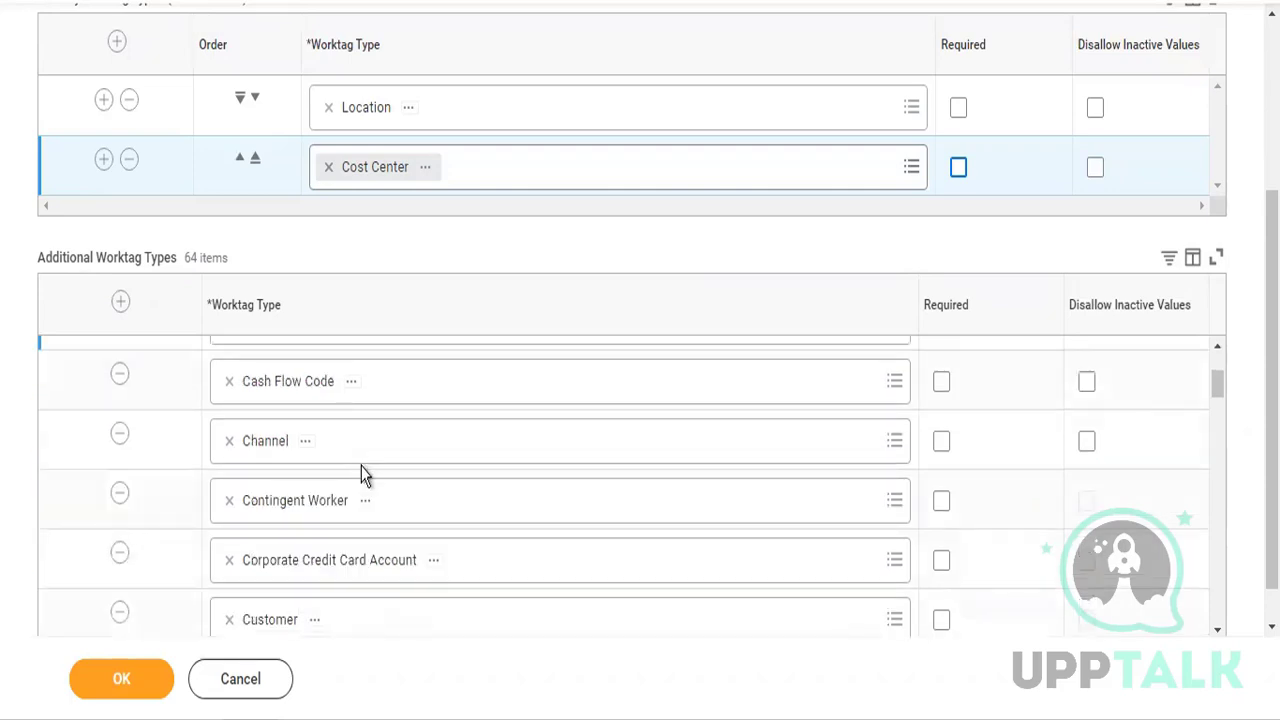
scroll(361, 466, down, 1)
scroll(362, 470, down, 2)
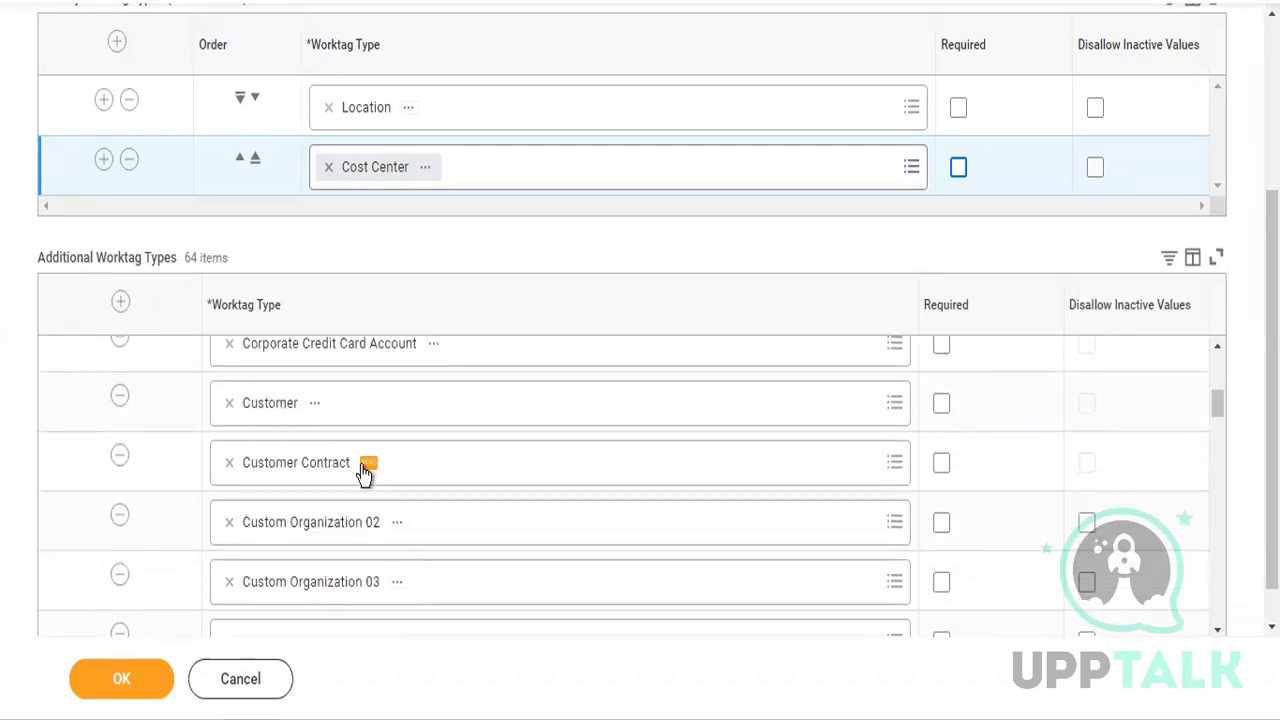
scroll(363, 472, down, 6)
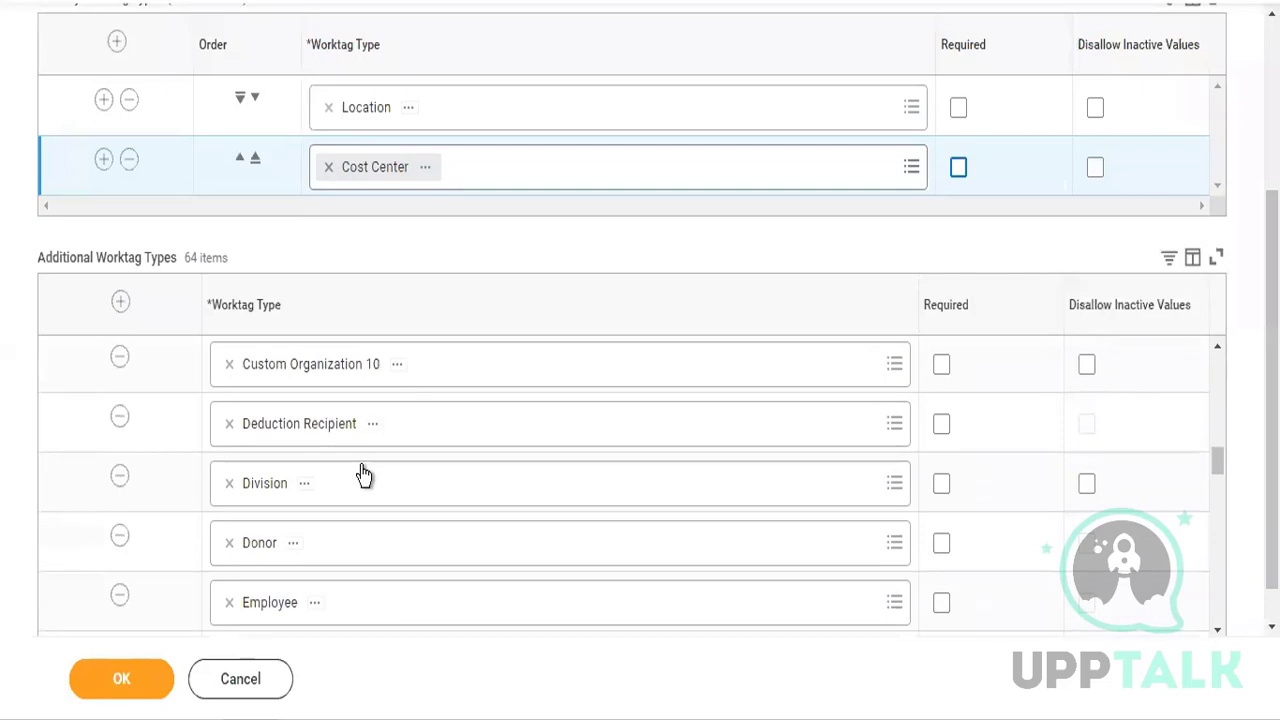
click(120, 472)
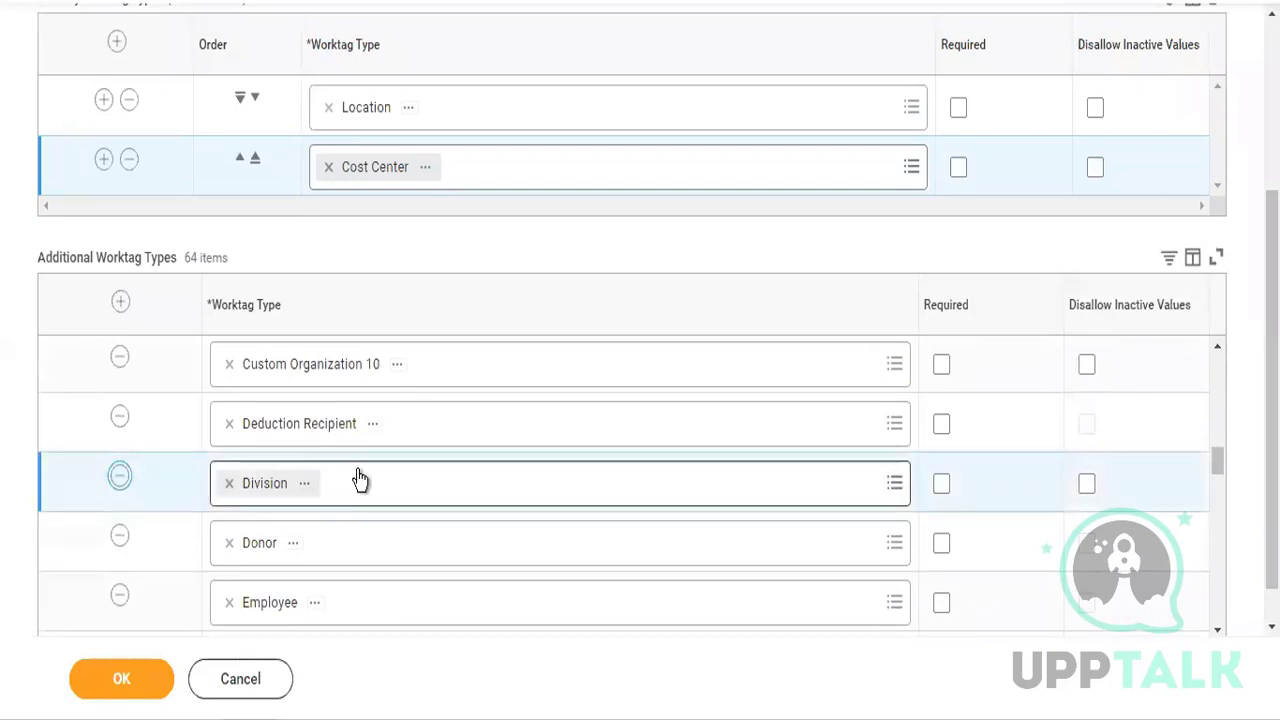
Add Division as the first primary worktag type, make it required and save the Accounting Journal worktag usage
scroll(114, 314, up, 3)
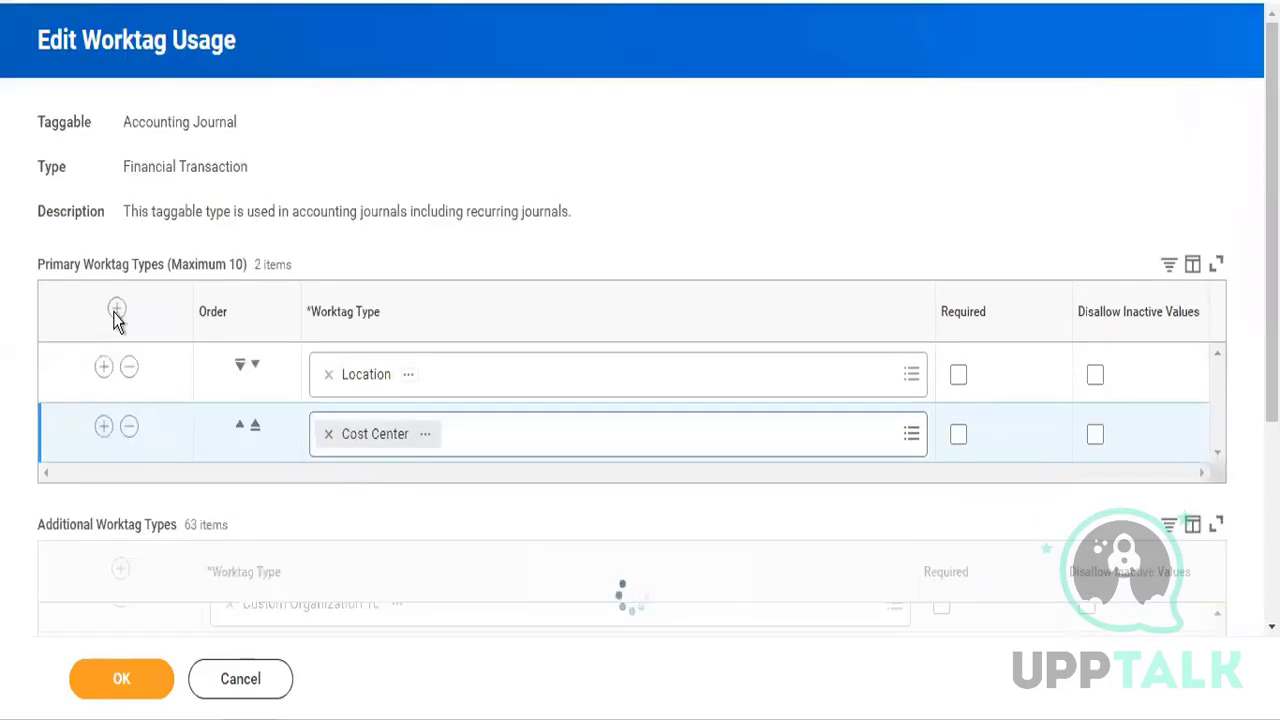
click(117, 308)
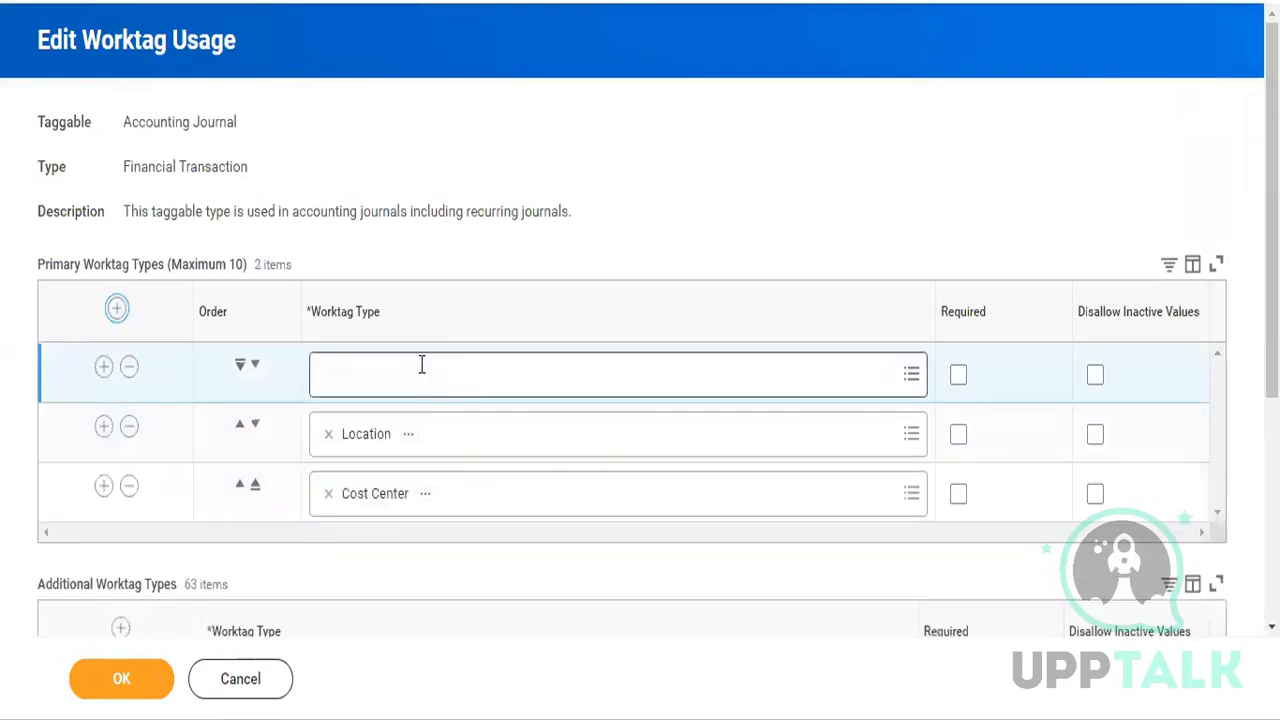
click(421, 366)
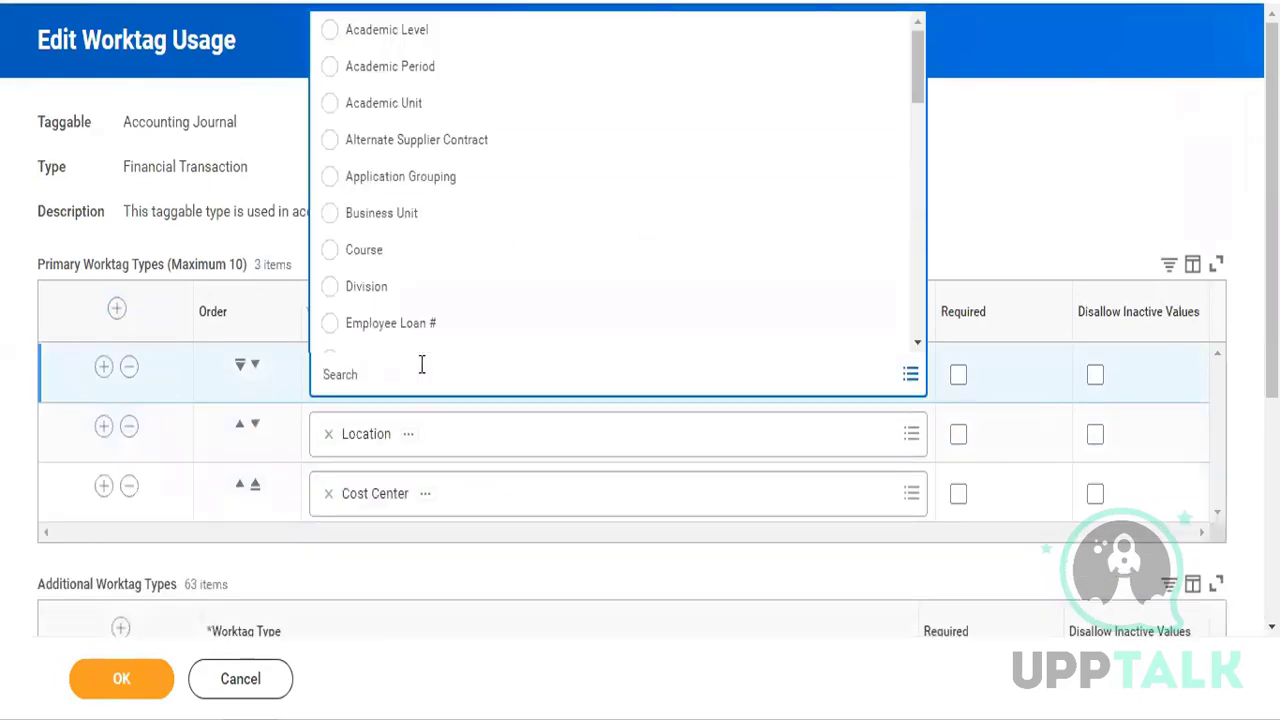
text(Division)
key(Return)
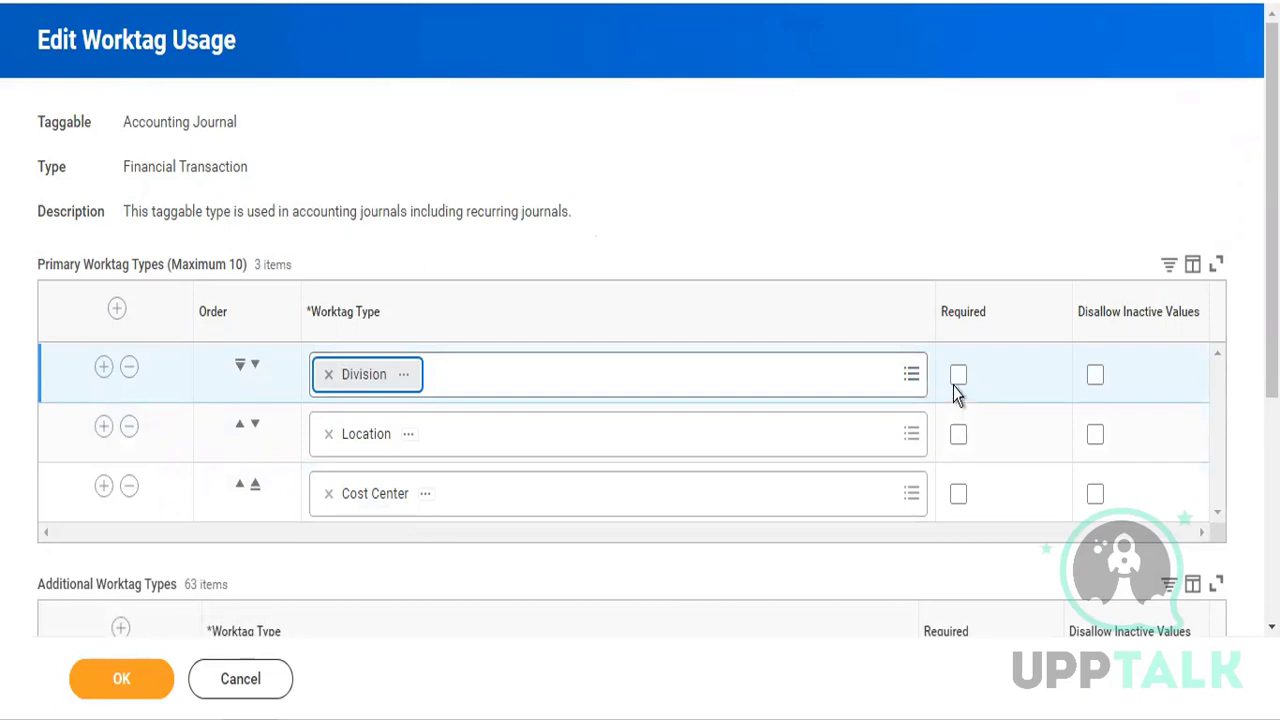
click(957, 387)
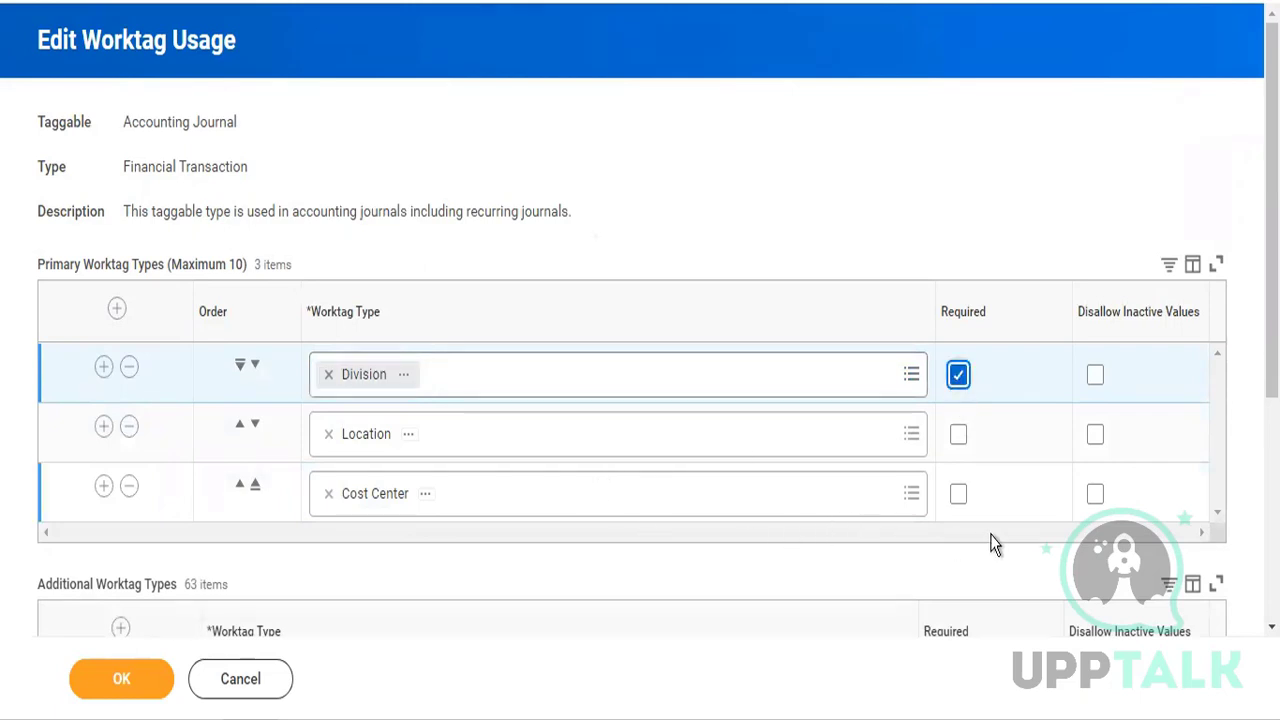
click(122, 694)
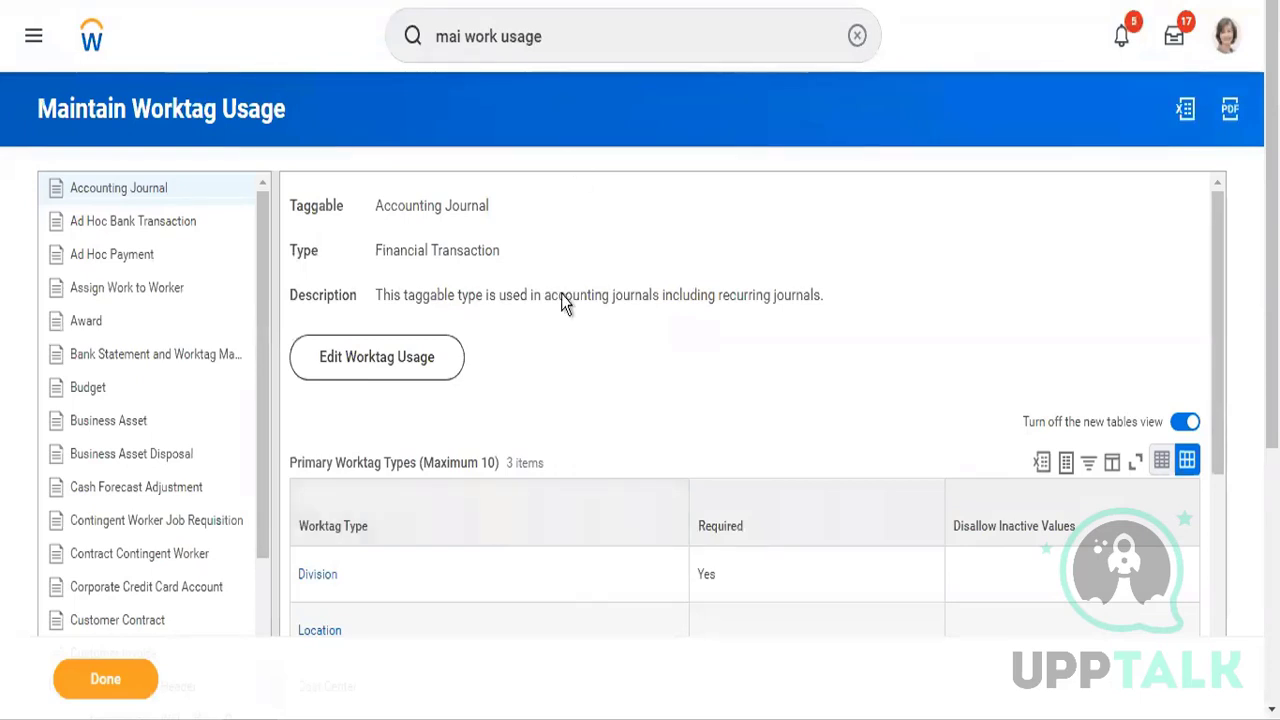
Search for the Create Journal task and open it
click(563, 49)
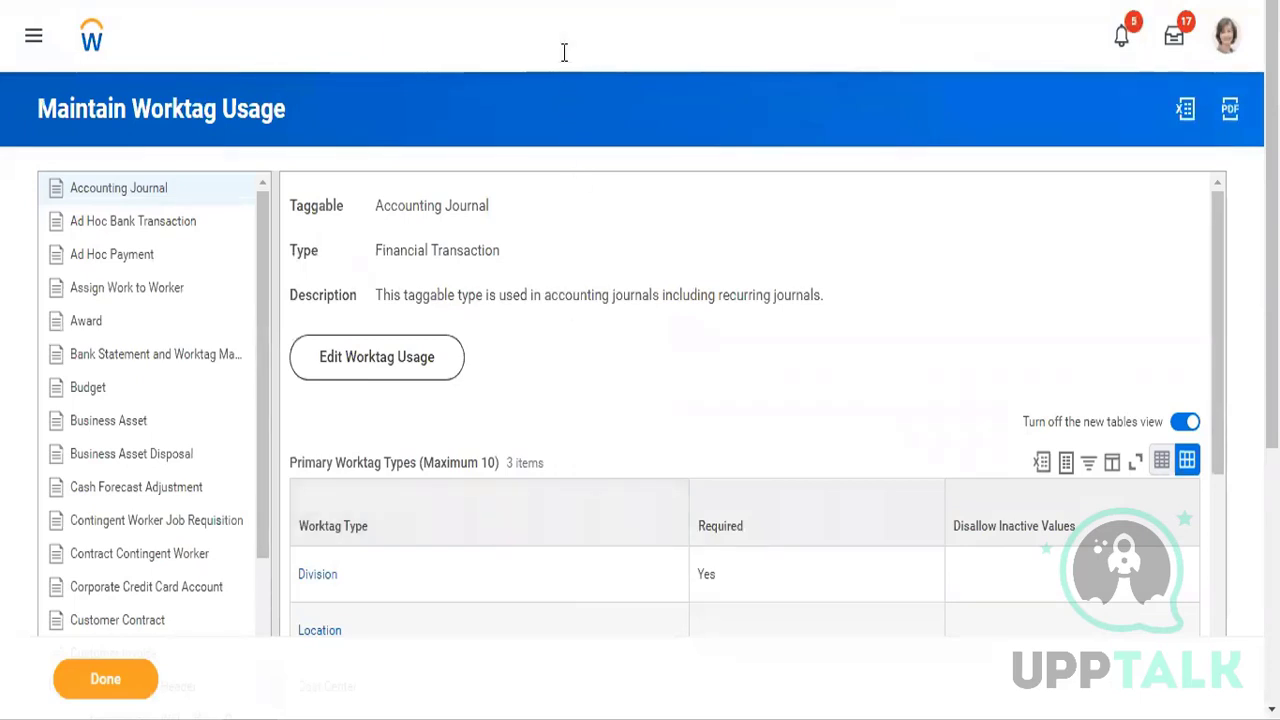
drag(563, 49, 411, 43)
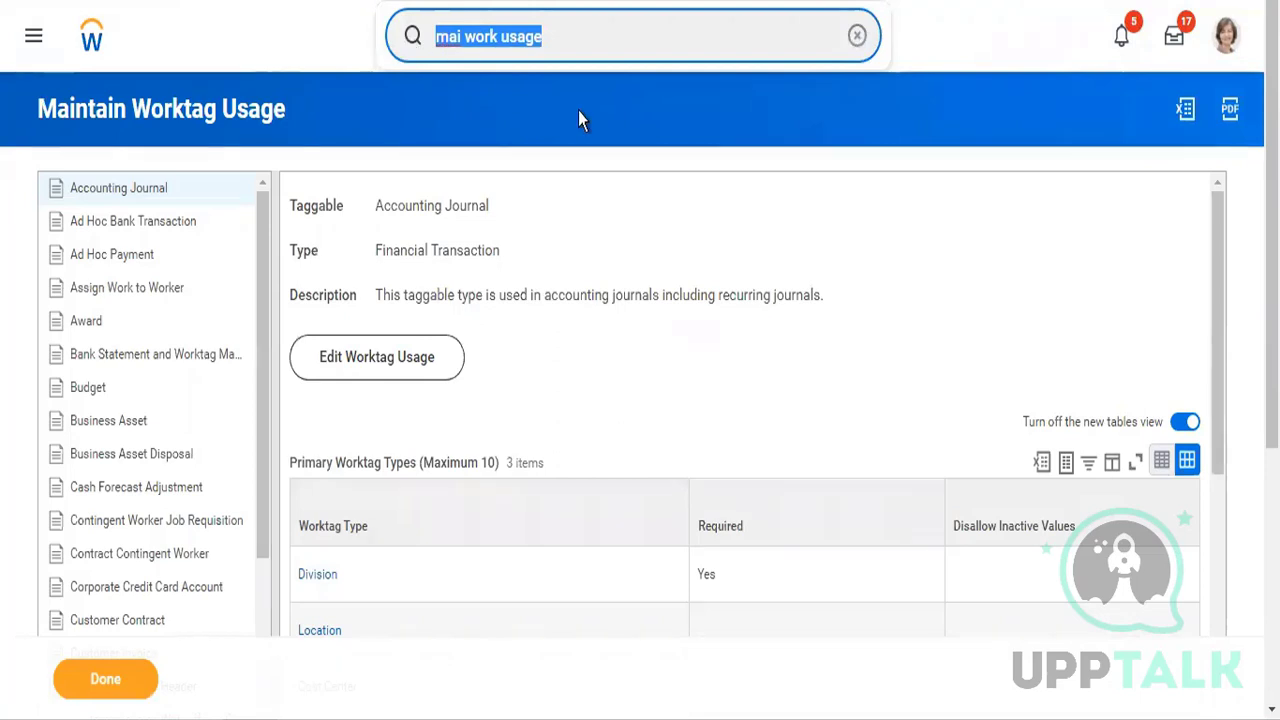
text(cr journal)
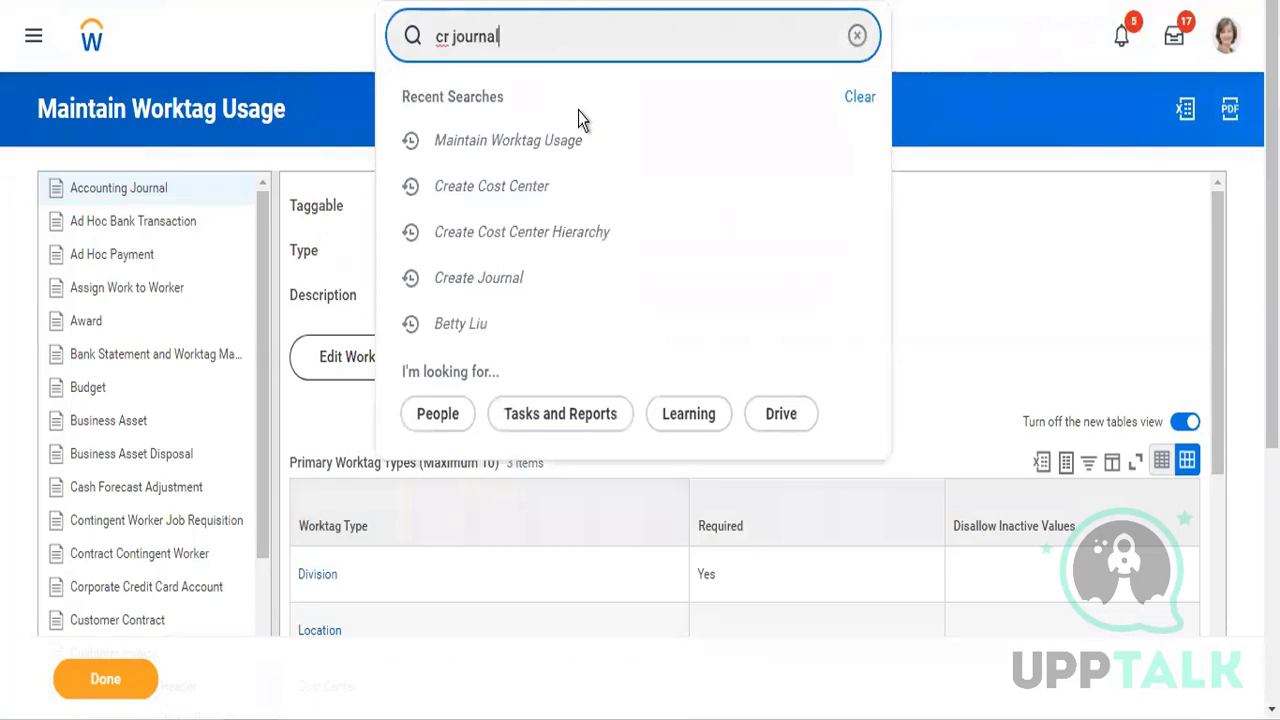
click(578, 112)
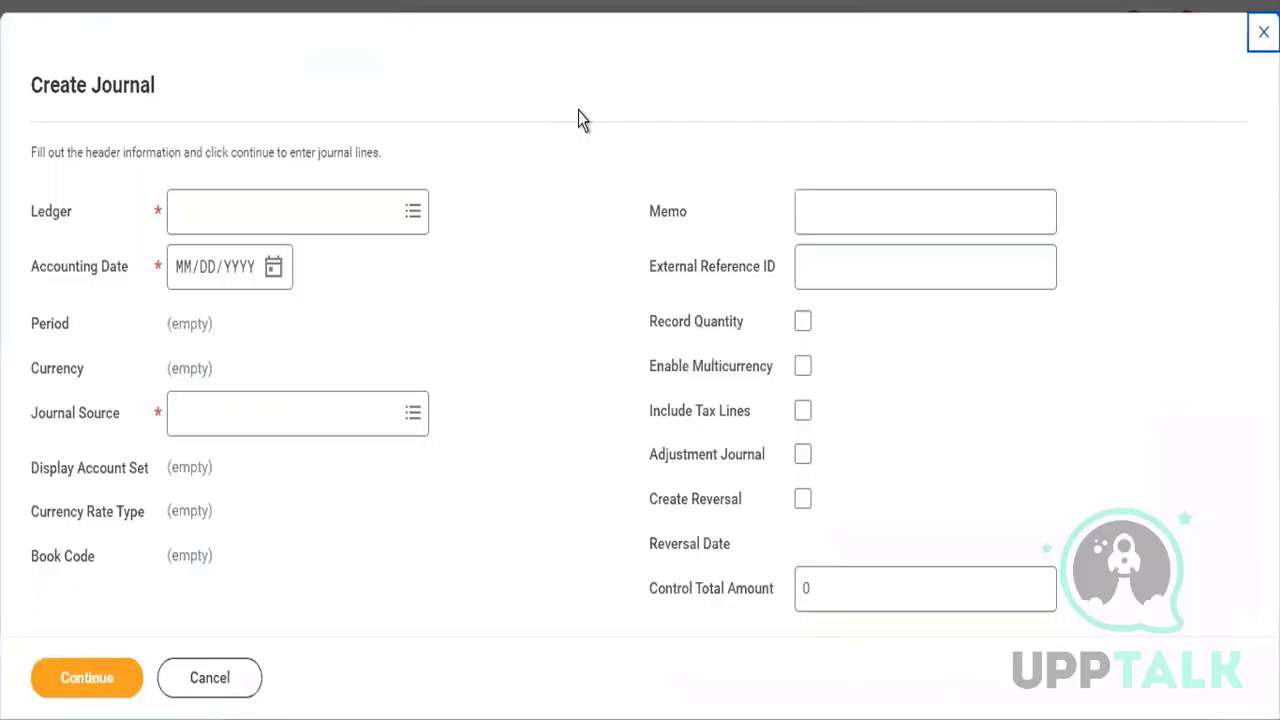
Set the new journal's ledger to TW101 Twitter Inc : Actuals and open the accounting date calendar
click(299, 206)
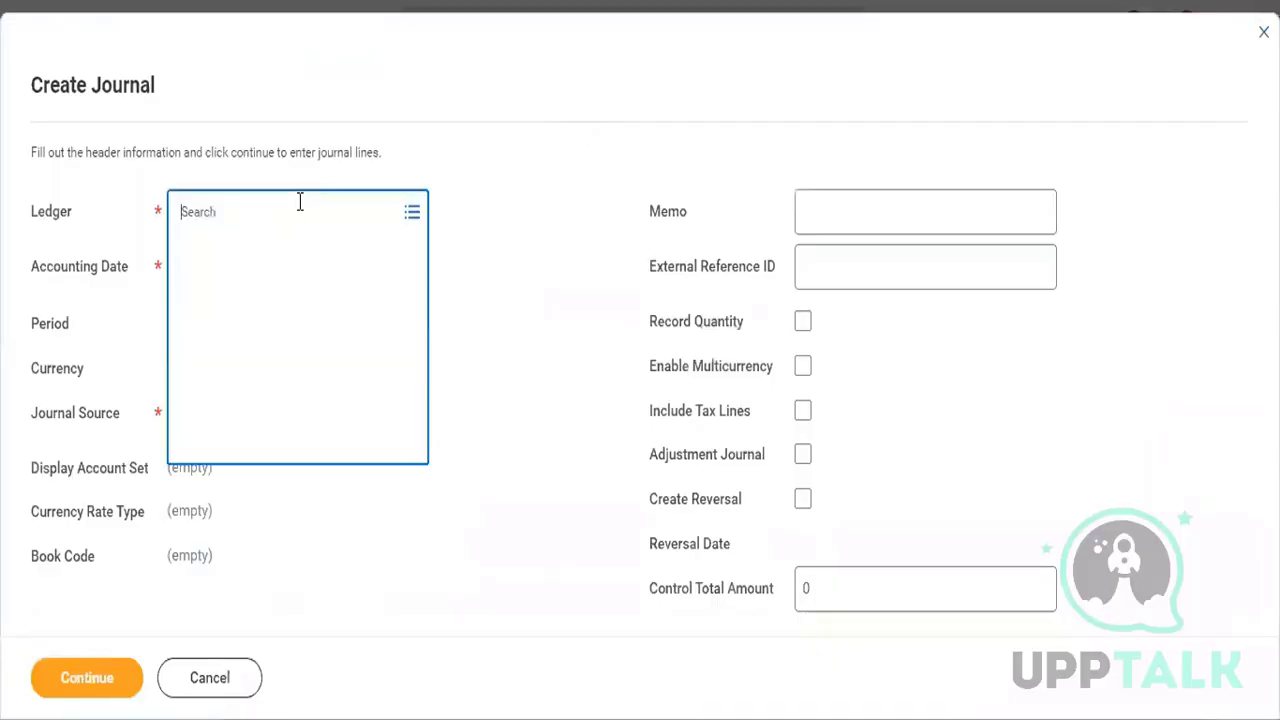
text(tw)
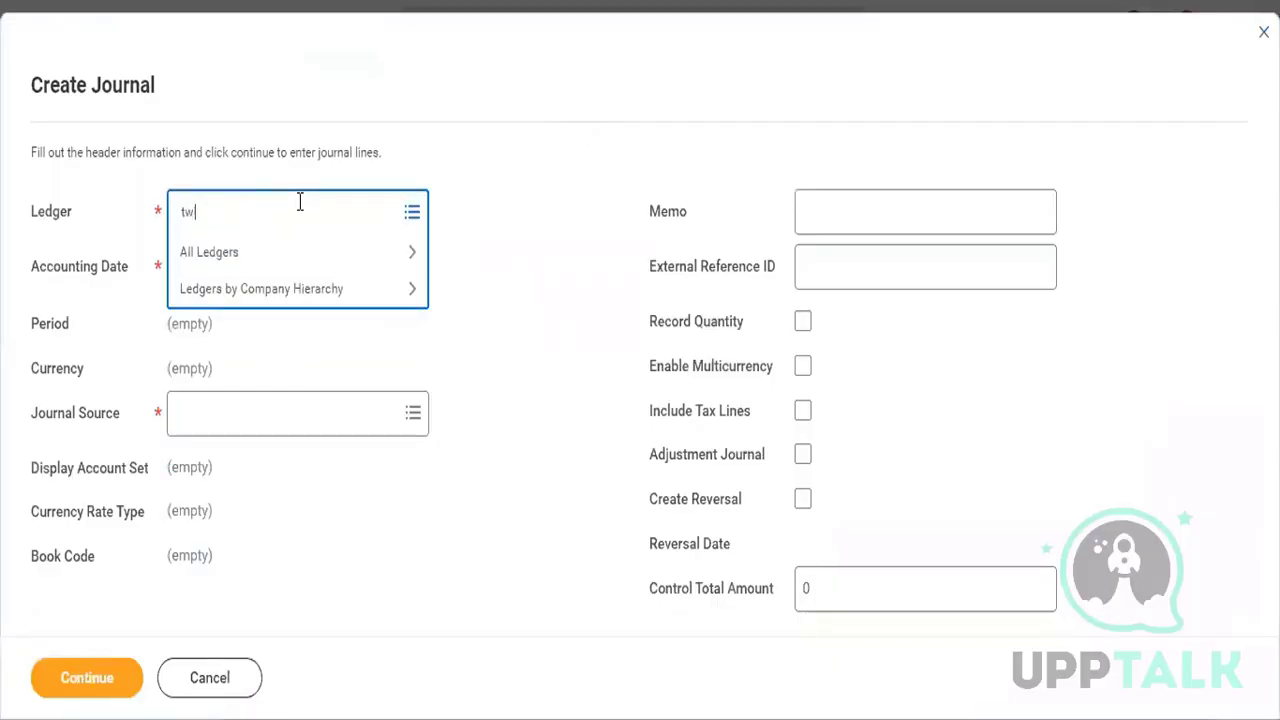
text(itter)
key(Return)
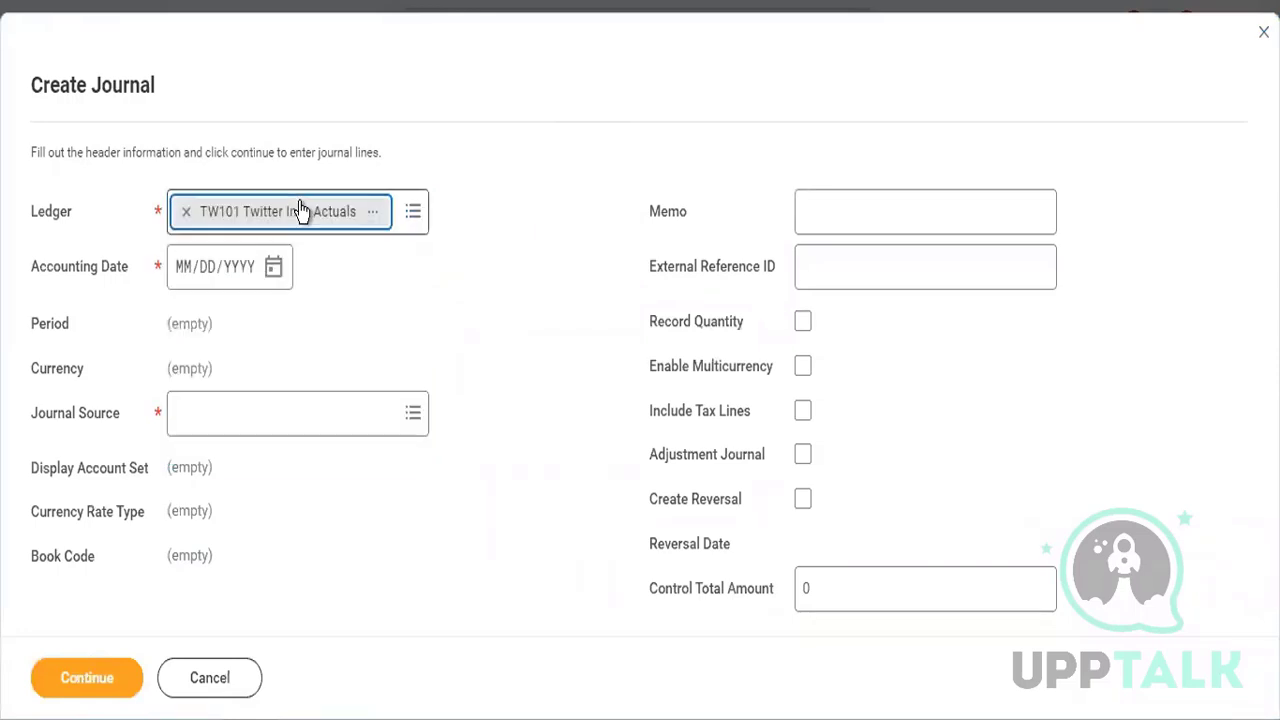
click(273, 267)
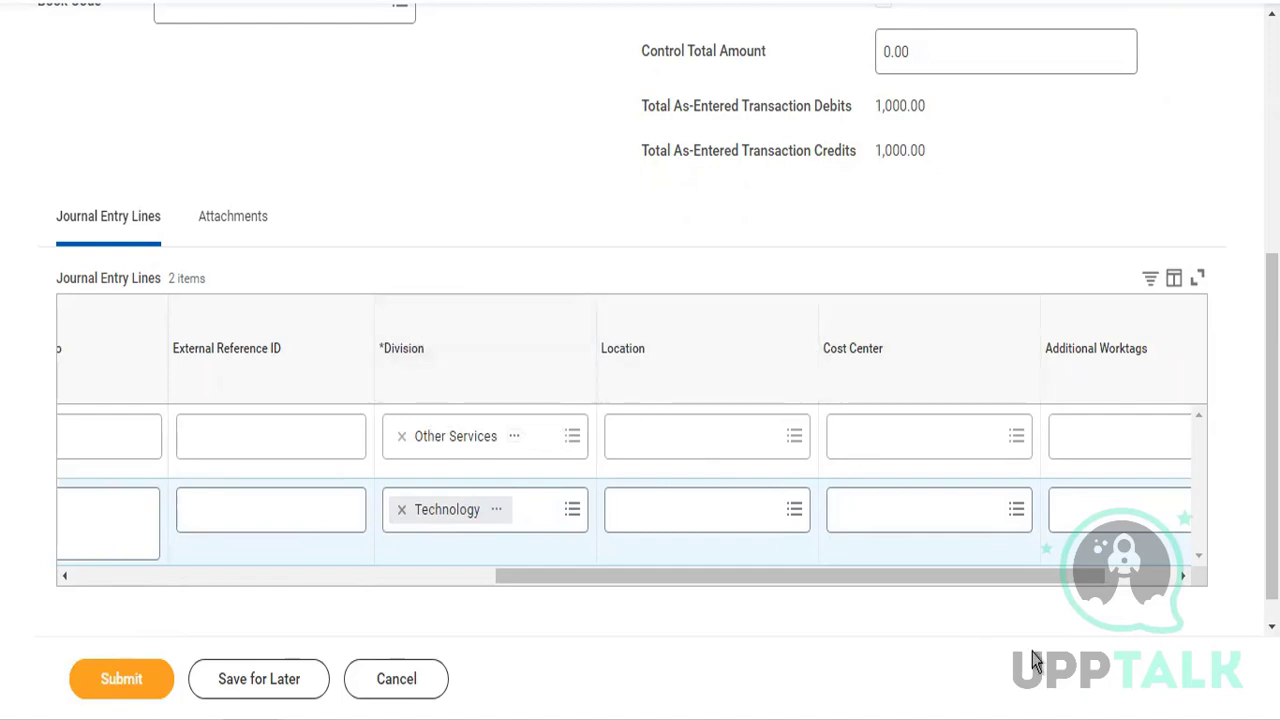
Browse the additional worktag choices on the first journal line, then submit the journal and view its process details
click(1160, 580)
click(1024, 443)
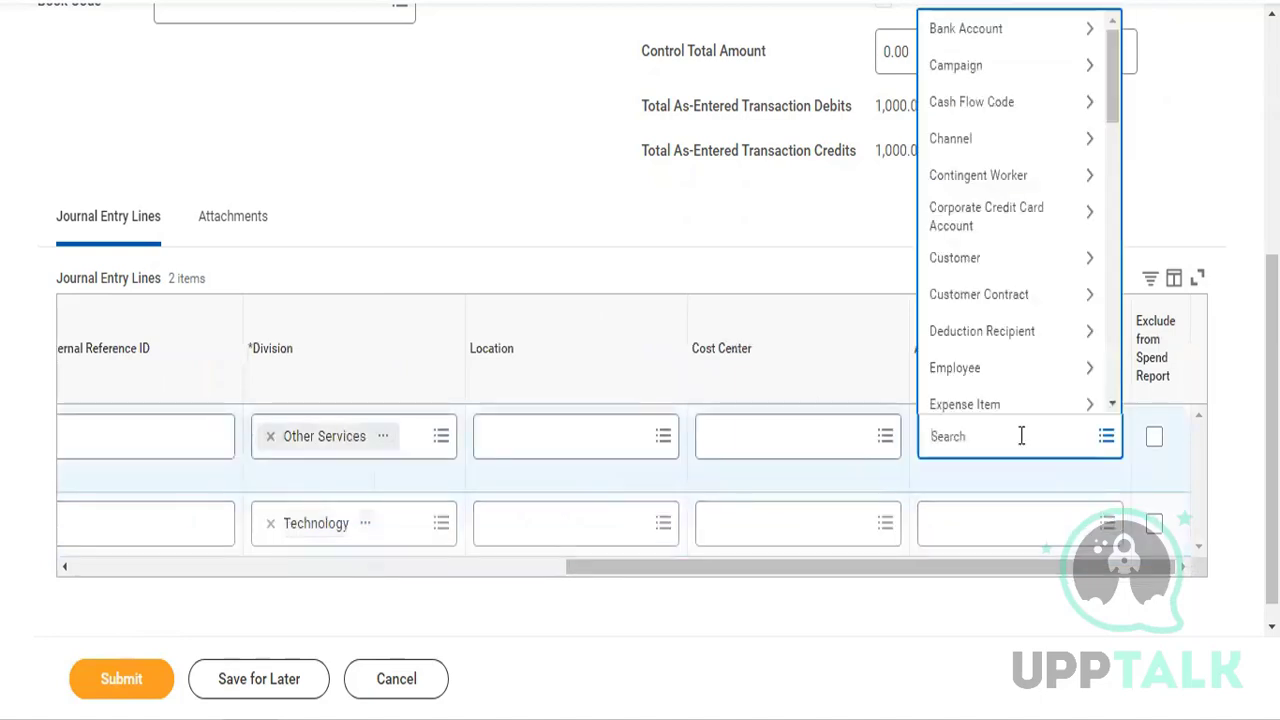
scroll(1005, 185, down, 10)
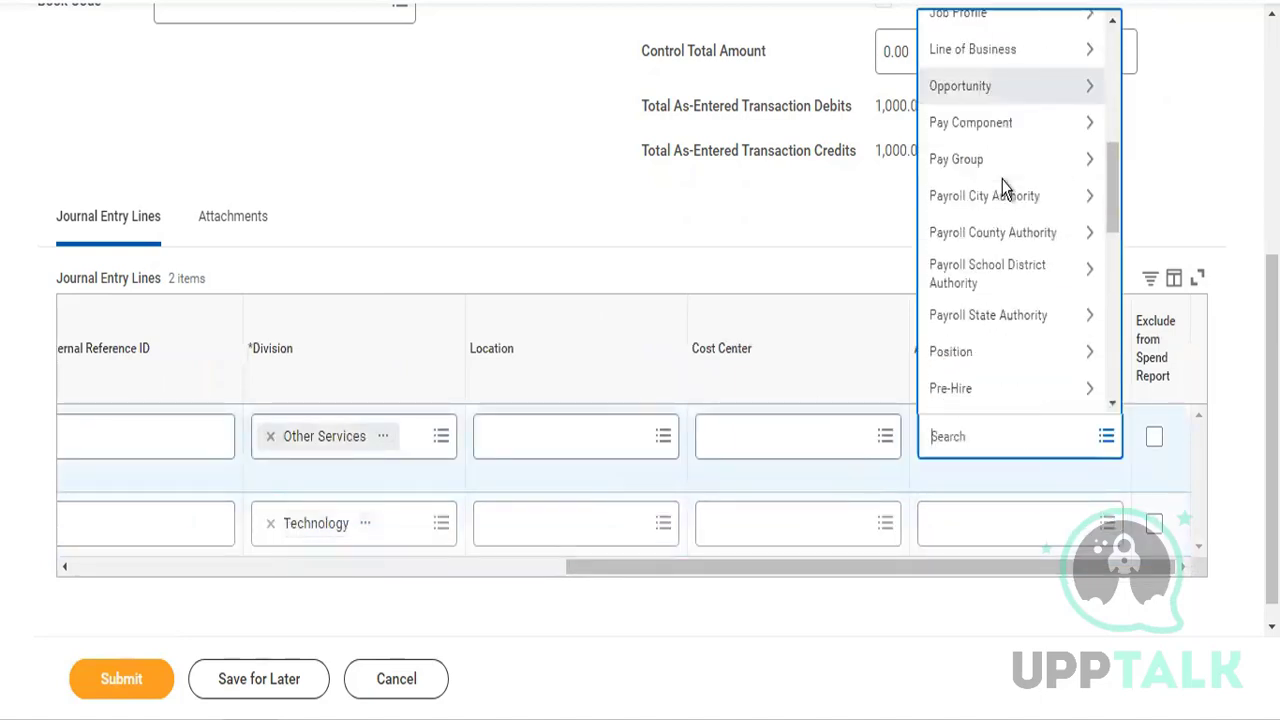
click(464, 198)
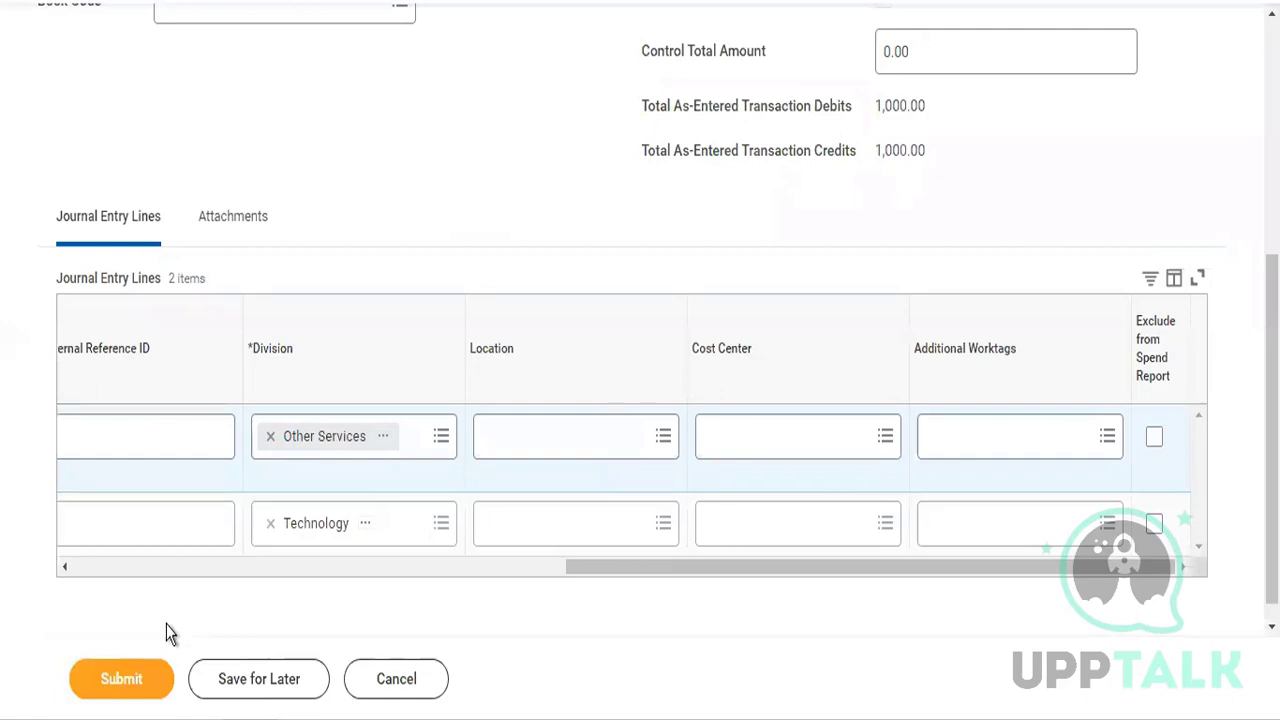
click(138, 678)
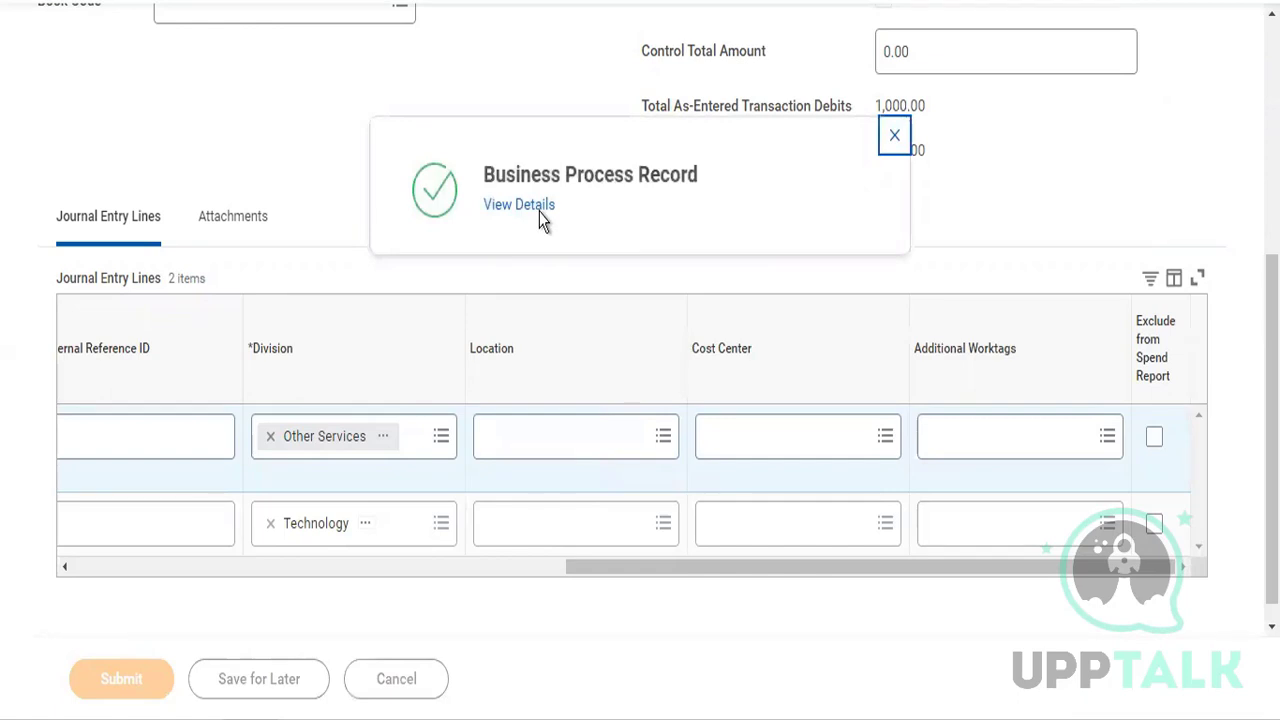
click(540, 210)
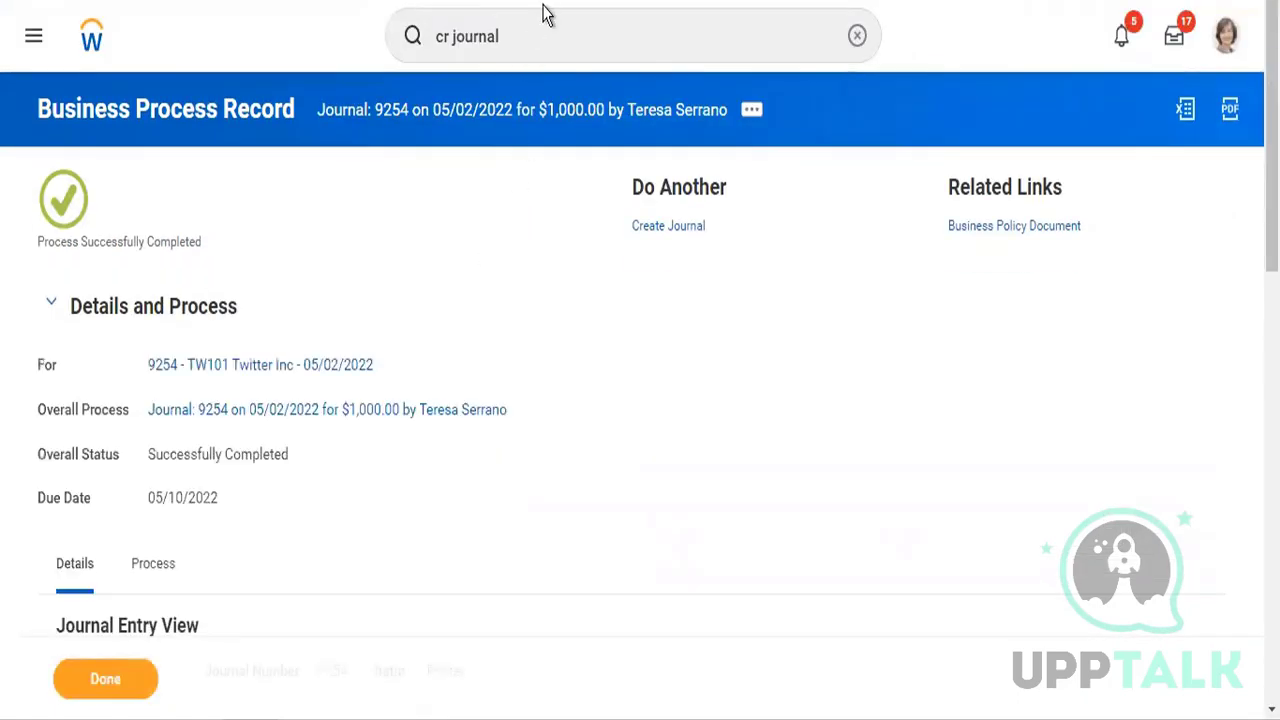
Find the Create Journal task again and start a second journal
click(534, 42)
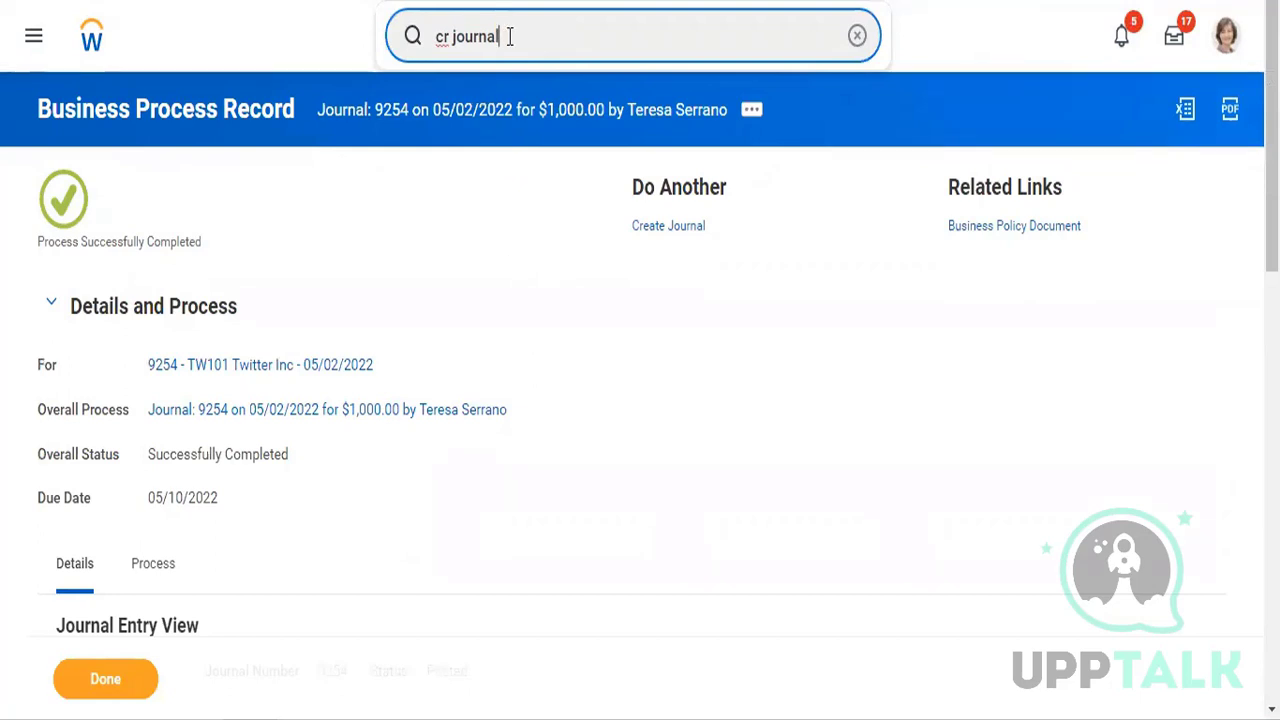
key(BackSpace)
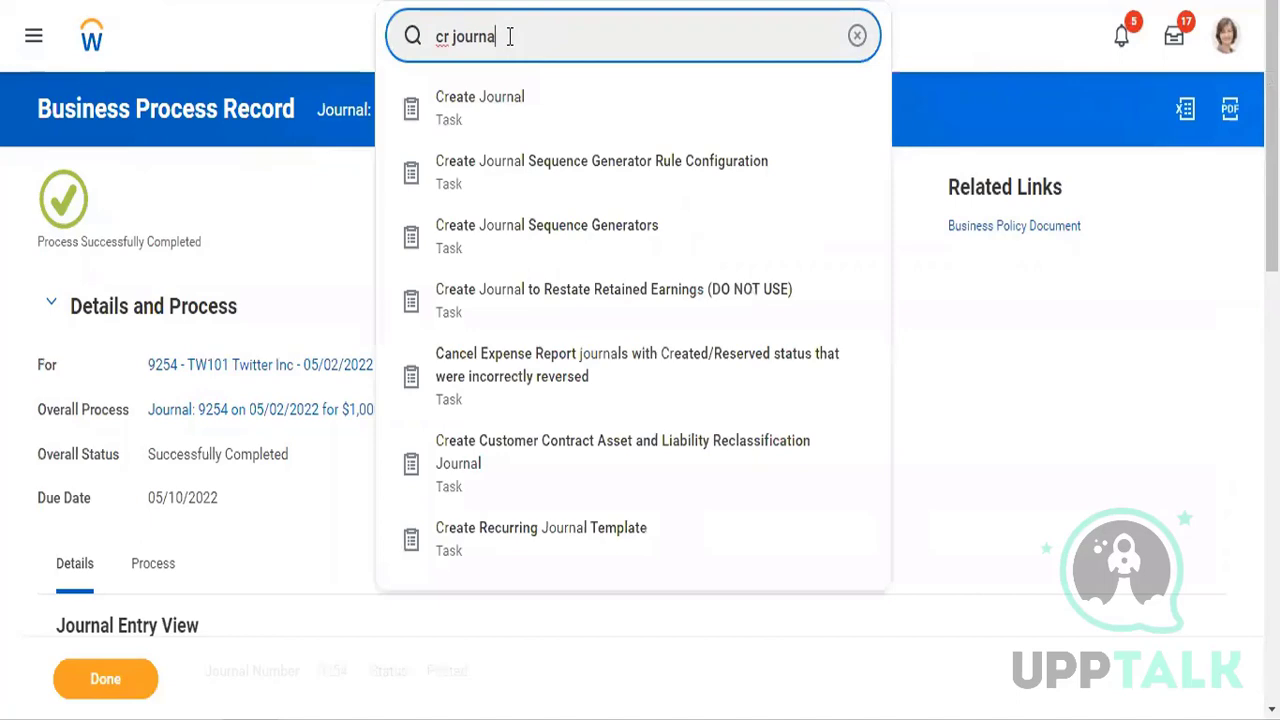
key(Down)
key(Return)
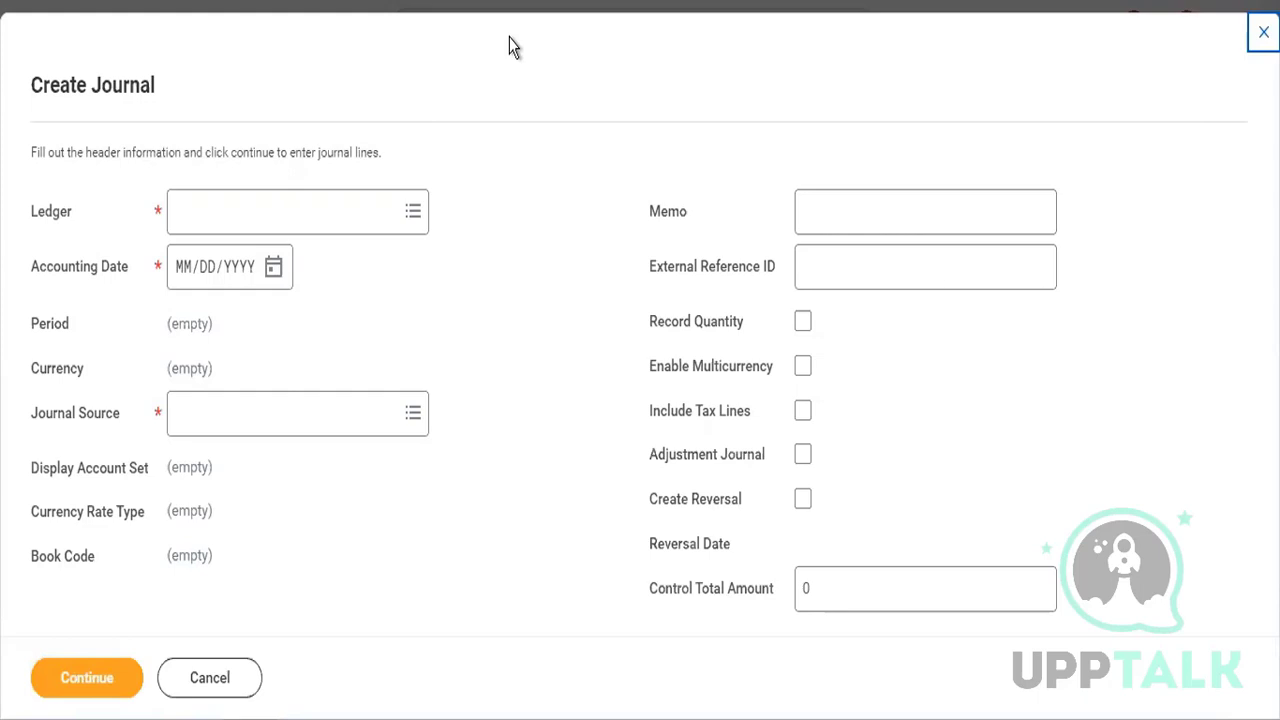
Choose TW101 Twitter Inc : Actuals as the ledger of the second journal
click(320, 203)
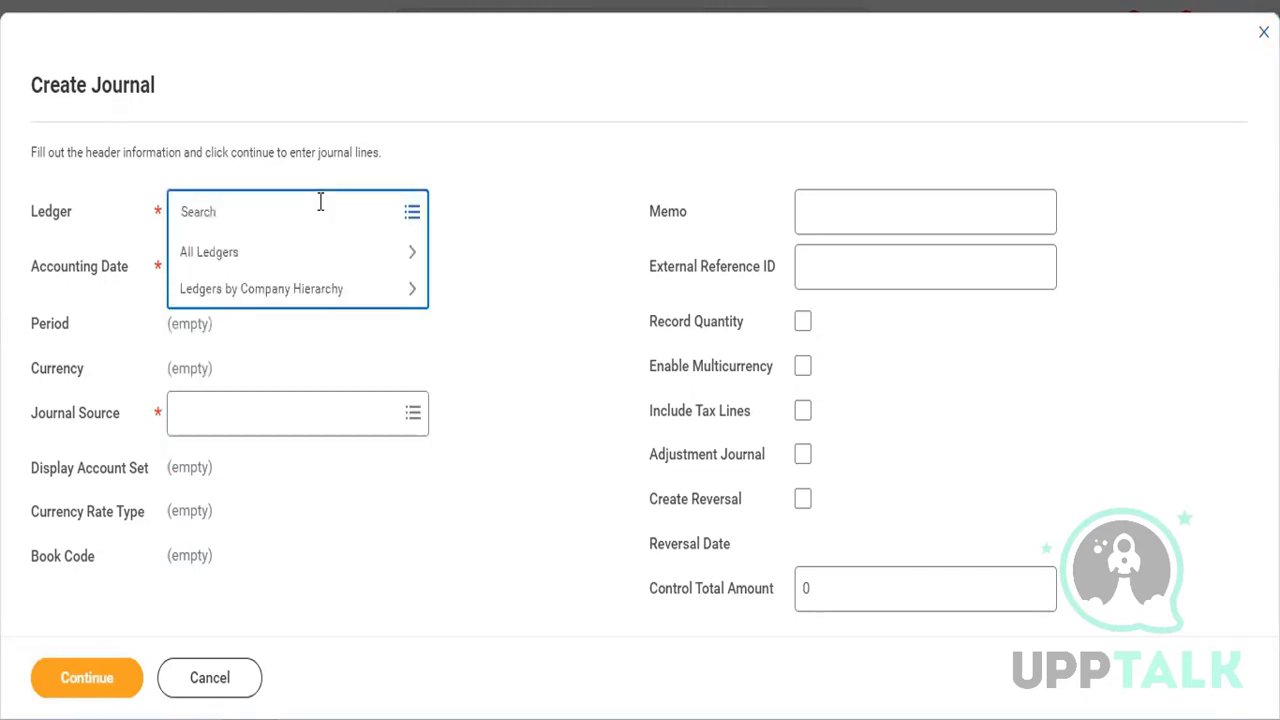
text(ac)
key(BackSpace)
key(BackSpace)
text(gtwitter)
key(BackSpace)
key(BackSpace)
key(BackSpace)
key(BackSpace)
key(BackSpace)
key(BackSpace)
key(BackSpace)
key(BackSpace)
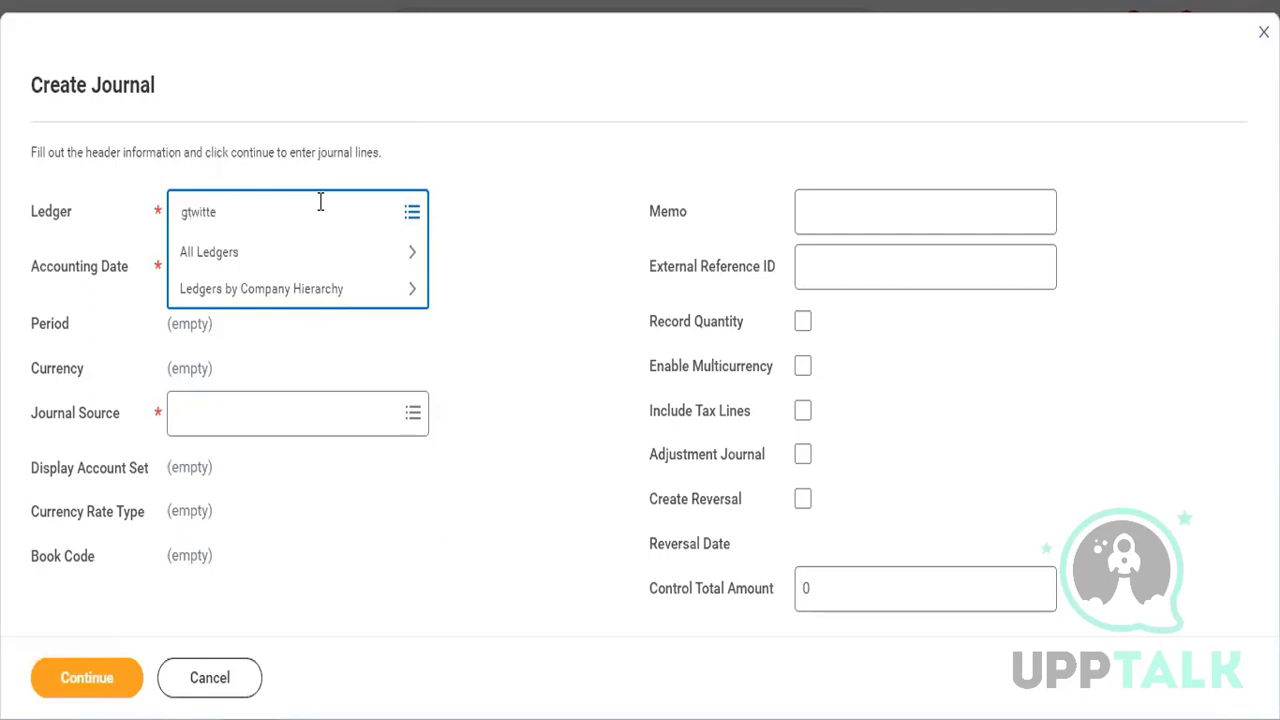
text(twitter)
key(Return)
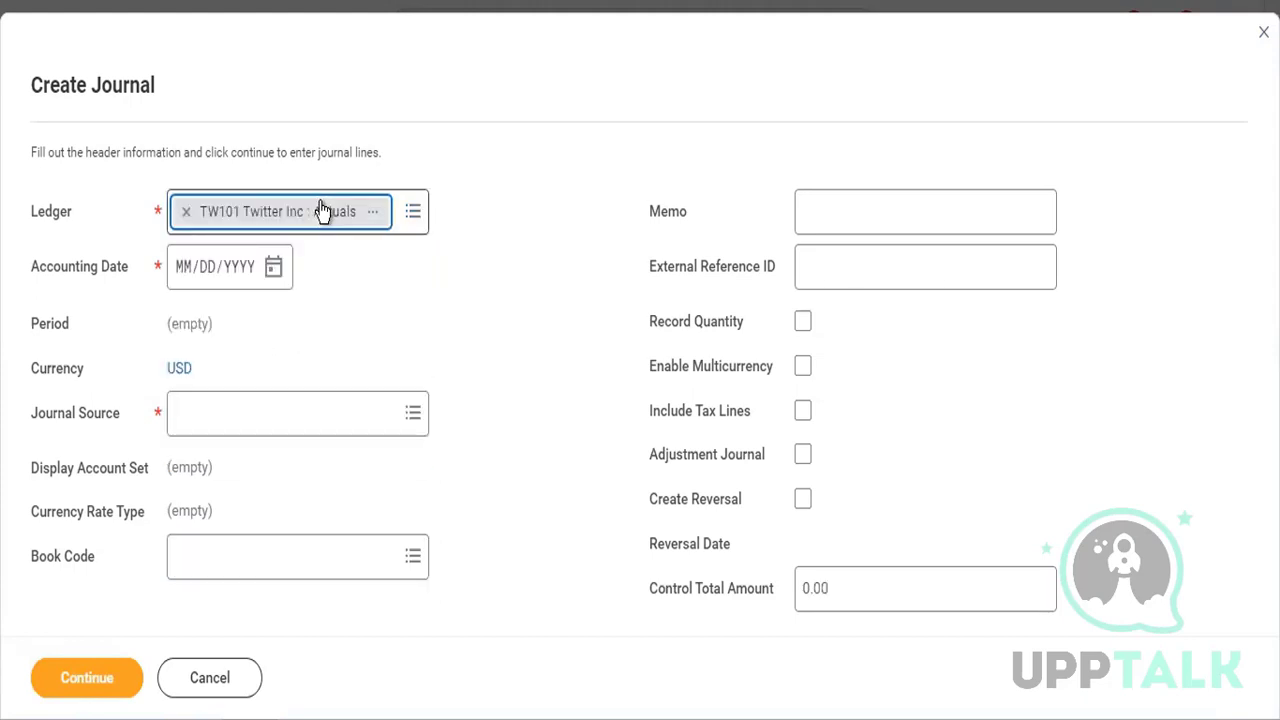
Set the accounting date to 05/02/2022 and the journal source to Beginning Balance, enable Record Quantity and continue to the journal entry
click(274, 268)
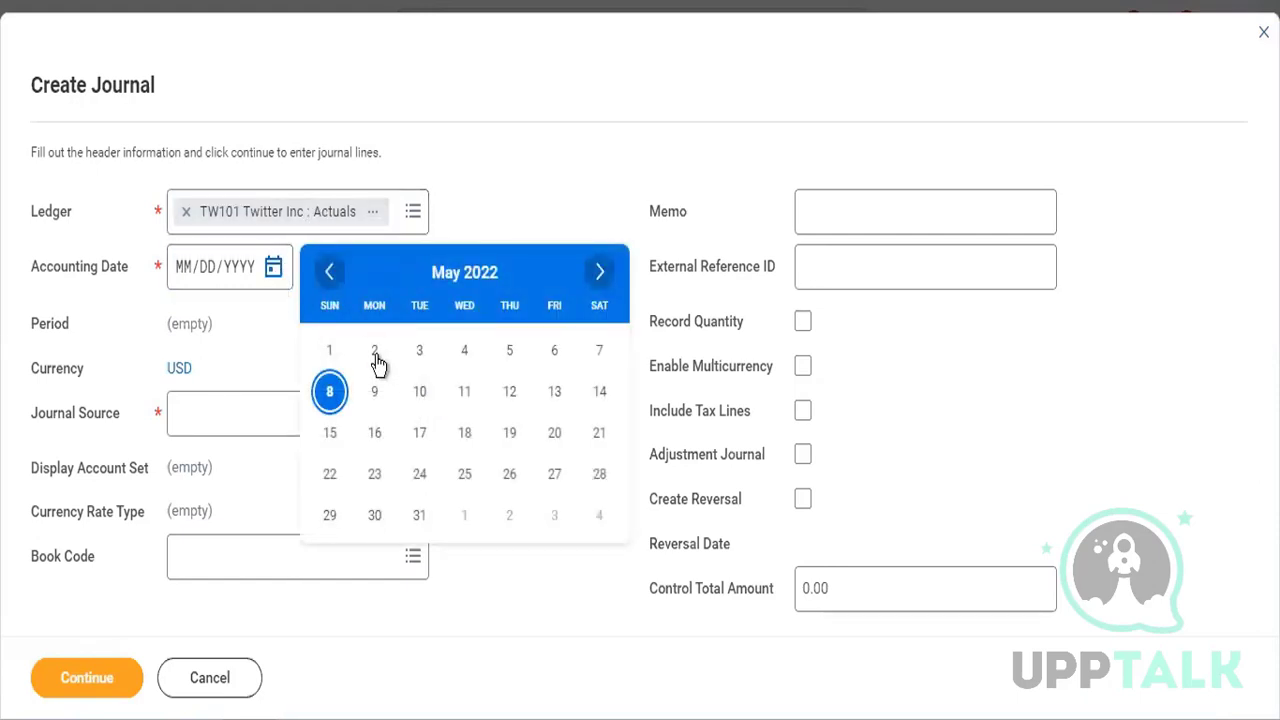
click(376, 356)
click(314, 432)
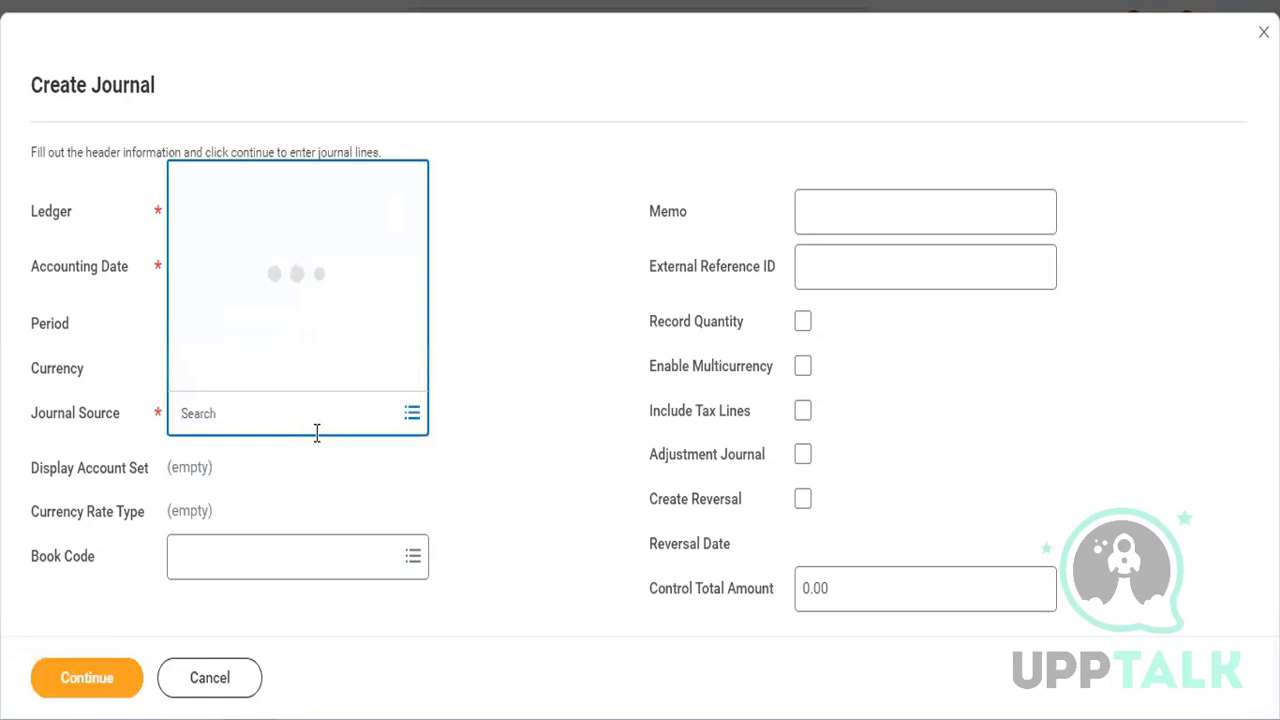
click(266, 137)
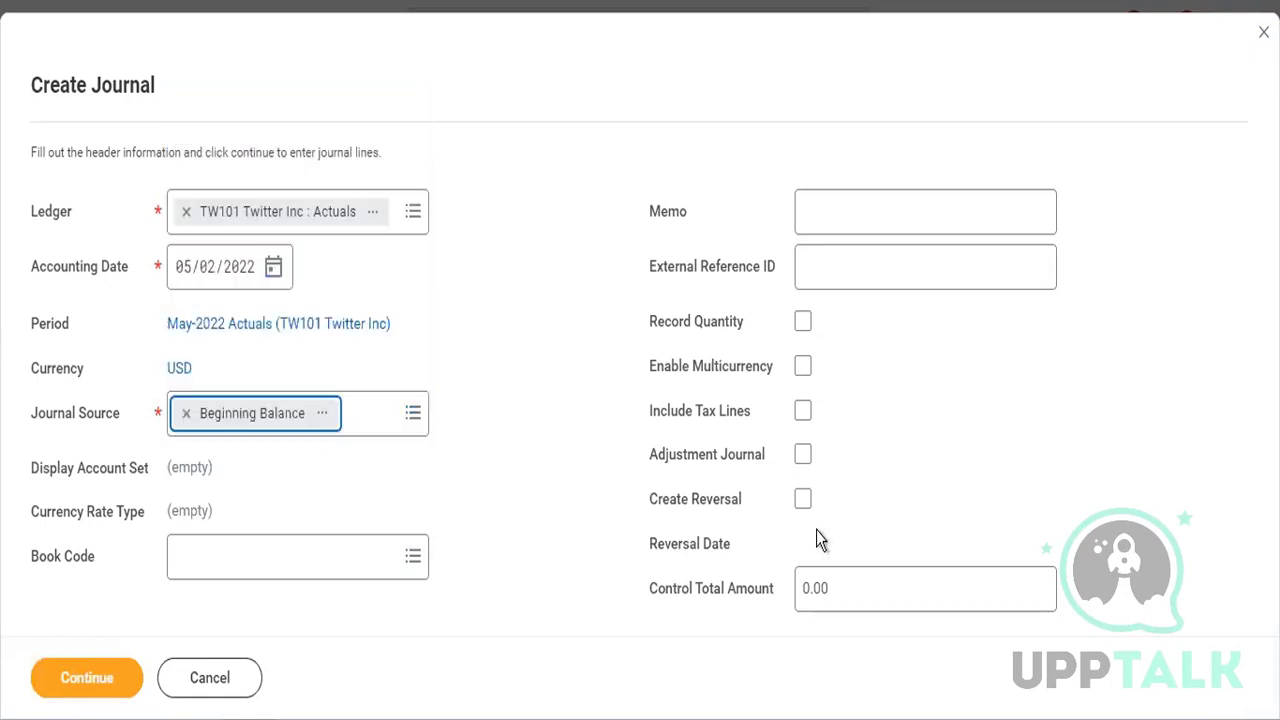
click(803, 321)
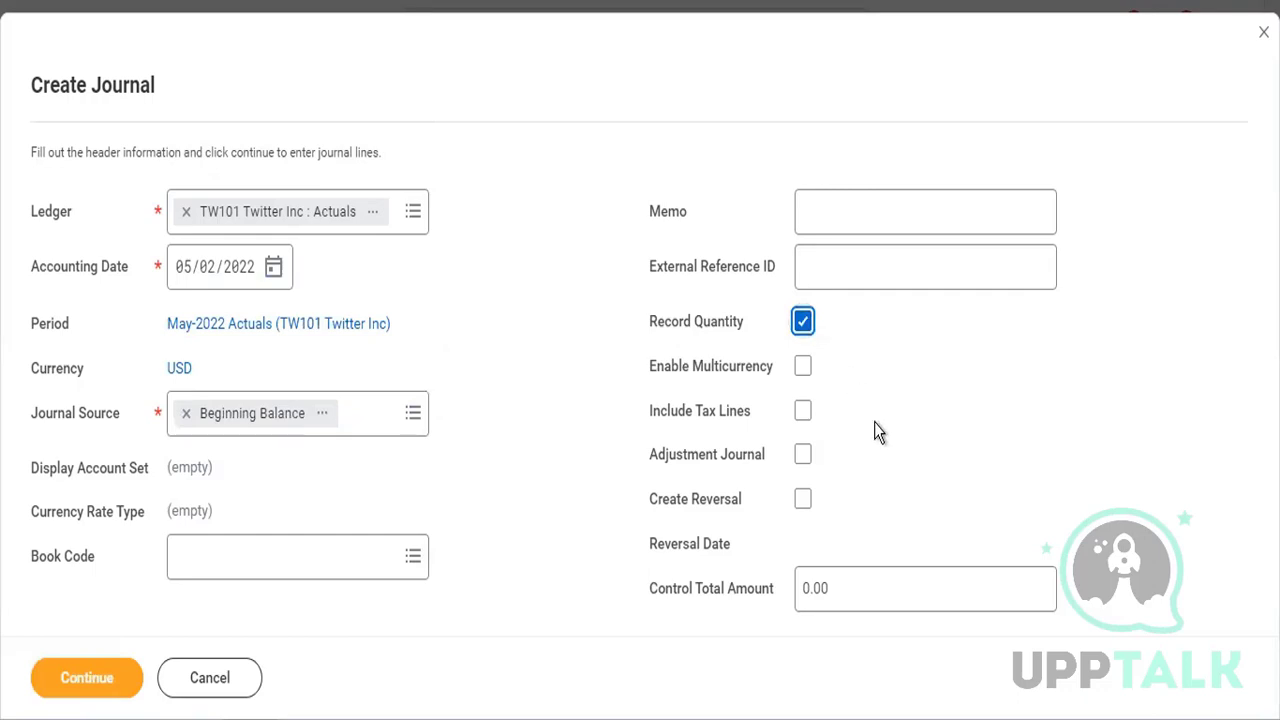
click(104, 680)
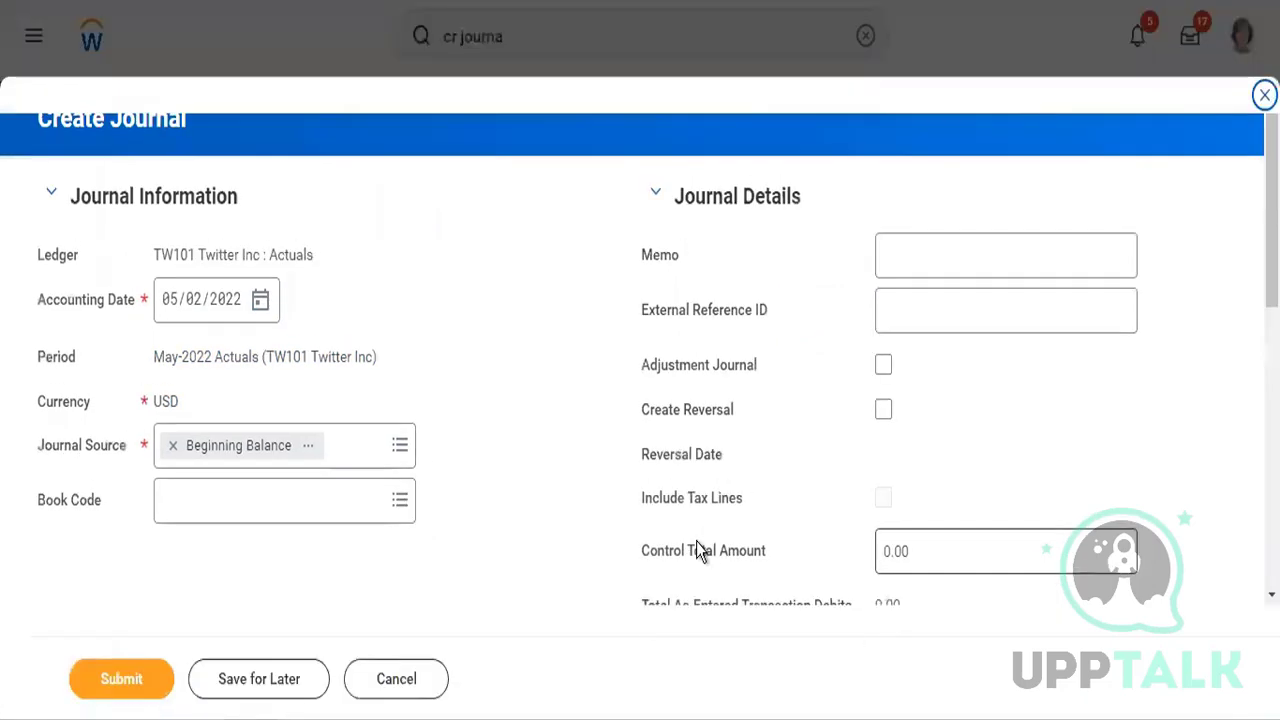
Choose ledger account 1000:Cash on the first journal line and 1030:Money Market on the second line
scroll(701, 551, down, 6)
scroll(724, 452, right, 5)
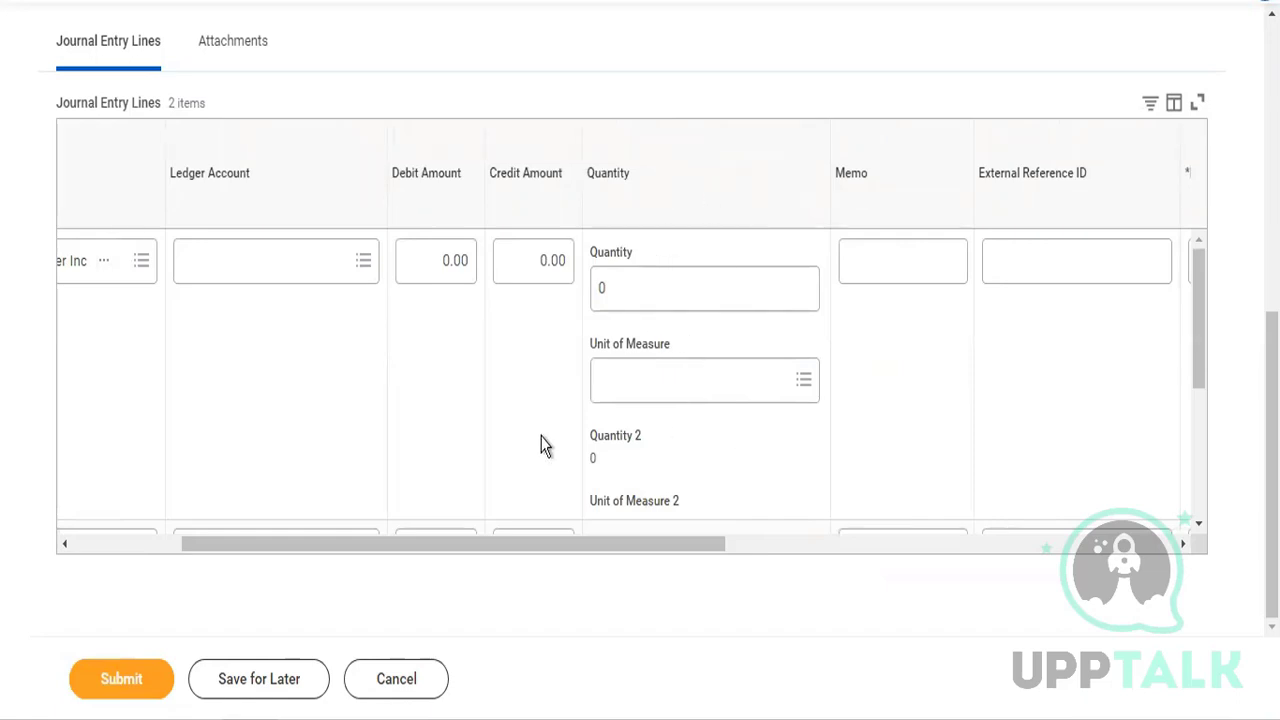
click(142, 545)
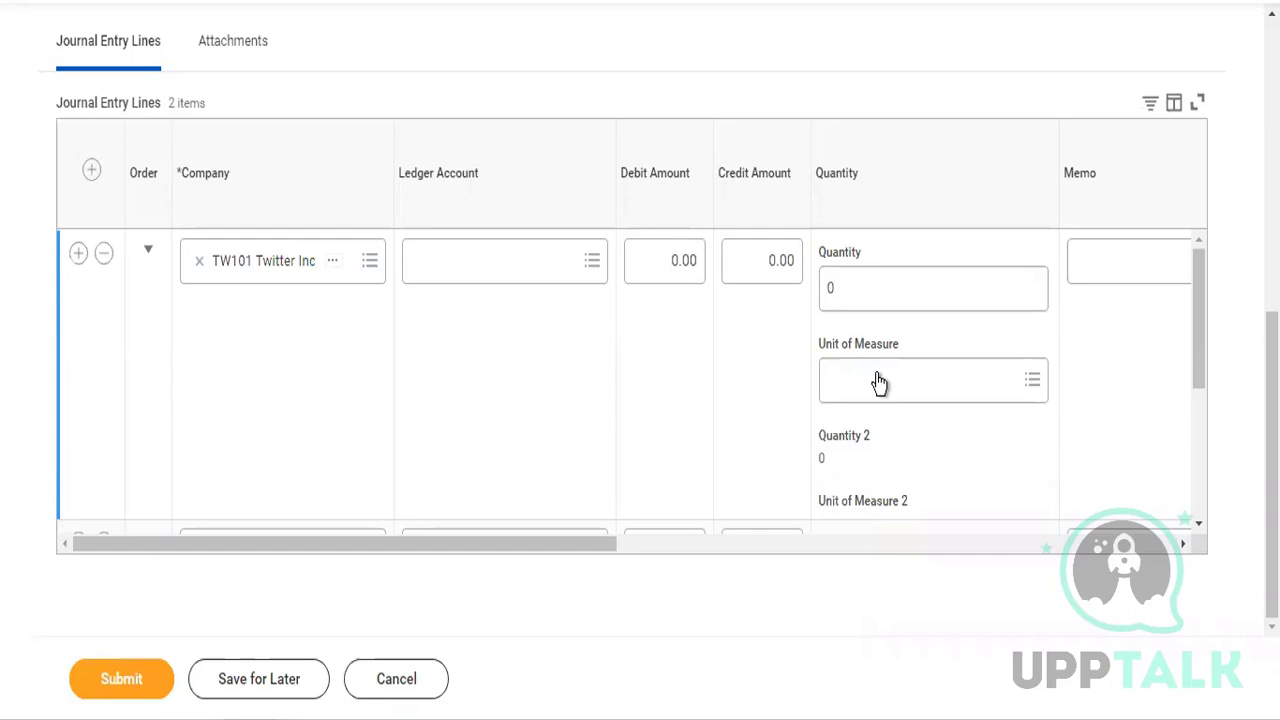
click(526, 256)
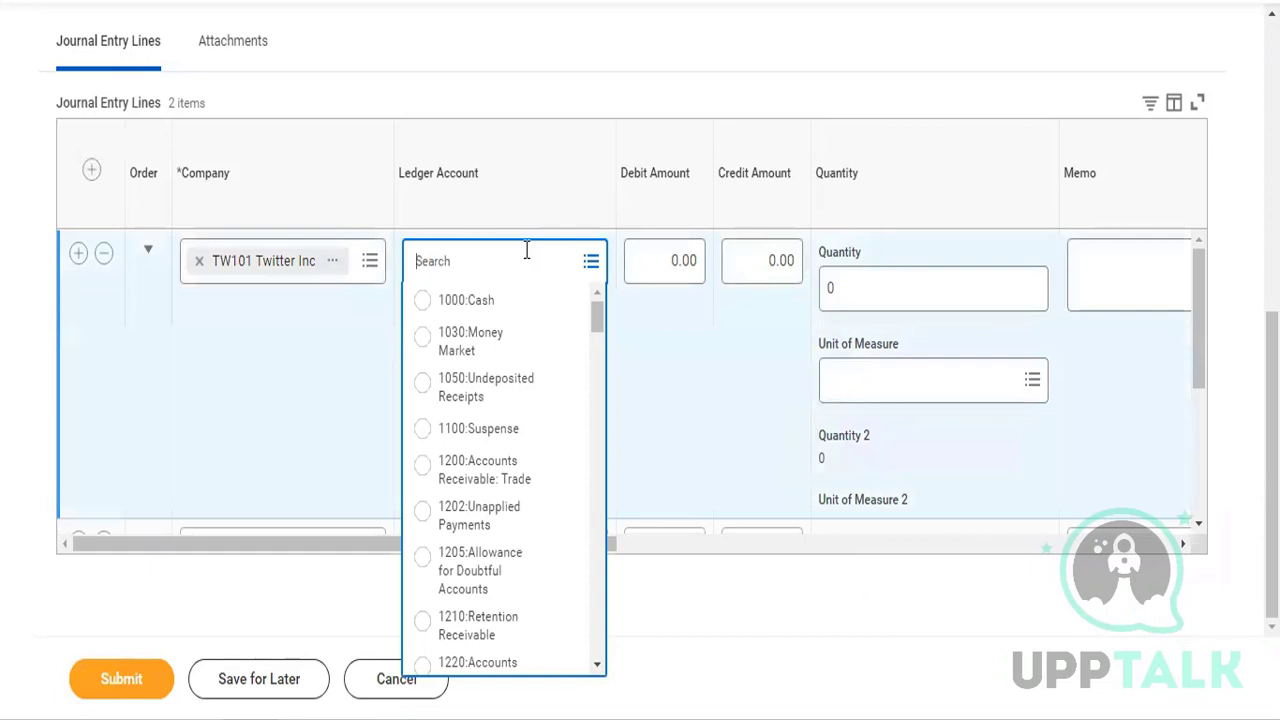
click(524, 306)
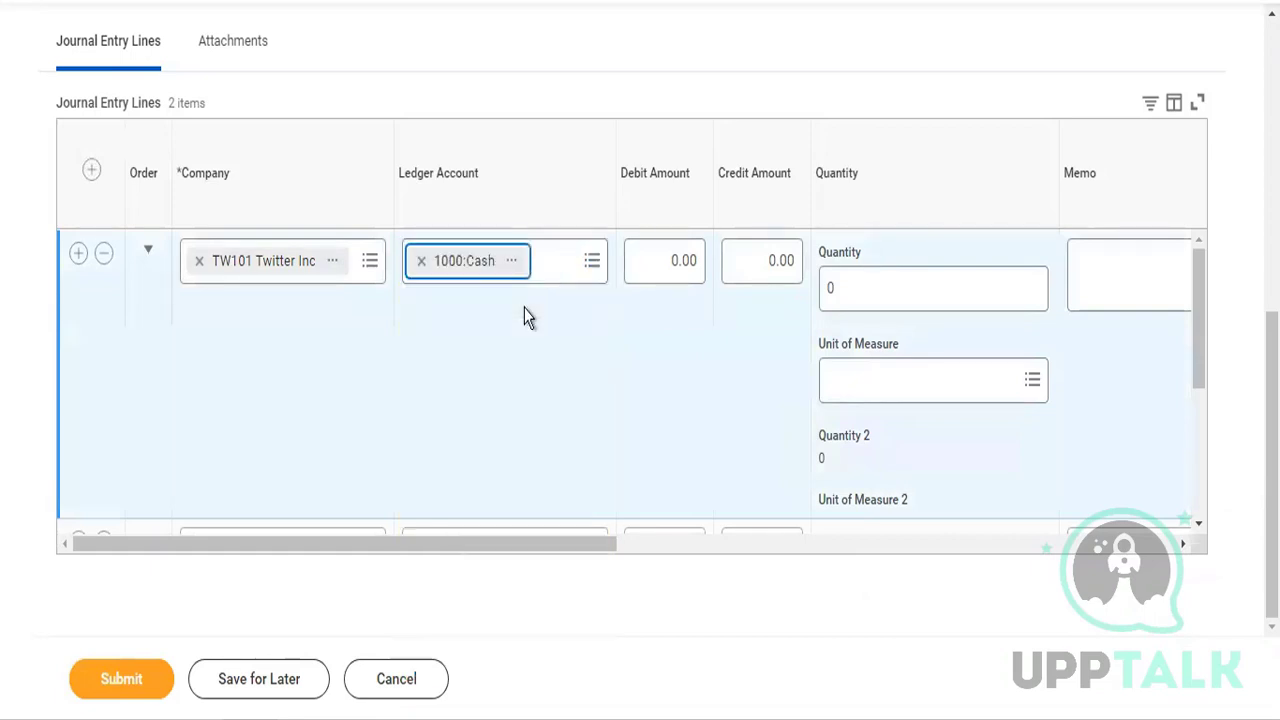
scroll(507, 477, down, 3)
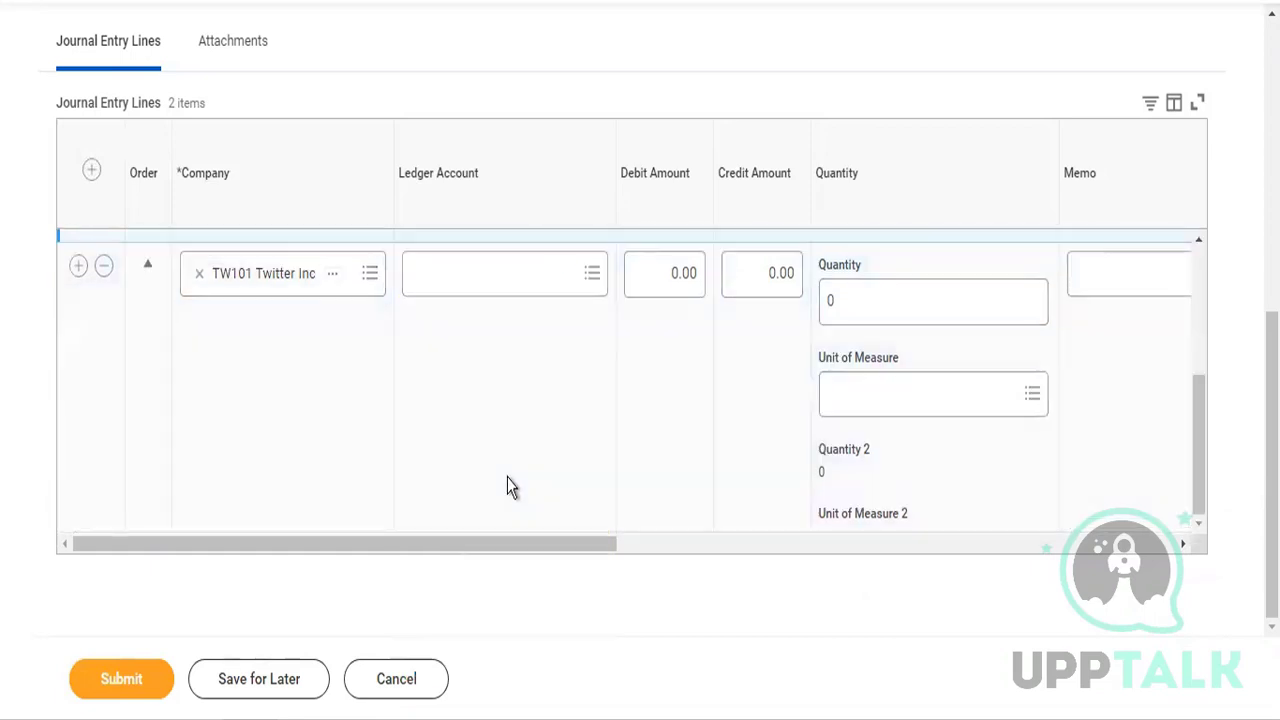
click(480, 286)
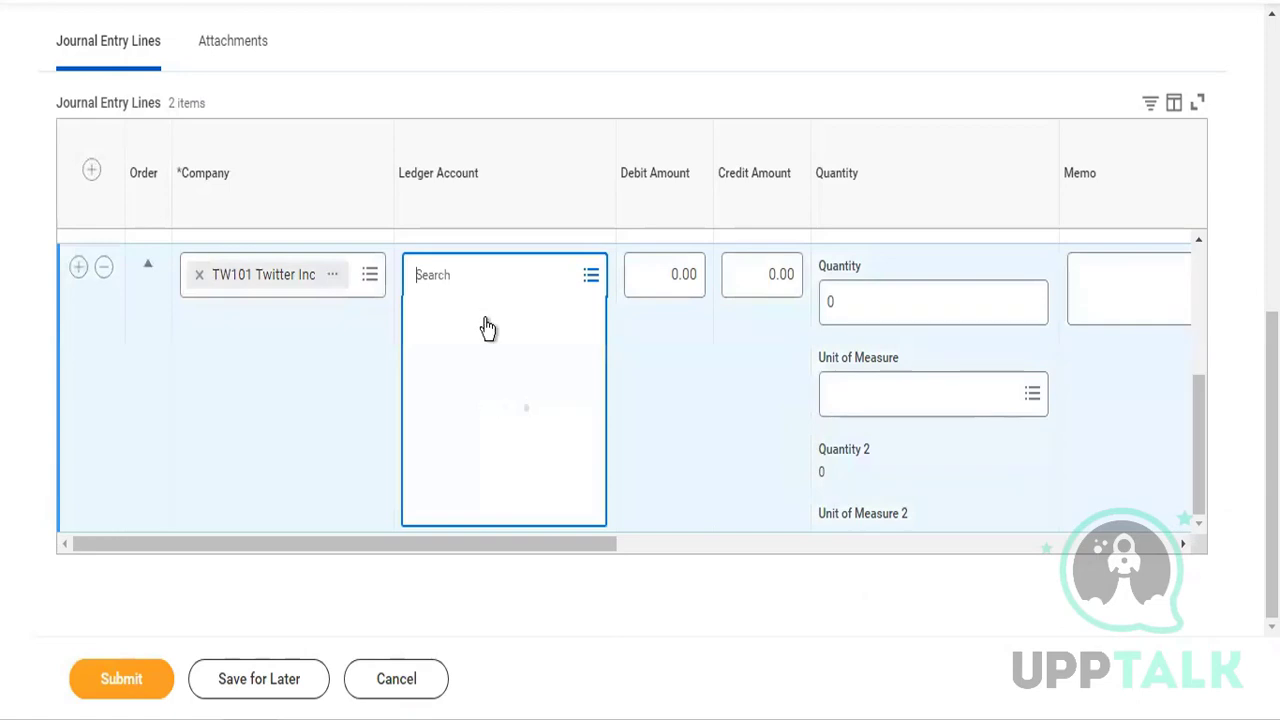
click(487, 360)
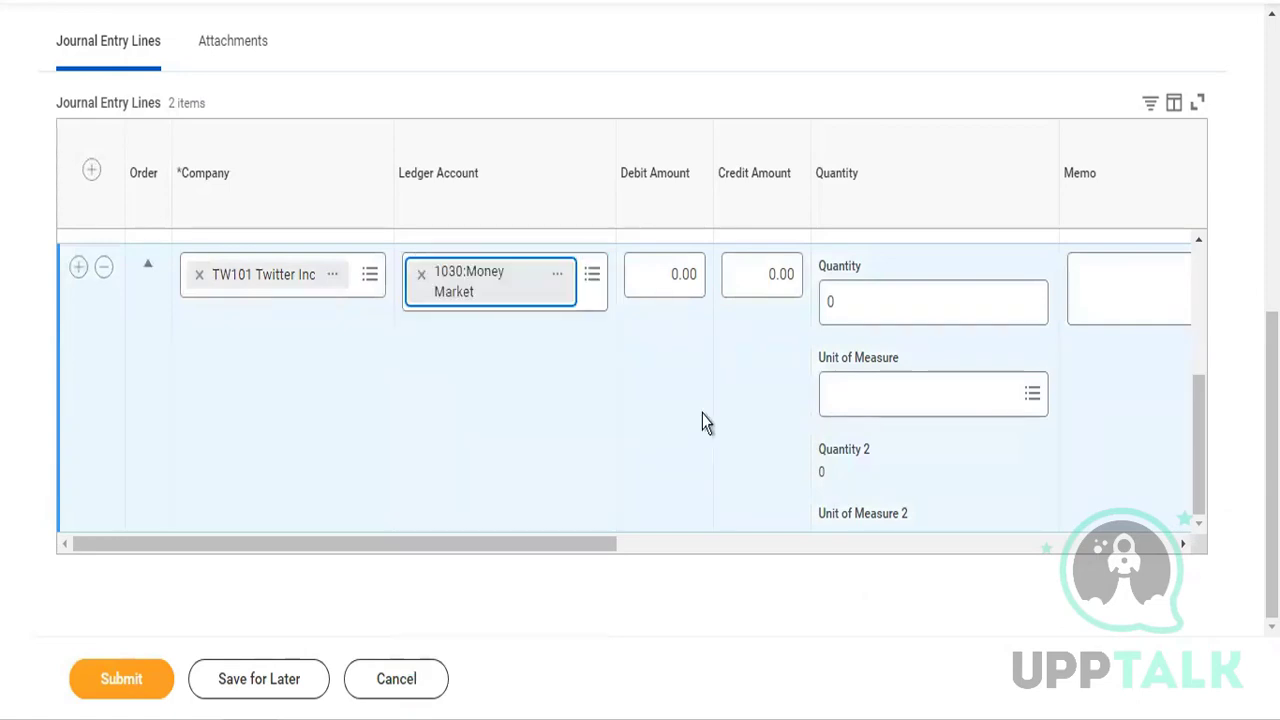
Enter a debit amount of 200 on the Cash line and a credit amount of 500 on the Money Market line
scroll(696, 300, up, 3)
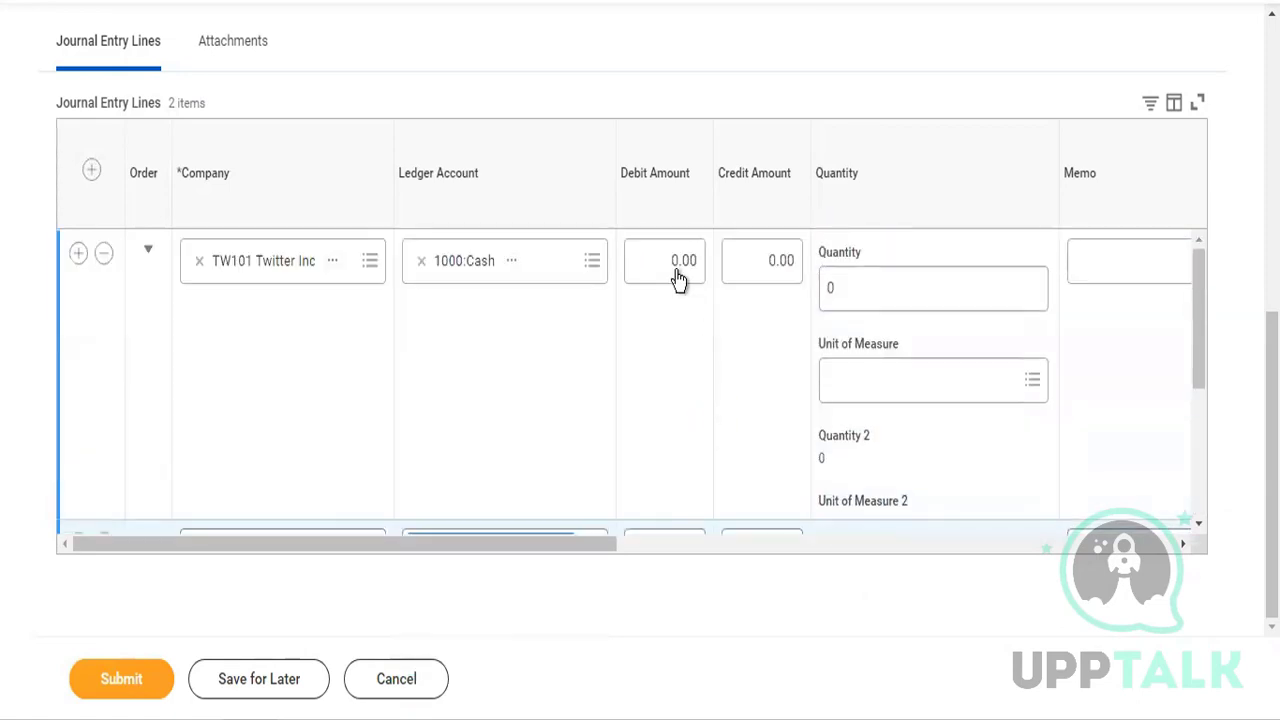
click(677, 272)
text(200)
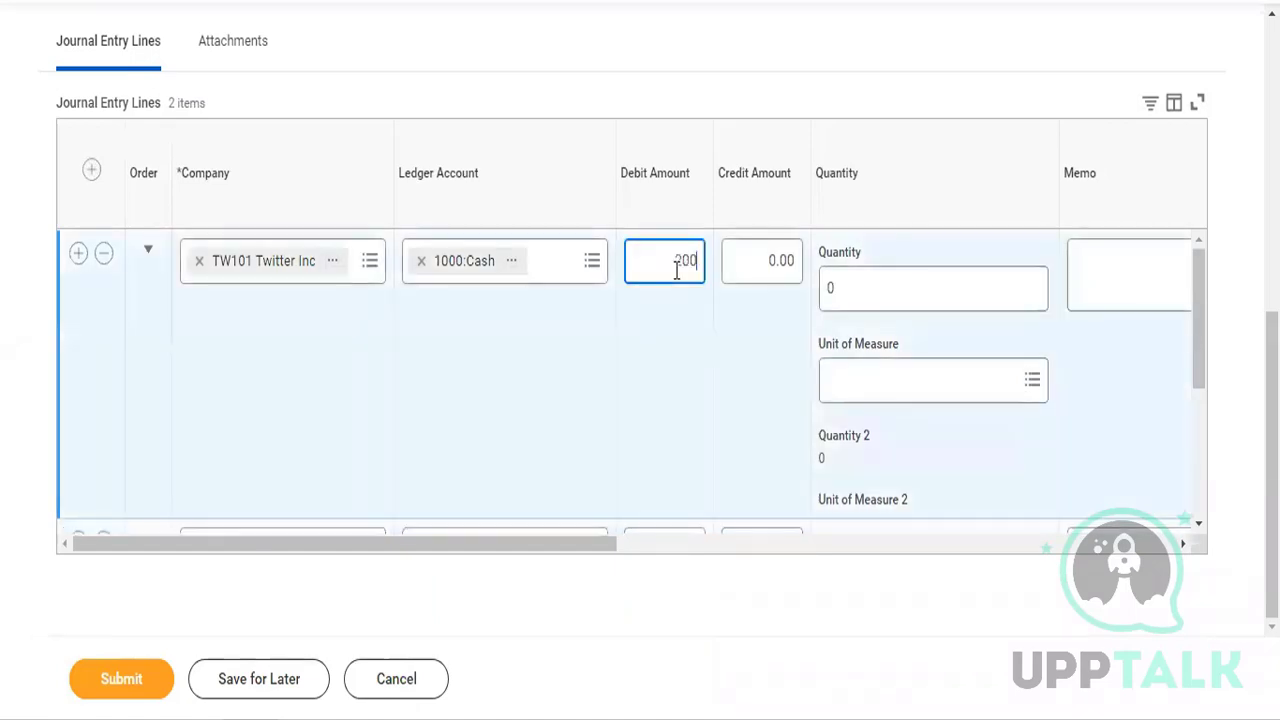
scroll(745, 357, down, 3)
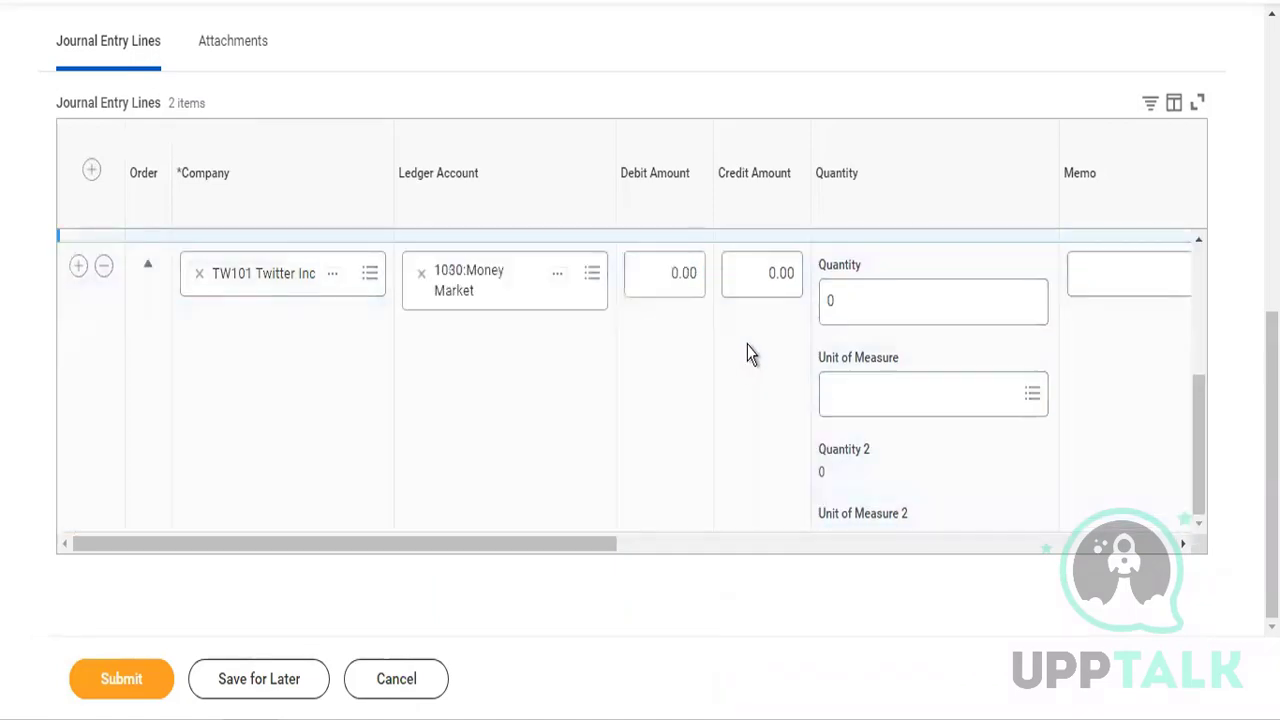
click(771, 289)
text(500)
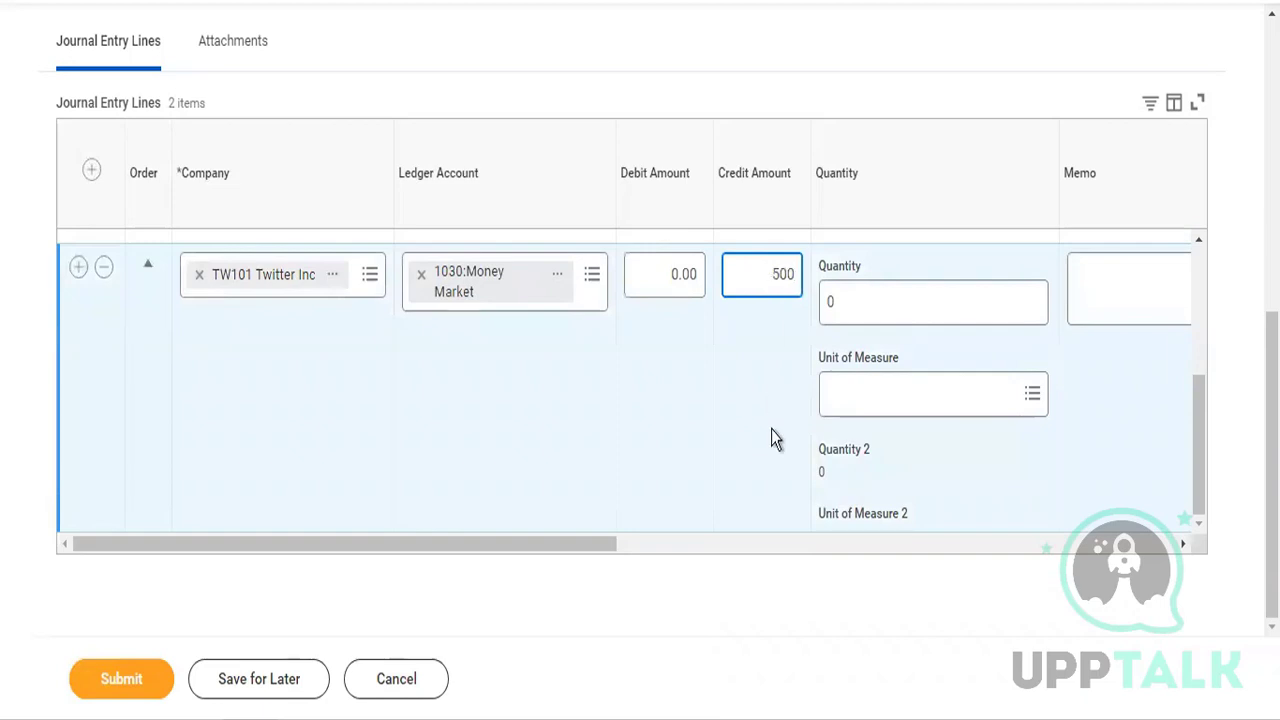
click(771, 429)
scroll(771, 429, up, 3)
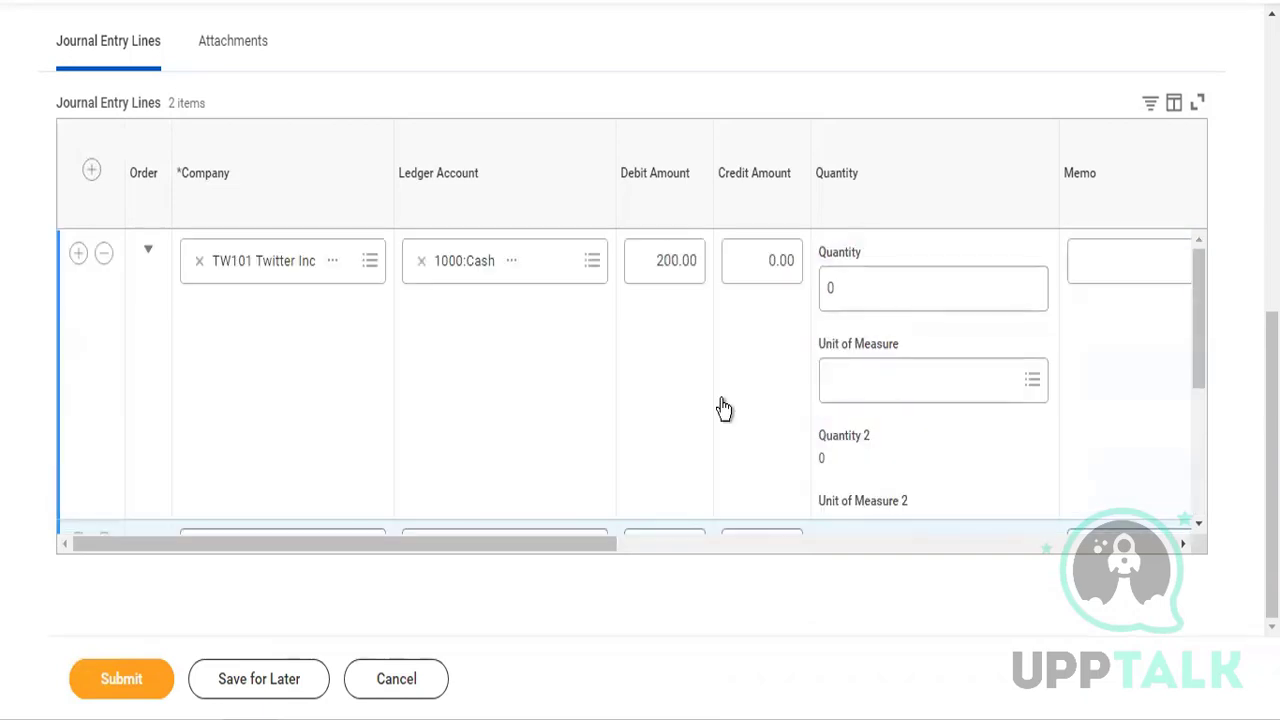
On the Cash line, set the quantity to 10 and the unit of measure to Box
scroll(724, 408, right, 5)
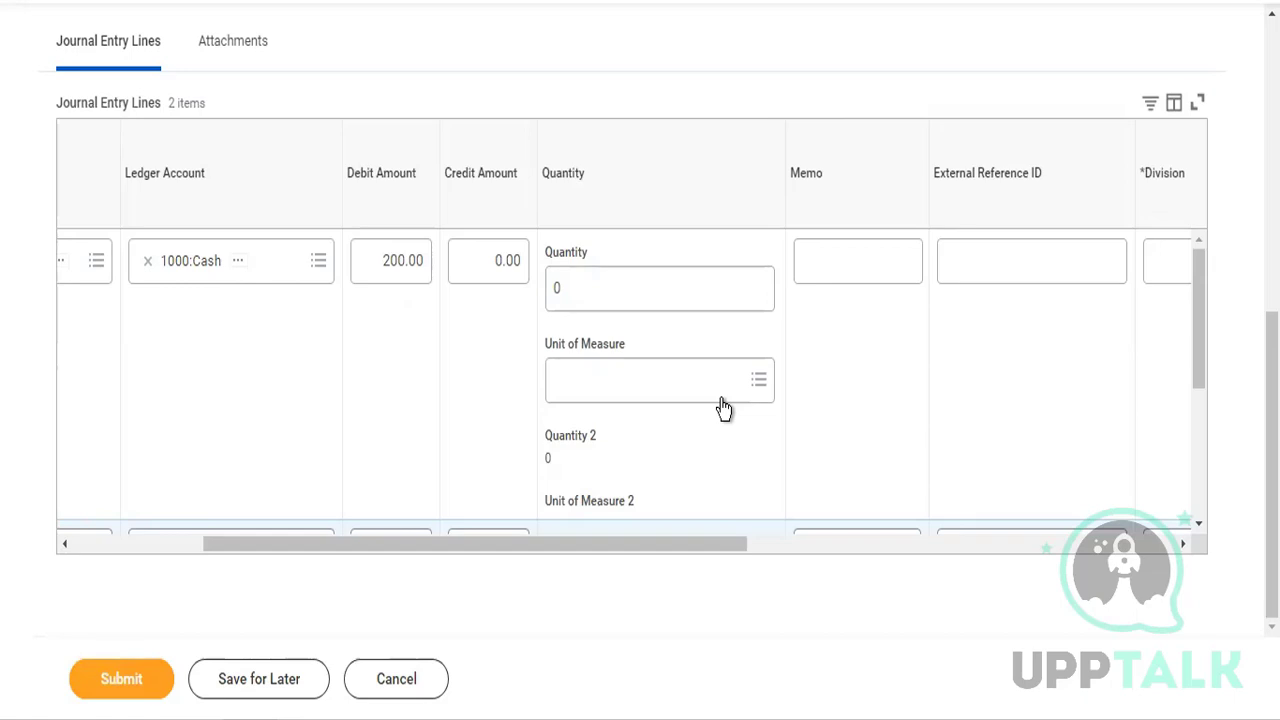
click(580, 288)
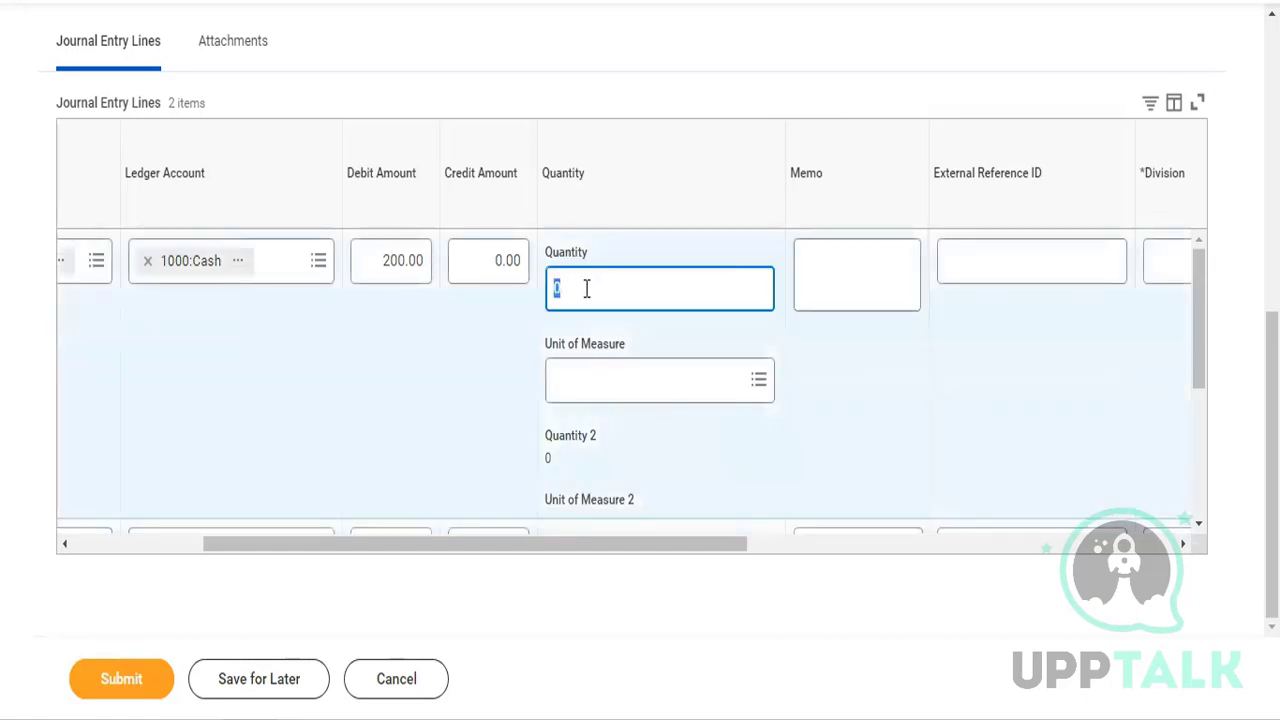
text(10)
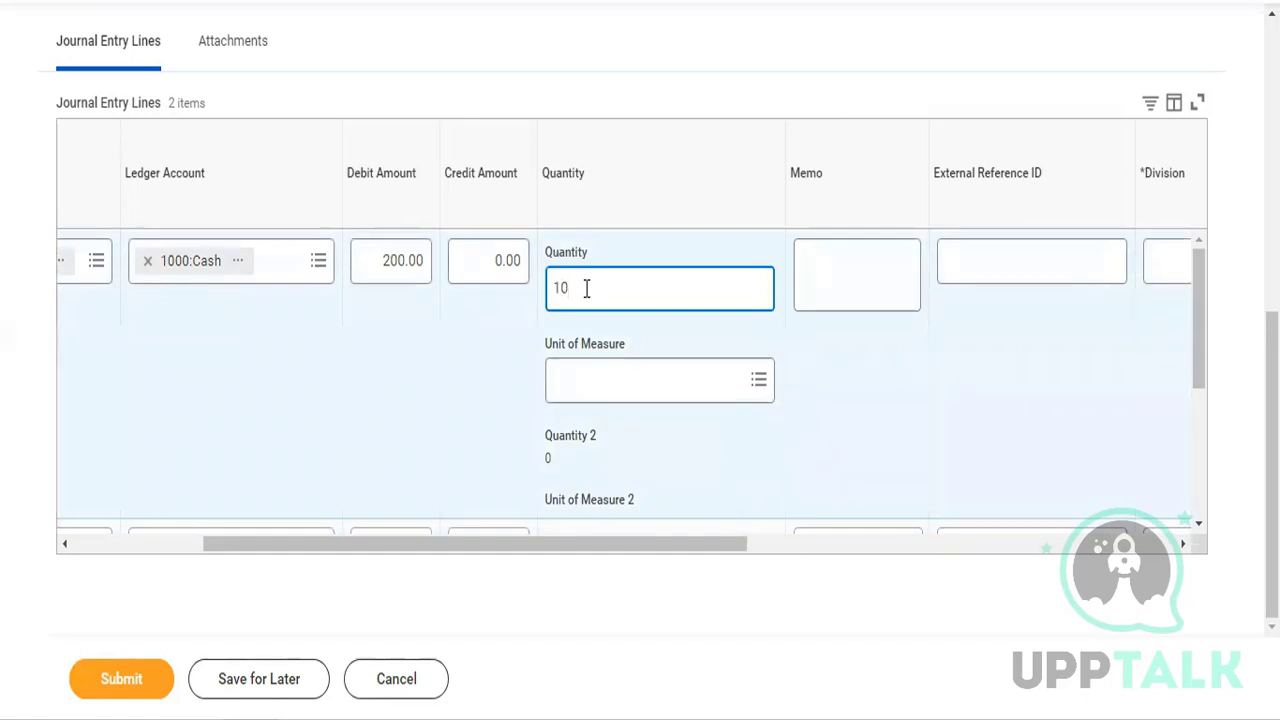
click(607, 395)
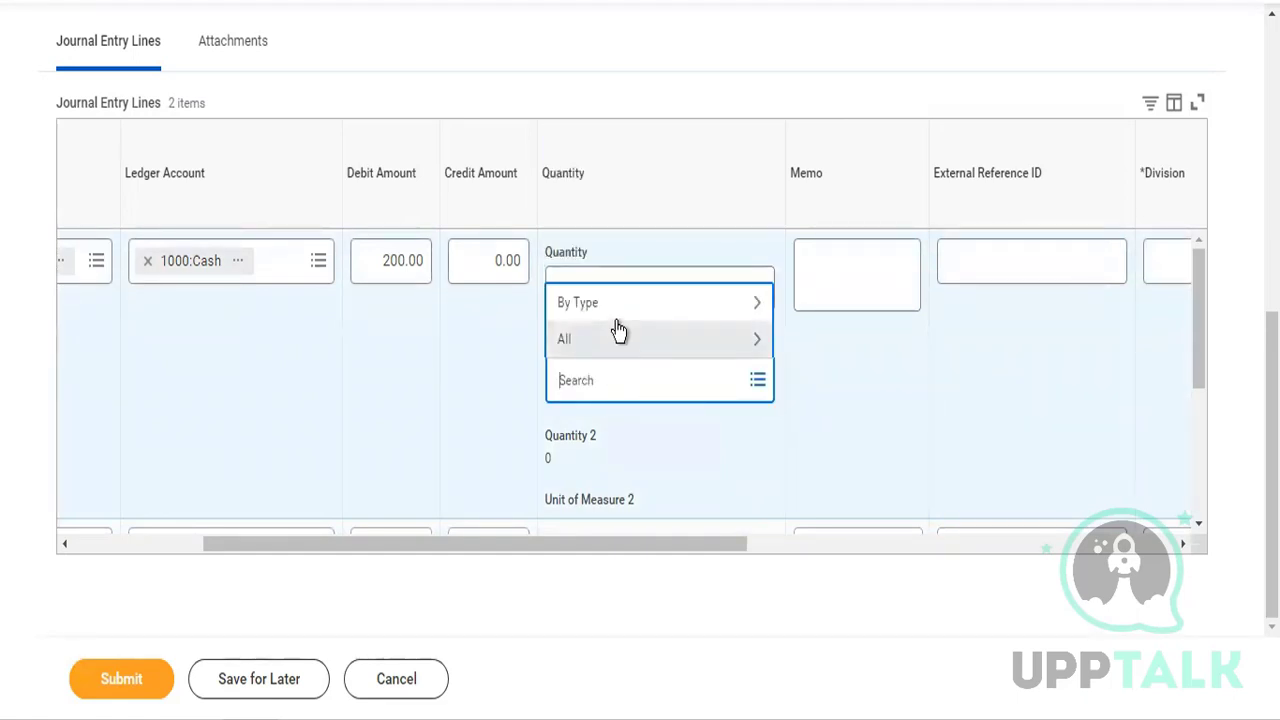
click(618, 332)
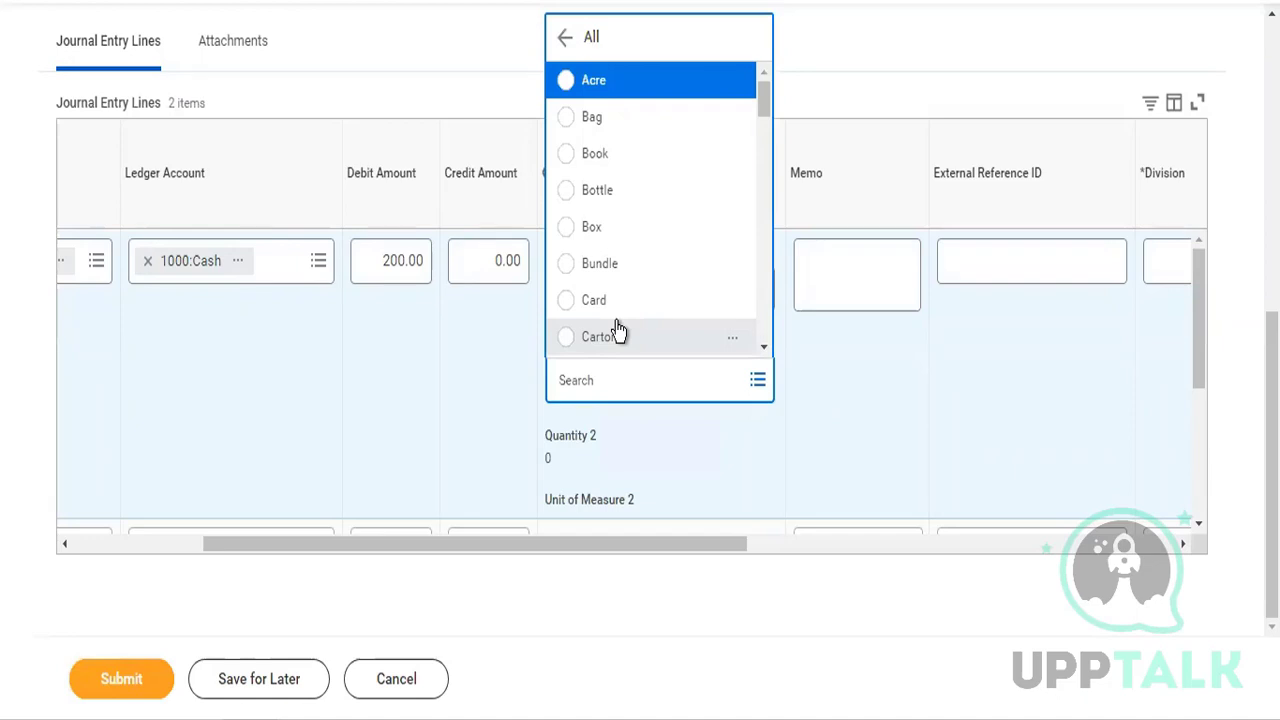
click(615, 234)
On the Money Market line, set the quantity to 10 and the unit of measure to Carton
scroll(698, 455, down, 3)
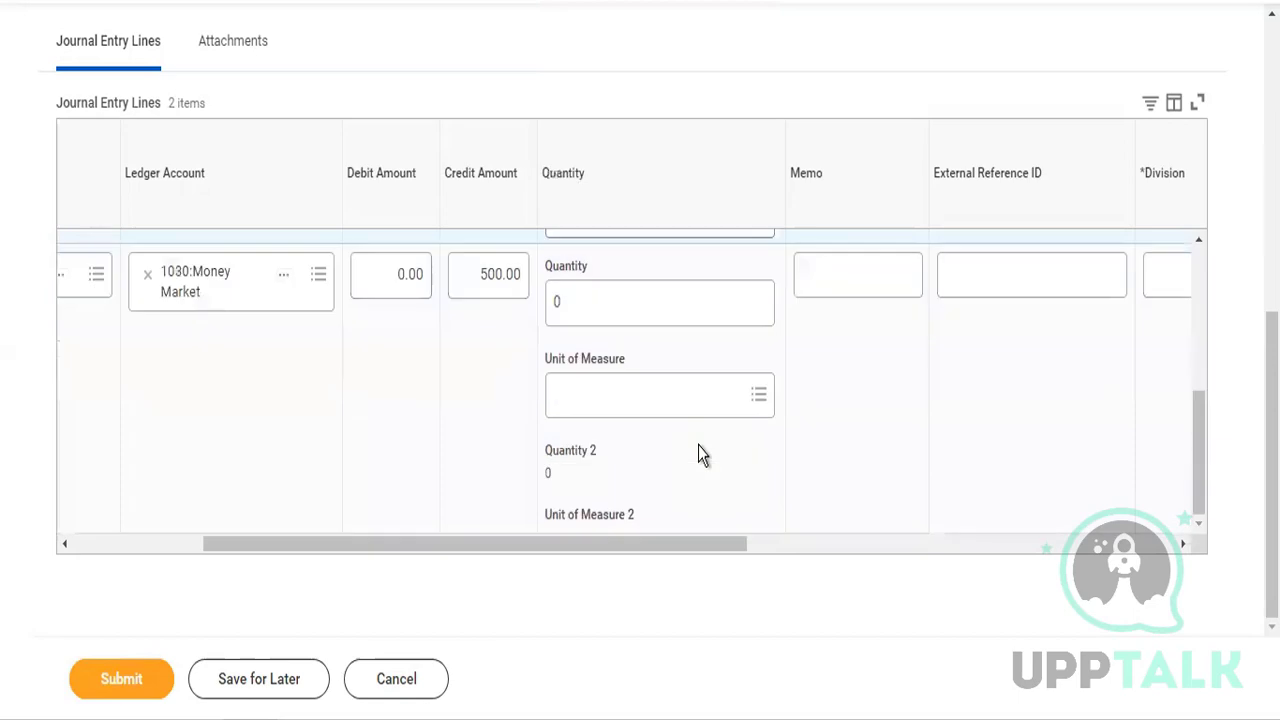
click(595, 289)
text(10)
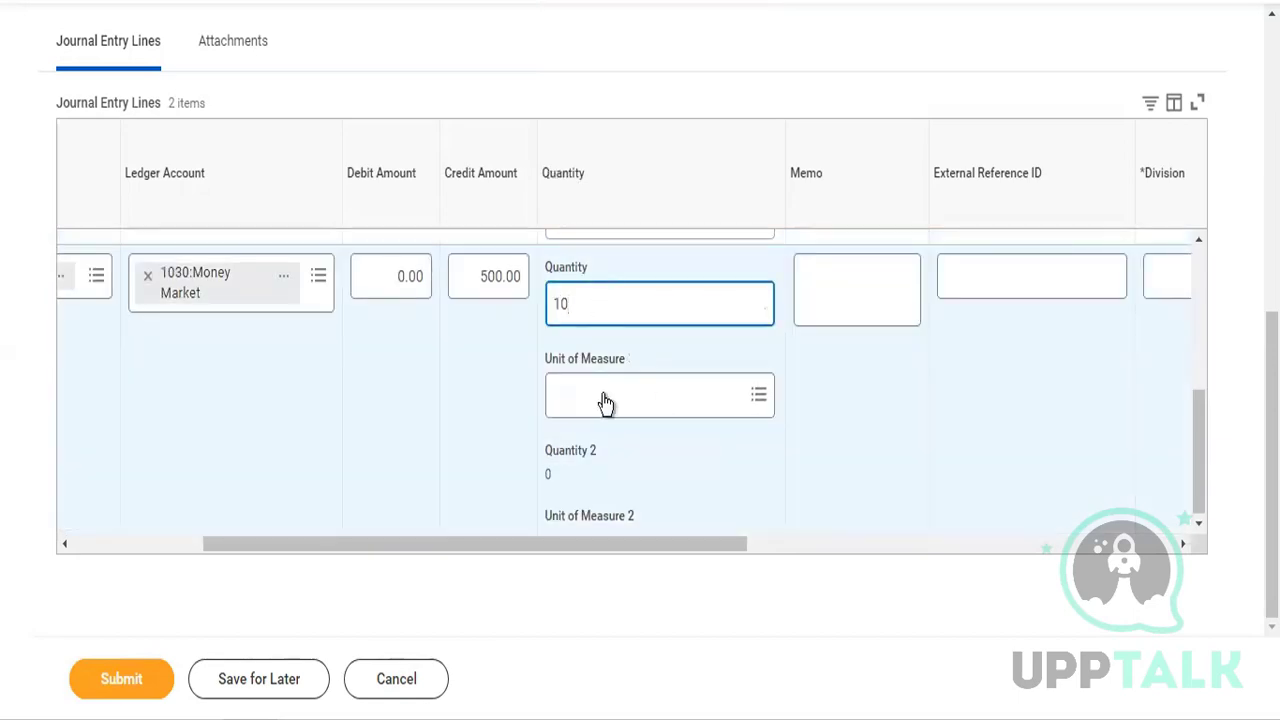
click(605, 410)
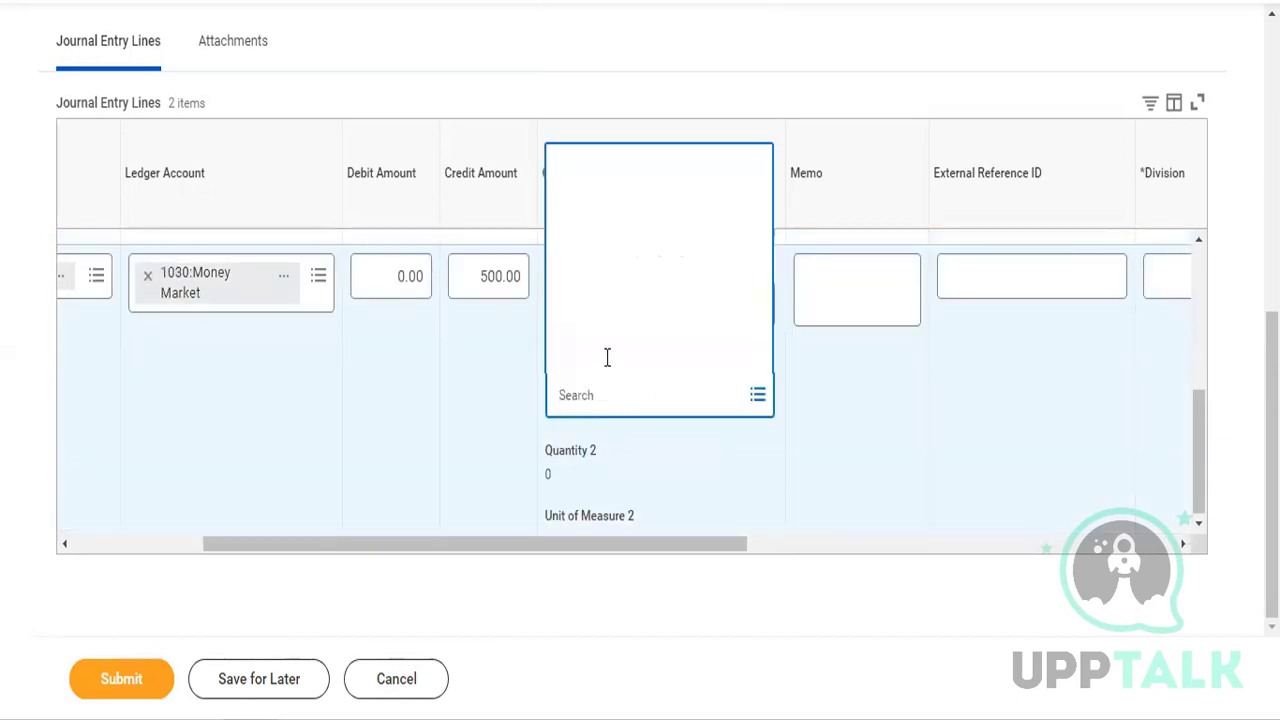
click(606, 326)
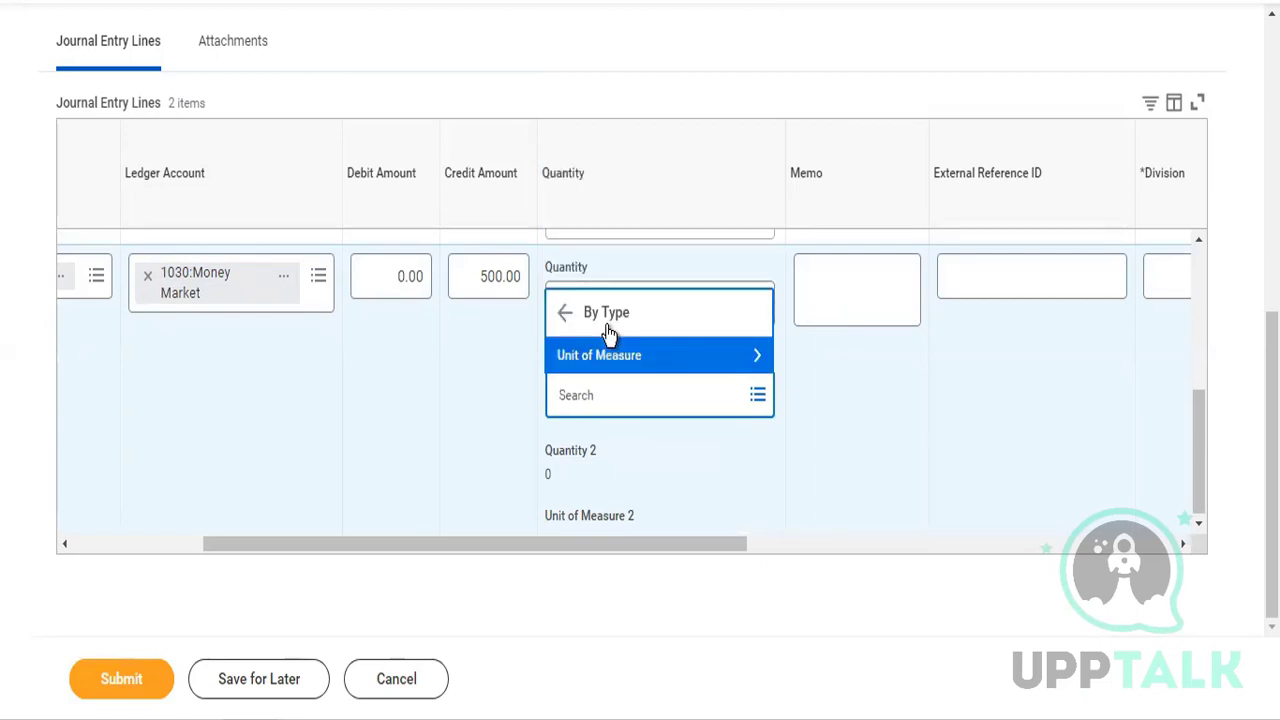
click(608, 355)
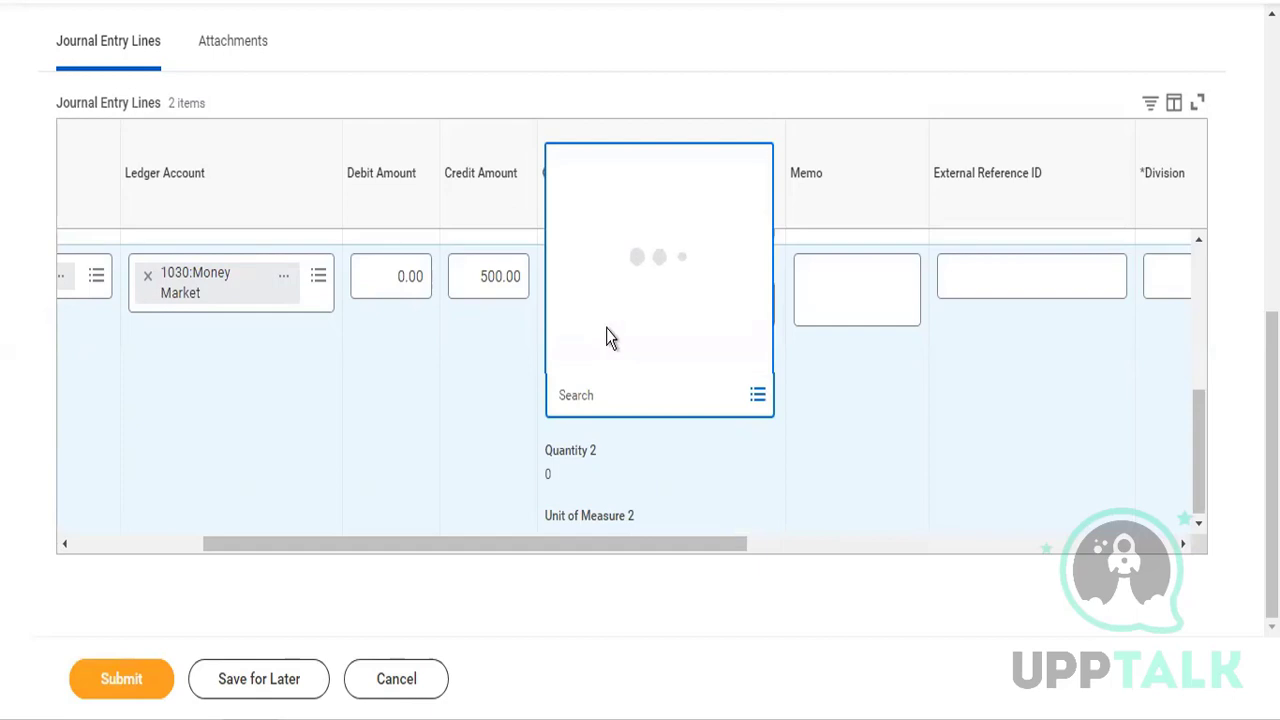
click(598, 338)
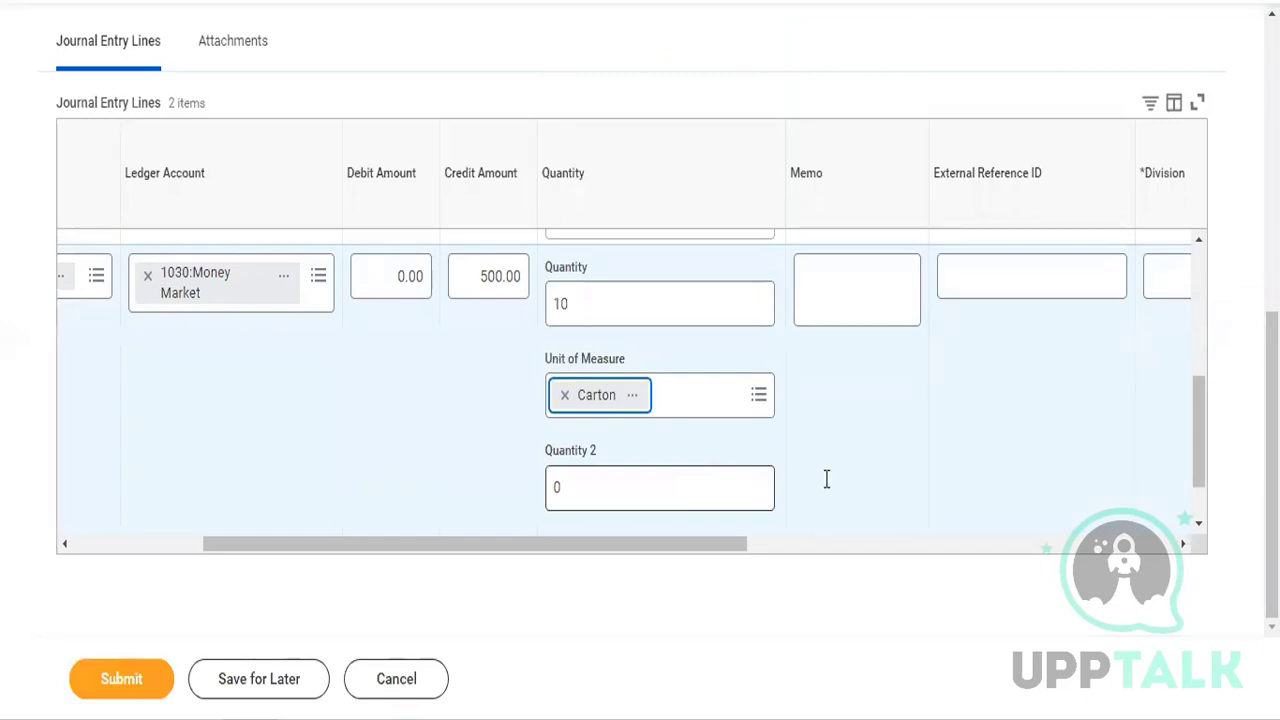
Assign the Financial Services division to both journal entry lines
click(862, 543)
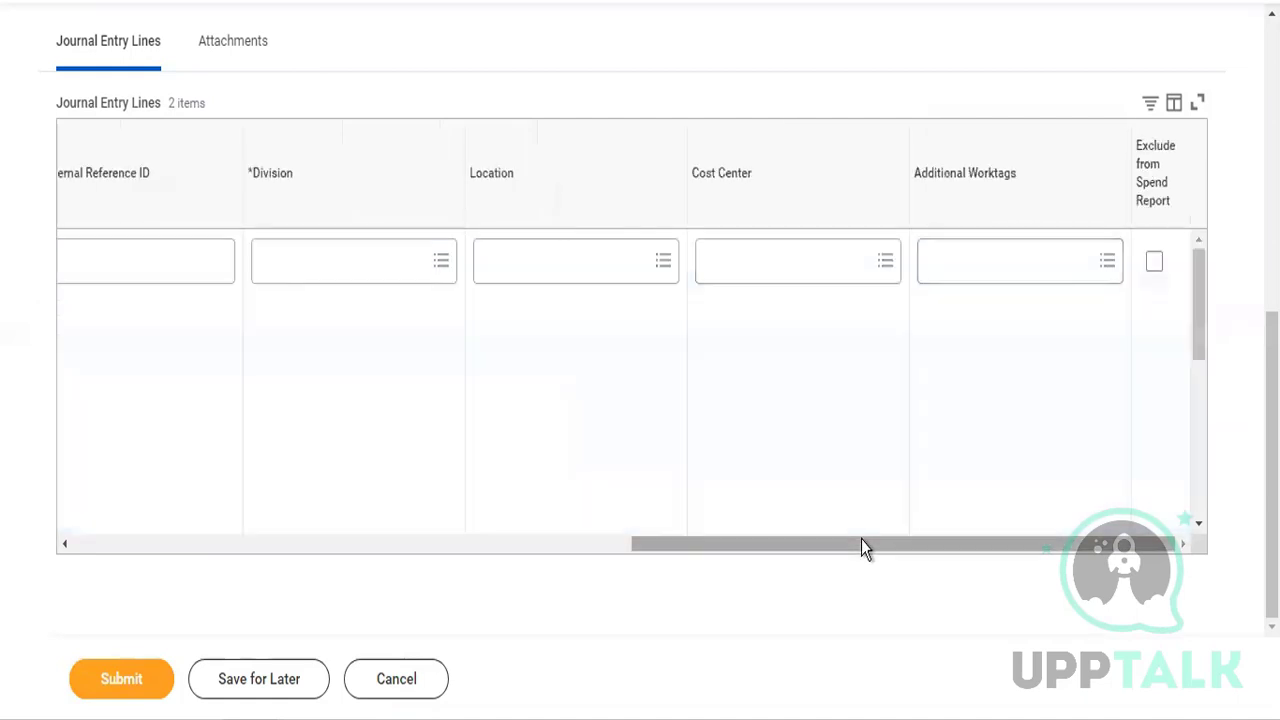
scroll(400, 390, up, 3)
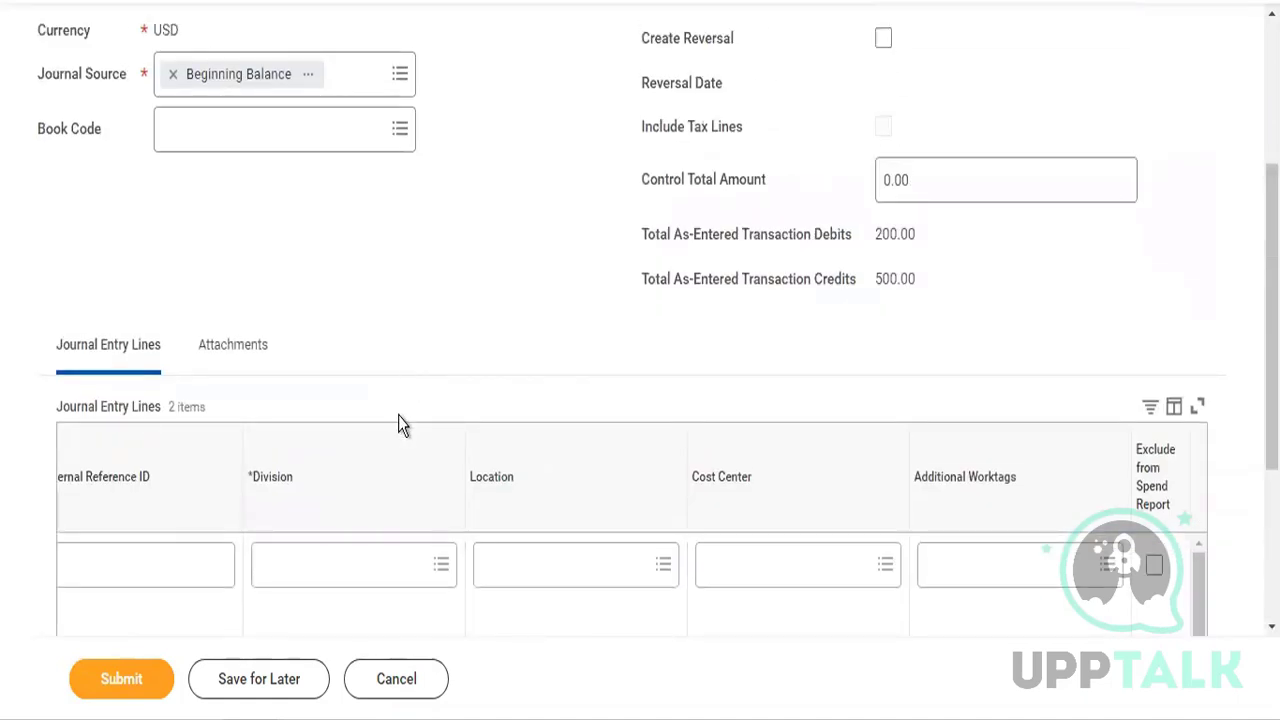
scroll(398, 415, down, 3)
click(340, 256)
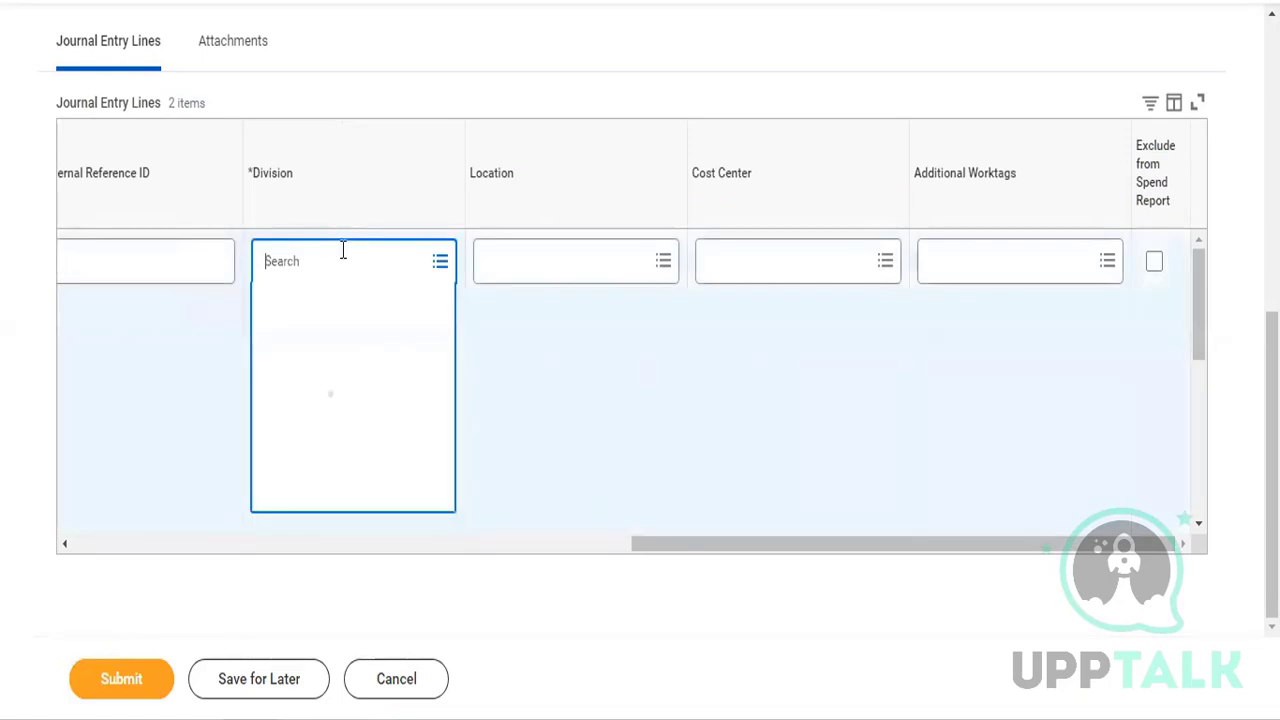
click(338, 304)
click(344, 388)
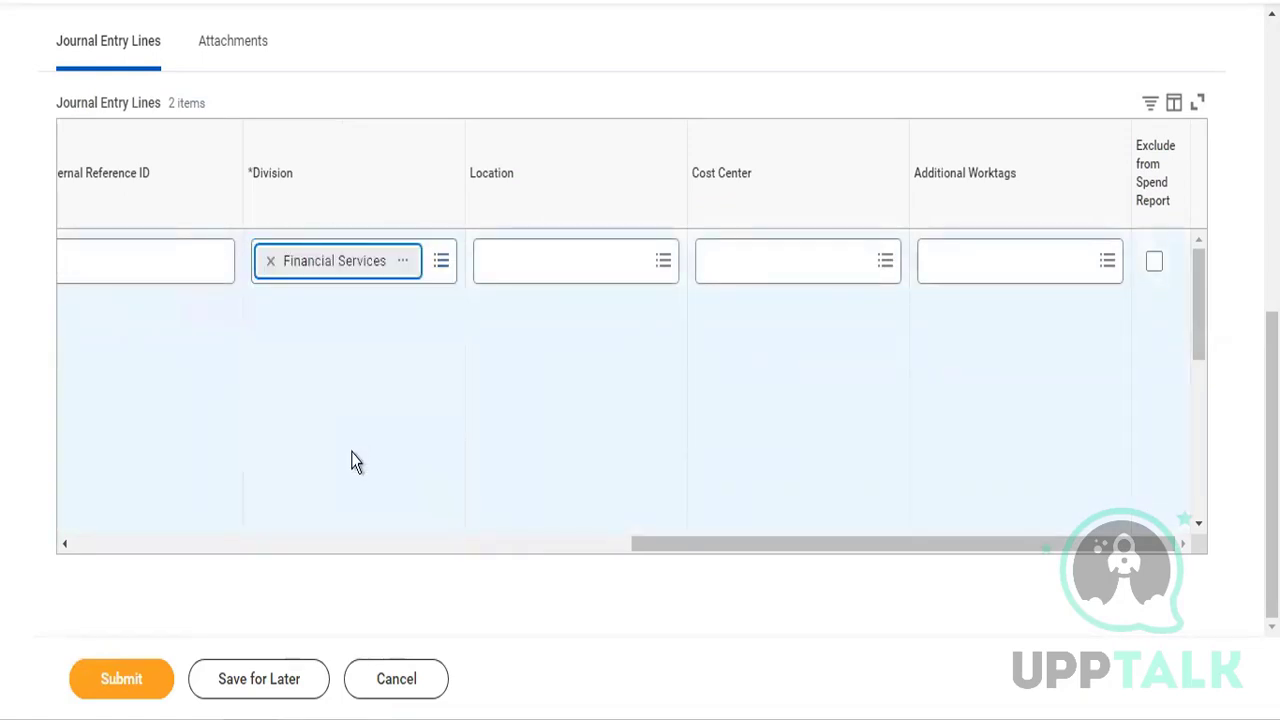
click(332, 245)
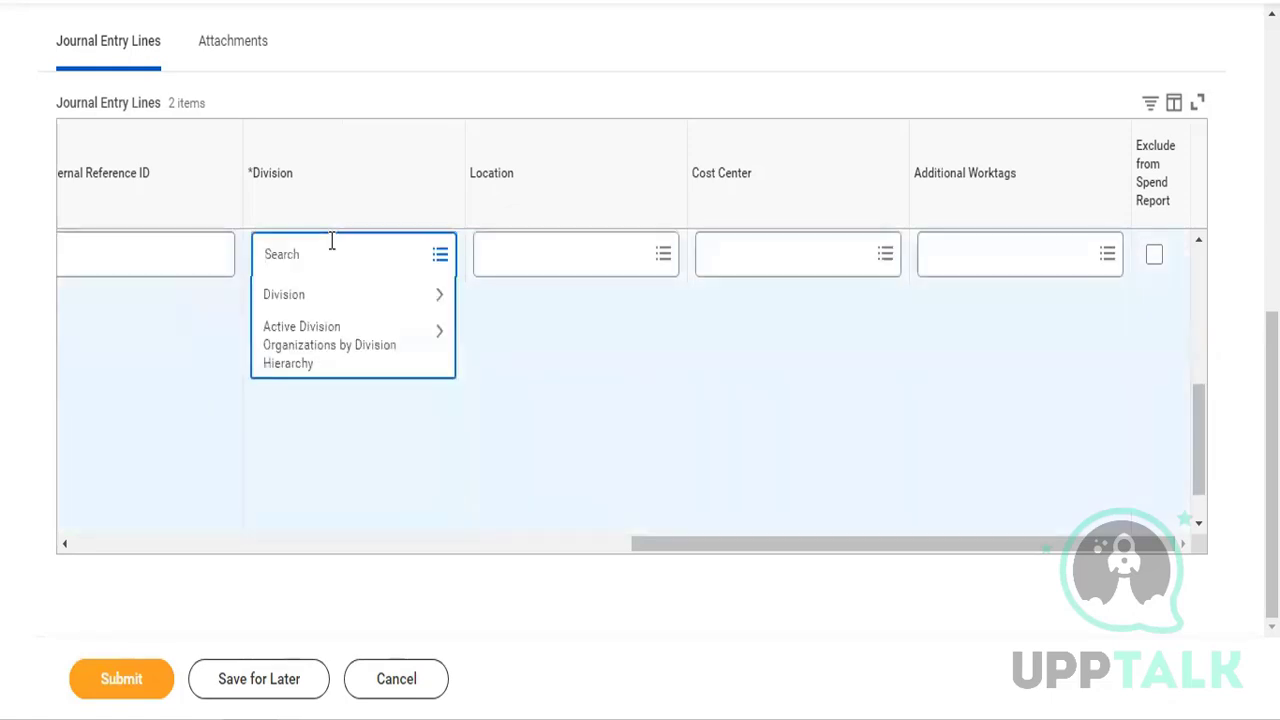
click(332, 294)
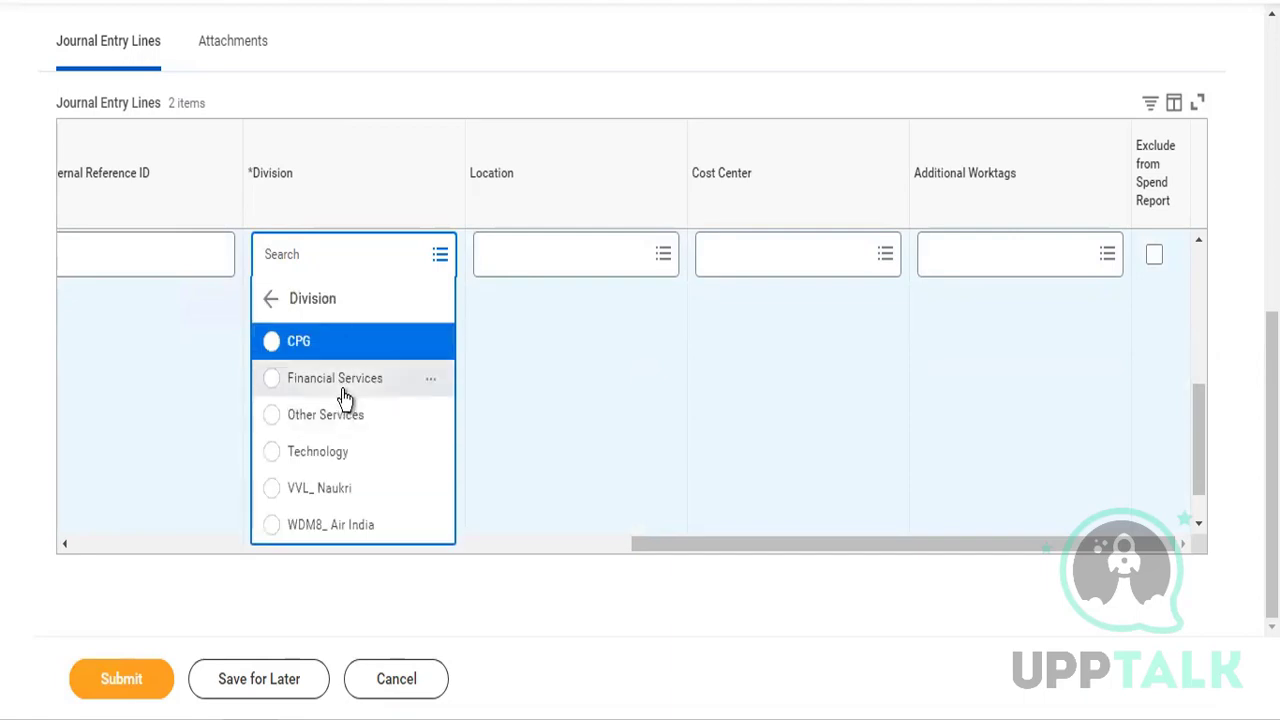
click(342, 386)
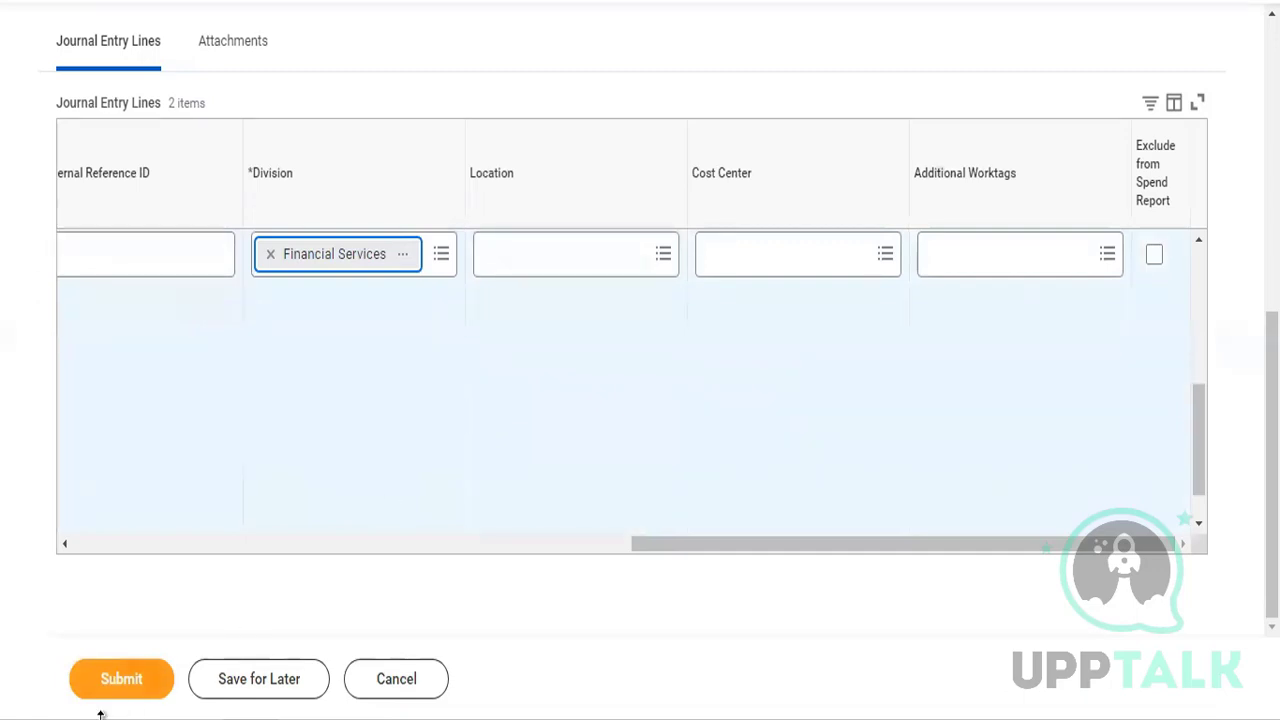
Try to submit the journal and check the error details
click(130, 690)
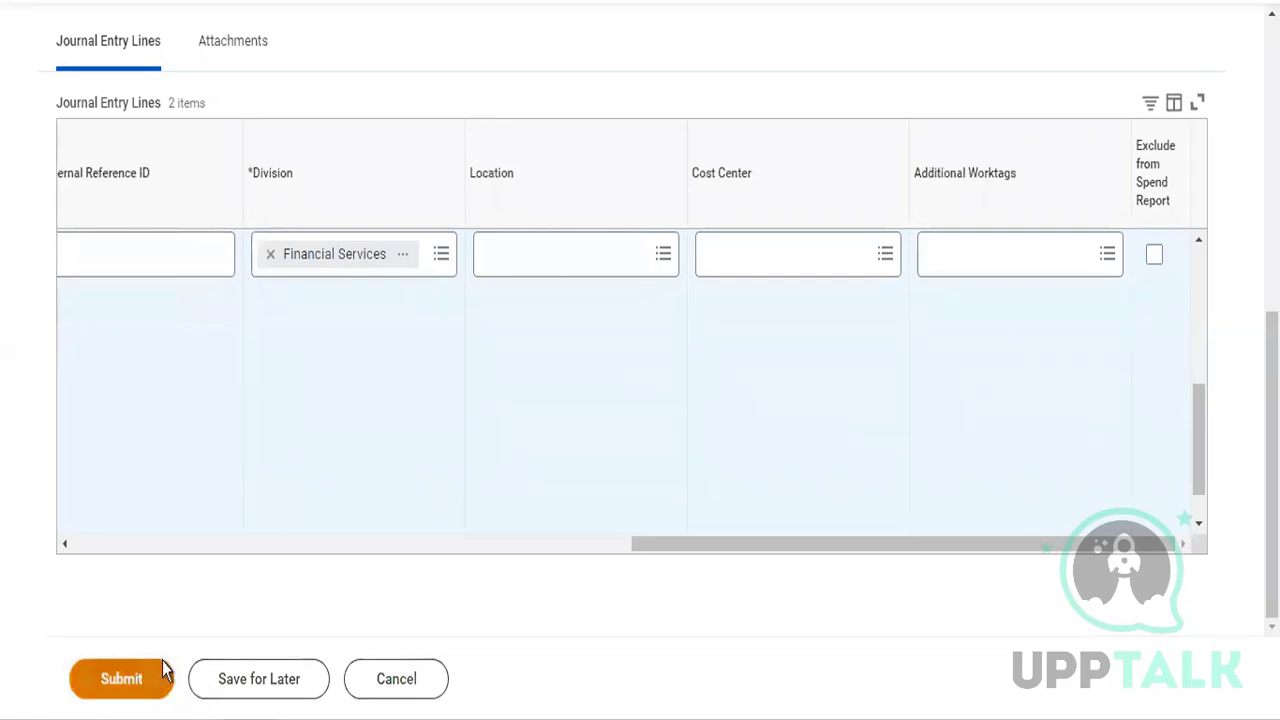
click(160, 677)
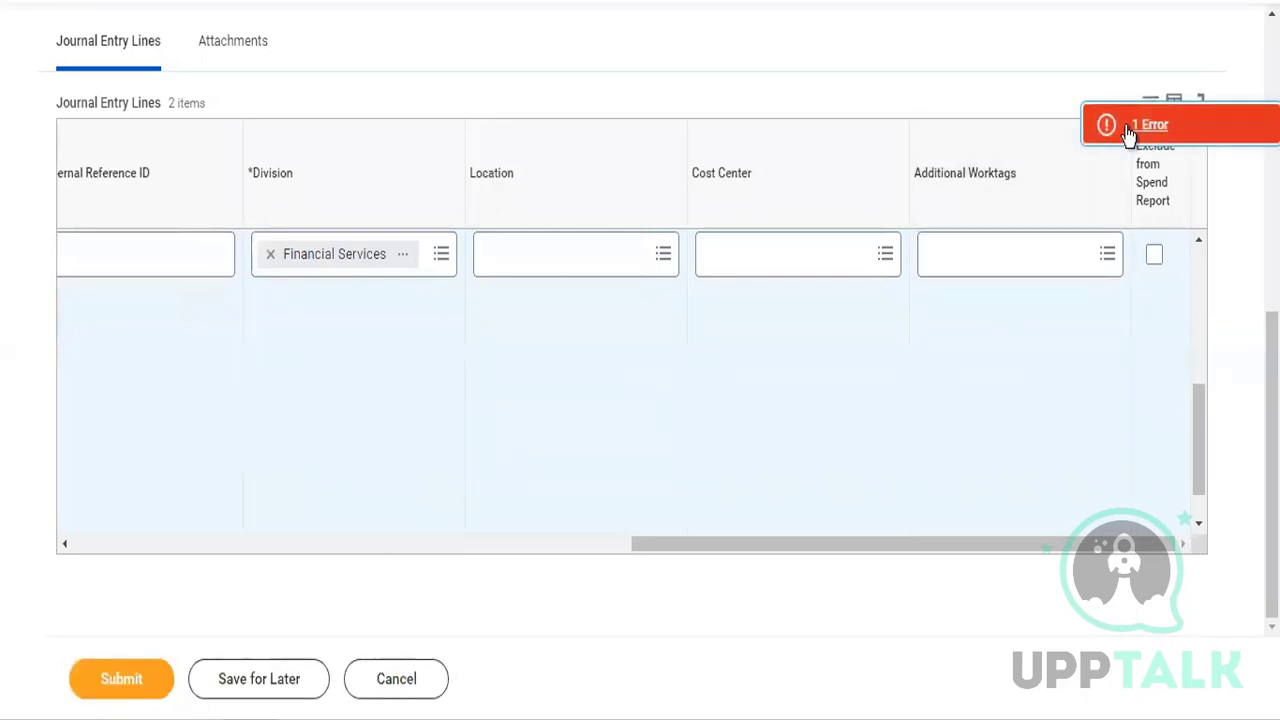
click(1128, 138)
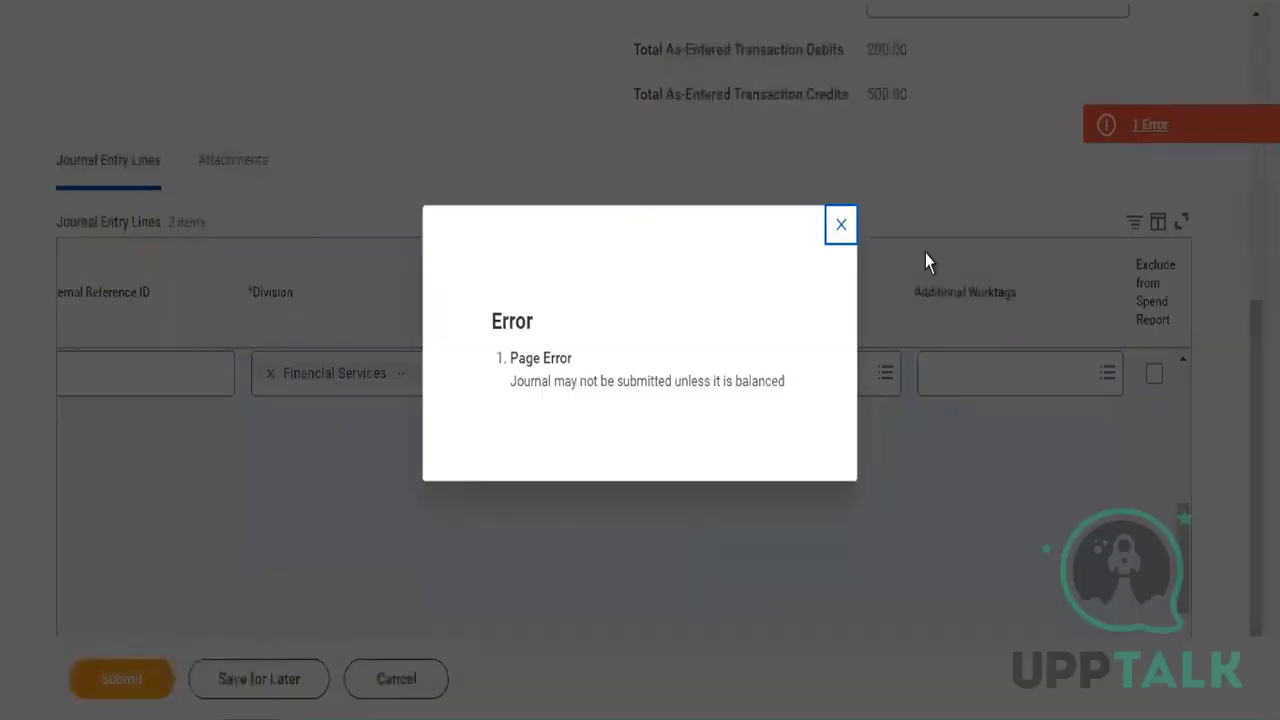
click(840, 226)
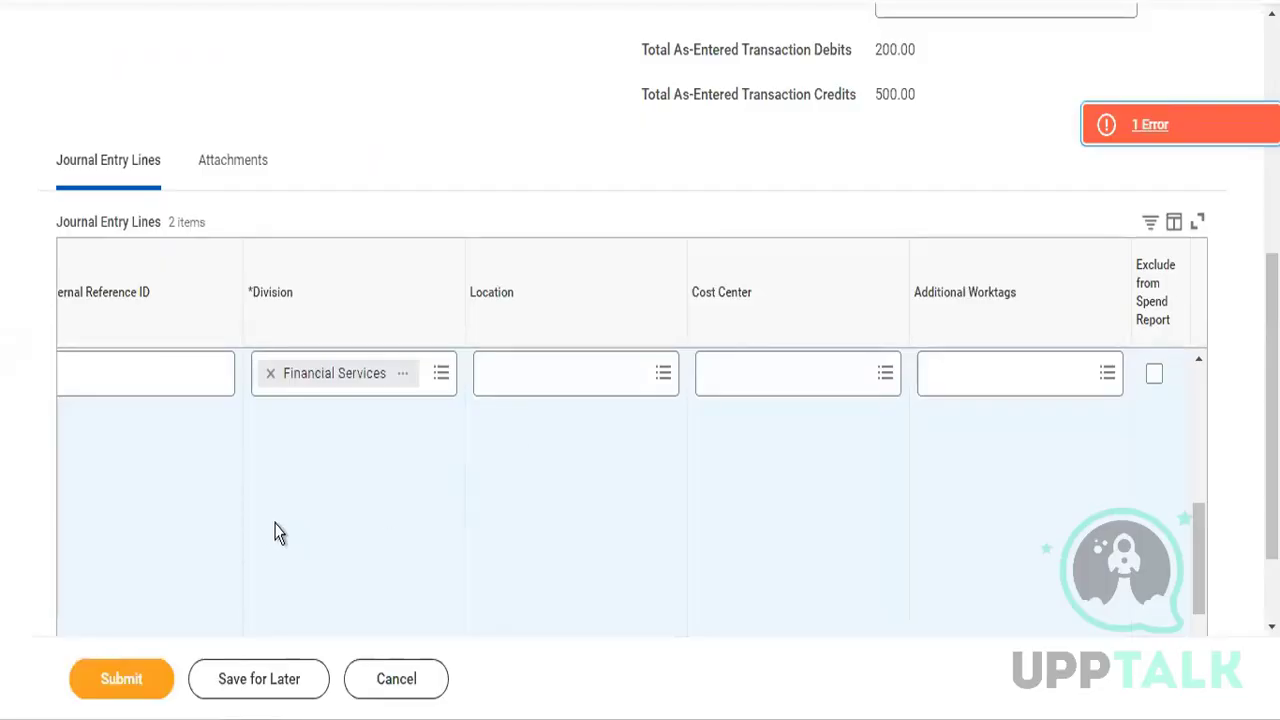
Set the credit amount on the Money Market line to 200, submit the journal and open its business process details
scroll(265, 531, left, 5)
scroll(500, 527, down, 1)
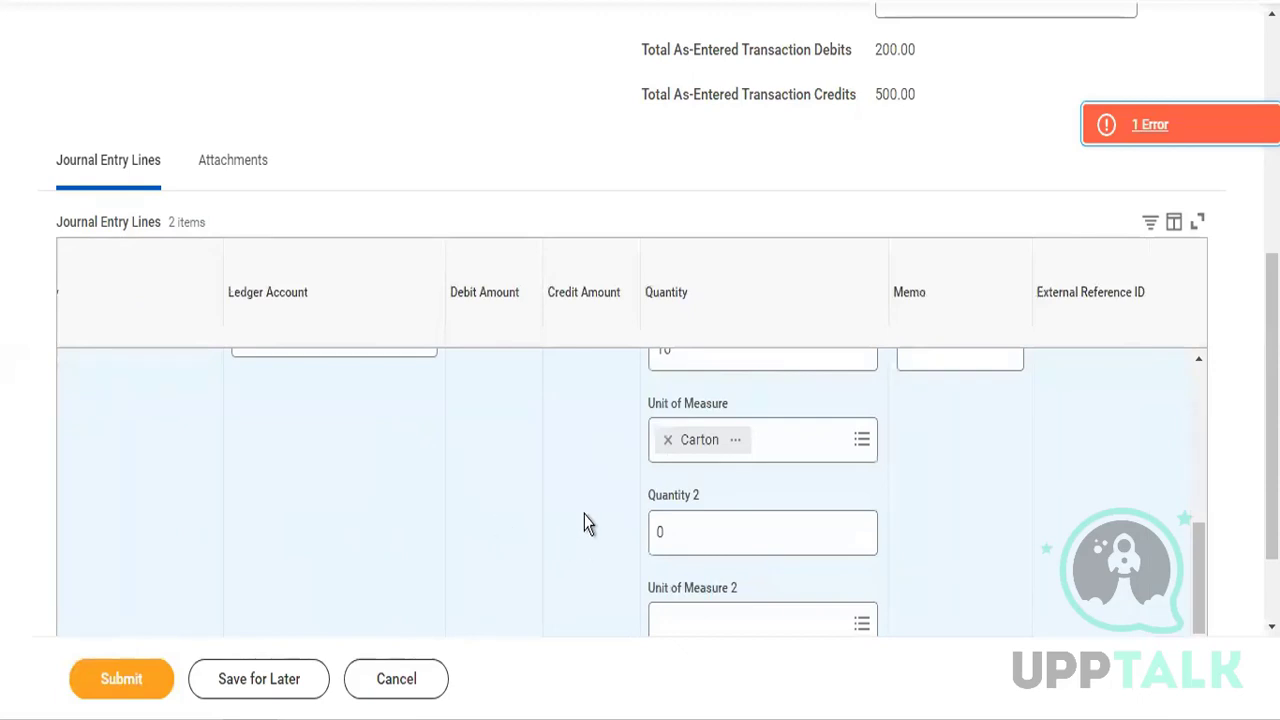
scroll(586, 520, down, 1)
scroll(421, 455, left, 3)
scroll(419, 448, up, 5)
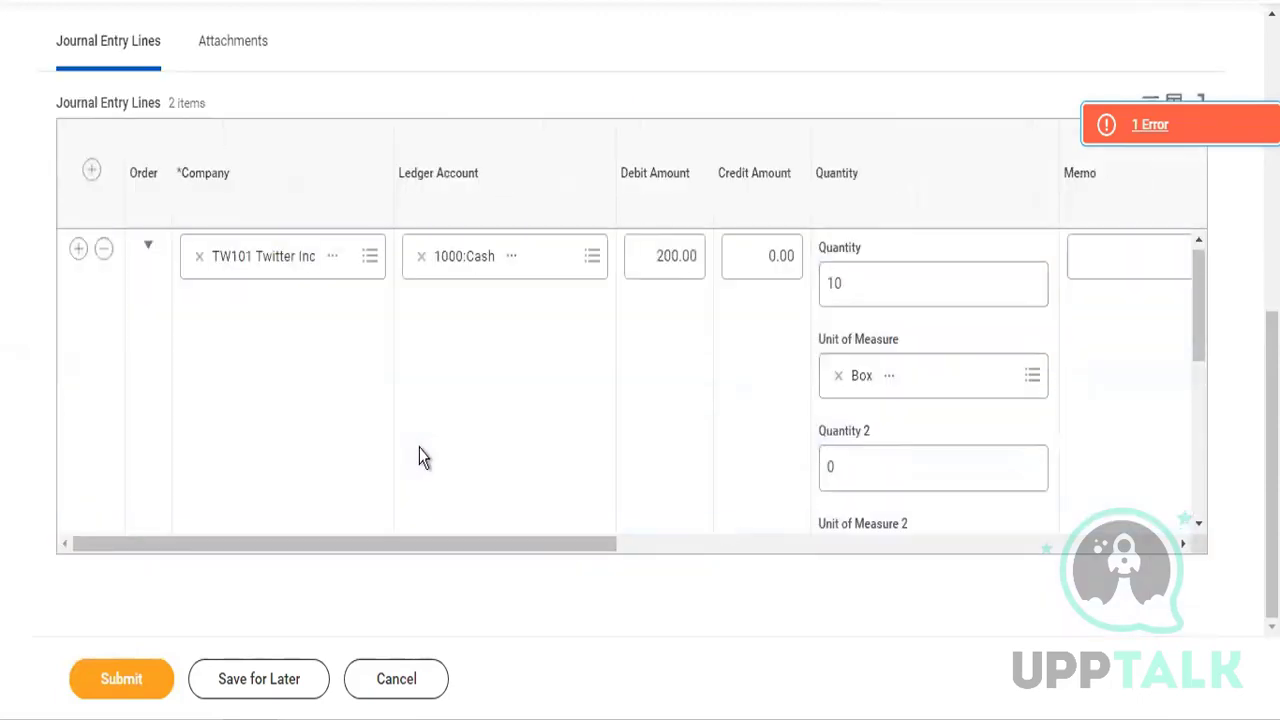
scroll(589, 420, down, 3)
click(757, 510)
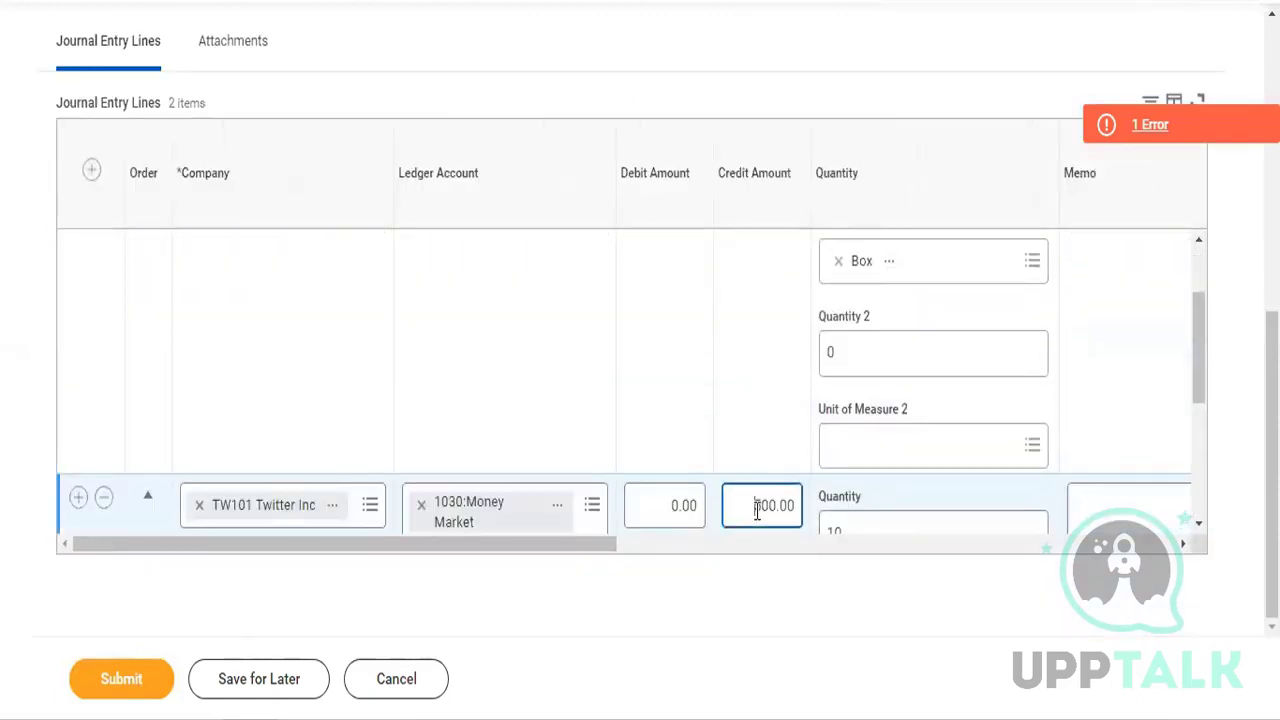
double_click(801, 507)
text(200)
key(Tab)
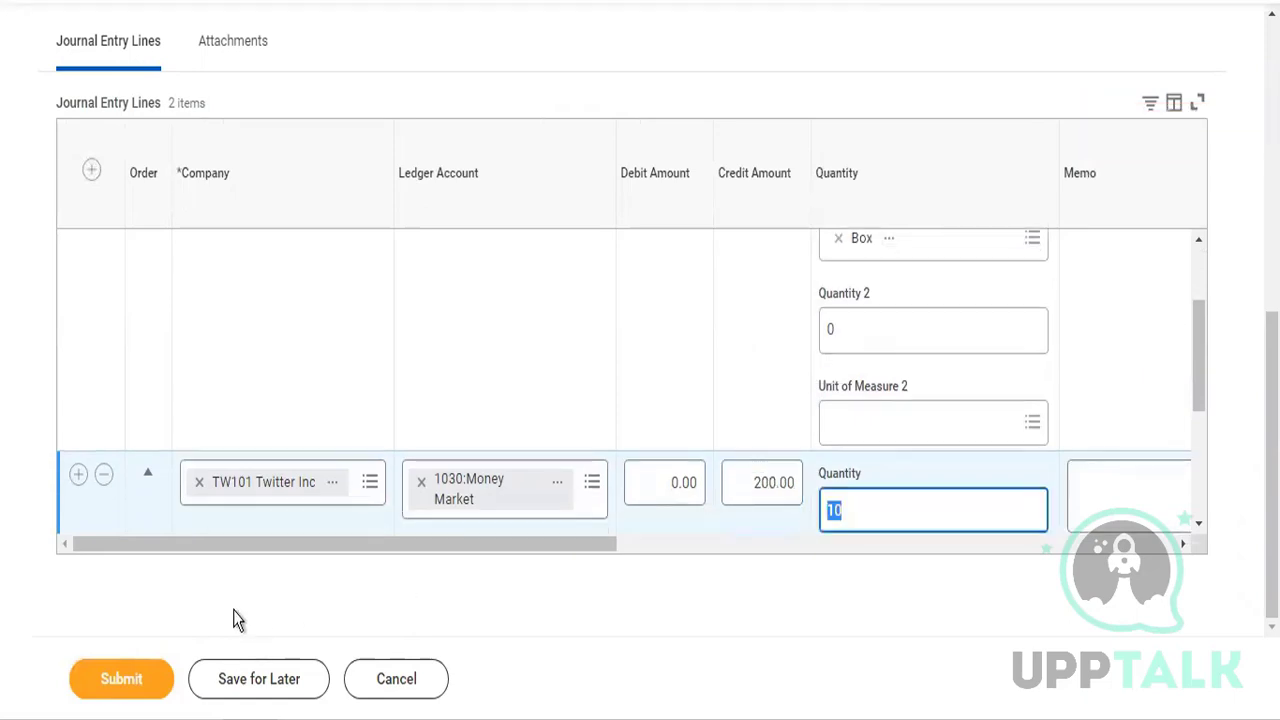
click(134, 678)
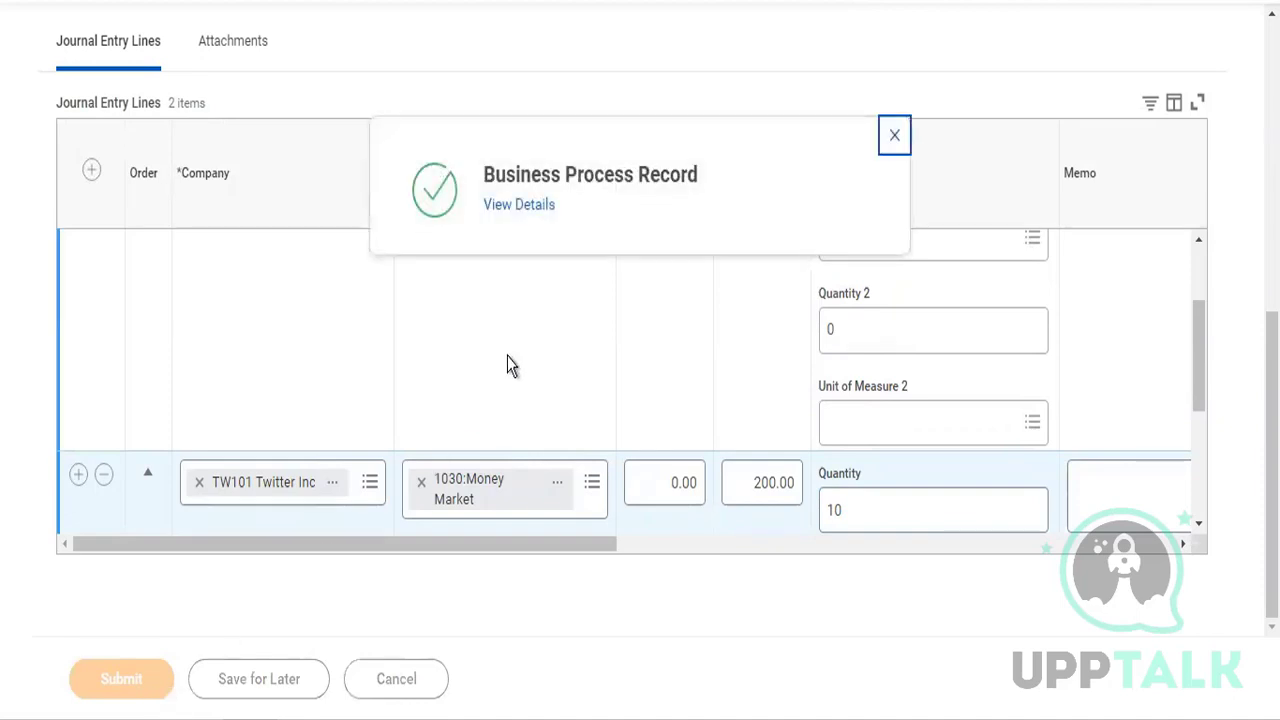
click(524, 208)
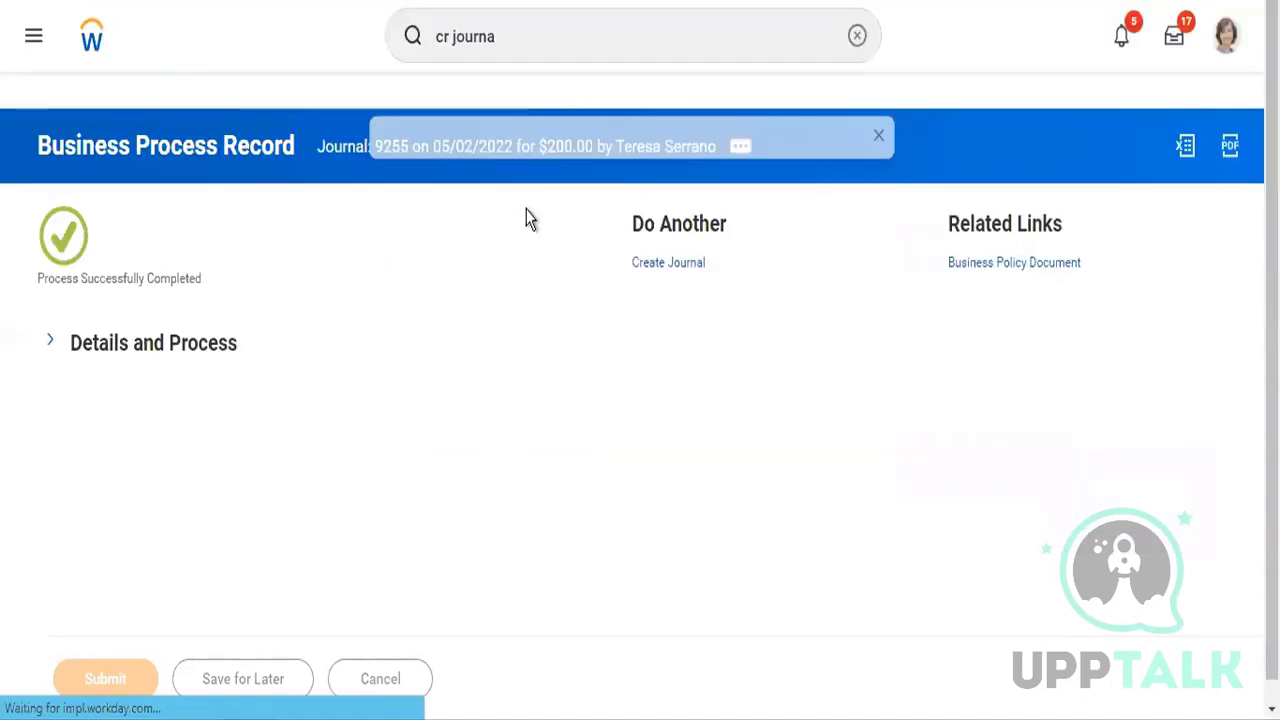
Start a new journal and set its ledger to TW101 Twitter Inc : Actuals
click(510, 35)
text(cr journal)
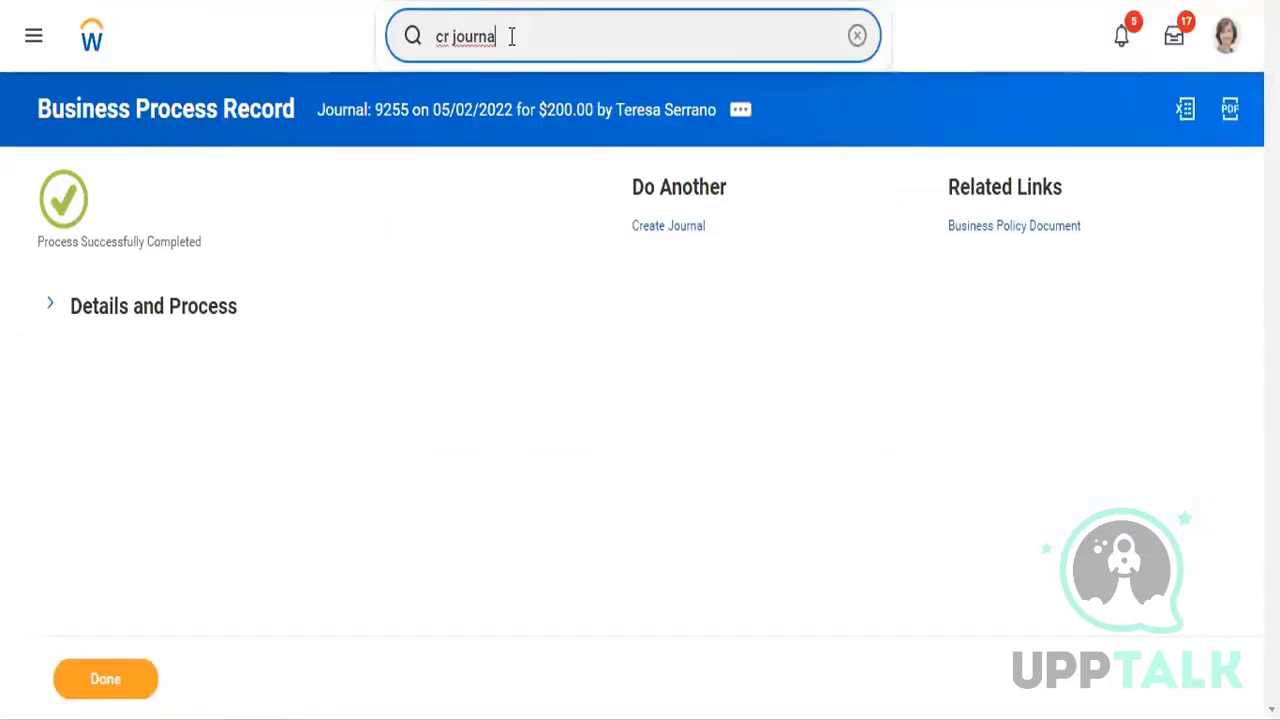
click(513, 119)
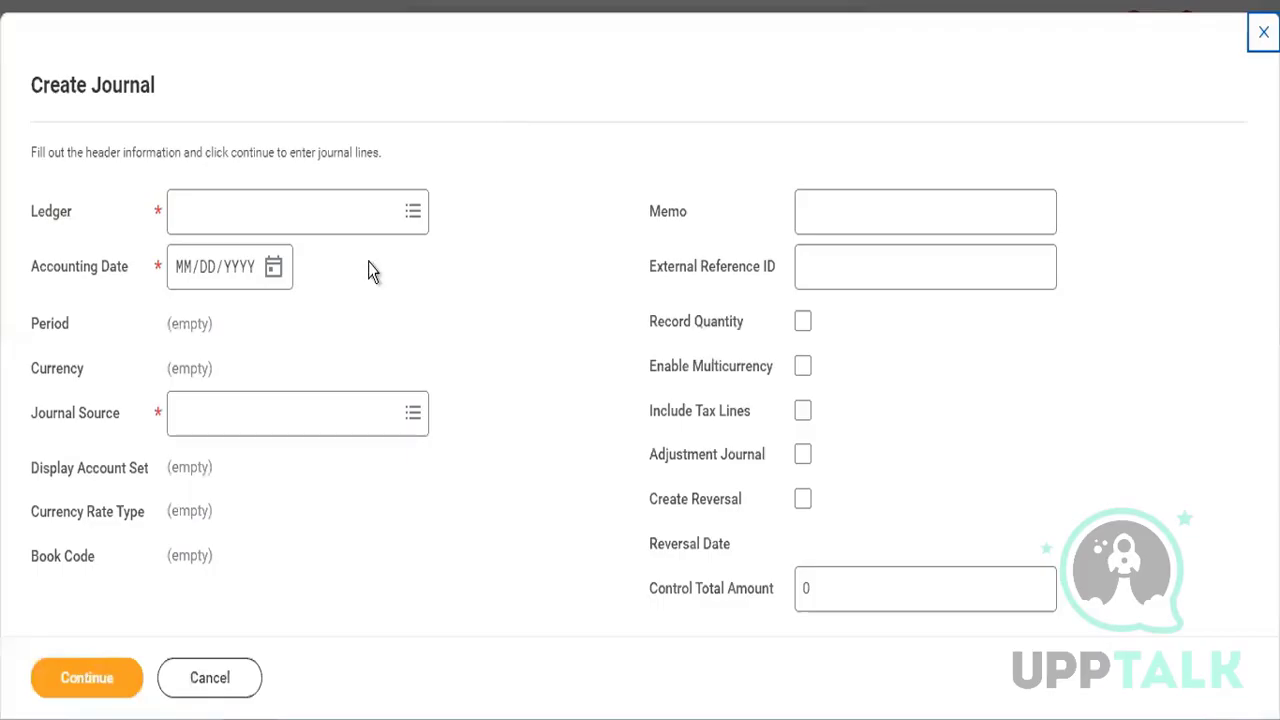
click(297, 230)
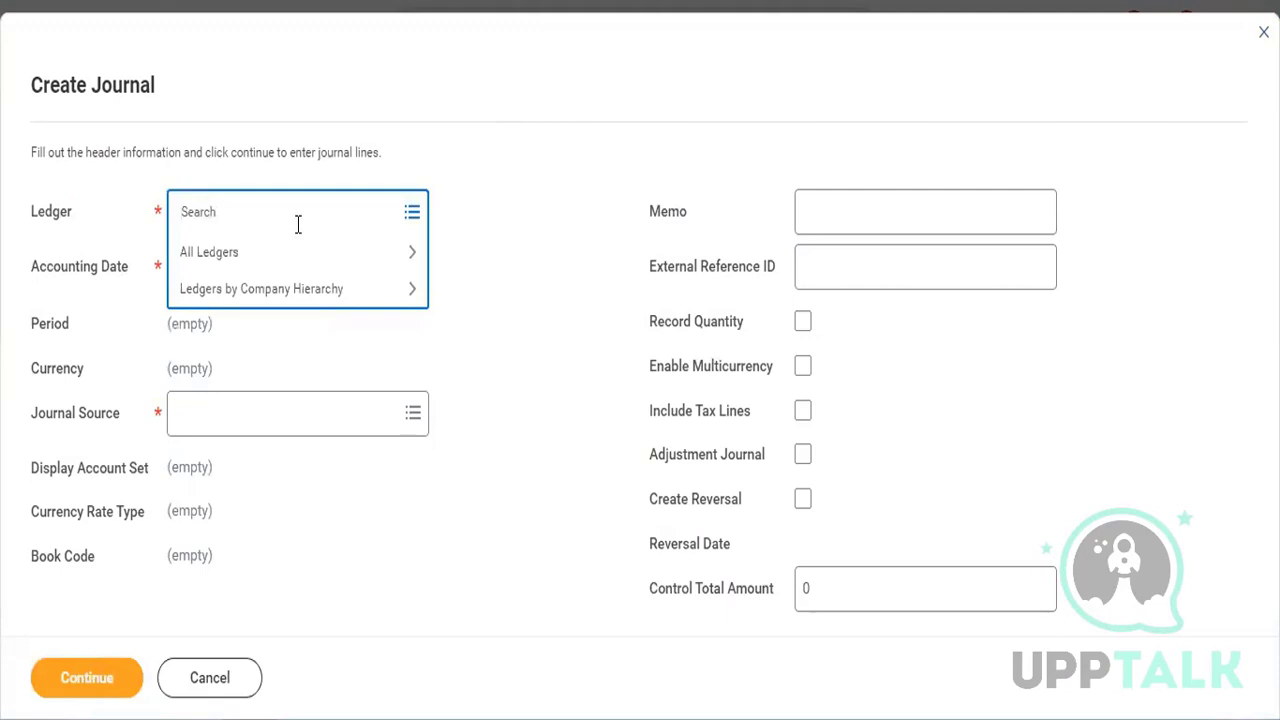
text(twitter)
key(Return)
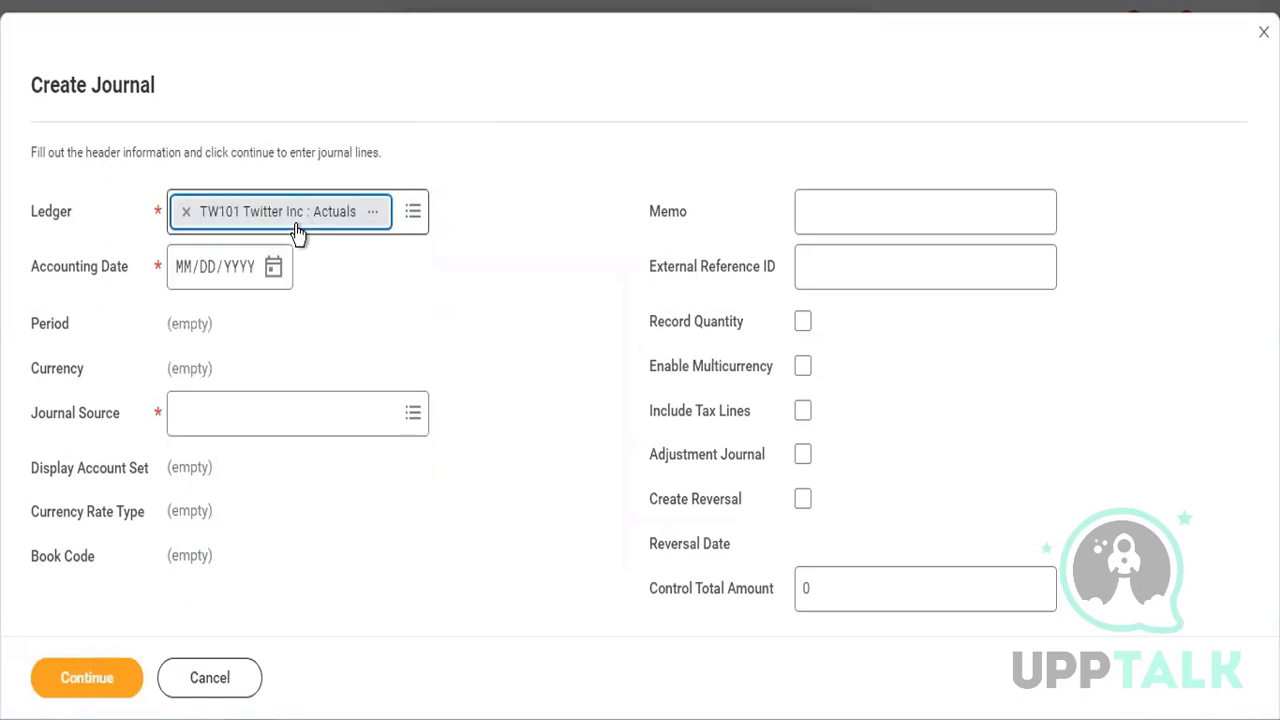
Set the journal's accounting date to 05/02/2022 and its source to Manual Journal
click(273, 267)
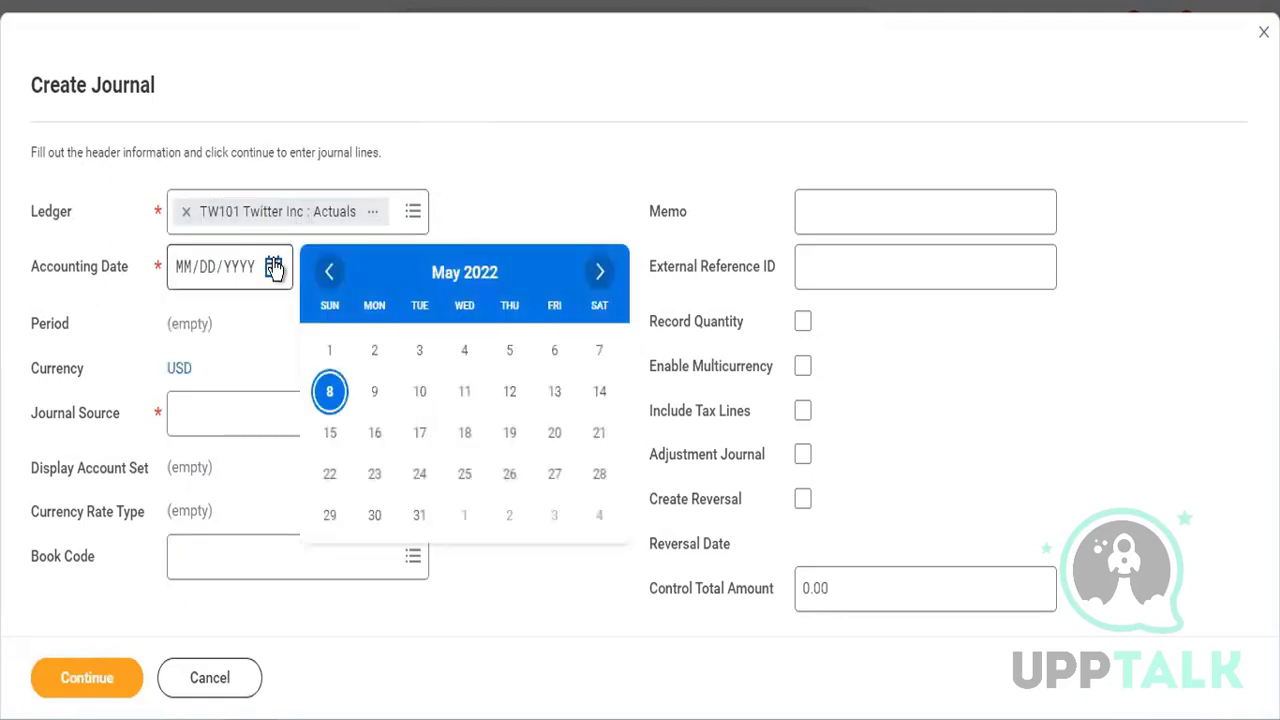
click(385, 356)
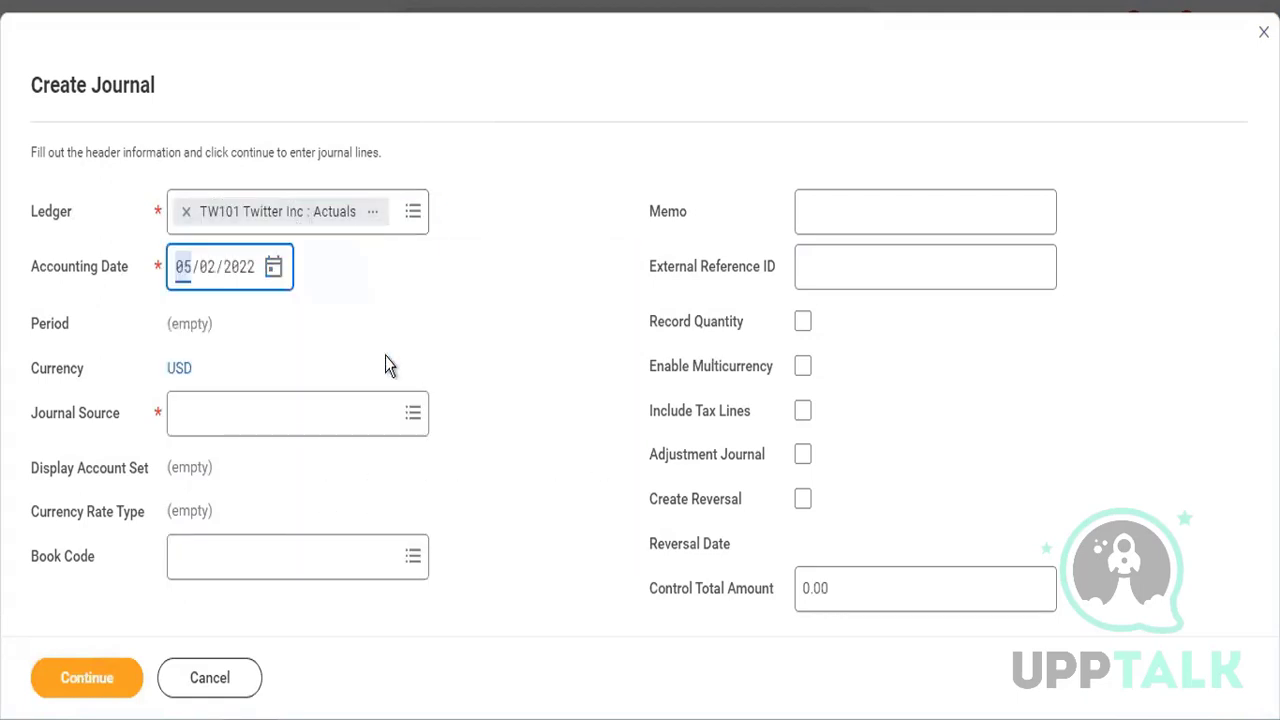
click(306, 406)
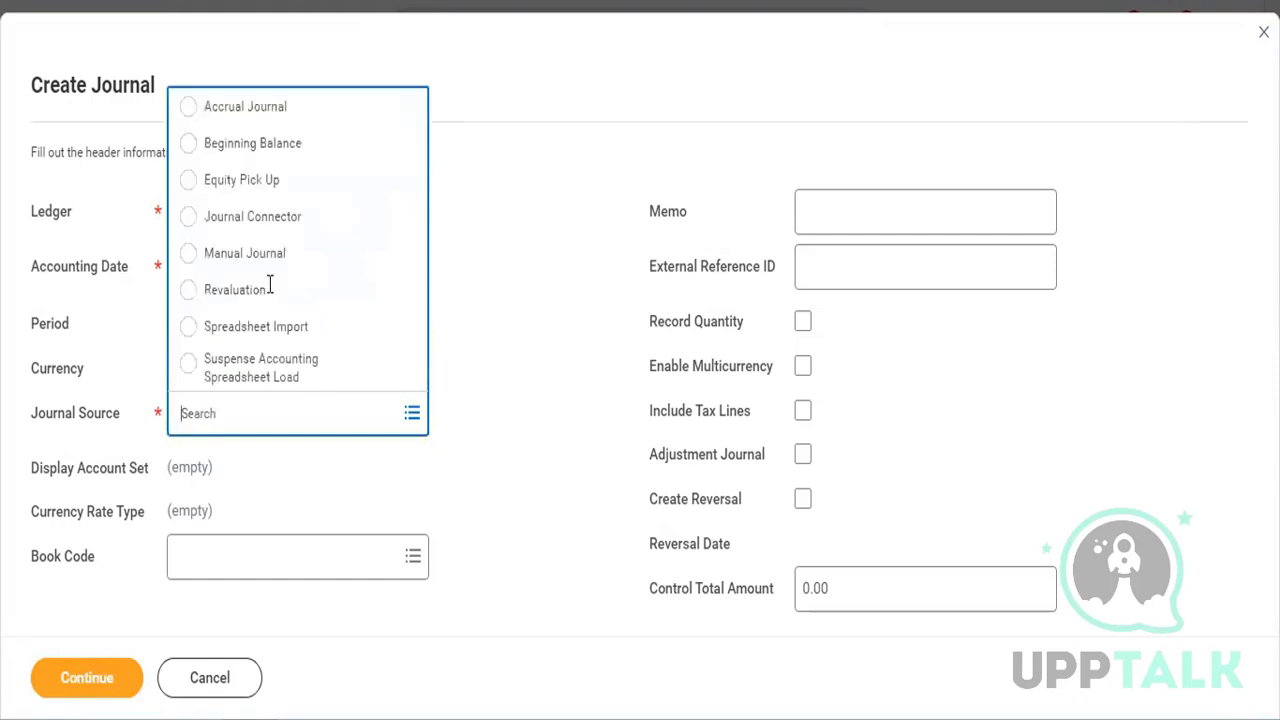
click(270, 263)
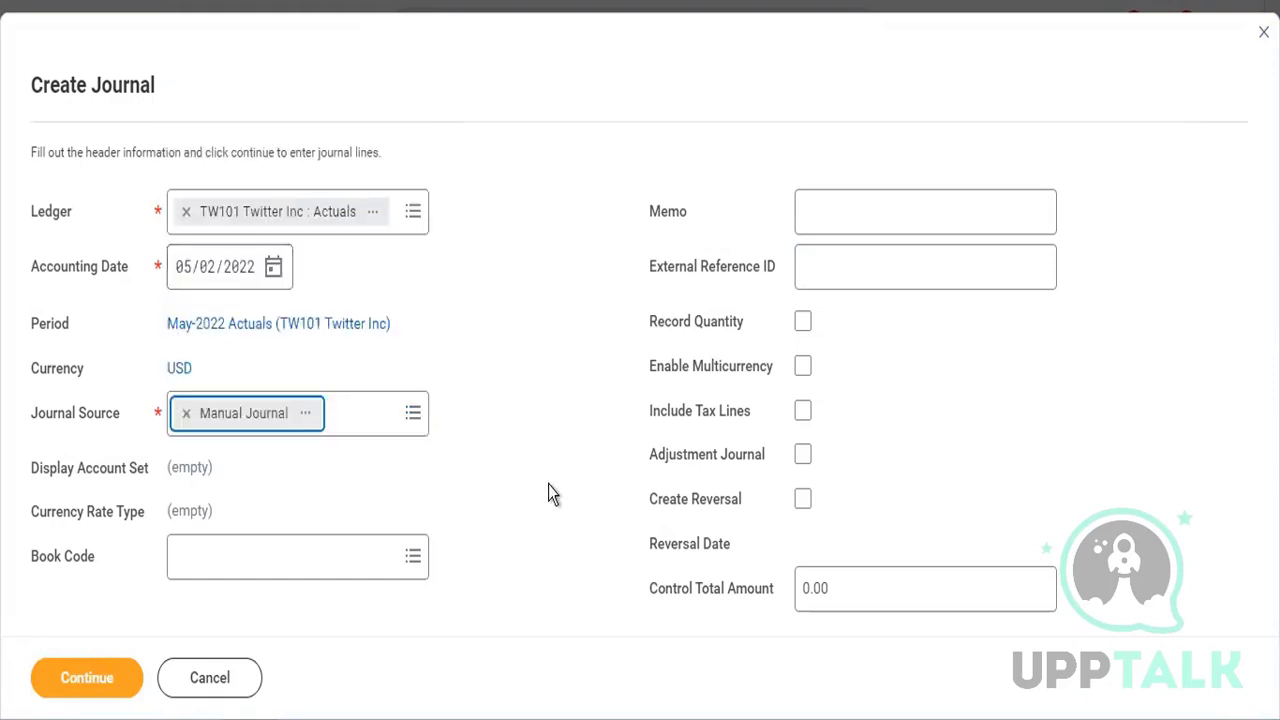
Enable multicurrency on the journal, keep the Current currency rate type and continue to the journal lines
click(803, 368)
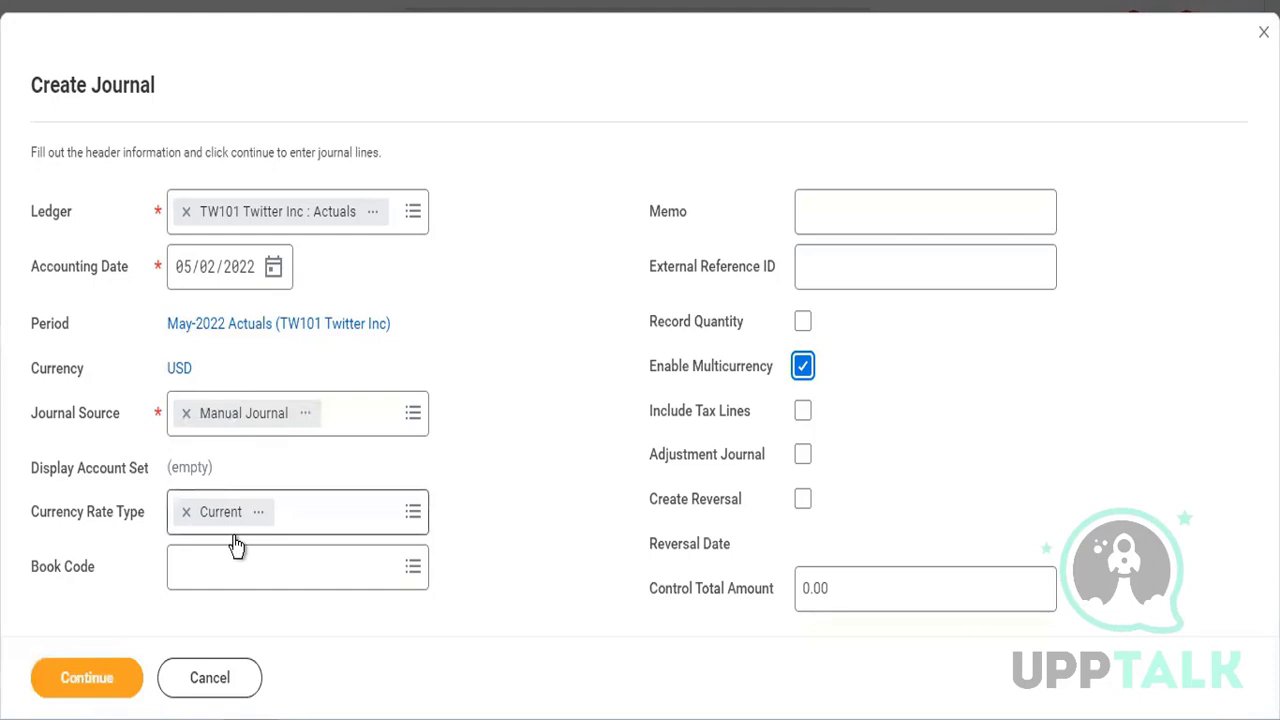
click(317, 502)
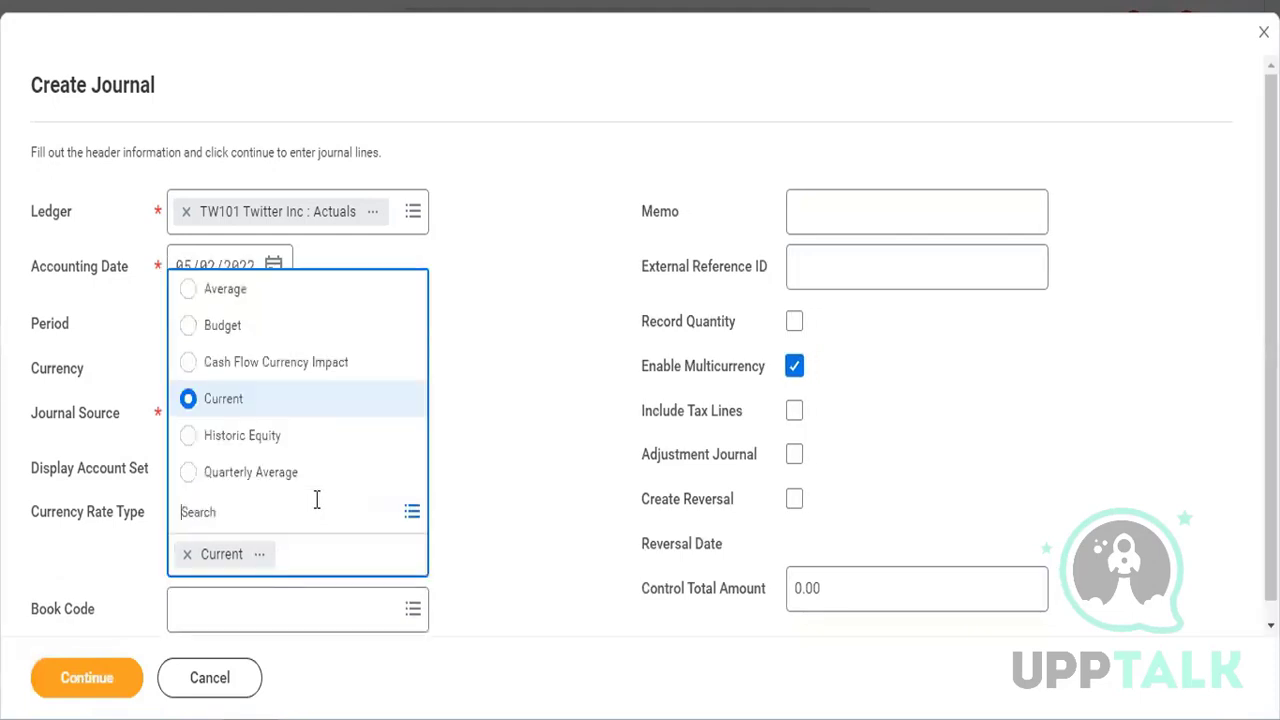
click(447, 470)
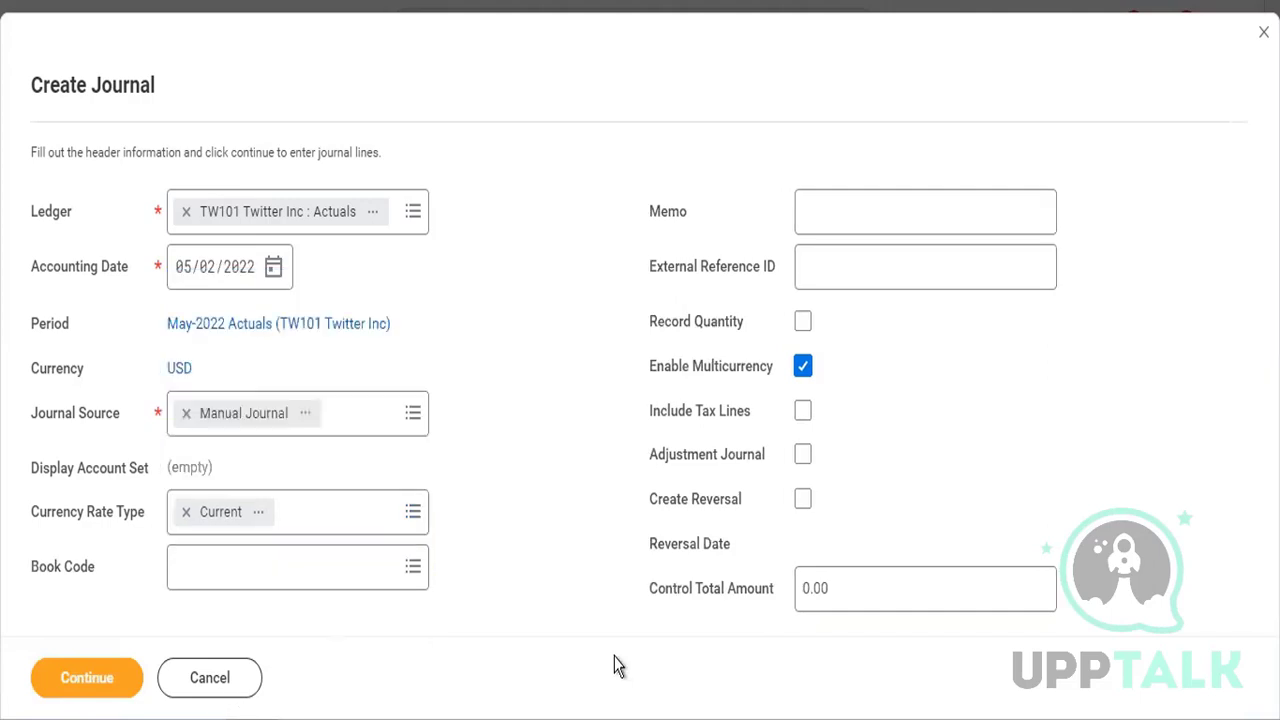
click(112, 678)
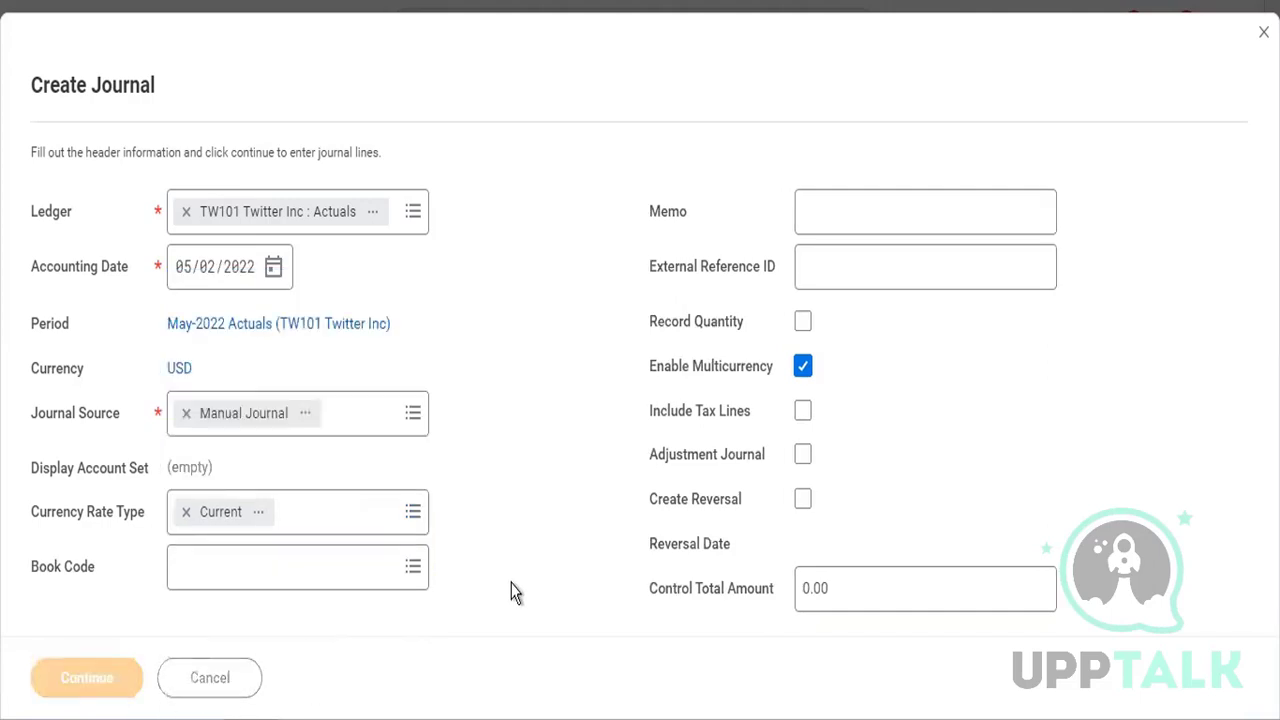
Assign ledger account 1000:Cash to the first journal line and 1205:Allowance for Doubtful Accounts to the second
scroll(510, 592, down, 6)
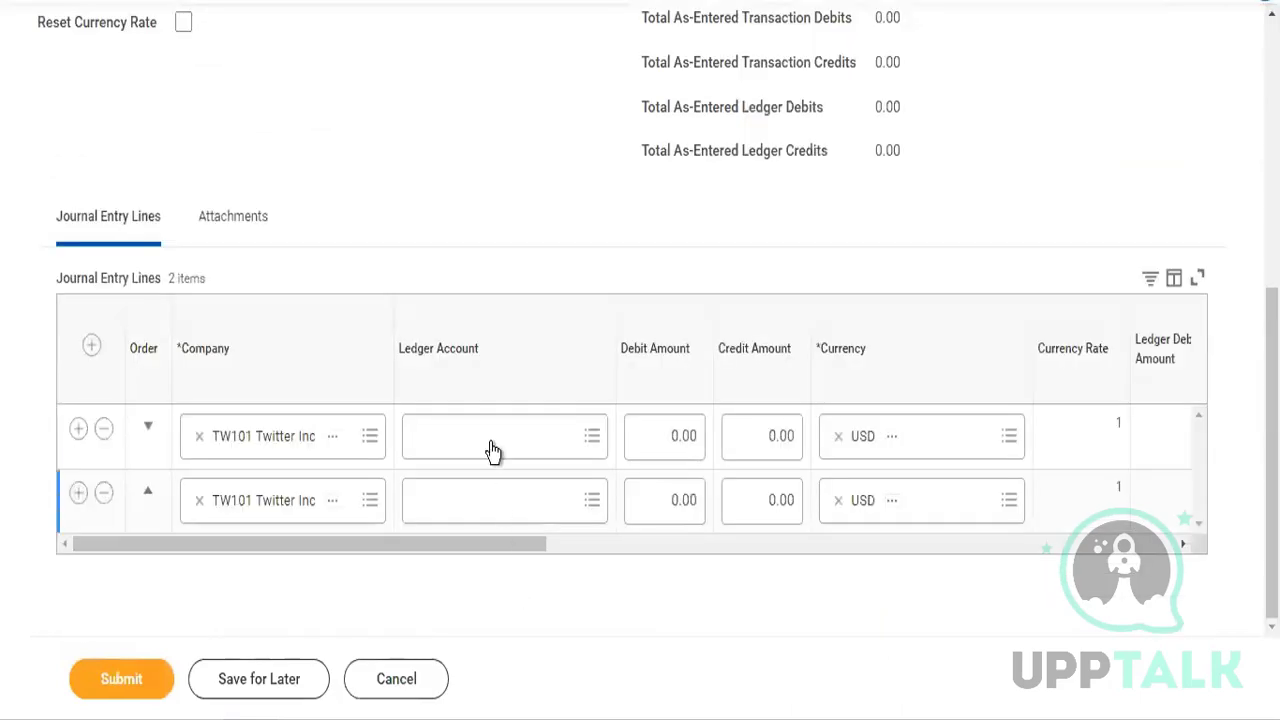
click(493, 452)
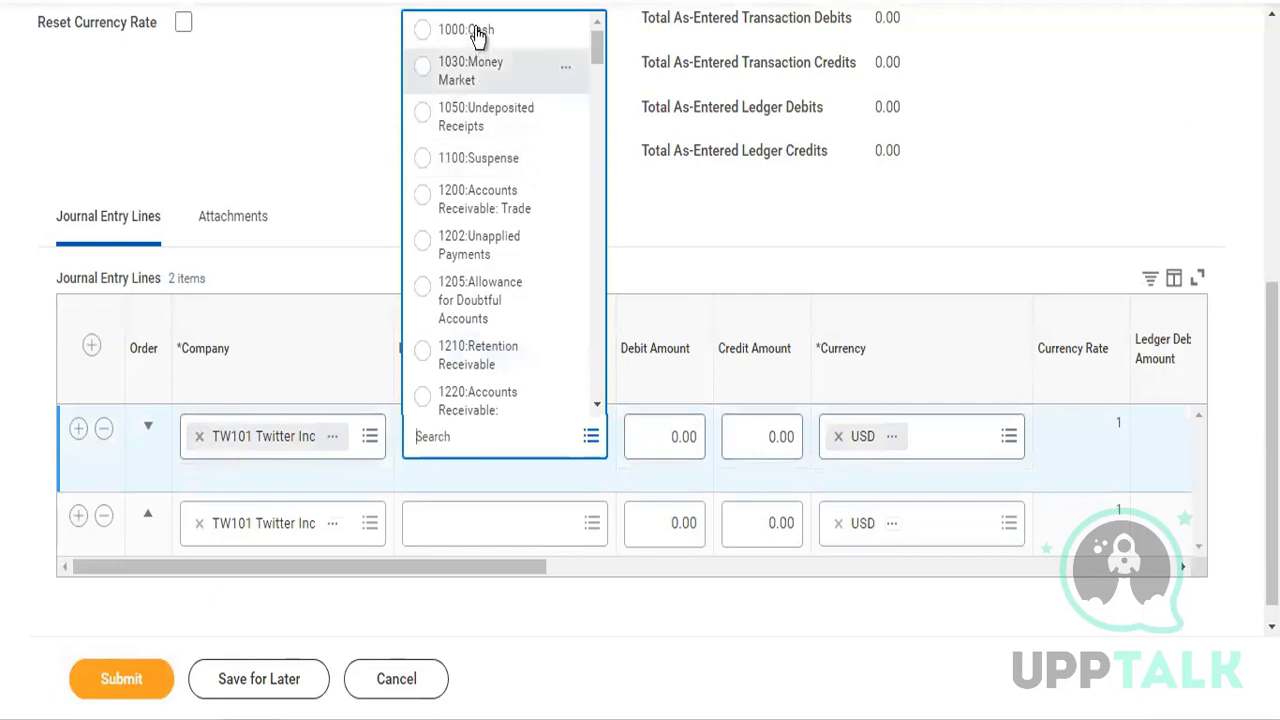
click(478, 32)
click(543, 524)
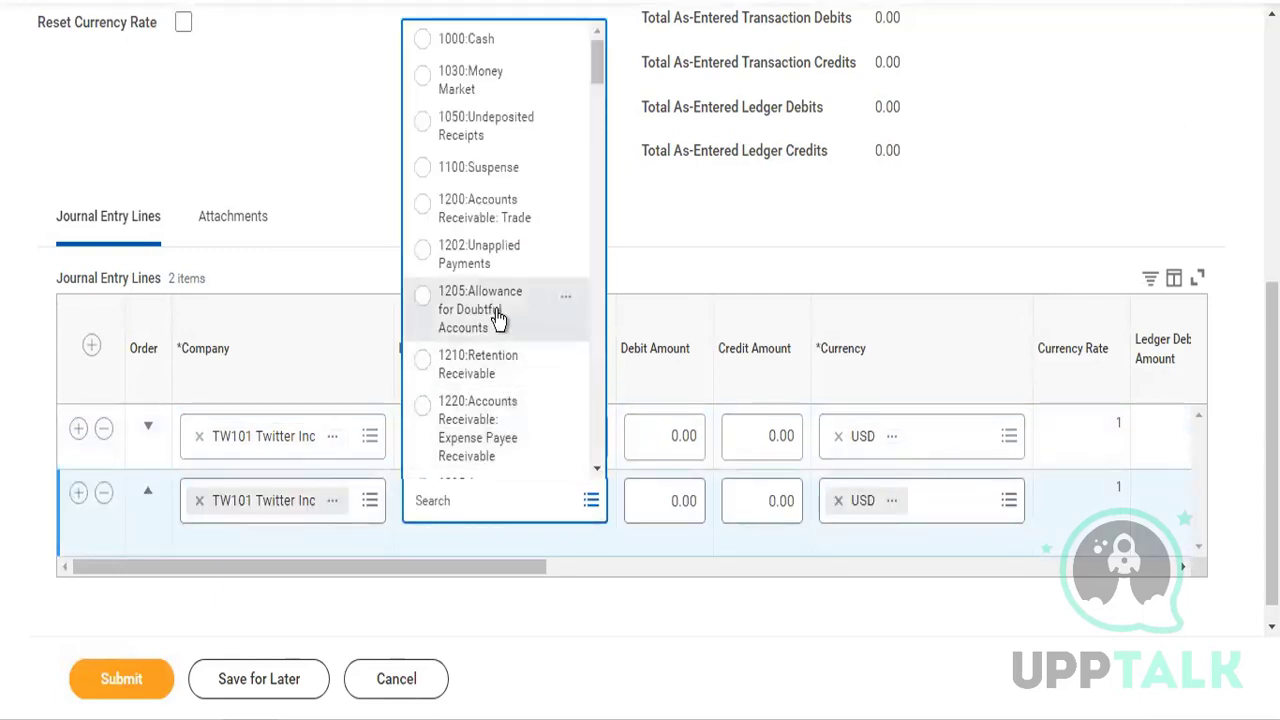
click(497, 318)
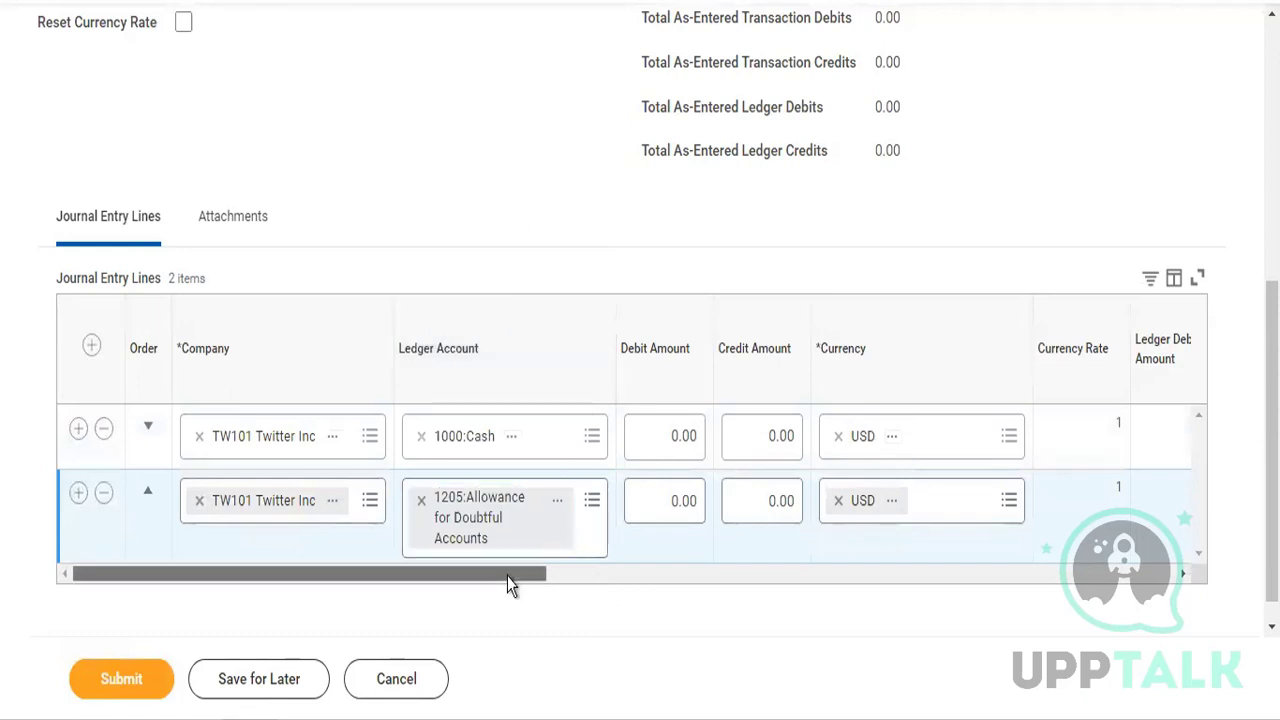
Change the currency of both journal entry lines to GBP
drag(507, 576, 643, 566)
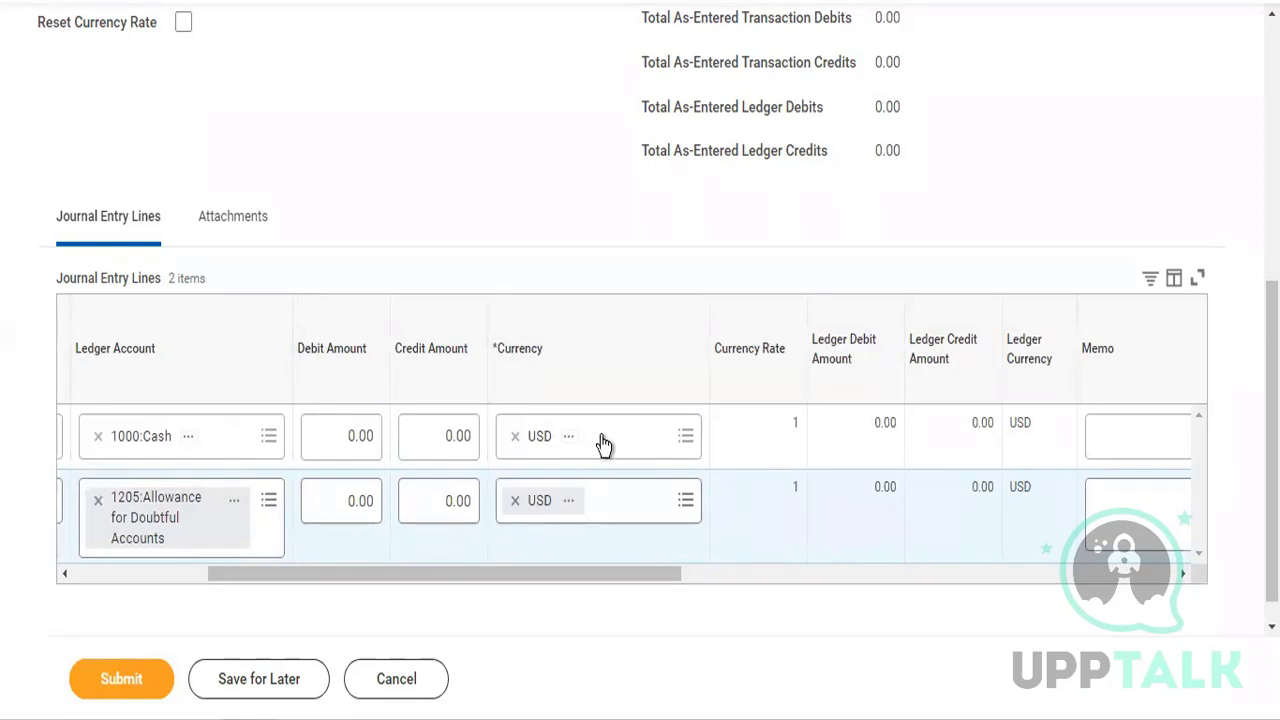
click(604, 445)
text(GBp)
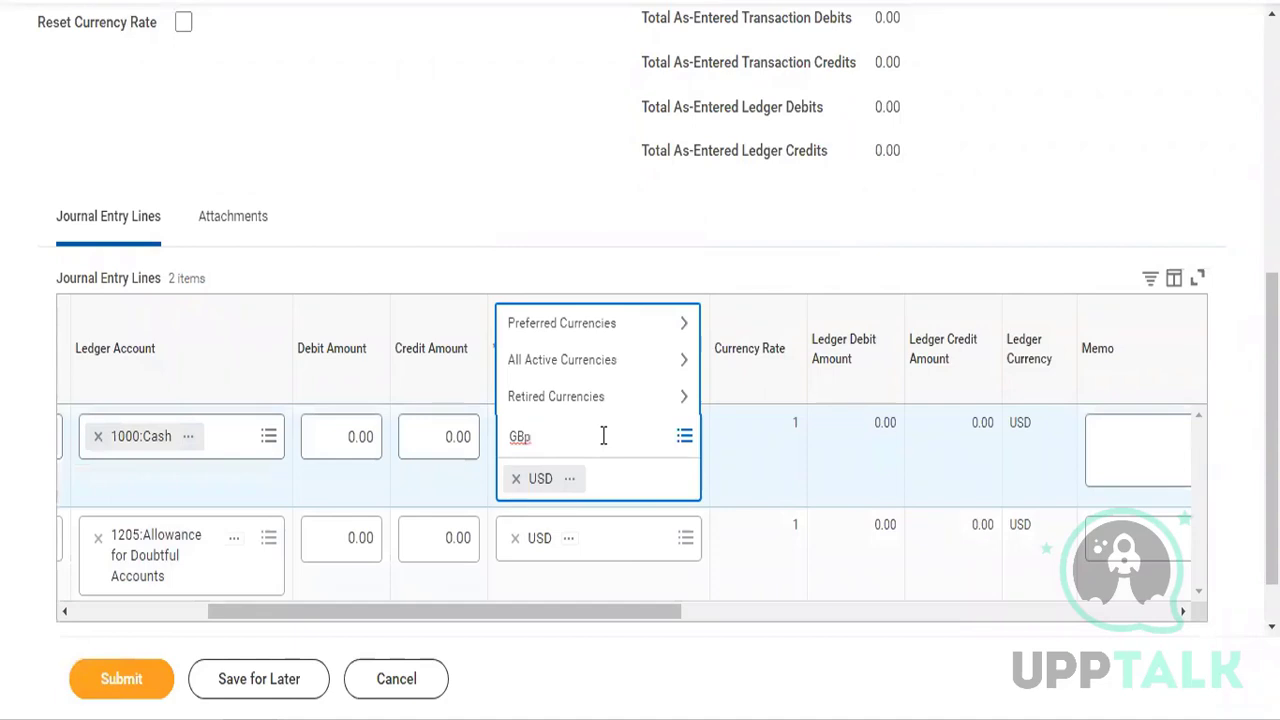
key(Return)
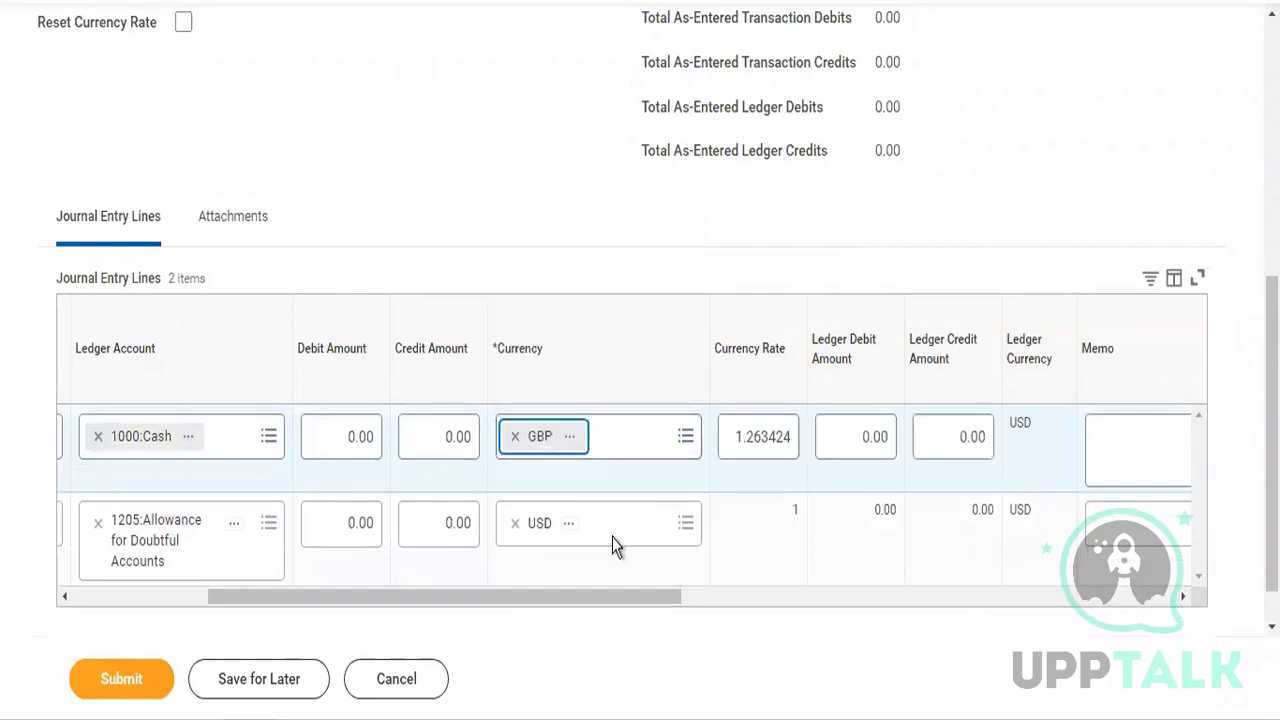
click(613, 538)
text(GBp)
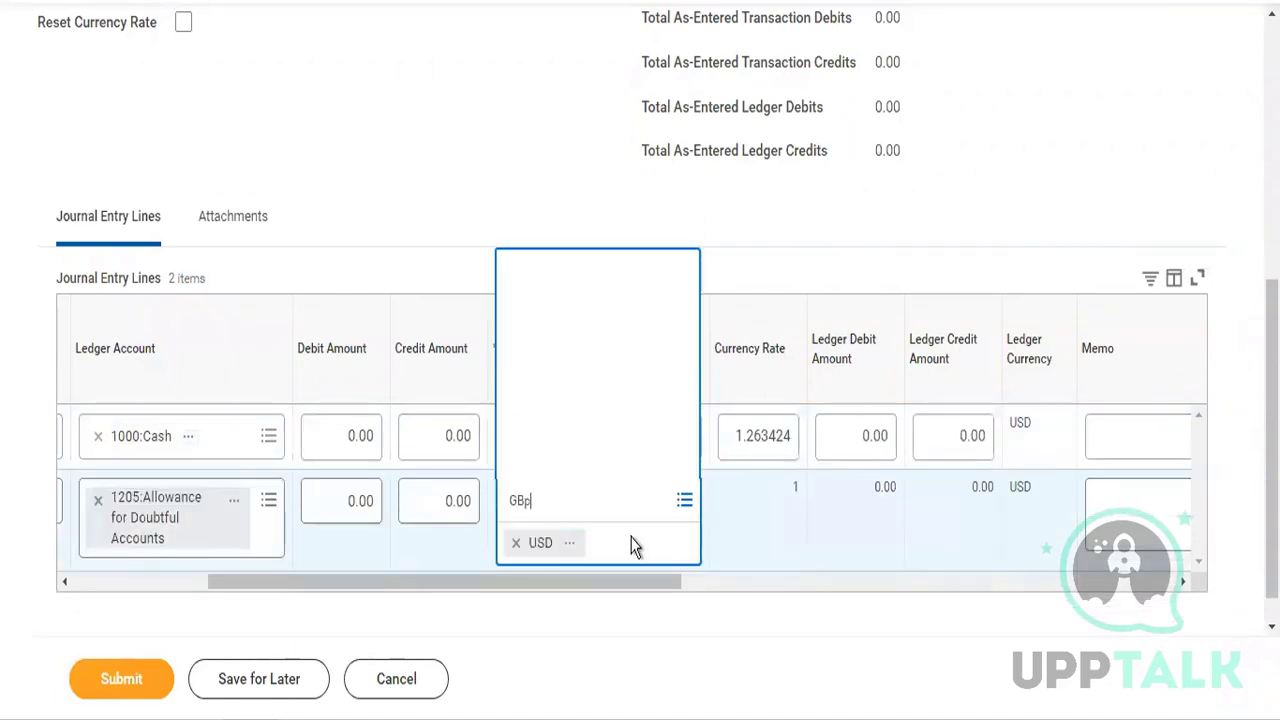
key(Return)
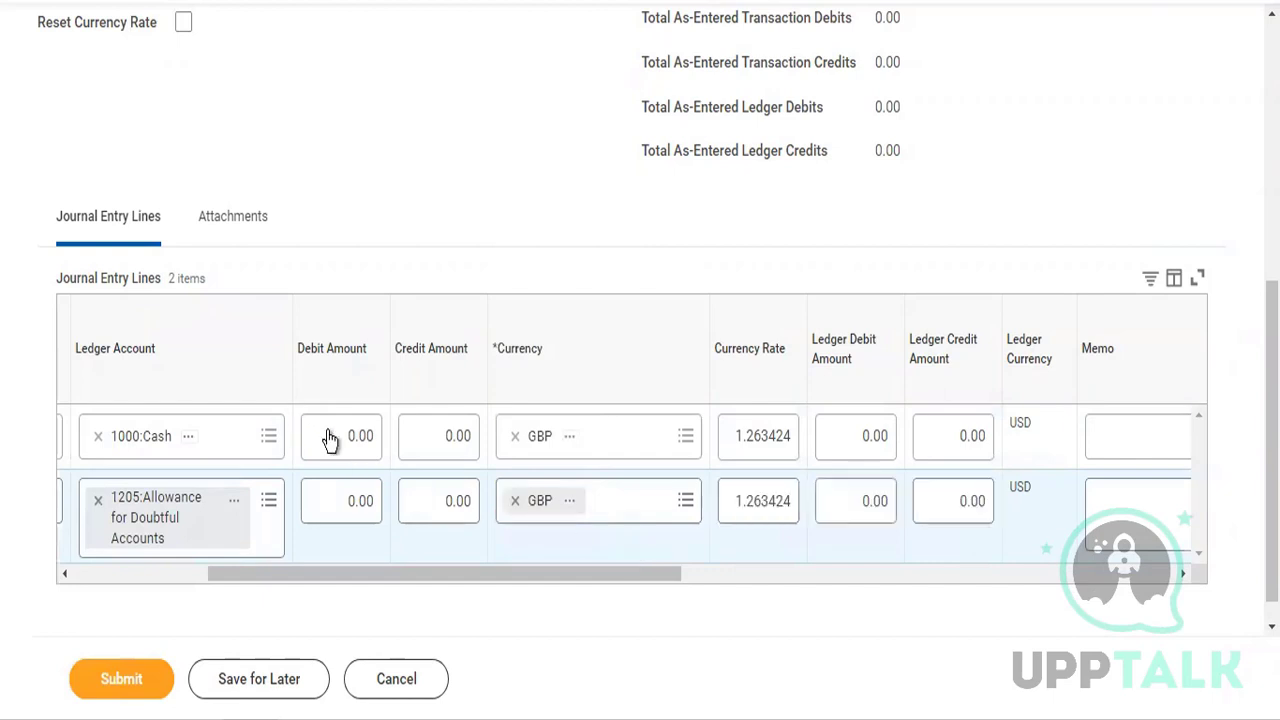
Enter a debit of 1000 on the Cash line and a credit of 1000 on the Allowance for Doubtful Accounts line
click(330, 438)
text(1000)
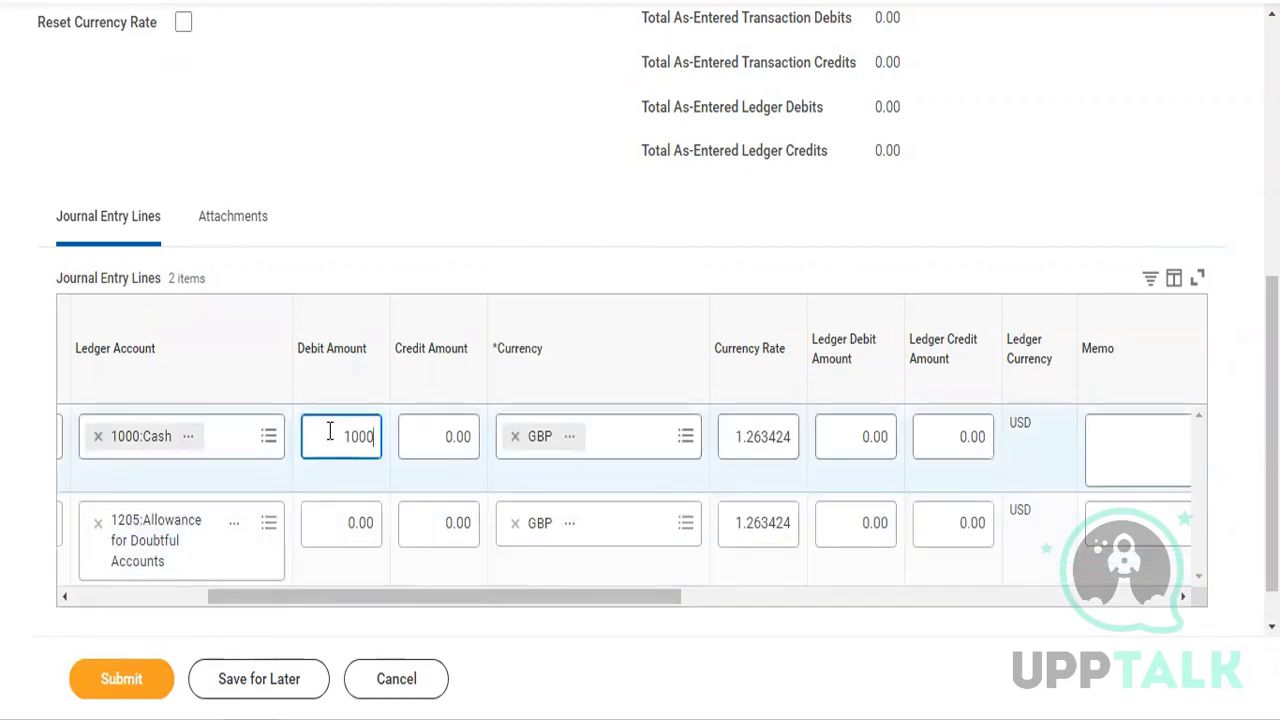
click(456, 521)
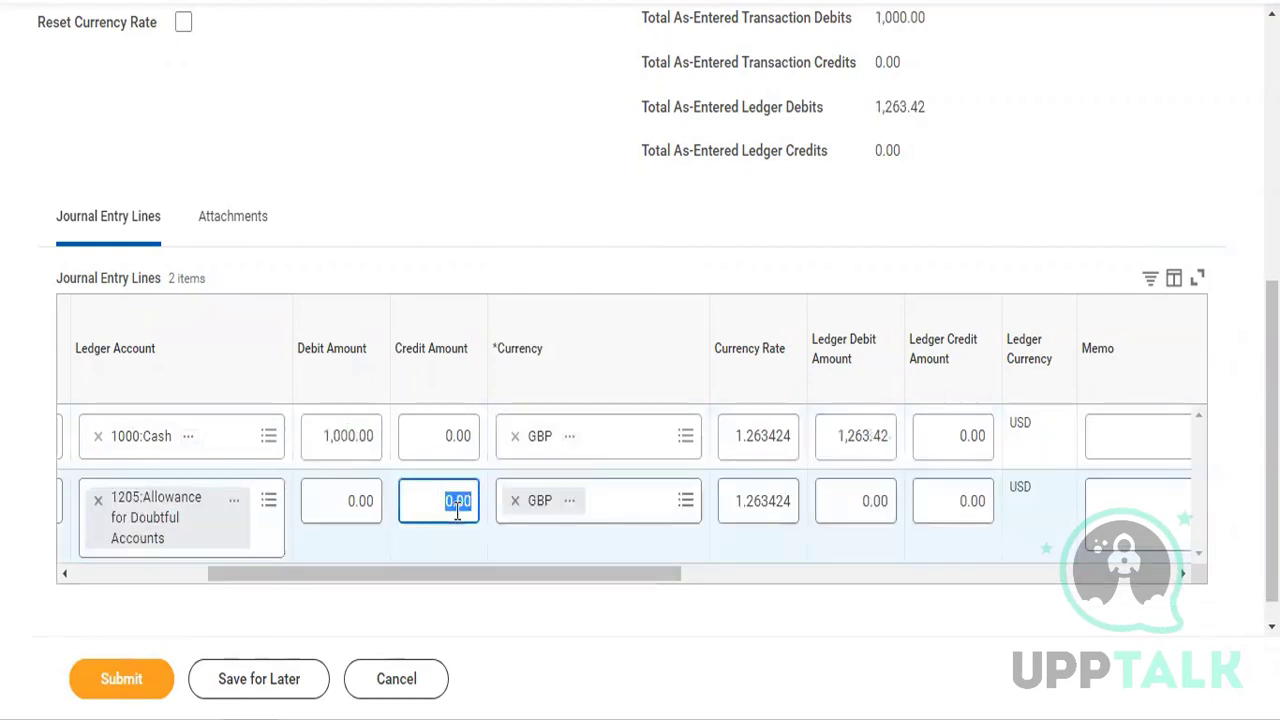
text(1000)
key(Tab)
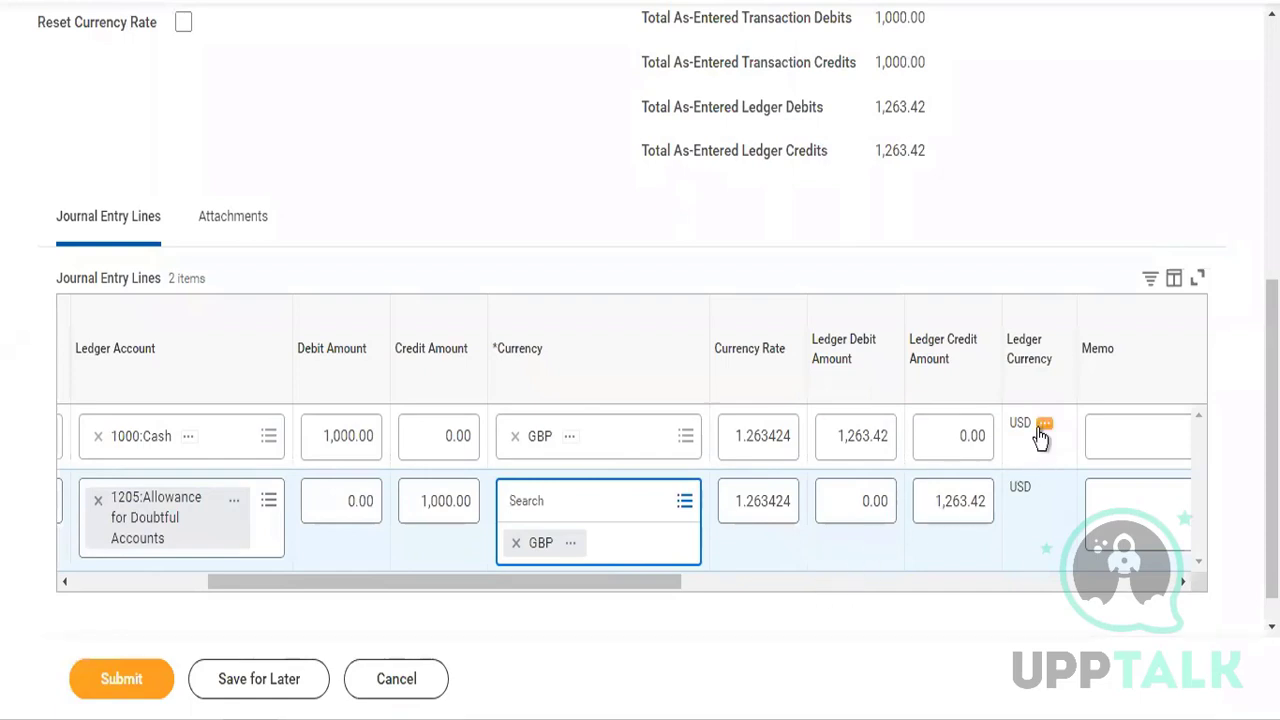
click(1040, 436)
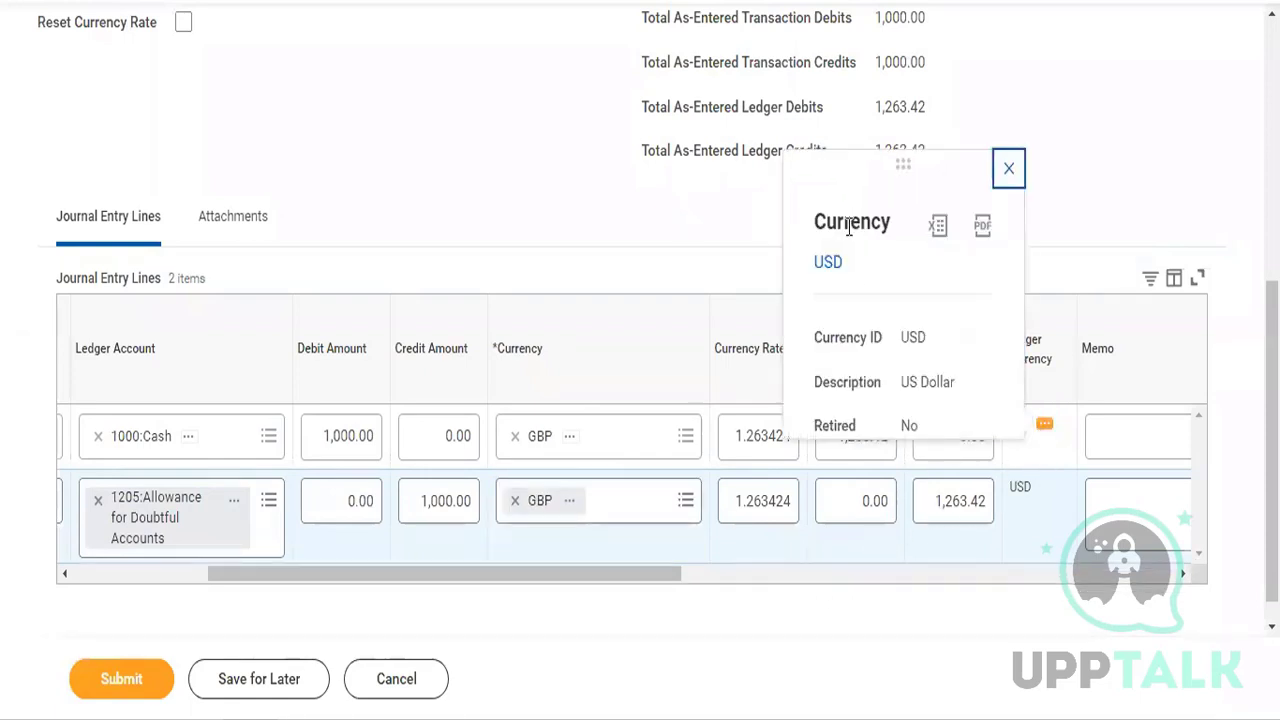
click(681, 214)
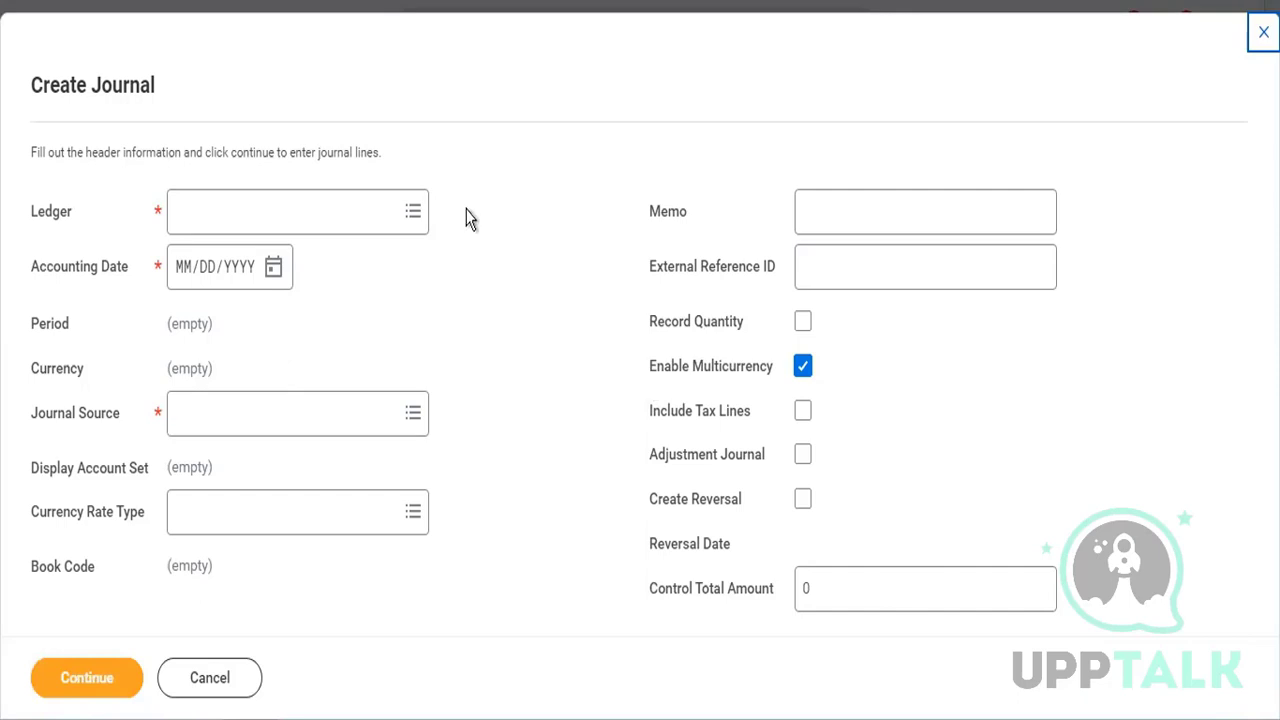
Set the new journal's ledger to TW101 Twitter Inc : Actuals and its accounting date to 05/02/2022
click(374, 212)
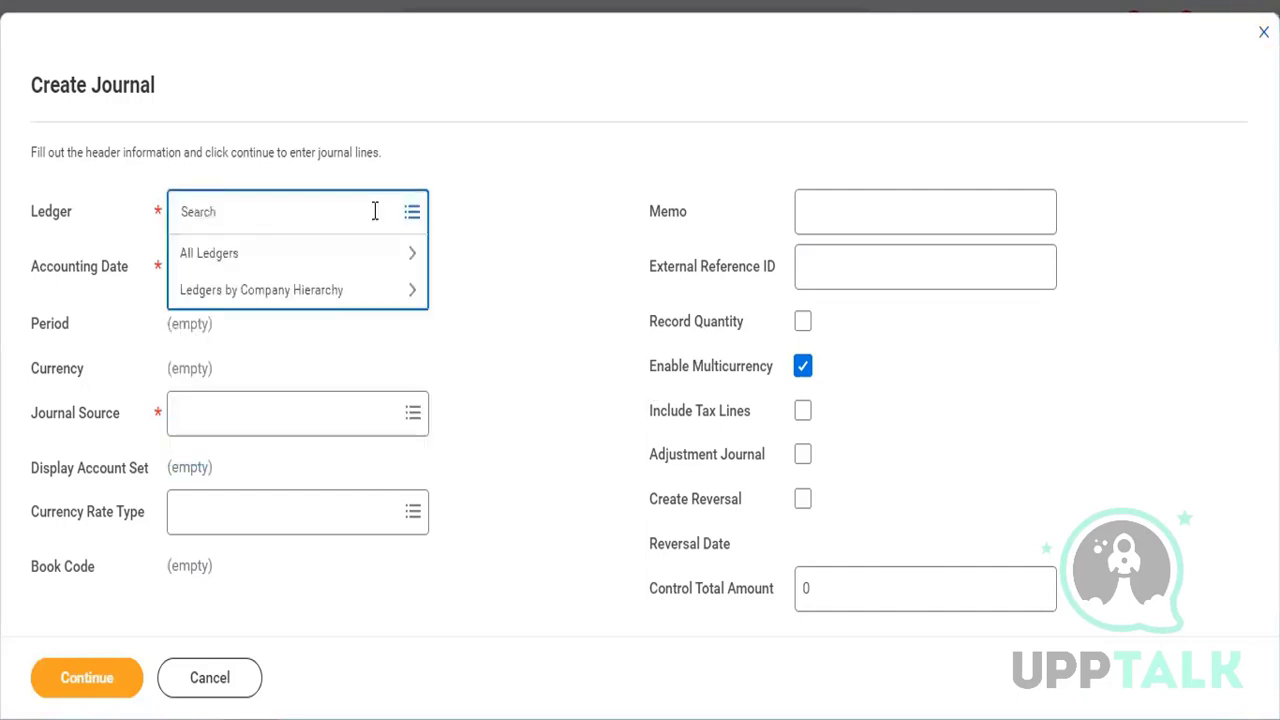
text(4)
key(BackSpace)
text(twitter)
key(Return)
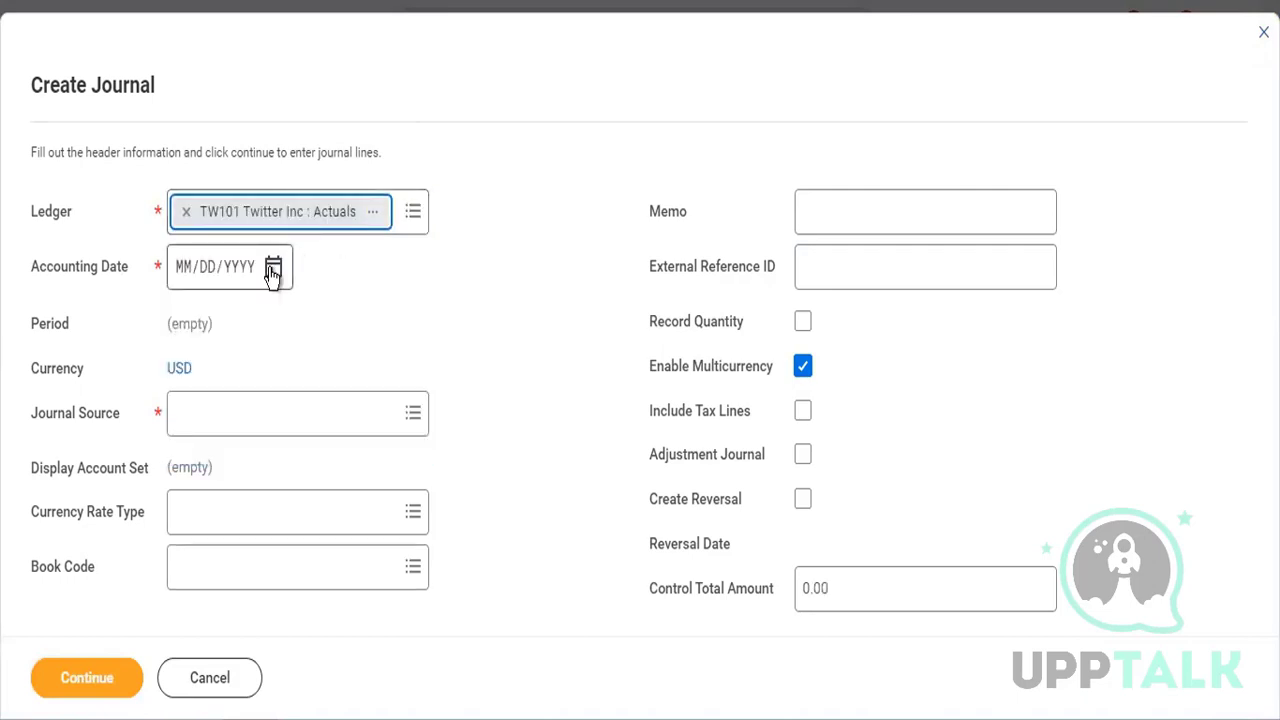
click(272, 270)
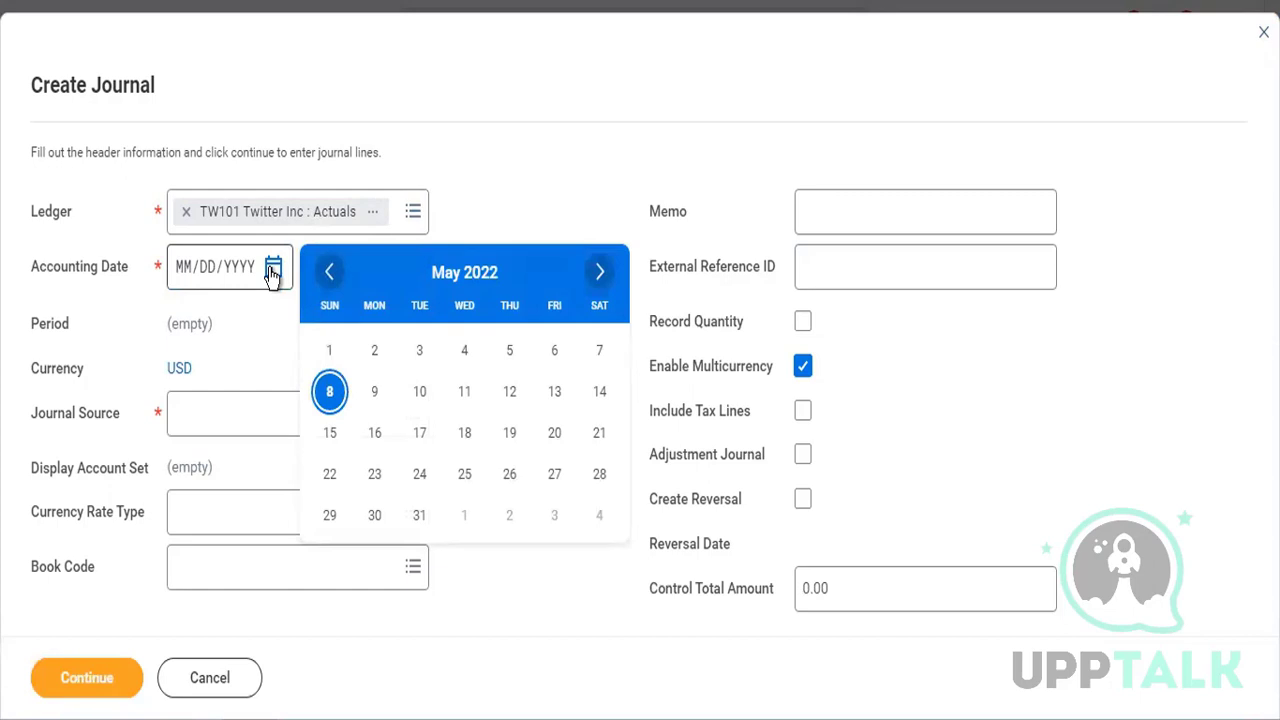
click(374, 347)
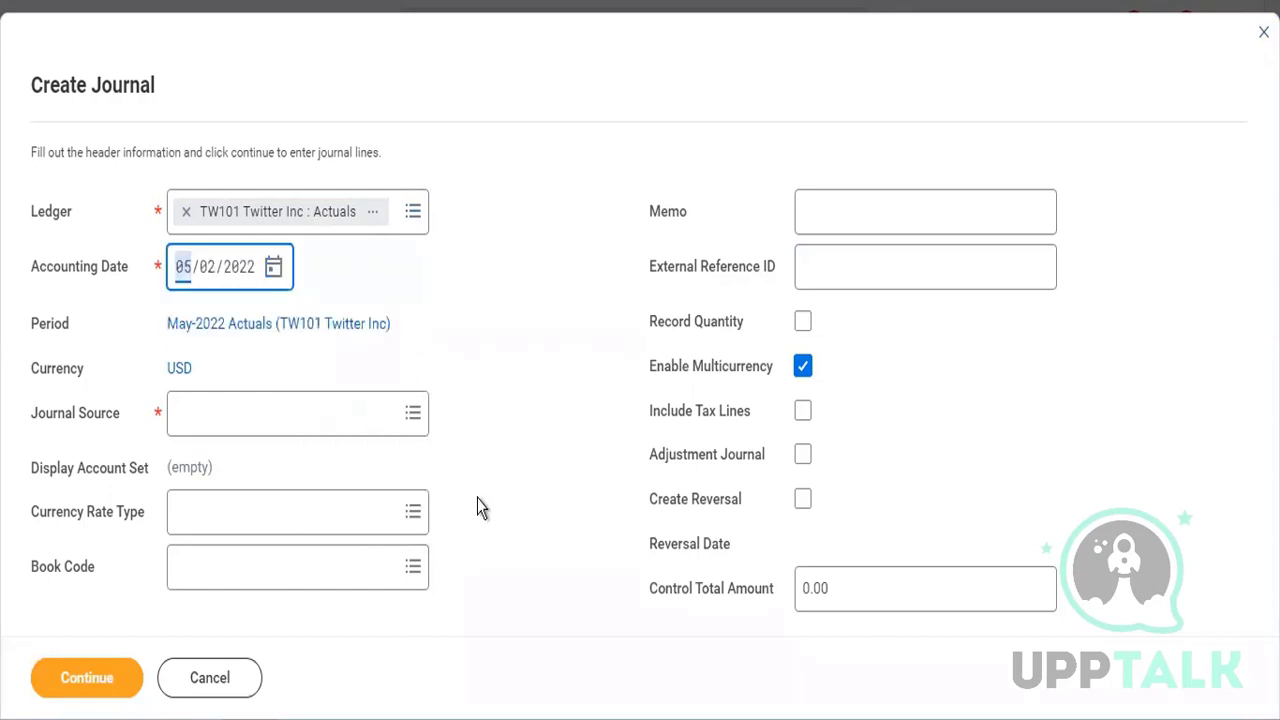
Choose Manual Journal as the journal source and continue to the journal lines
click(347, 433)
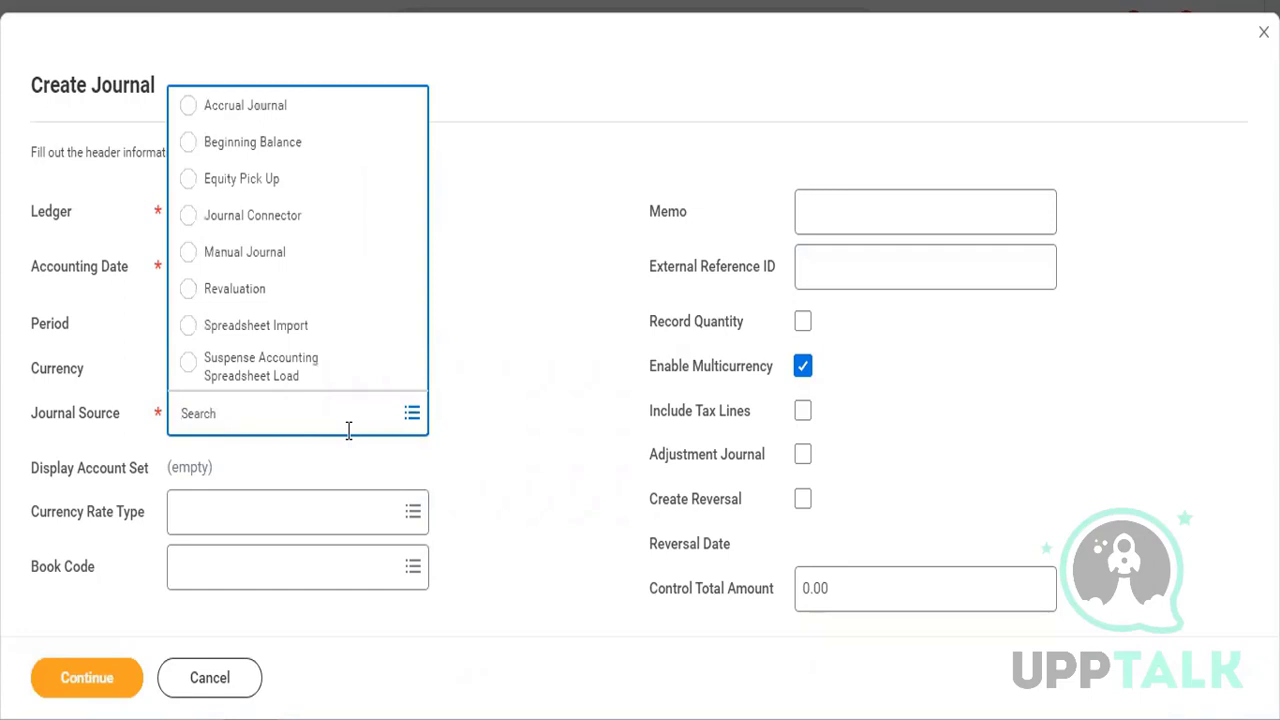
click(286, 252)
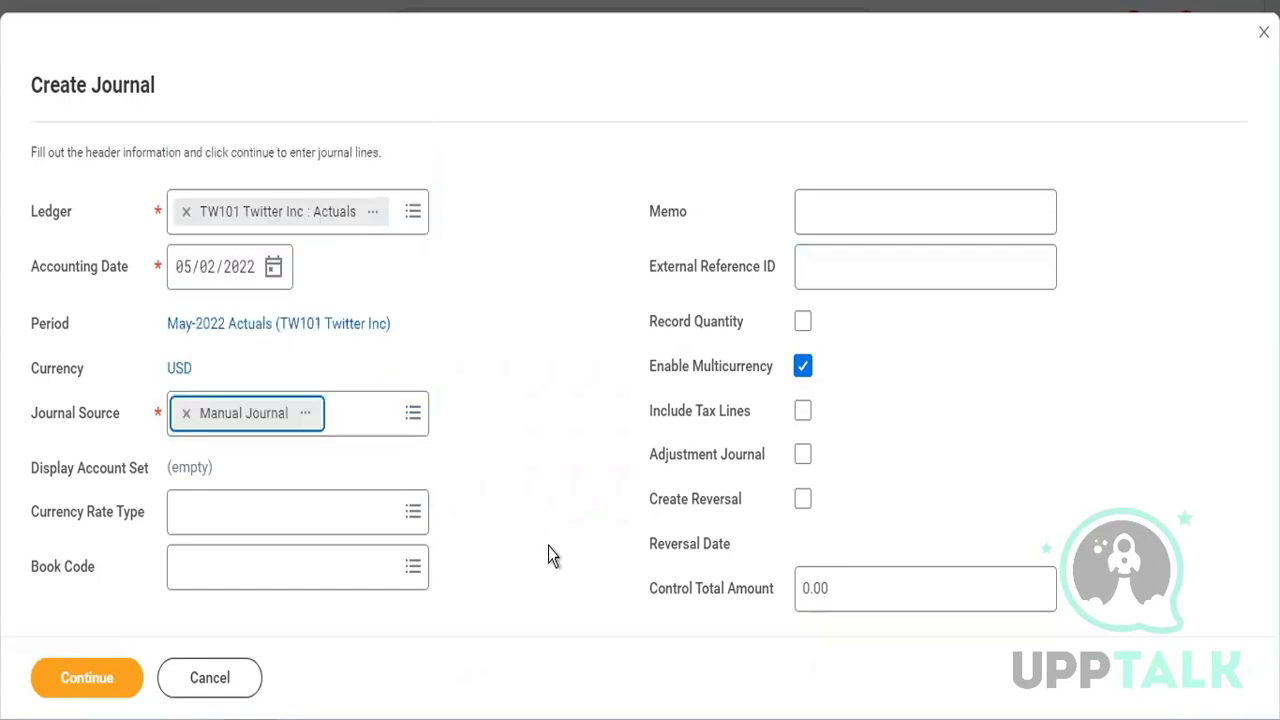
click(92, 677)
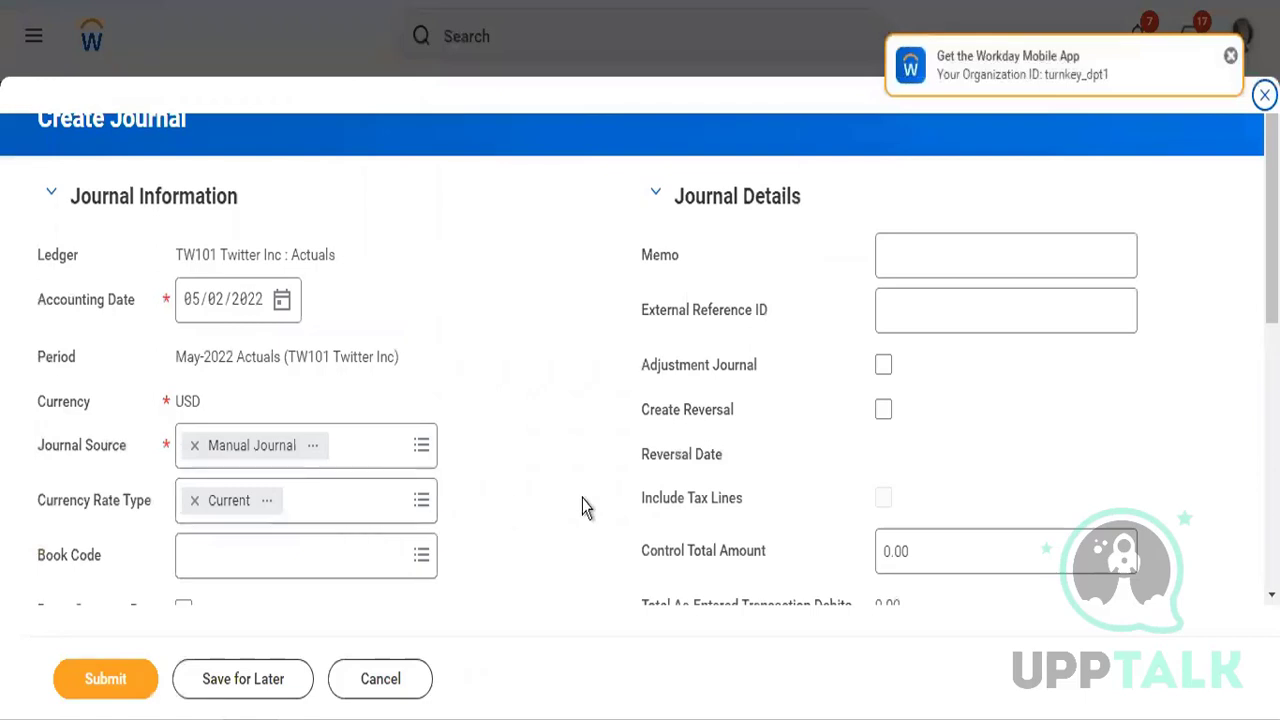
Open the ledger account choices for the first journal entry line
scroll(584, 507, down, 3)
scroll(584, 507, down, 3)
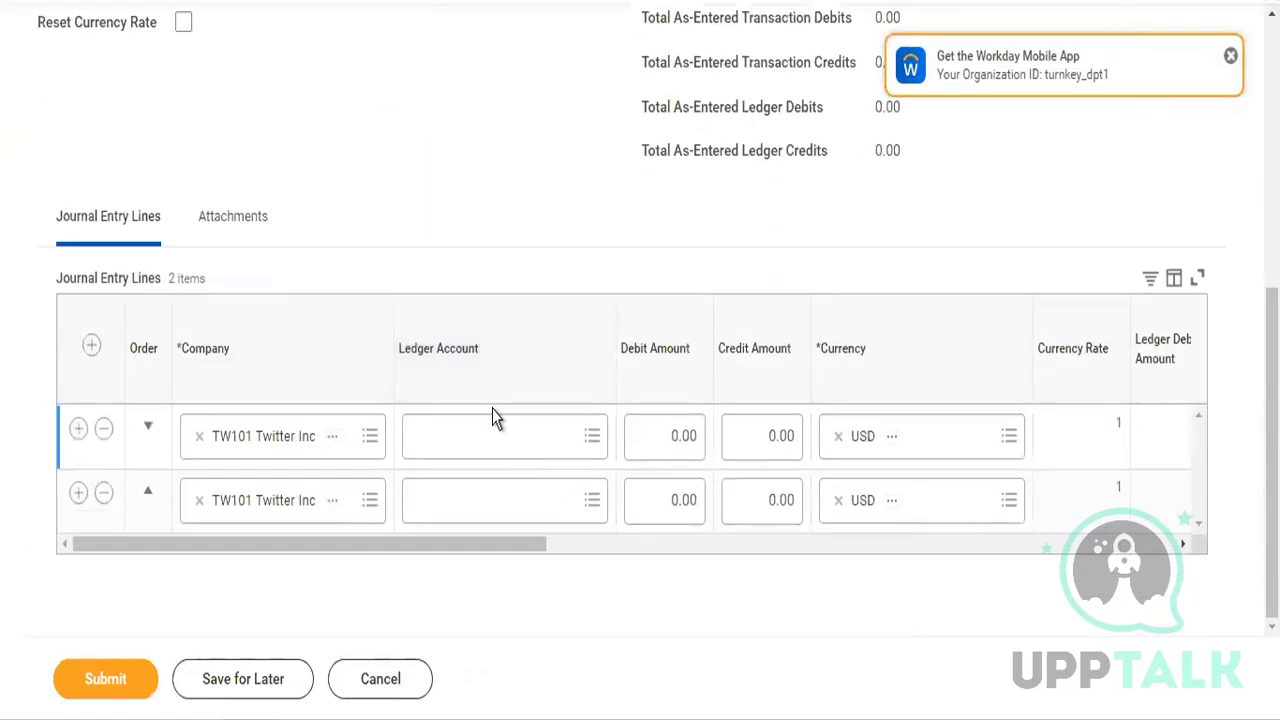
click(491, 431)
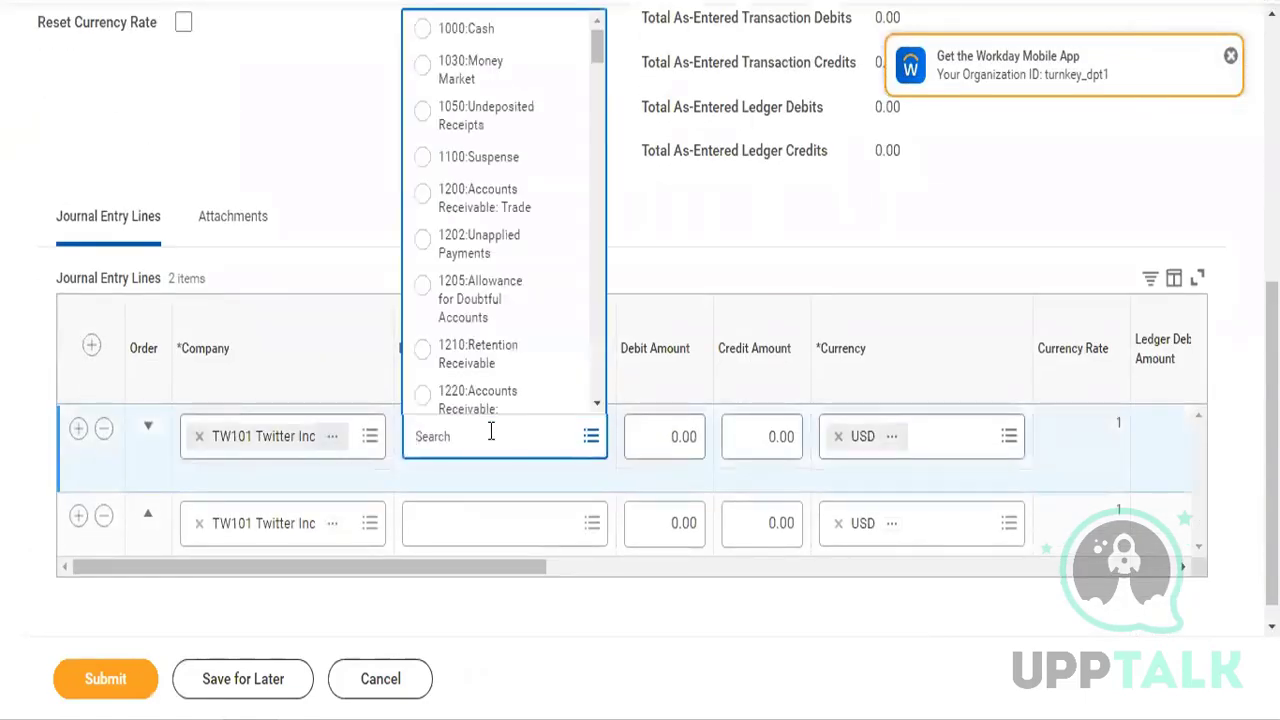
Assign ledger account 1000:Cash to the first journal line and set its debit amount to 1,000
text(1000)
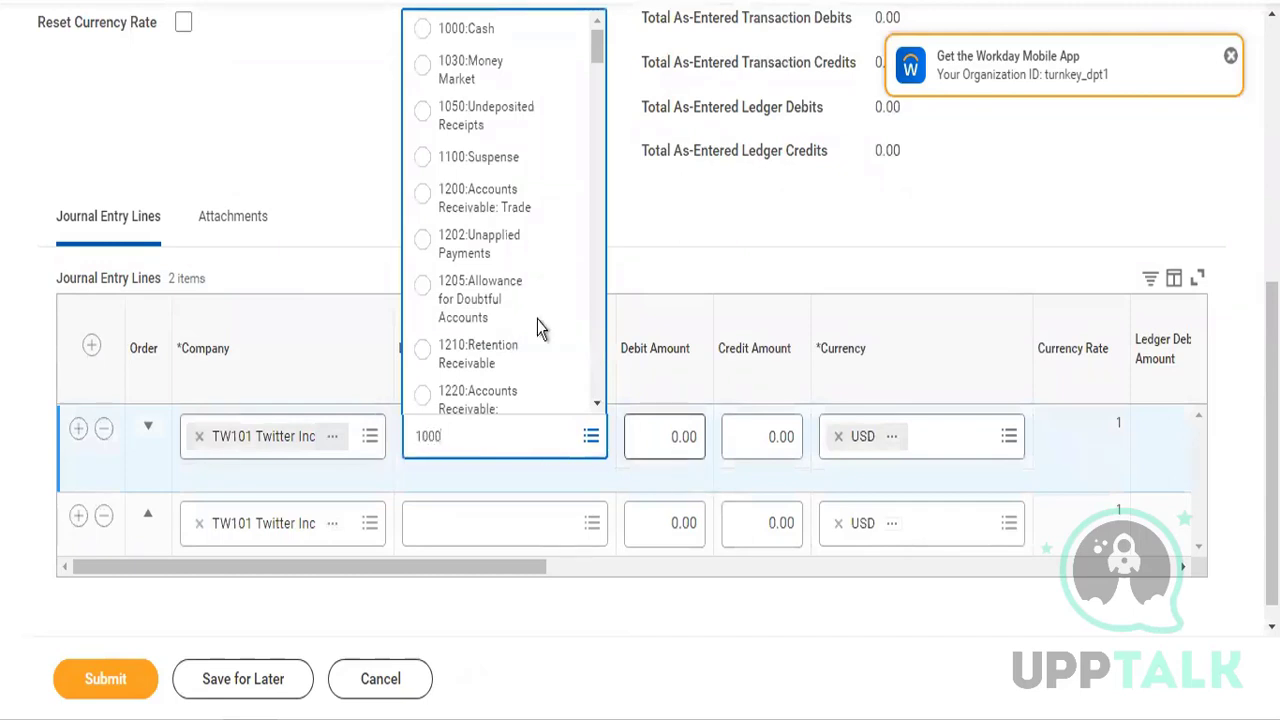
click(470, 30)
click(684, 447)
double_click(684, 447)
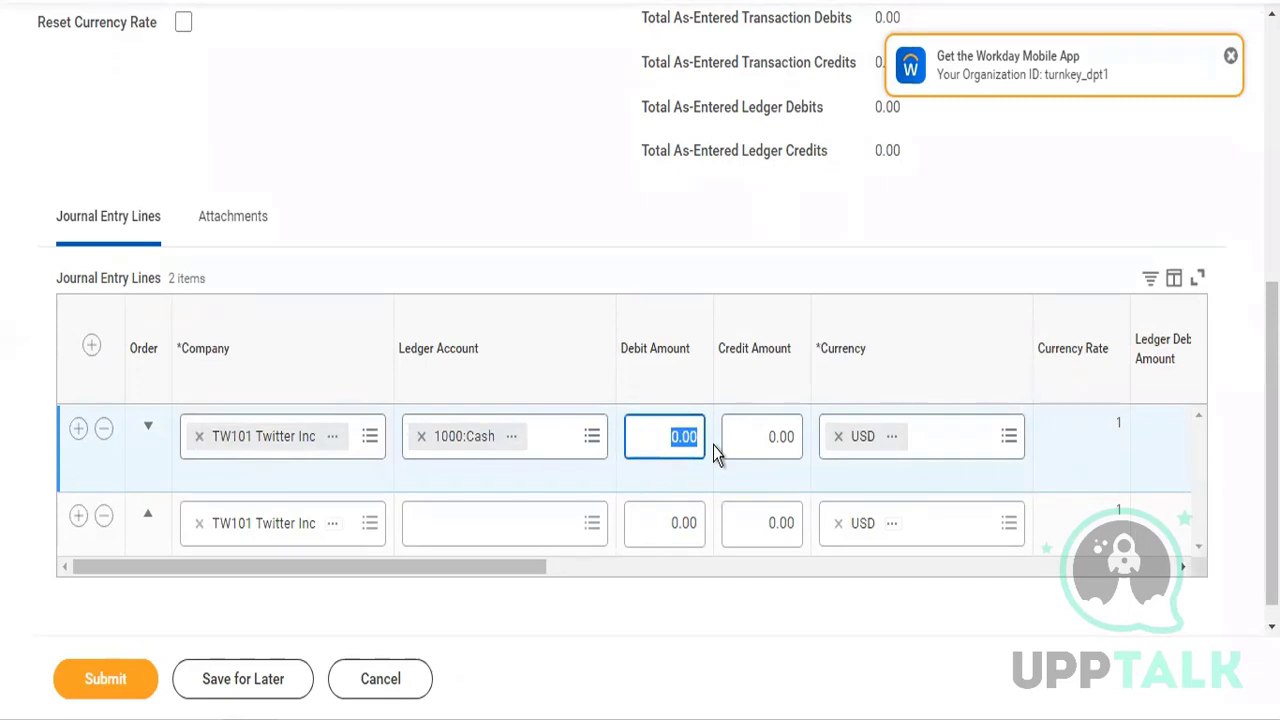
text(0000)
key(BackSpace)
key(Tab)
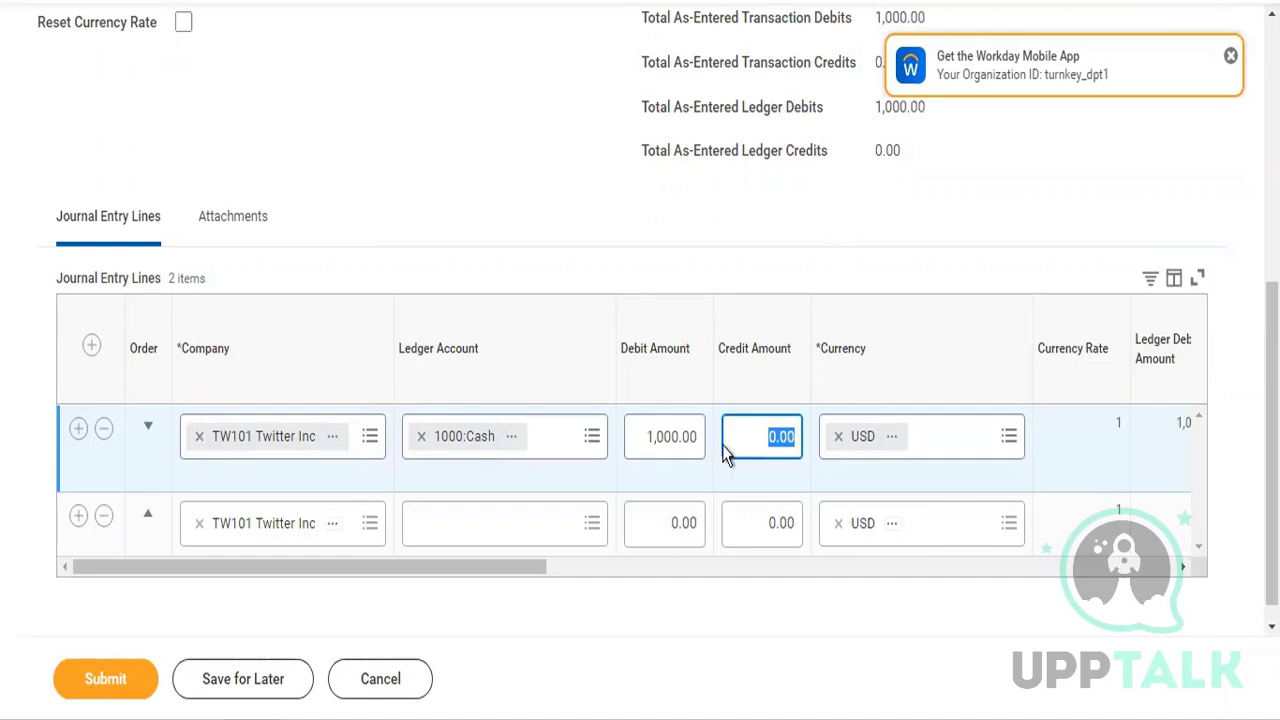
Assign 1205:Allowance for Doubtful Accounts to the second journal line and change the first line's currency to GBP
click(481, 545)
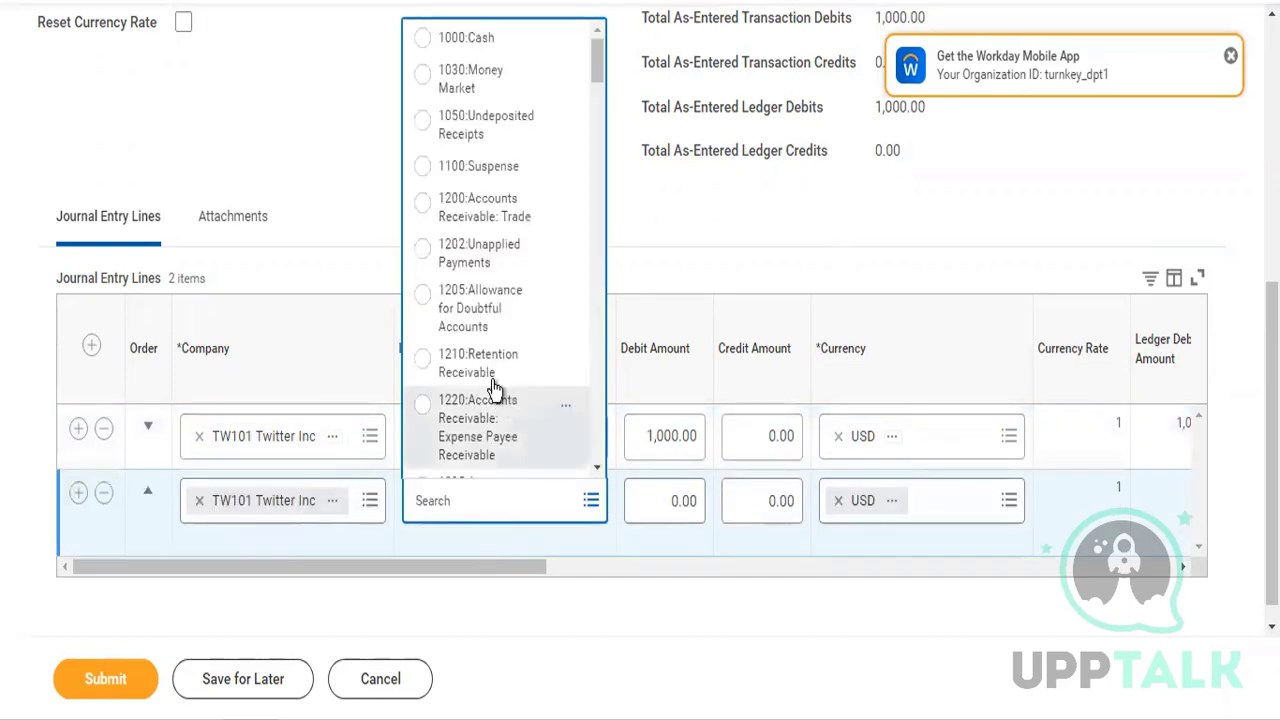
click(480, 306)
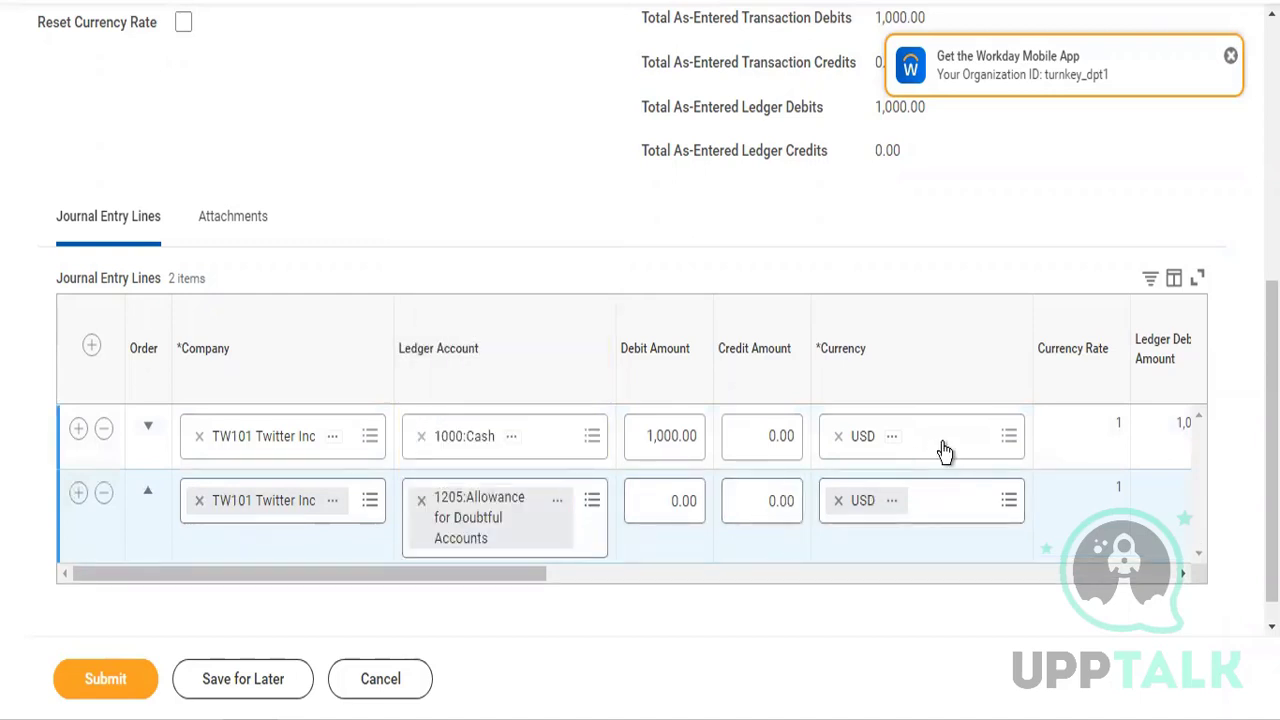
click(990, 446)
text(gb)
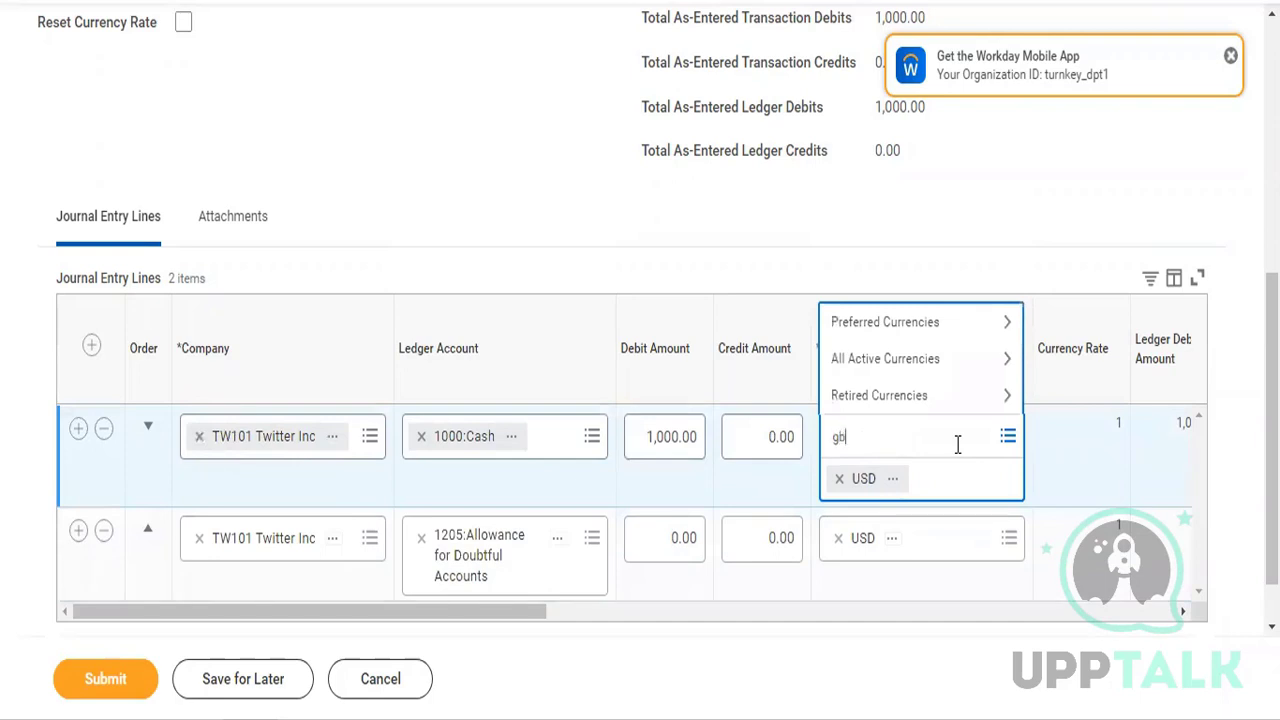
text(p)
key(Return)
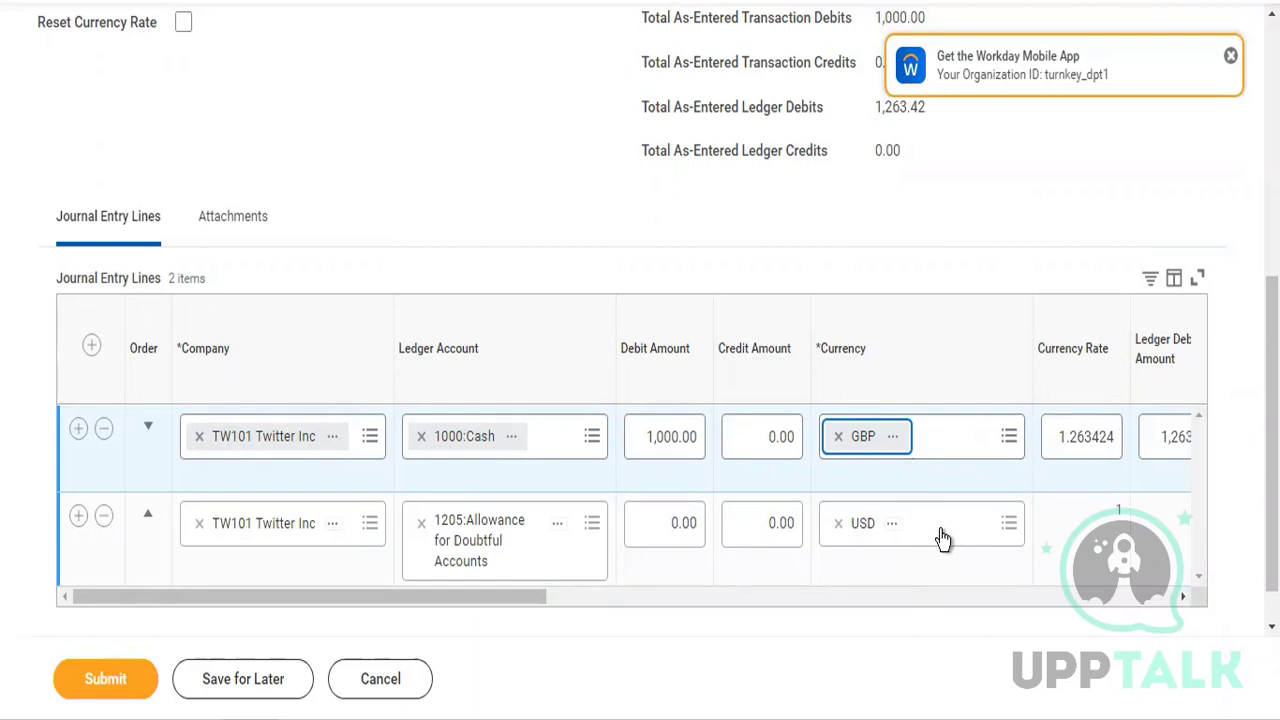
Enter a credit amount of 1,000 on the second journal line
click(753, 526)
text(1000)
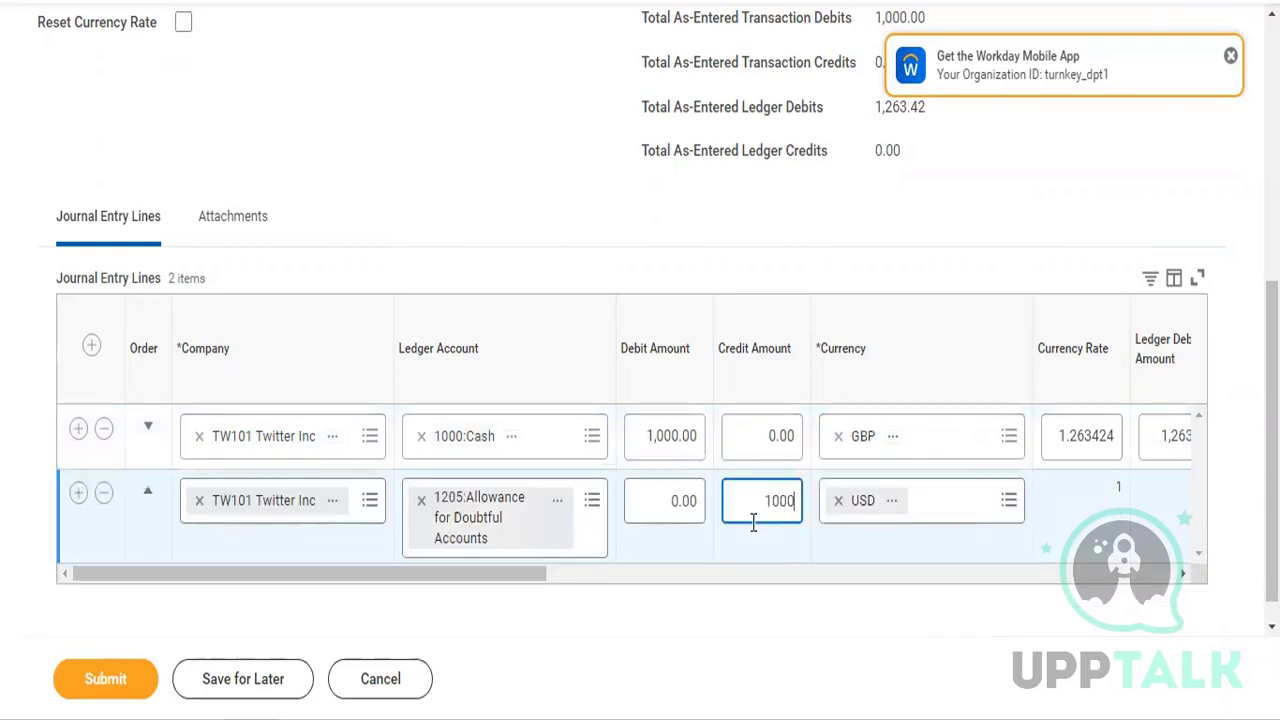
key(Tab)
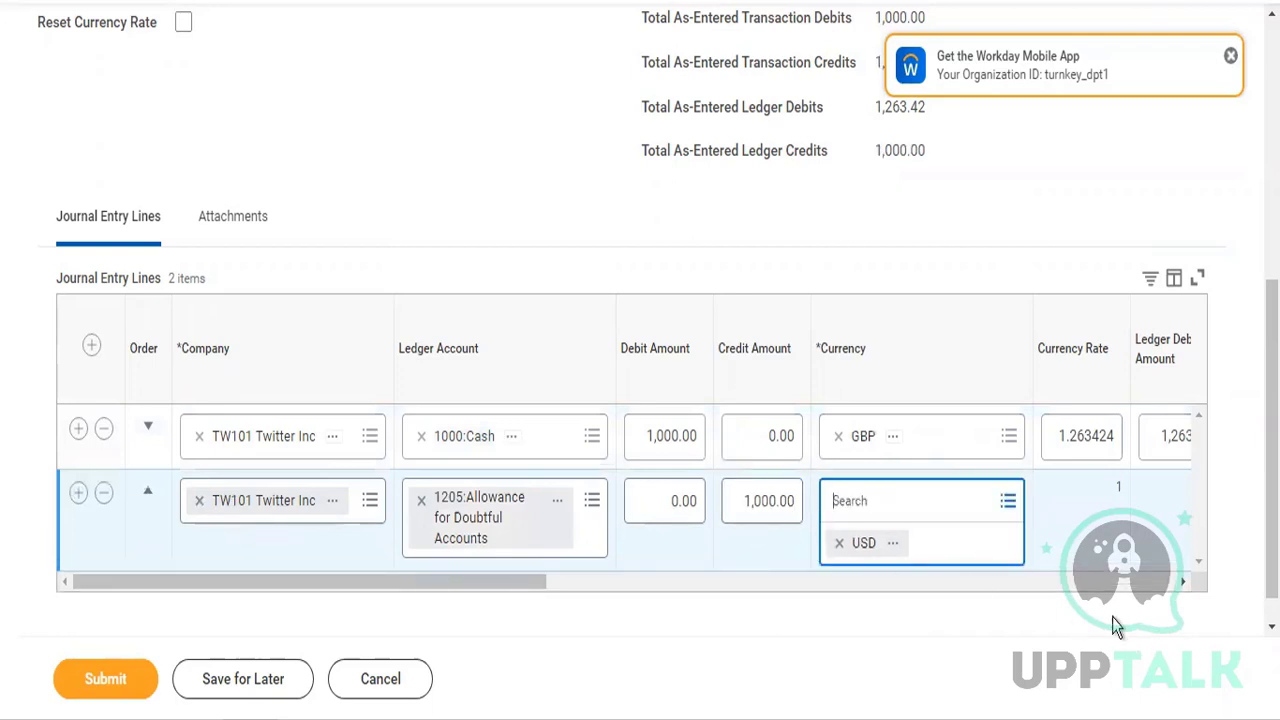
Set the second journal line's credit amount to 1,263.42 to match the first line's ledger debit amount
click(535, 582)
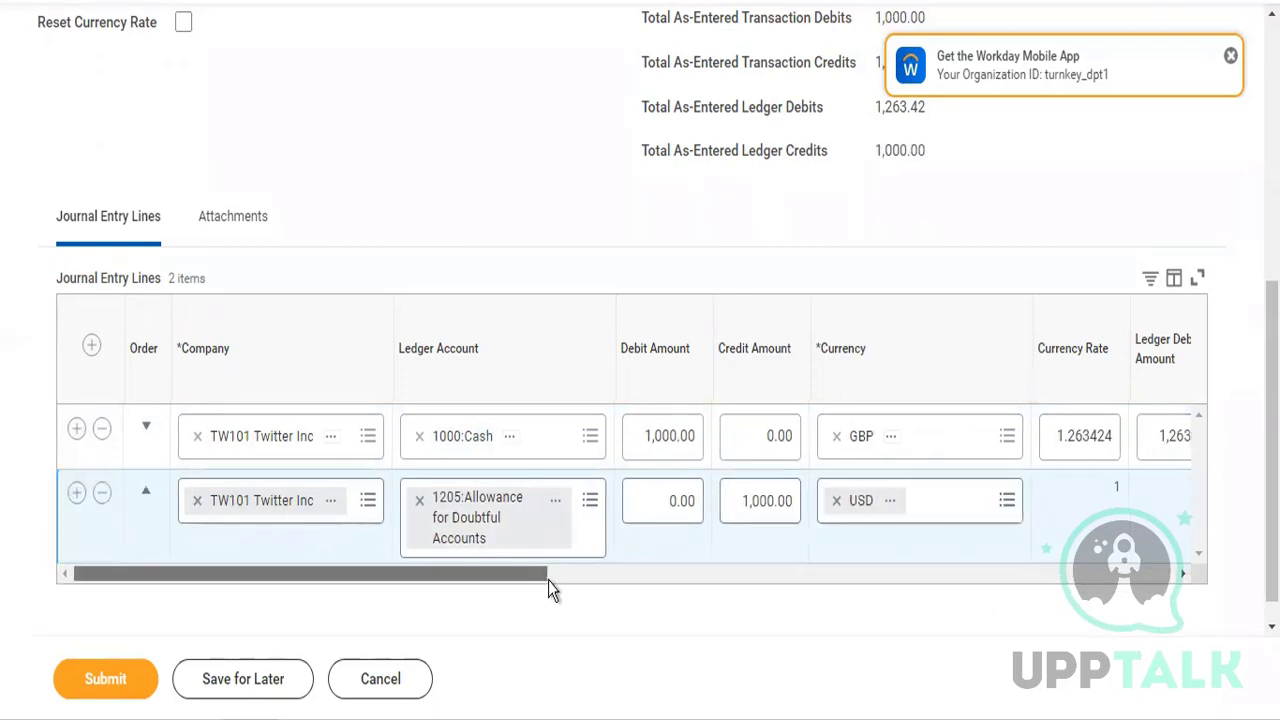
drag(548, 580, 601, 590)
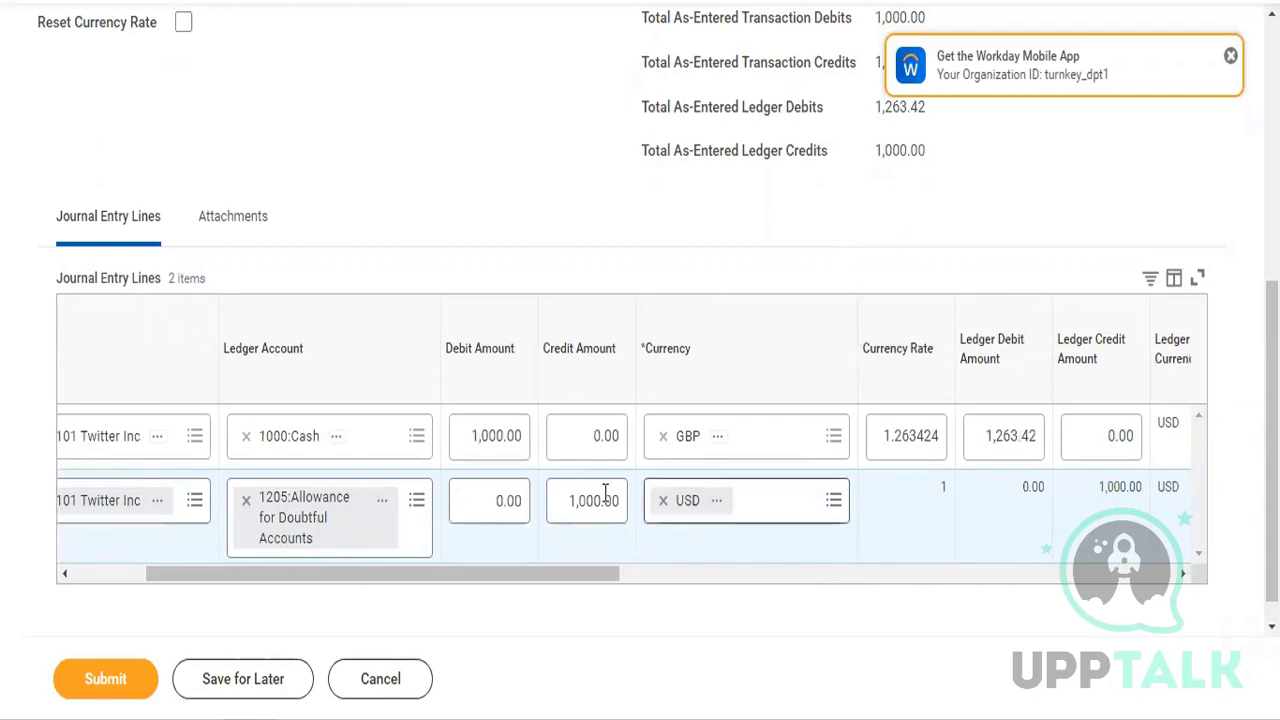
click(561, 501)
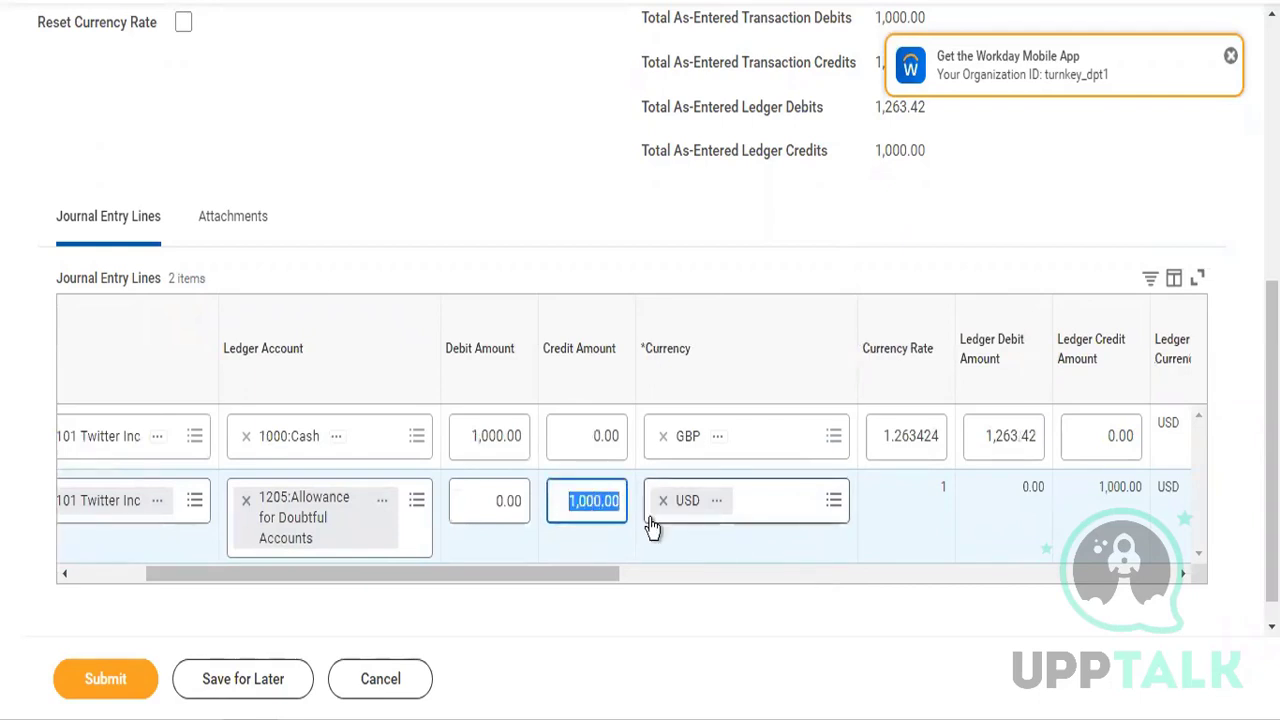
text(1263.42)
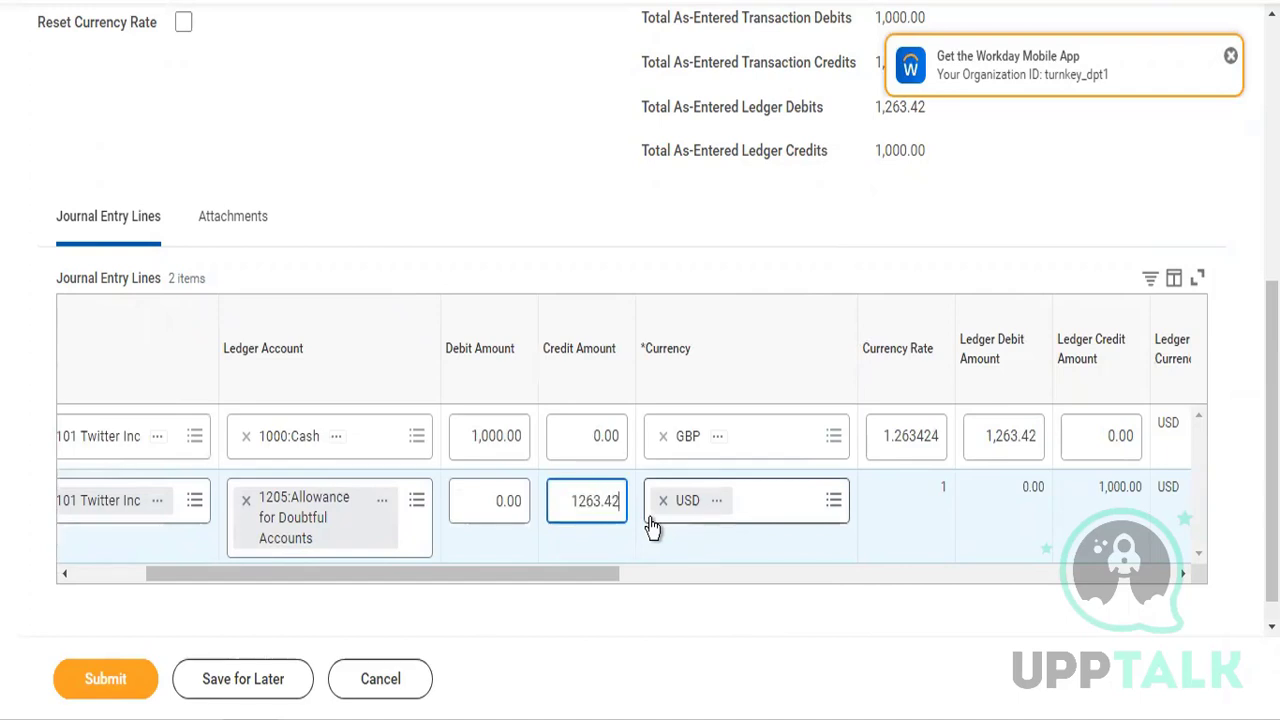
click(651, 524)
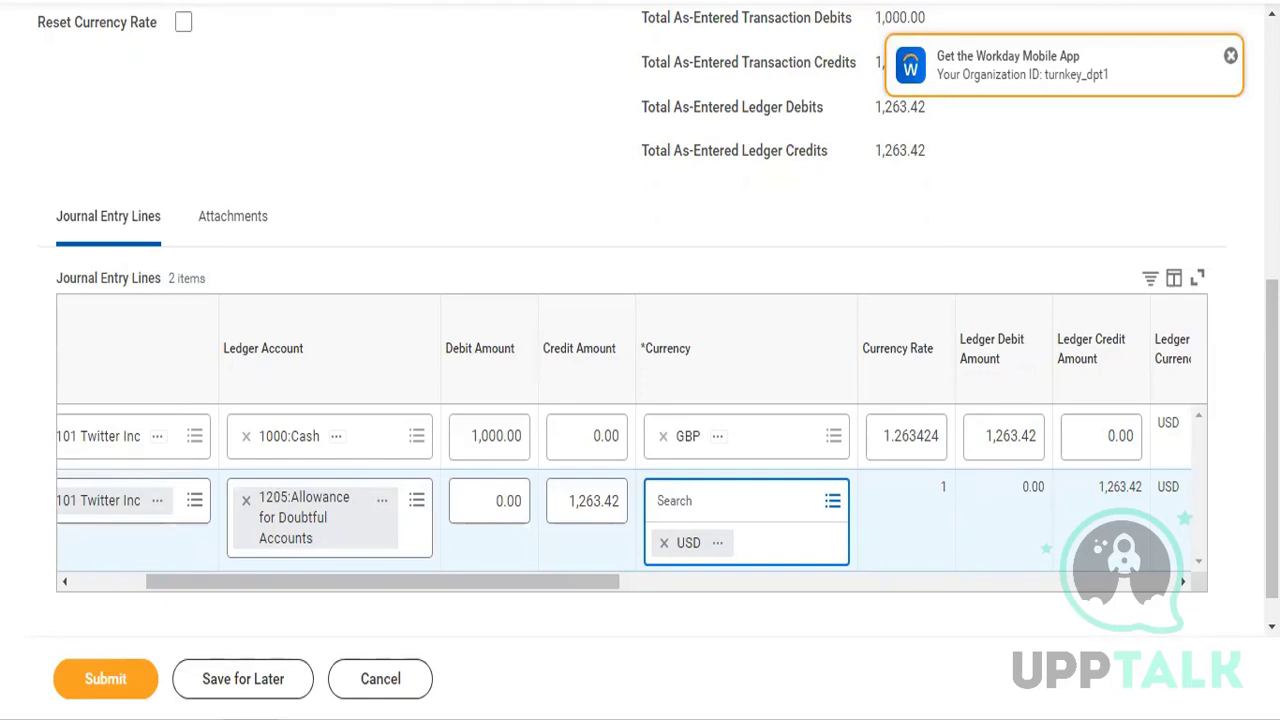
Set the division to Technology on the first journal line and Financial Services on the second
click(771, 585)
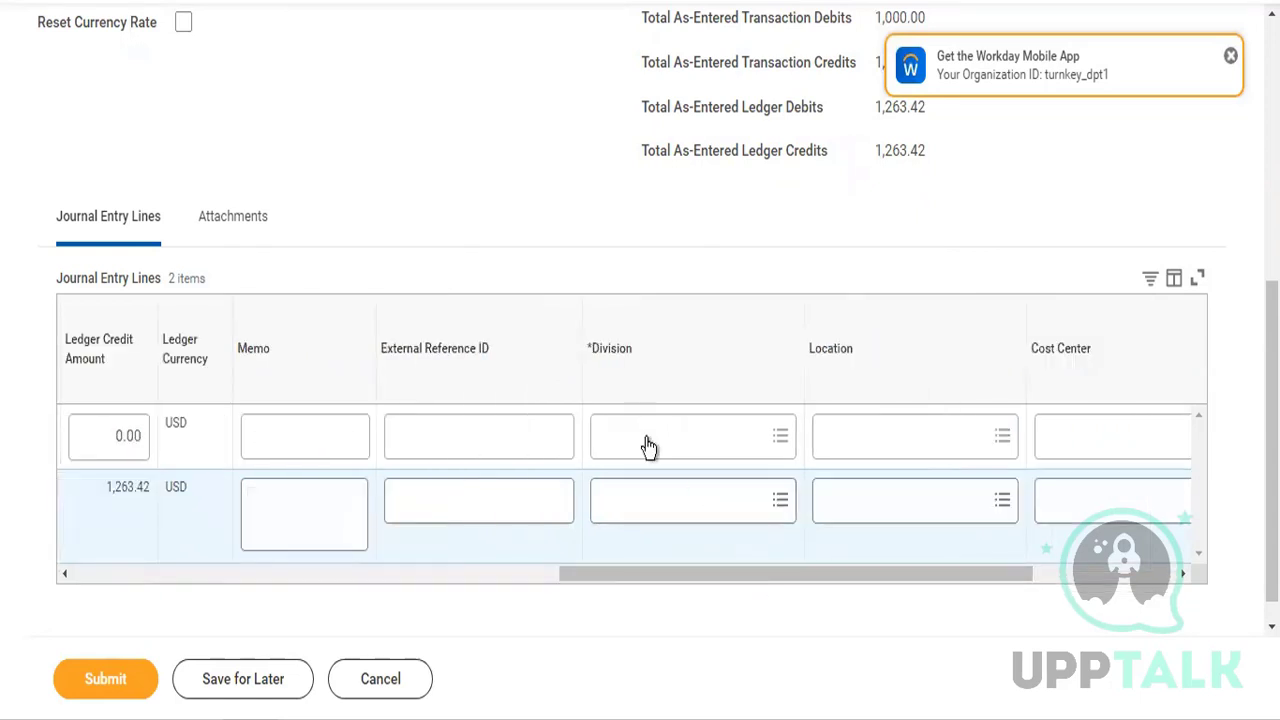
click(648, 447)
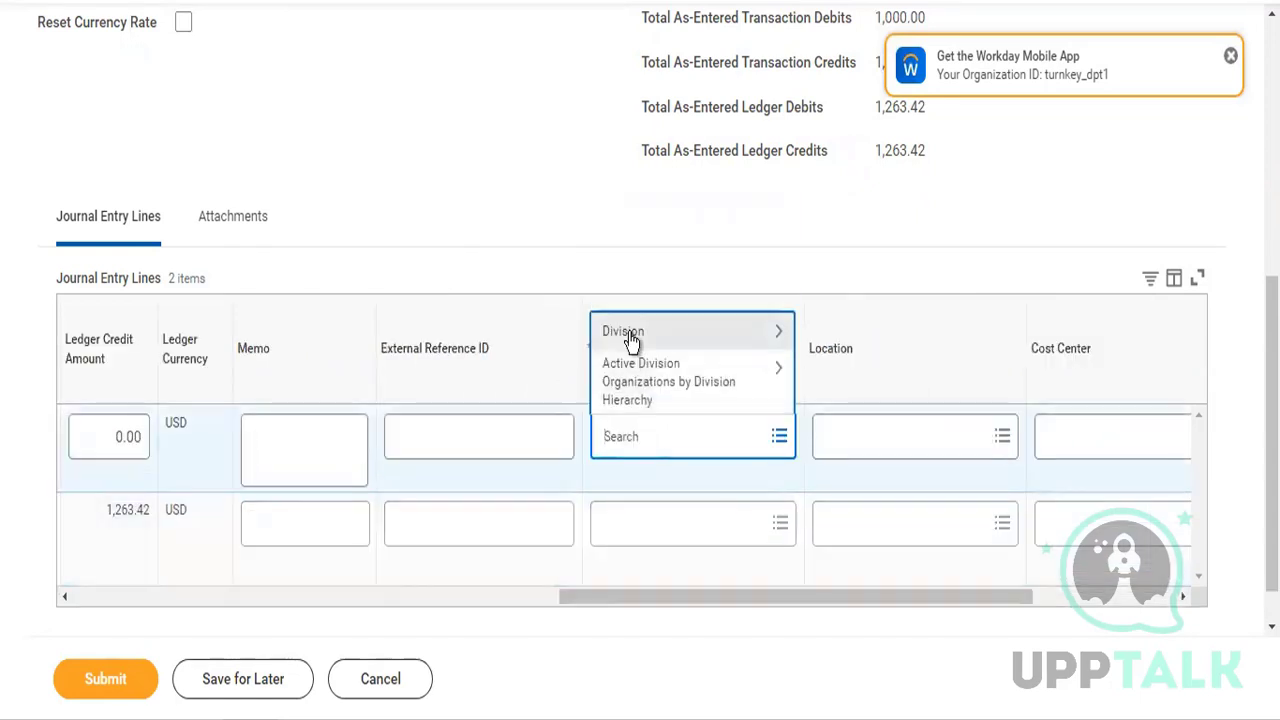
click(630, 339)
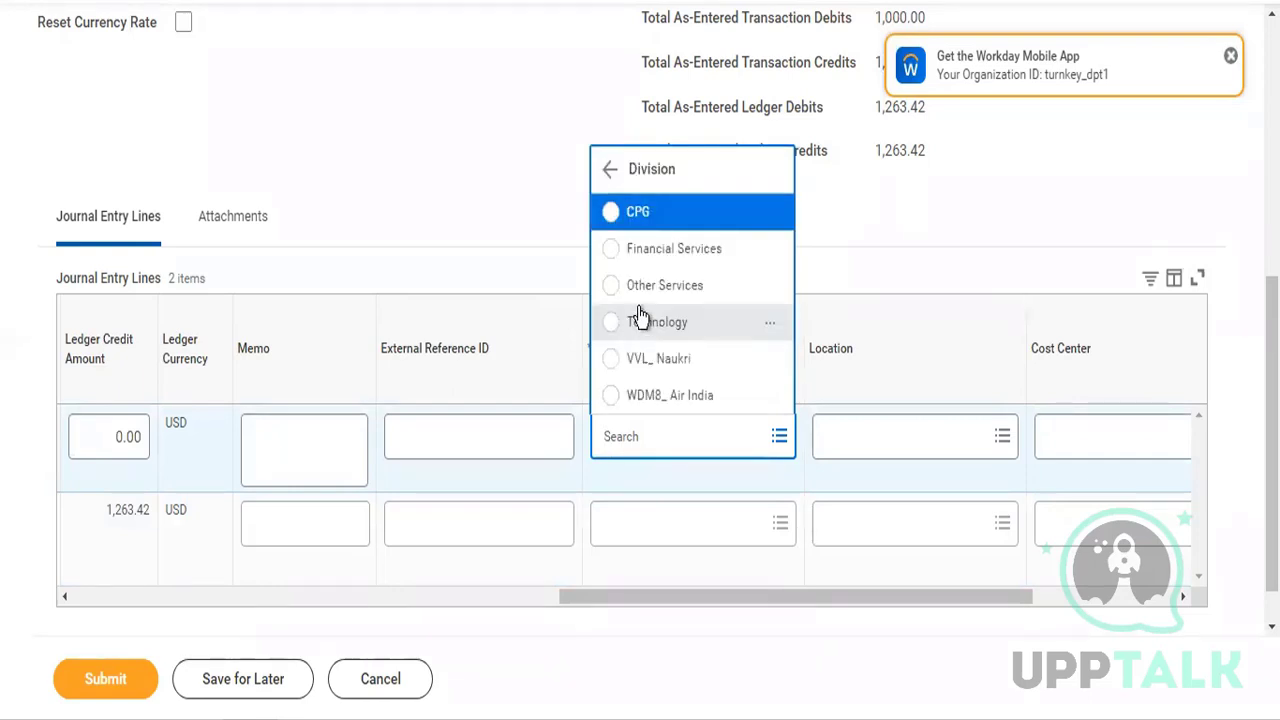
click(640, 320)
click(688, 538)
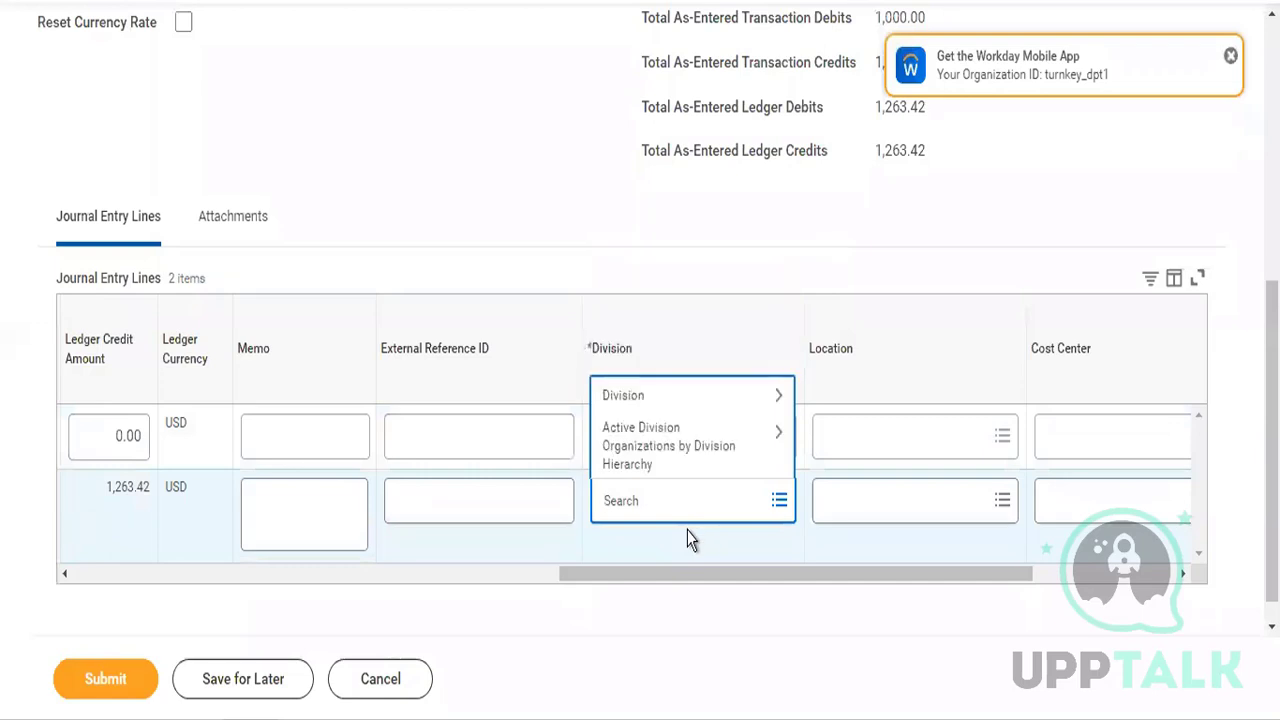
click(663, 397)
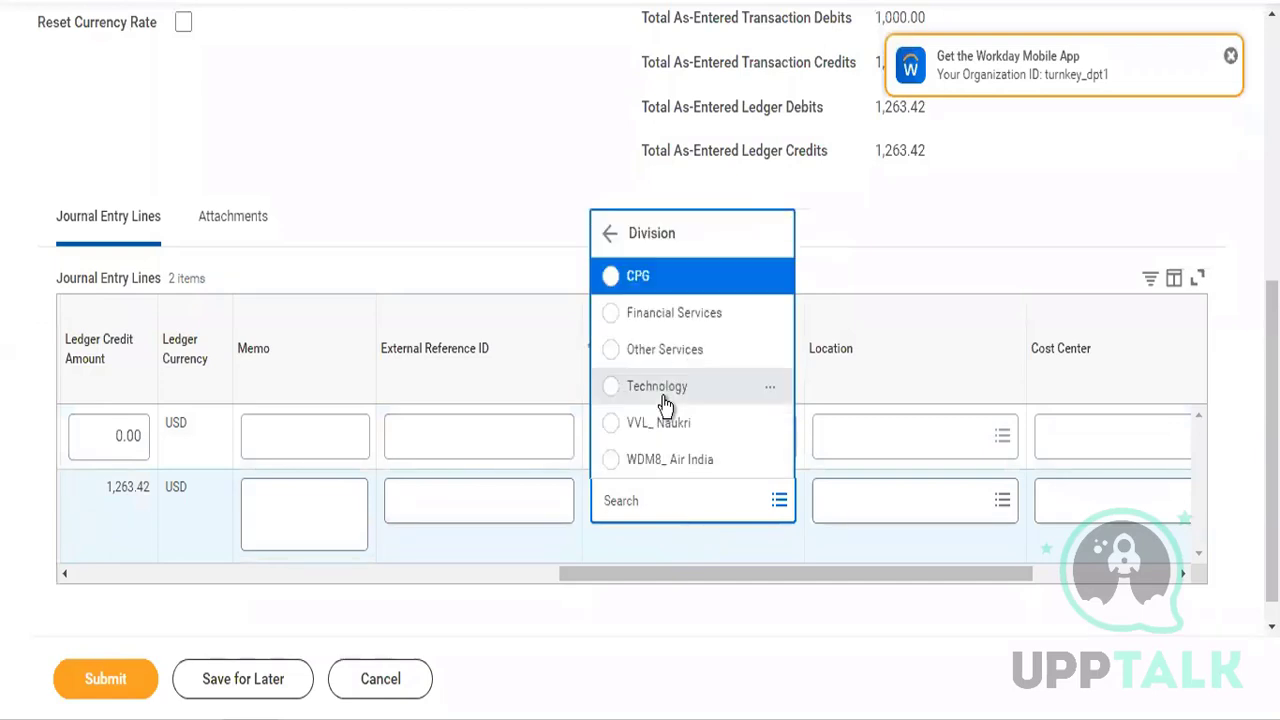
click(660, 311)
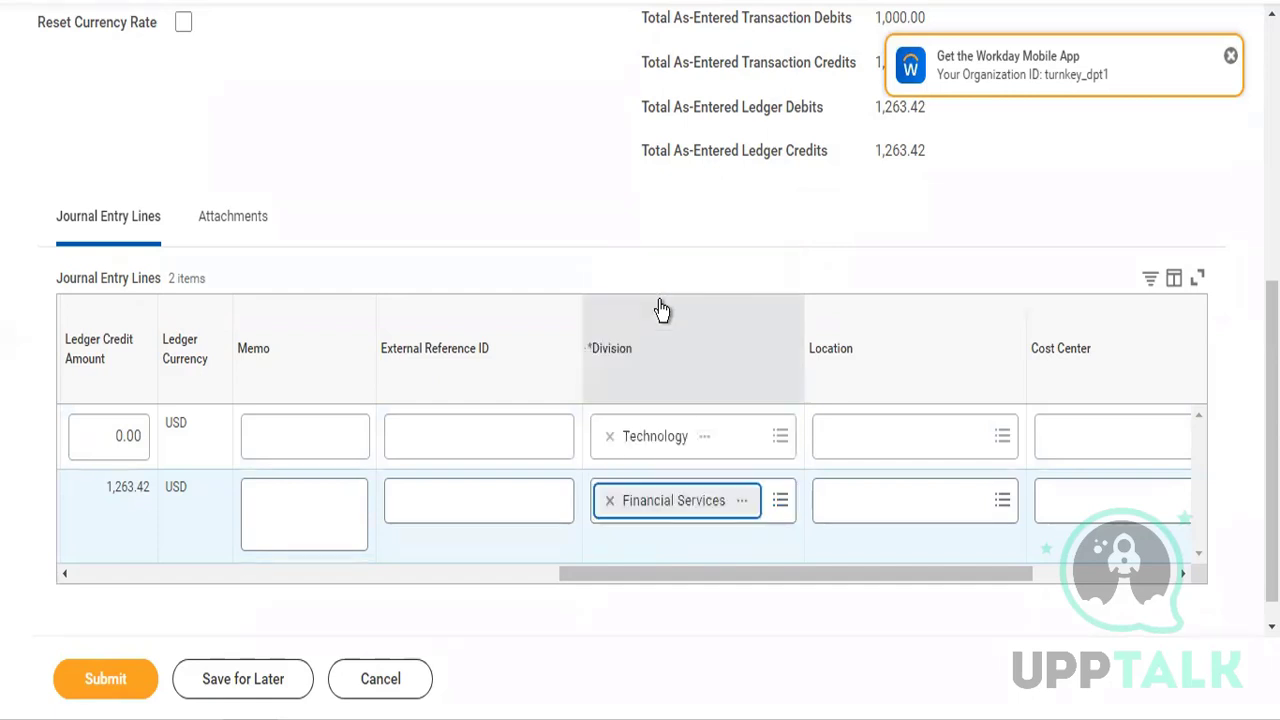
Submit the journal entry and expand the details and process section of its record
click(90, 683)
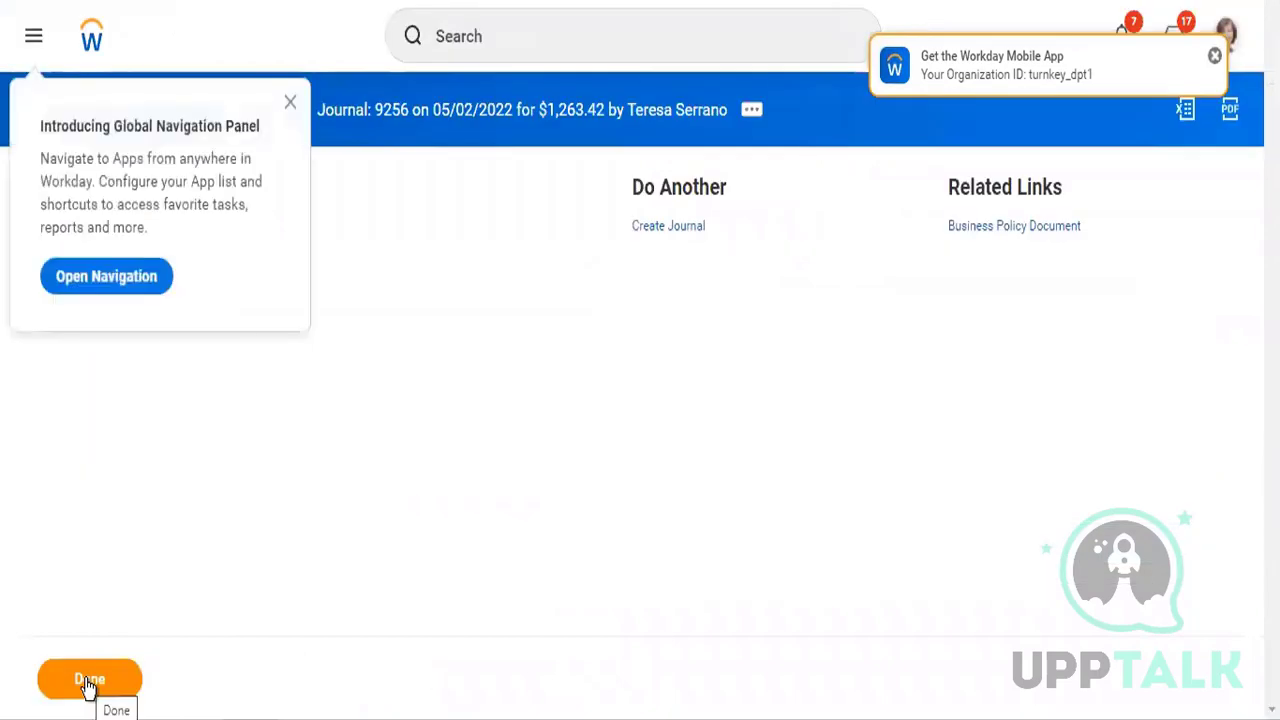
click(290, 103)
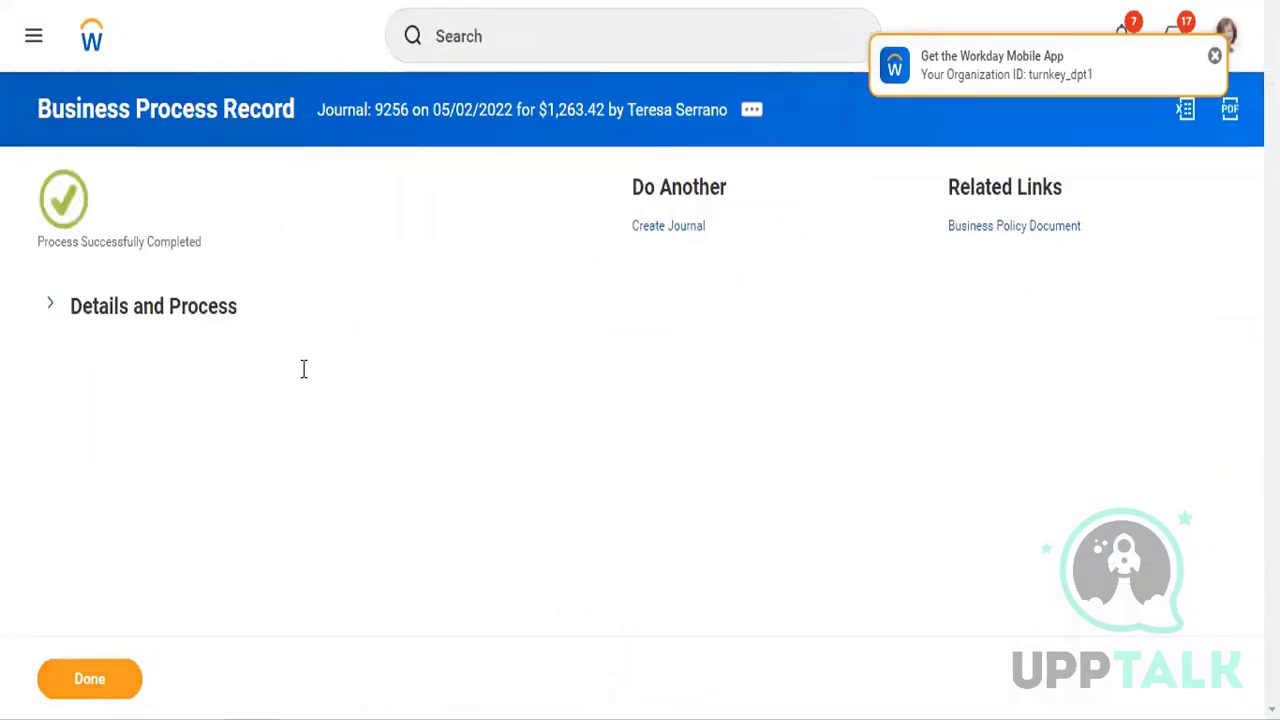
click(204, 327)
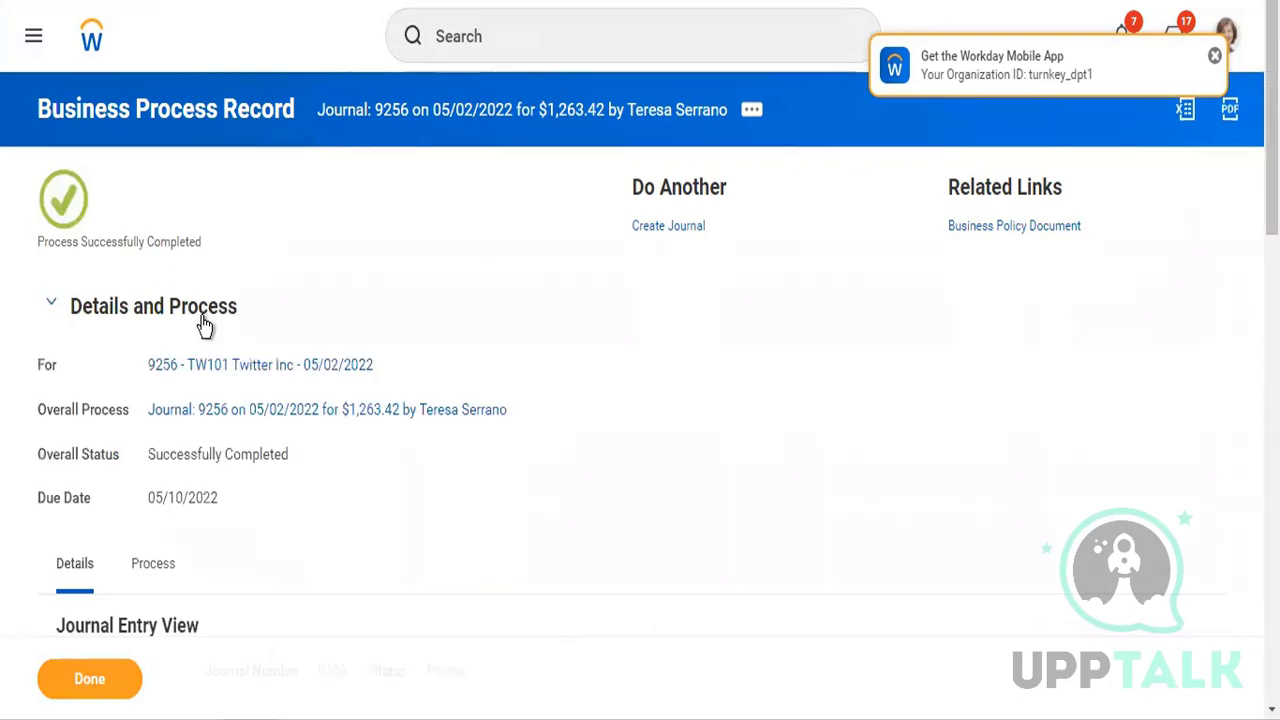
click(555, 40)
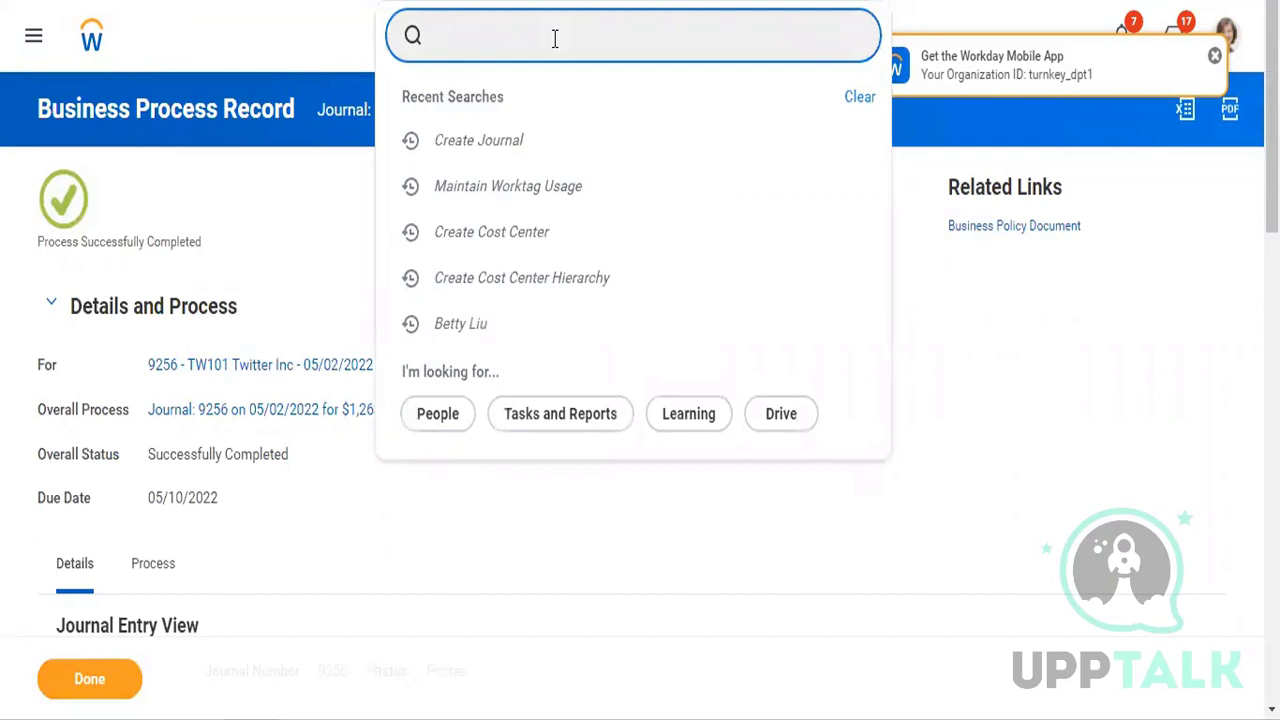
text(rec)
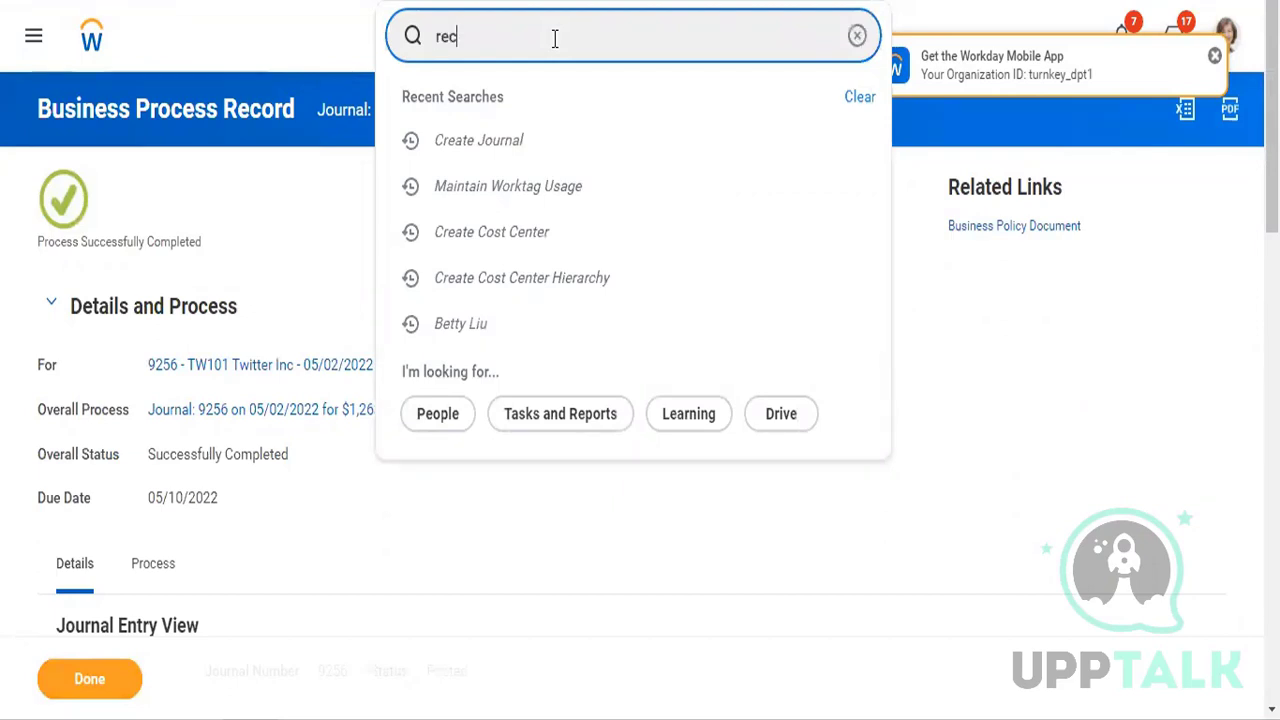
text( ju)
key(BackSpace)
key(BackSpace)
key(BackSpace)
key(BackSpace)
key(BackSpace)
key(BackSpace)
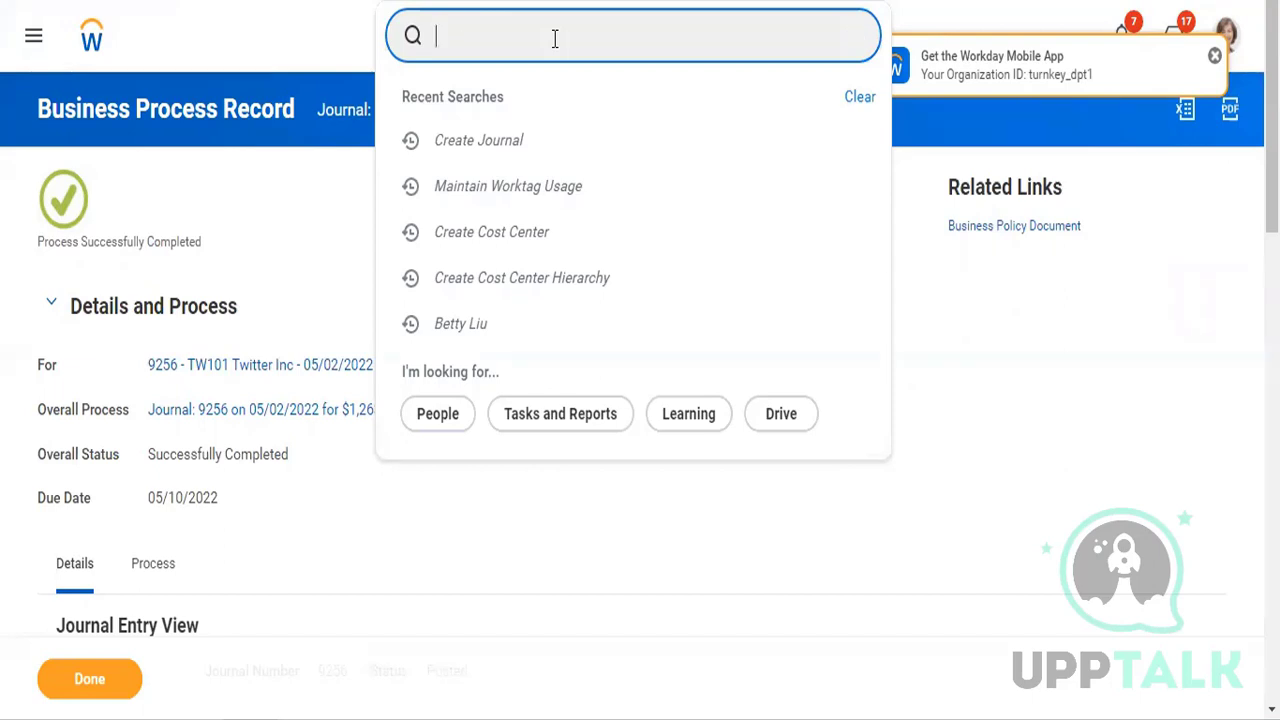
Search for "journal templ" and open the Create Recurring Journal Template task
text(journal)
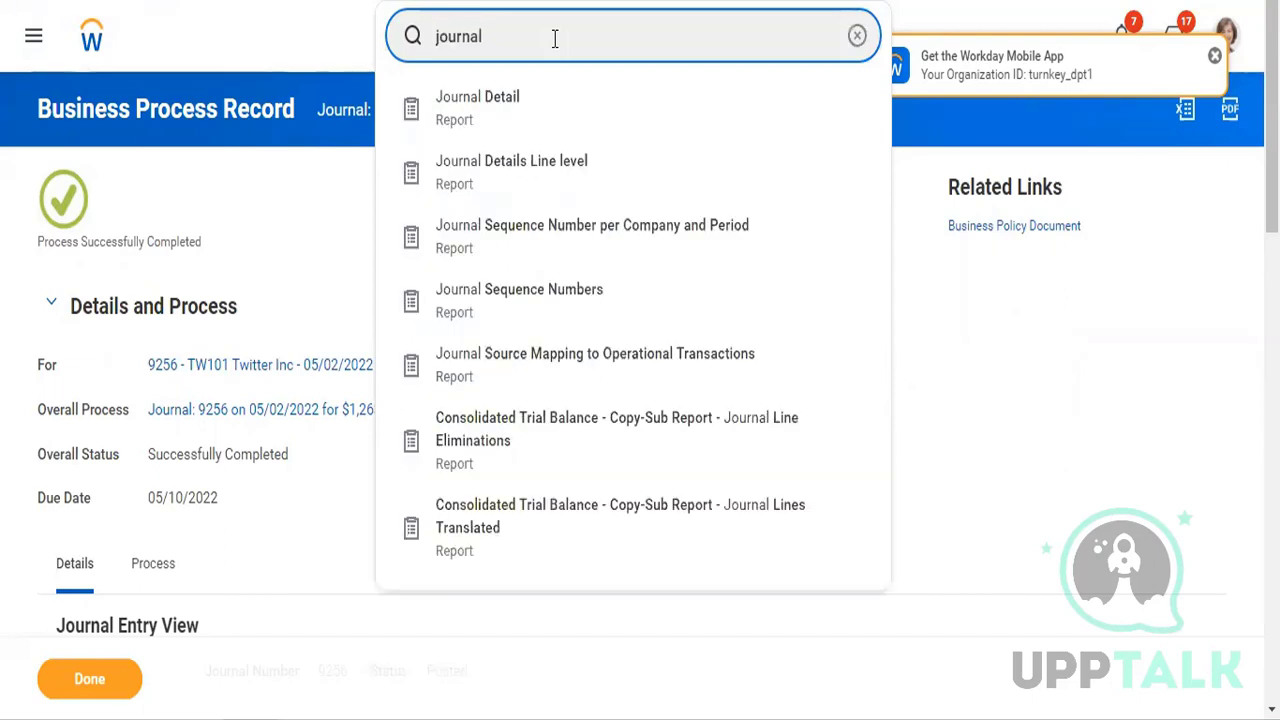
text( templ)
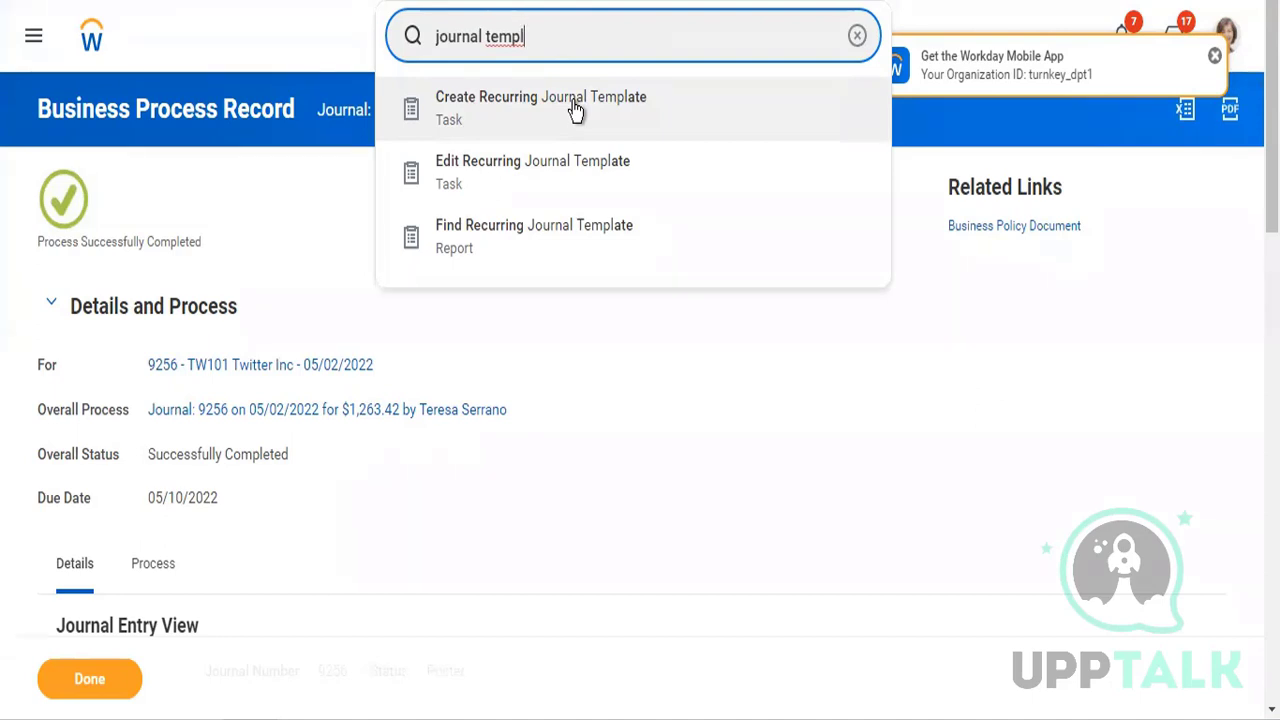
key(Escape)
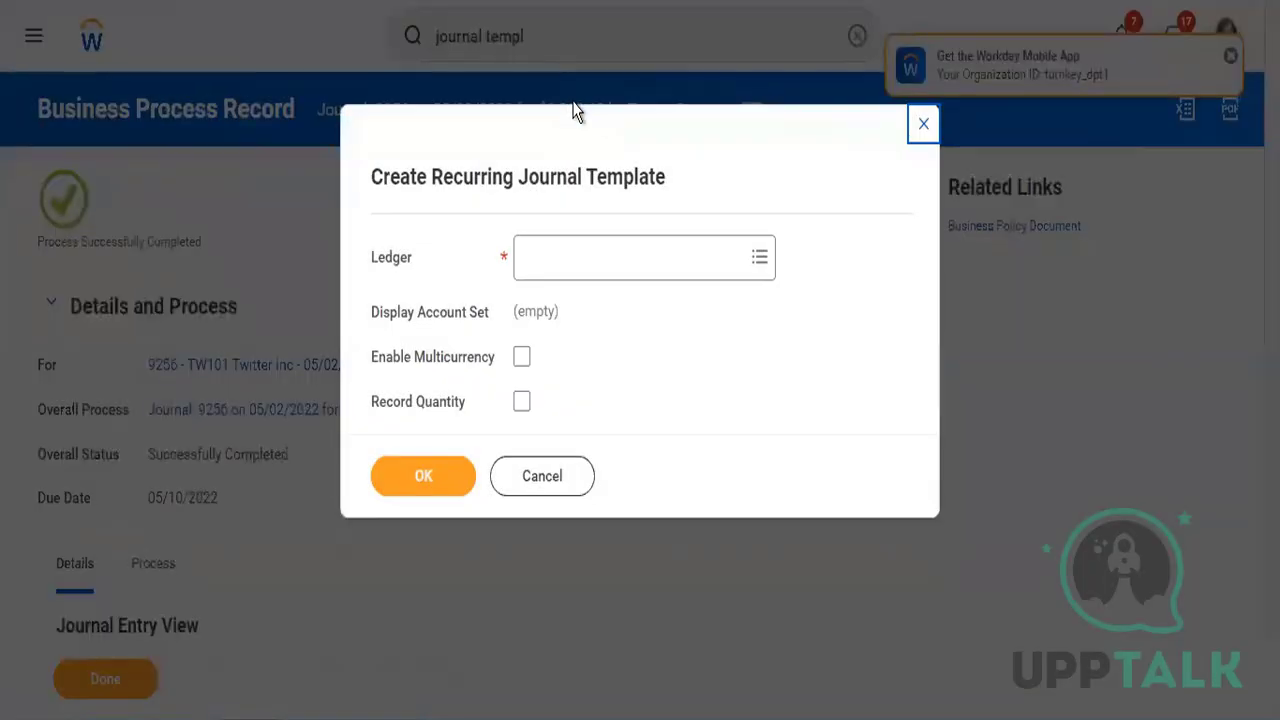
Choose the TW101 Twitter Inc : Actuals ledger for the recurring journal template and proceed to its details
click(541, 258)
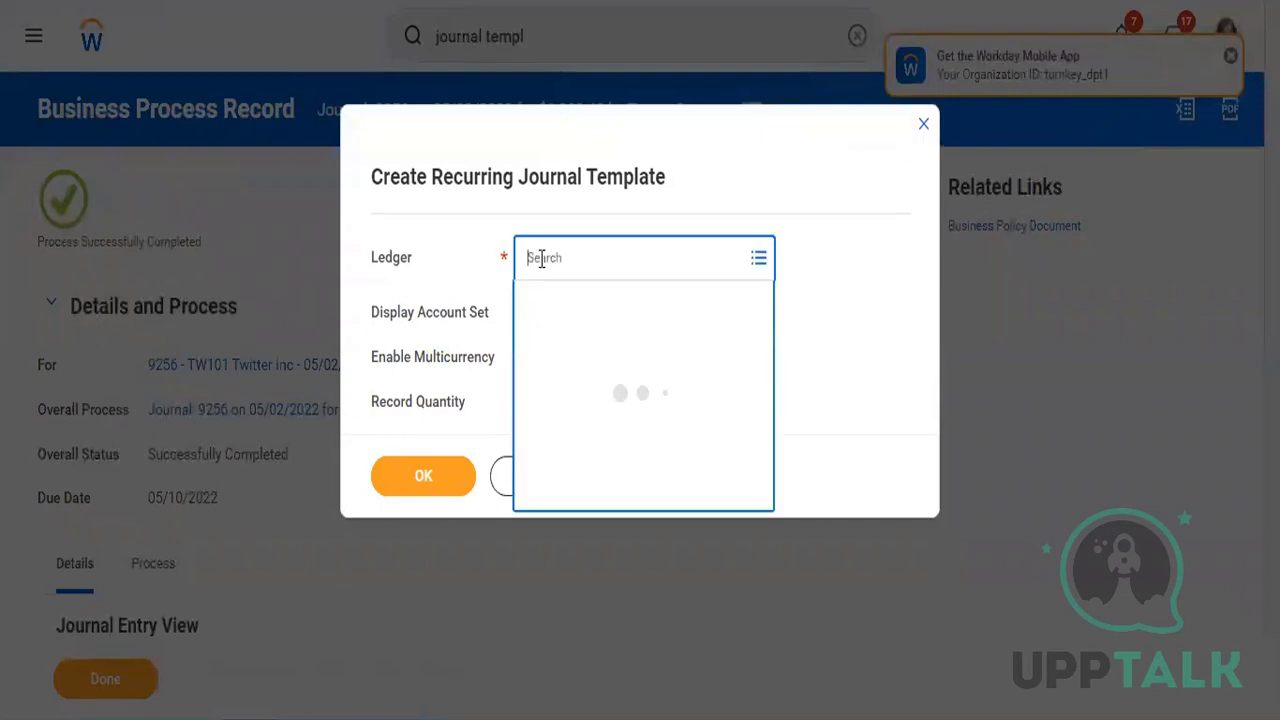
text(twitter)
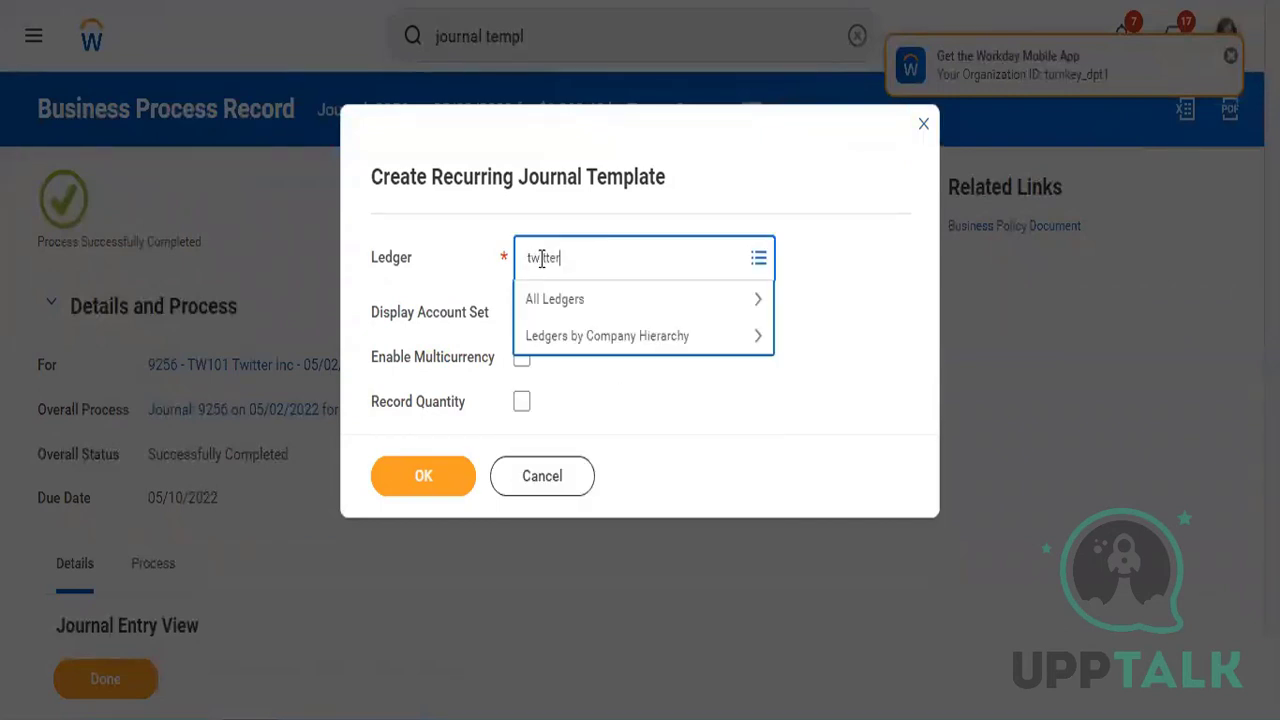
key(Return)
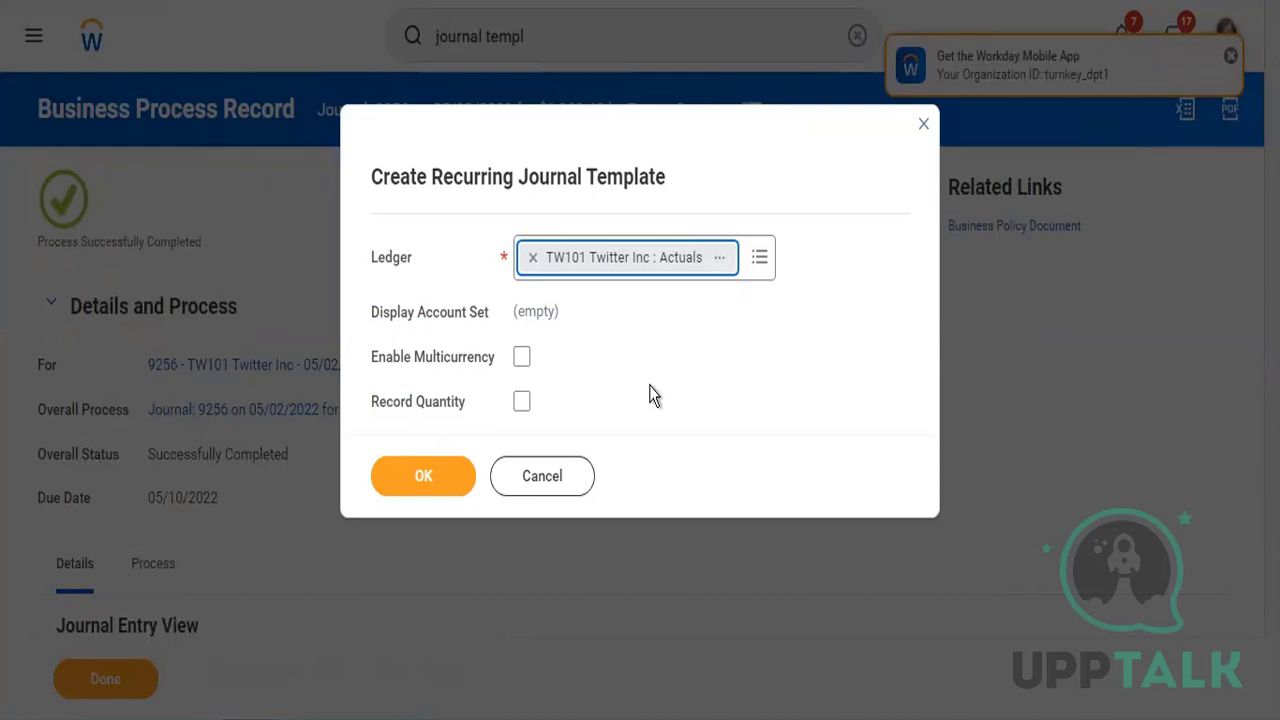
click(457, 477)
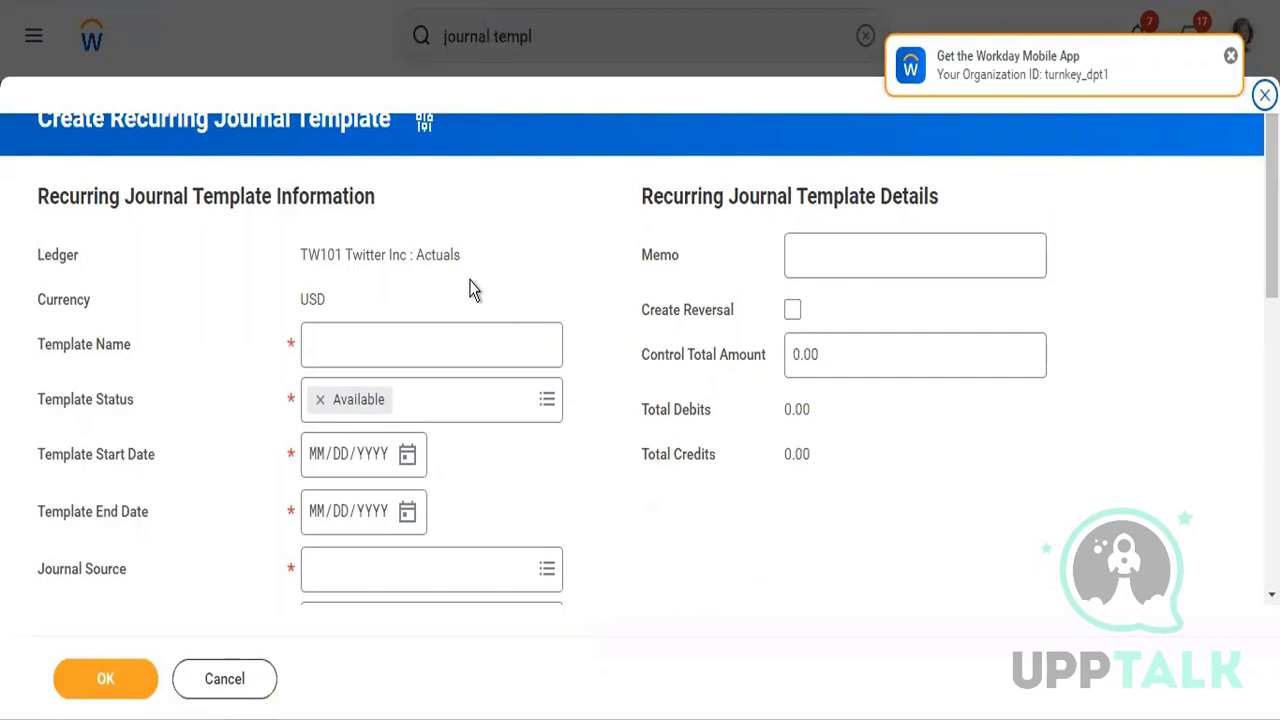
Name the recurring journal template "Twitter Adjustment JOurnals"
click(448, 347)
click(448, 347)
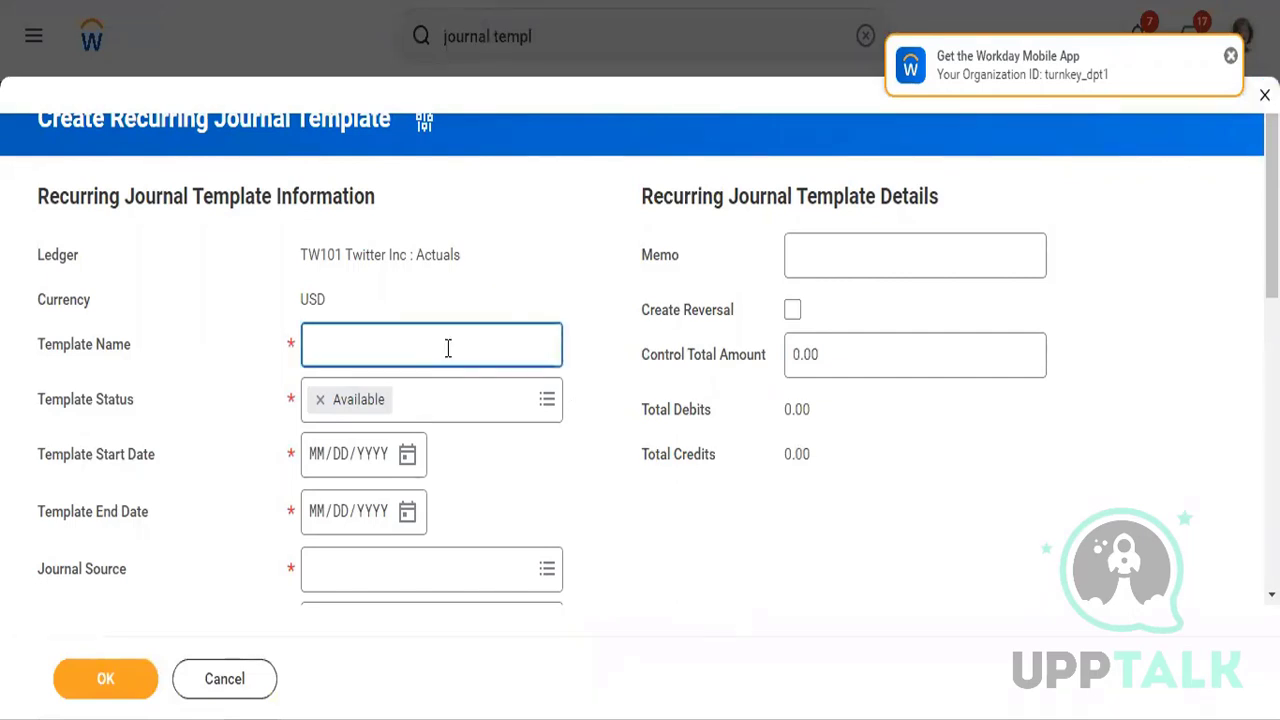
text(Twitter Adjustment JOurnals)
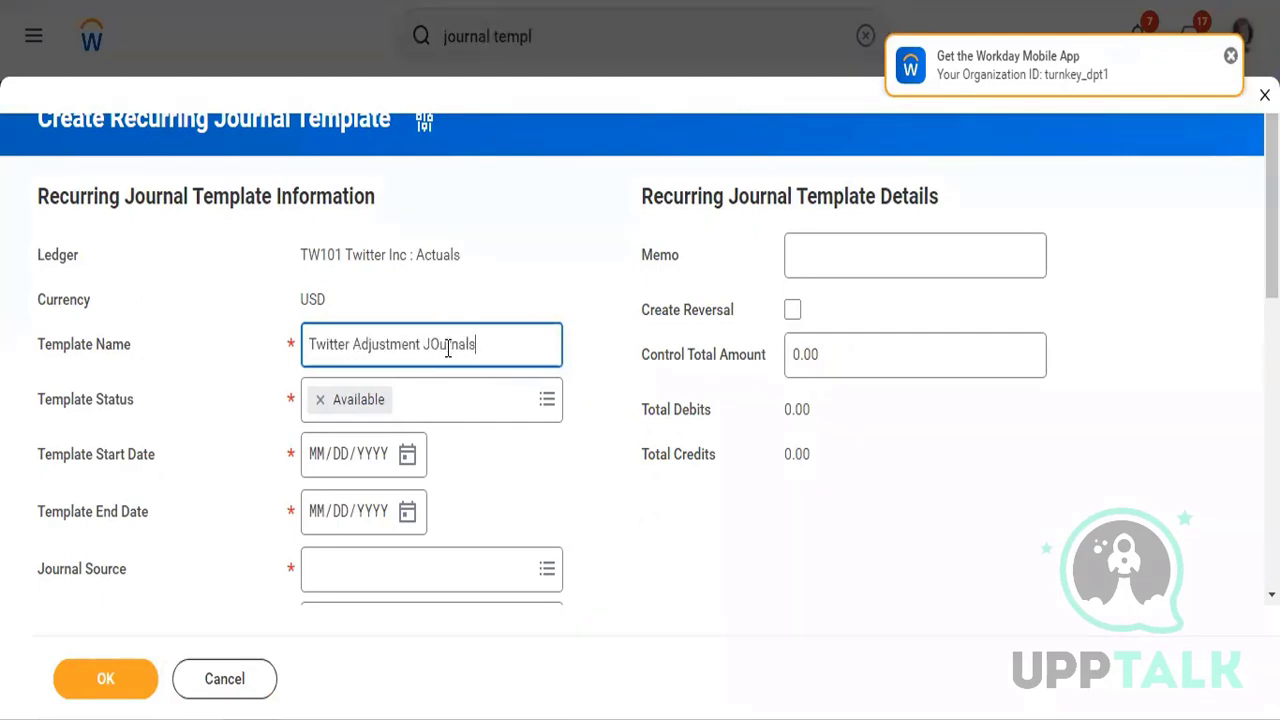
Correct the capitalisation in the template name so it reads "Twitter Adjustment Journals"
key(BackSpace)
key(BackSpace)
key(BackSpace)
key(BackSpace)
key(BackSpace)
key(BackSpace)
text(ournals)
Set the template start date to 05/01/2022 and the template end date to 04/01/2023
click(409, 461)
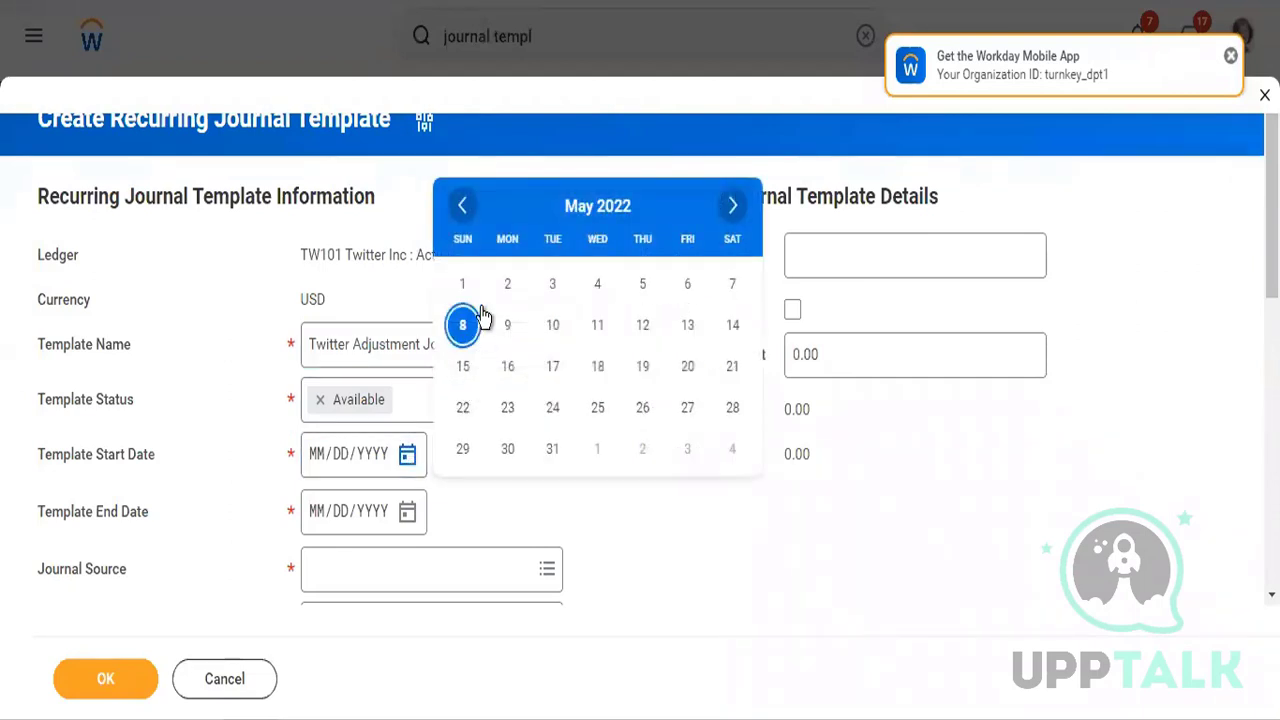
click(463, 288)
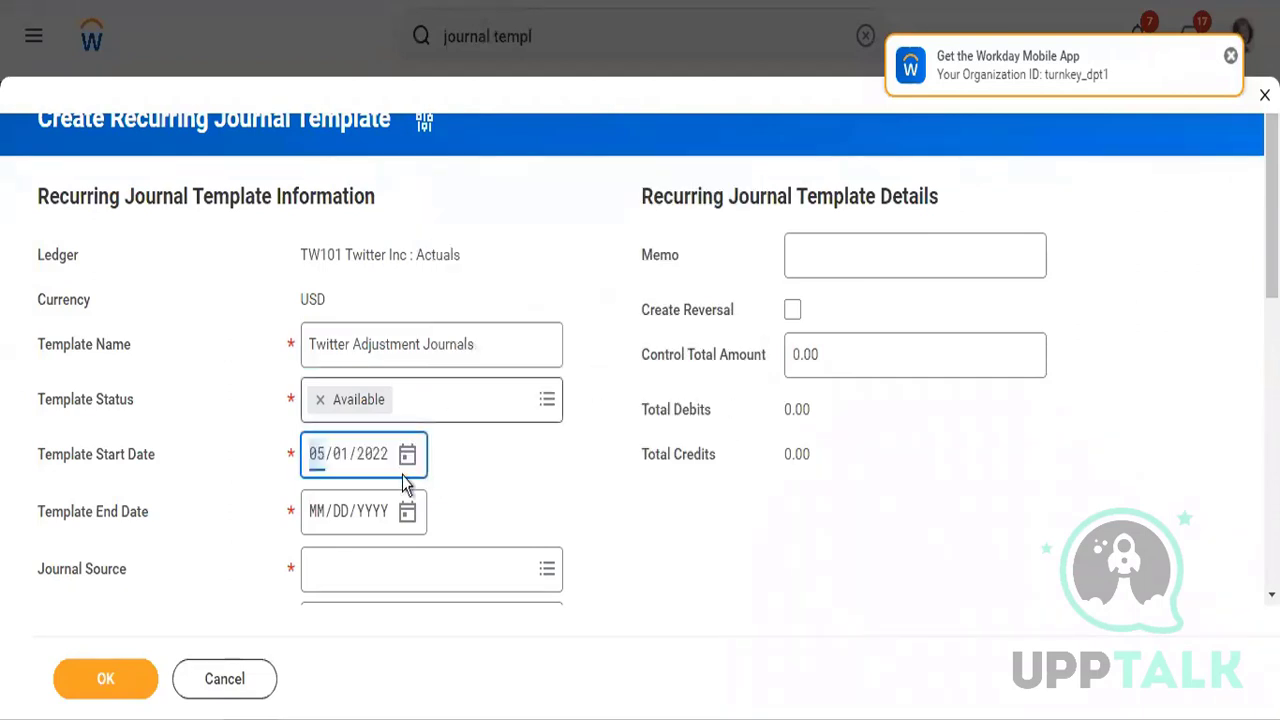
click(321, 516)
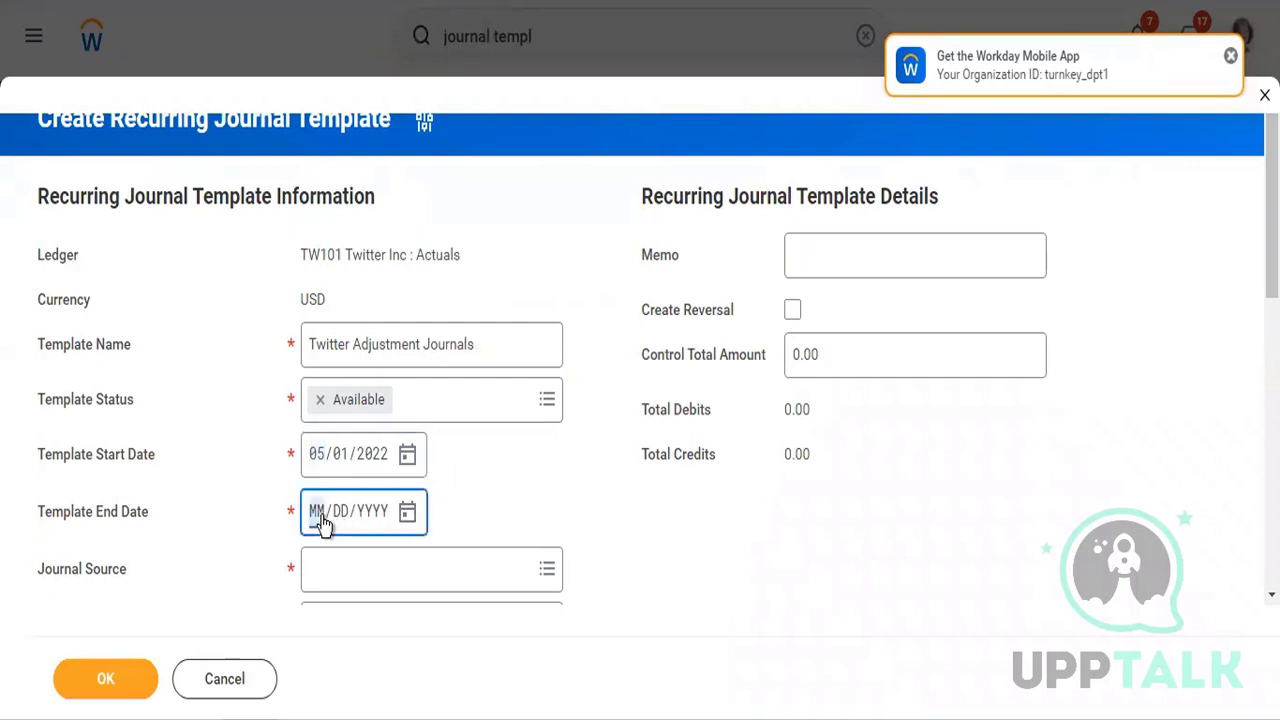
text(04)
text(120)
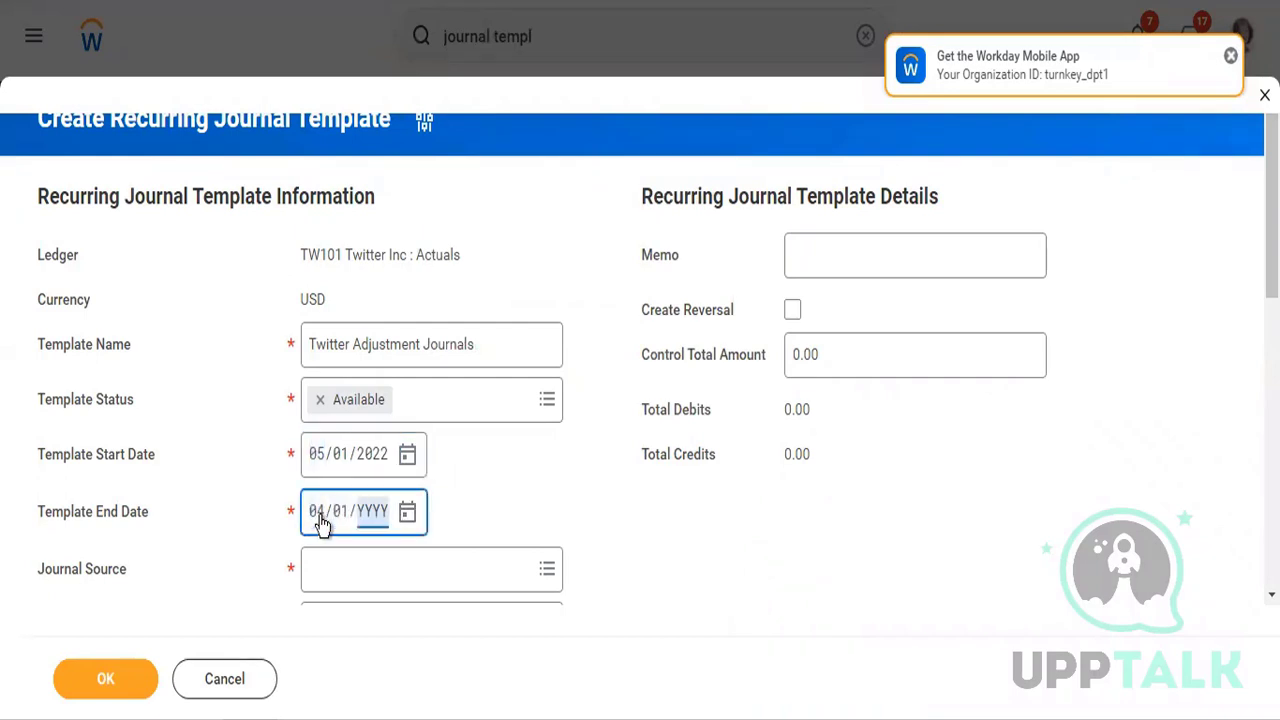
Choose Manual Journal as the journal source and set the template to generate once per Period
click(367, 576)
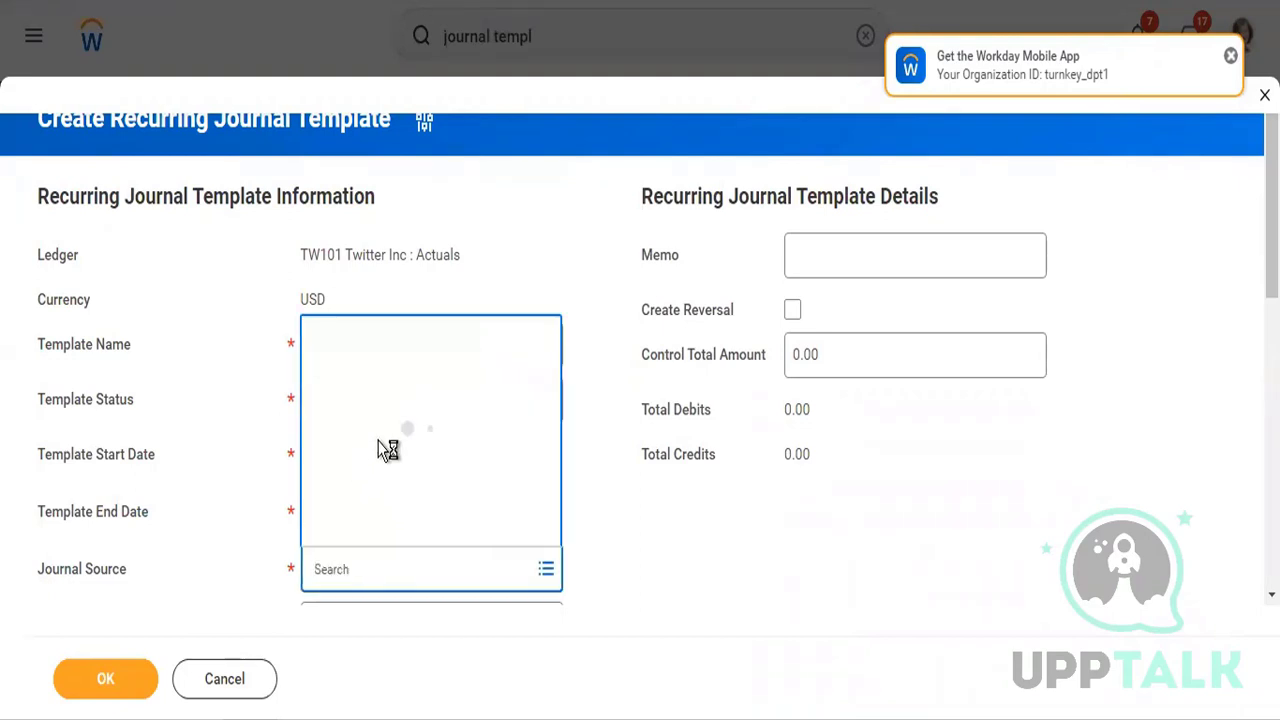
click(380, 418)
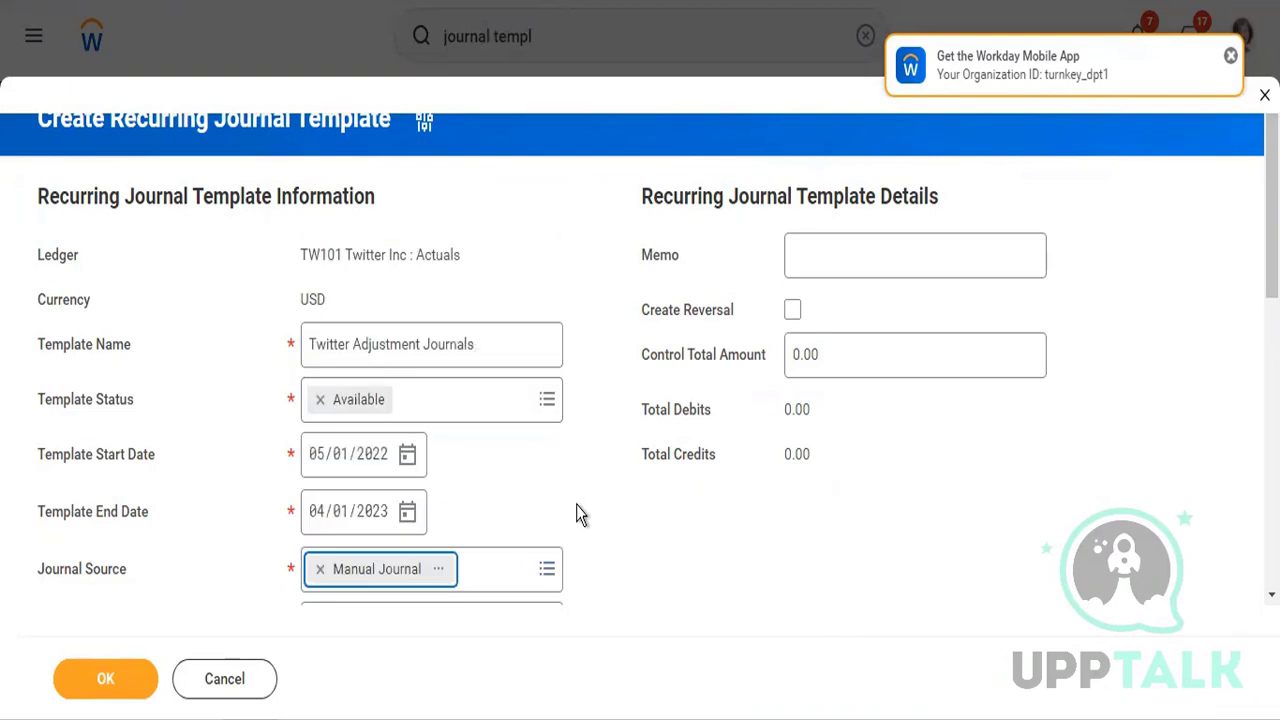
scroll(577, 507, down, 3)
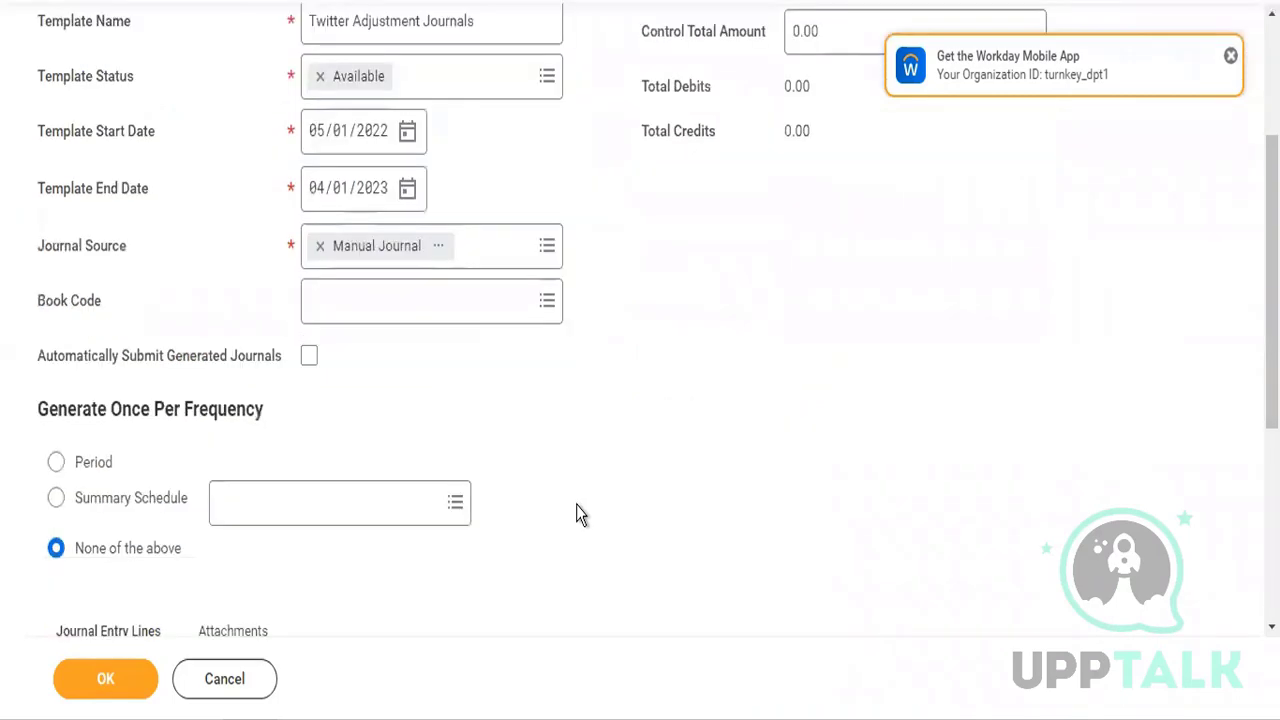
scroll(912, 280, up, 2)
scroll(645, 441, down, 4)
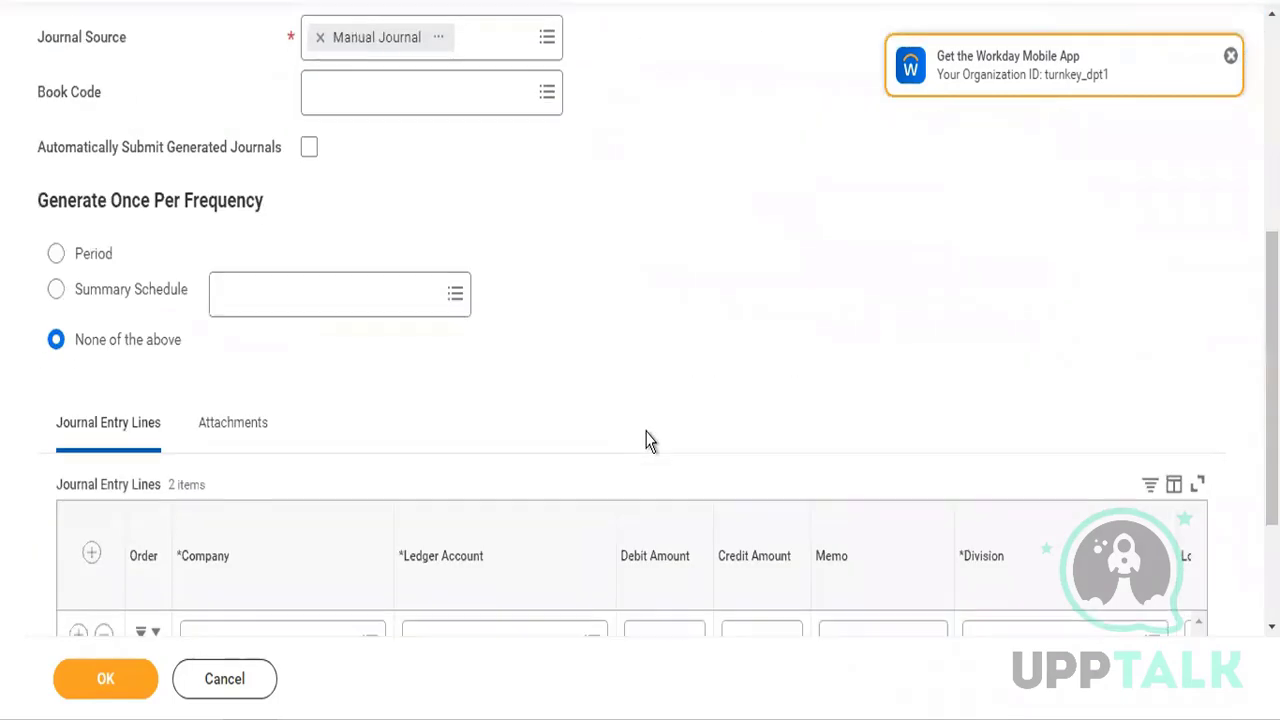
click(98, 258)
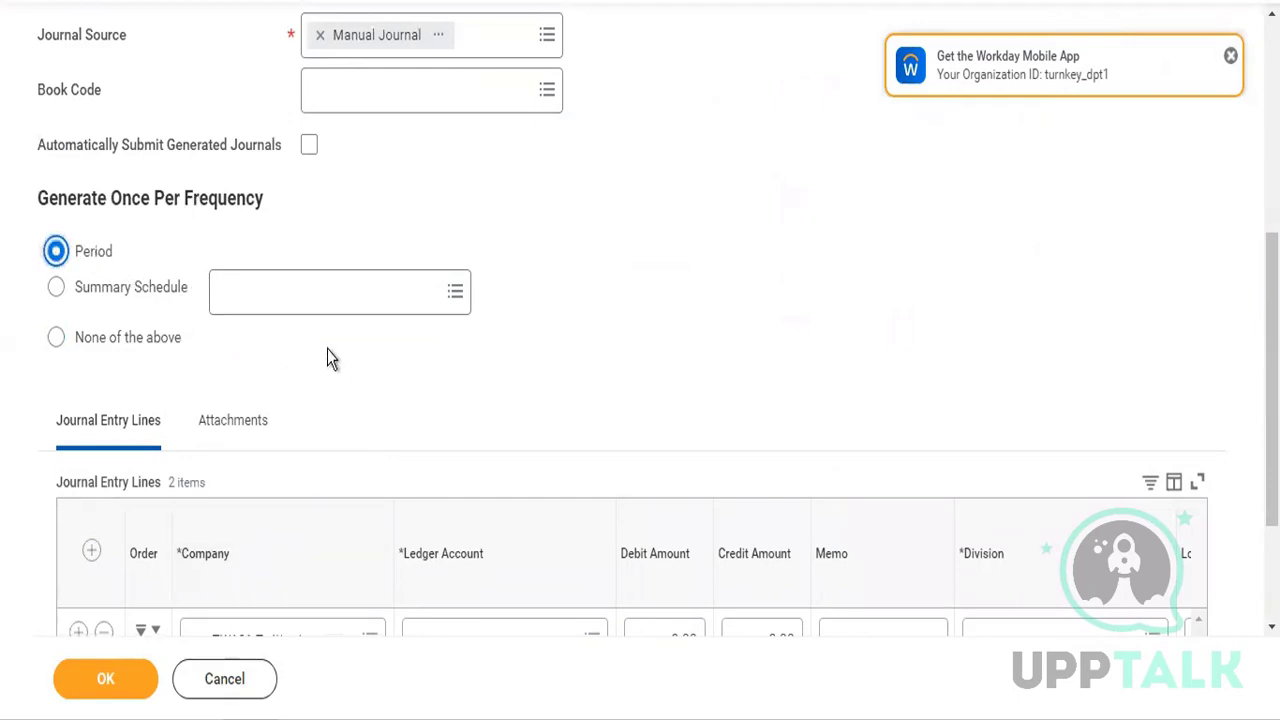
Assign ledger account 1000:Cash to the first journal line and 1205:Allowance for Doubtful Accounts to the second
scroll(327, 358, down, 2)
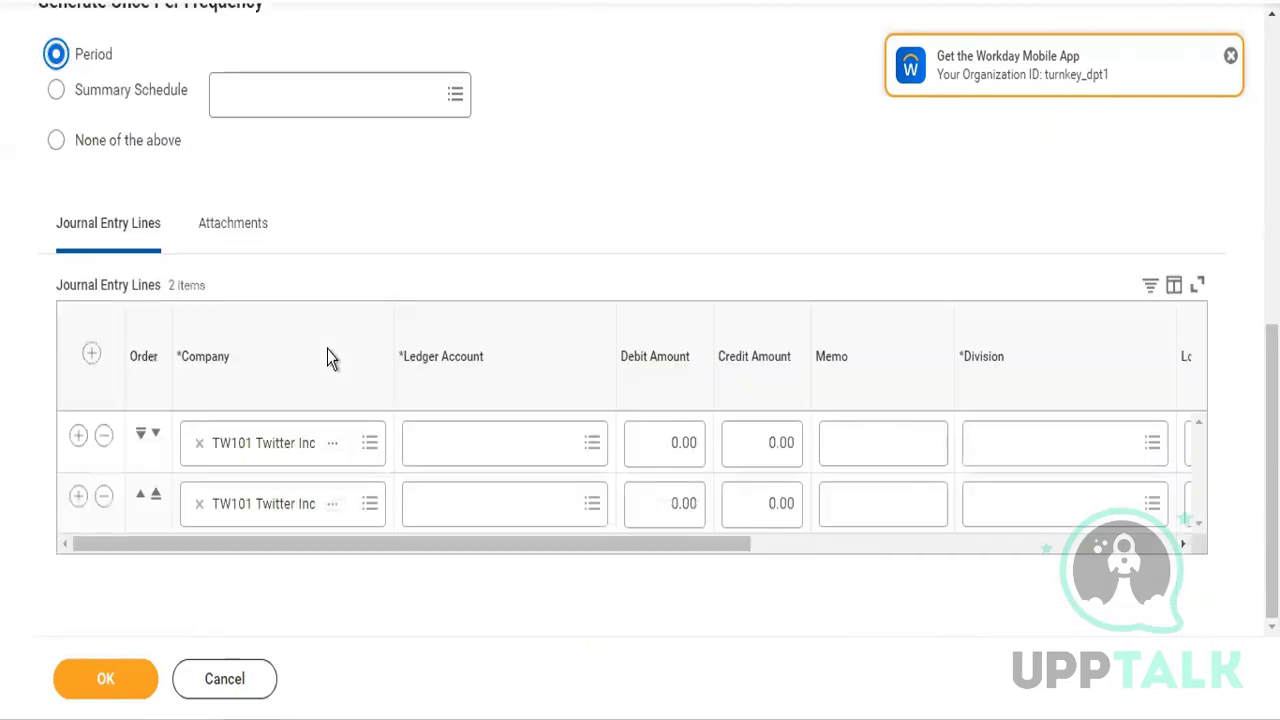
click(451, 432)
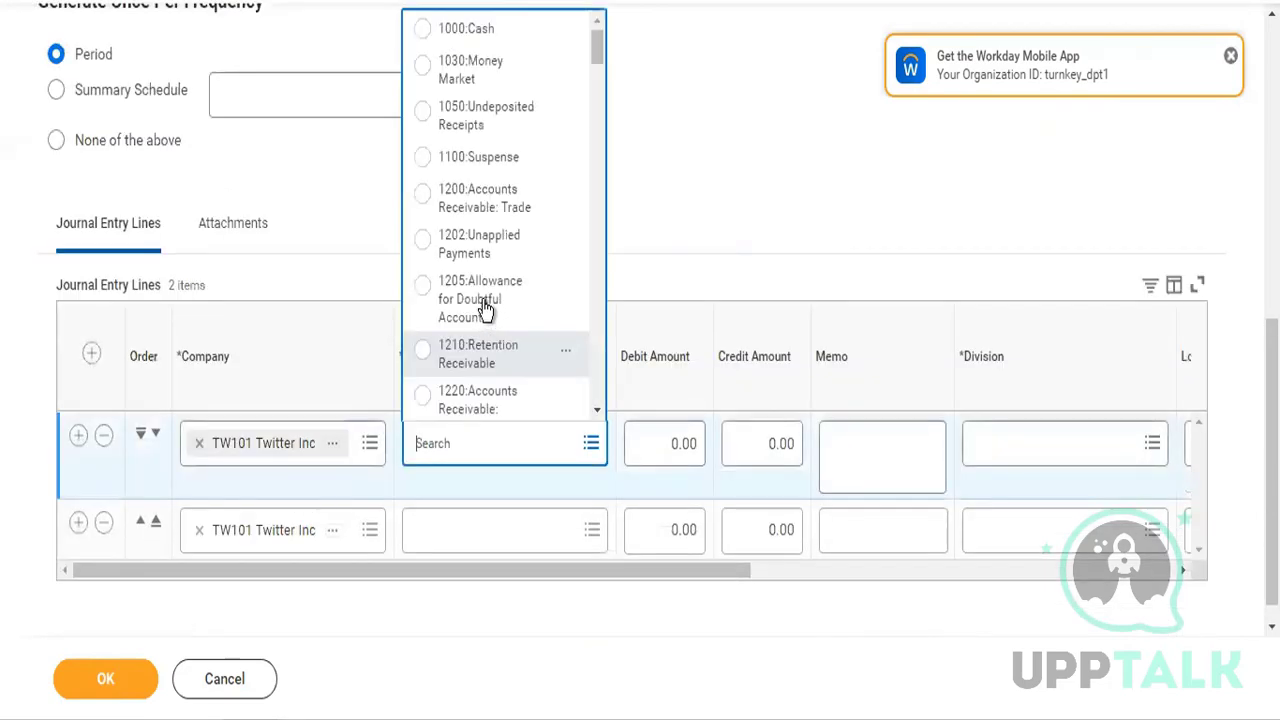
click(466, 28)
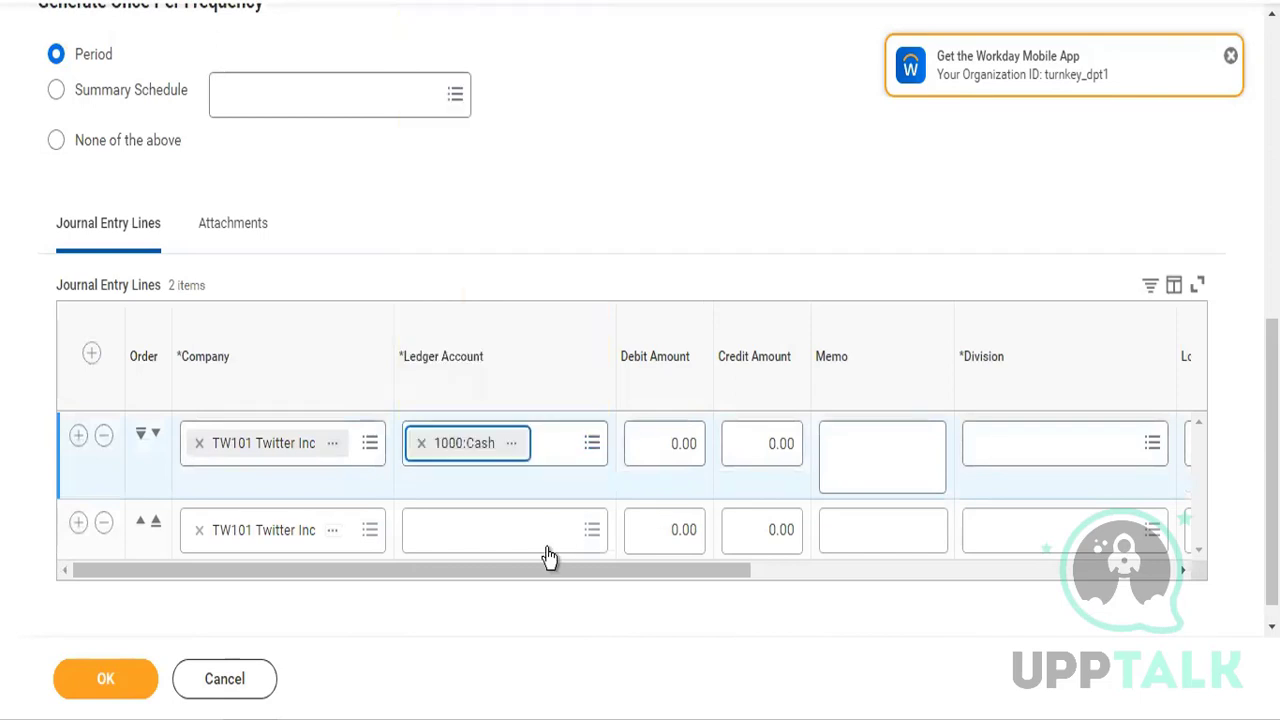
click(508, 538)
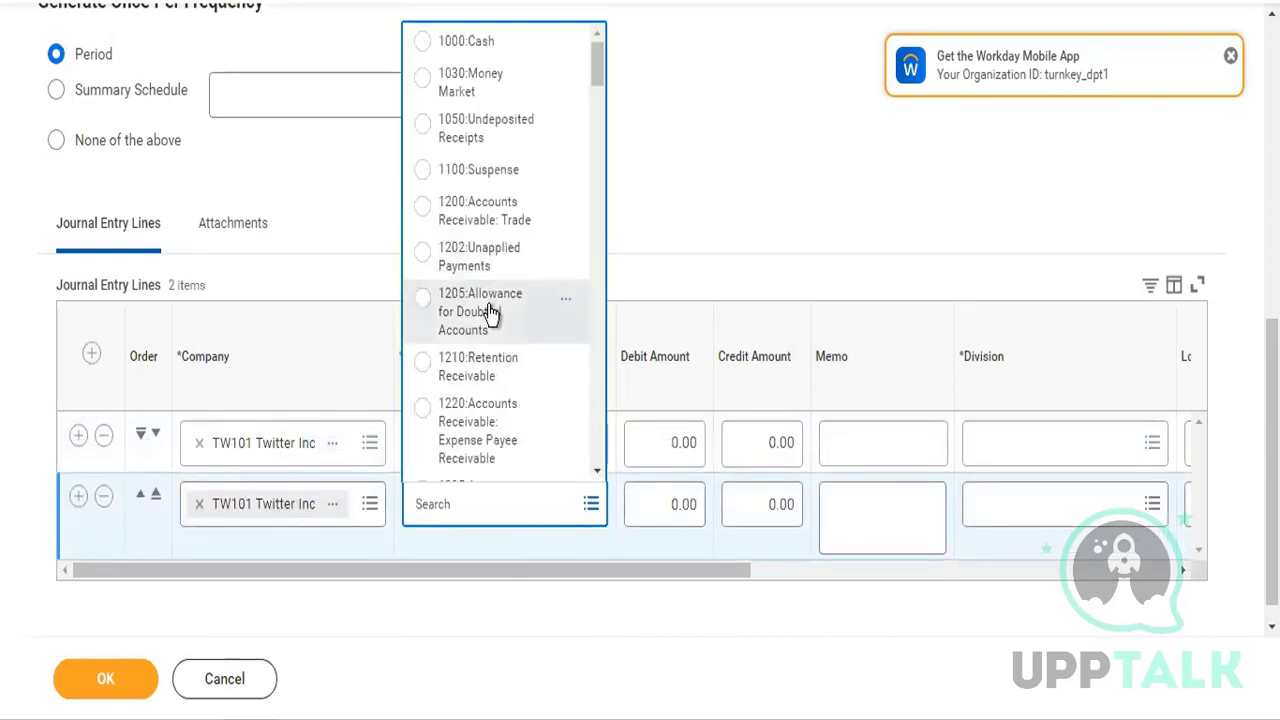
click(490, 313)
Enter a debit of 1000 on the Cash line and a credit of 1000 on the Allowance for Doubtful Accounts line
click(686, 443)
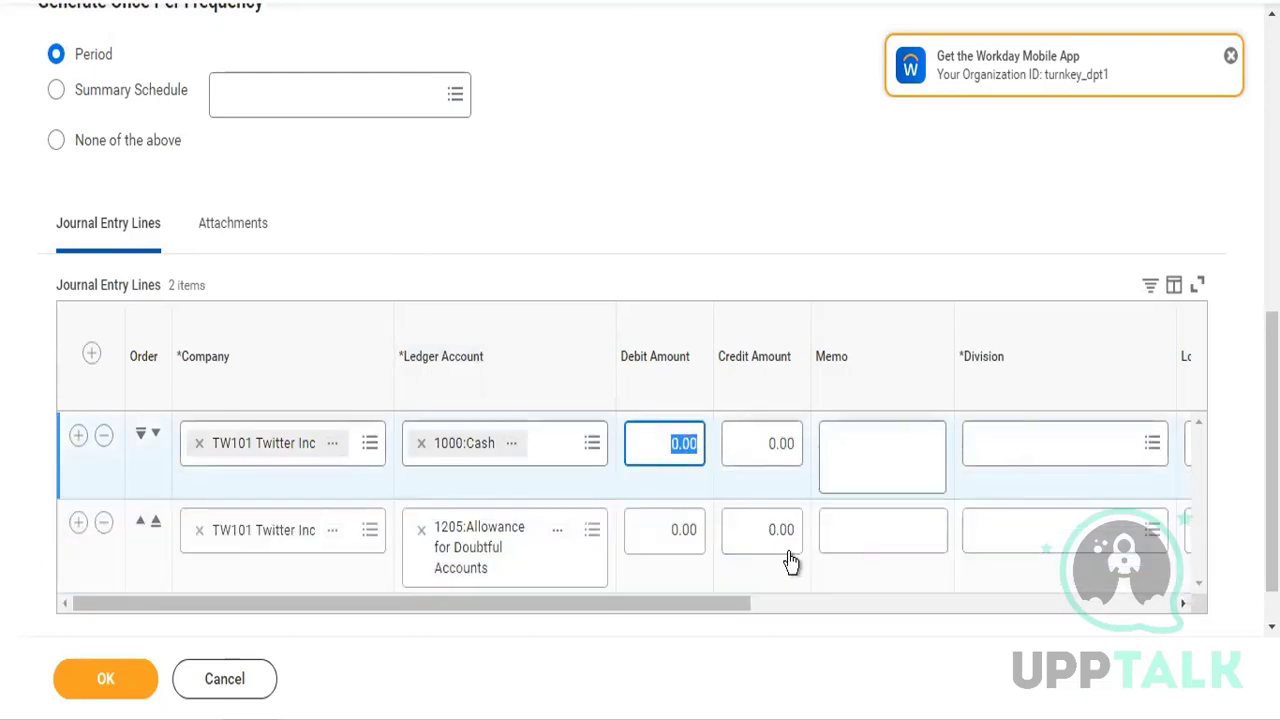
text(1000)
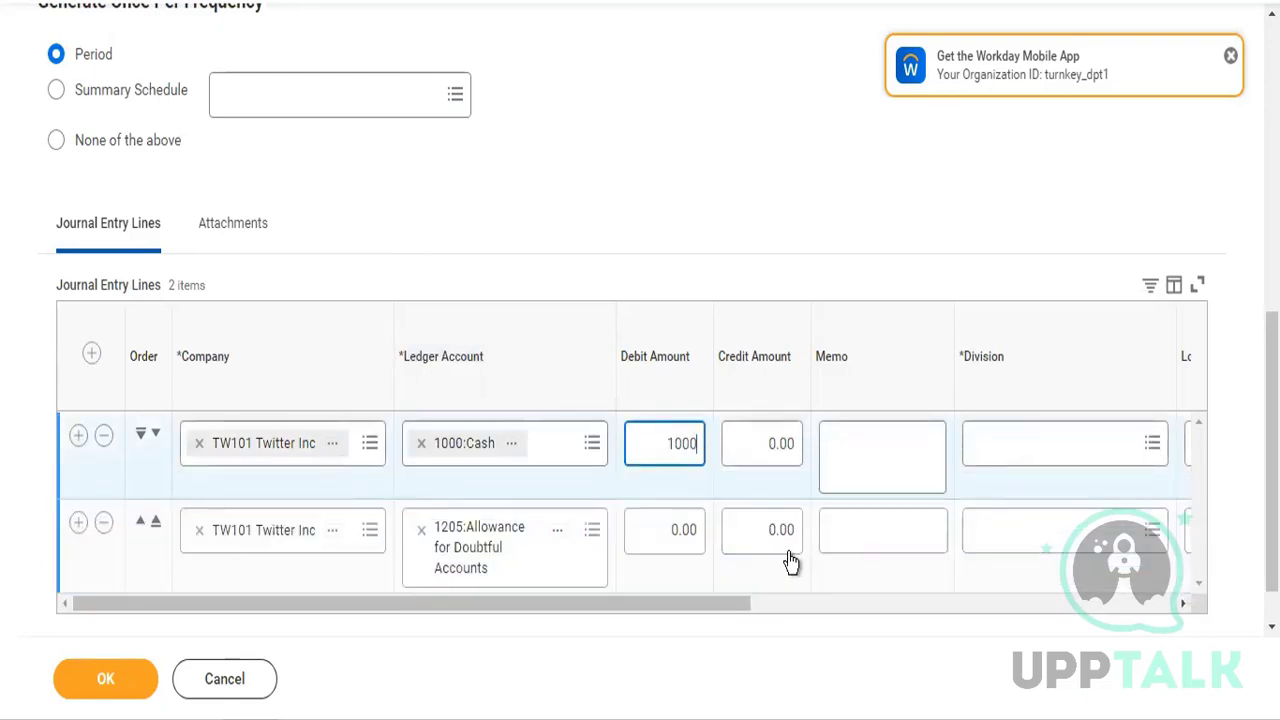
key(Tab)
click(778, 540)
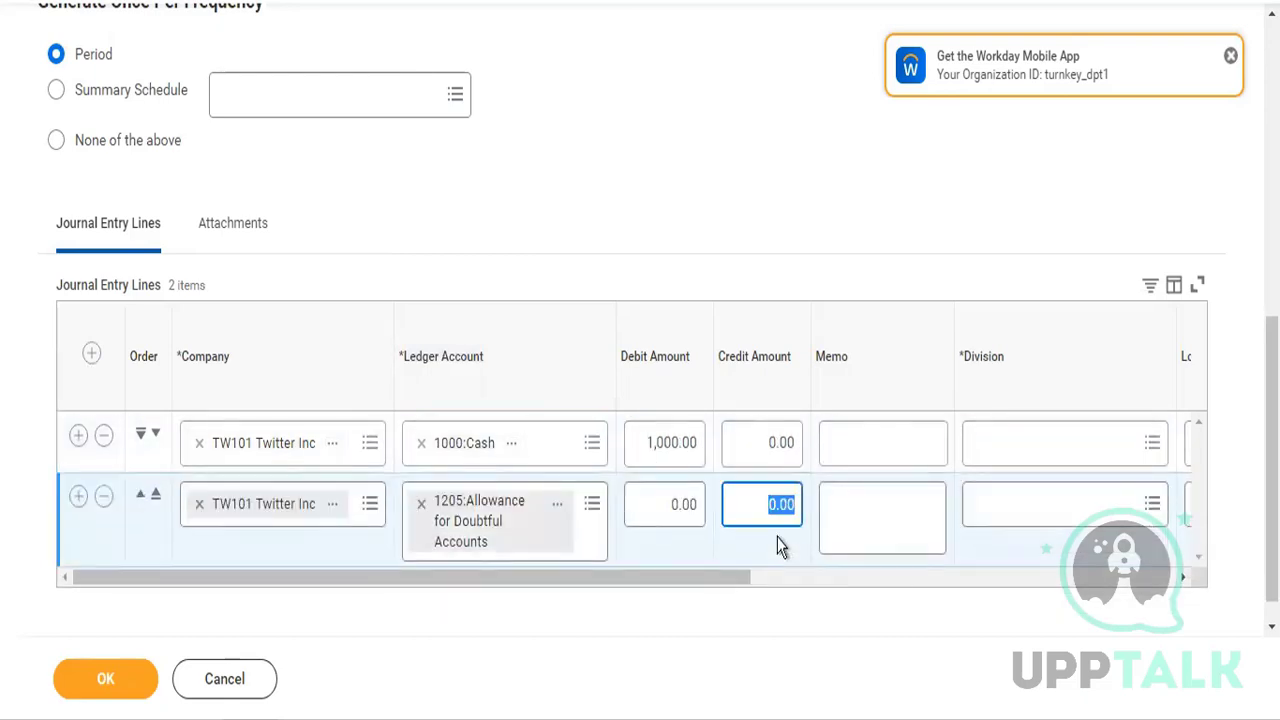
text(1000)
Set the division of the first journal entry line to CPG
click(784, 578)
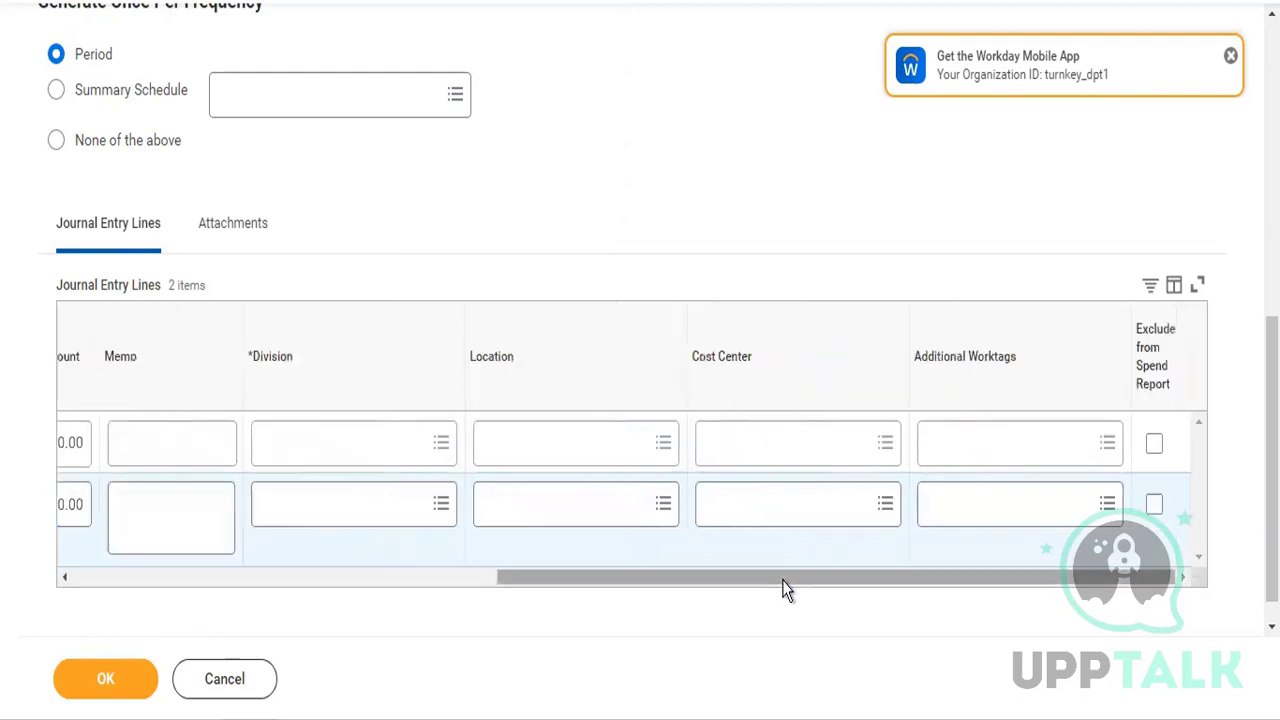
click(320, 449)
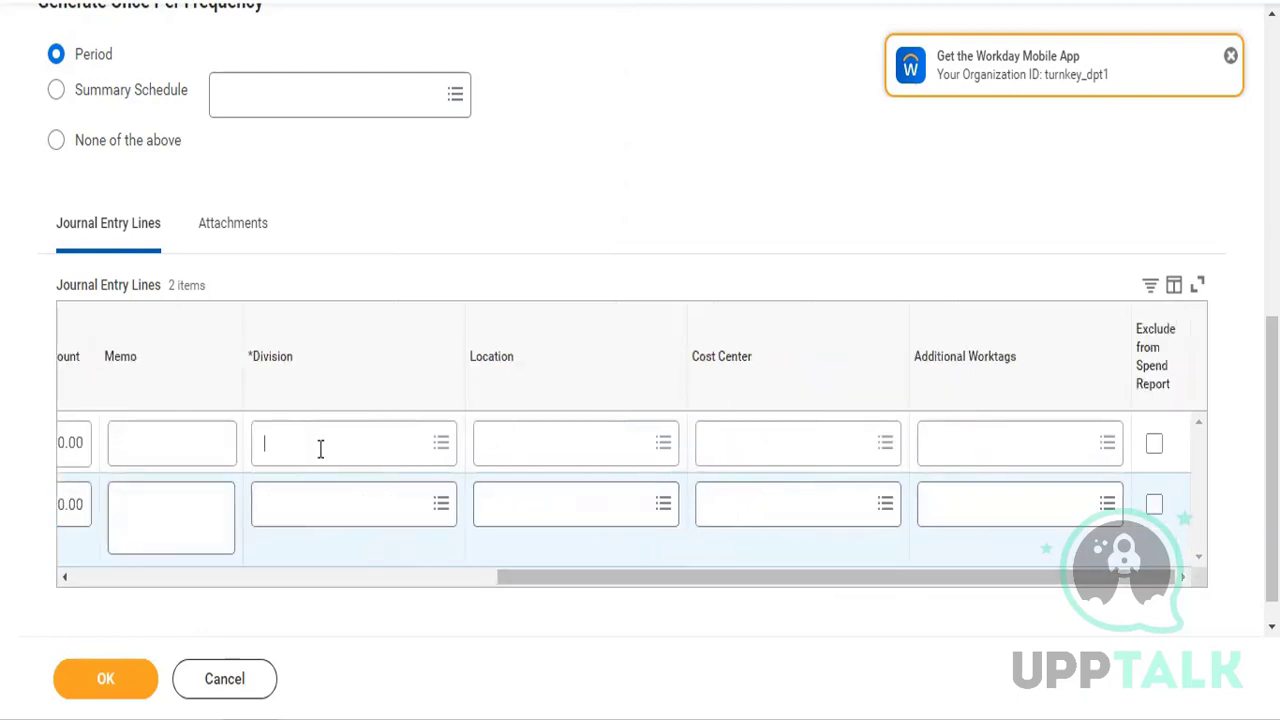
click(314, 340)
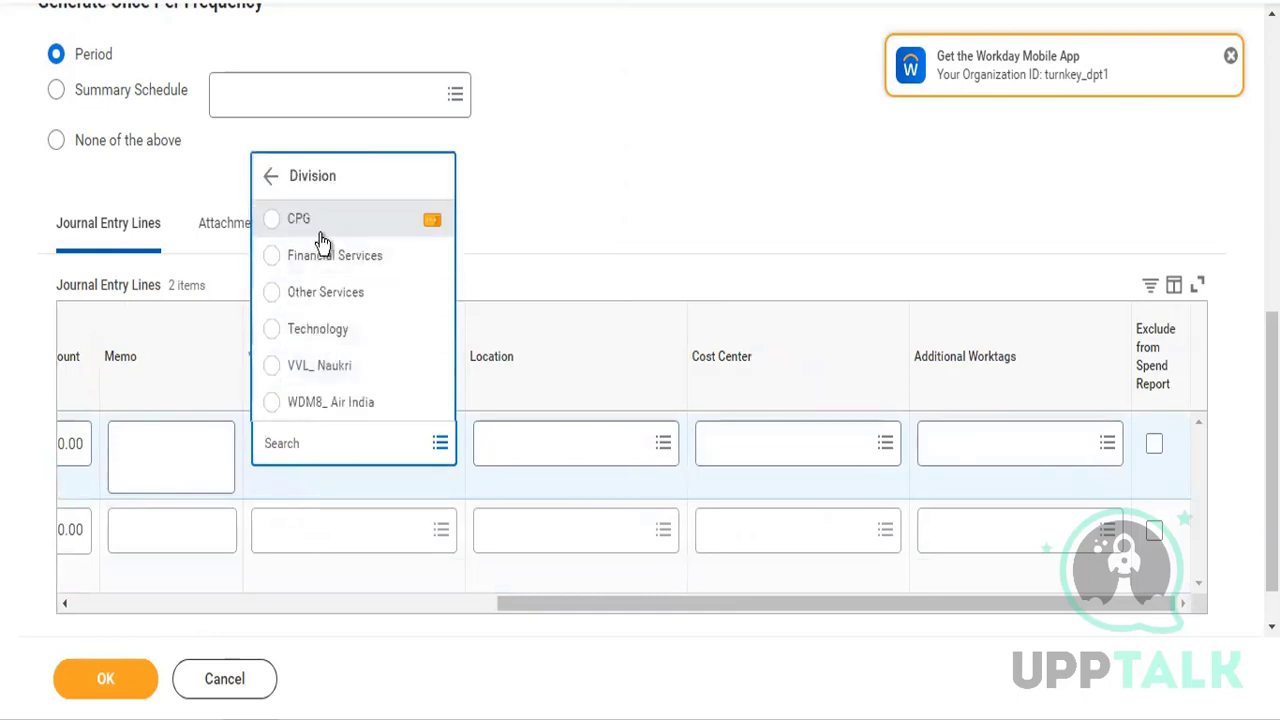
right_click(318, 232)
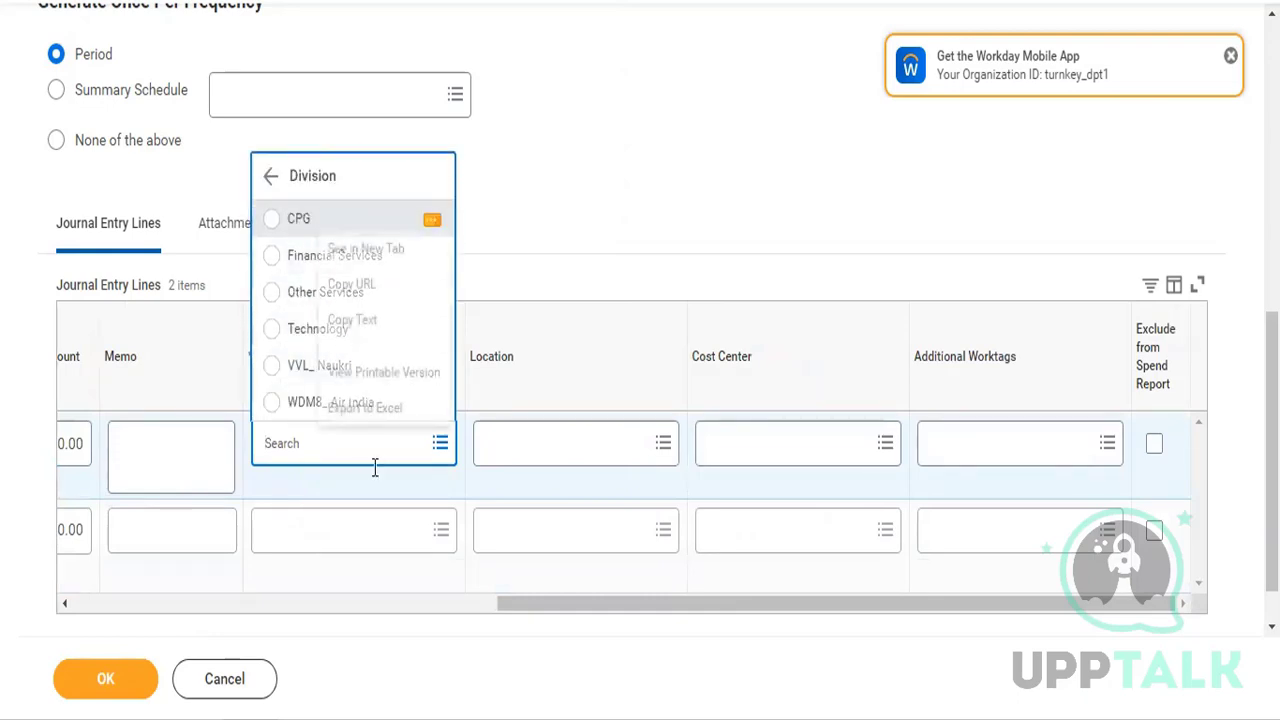
click(297, 241)
click(297, 241)
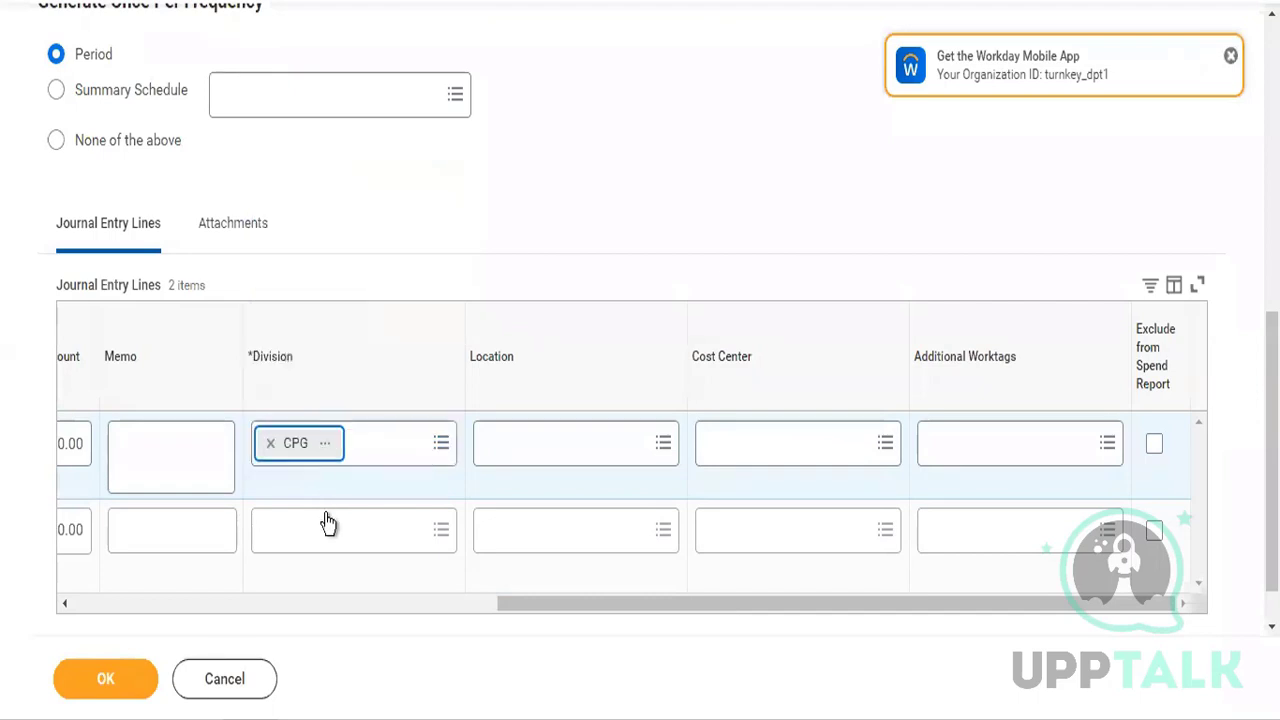
Set the division of the second journal entry line to Other Services
click(325, 541)
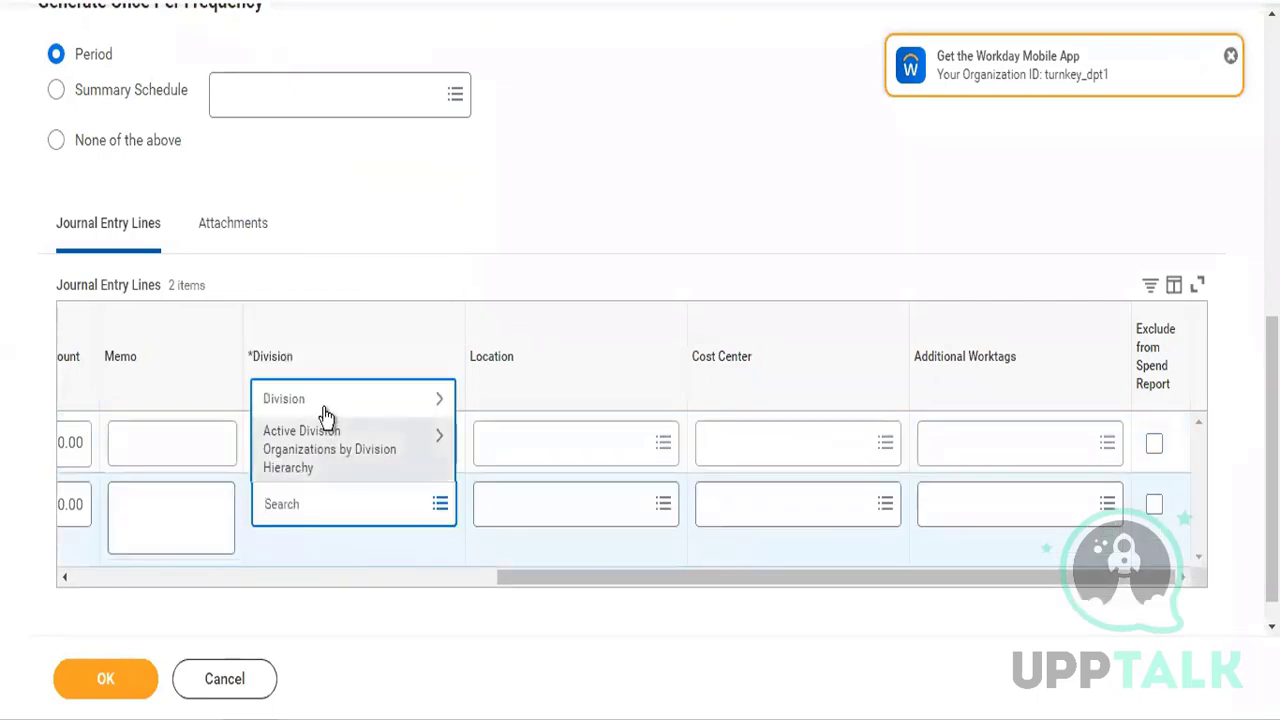
click(323, 398)
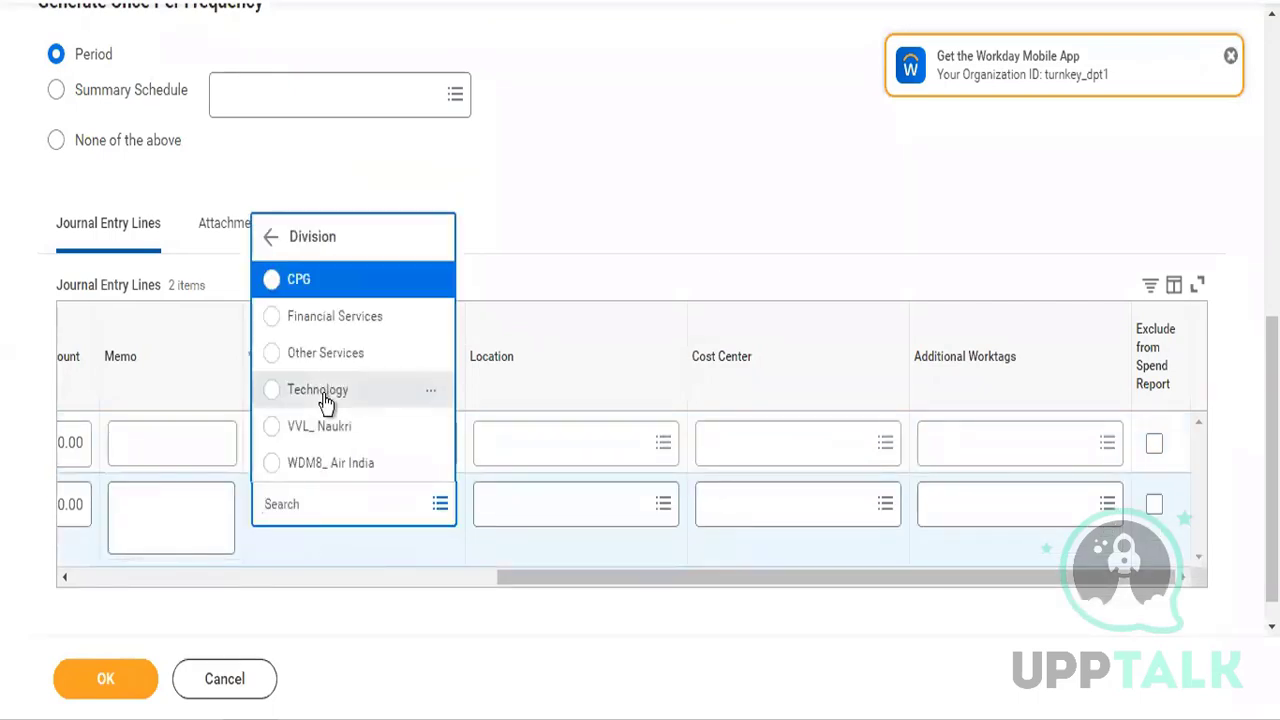
click(326, 360)
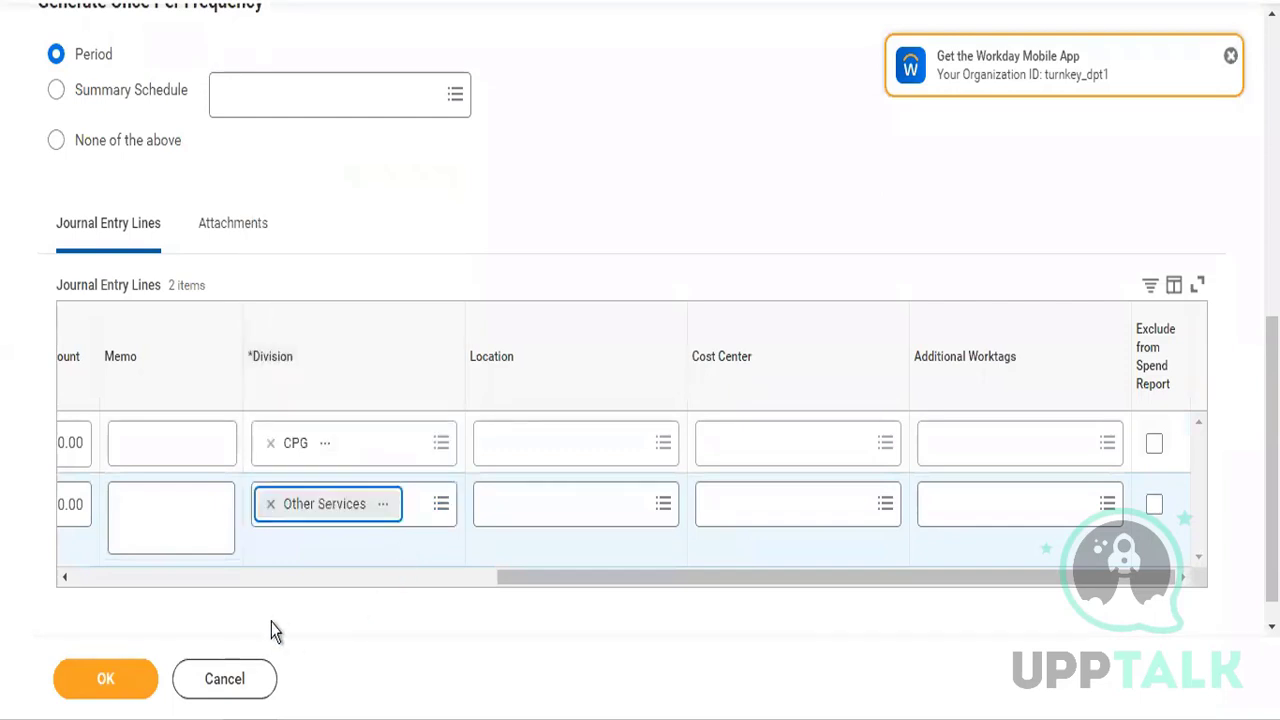
Check the completed journal entry lines and save the recurring journal template
click(114, 578)
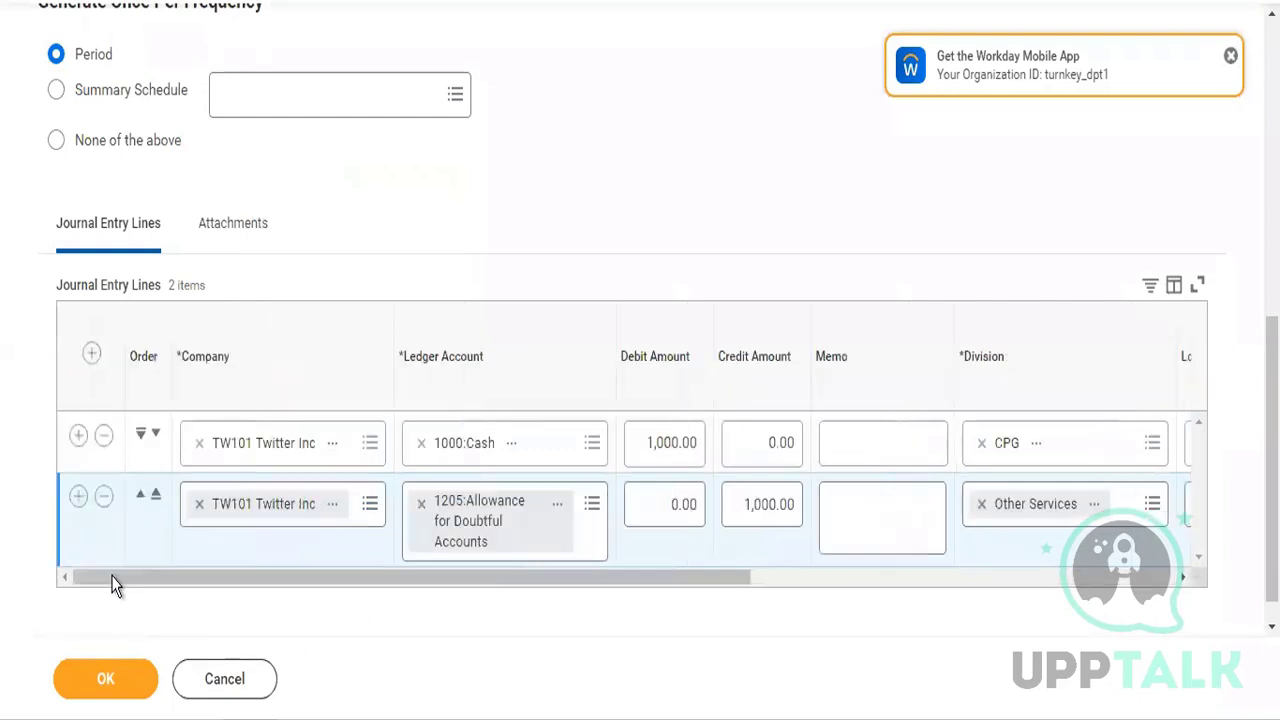
right_click(114, 684)
click(84, 688)
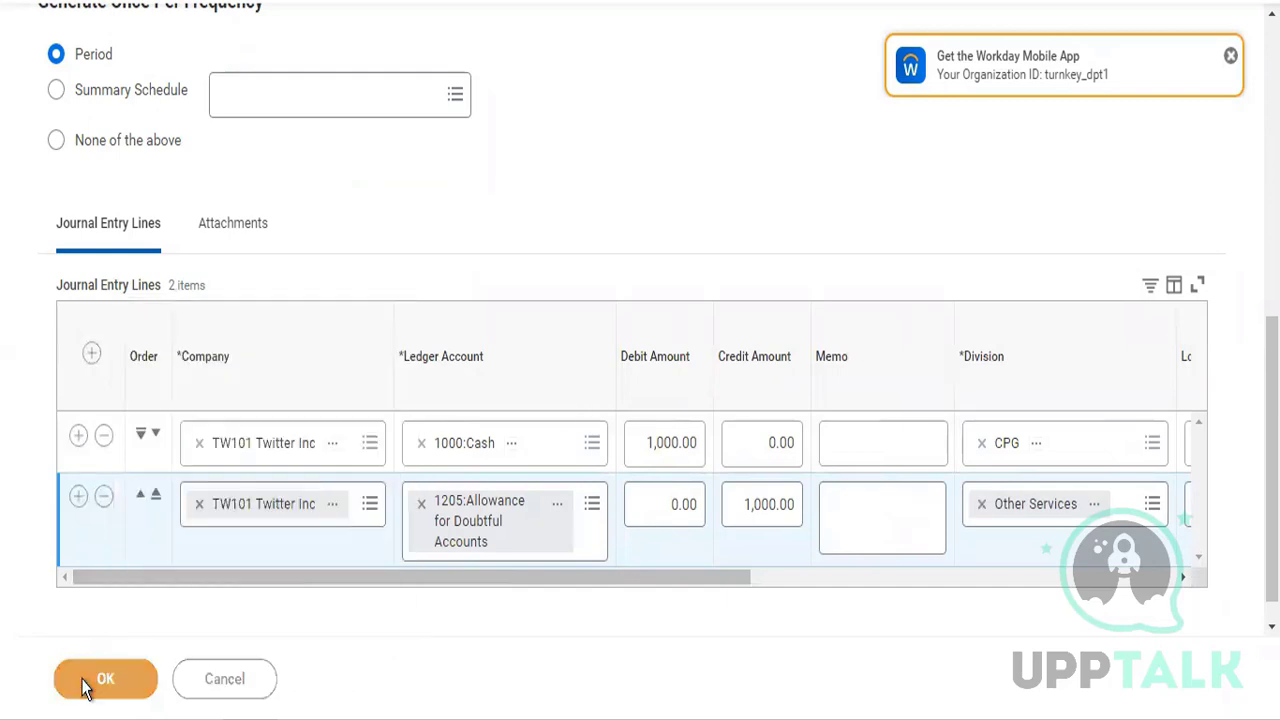
click(82, 686)
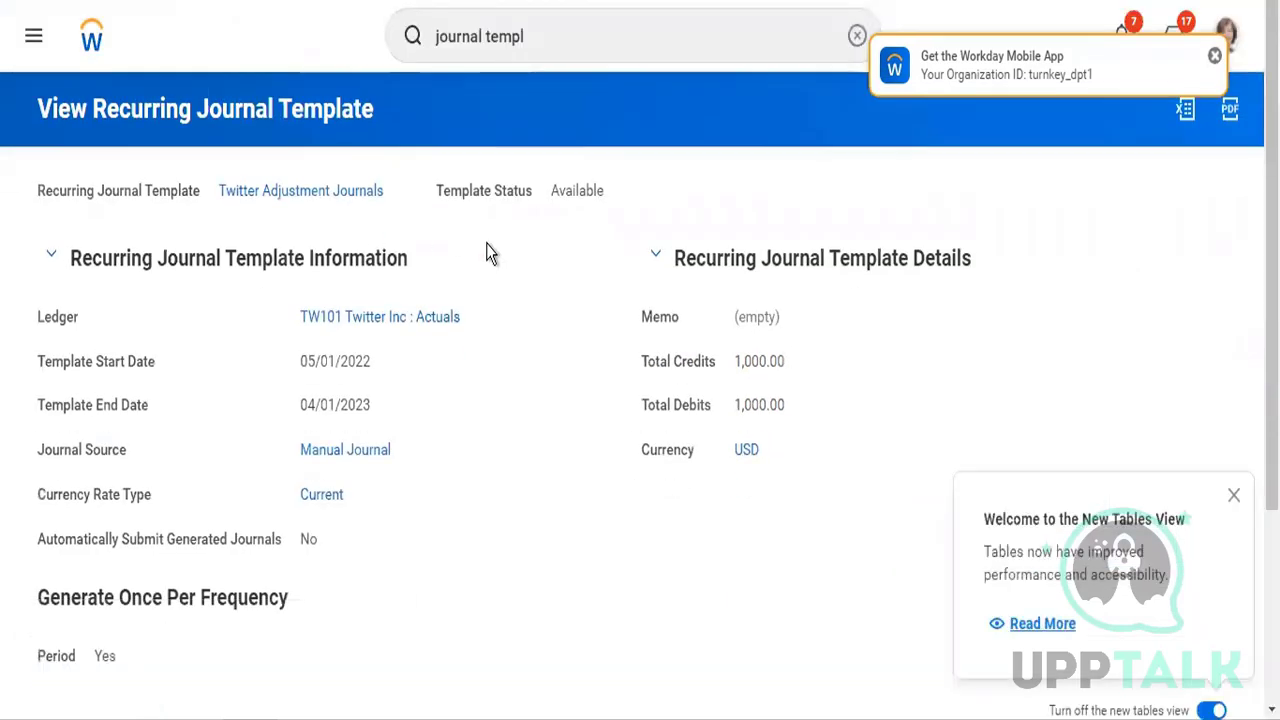
Generate a new journal from the Twitter Adjustment Journals template with accounting date 05/01/2022
click(398, 193)
mouse_move(557, 275)
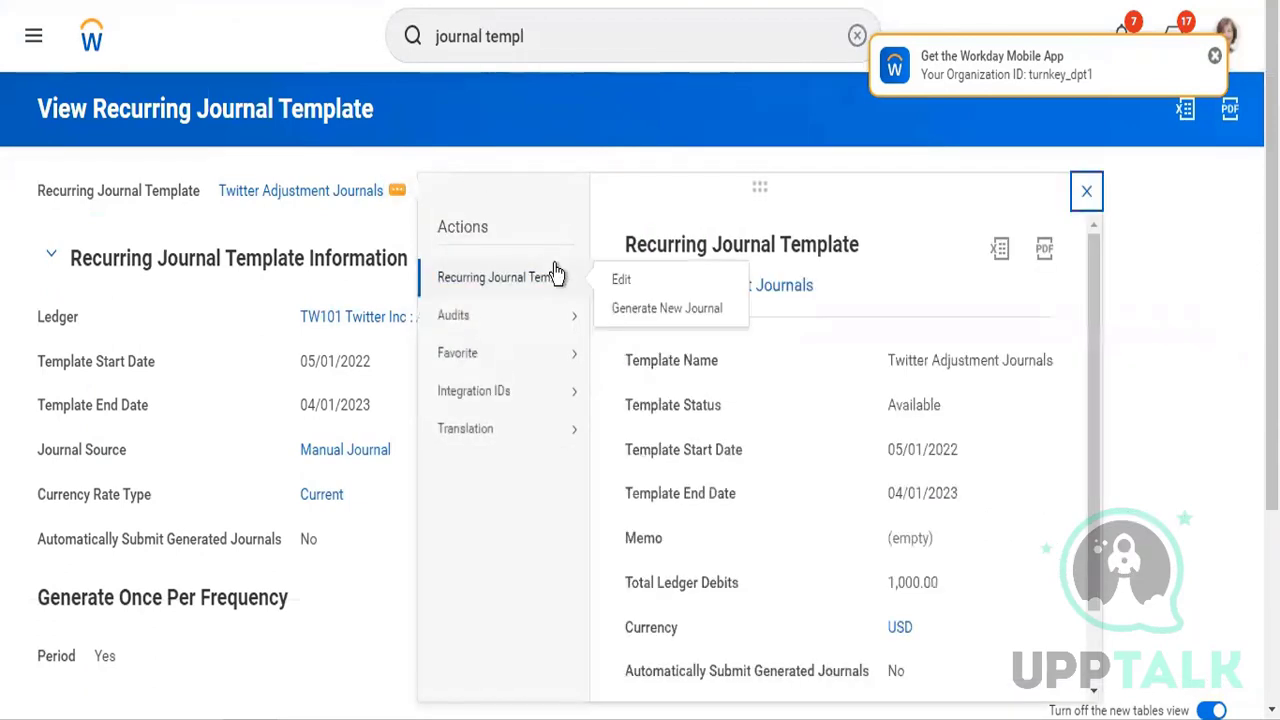
click(668, 312)
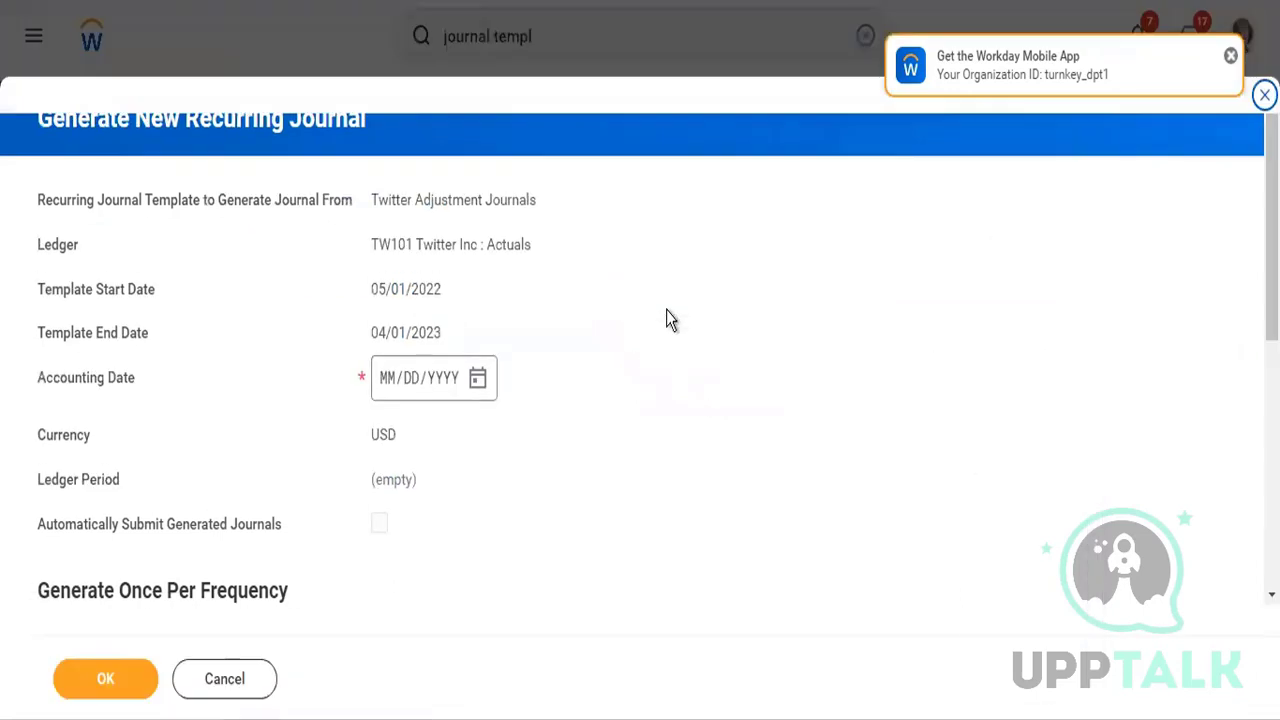
click(482, 381)
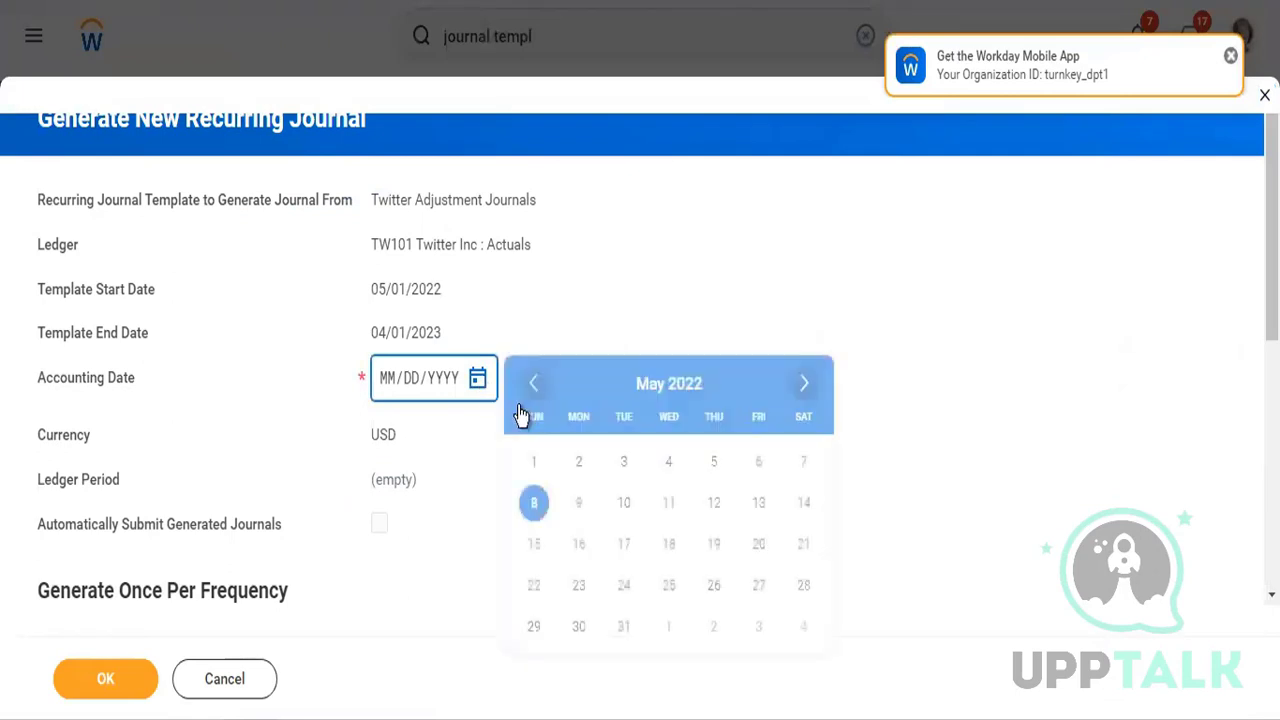
click(534, 461)
scroll(533, 454, down, 5)
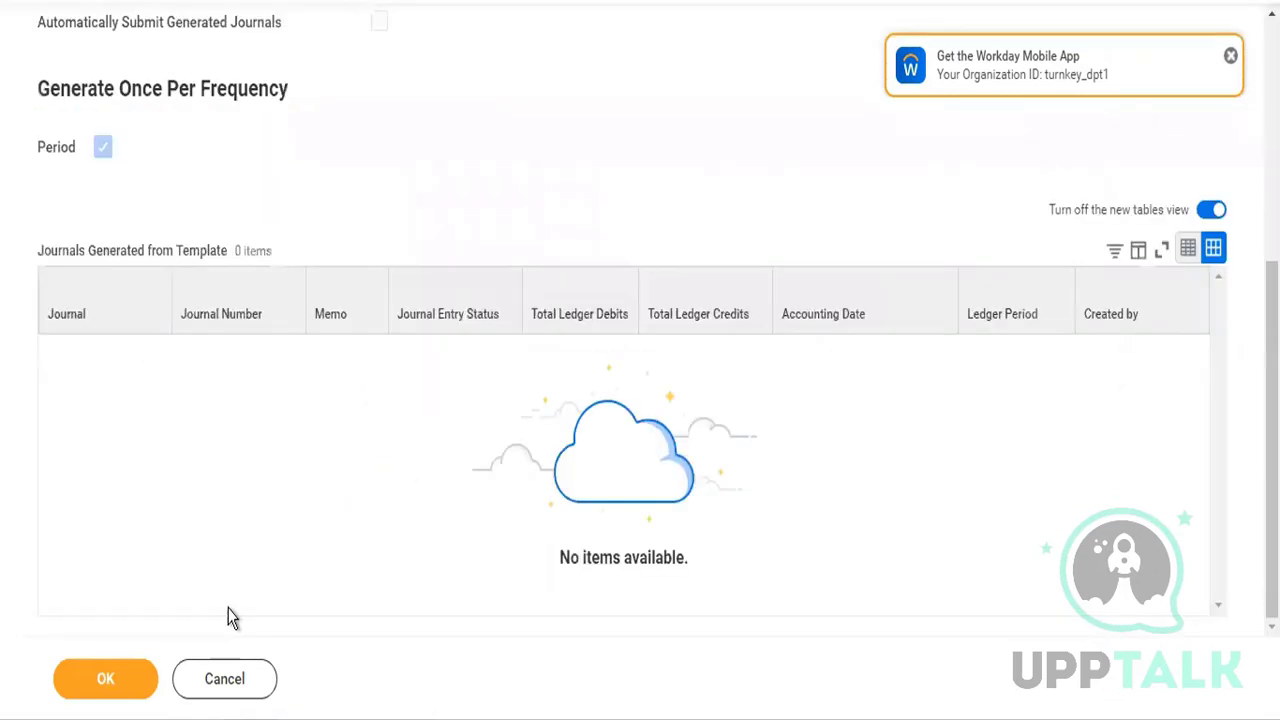
click(121, 683)
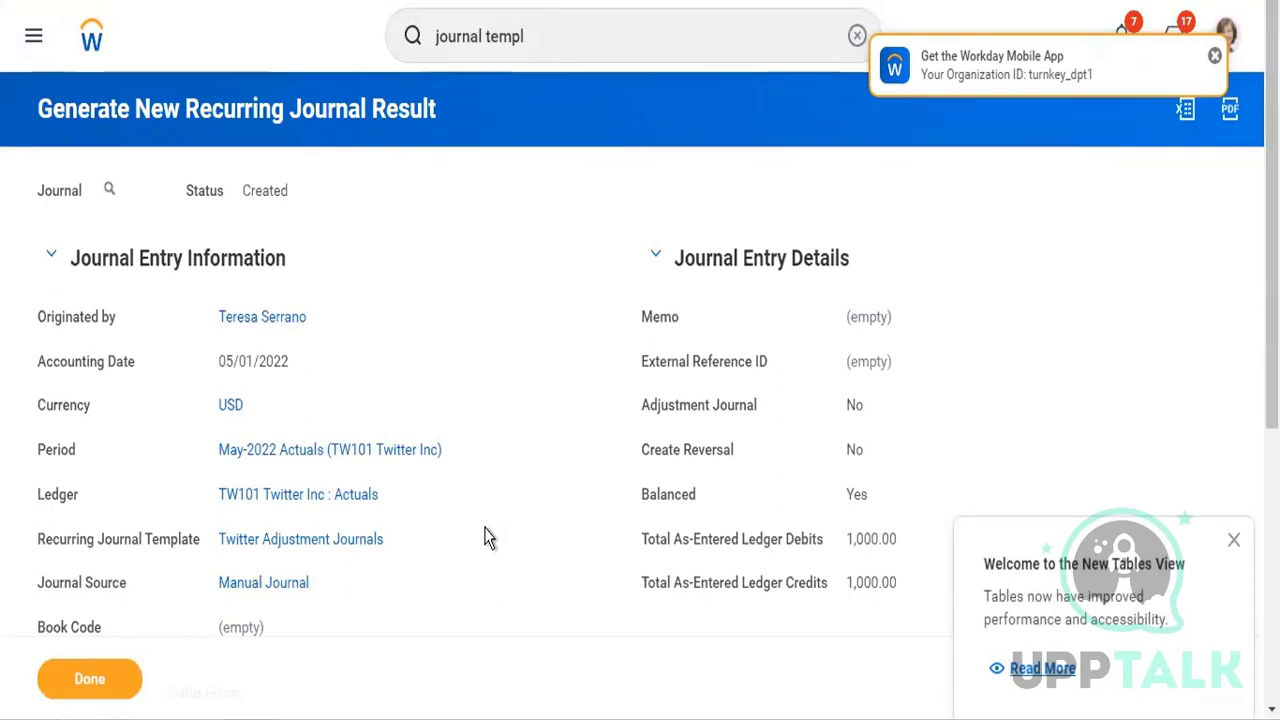
Review the generated journal's lines and its status history
scroll(509, 528, down, 5)
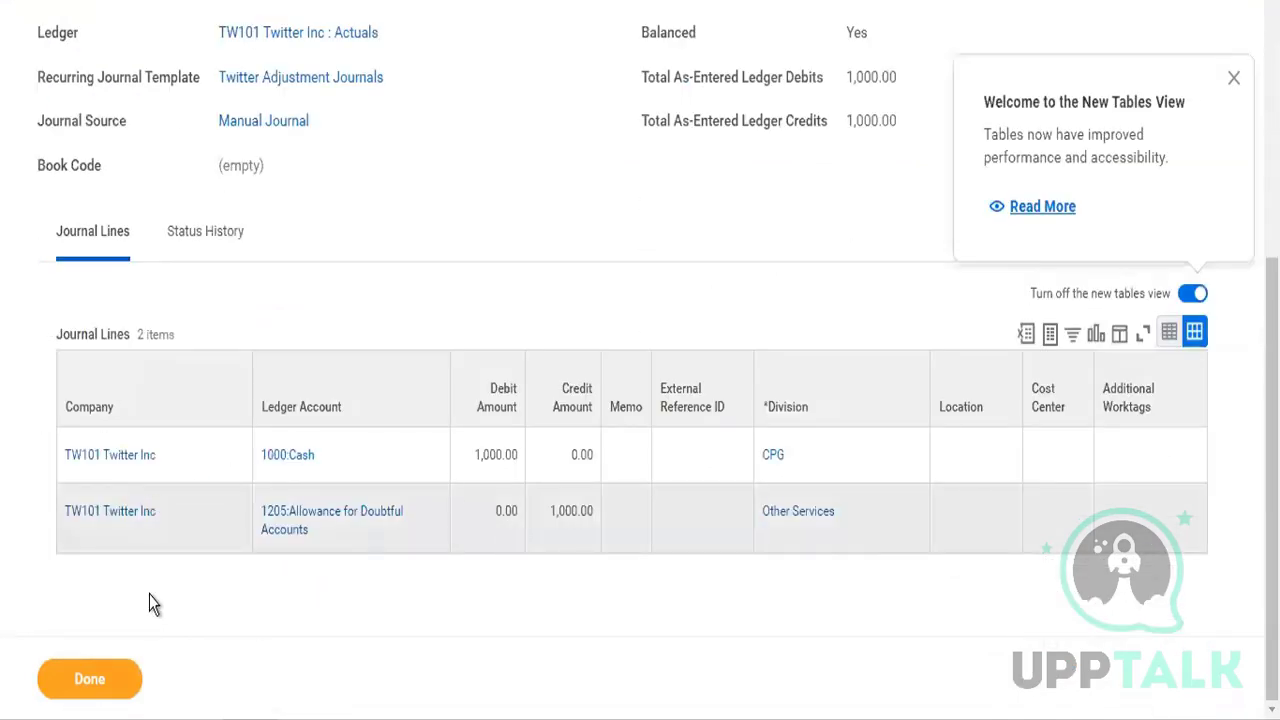
click(180, 265)
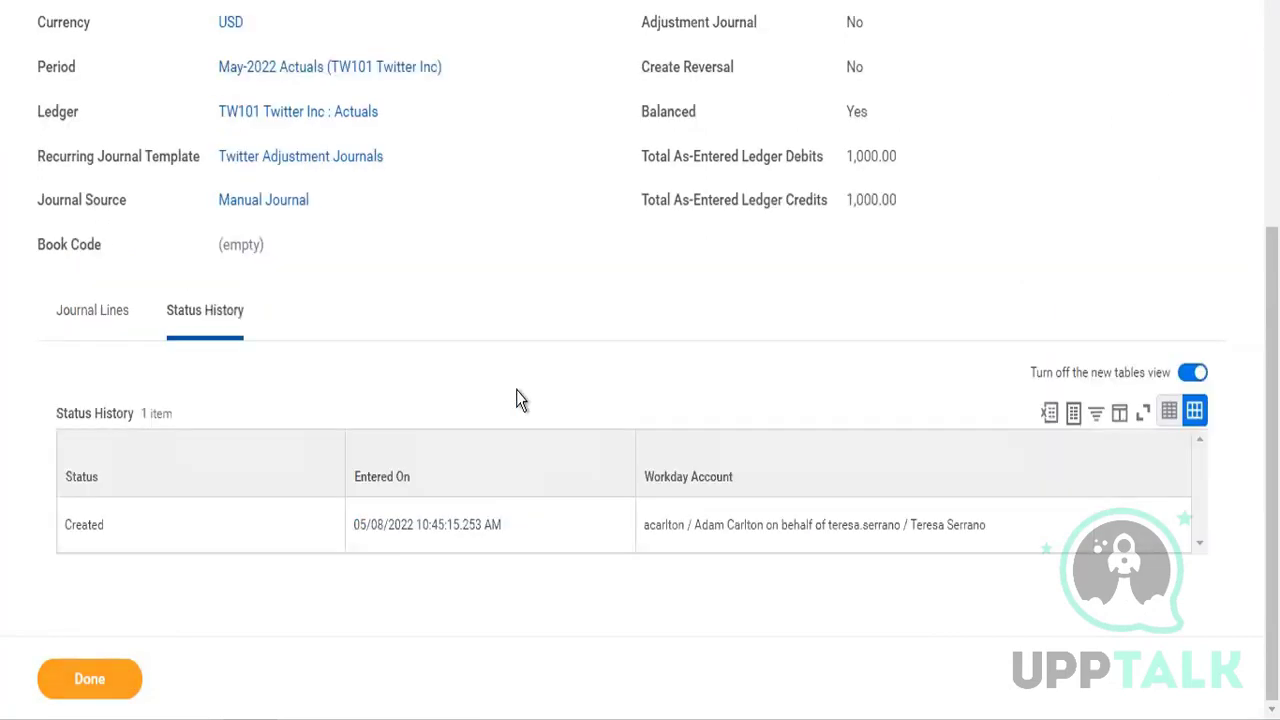
right_click(88, 683)
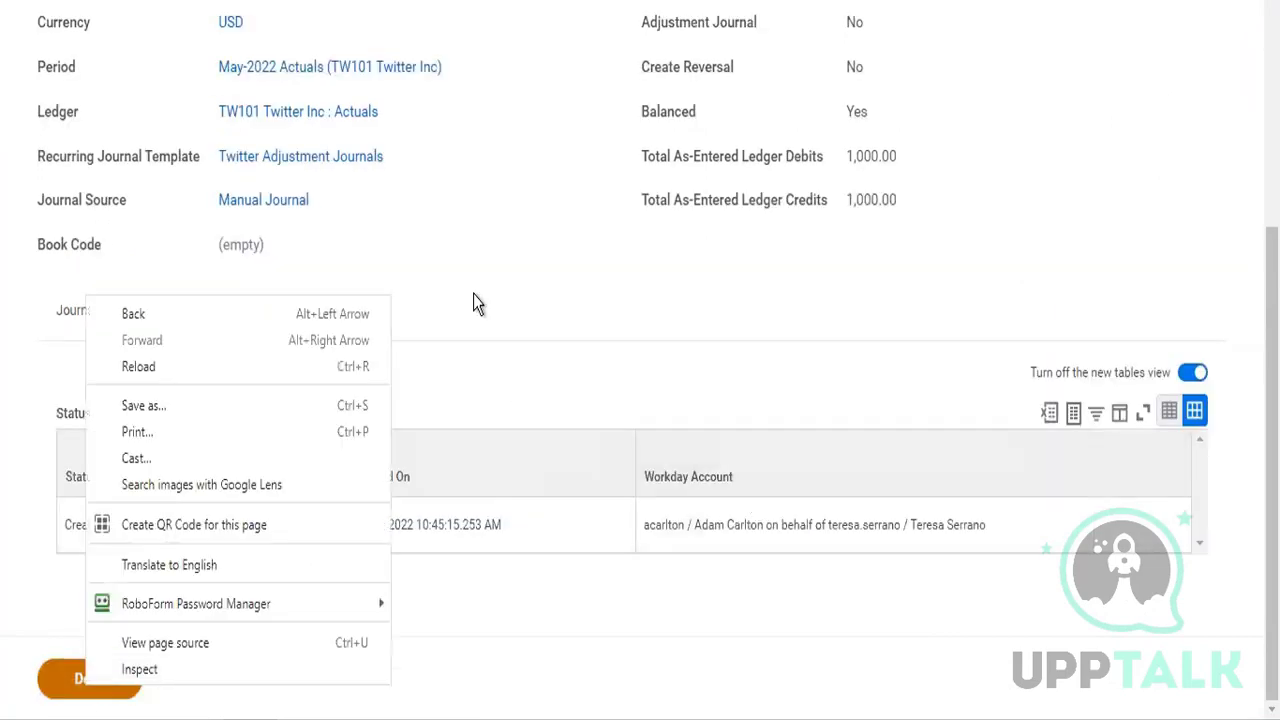
Finish viewing the generated journal and search for "generate journal"
click(529, 234)
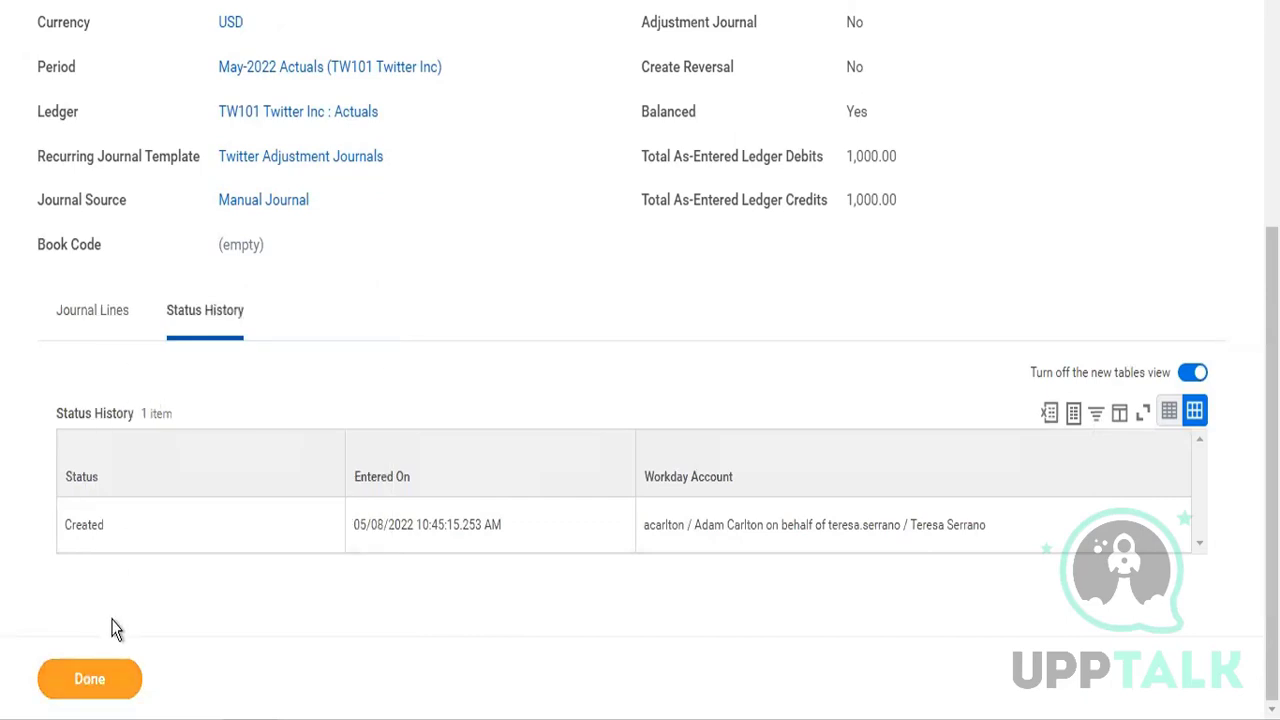
click(105, 685)
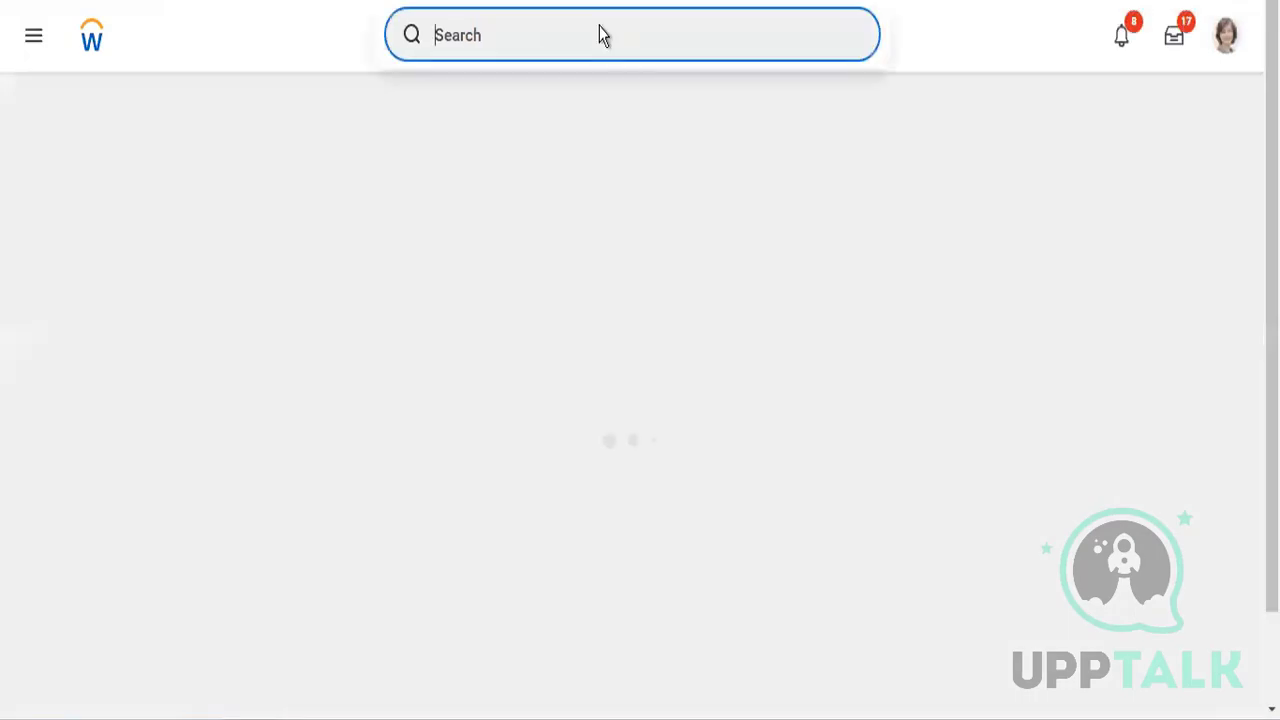
right_click(599, 33)
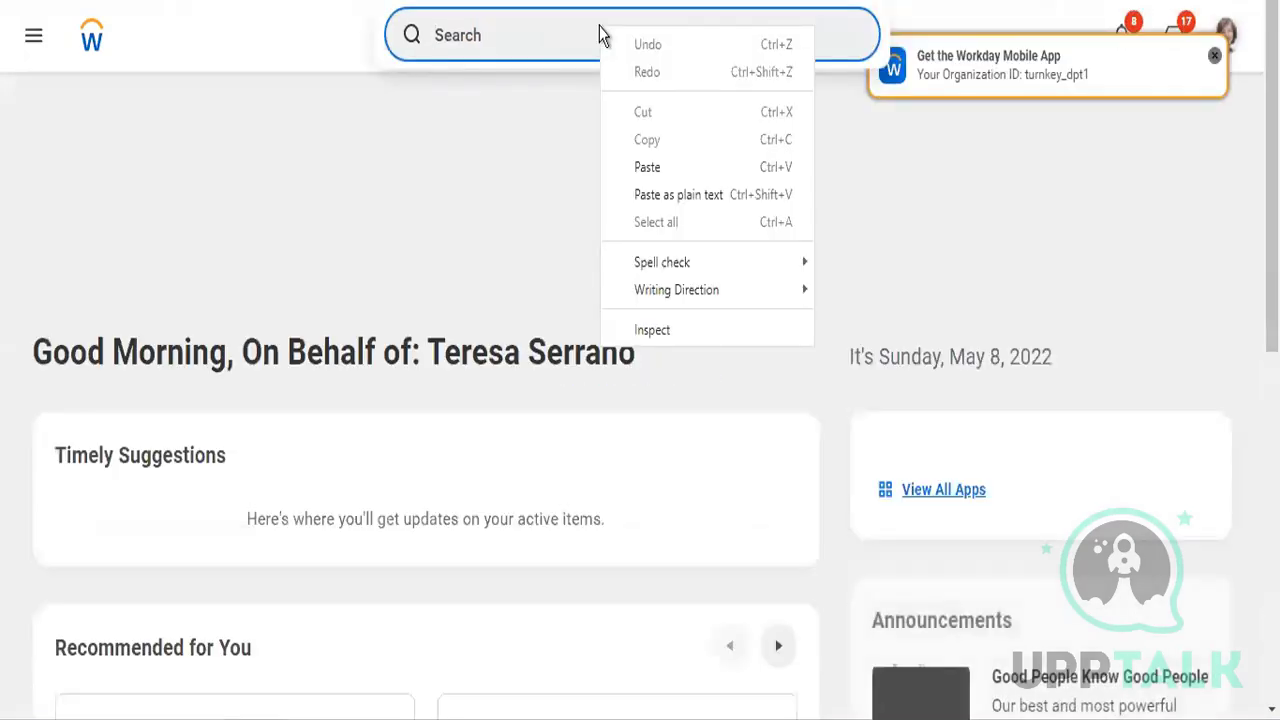
click(562, 42)
text(generate)
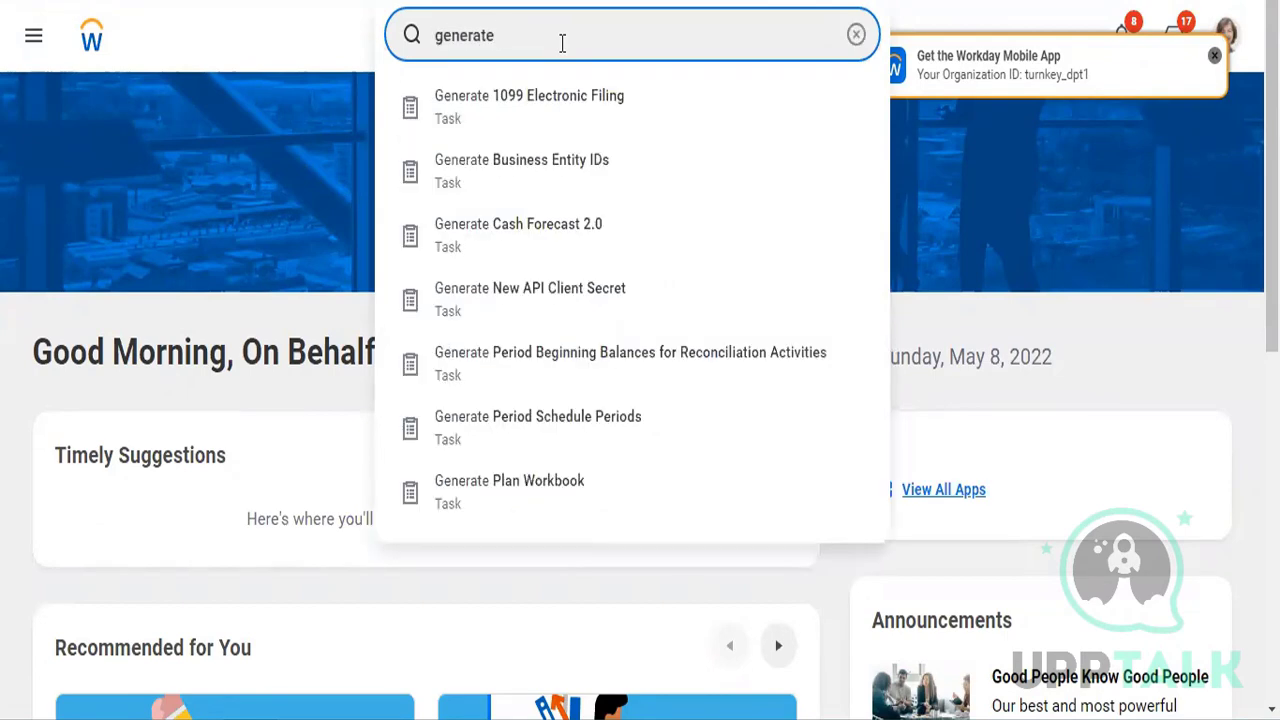
text( jouna)
key(BackSpace)
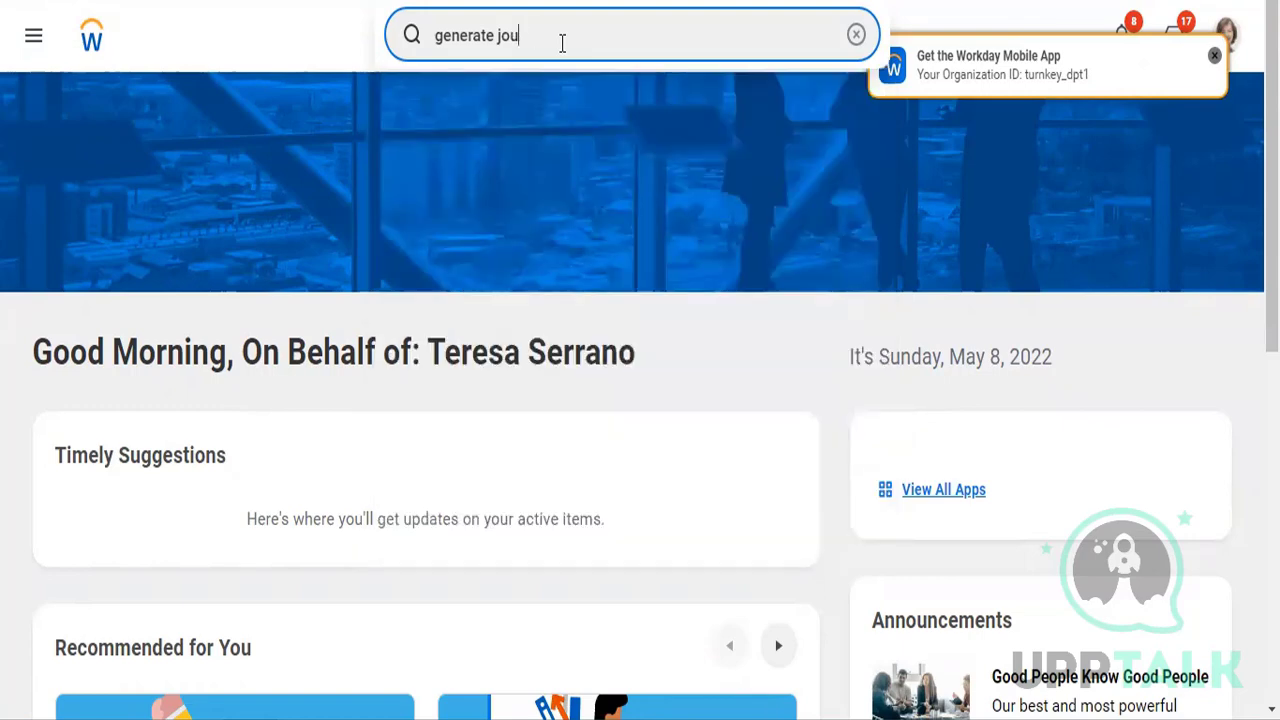
text(nal)
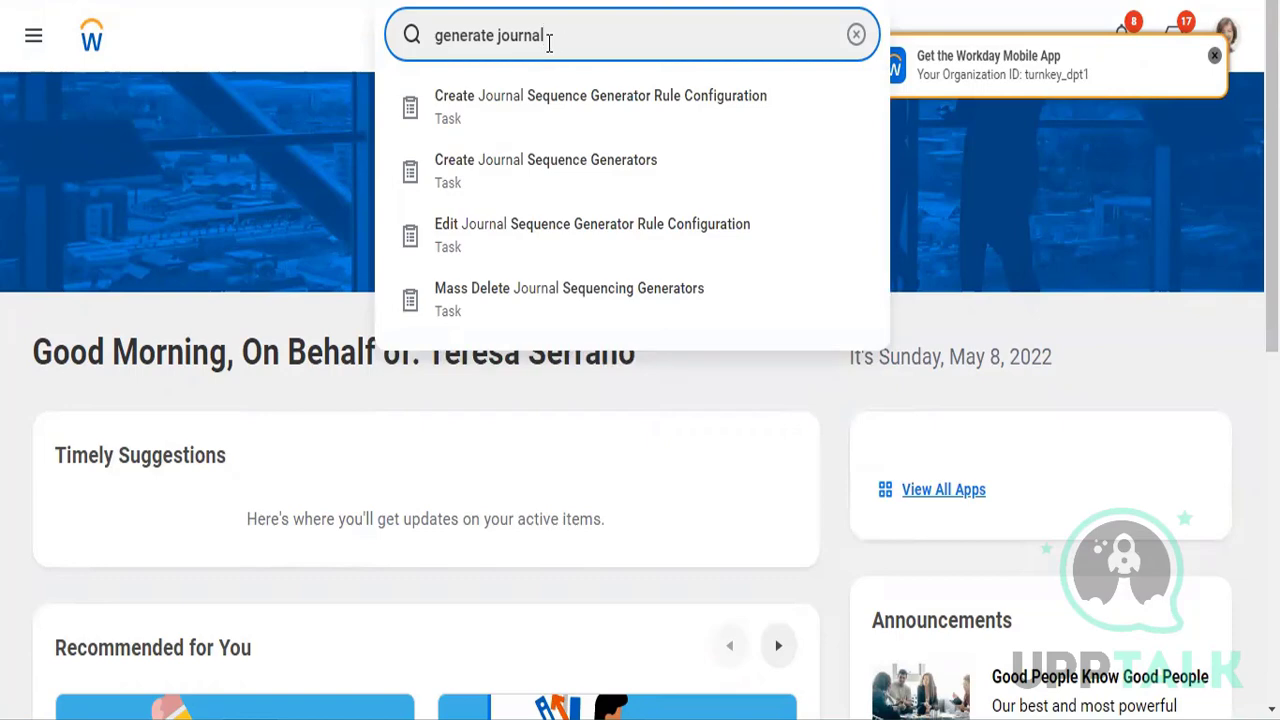
Run the View Security for Securable Item report for the securable item "journal"
drag(549, 44, 388, 24)
text(view sec )
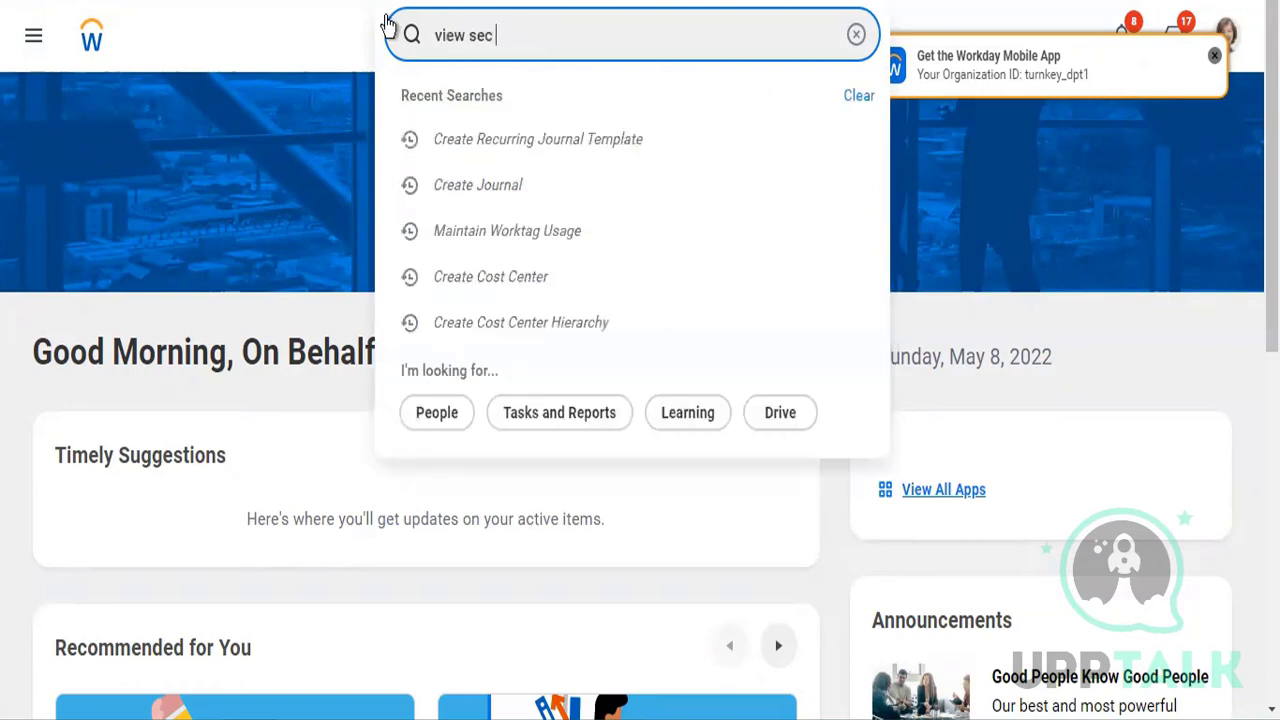
text(for sec item)
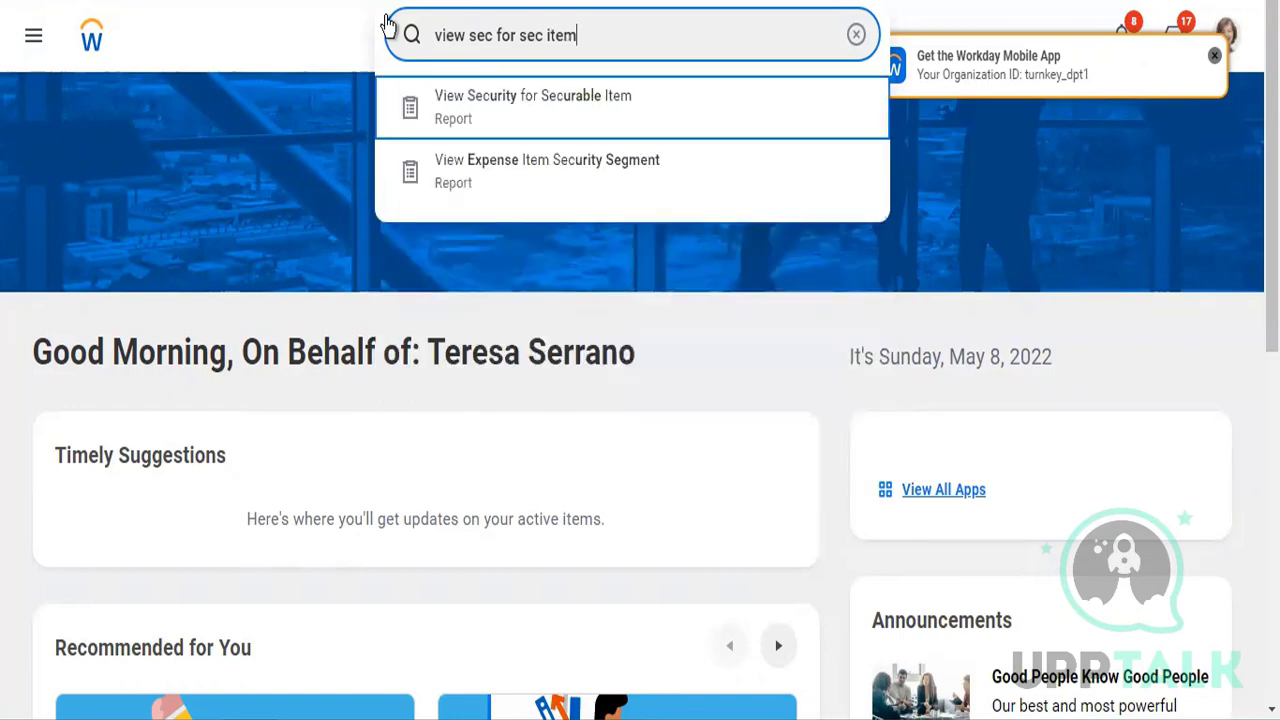
click(565, 120)
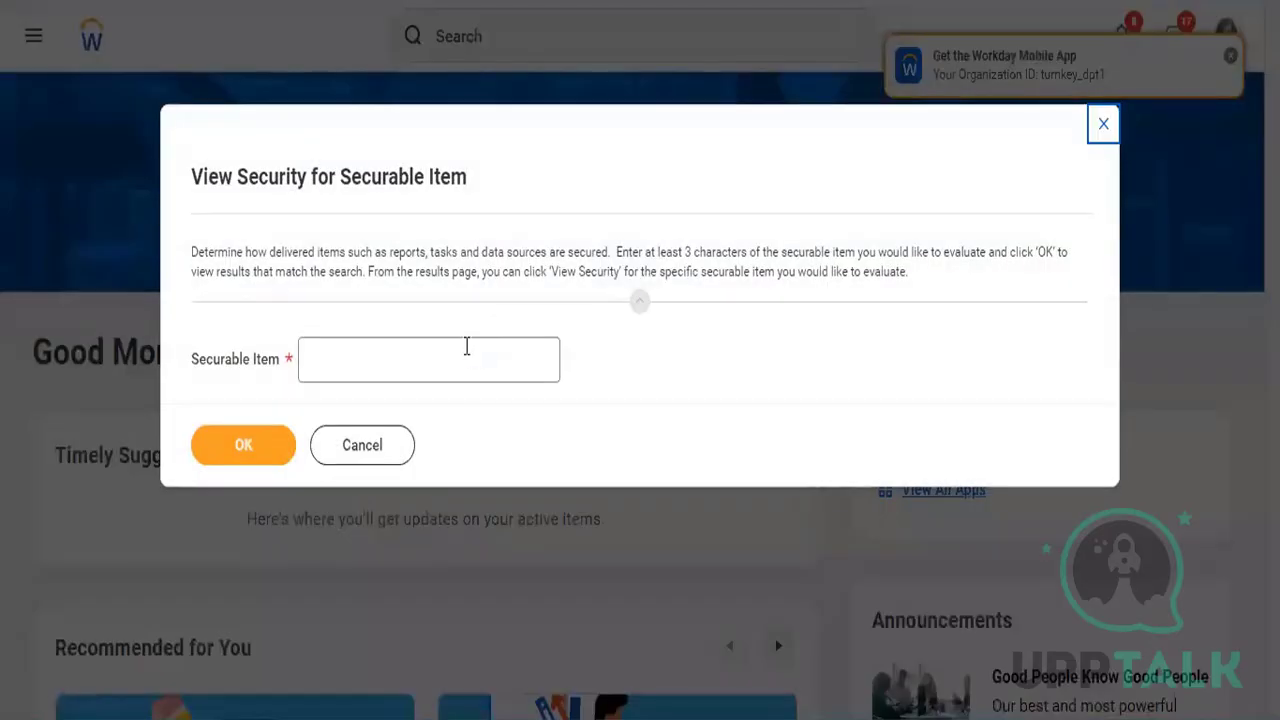
click(465, 347)
text(journal)
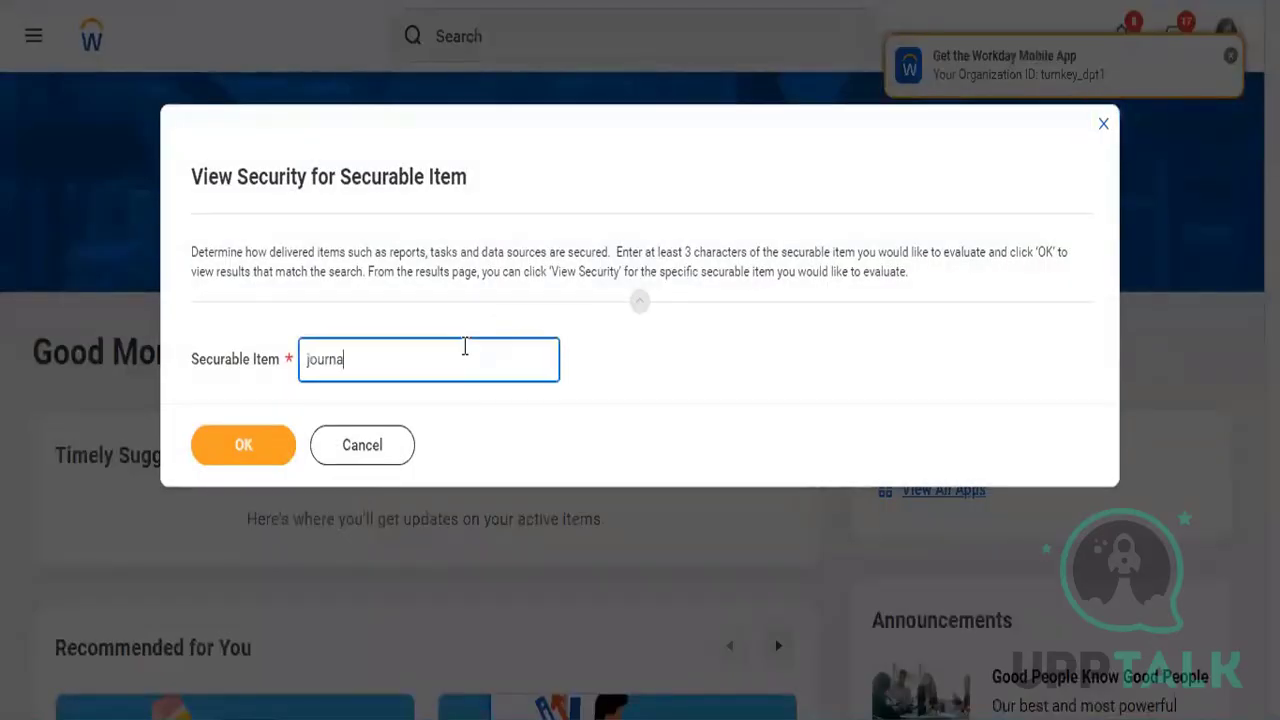
click(210, 473)
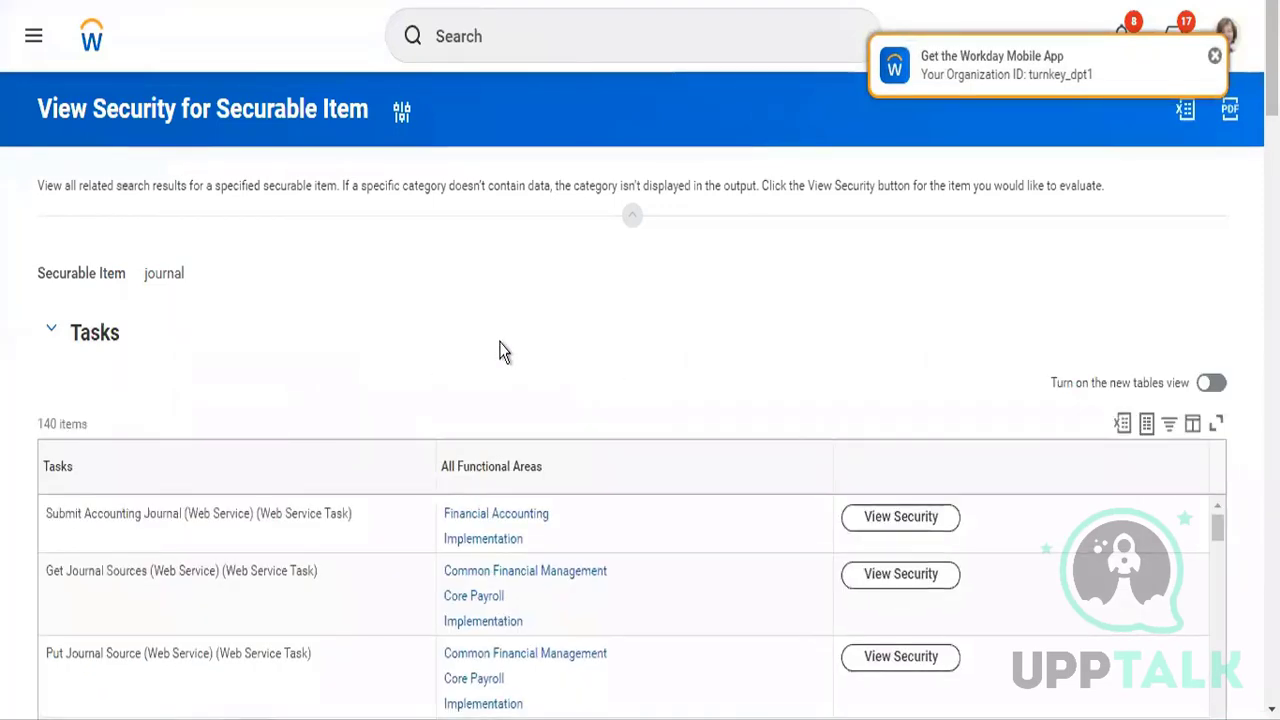
Examine the report's list of journal tasks for the one that generates recurring journals
scroll(500, 351, down, 3)
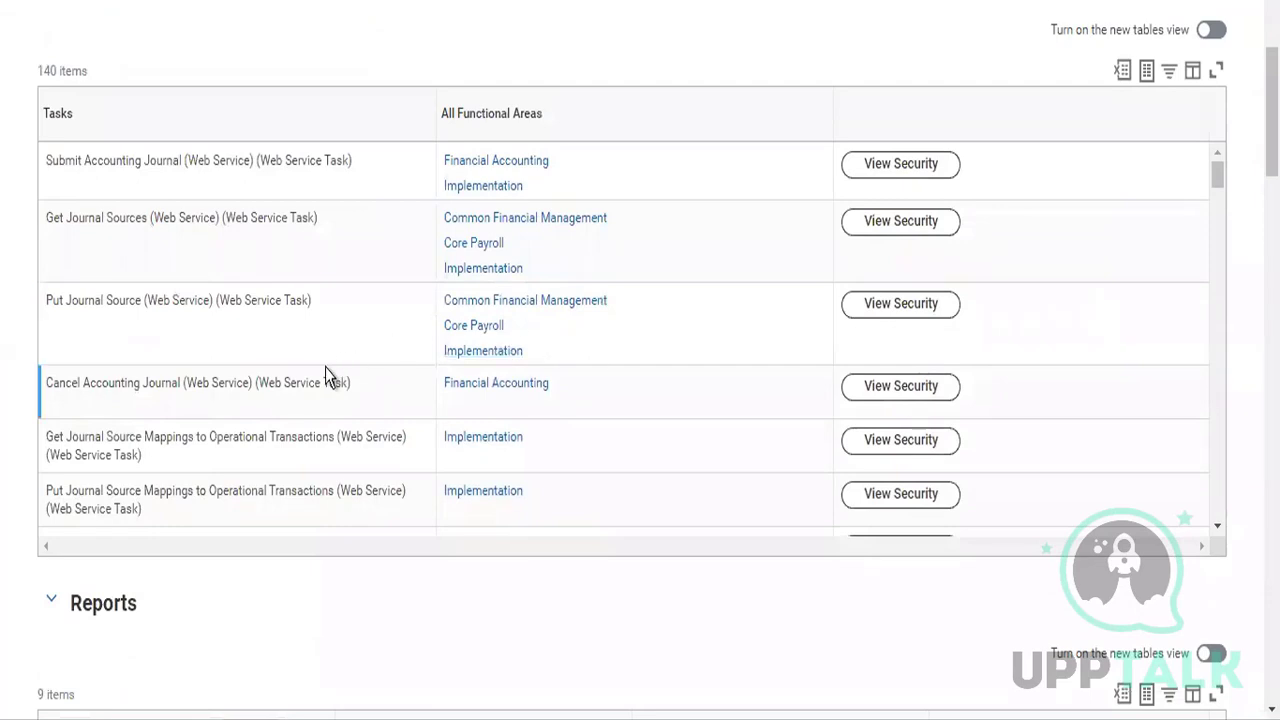
scroll(325, 368, down, 1)
scroll(325, 372, down, 3)
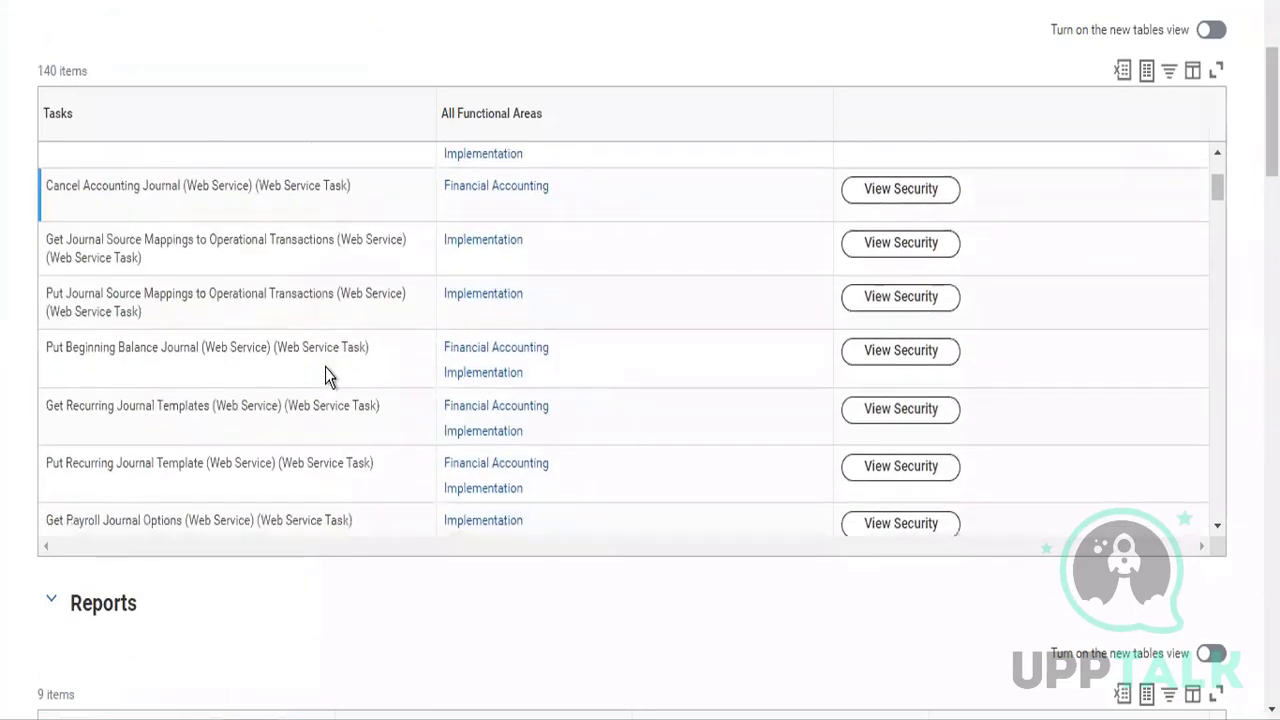
scroll(325, 372, down, 3)
scroll(325, 367, down, 3)
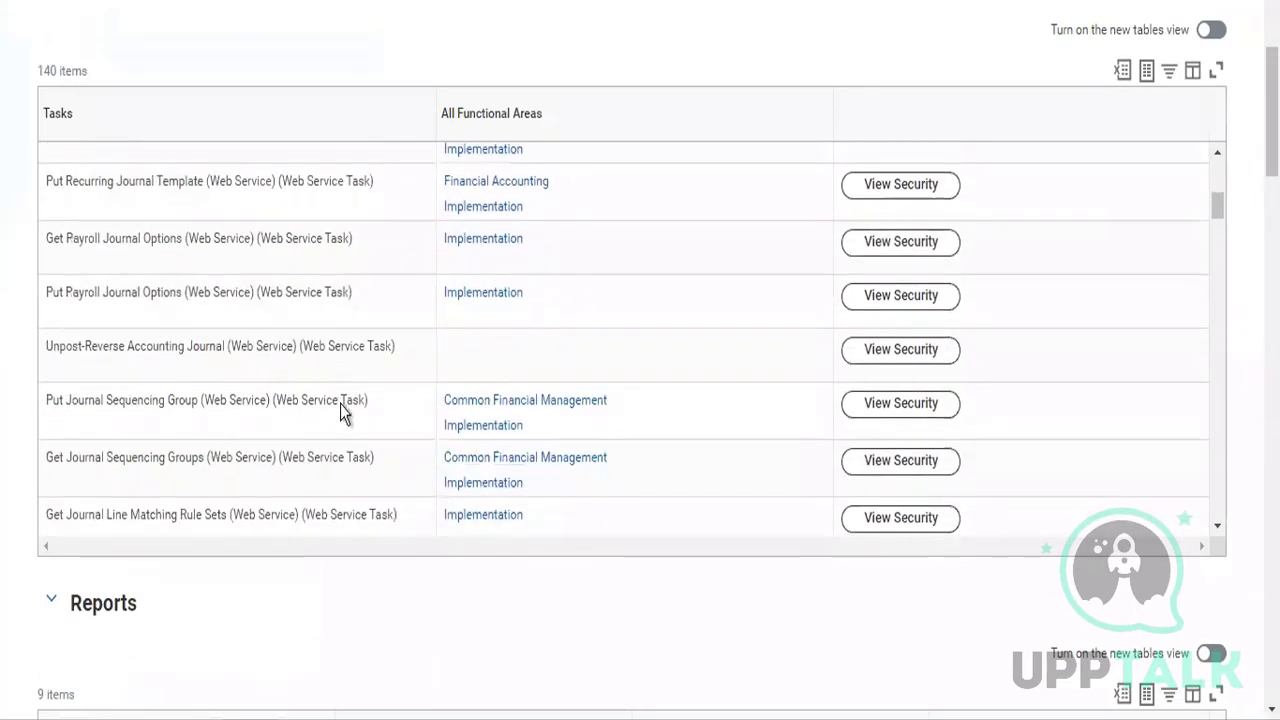
scroll(343, 403, down, 4)
scroll(343, 405, down, 4)
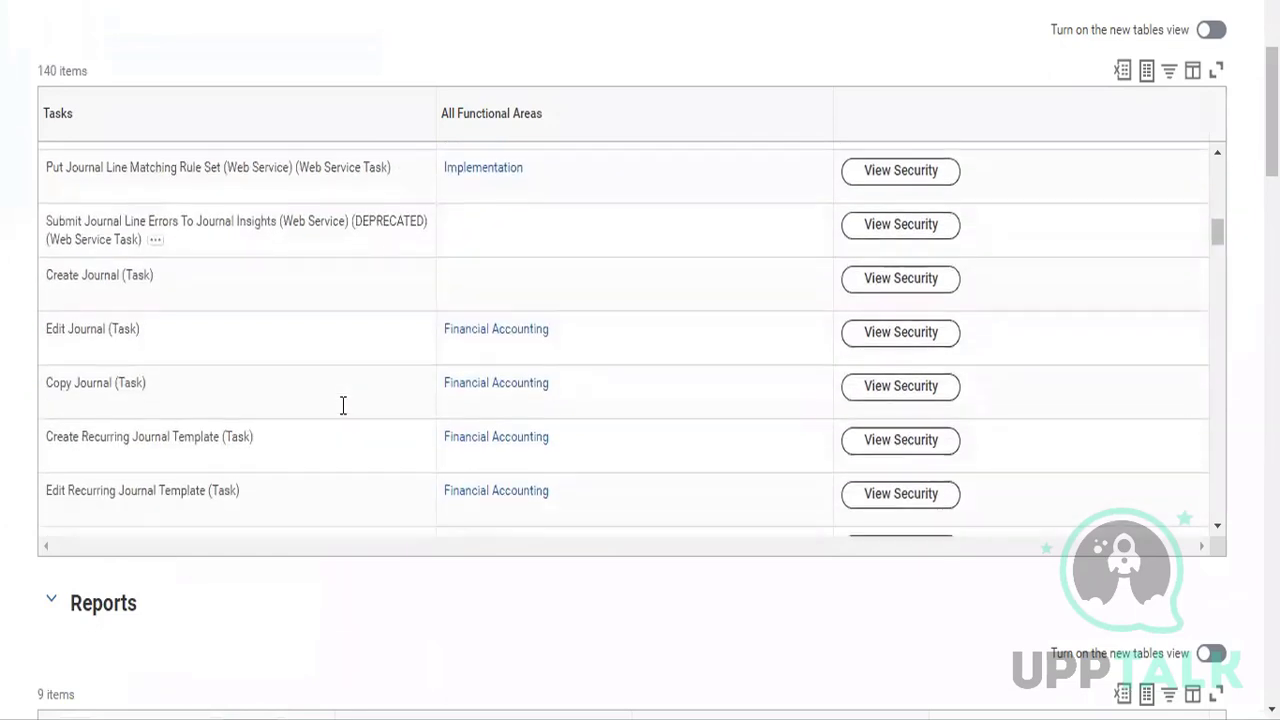
scroll(342, 408, down, 3)
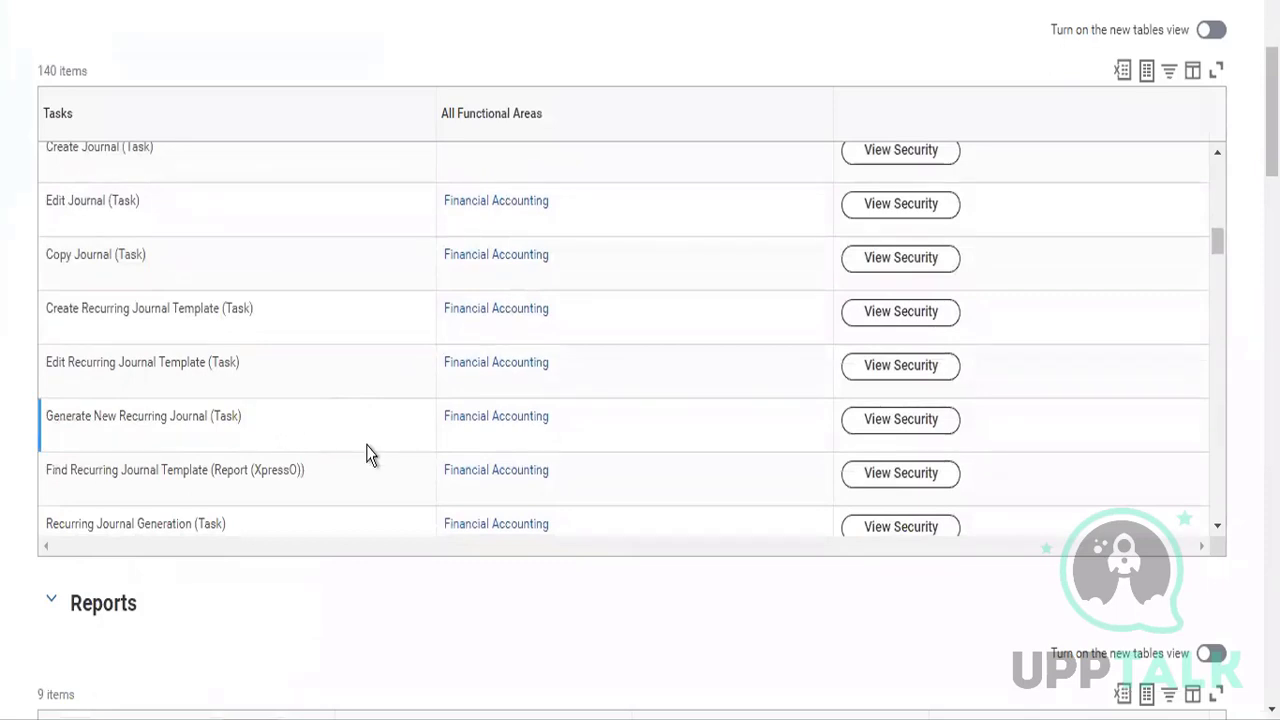
scroll(366, 453, down, 2)
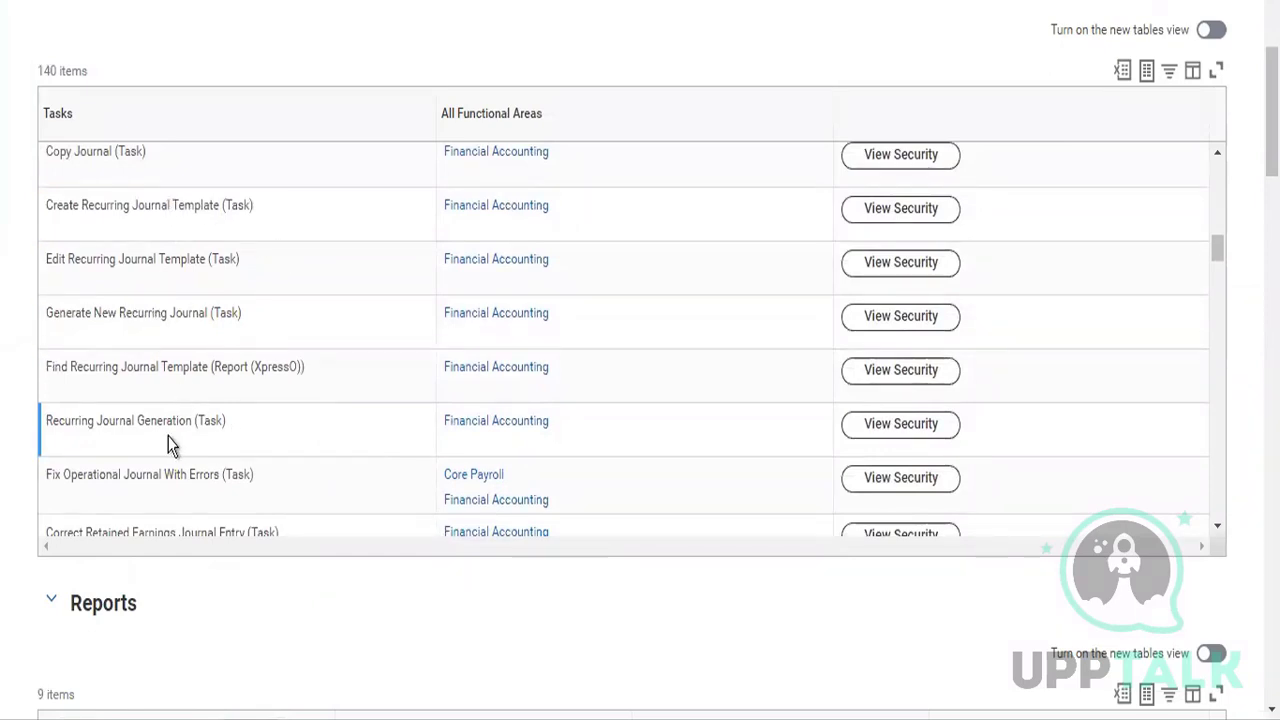
scroll(274, 445, down, 1)
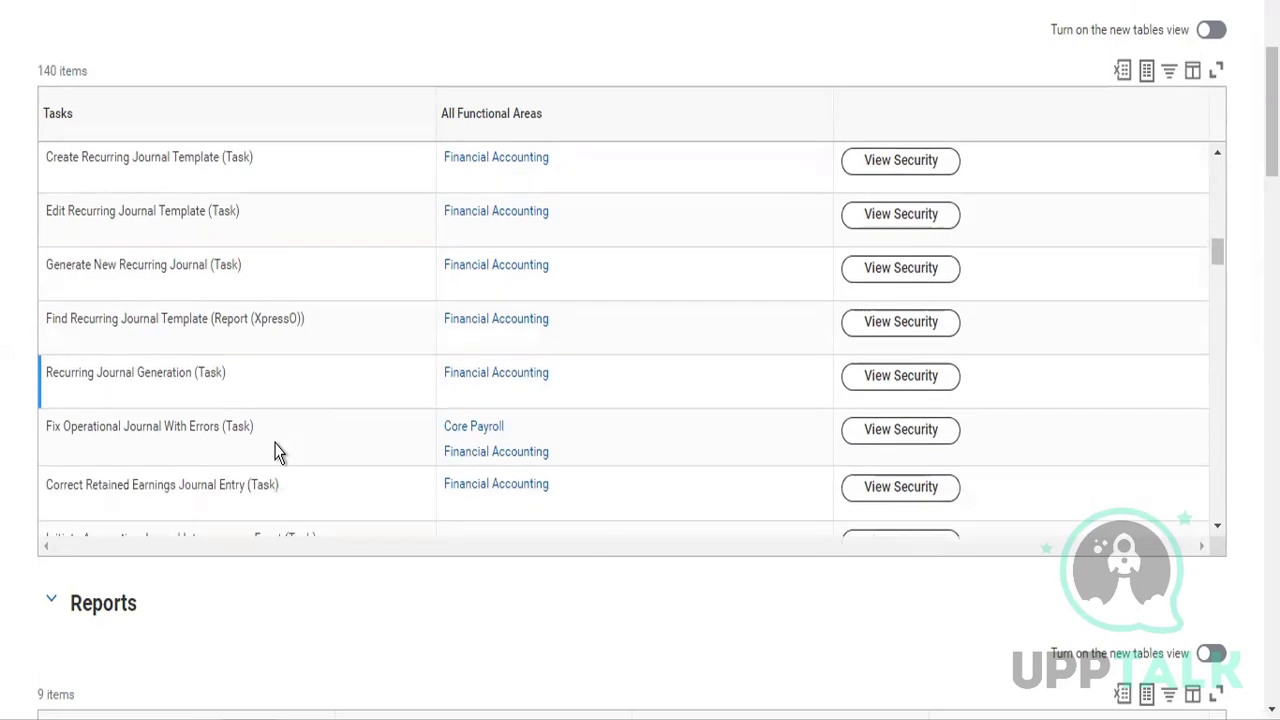
scroll(350, 450, down, 4)
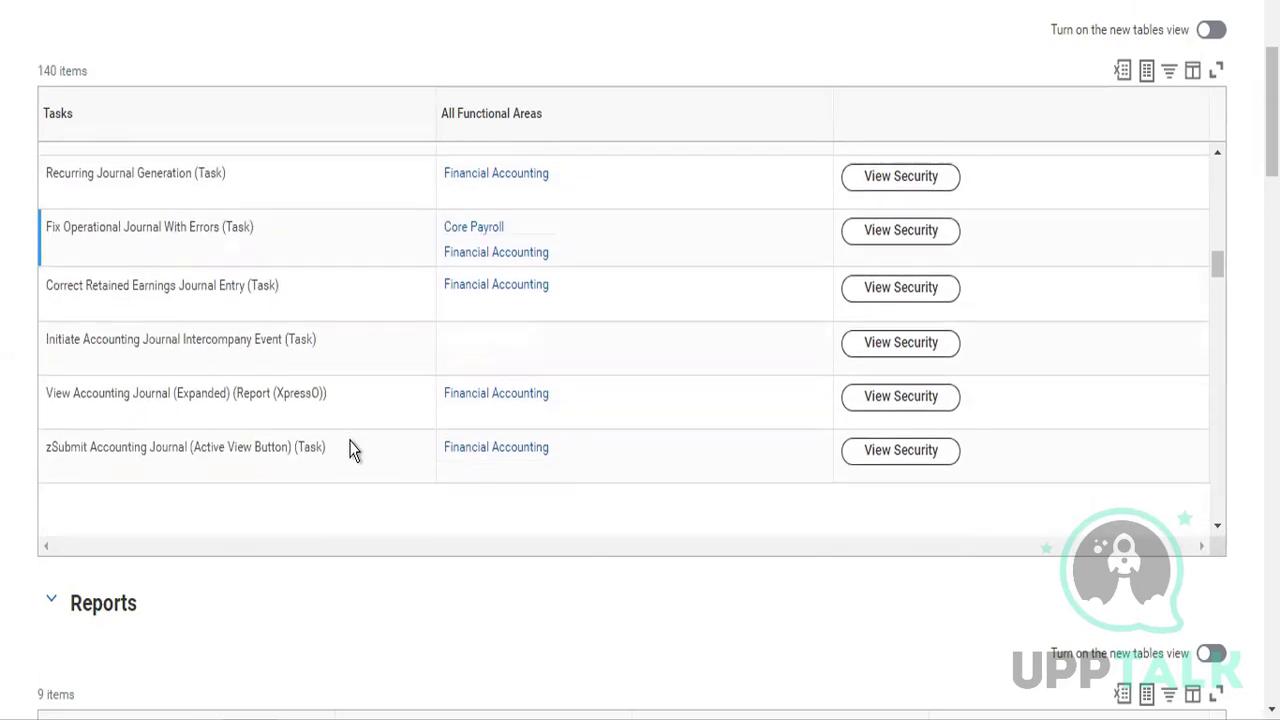
scroll(350, 450, up, 10)
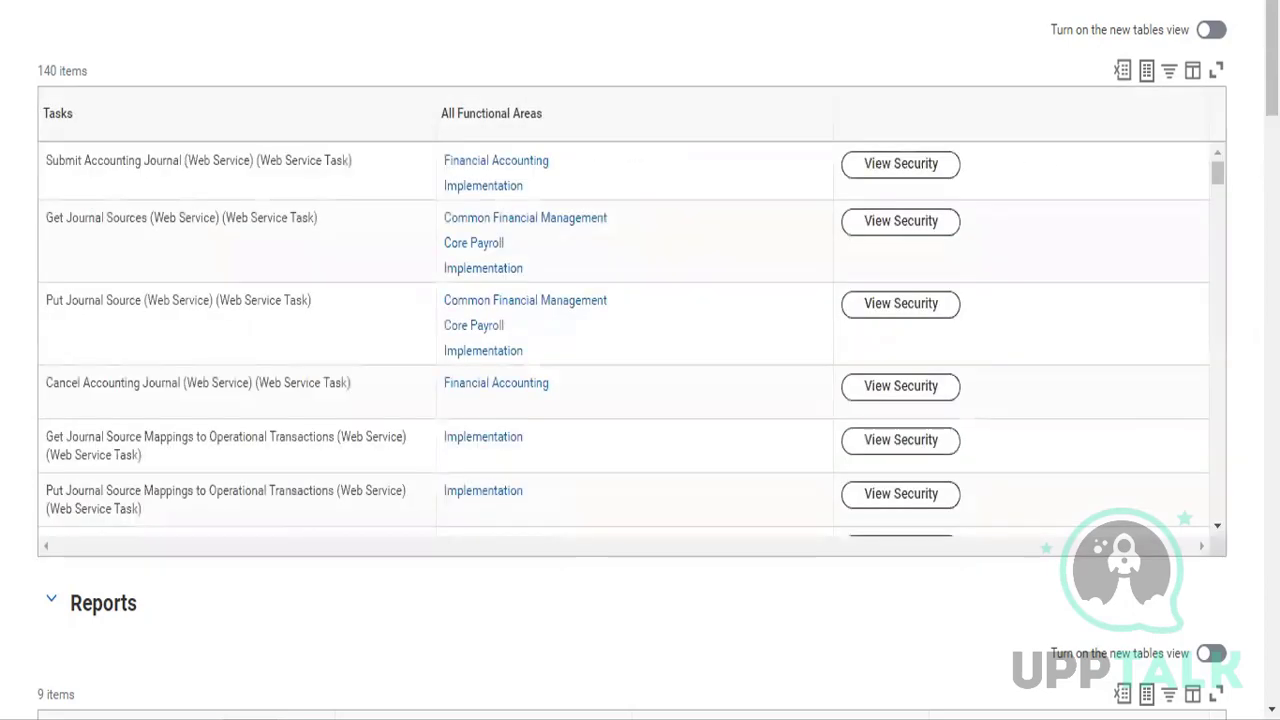
scroll(586, 80, up, 4)
Open the Recurring Journal Generation task and choose company TW101 Twitter Inc with the Actuals ledger
click(585, 38)
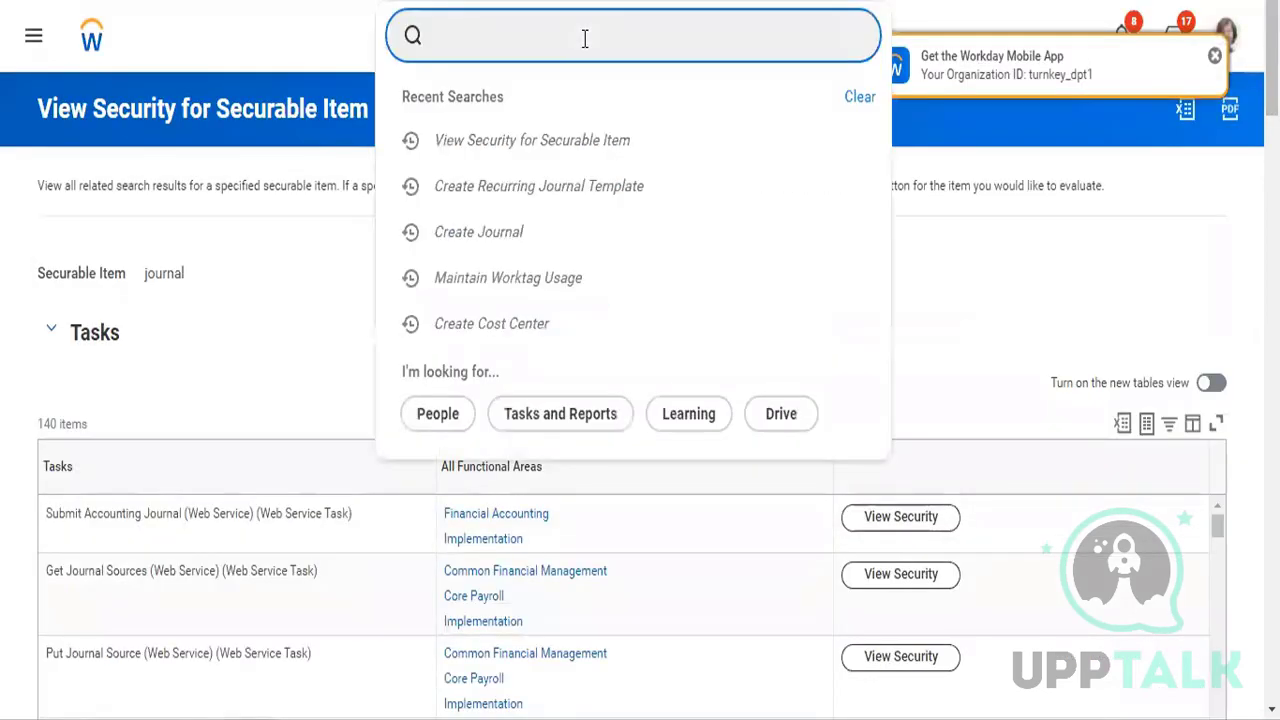
text(recurring journal)
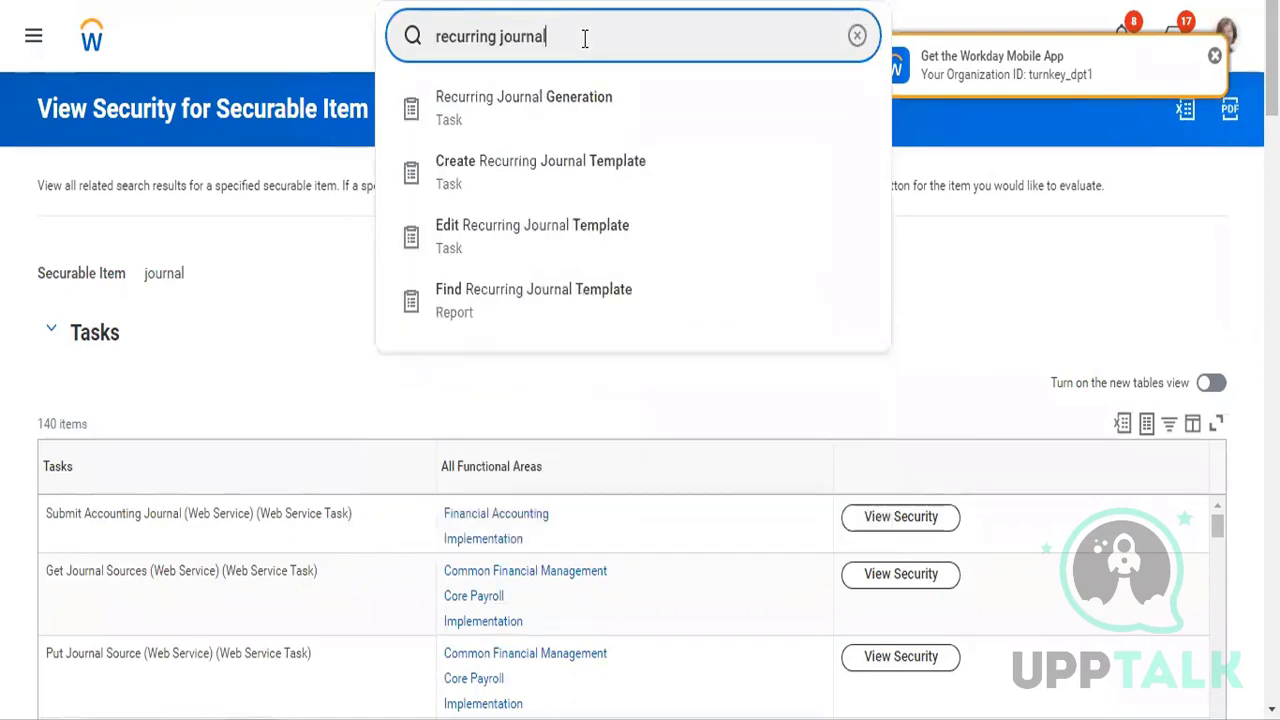
key(Return)
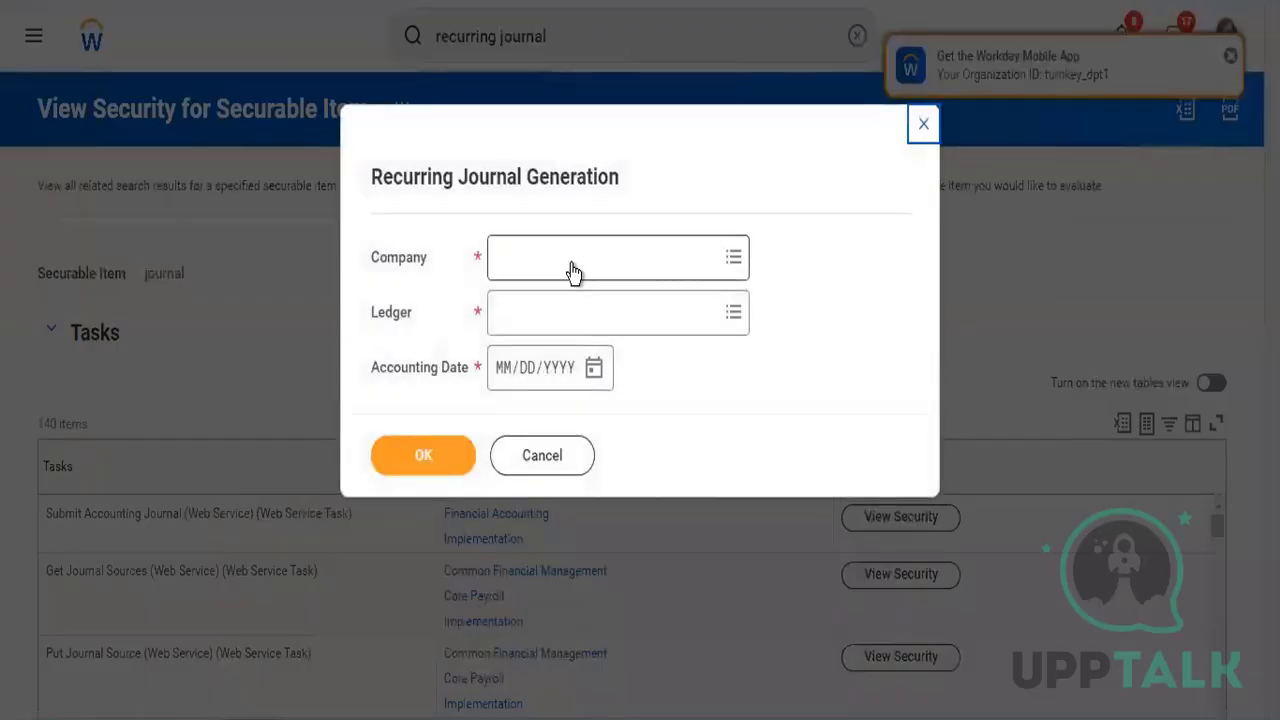
click(573, 270)
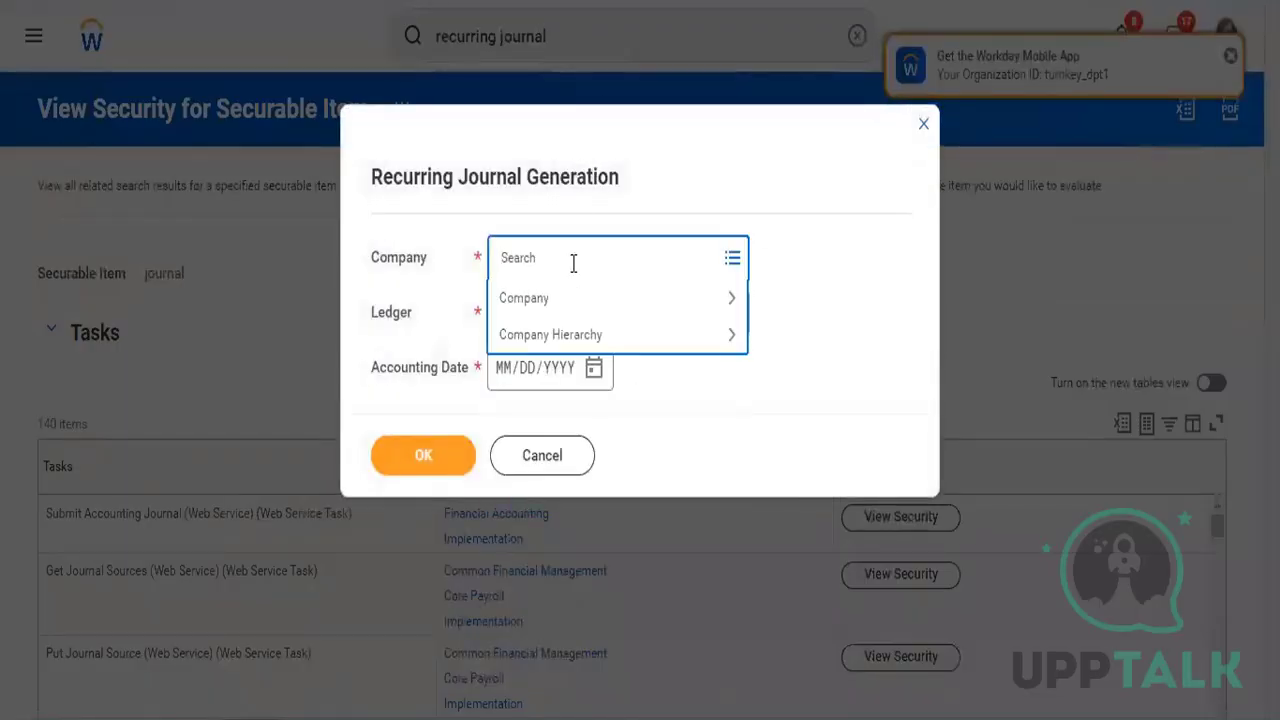
text(twitter)
key(Return)
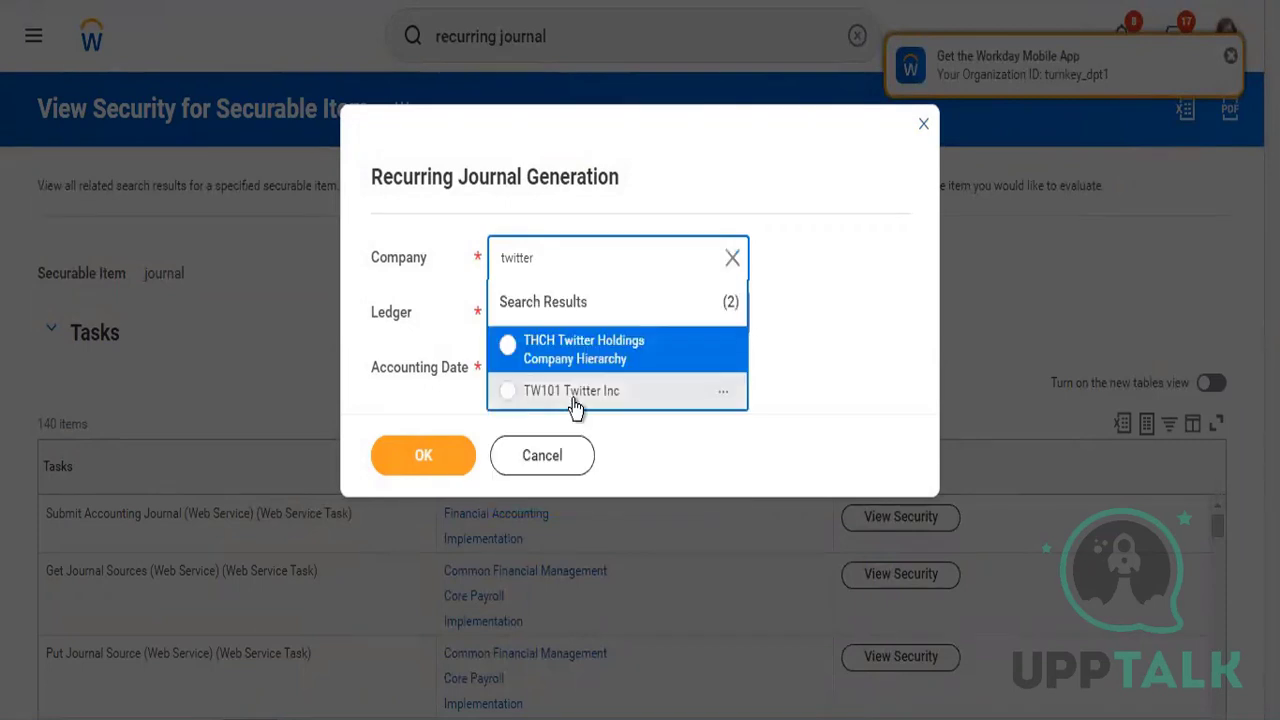
click(574, 398)
click(551, 318)
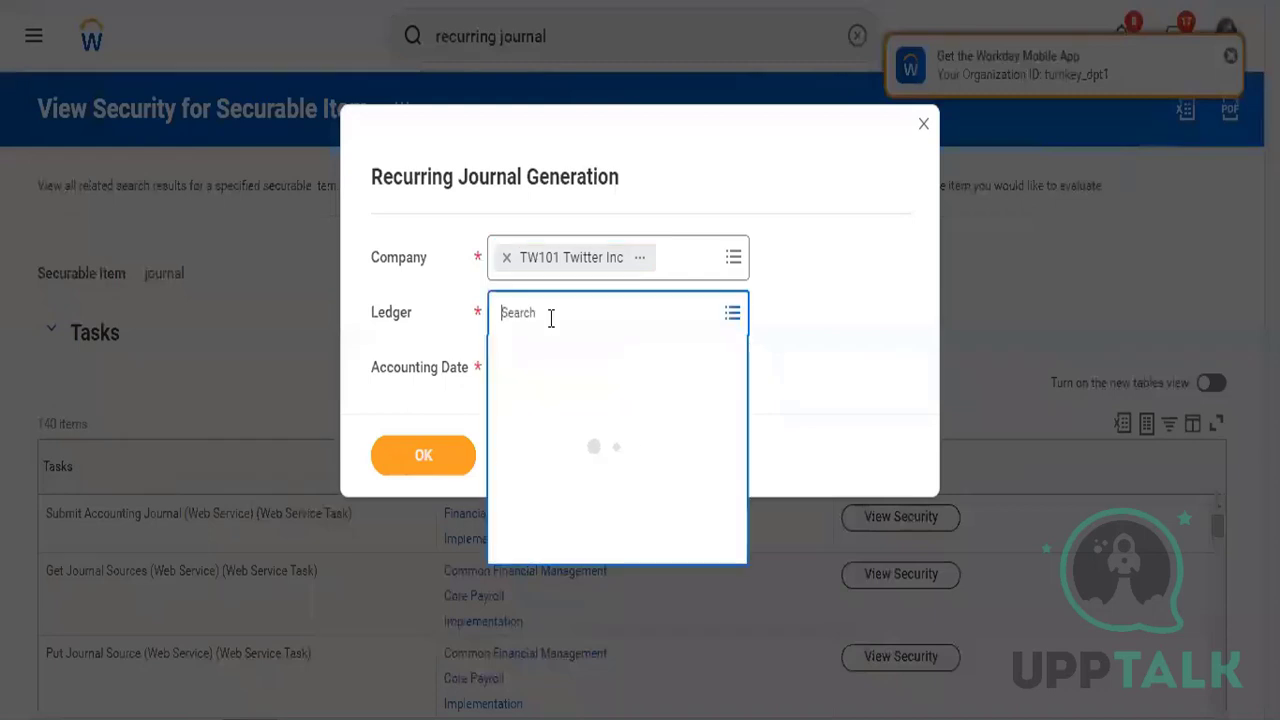
click(552, 353)
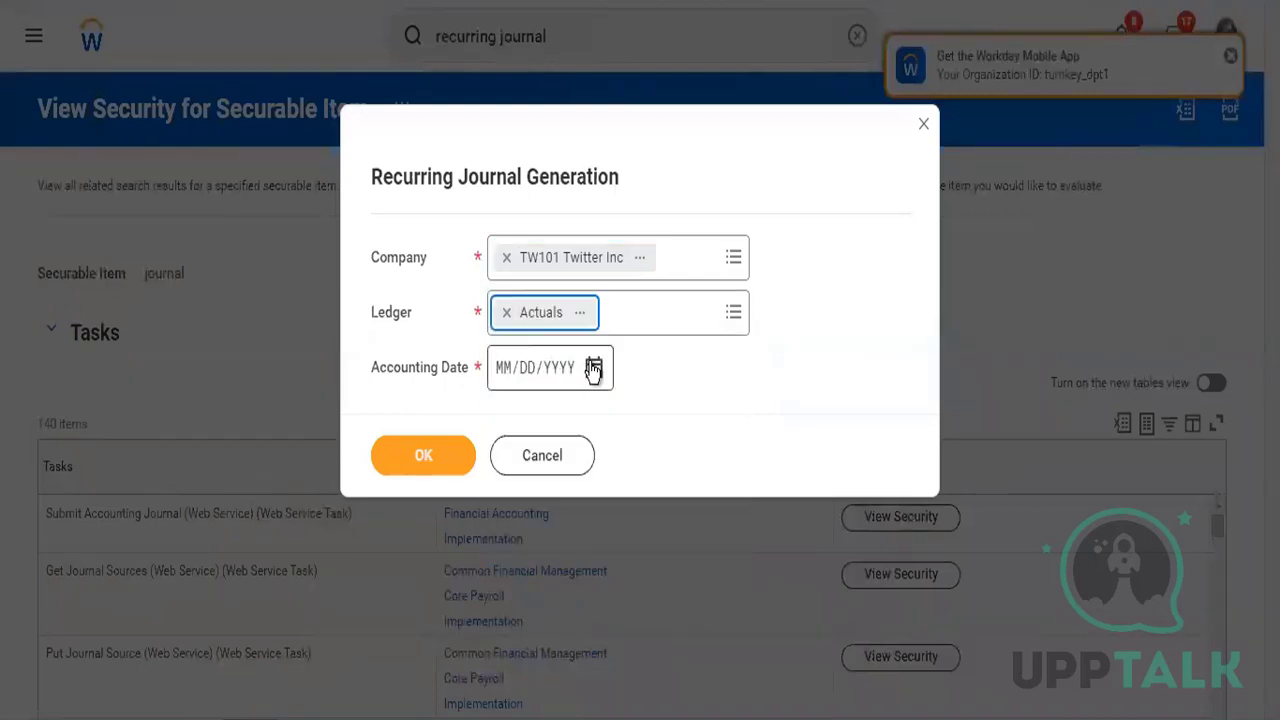
Set the accounting date for the recurring journal generation to 06/01/2022
click(594, 368)
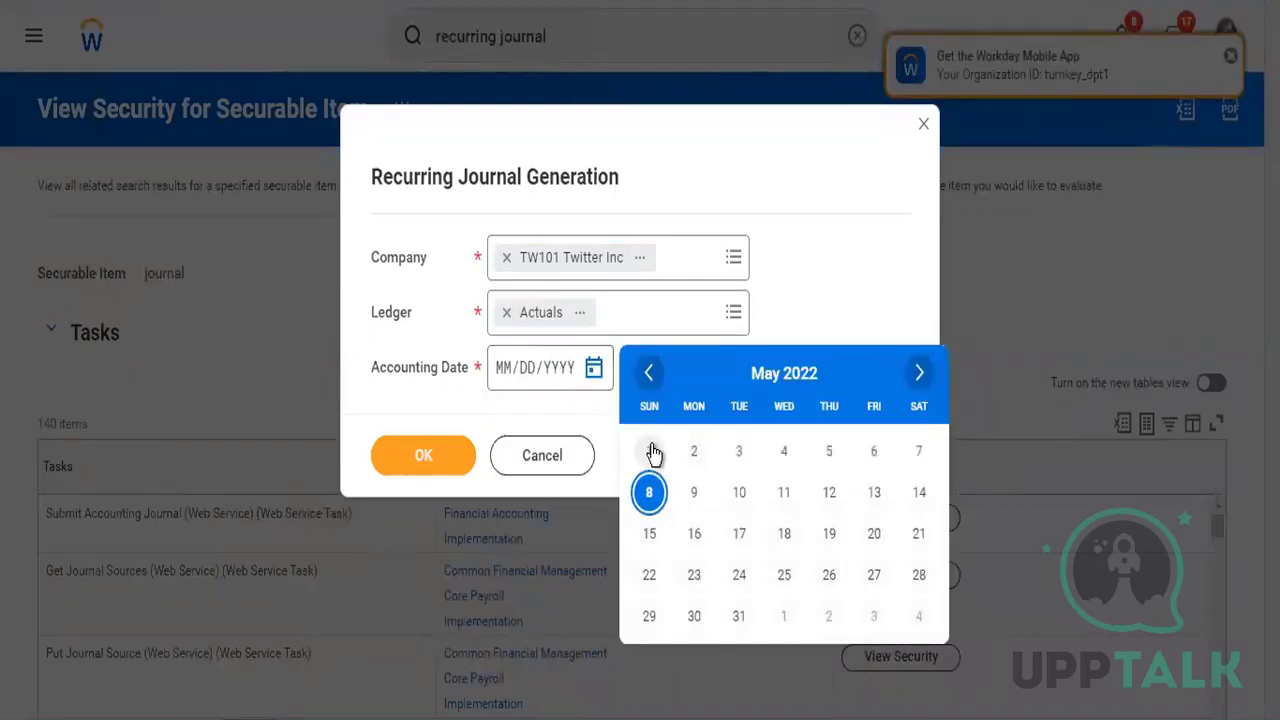
click(650, 451)
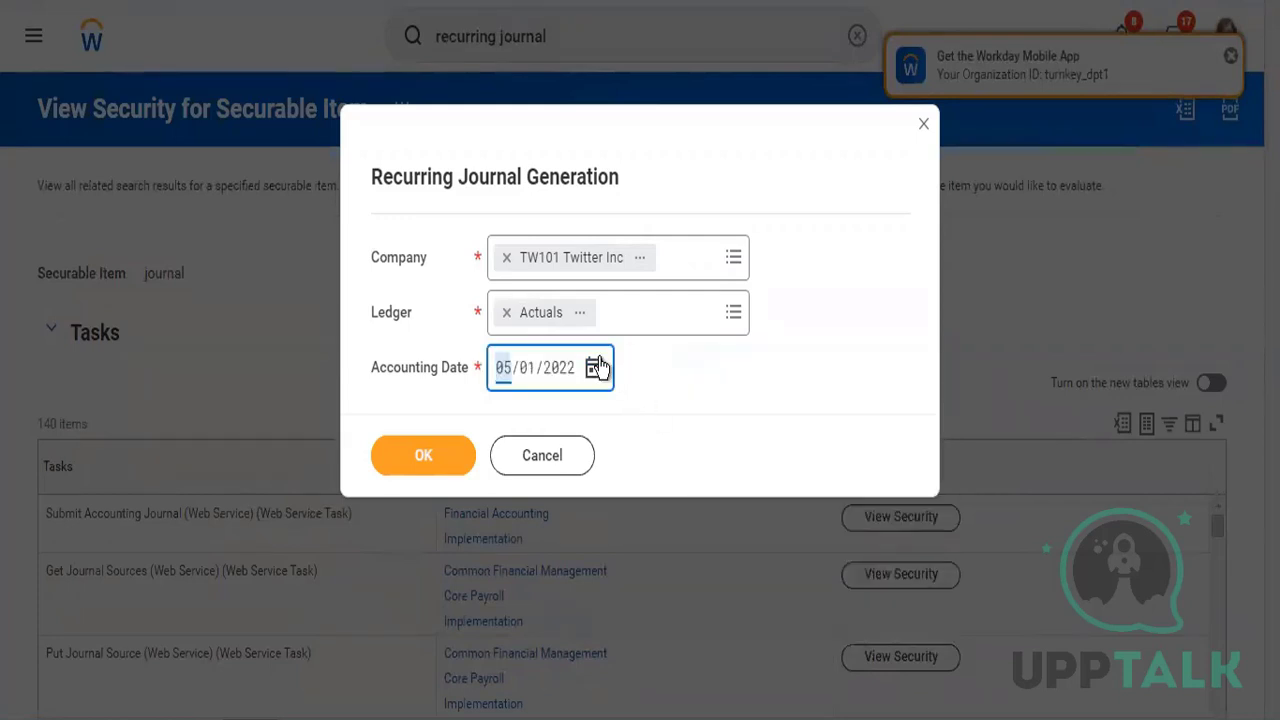
click(596, 368)
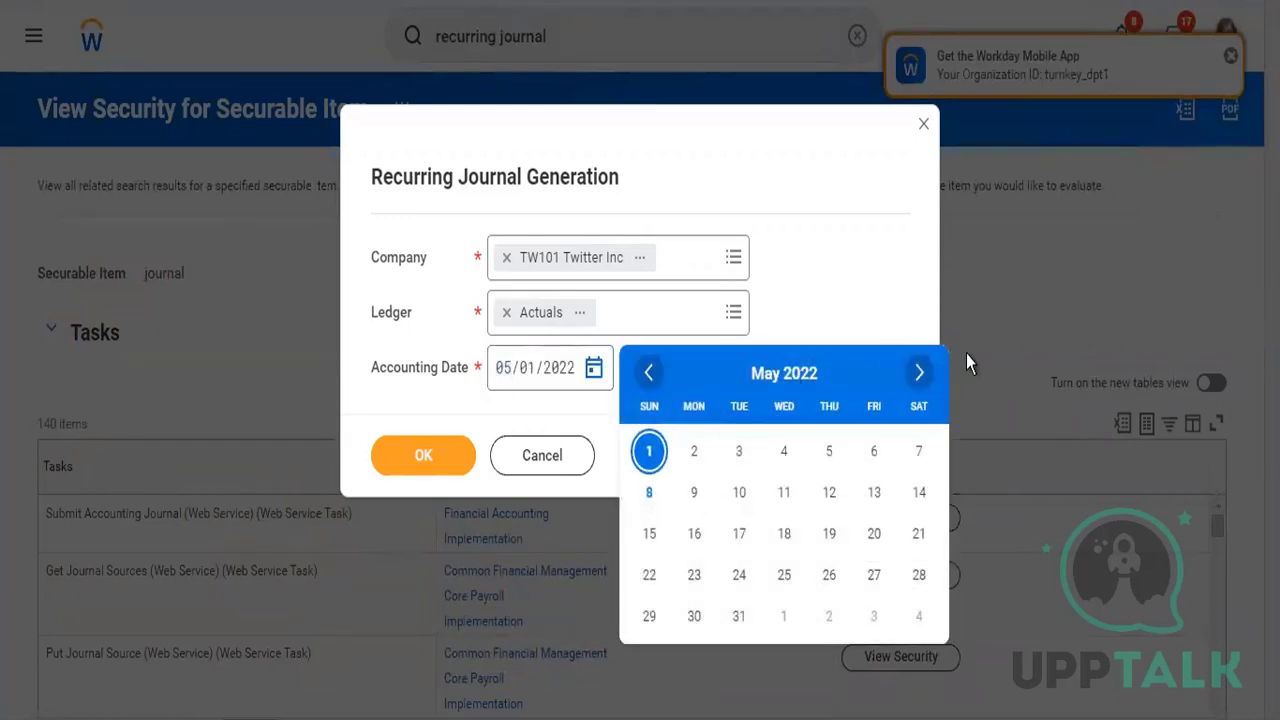
right_click(920, 378)
click(920, 377)
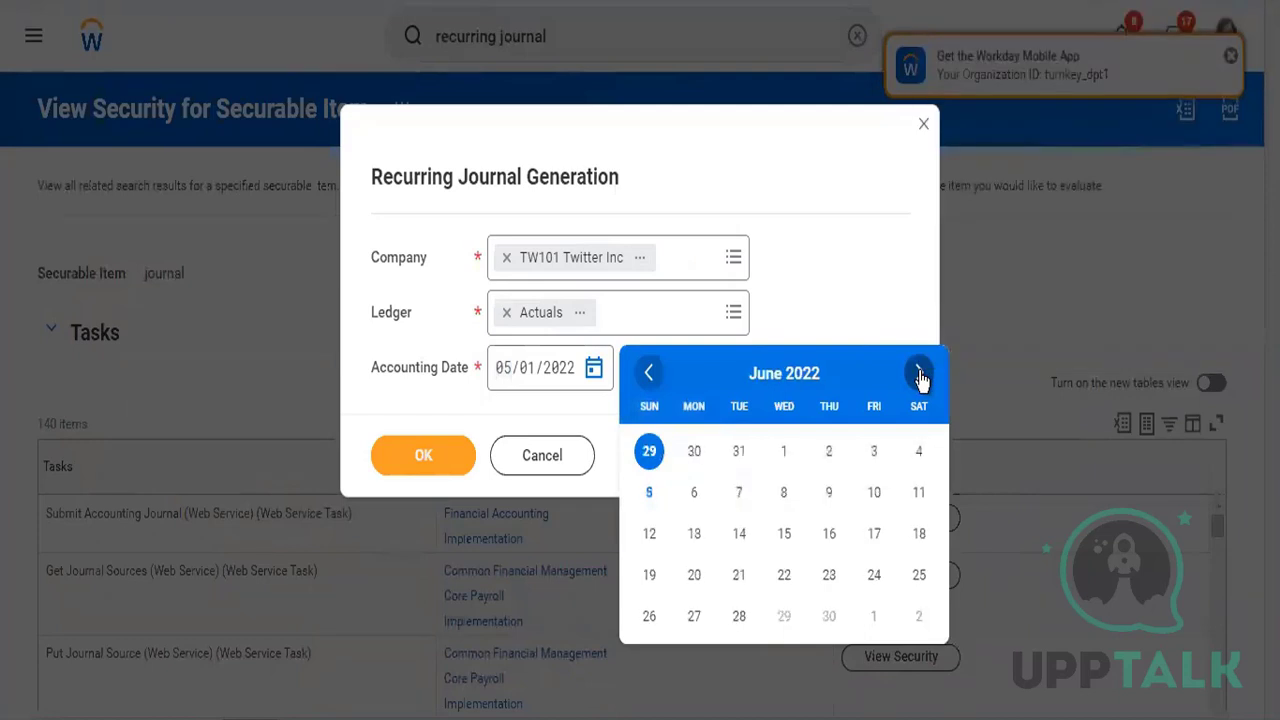
click(778, 451)
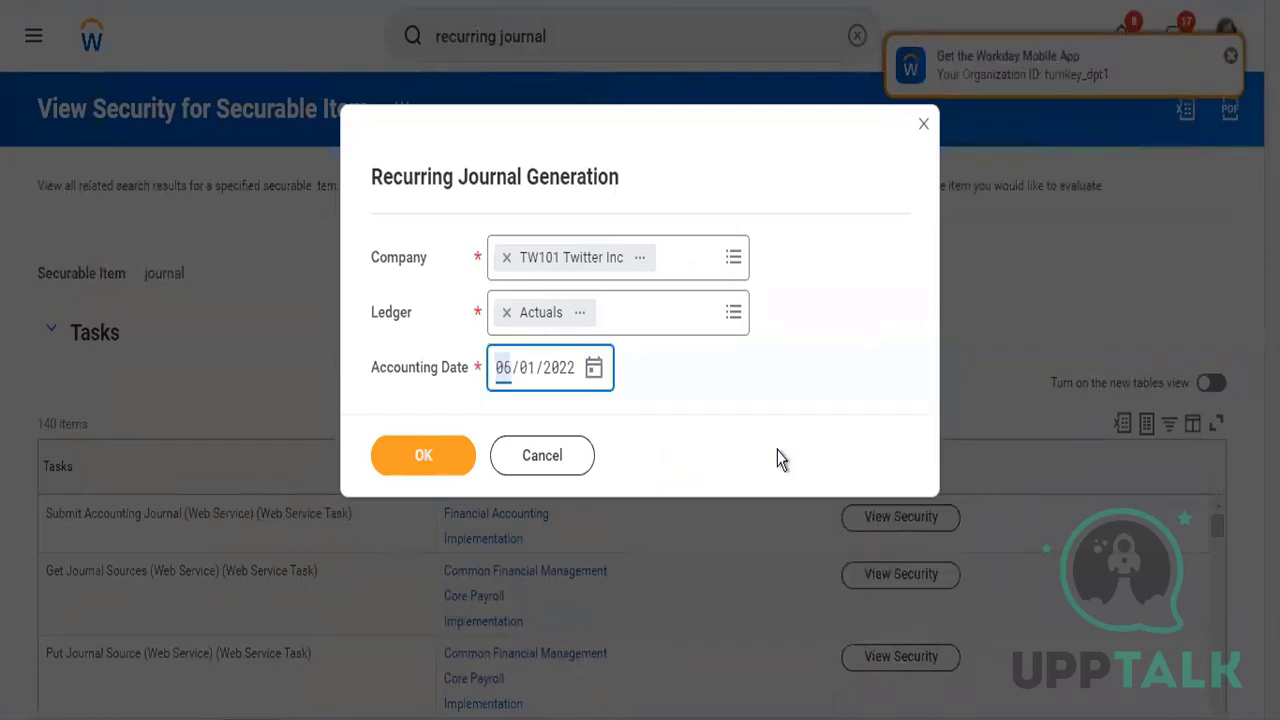
Select the Twitter Adjustment Journals template for TW101 Twitter Inc and generate its journal entry
click(424, 458)
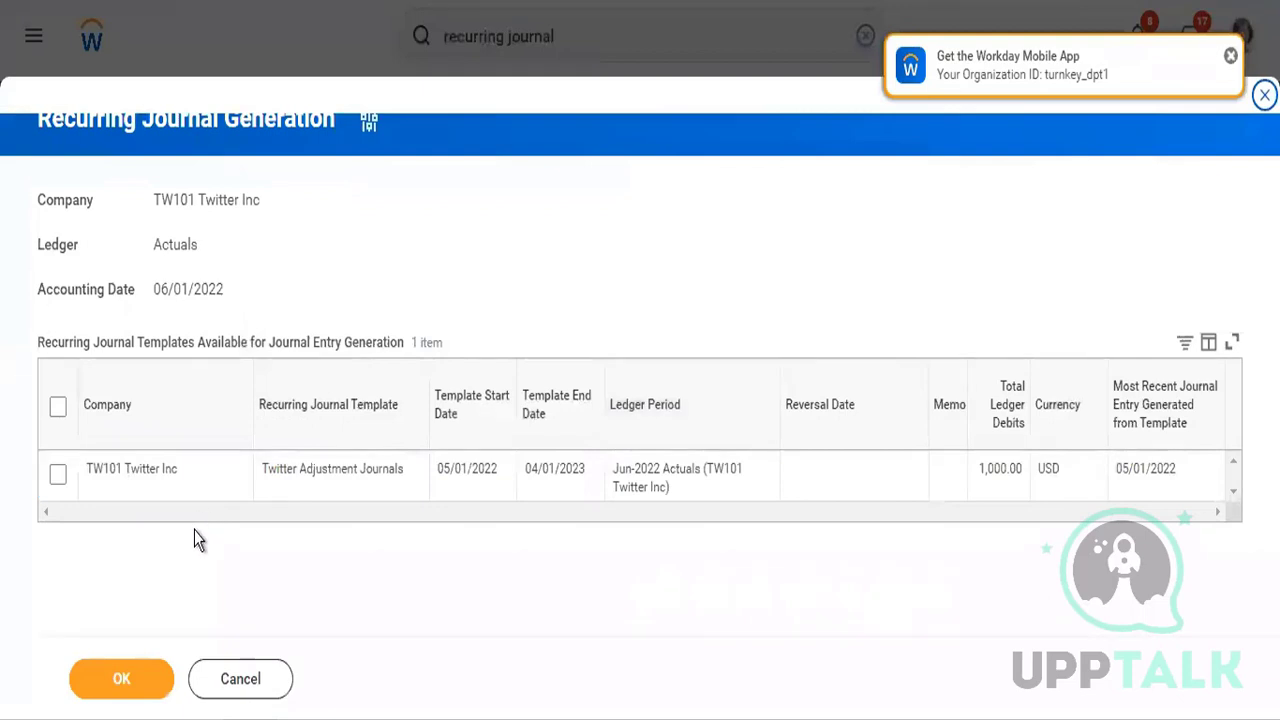
click(57, 474)
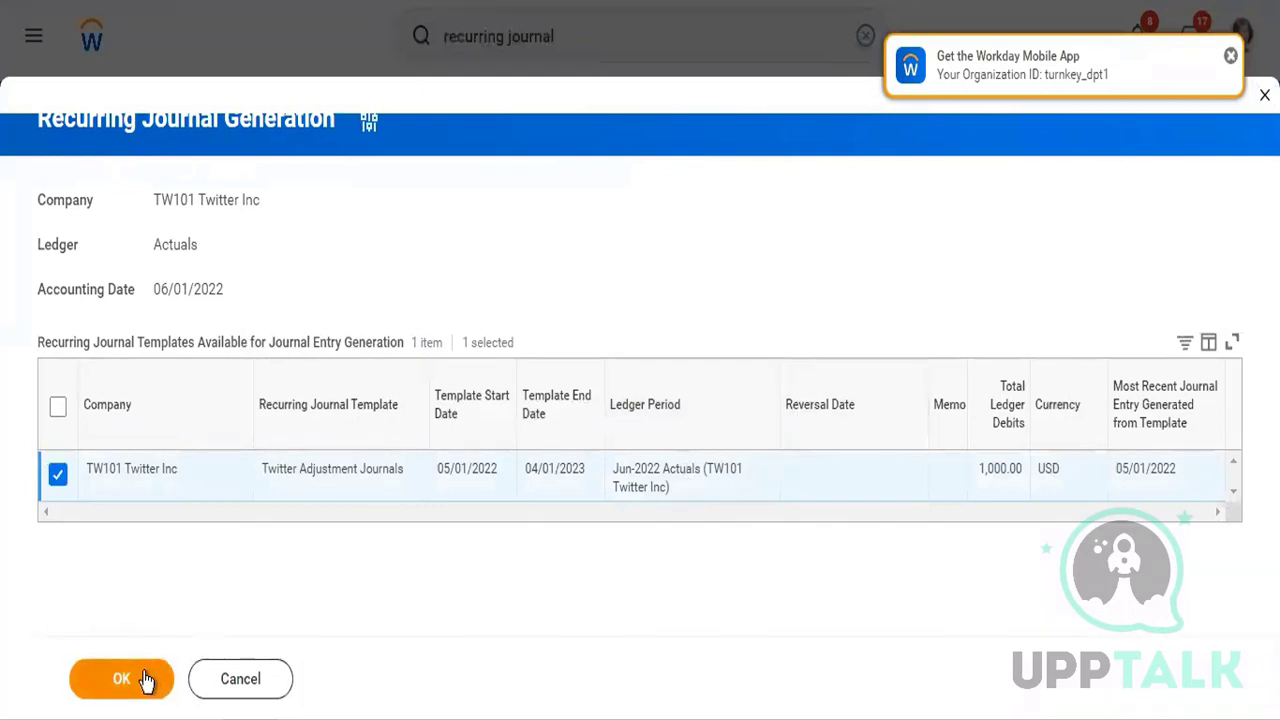
click(146, 680)
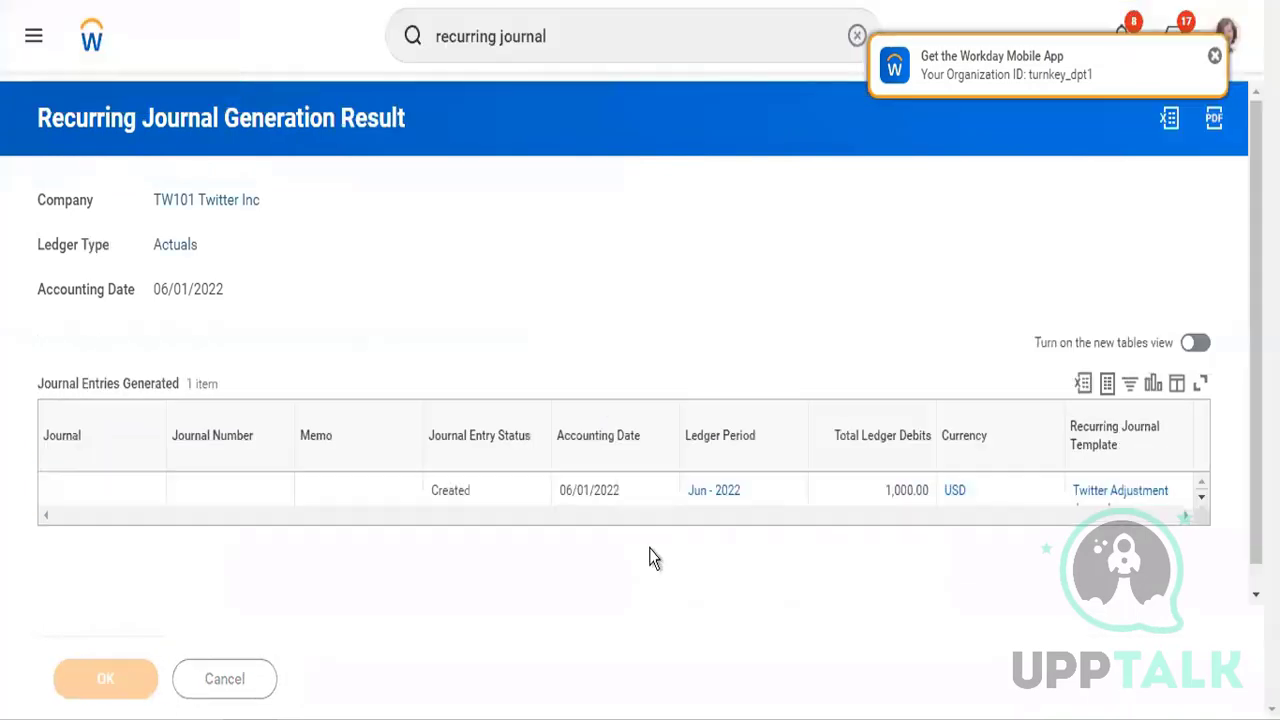
Open the generated journal from the results and review its entry information, period, ledger totals and journal lines
click(55, 484)
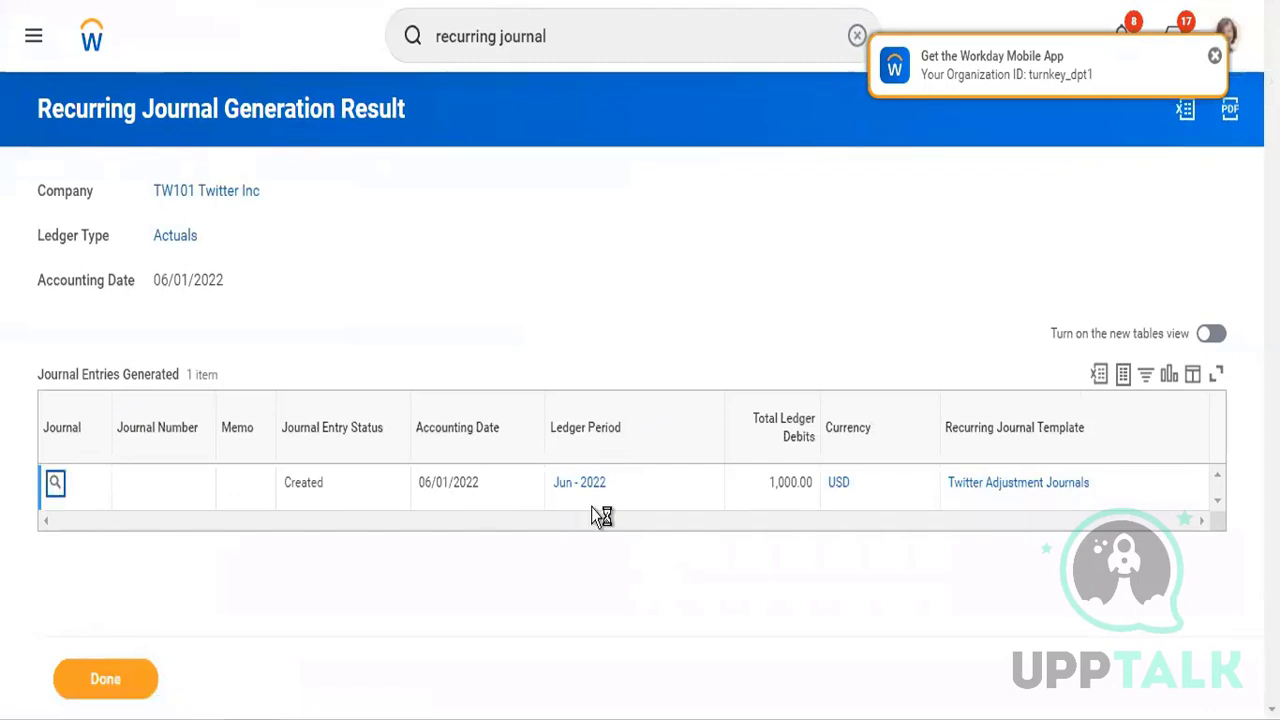
scroll(512, 413, down, 3)
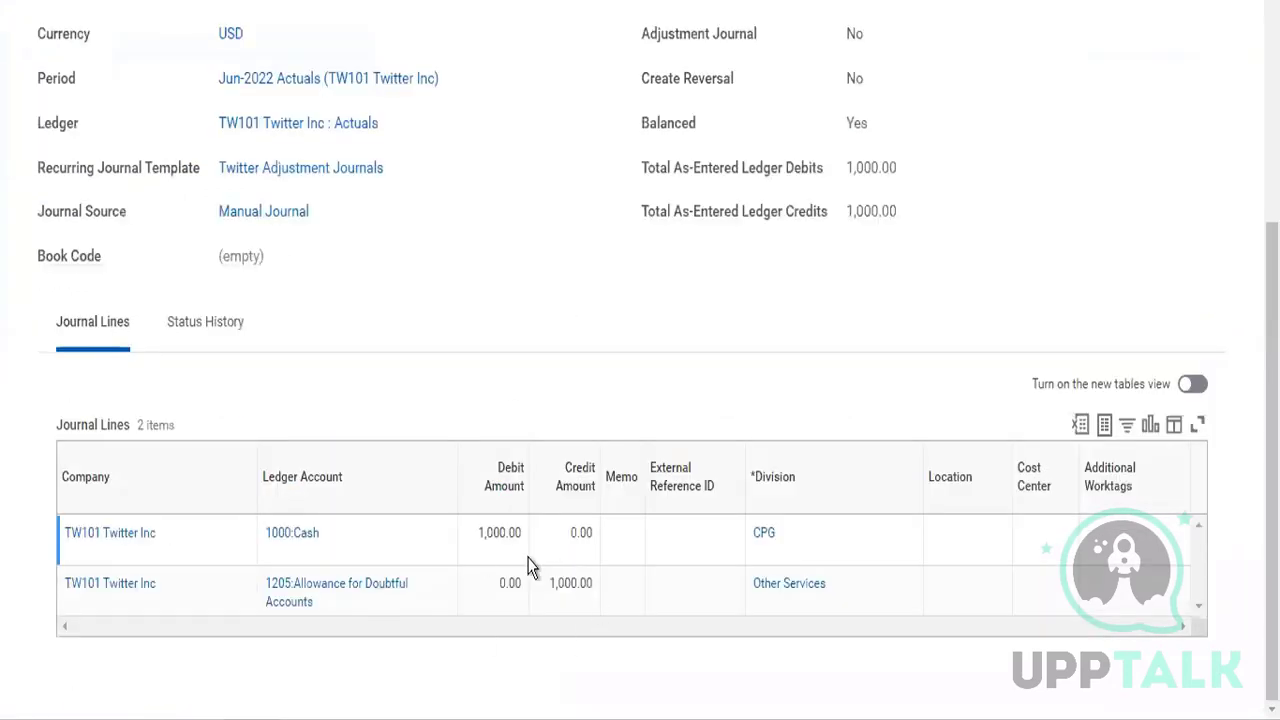
scroll(340, 340, up, 3)
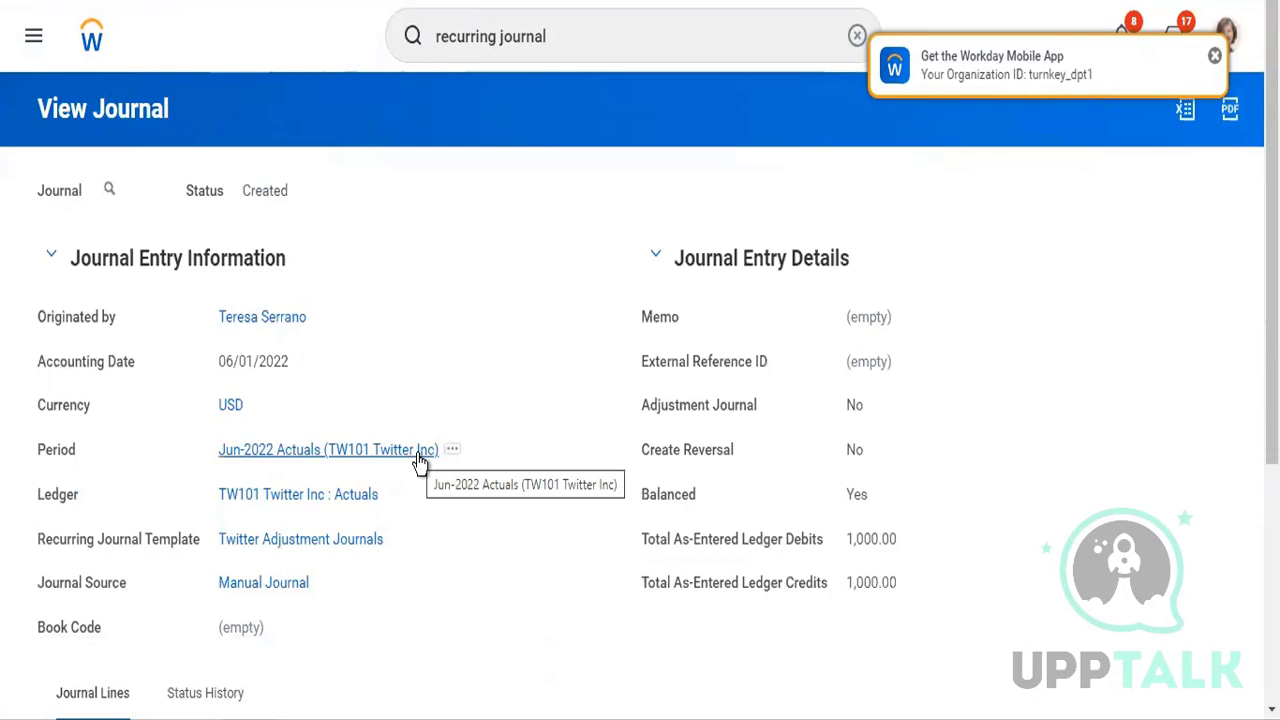
scroll(420, 463, down, 4)
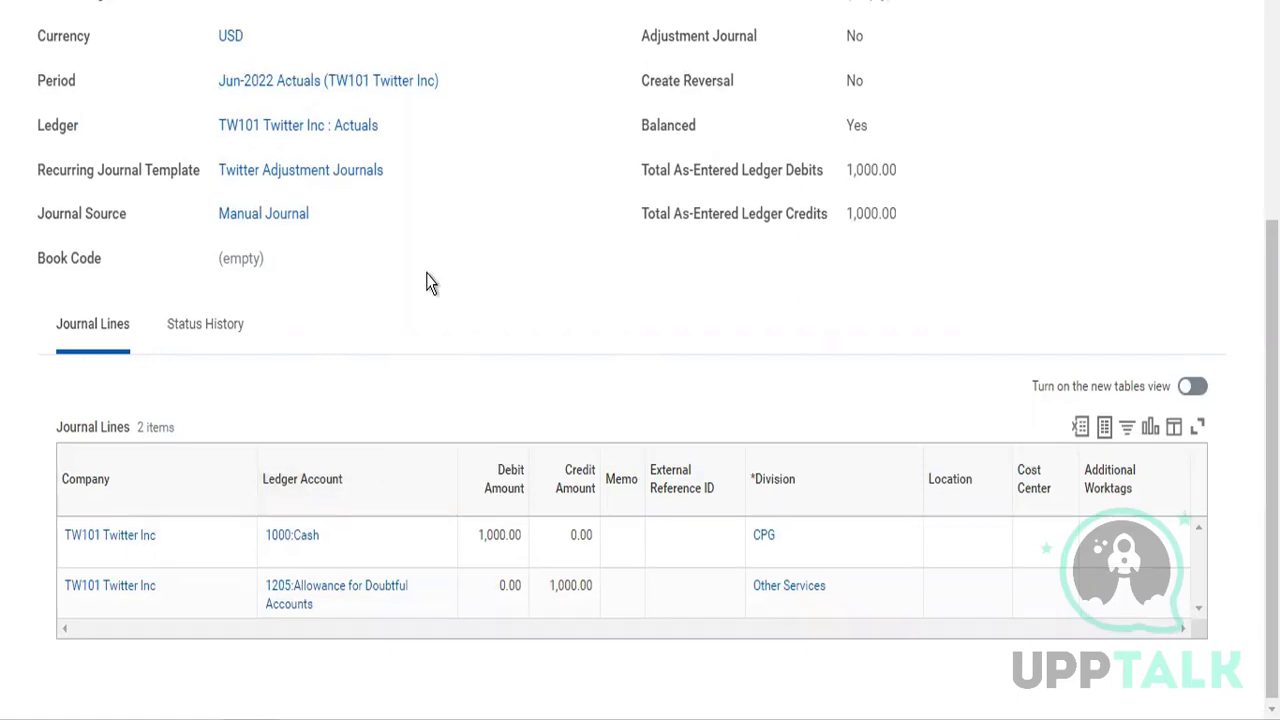
scroll(426, 283, up, 1)
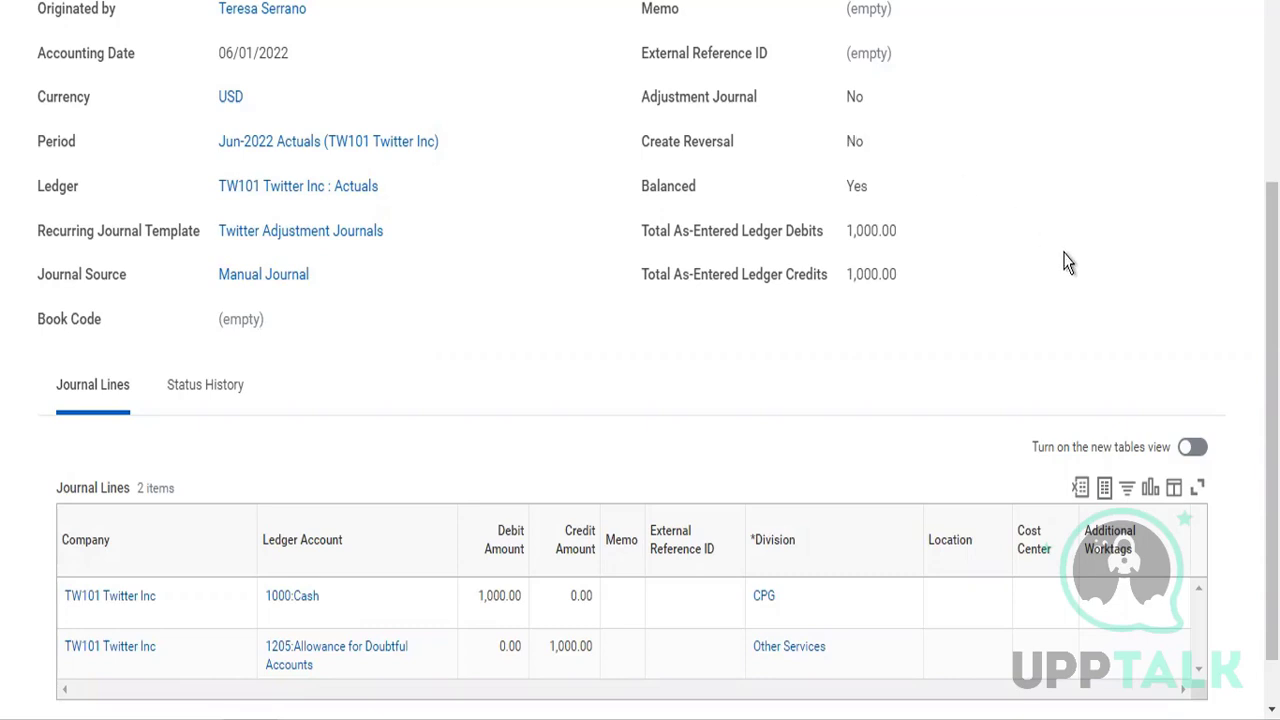
Search for the Create EIB task with "CR EIB" and open it
scroll(1066, 260, up, 3)
right_click(645, 47)
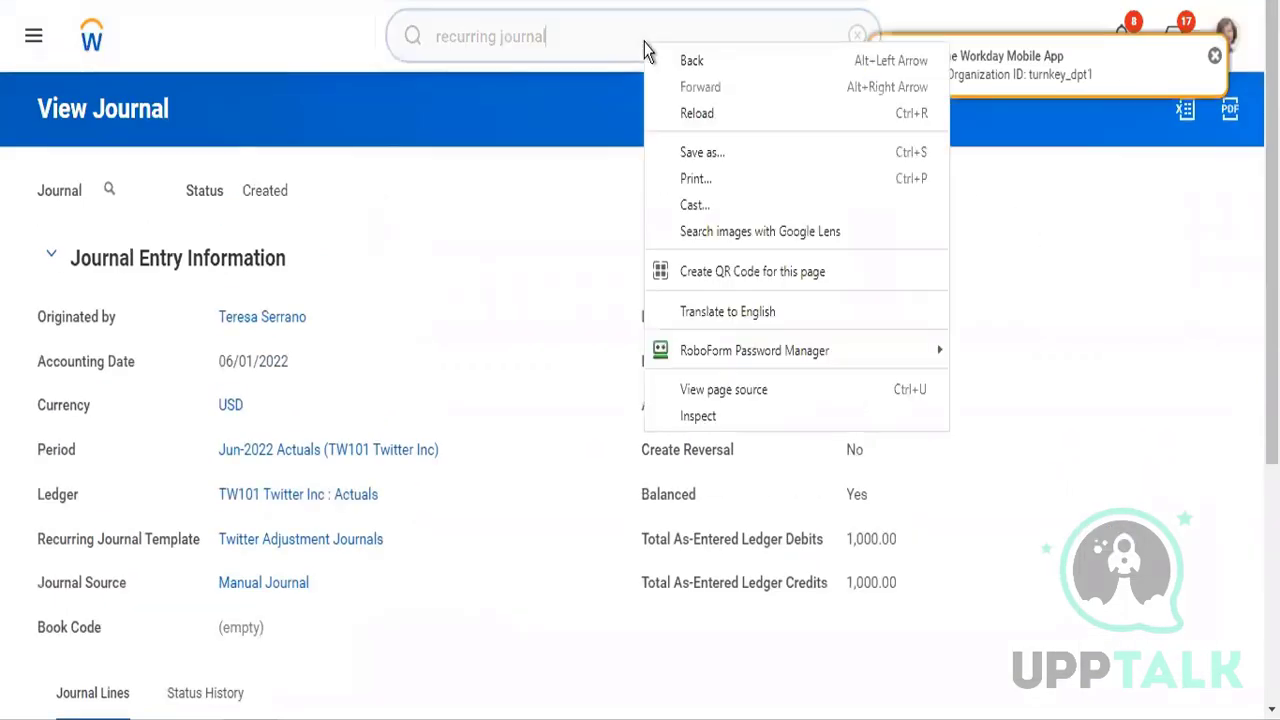
click(857, 37)
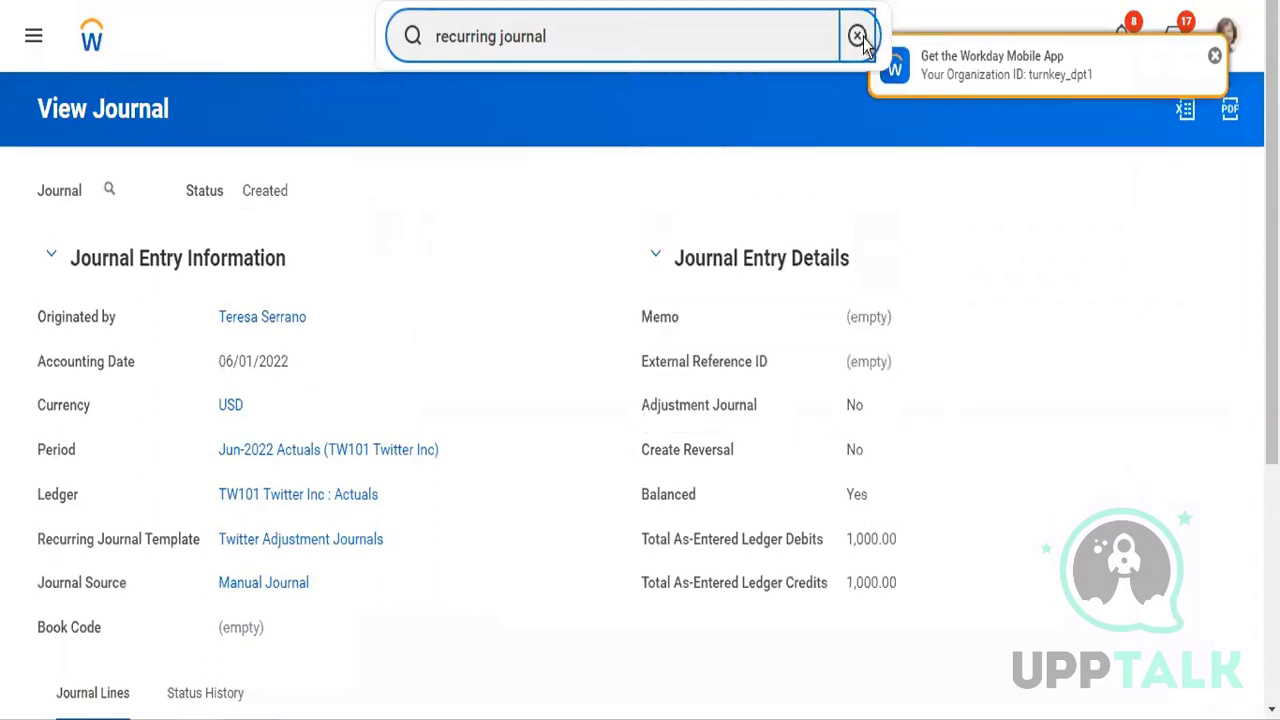
click(857, 37)
right_click(612, 56)
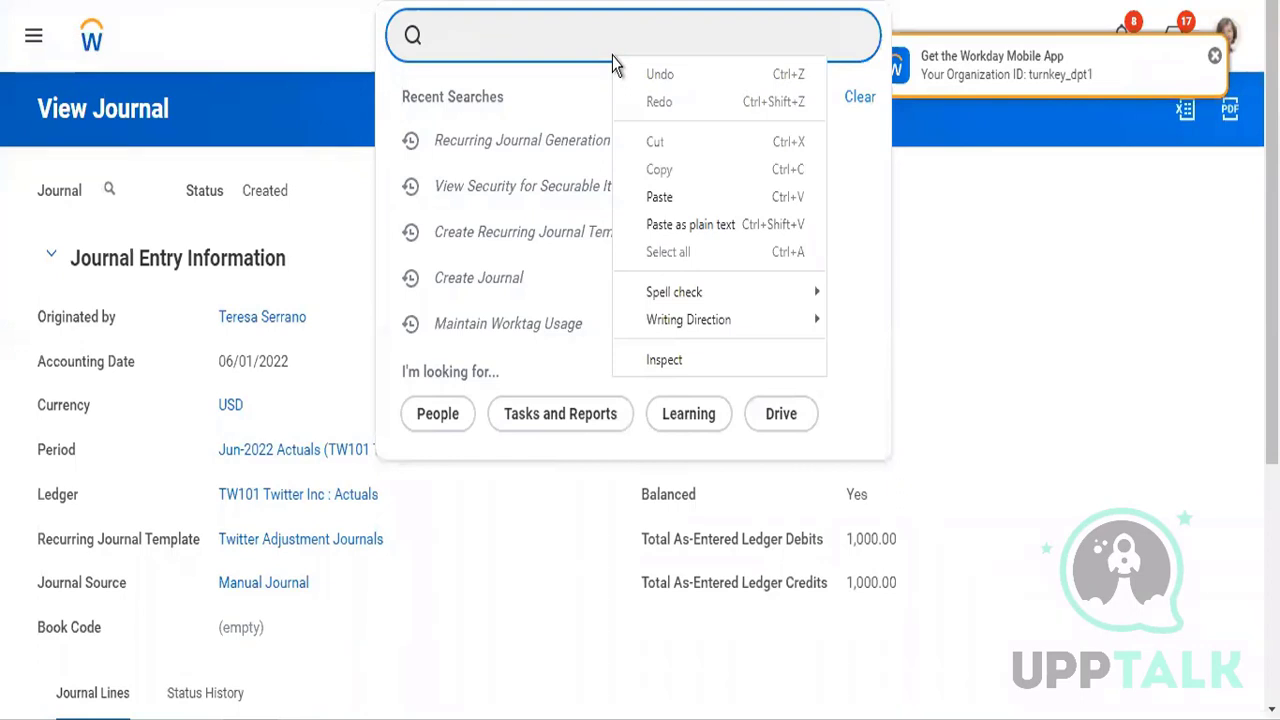
click(625, 17)
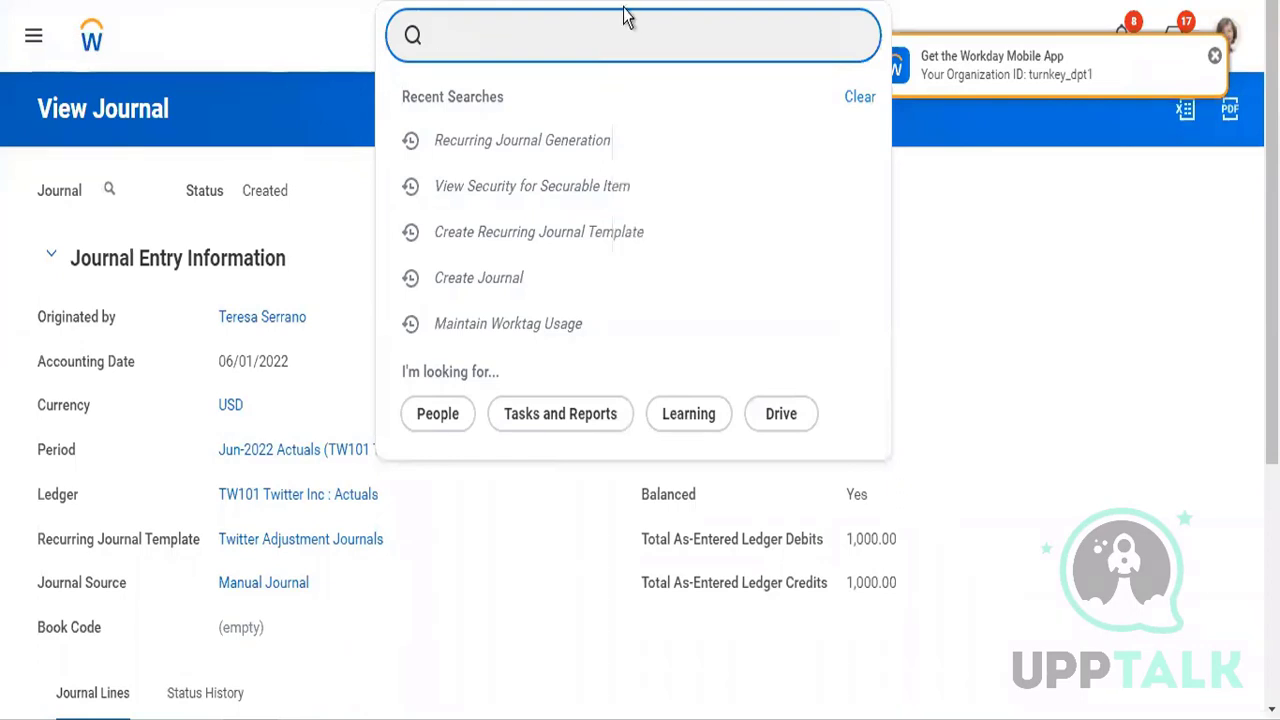
click(591, 44)
text(c)
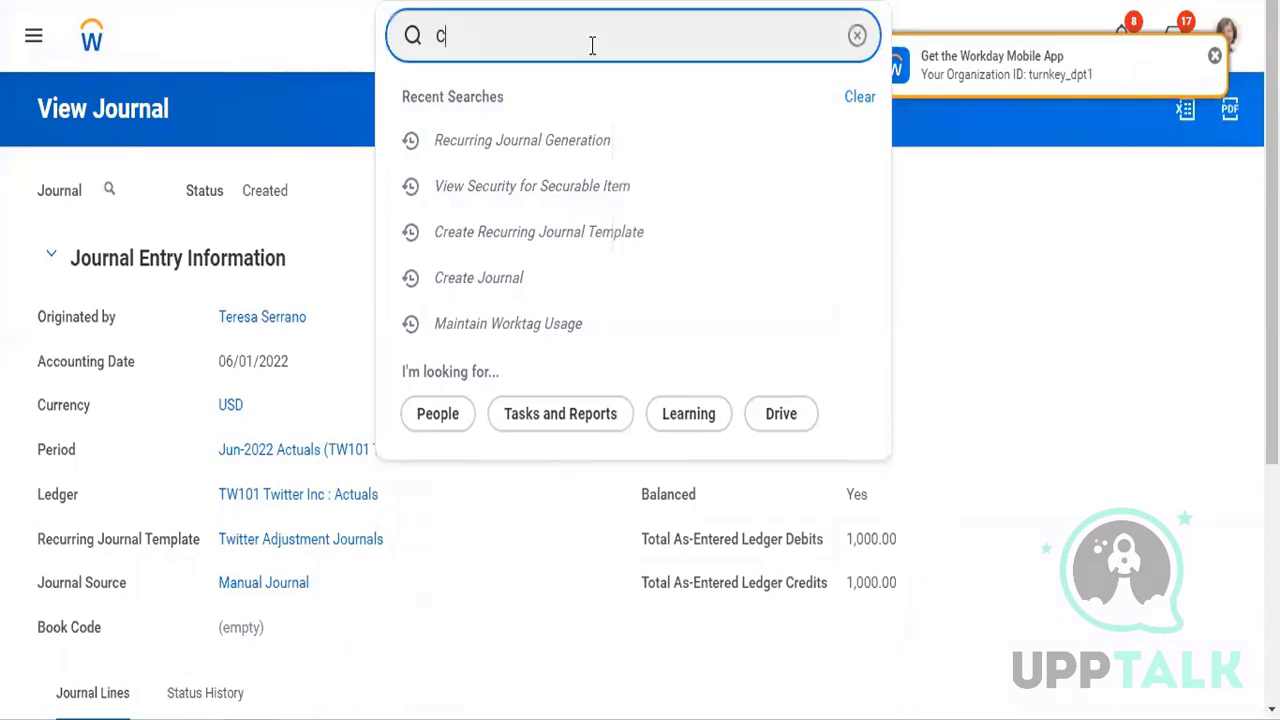
text(R EIb)
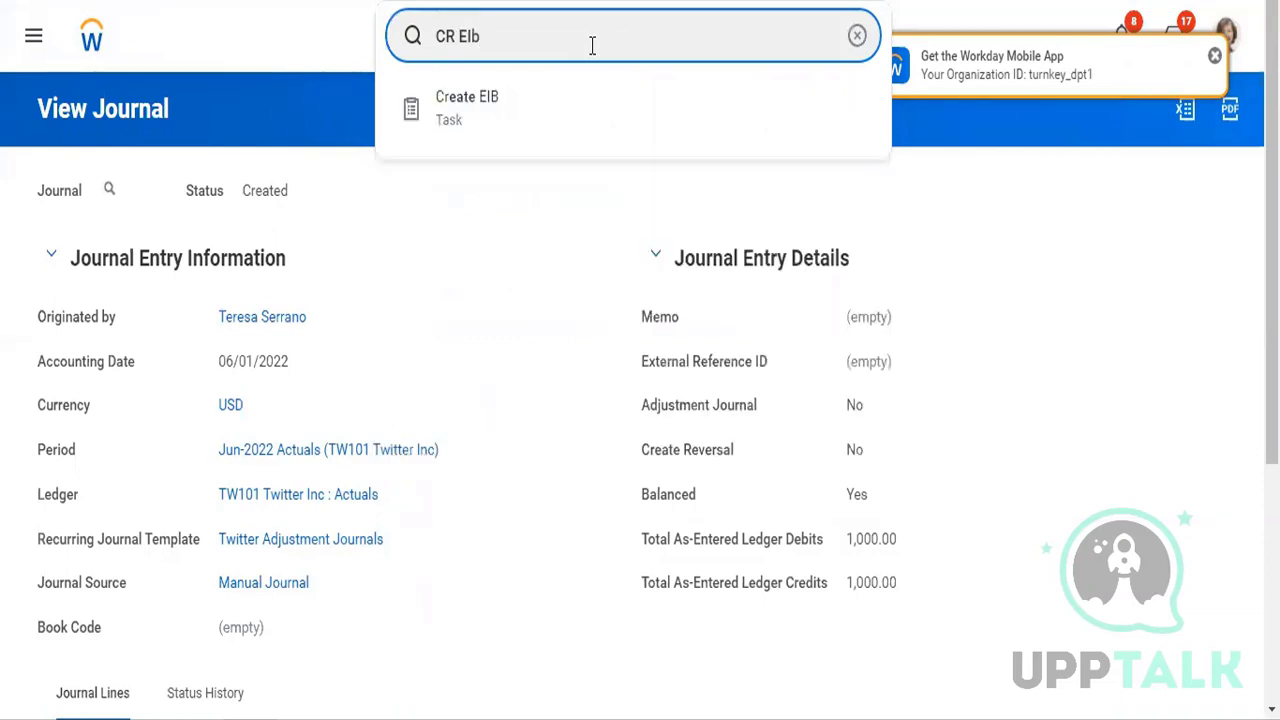
key(BackSpace)
text(B)
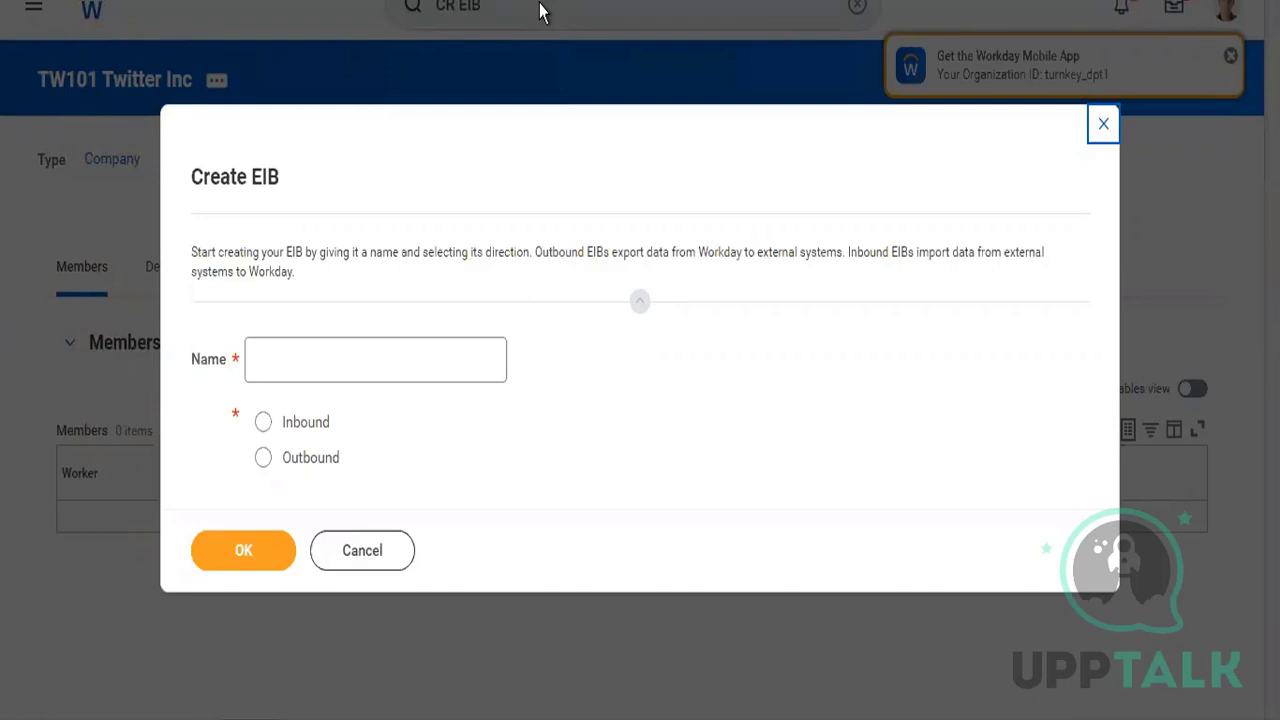
Create an inbound EIB named "Twitter Inbound Journal EIB"
click(415, 370)
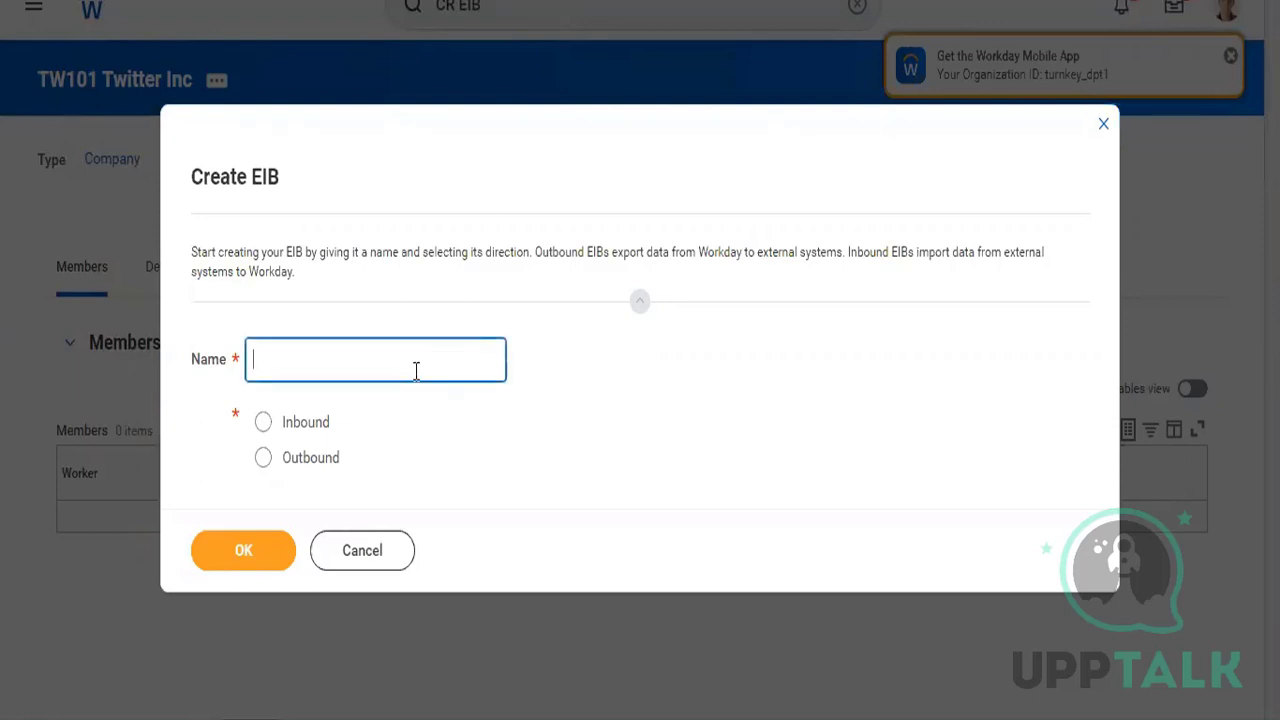
text(Twitter Inbou)
key(BackSpace)
key(BackSpace)
text(i)
key(BackSpace)
text(ou)
key(BackSpace)
key(BackSpace)
text(iund)
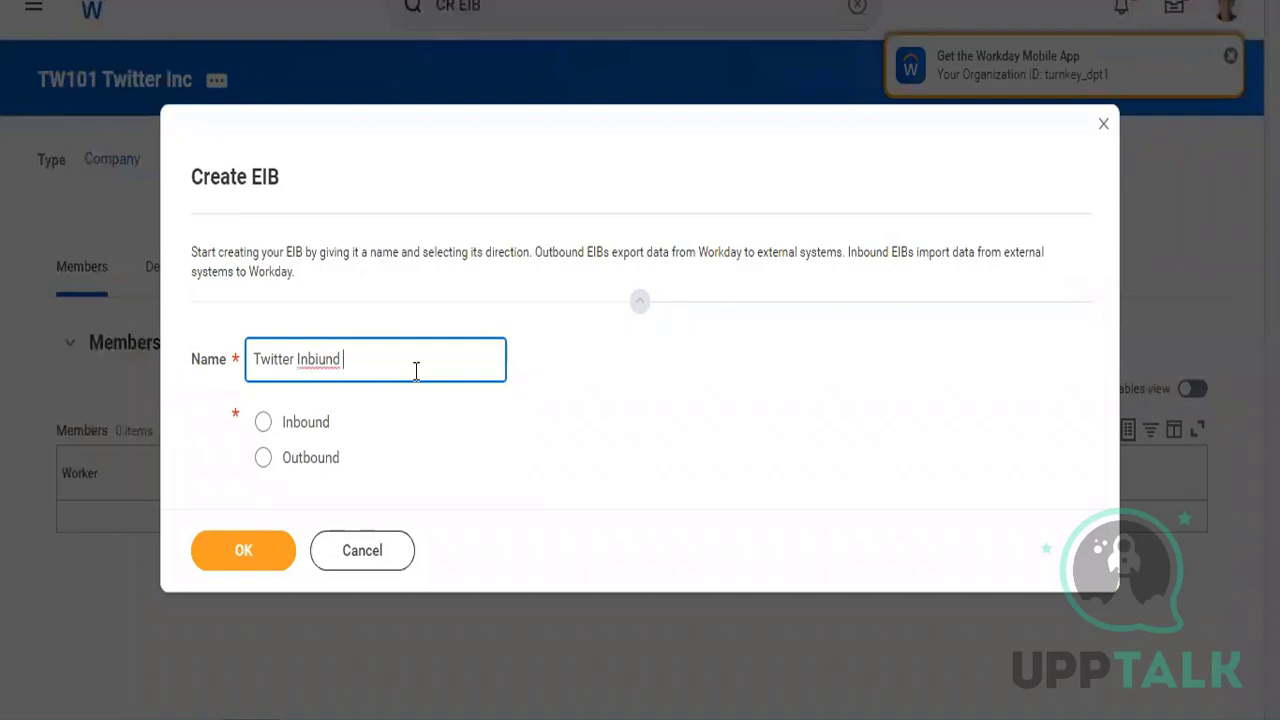
key(BackSpace)
key(BackSpace)
key(BackSpace)
key(BackSpace)
key(BackSpace)
text(ound Journal EIB)
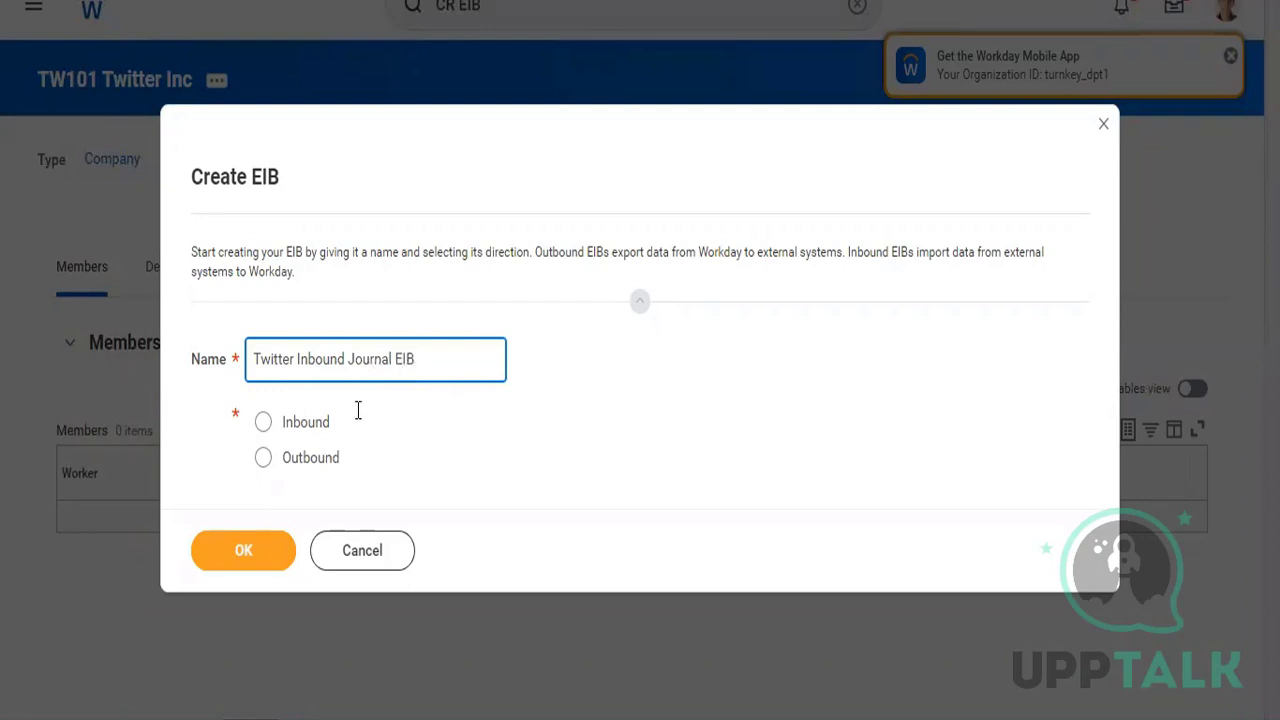
click(291, 426)
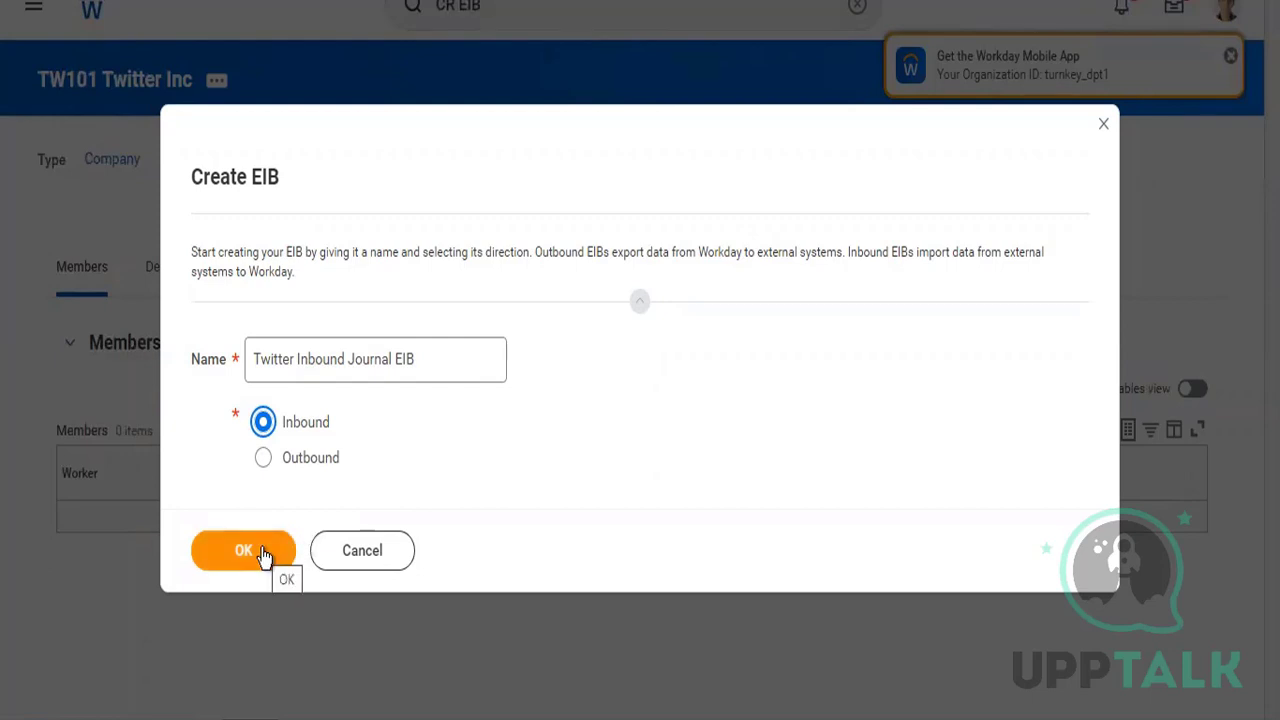
click(263, 553)
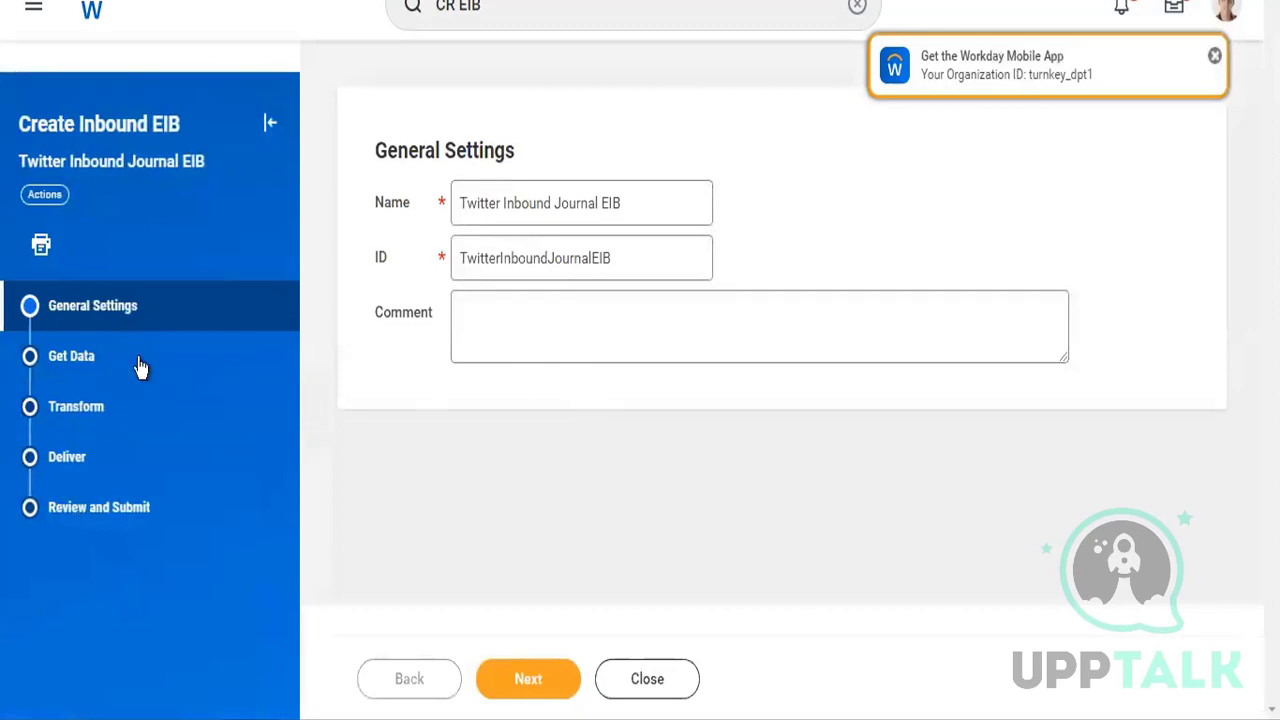
Configure the EIB's data source as Attach File at Launch, using the Submit Accounting Journal web service with the Web Service Spreadsheet Template
click(136, 366)
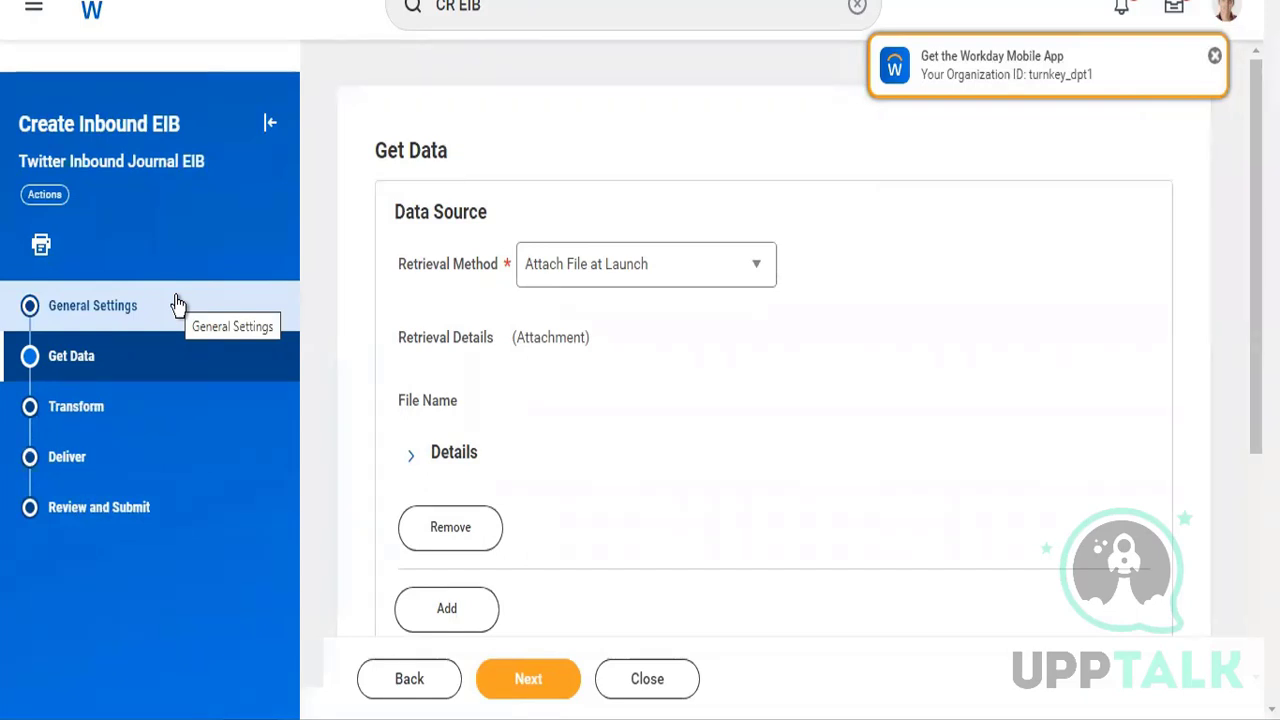
scroll(277, 371, down, 3)
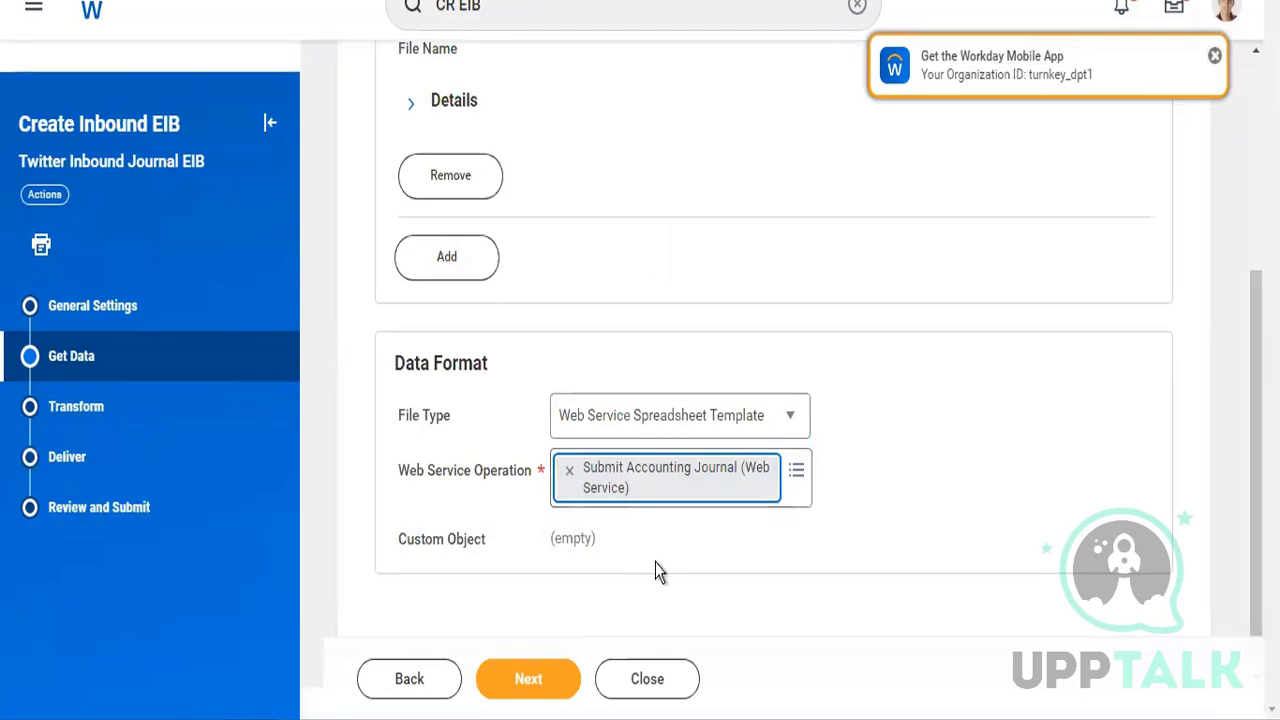
click(528, 682)
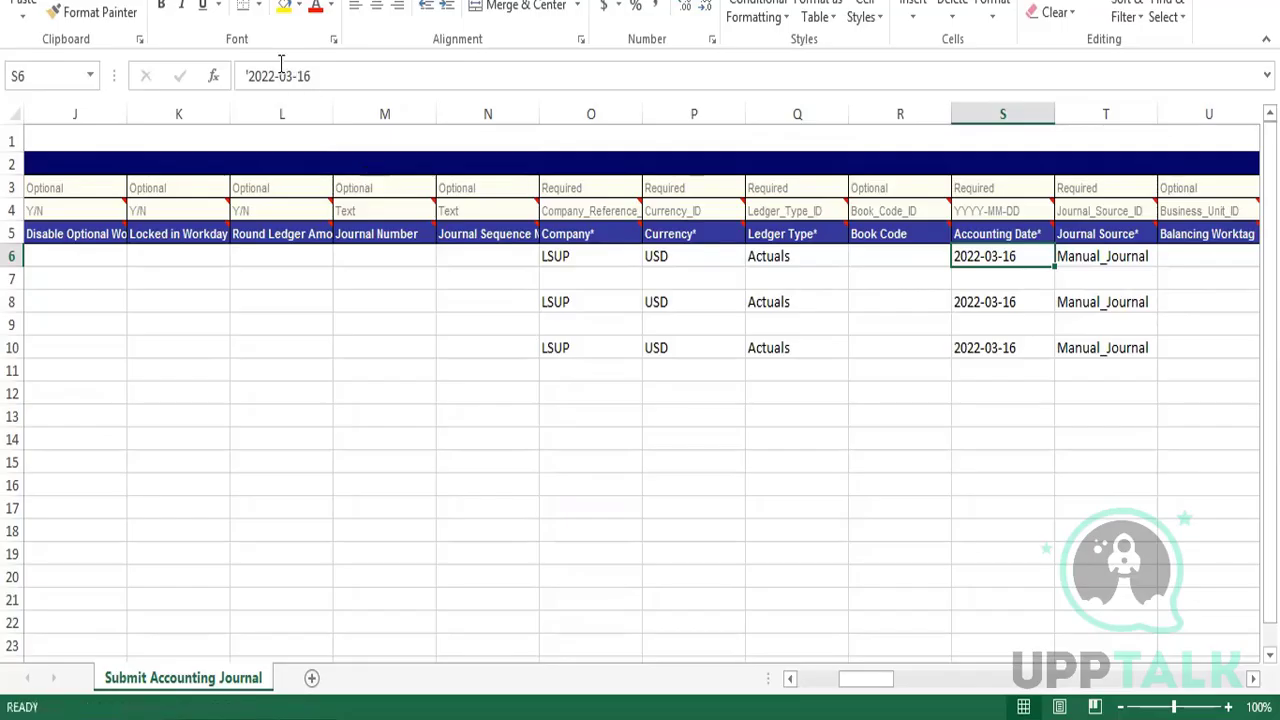
In the Submit Accounting Journal spreadsheet in Excel, set the first journal's accounting date in S6 to 2022-05-16
click(278, 76)
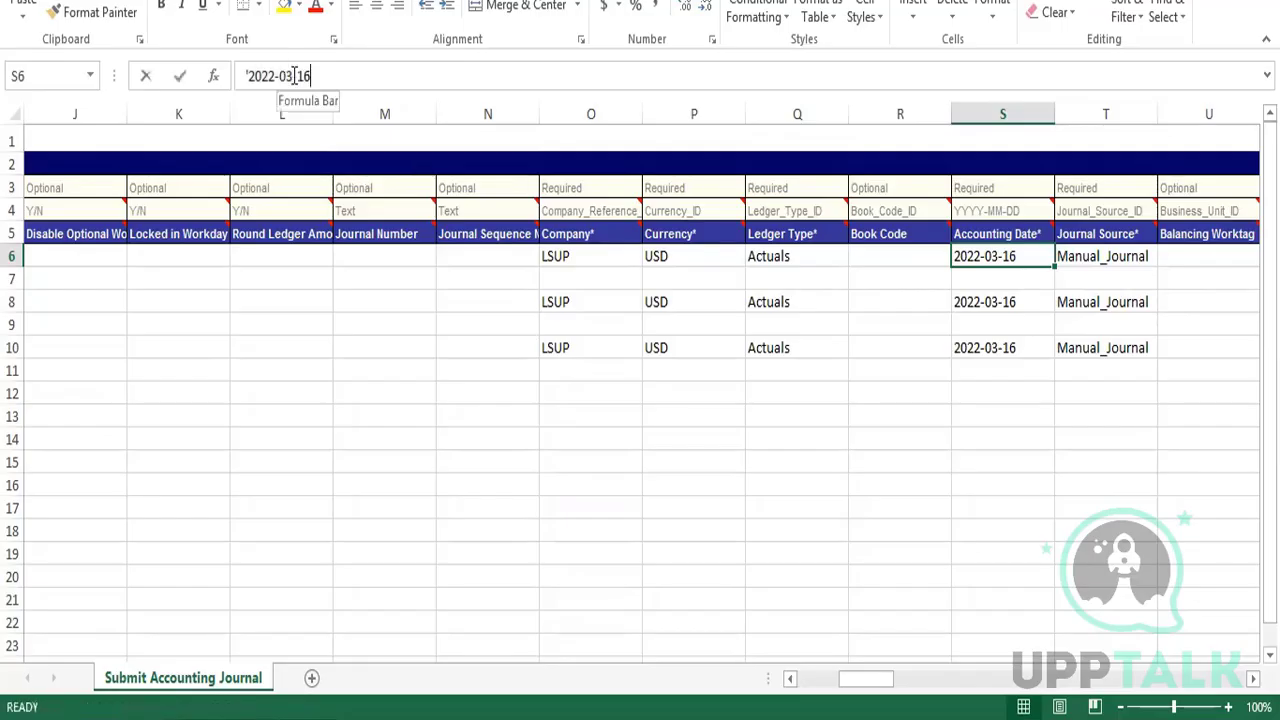
key(BackSpace)
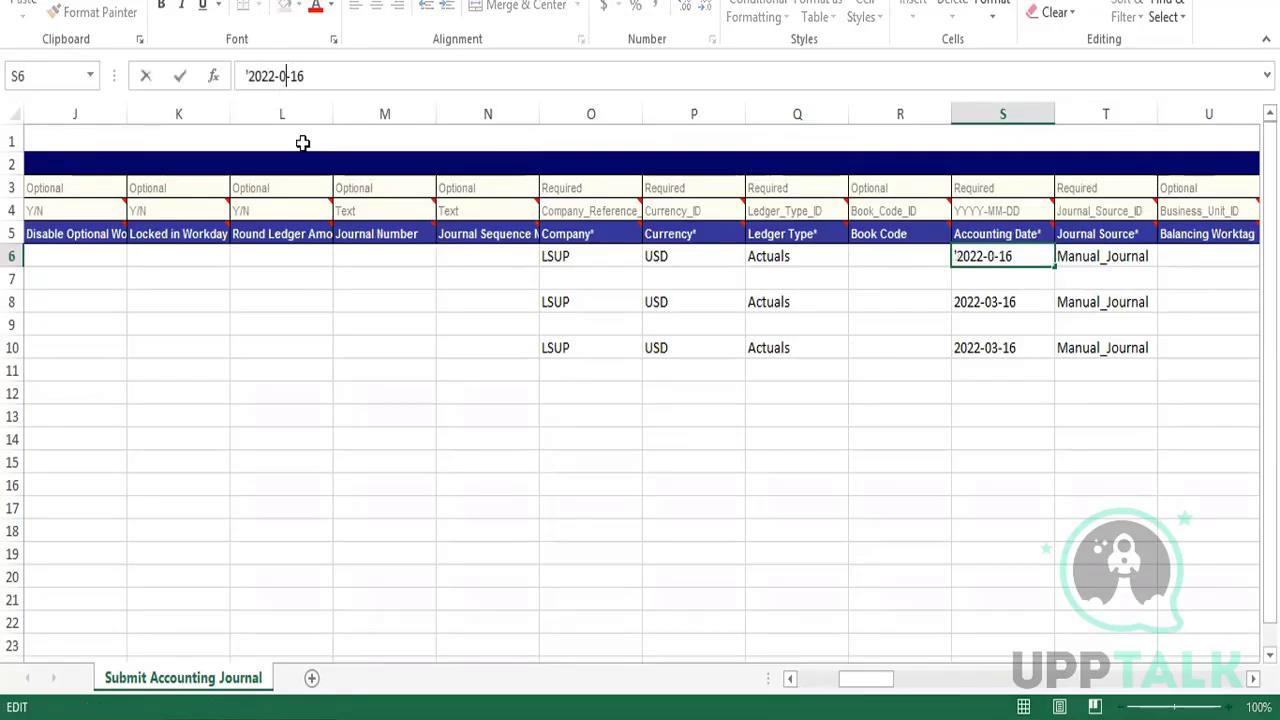
text(5)
key(Return)
key(Up)
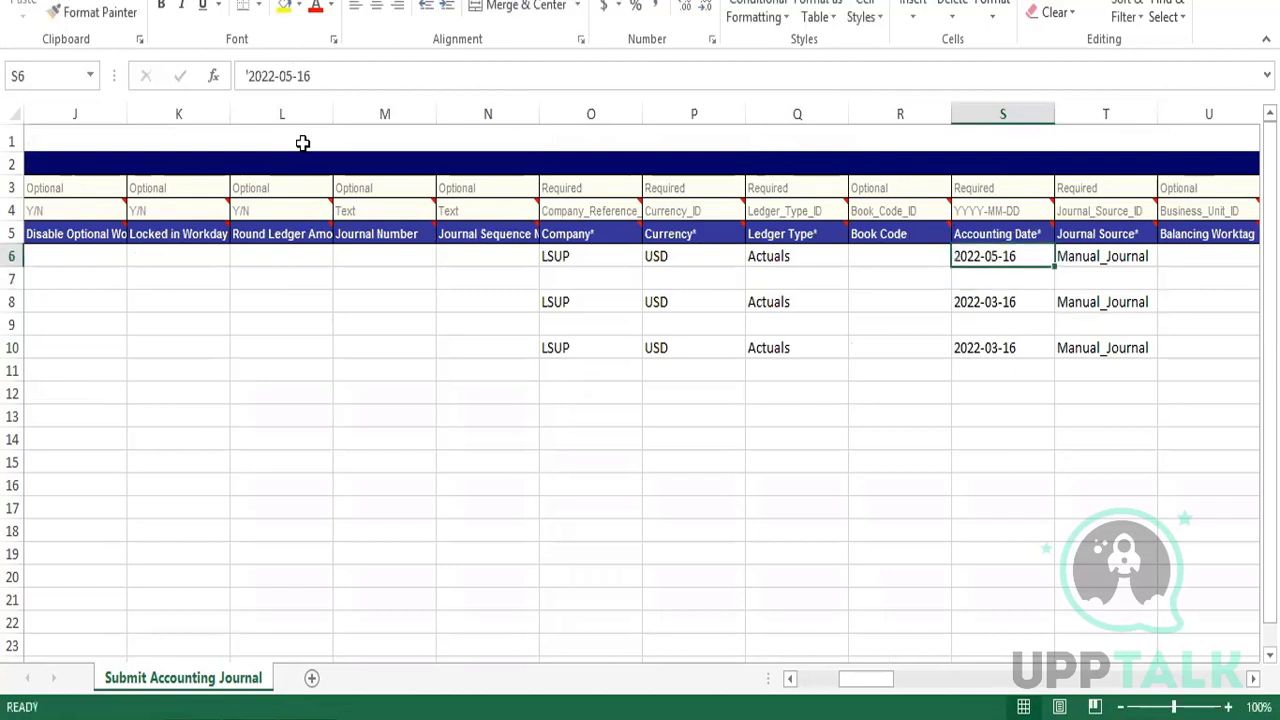
Copy the first journal's accounting date, 2022-05-16, to the other two journals in S8 and S10
key(ctrl+c)
key(Down)
key(Down)
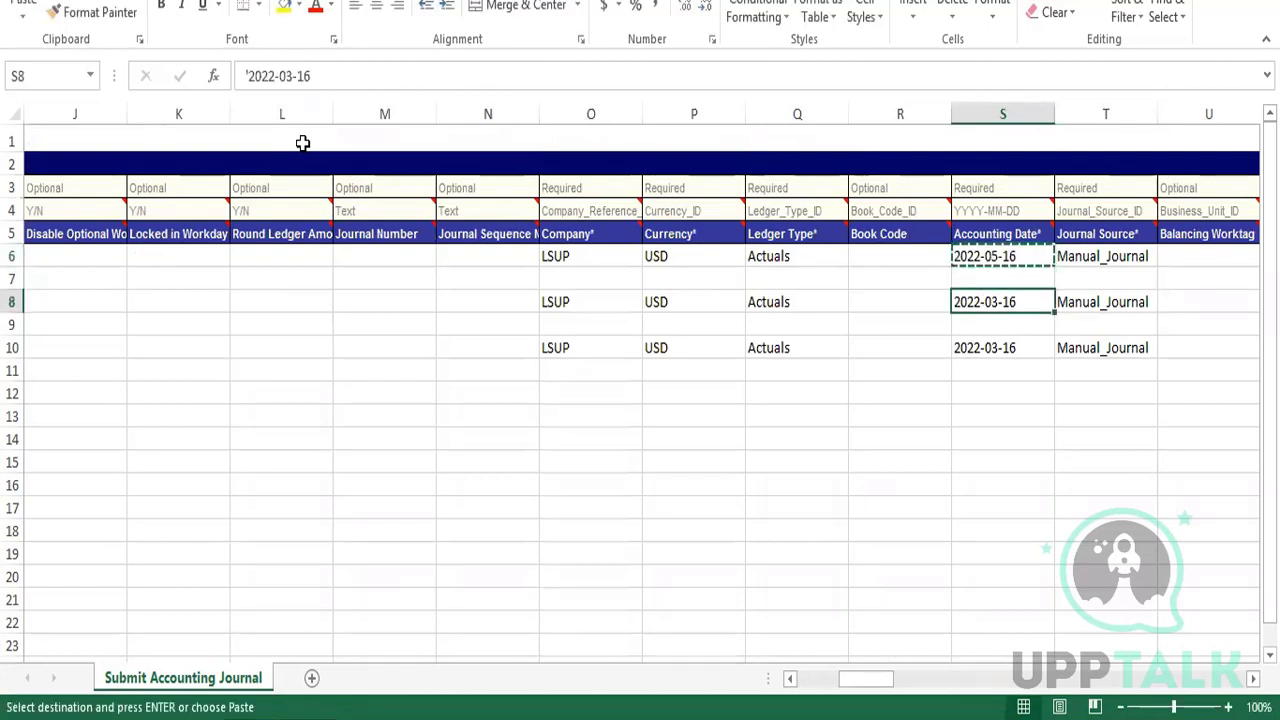
key(ctrl+v)
key(ctrl+Home)
key(Down)
key(Down)
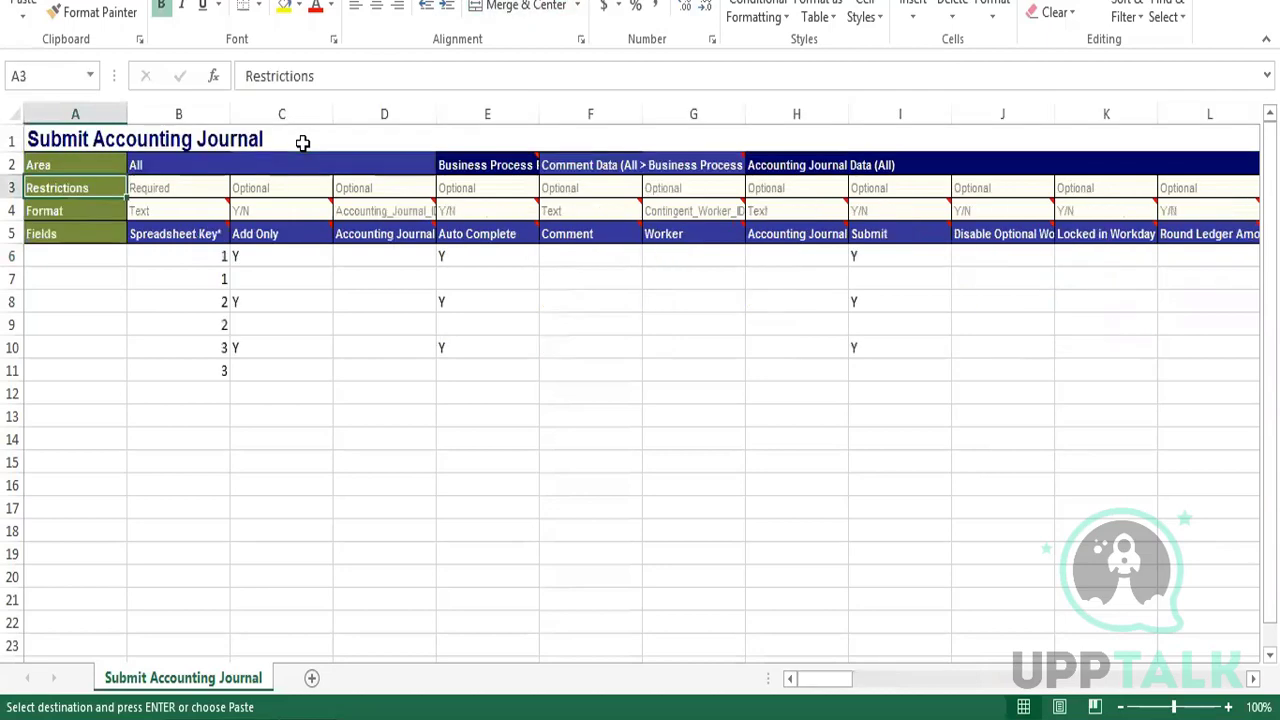
click(900, 347)
key(Right)
key(Right)
key(Right)
key(Right)
key(Right)
key(Right)
key(Right)
key(Right)
key(Right)
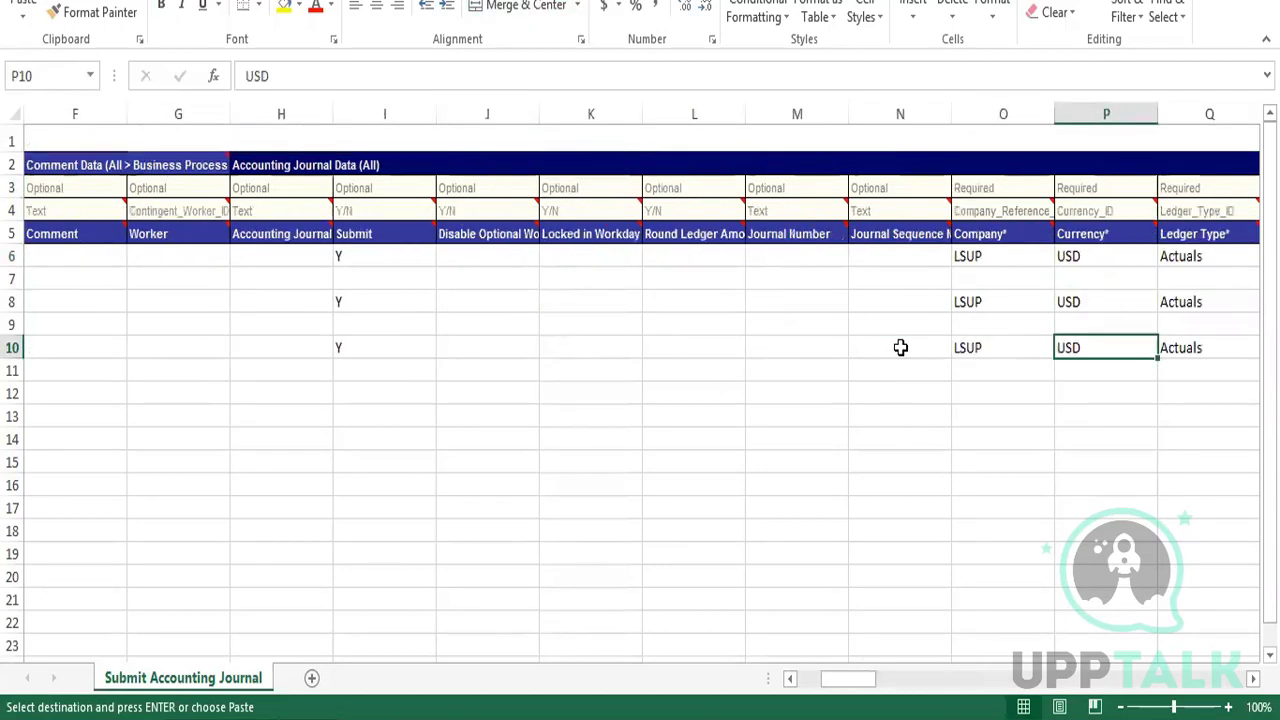
key(Right)
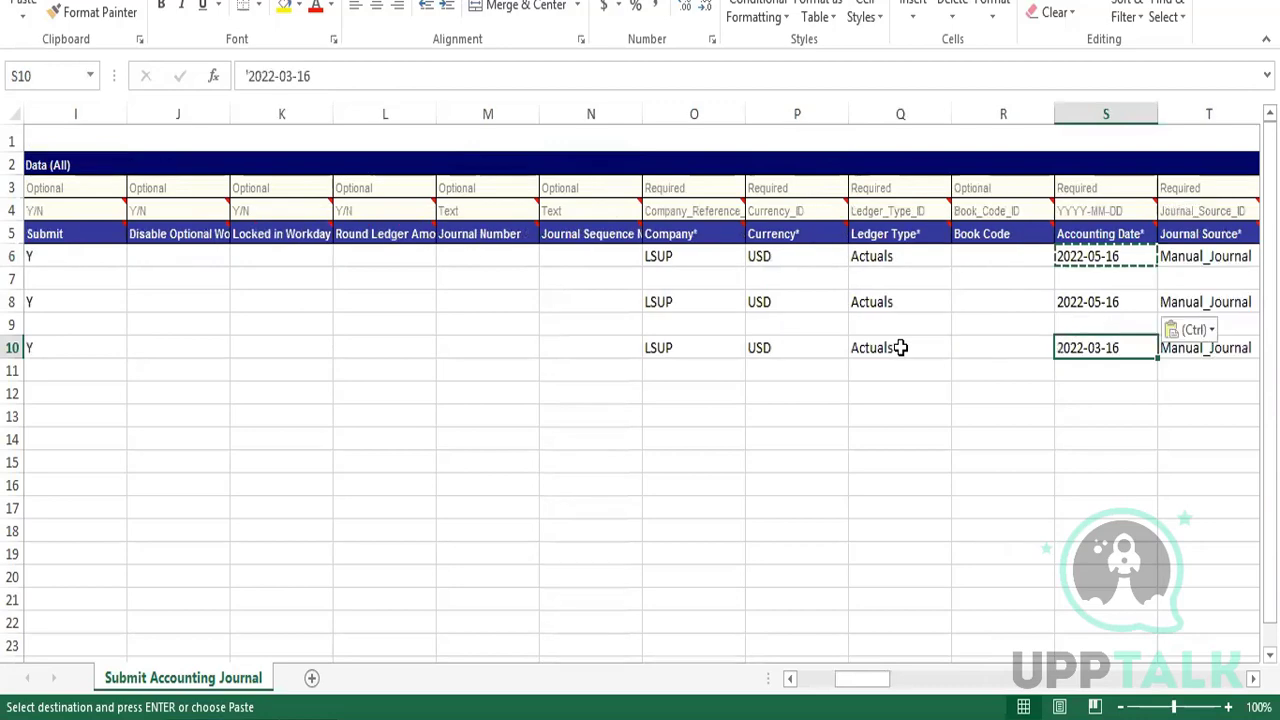
key(ctrl+v)
key(Escape)
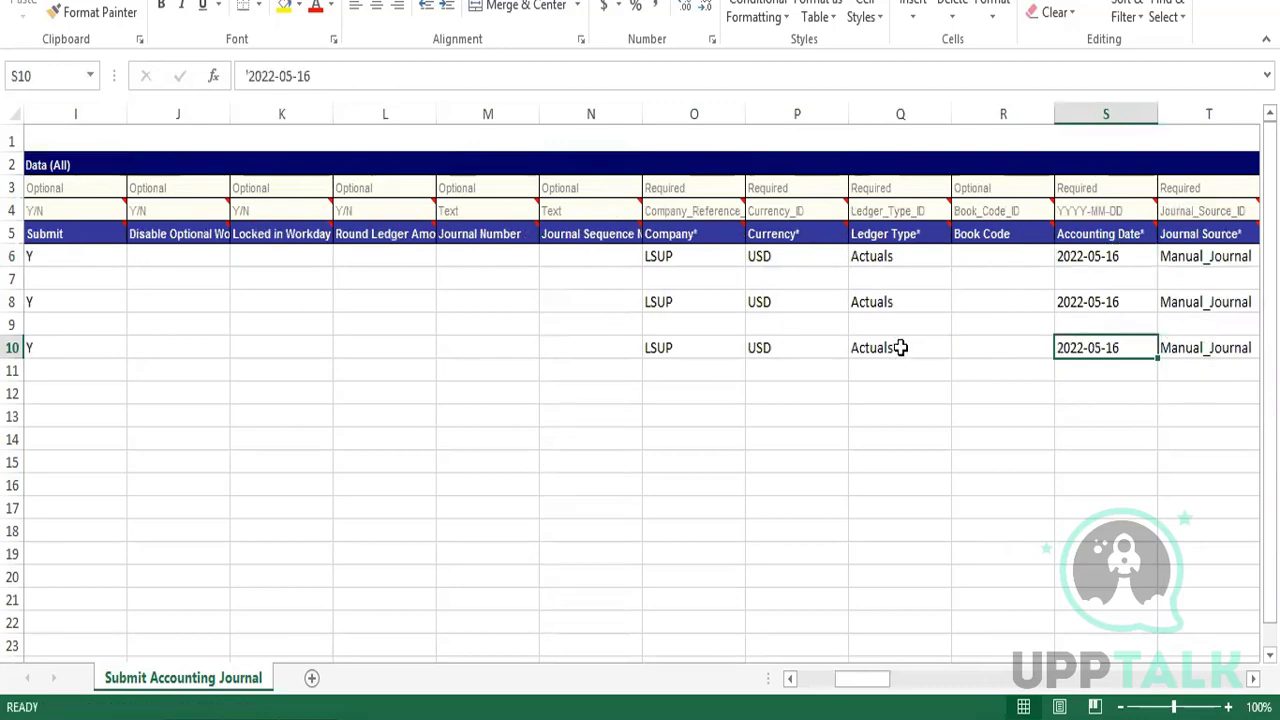
Review the spreadsheet's remaining columns, including journal source, memos, line companies, ledger accounts, and debit and credit amounts
key(Right)
key(Right)
key(Right)
key(Right)
key(Right)
key(Right)
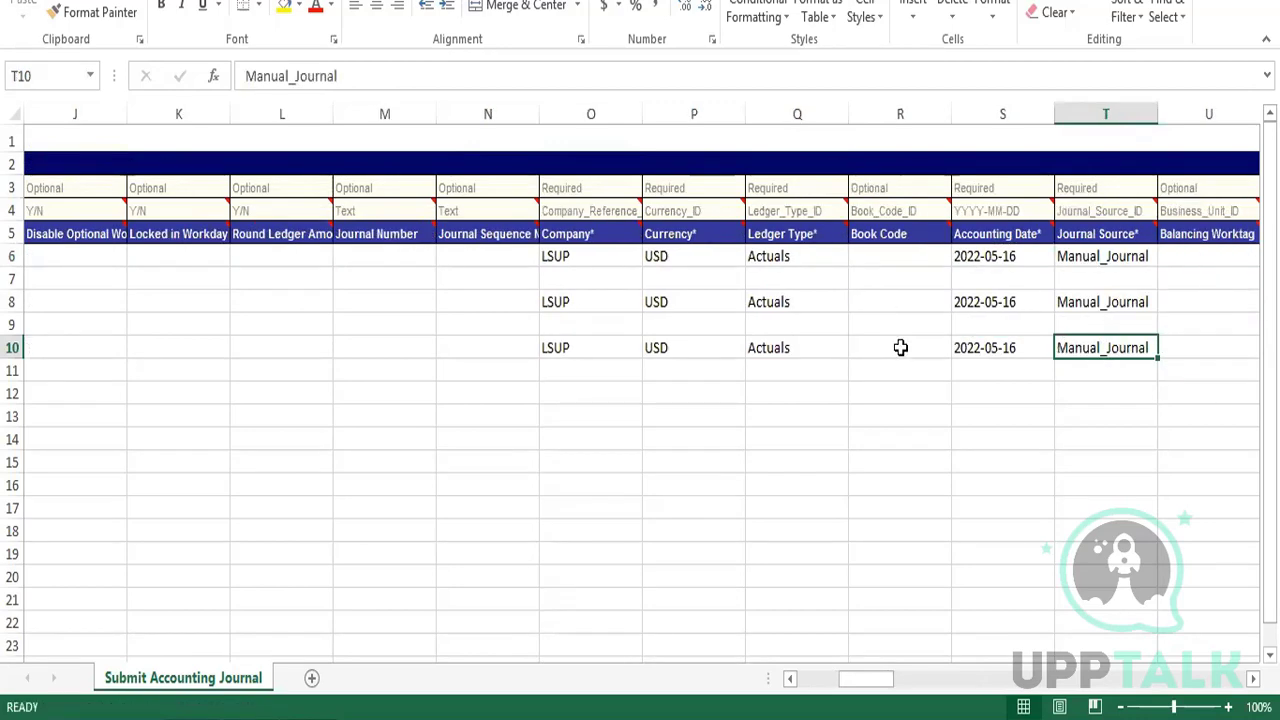
key(Right)
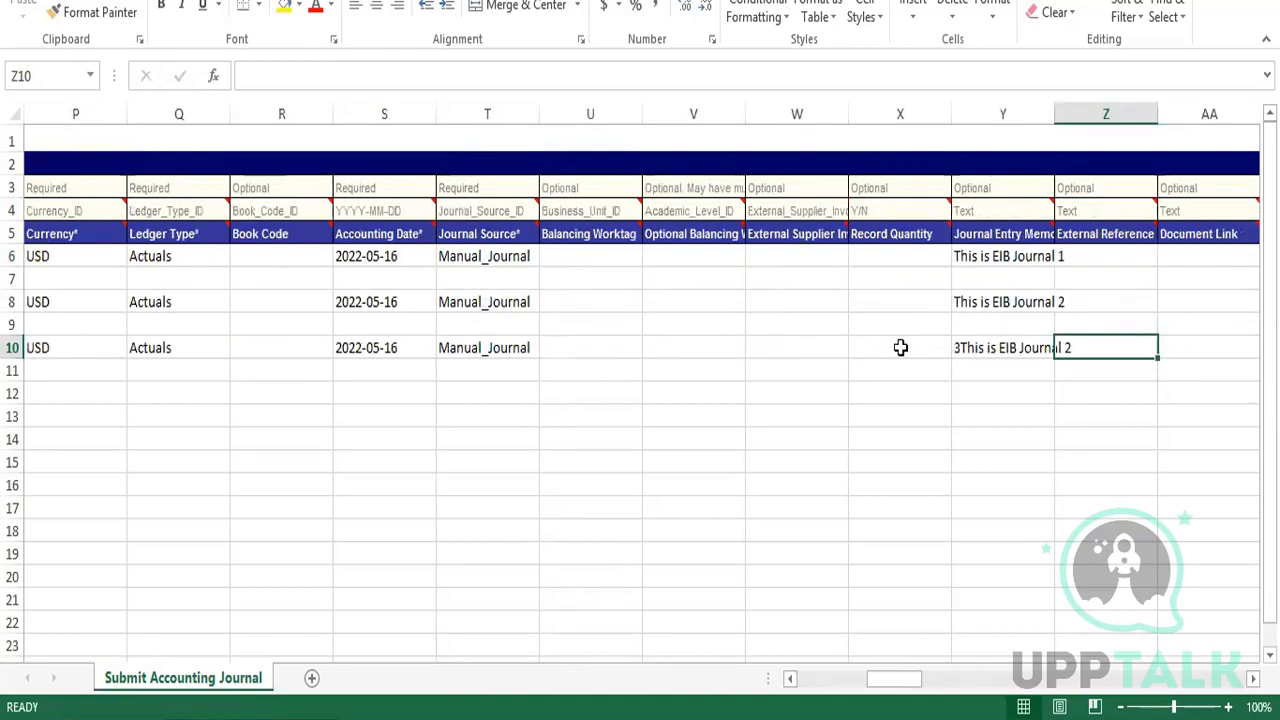
key(Right)
key(Right)
key(Right)
key(Right)
key(Right)
key(Right)
key(Right)
key(Right)
key(Right)
key(Right)
key(Right)
key(Right)
key(Right)
key(Right)
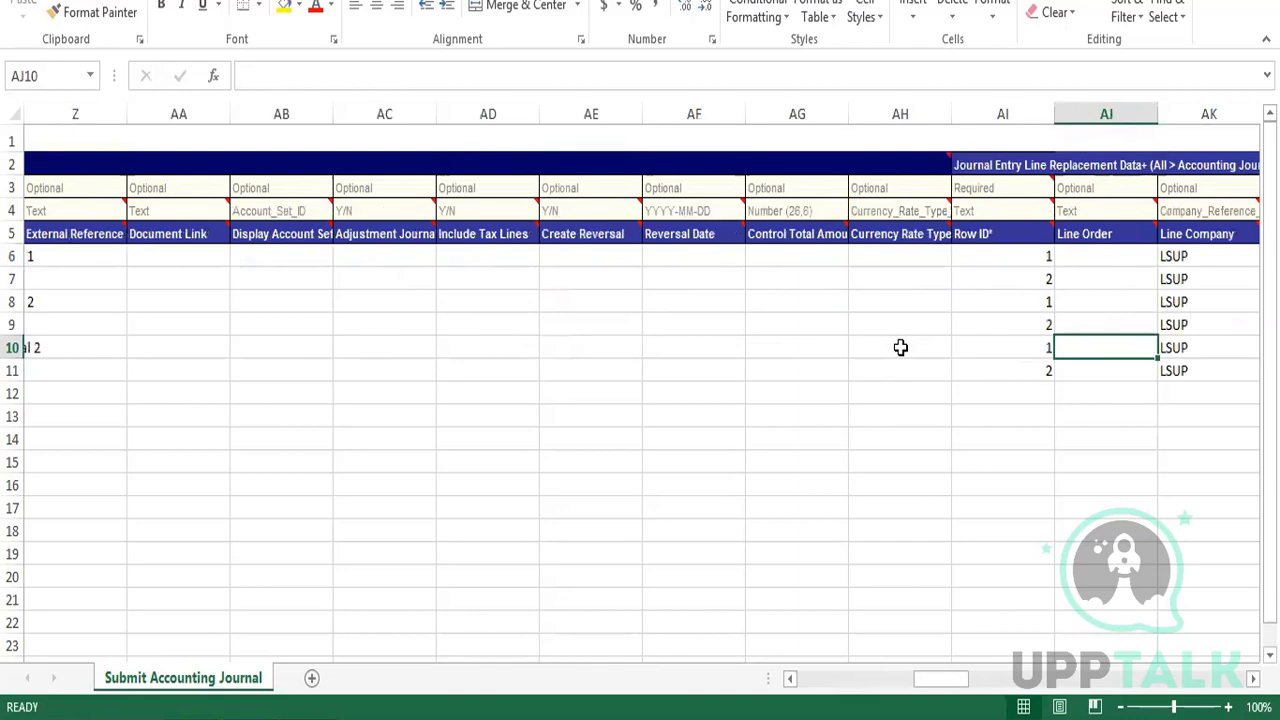
key(Right)
key(Right)
key(Right)
key(Right)
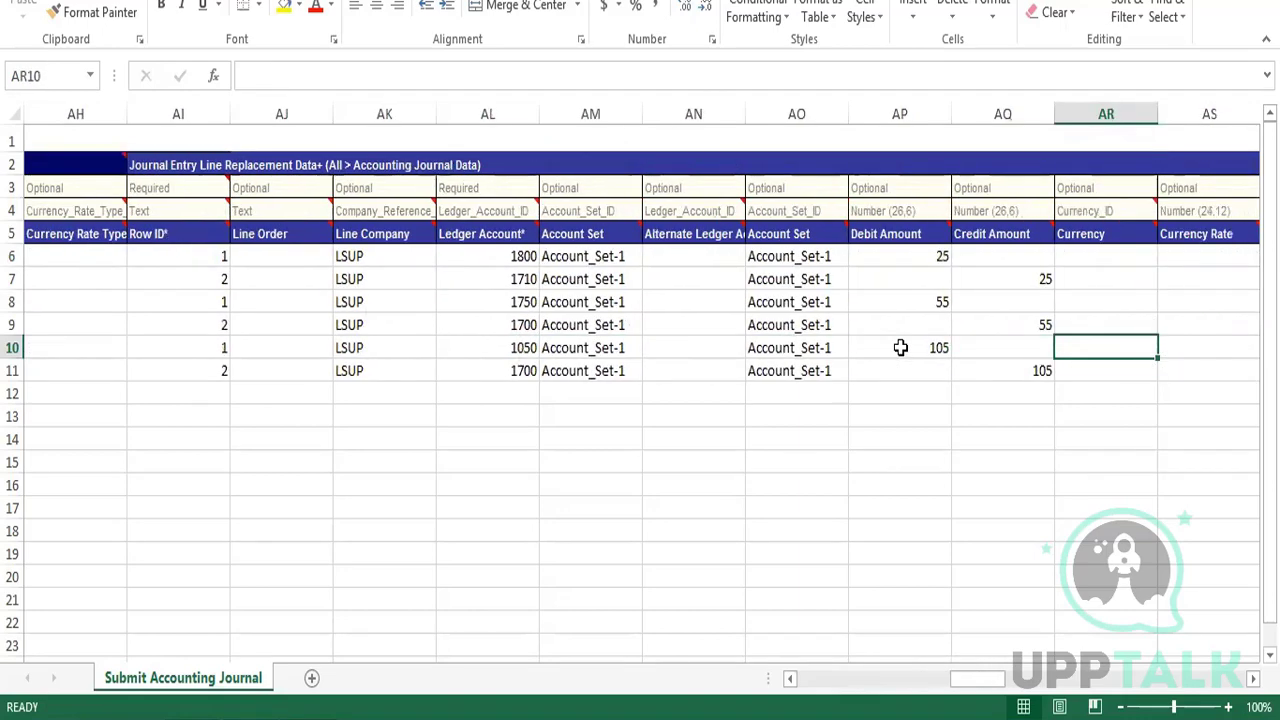
key(Right)
key(Right)
key(Right)
key(Right)
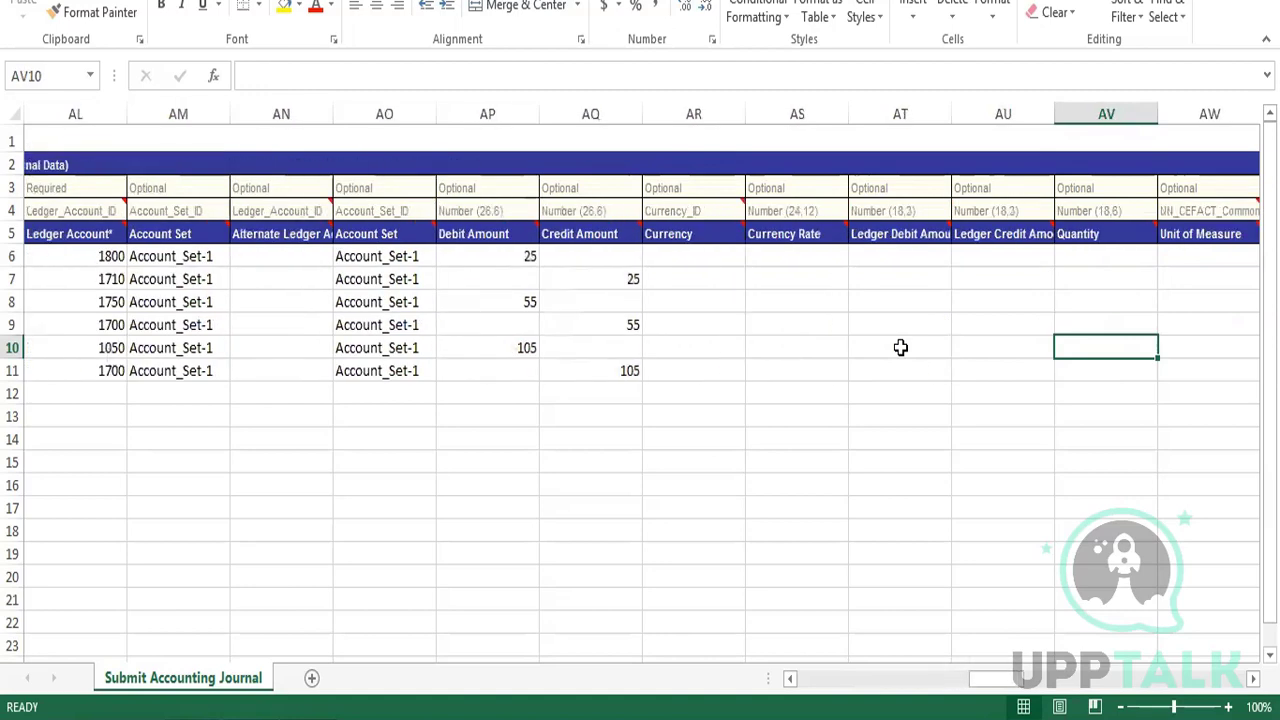
key(Right)
key(Right)
key(Right)
key(Right)
key(Right)
key(Right)
key(Right)
key(Right)
key(Right)
key(Right)
key(Right)
key(Right)
key(Right)
key(Right)
key(Right)
key(Right)
key(Right)
key(Right)
key(Right)
key(Right)
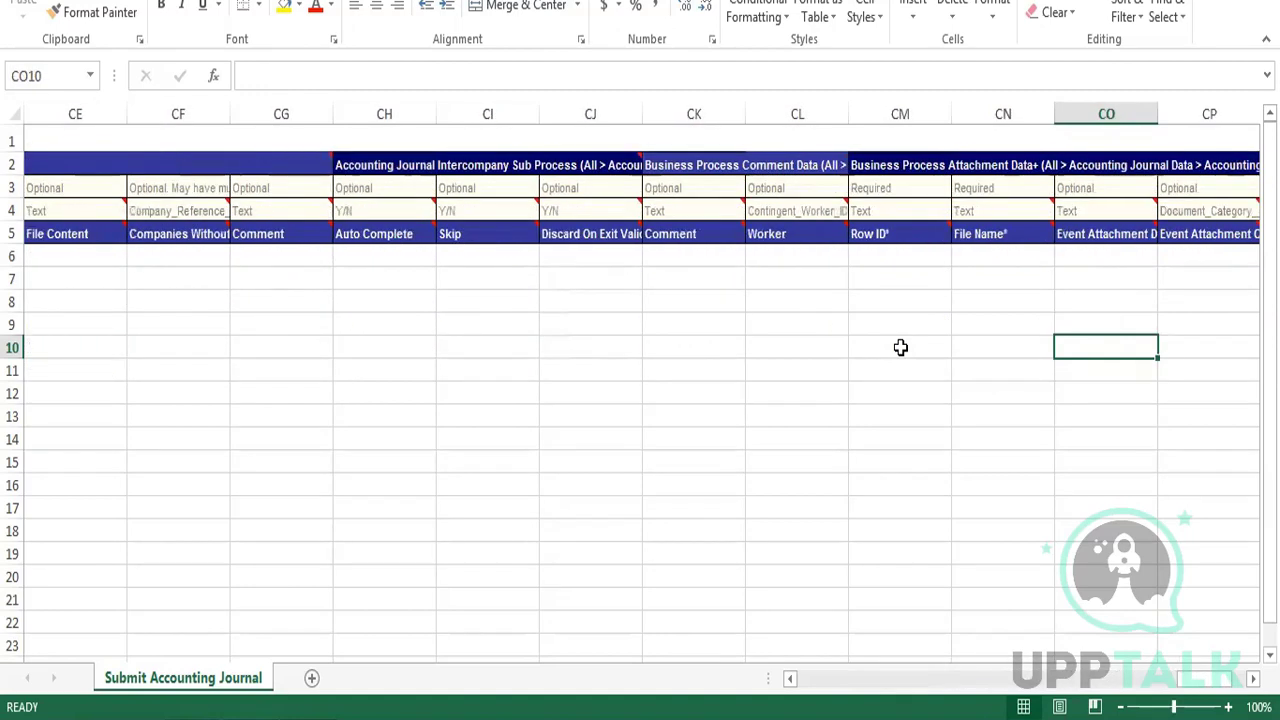
key(Left)
key(Left)
key(Left)
key(Left)
key(Left)
key(Left)
key(Left)
key(Left)
key(Left)
key(Left)
key(Left)
key(Left)
key(Left)
key(Left)
key(Left)
key(Left)
key(Left)
key(Left)
key(Left)
key(Left)
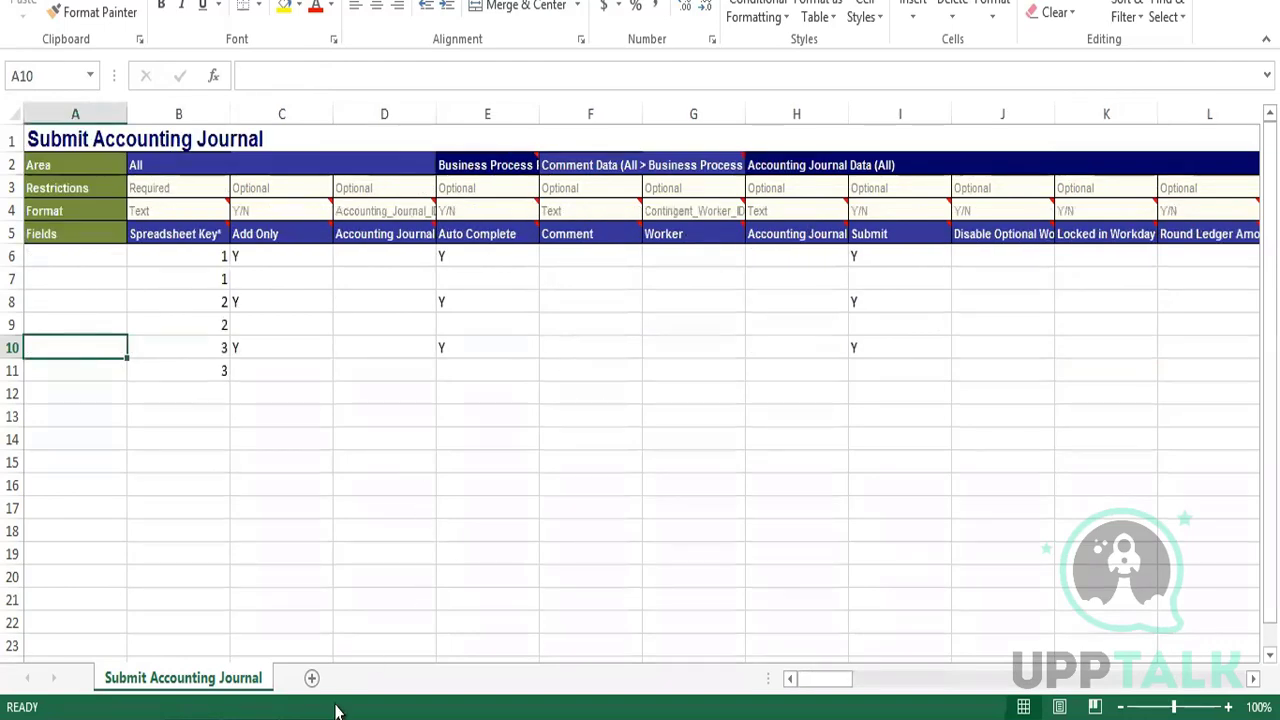
Switch to Workday and search for the company "twitter inc"
click(318, 548)
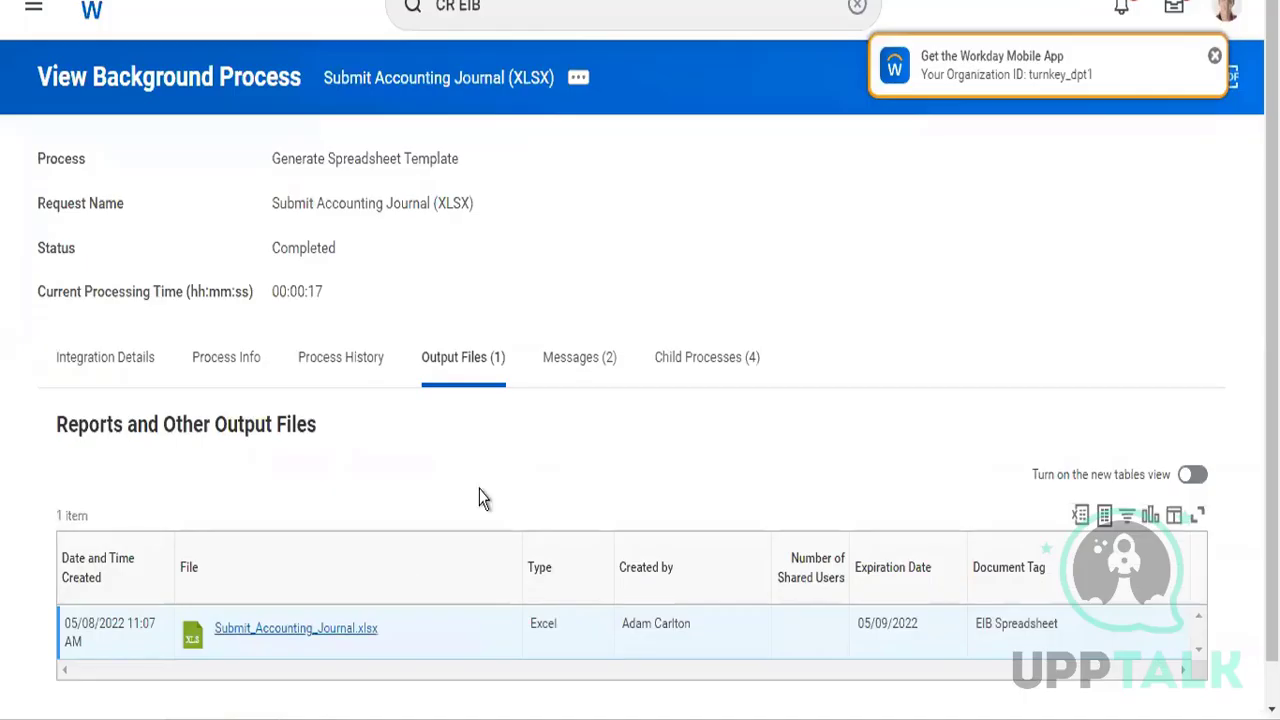
click(552, 4)
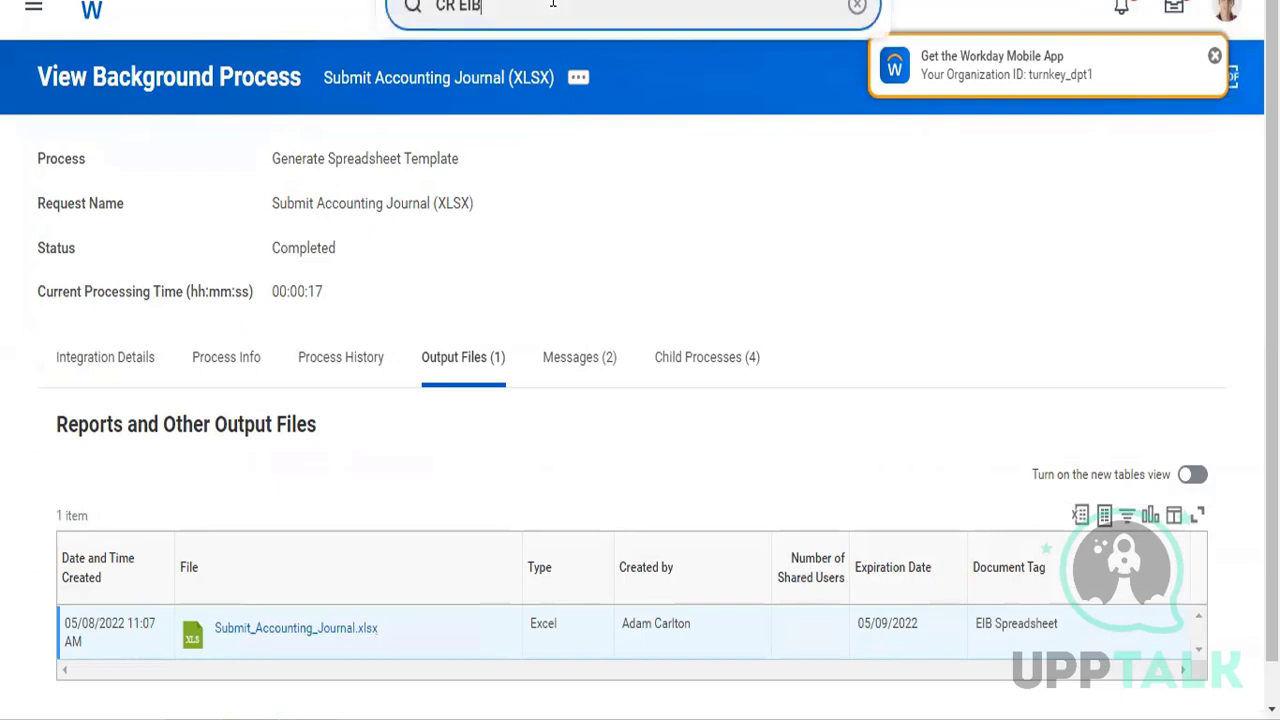
drag(552, 4, 341, 4)
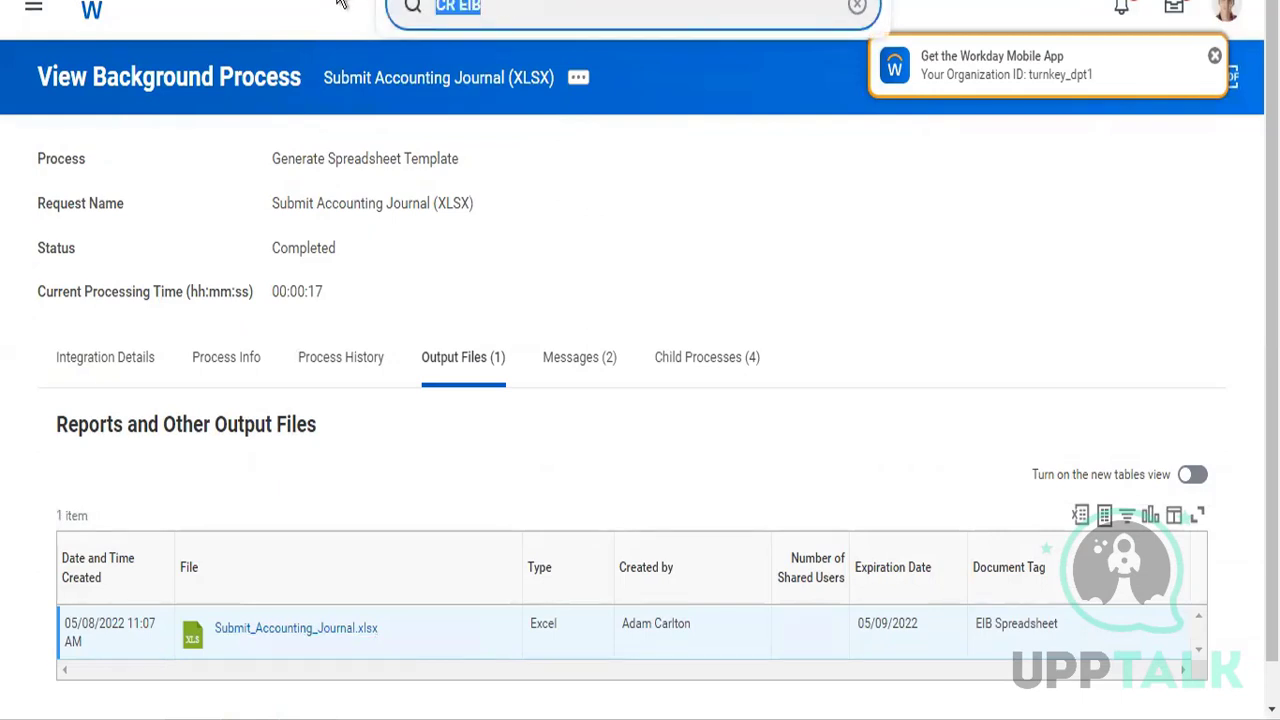
text(twitter inc)
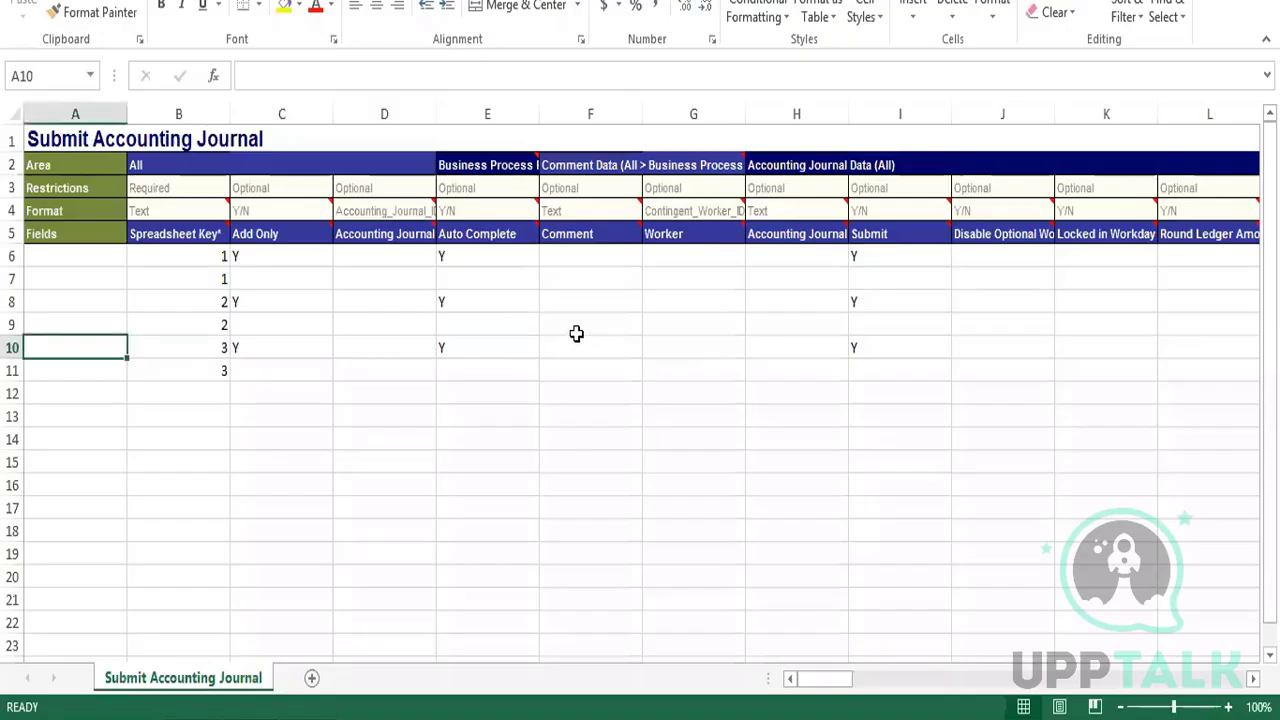
In the Submit Accounting Journal spreadsheet in Excel, replace every occurrence of LSUp with TW101
click(580, 328)
key(ctrl+h)
click(677, 506)
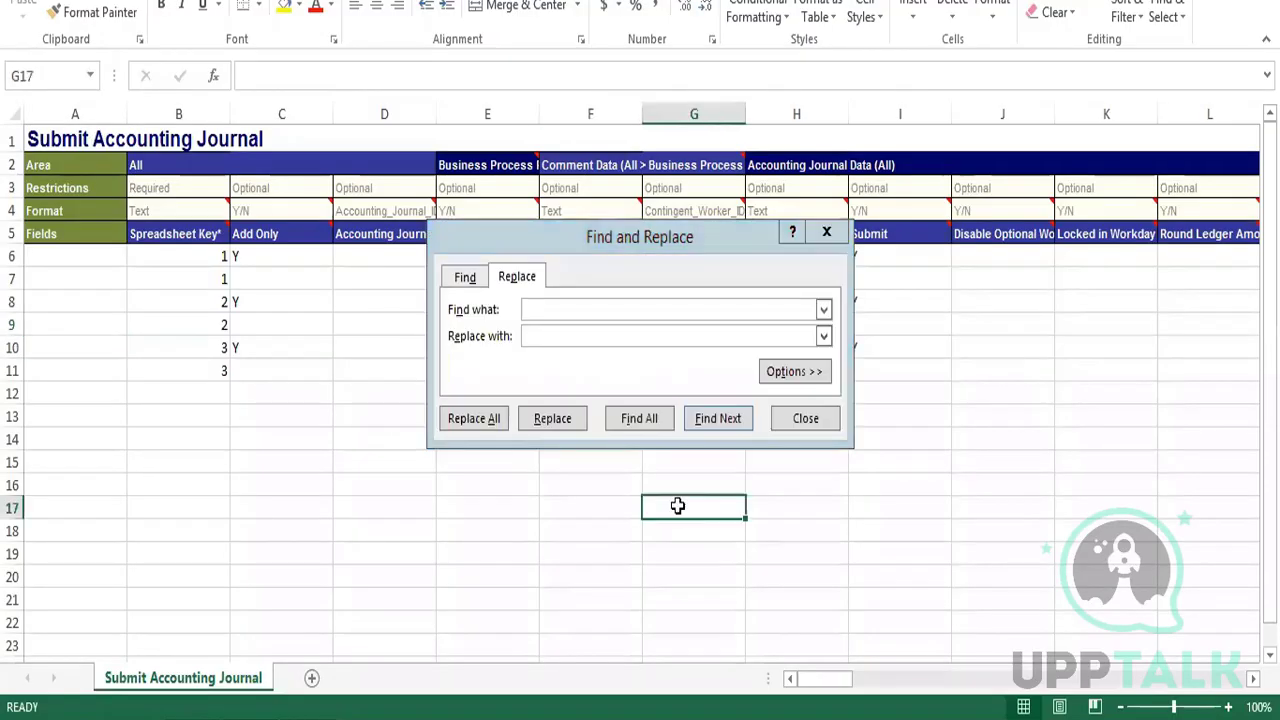
text(LSUP)
key(Escape)
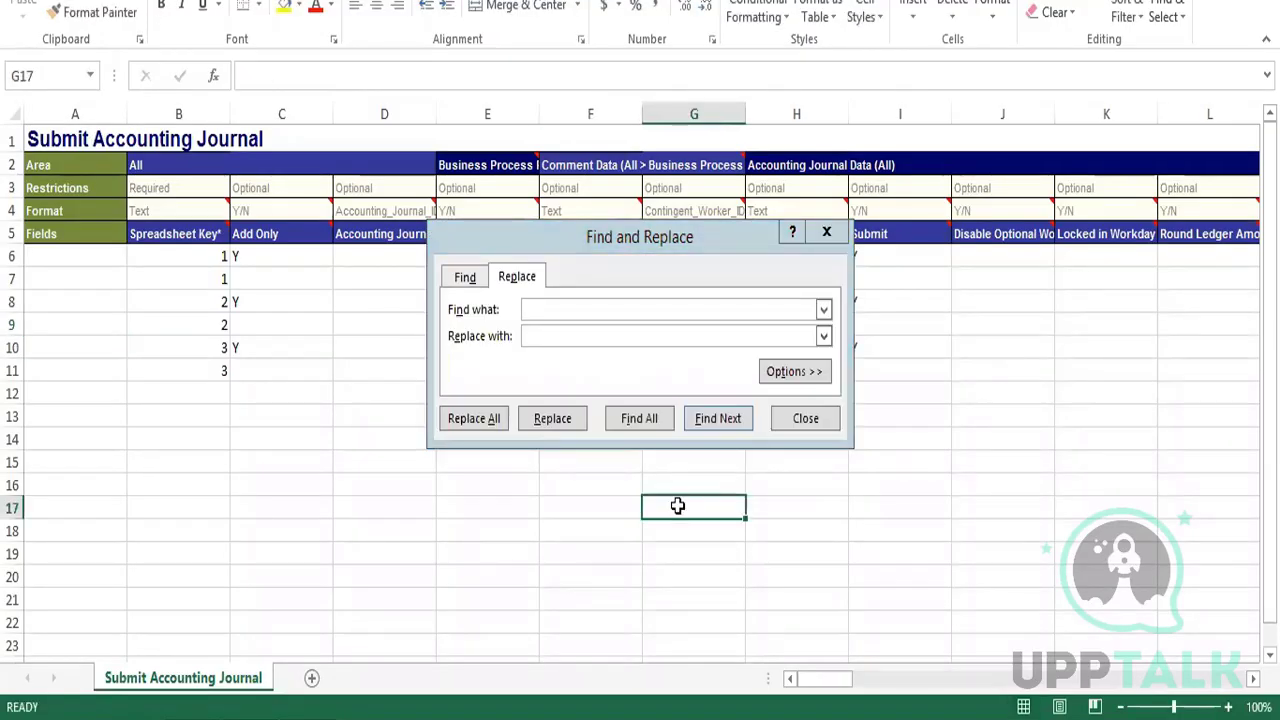
click(557, 310)
text(LSUp)
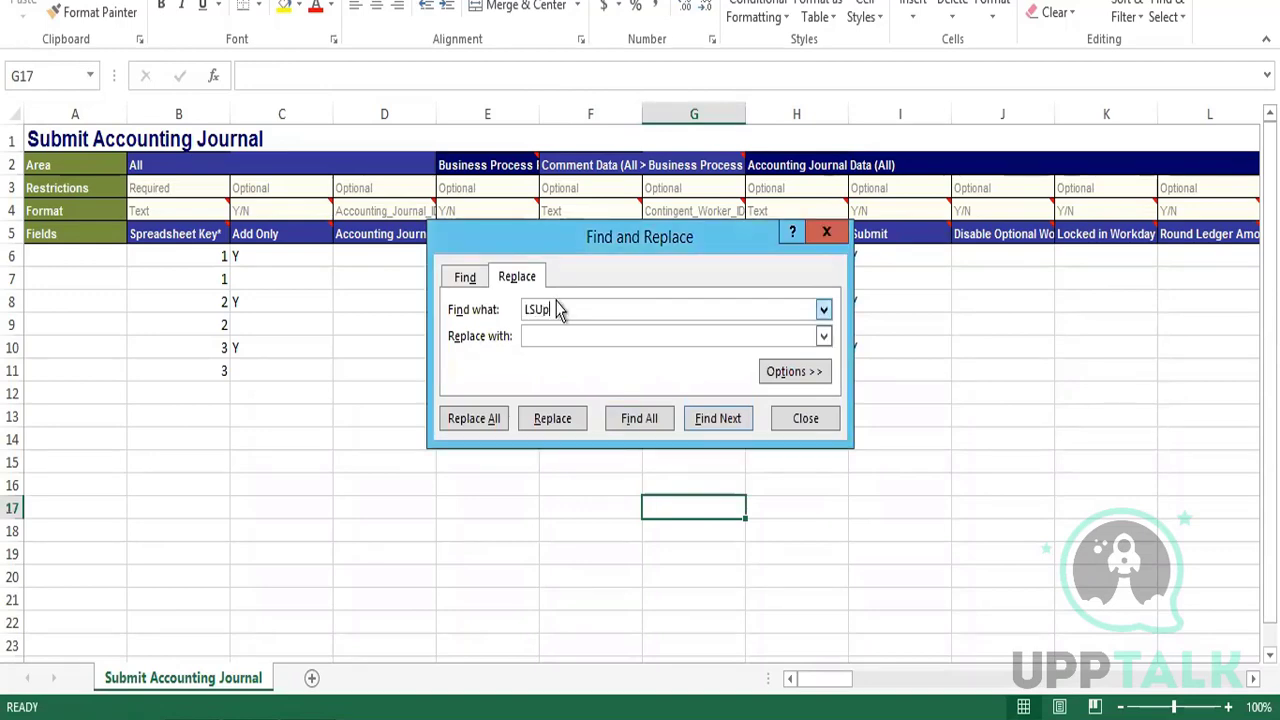
key(Tab)
text(TW101)
click(485, 425)
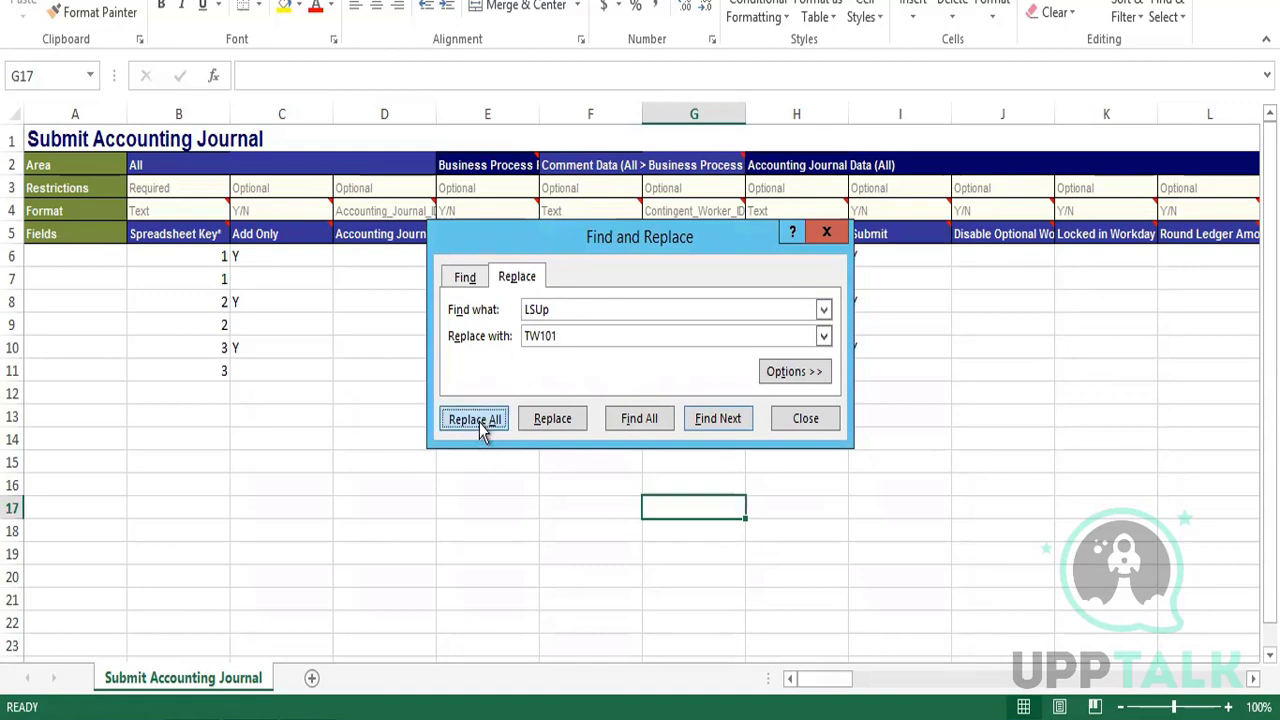
click(645, 372)
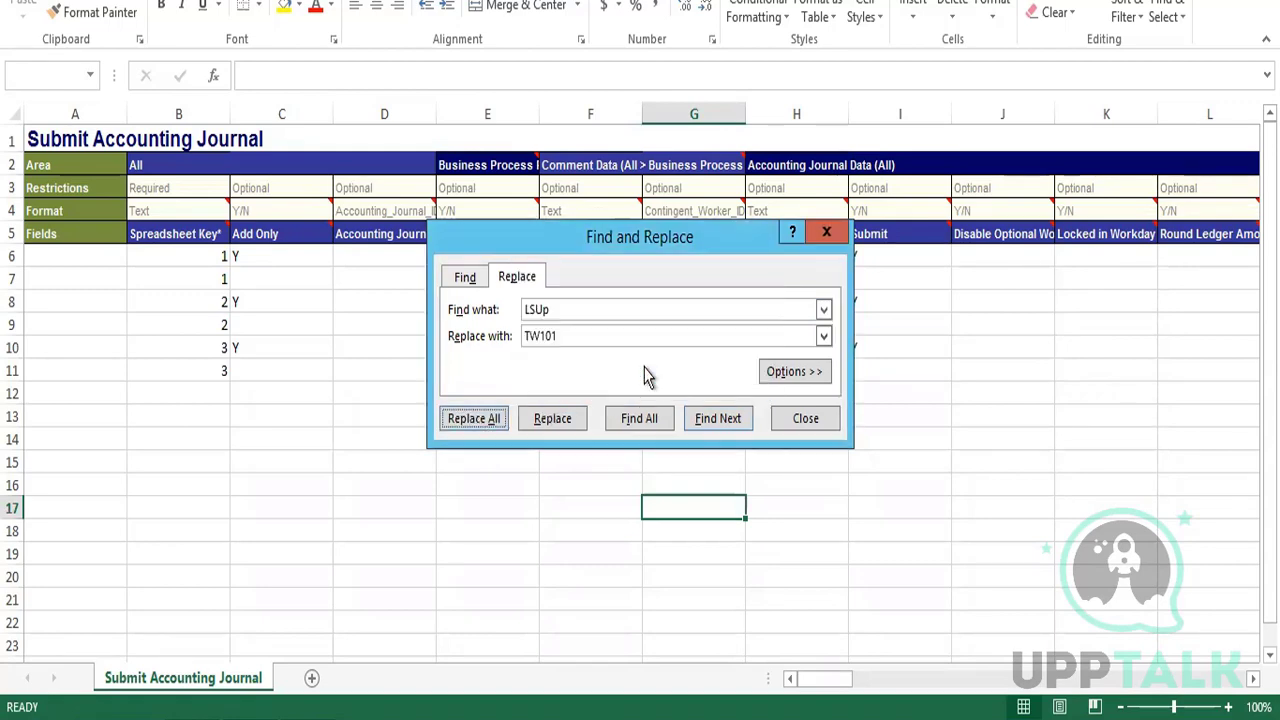
key(Escape)
Examine the spreadsheet keys that group the journal rows, along with the Add Only, Auto Complete and Submit flags
click(405, 292)
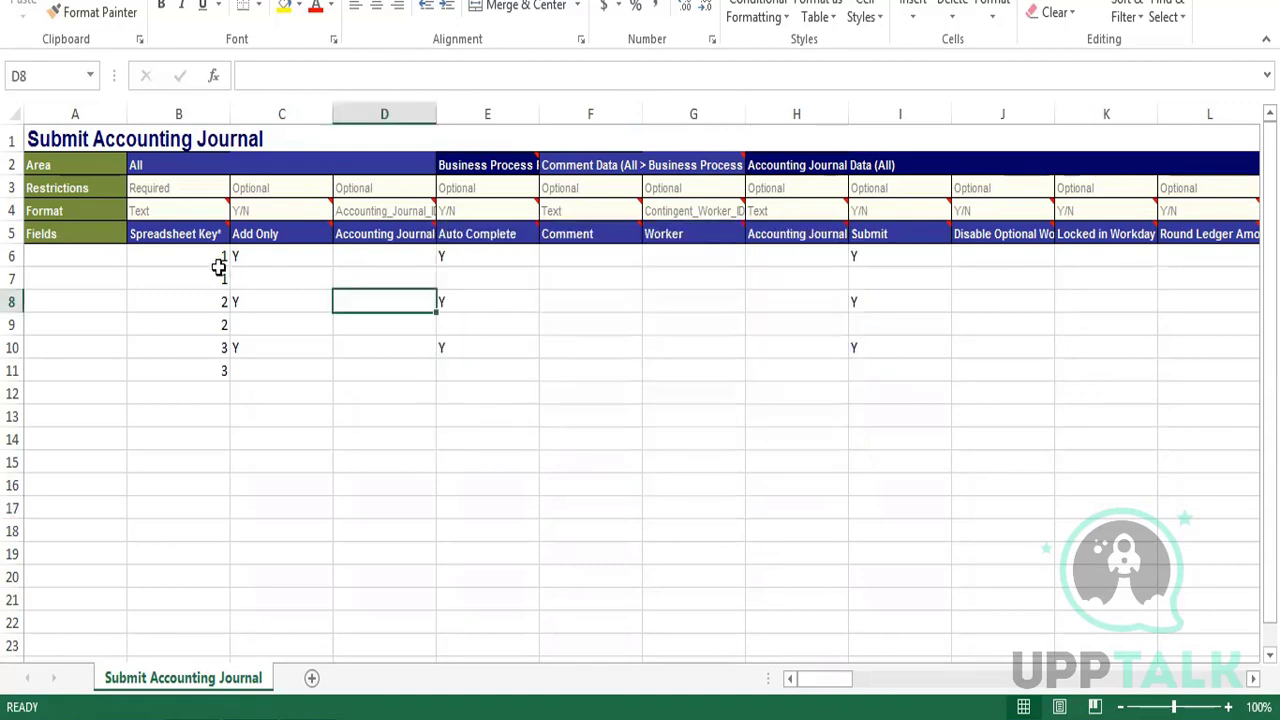
drag(209, 256, 211, 280)
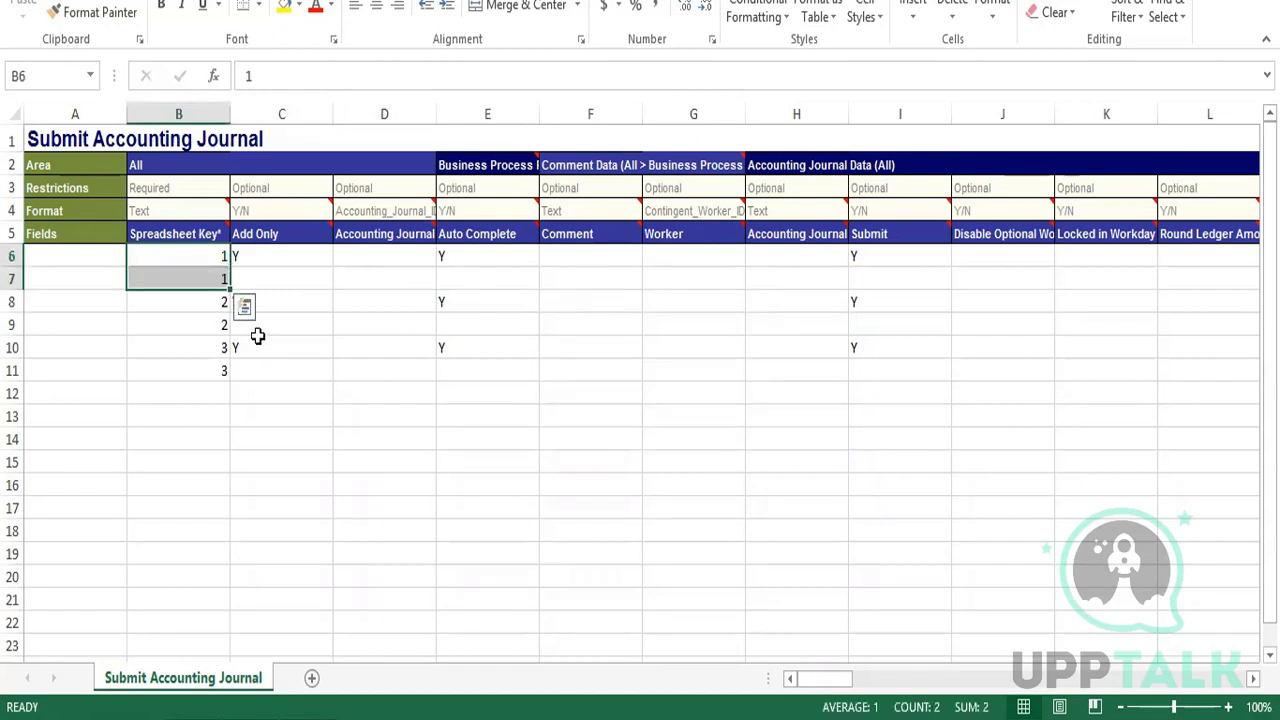
click(201, 258)
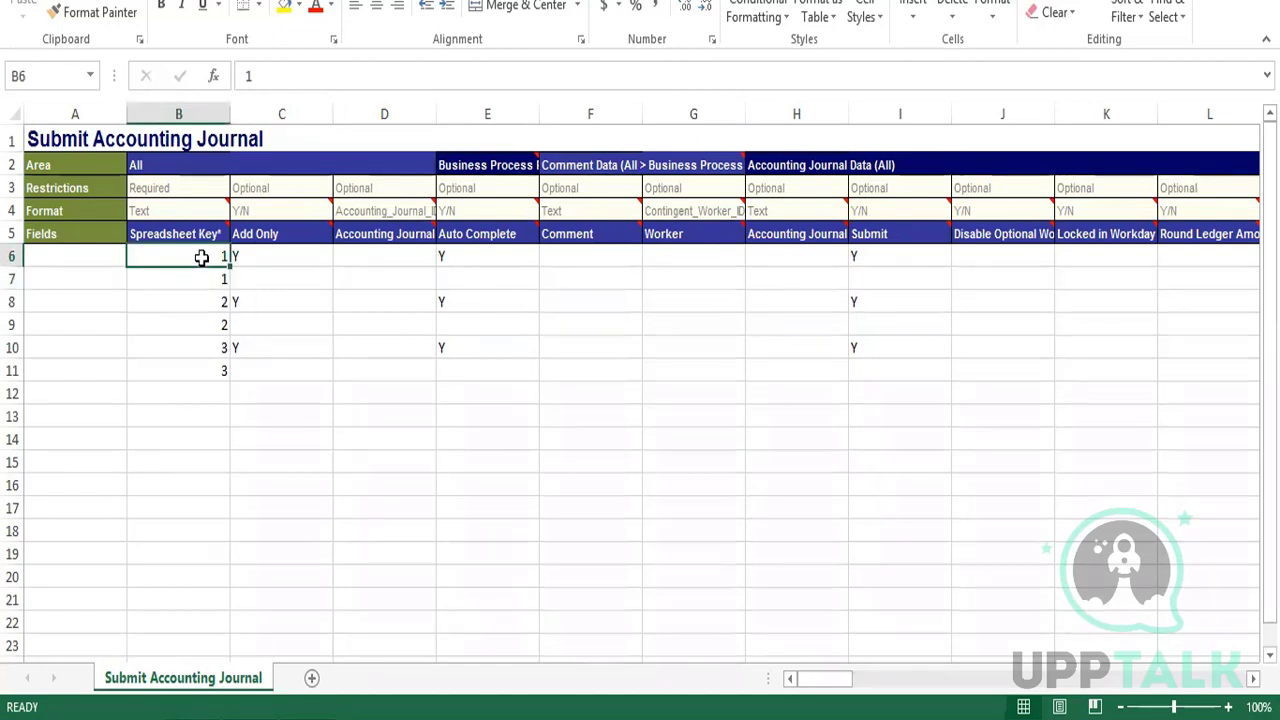
drag(201, 258, 203, 281)
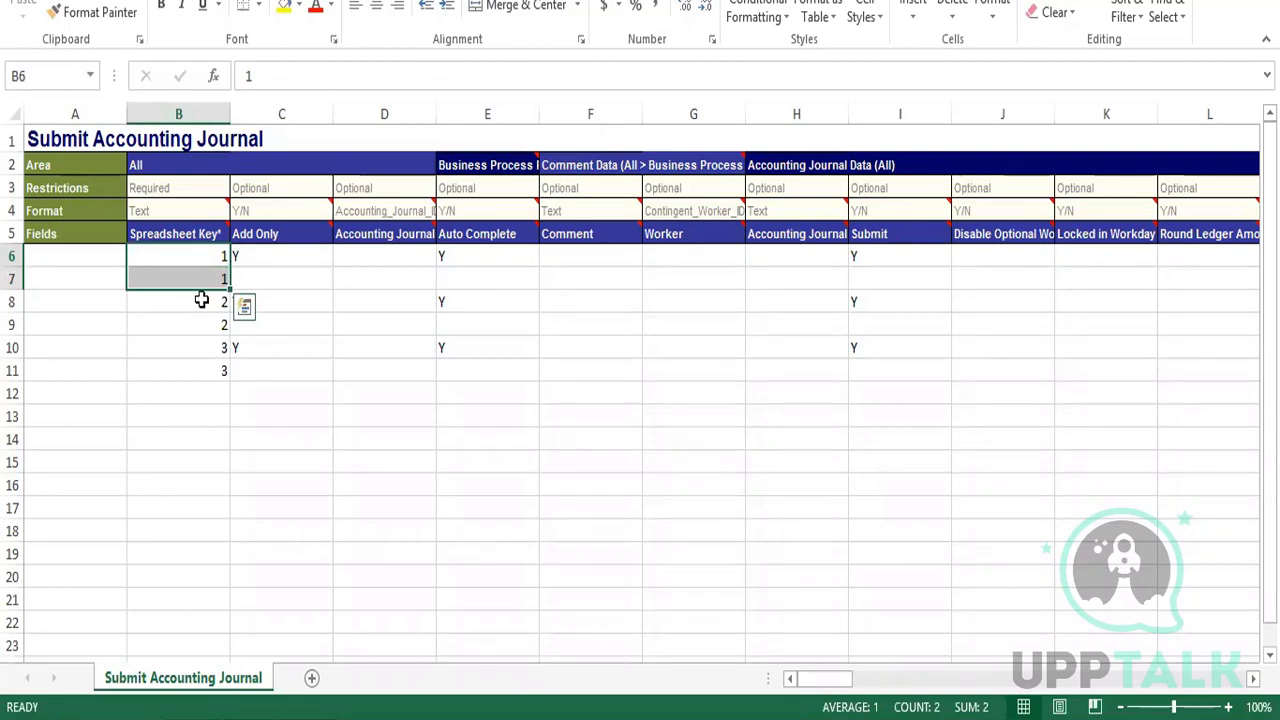
click(201, 312)
drag(201, 312, 201, 369)
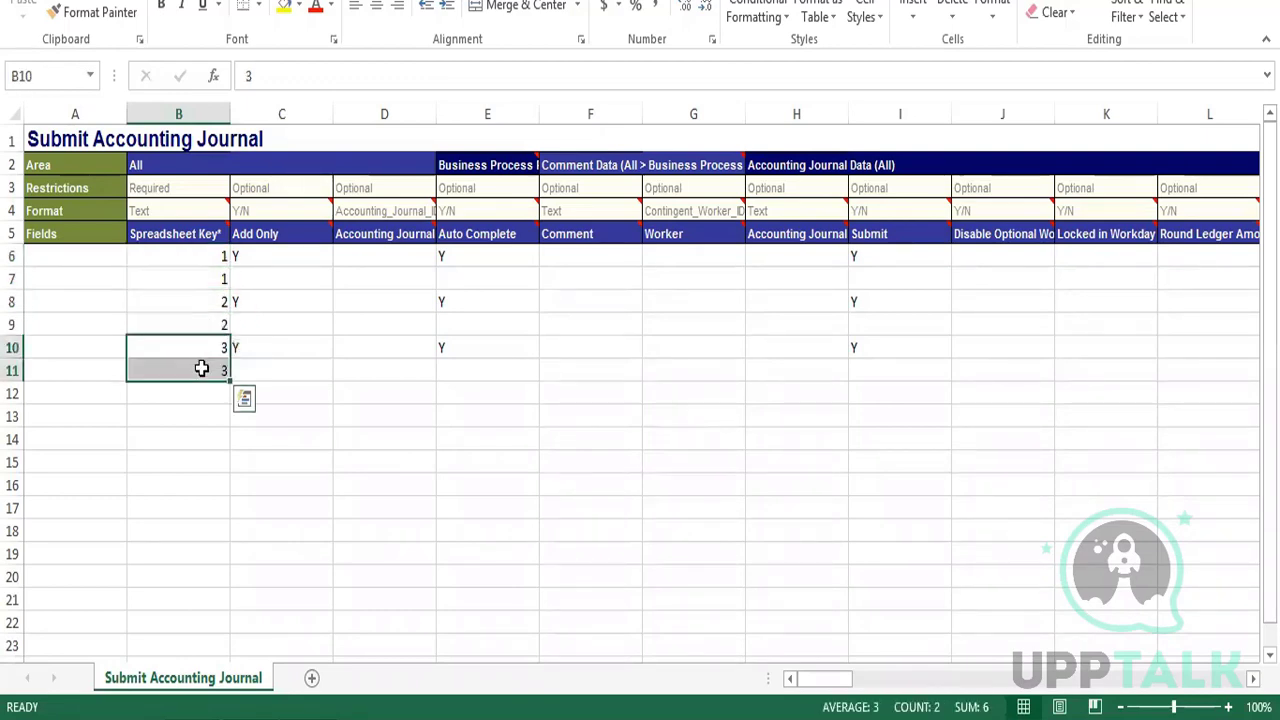
click(310, 254)
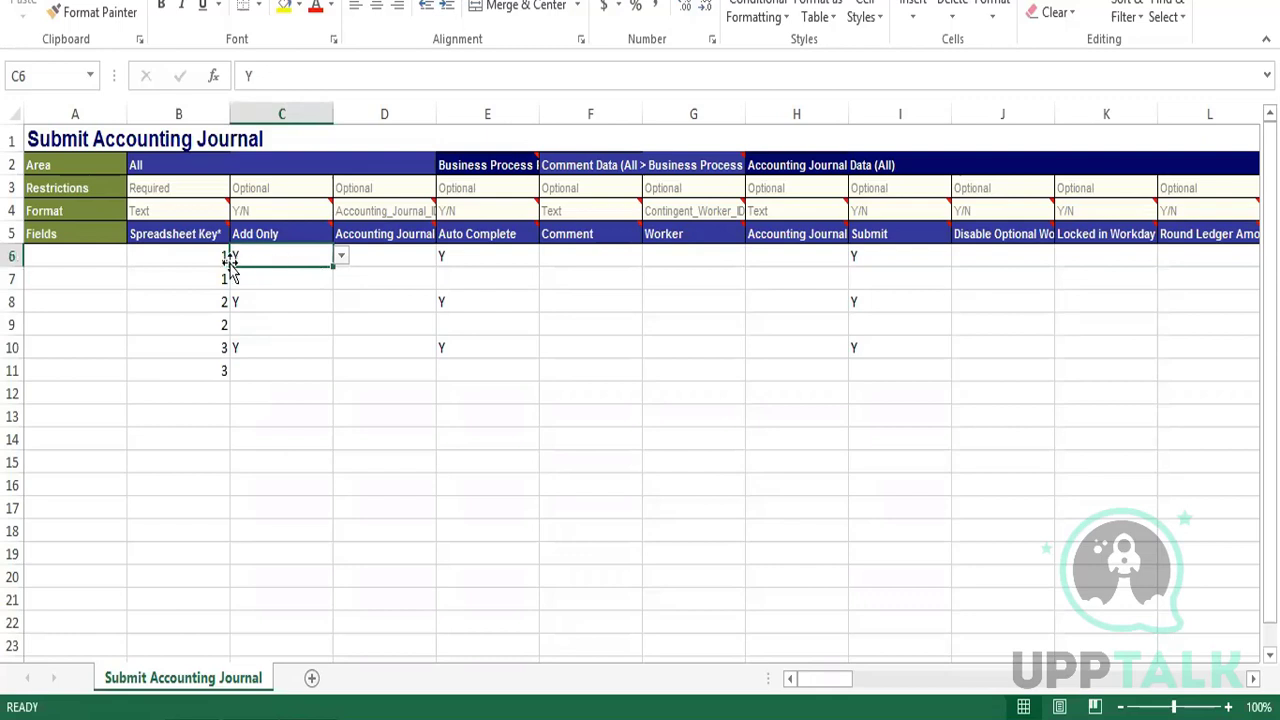
click(347, 240)
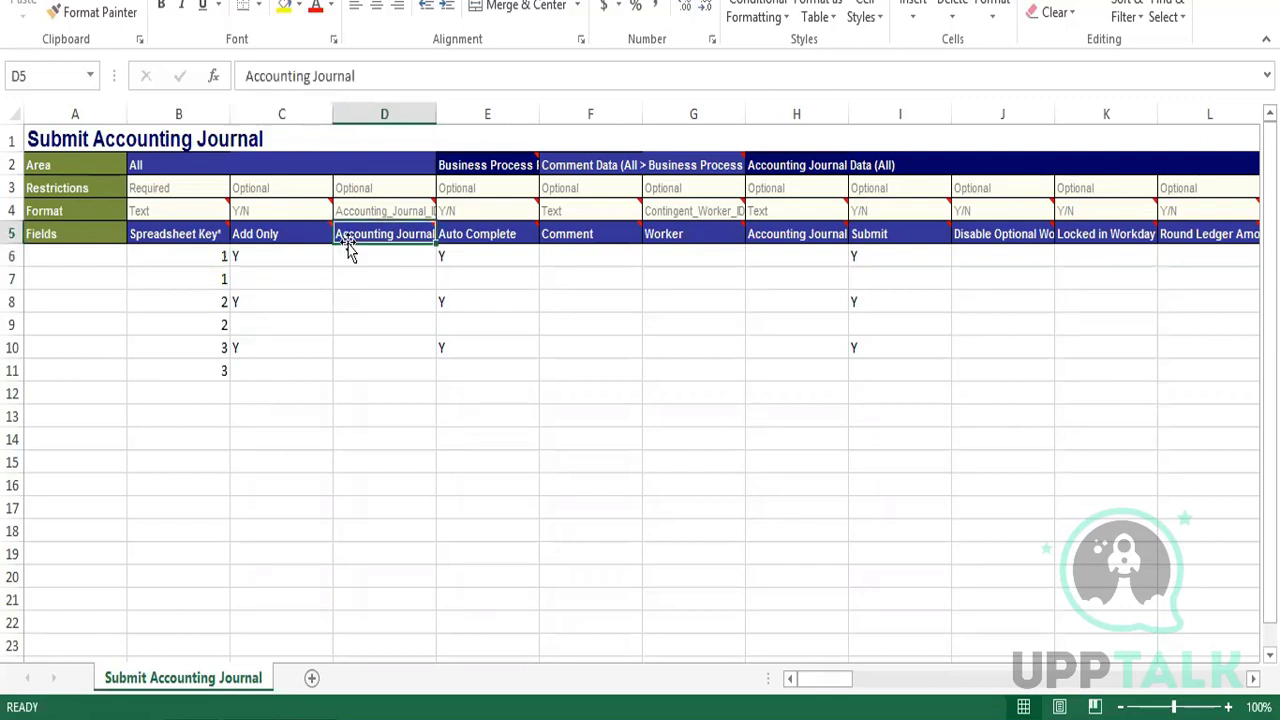
click(299, 256)
click(341, 257)
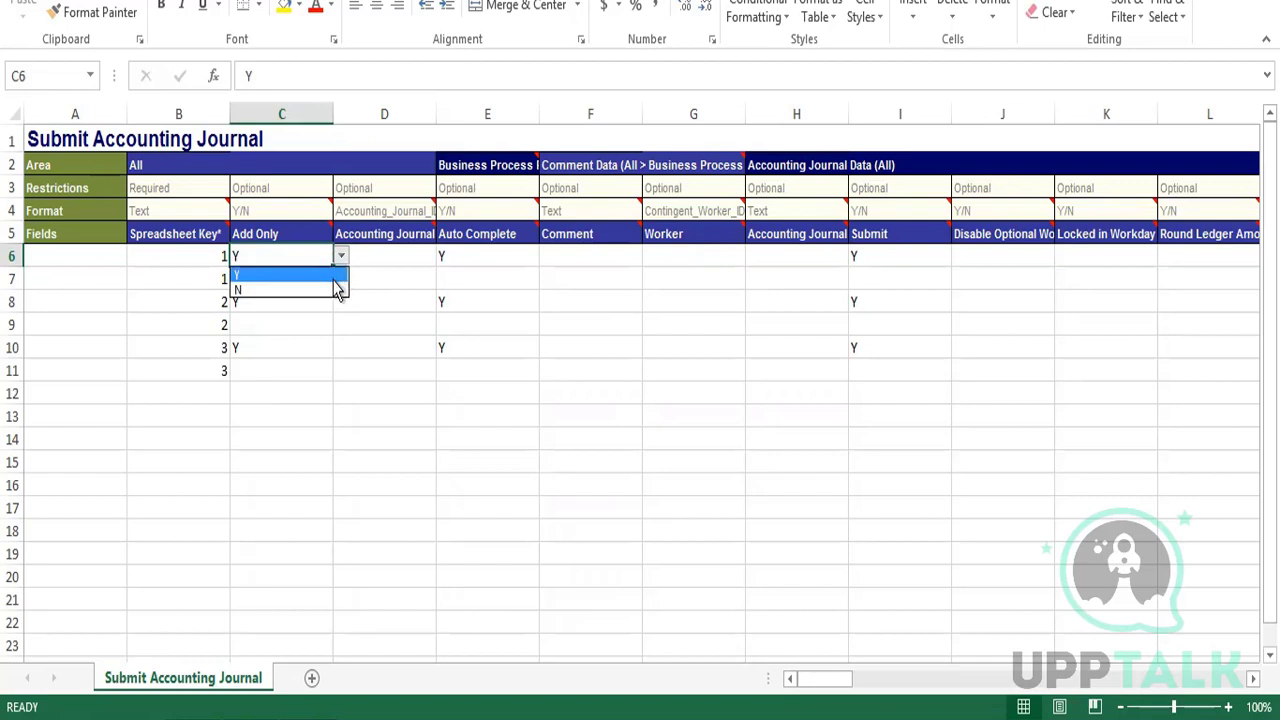
click(331, 357)
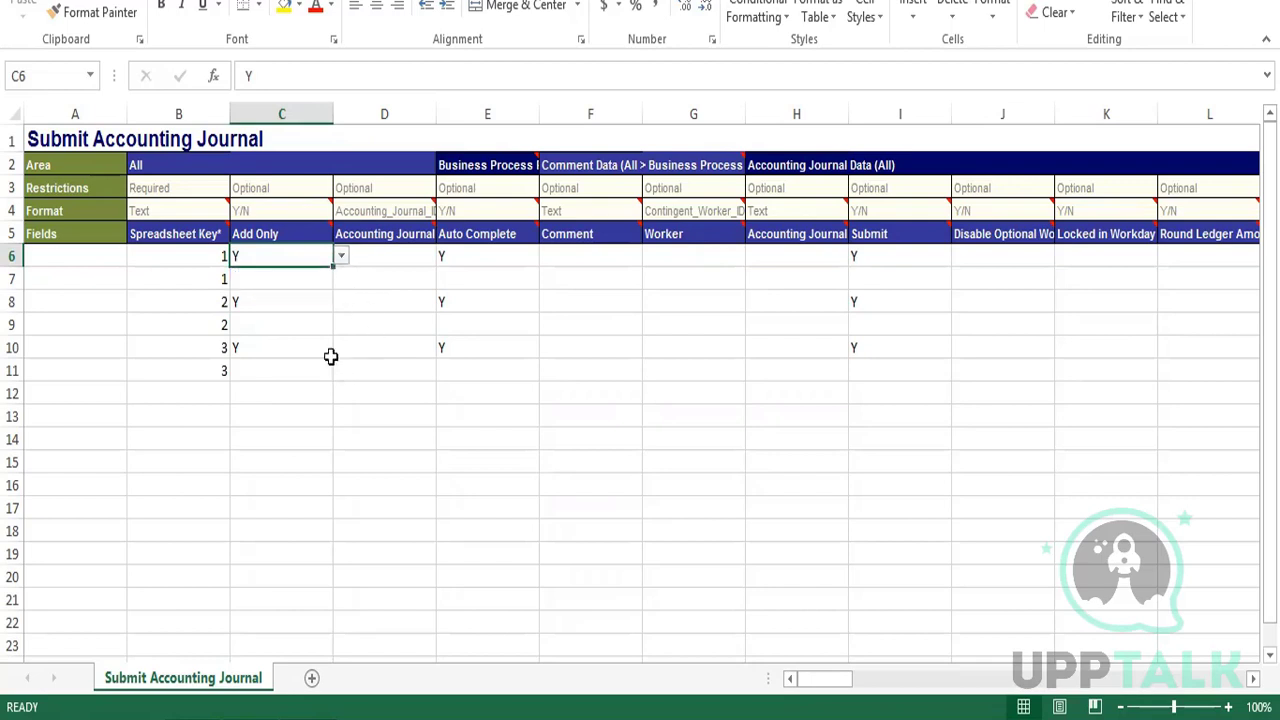
click(512, 258)
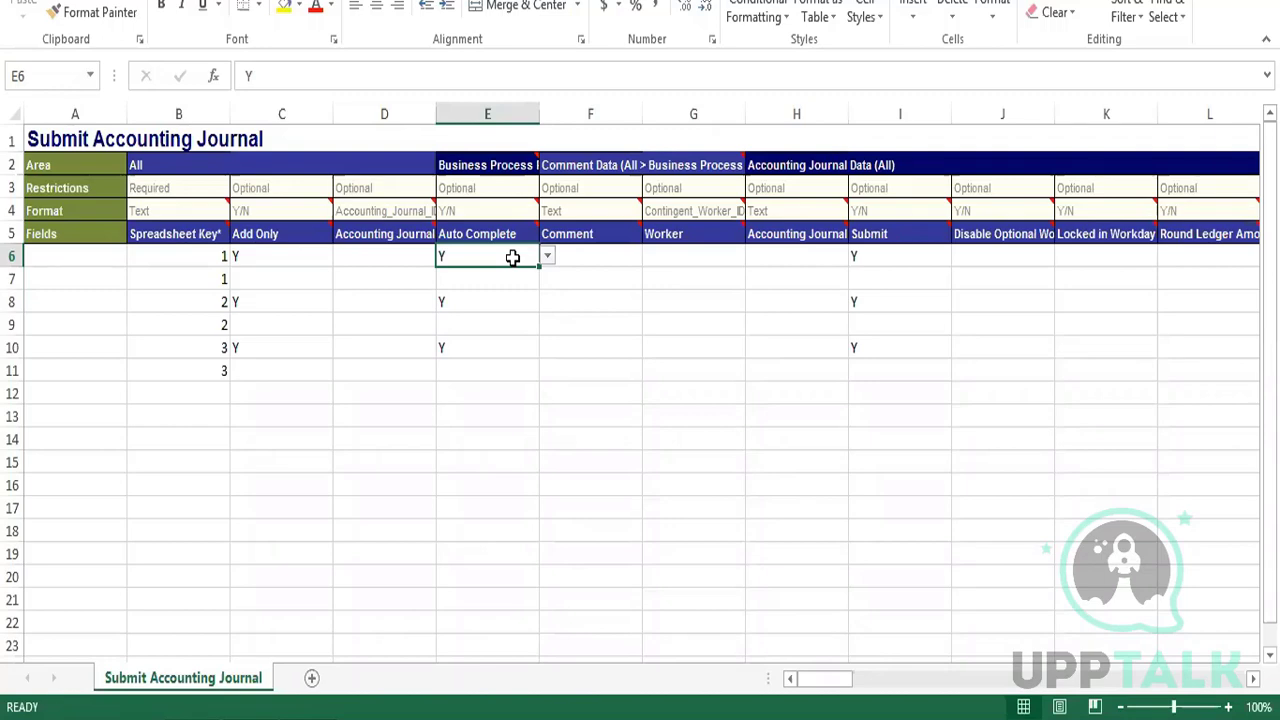
click(879, 257)
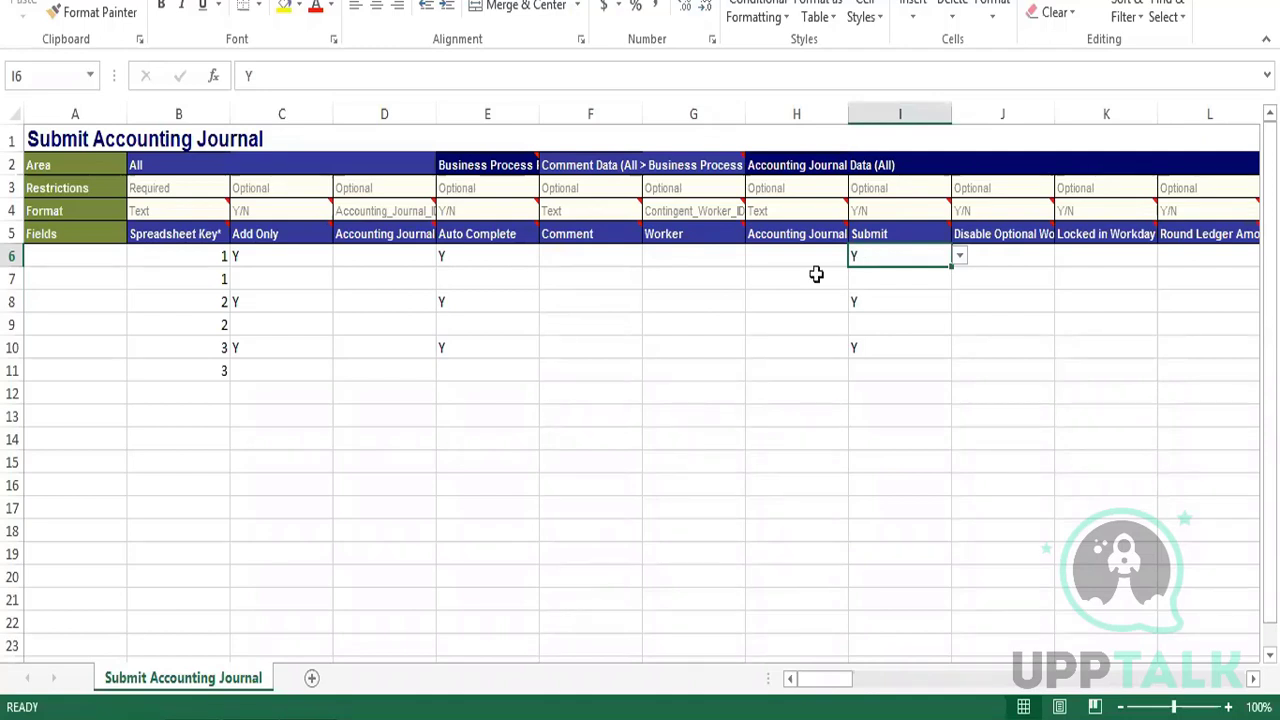
Review the journal header columns in row 6: company, currency, ledger type, accounting date, journal source and journal entry memo
right_click(952, 350)
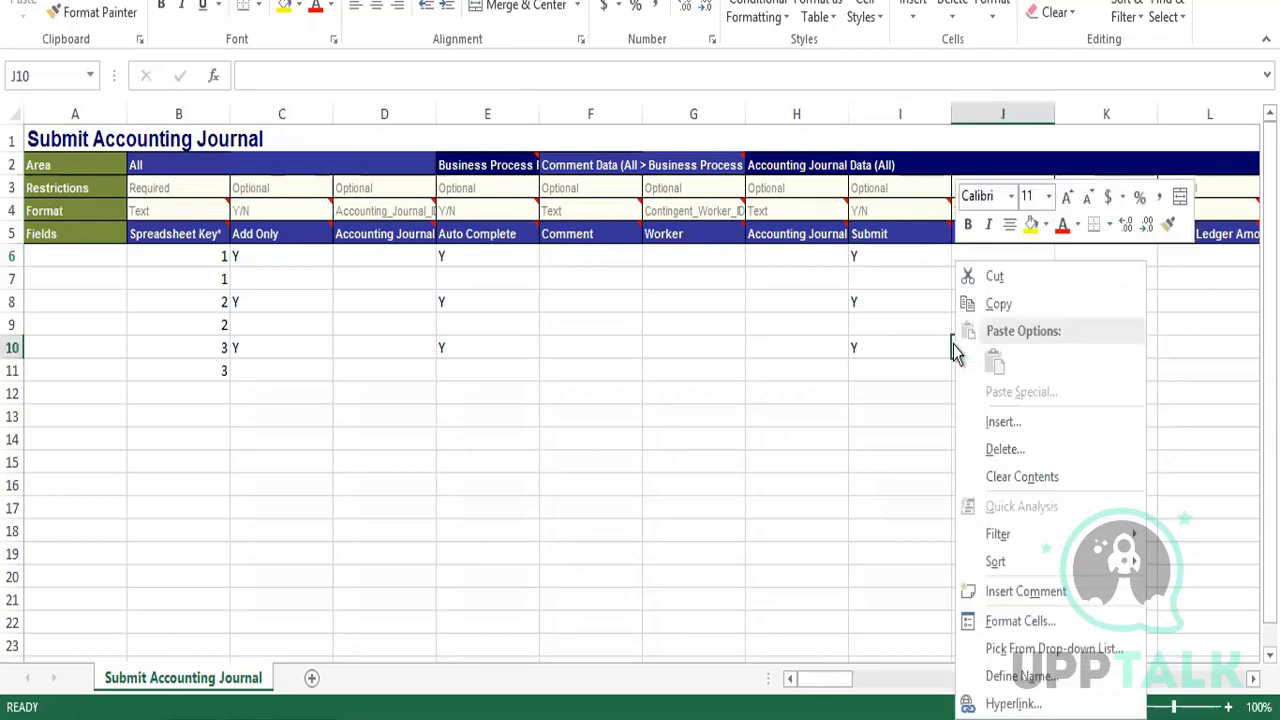
key(Escape)
key(Up)
key(Up)
key(Up)
key(Up)
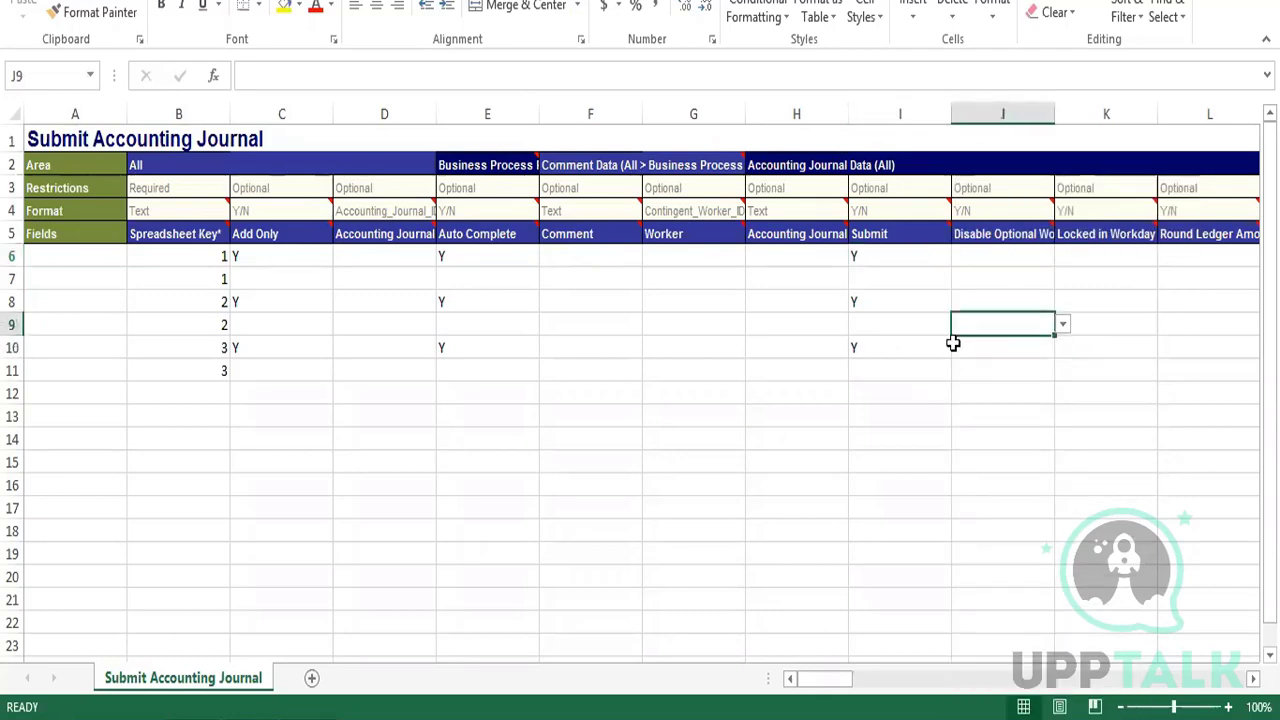
key(ctrl+Right)
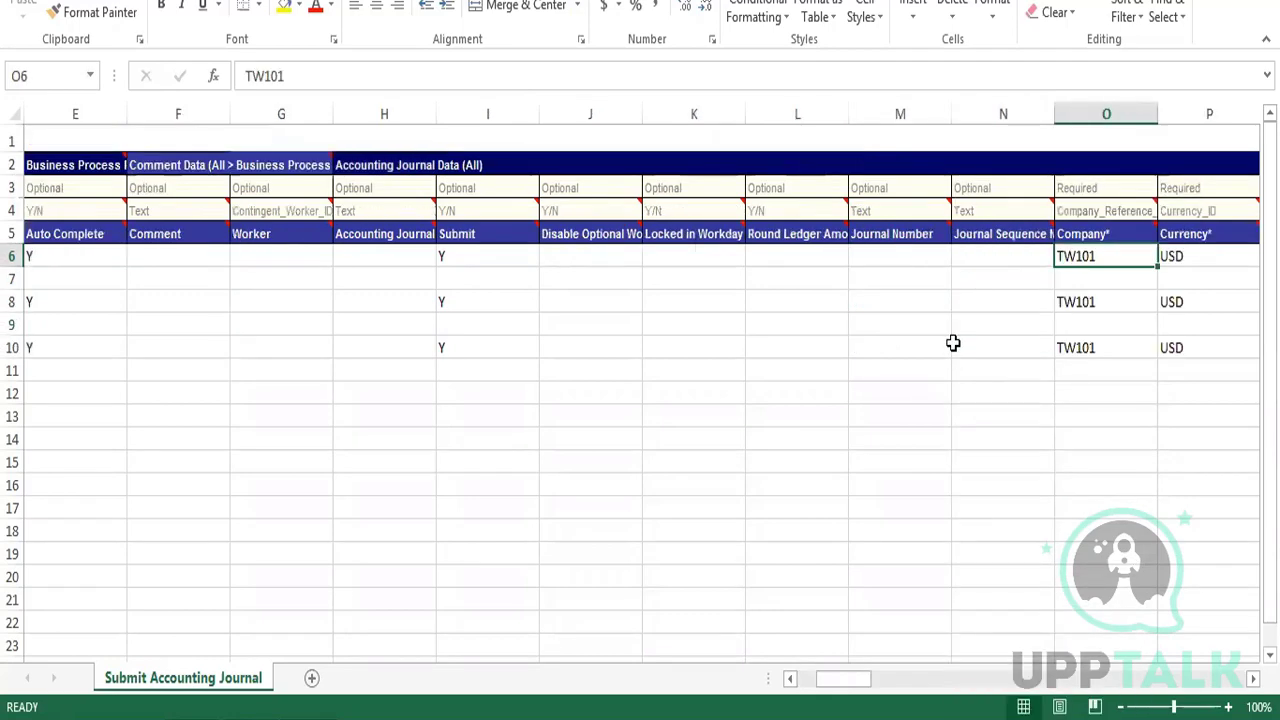
key(Right)
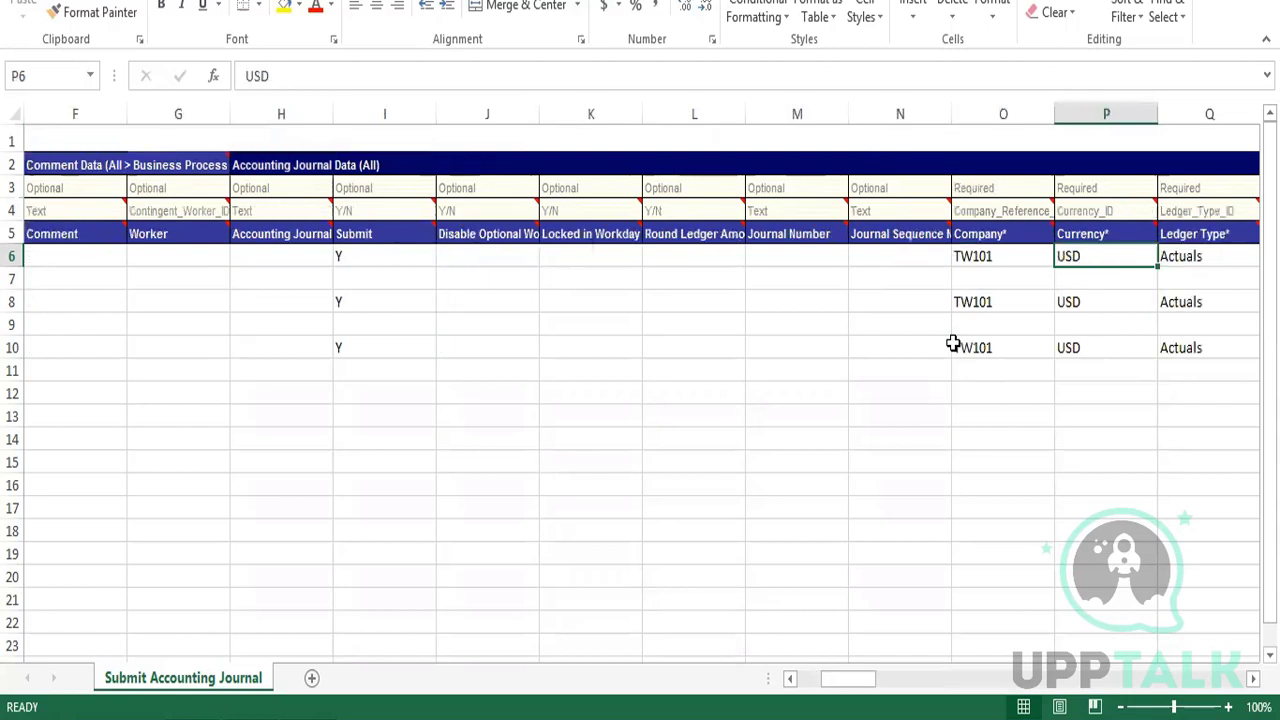
key(Left)
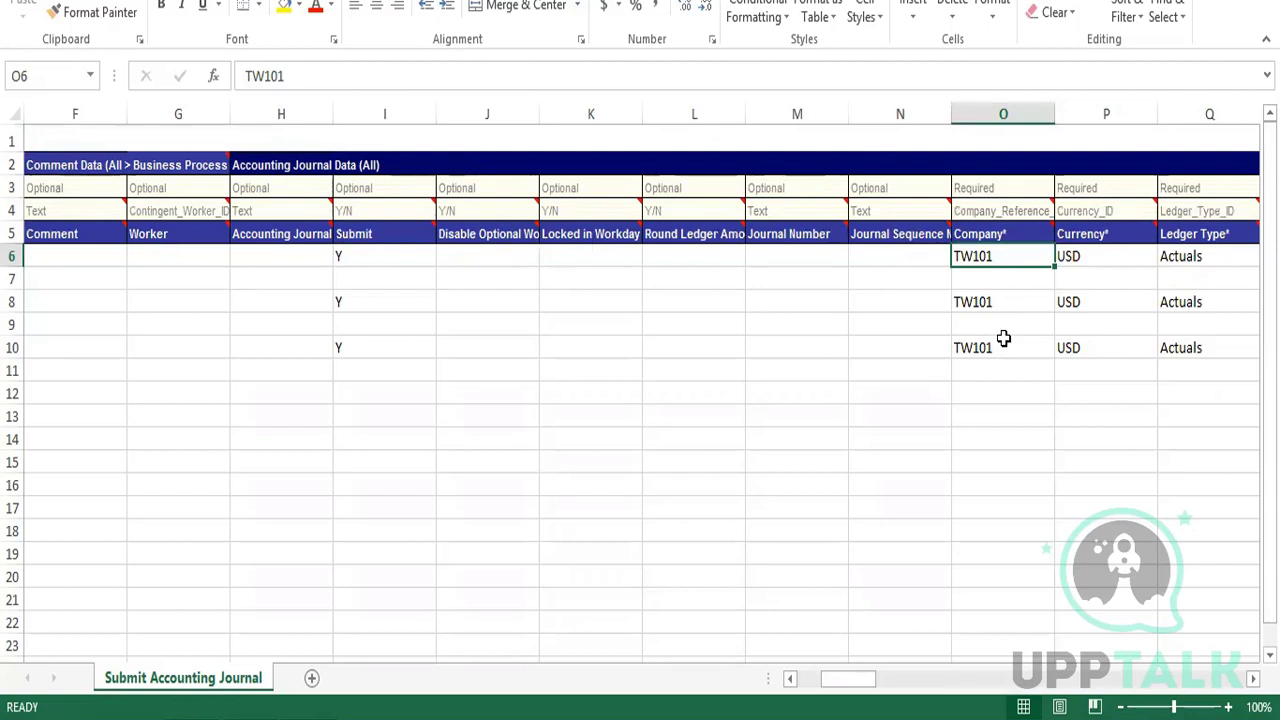
key(Right)
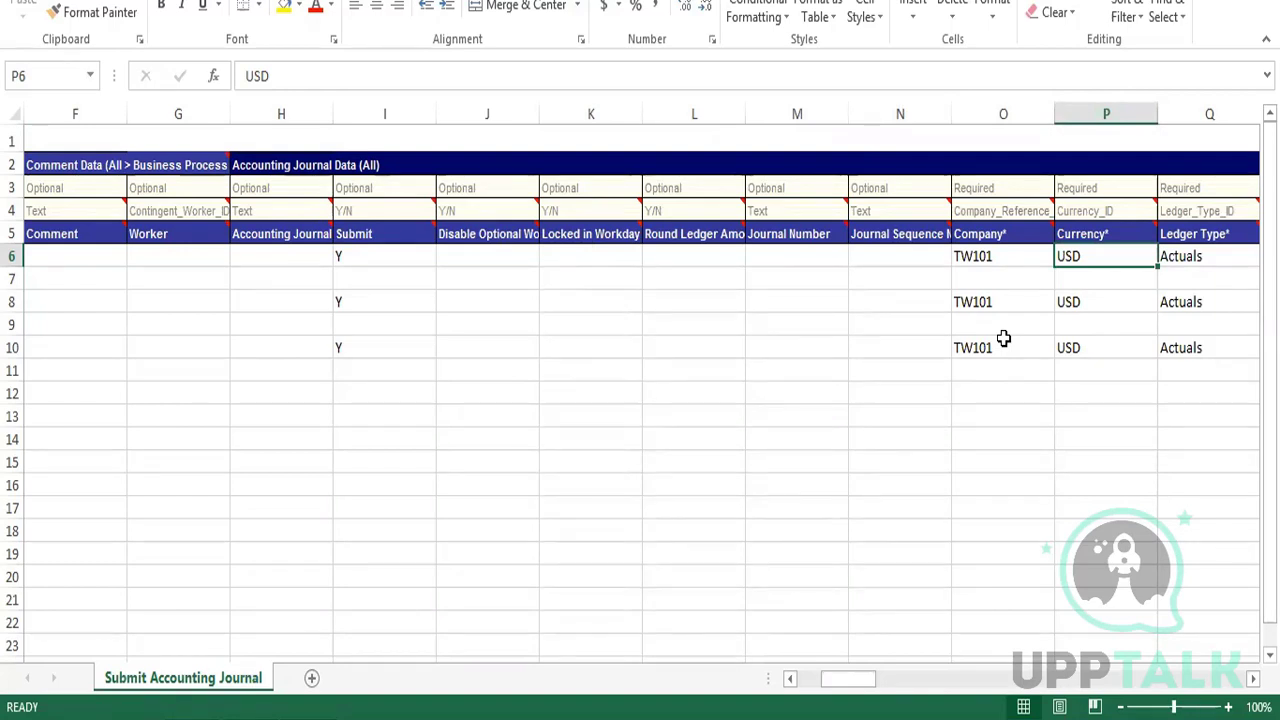
key(Right)
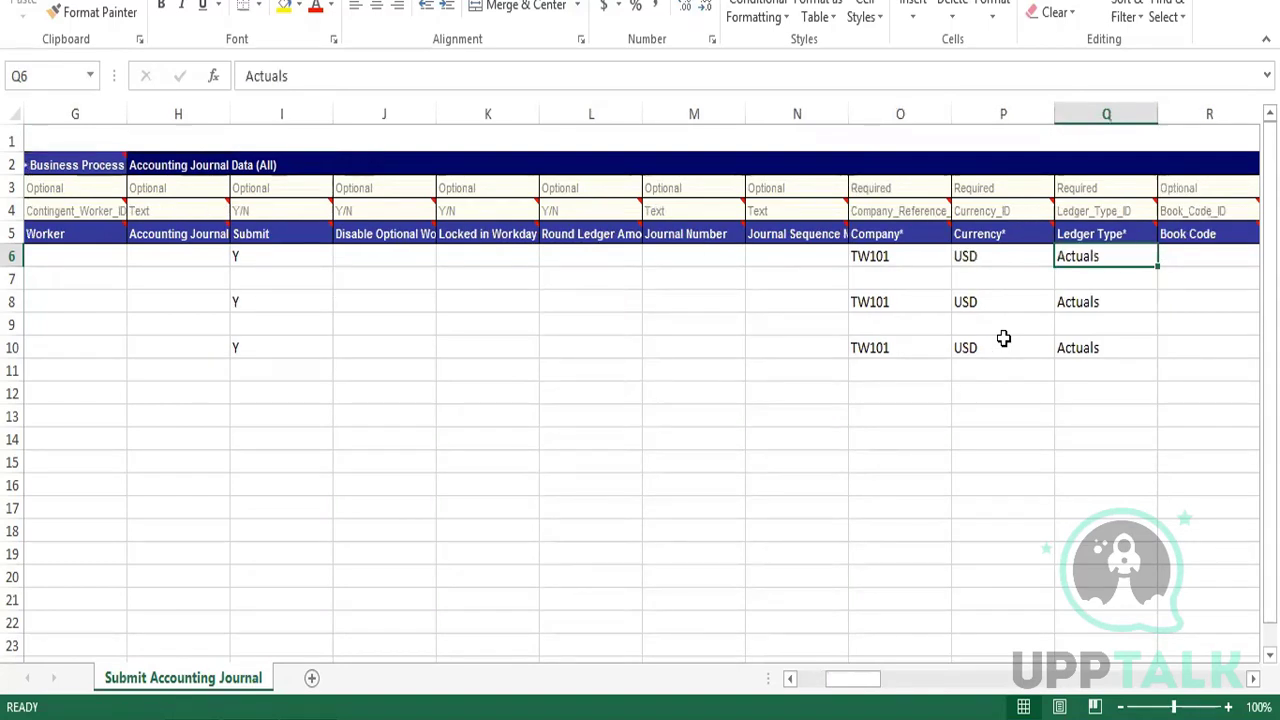
key(Right)
key(Right)
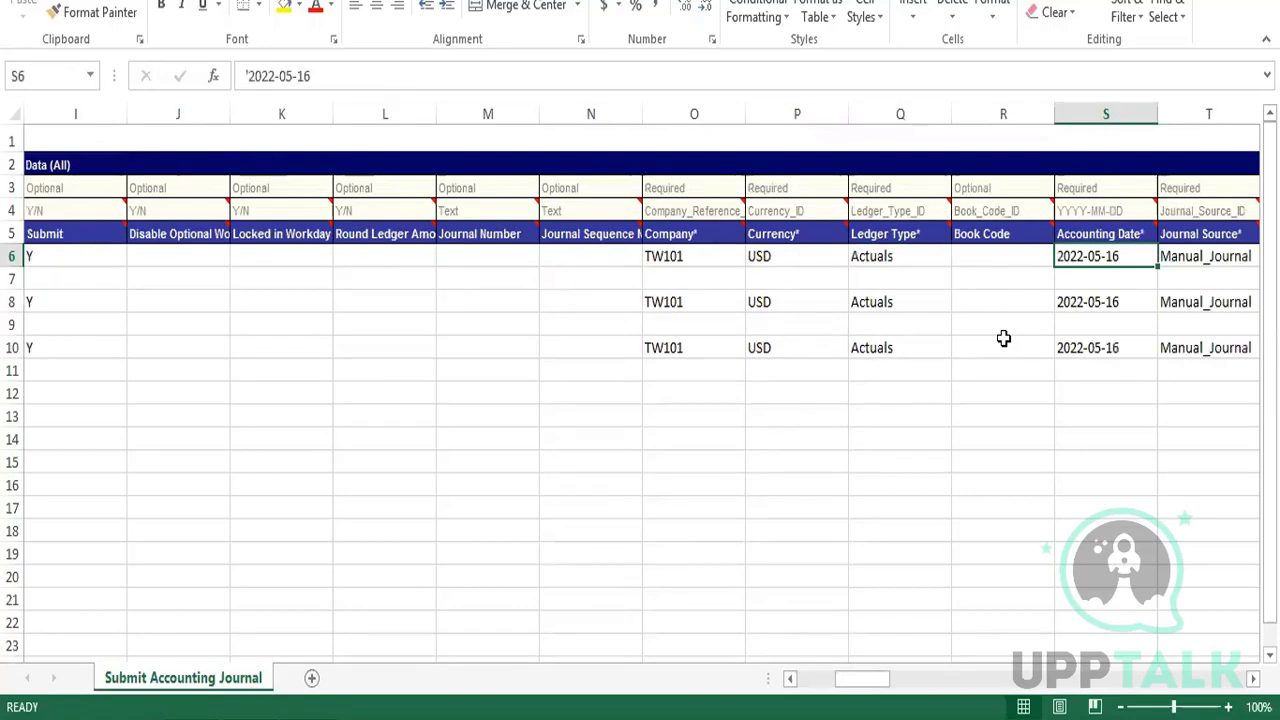
key(Right)
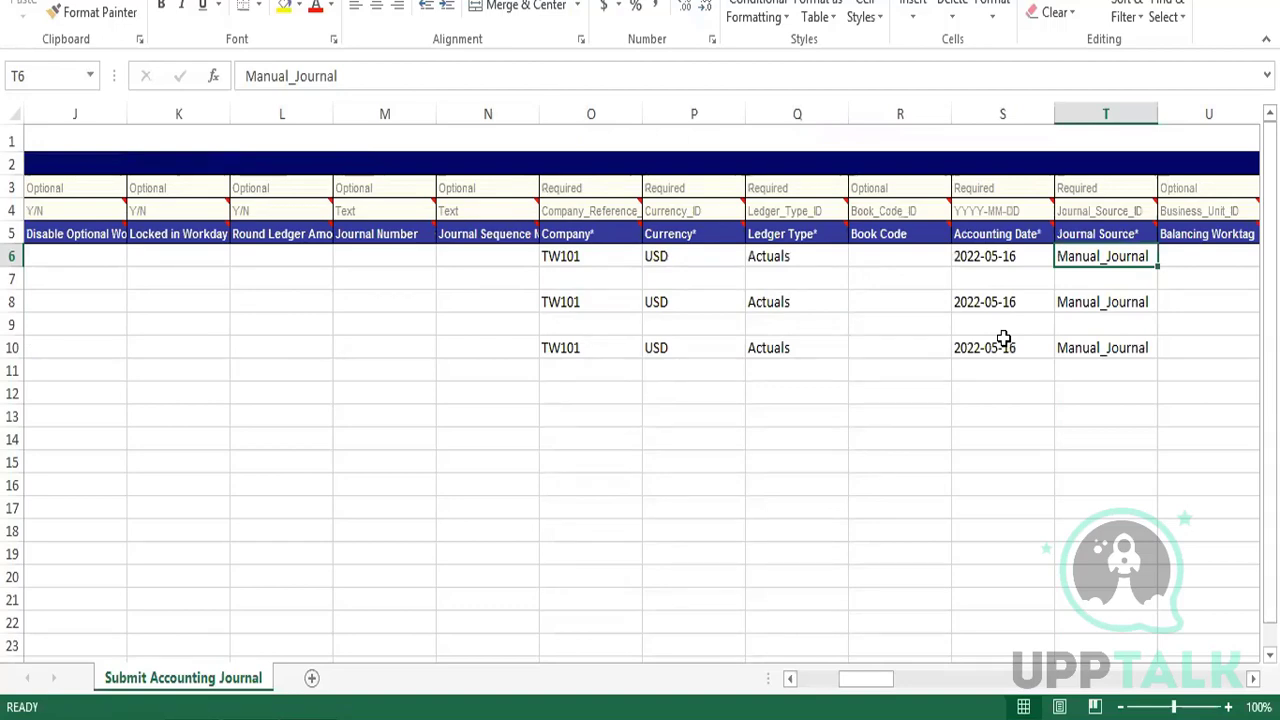
key(ctrl+Right)
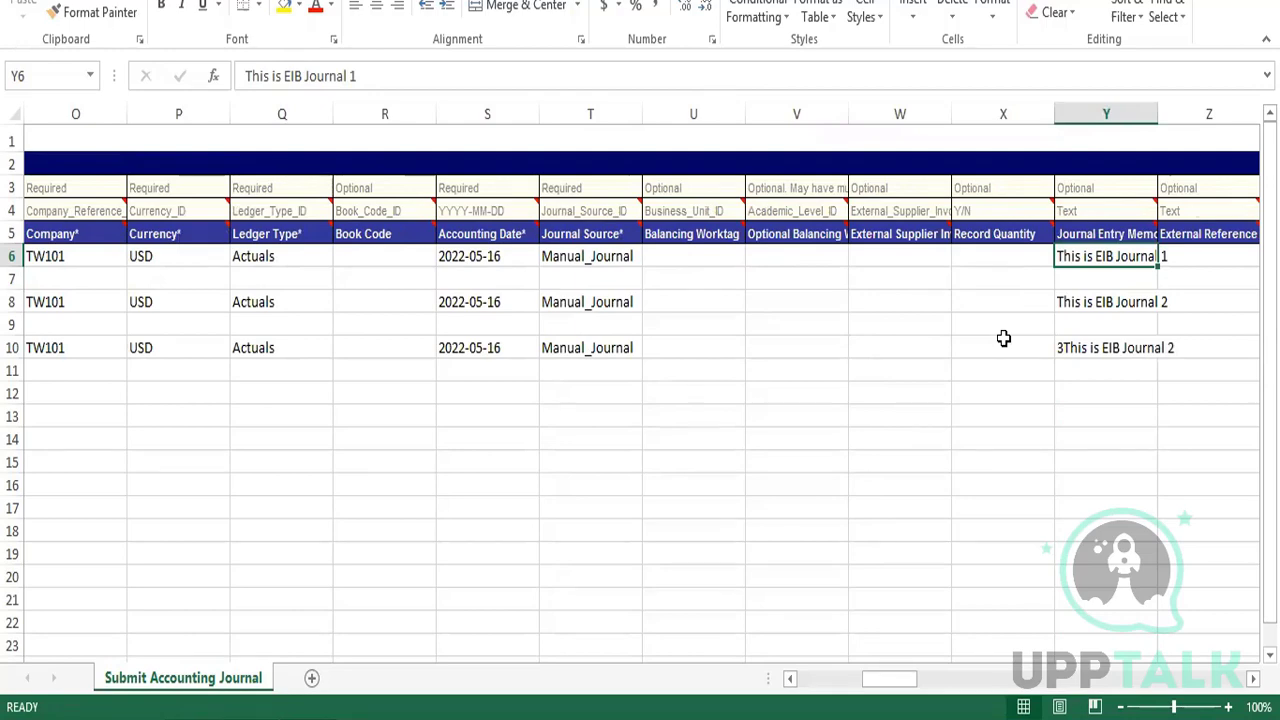
Review the journal line columns: row IDs, line companies, ledger accounts, account sets, and debit and credit amounts
key(ctrl+Right)
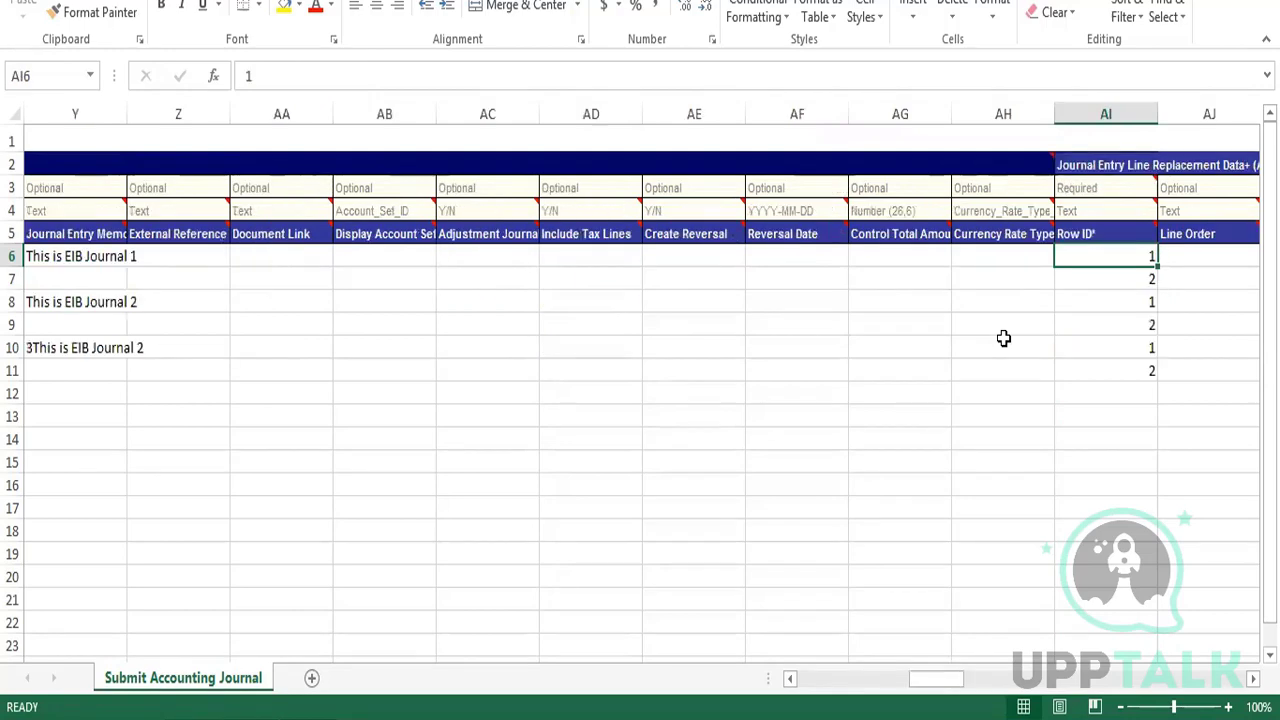
key(ctrl+Right)
key(Left)
key(Left)
key(Down)
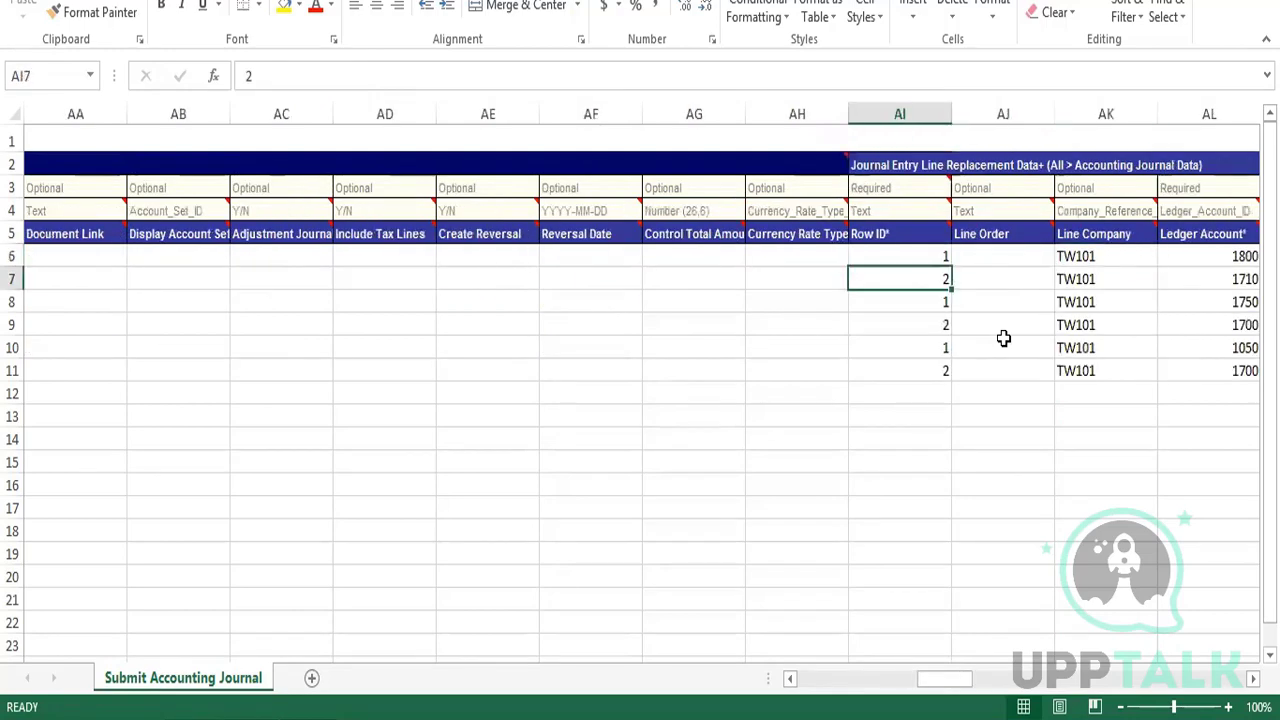
key(Up)
key(Down)
key(Right)
key(Right)
key(Right)
key(Right)
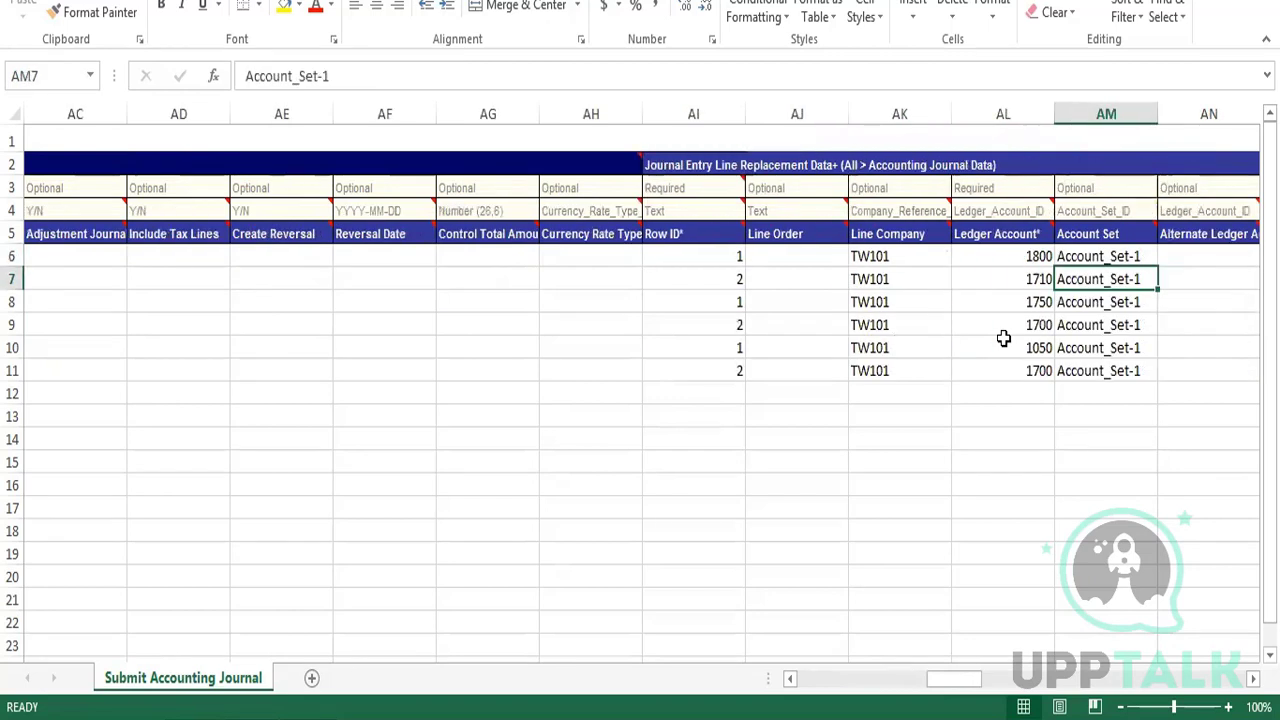
key(Up)
key(Right)
key(Right)
key(Right)
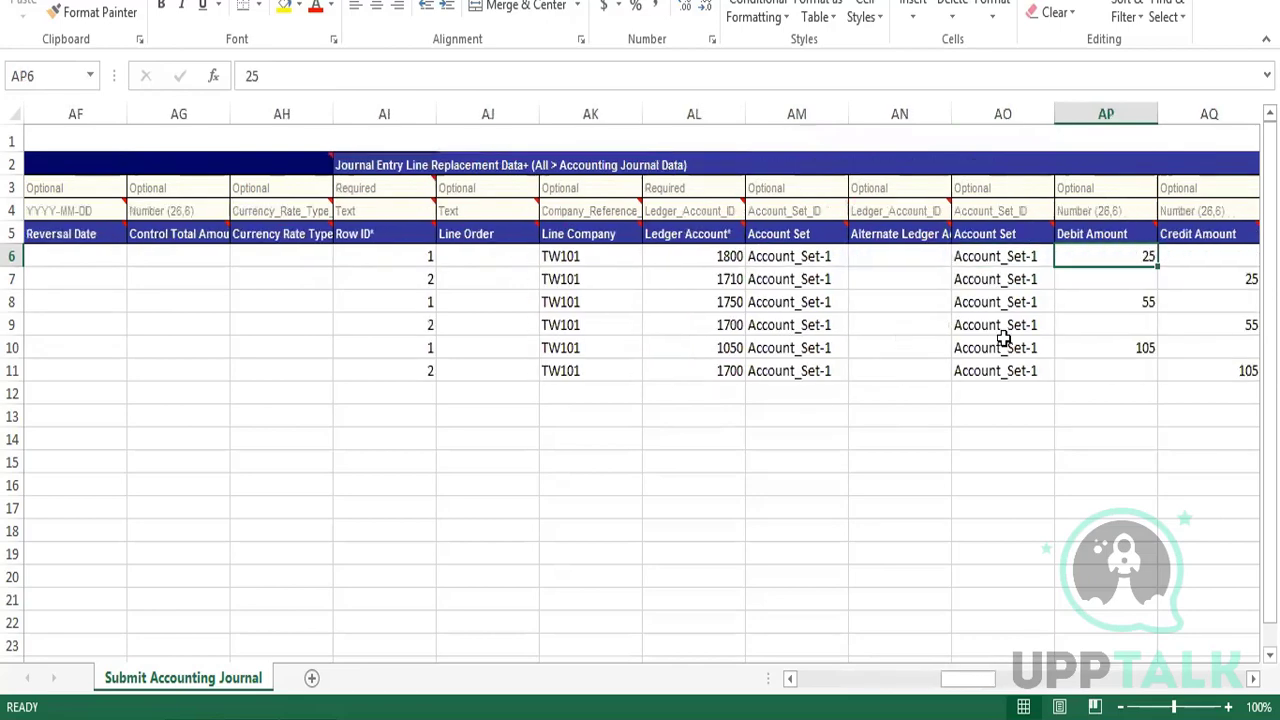
key(Right)
key(Right)
key(Right)
key(Right)
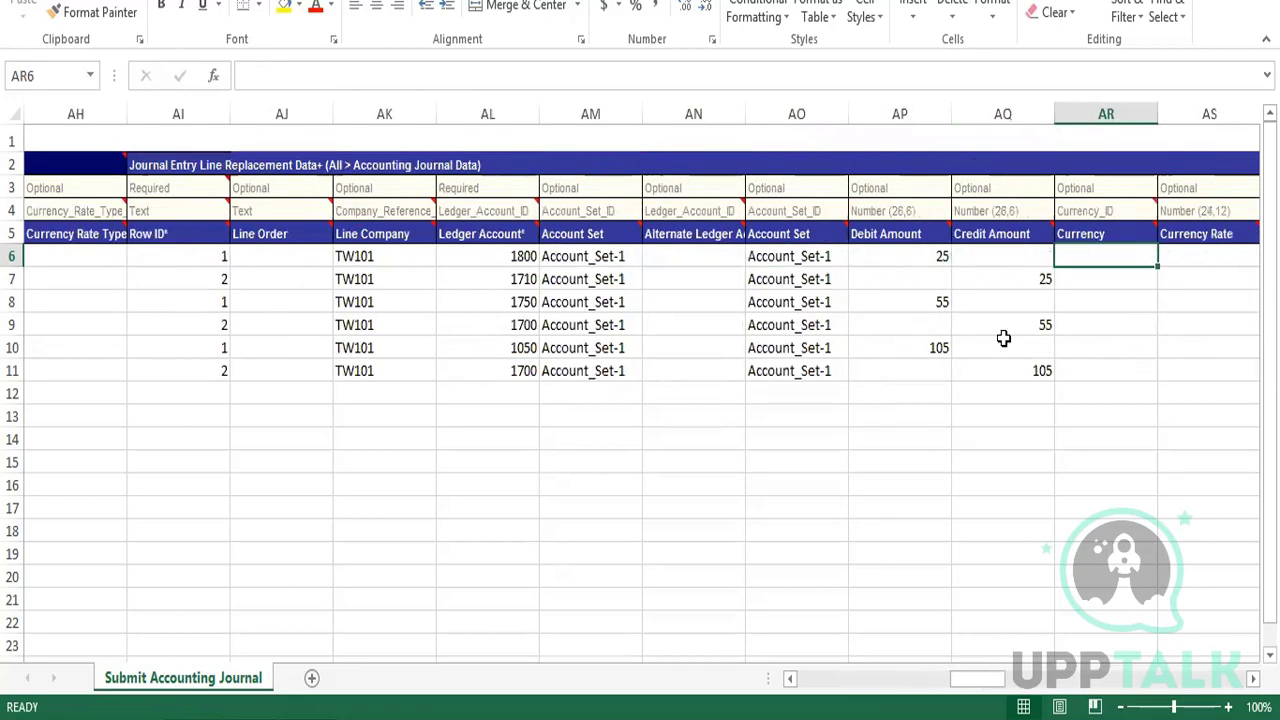
Check the remaining journal line columns beyond Credit Amount in row 6, and return to the start of the row
key(Right)
key(Right)
key(Right)
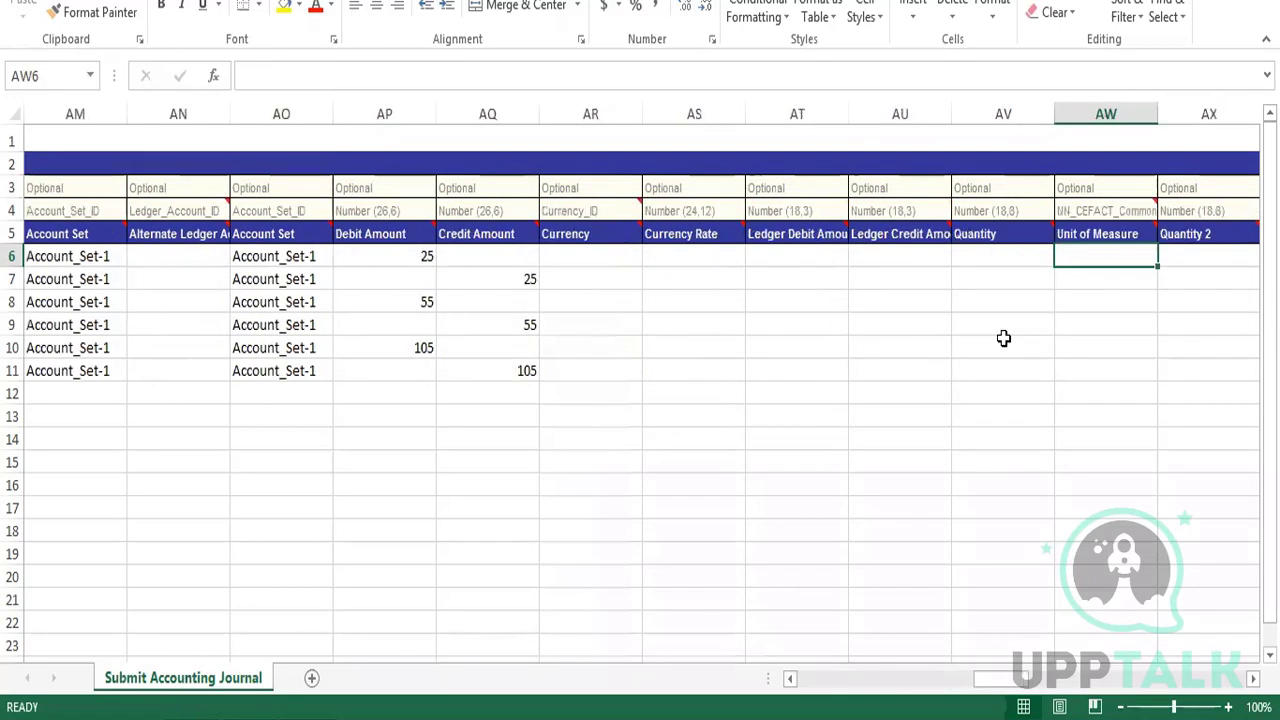
key(ctrl+Right)
key(ctrl+Left)
key(ctrl+Left)
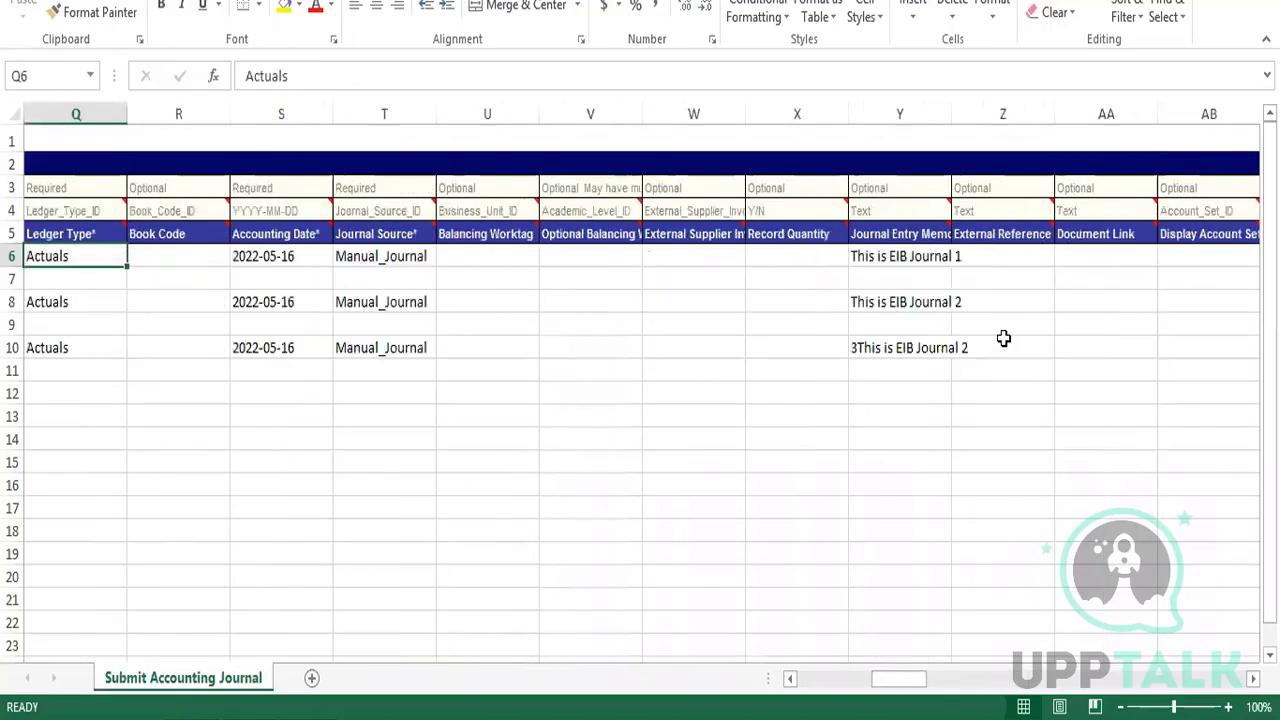
key(Home)
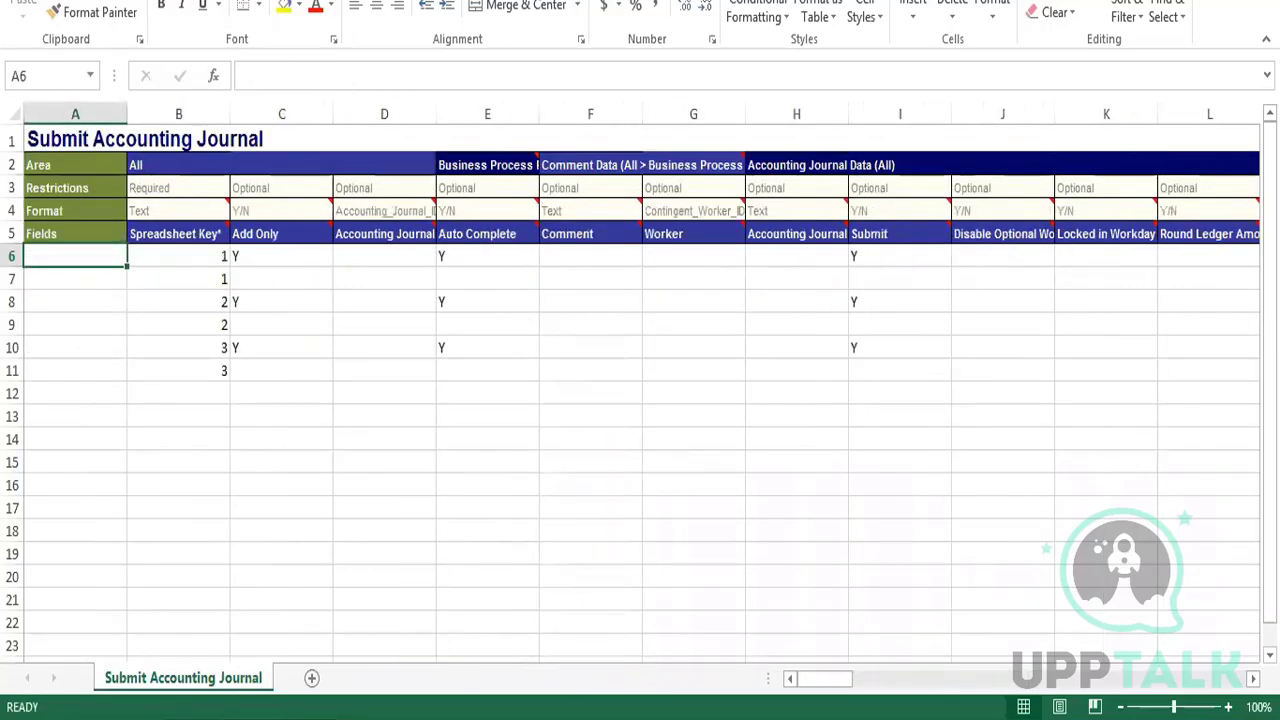
Switch to Workday and open the Launch / Schedule Integration task
key(alt+Tab)
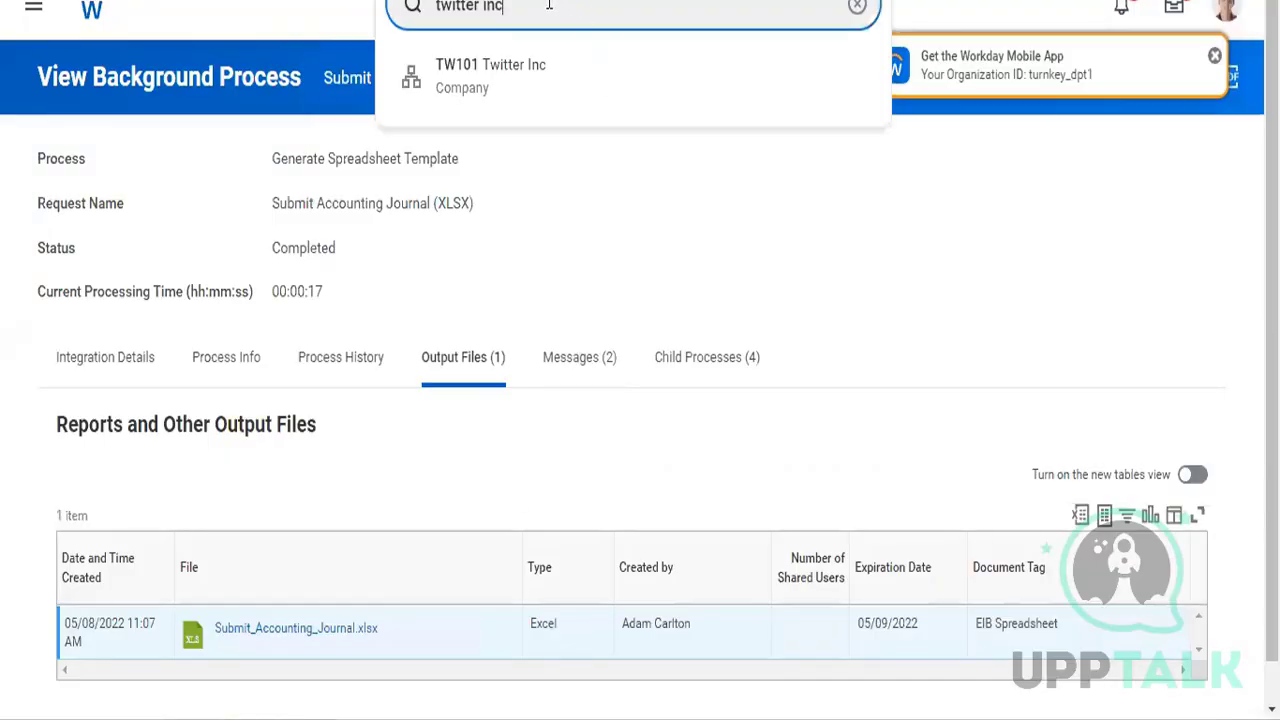
drag(505, 6, 391, 15)
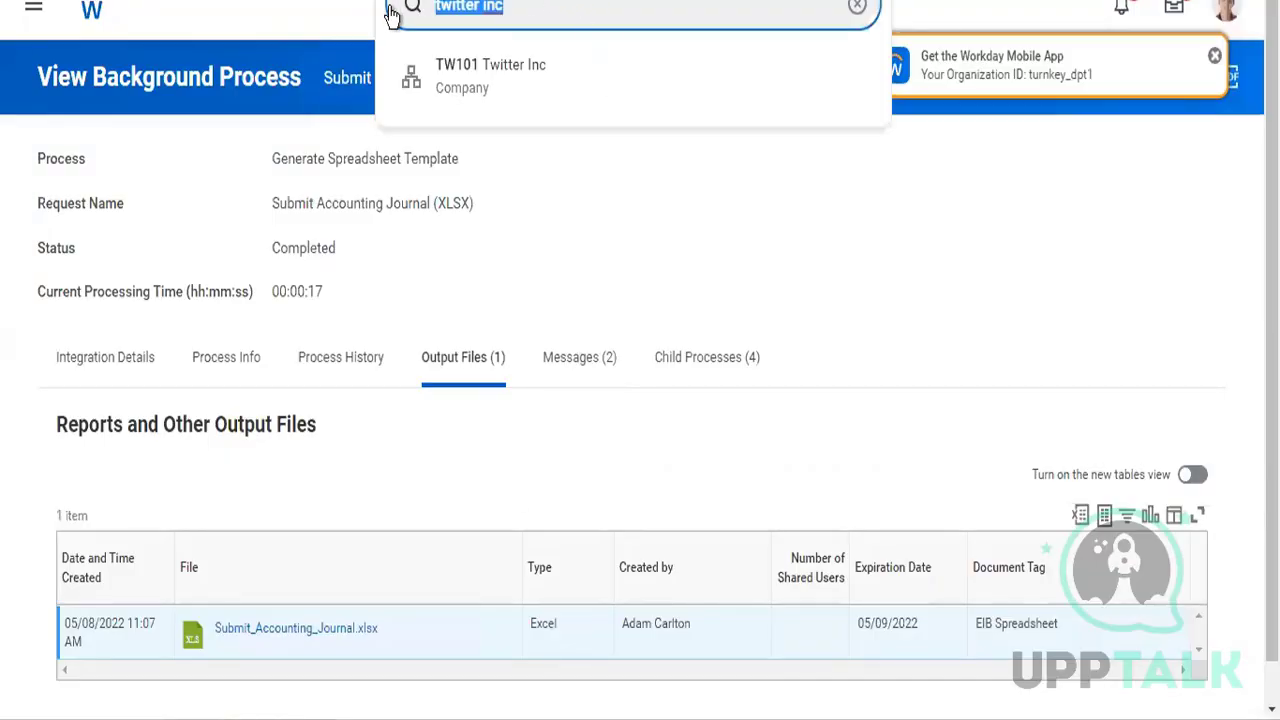
text(laun inte)
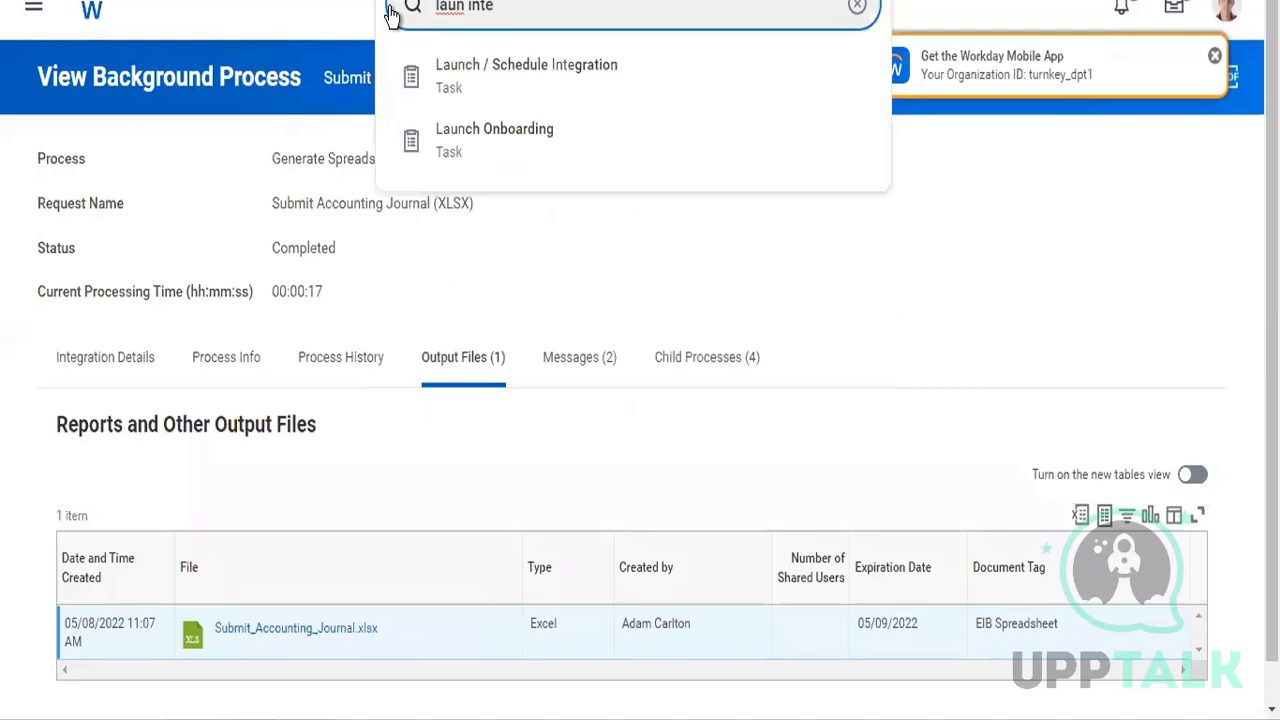
key(Down)
key(Return)
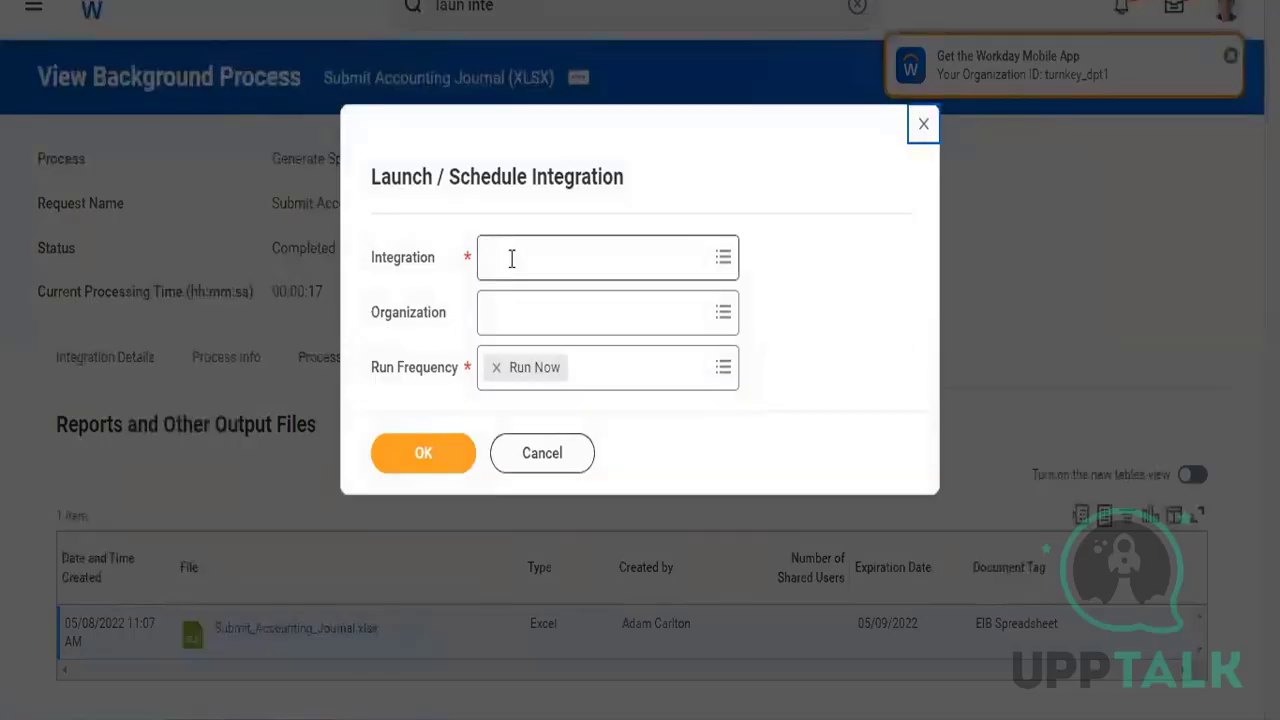
Select Twitter Inbound Journal EIB as the integration to launch with the Run Now frequency, leaving the organization empty
click(511, 258)
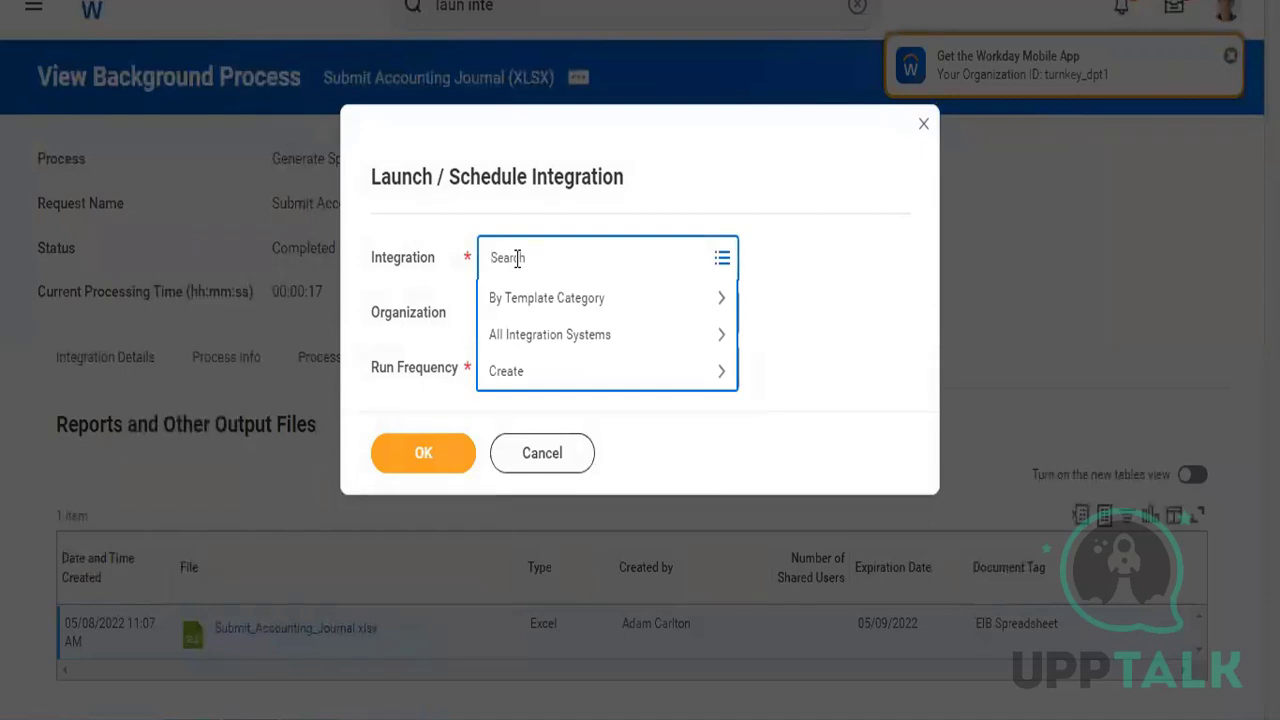
text(twitter)
key(Return)
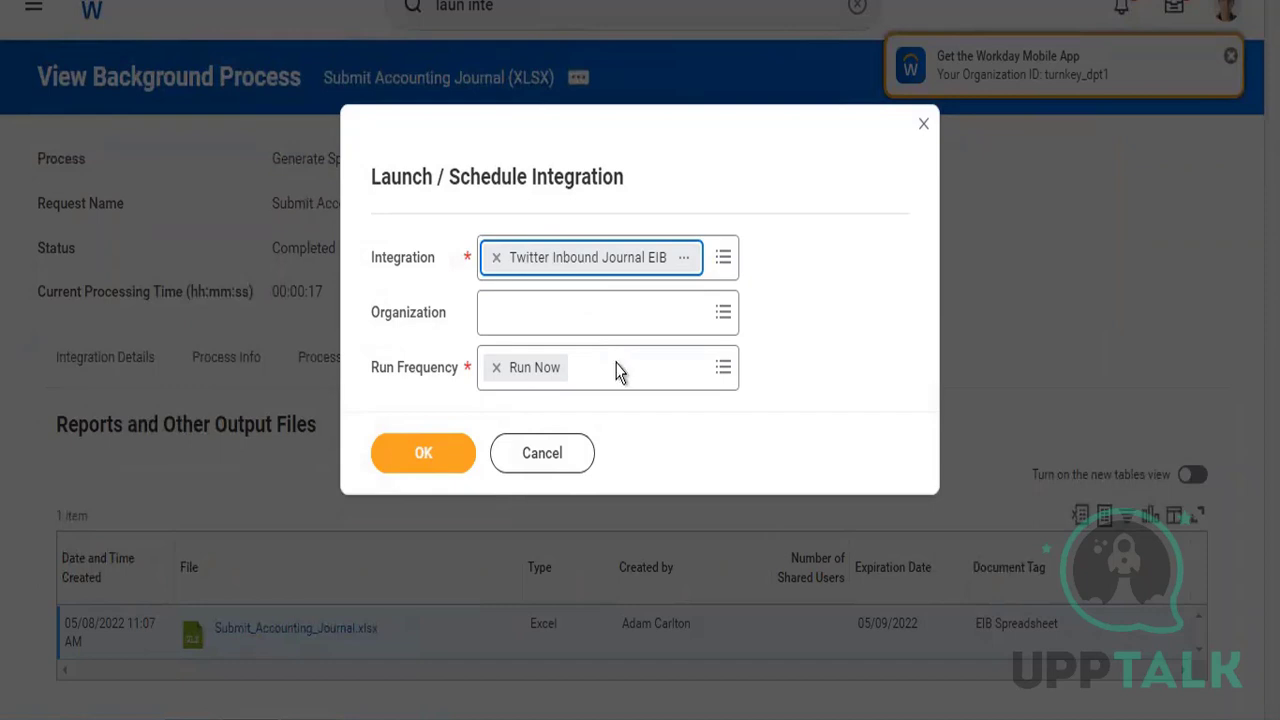
click(612, 314)
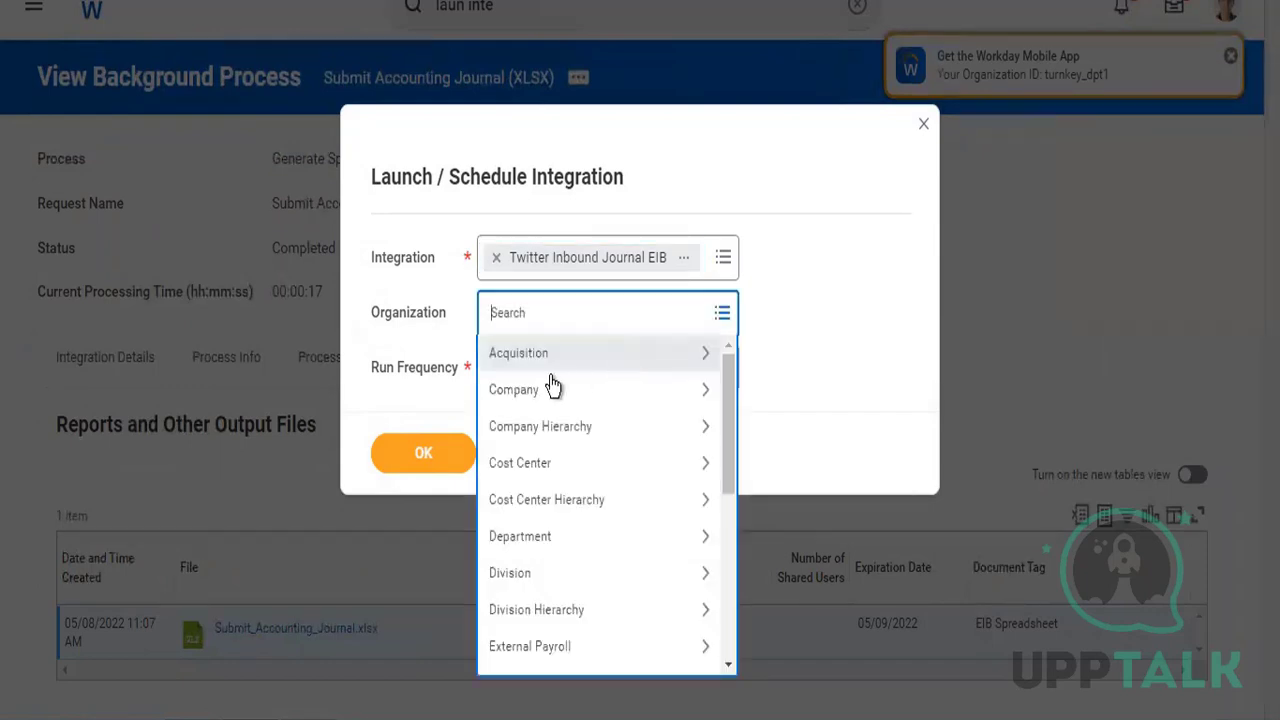
click(826, 390)
click(423, 452)
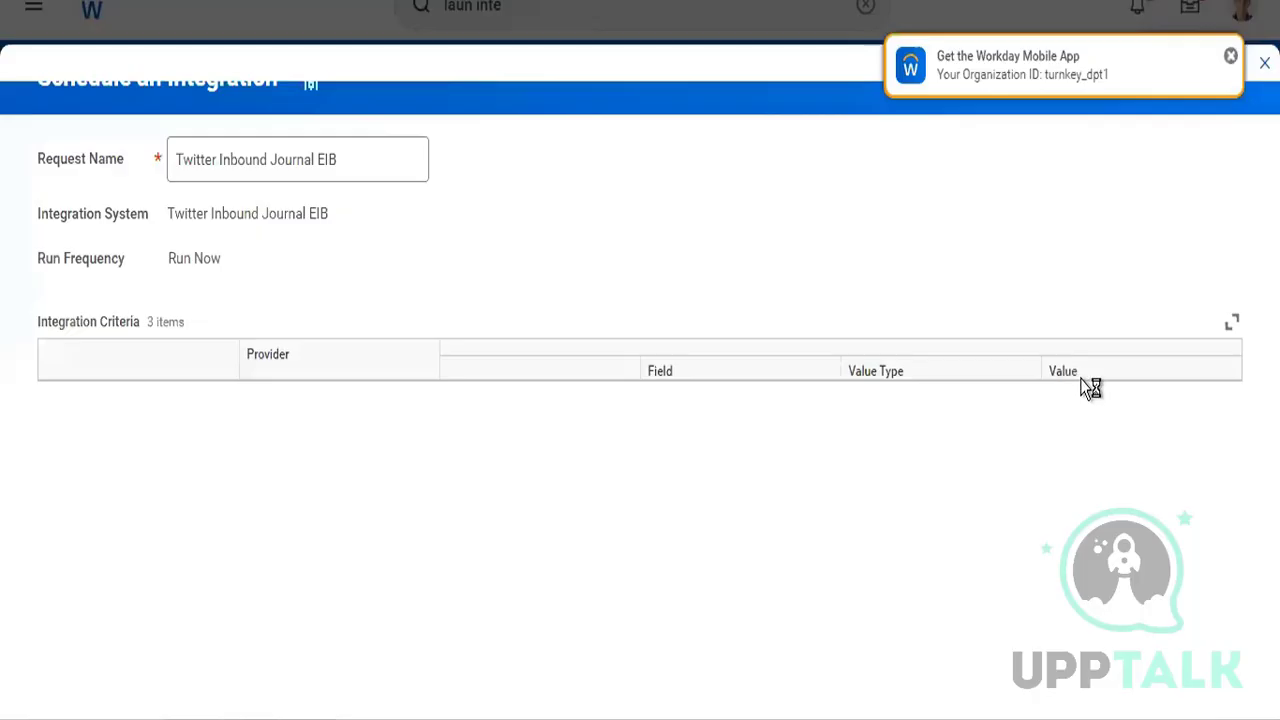
Create an integration attachment for the EIB using Submit_Accounting_Journal (4).xlsx from the Downloads folder
click(1075, 483)
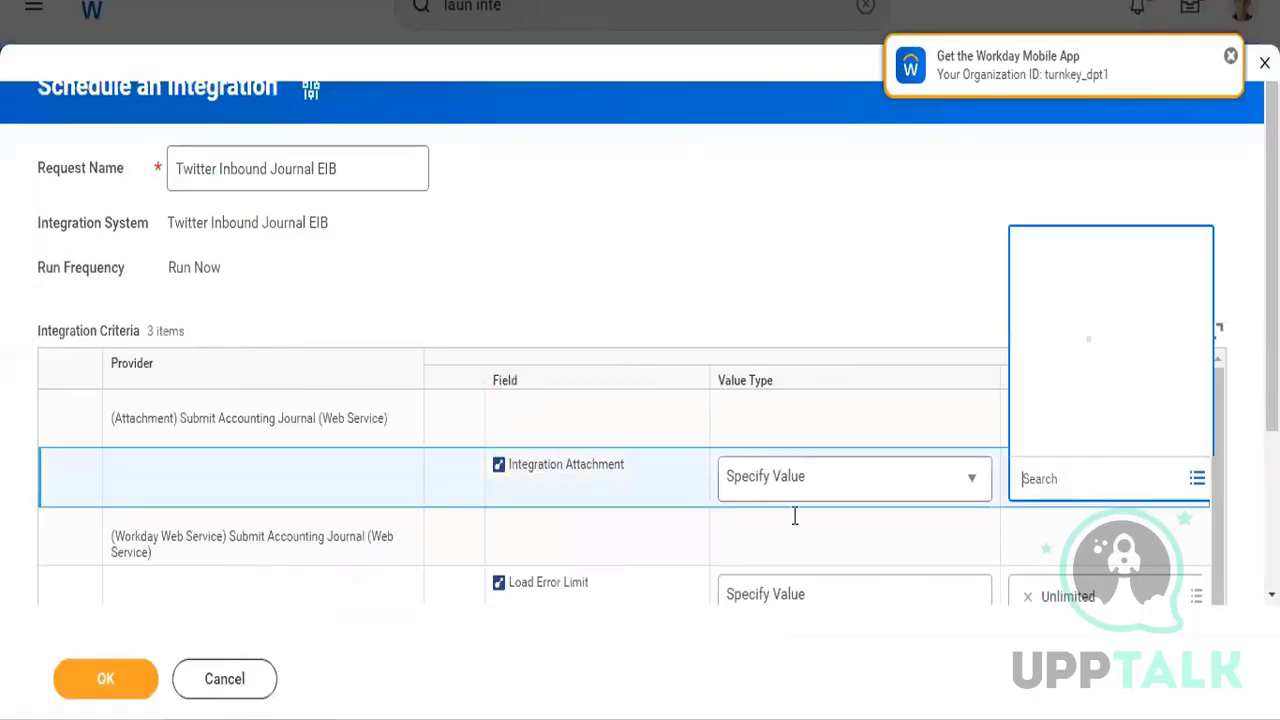
click(1030, 439)
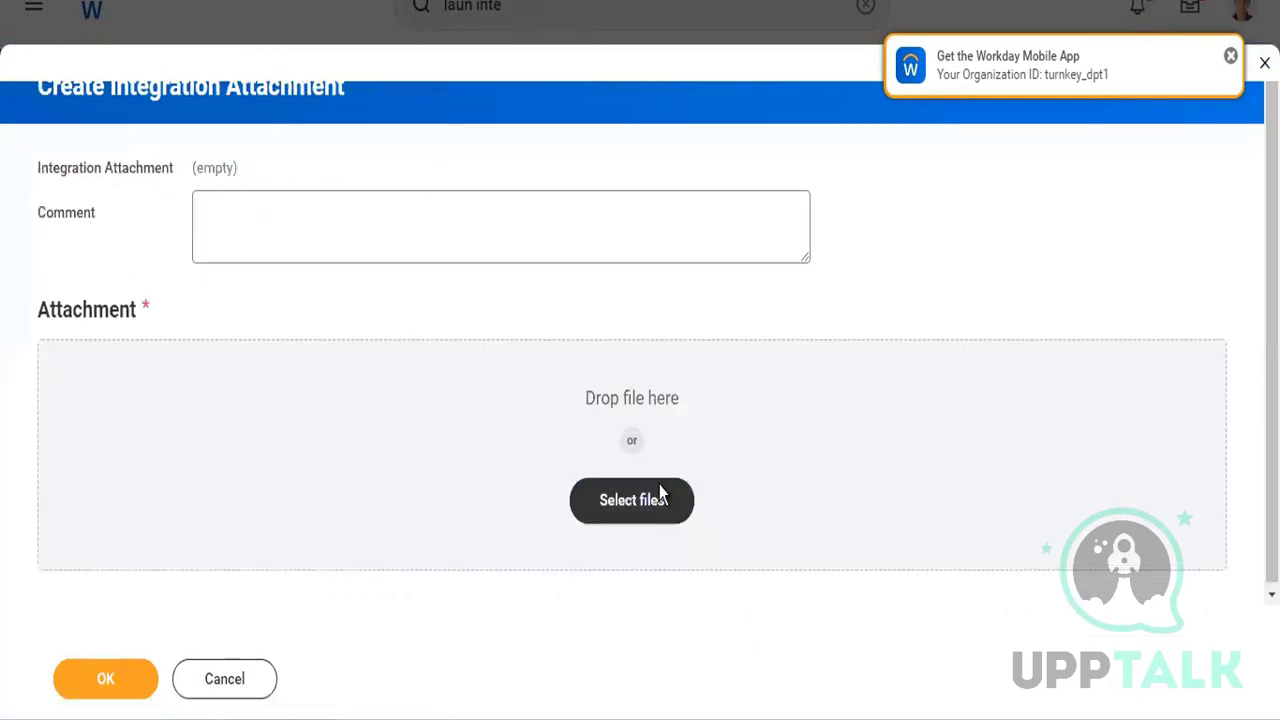
click(659, 492)
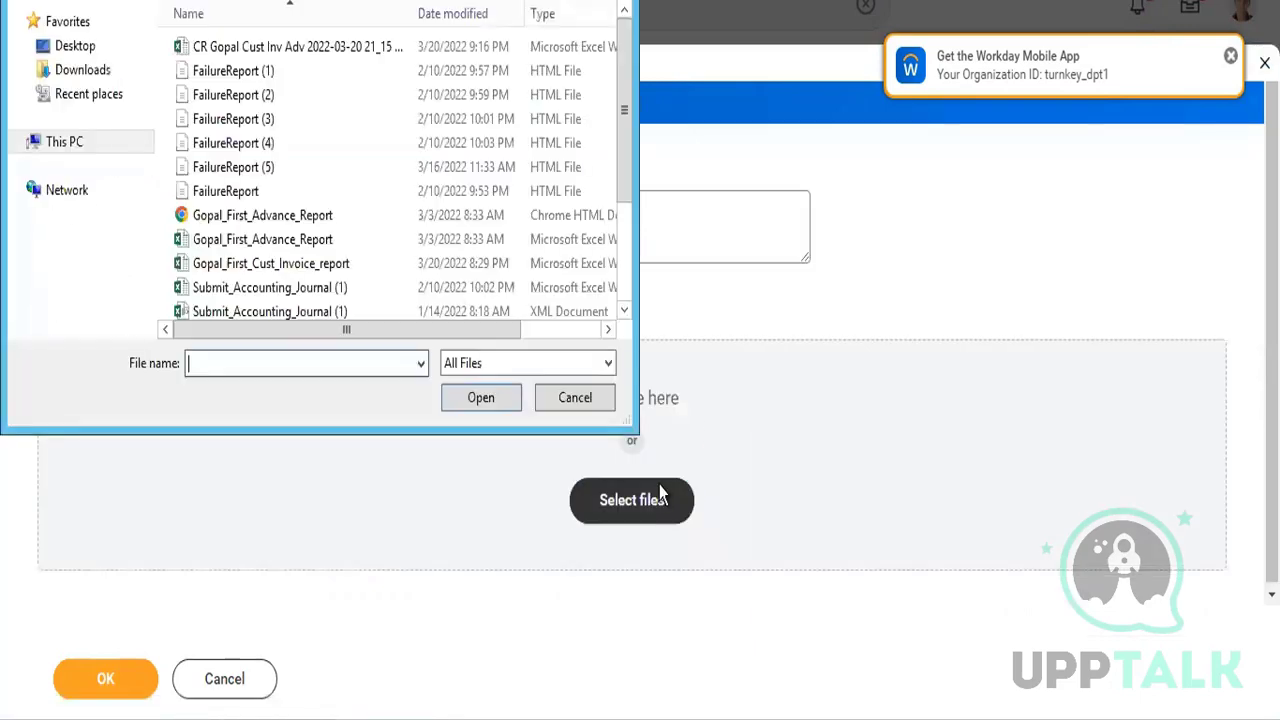
click(75, 72)
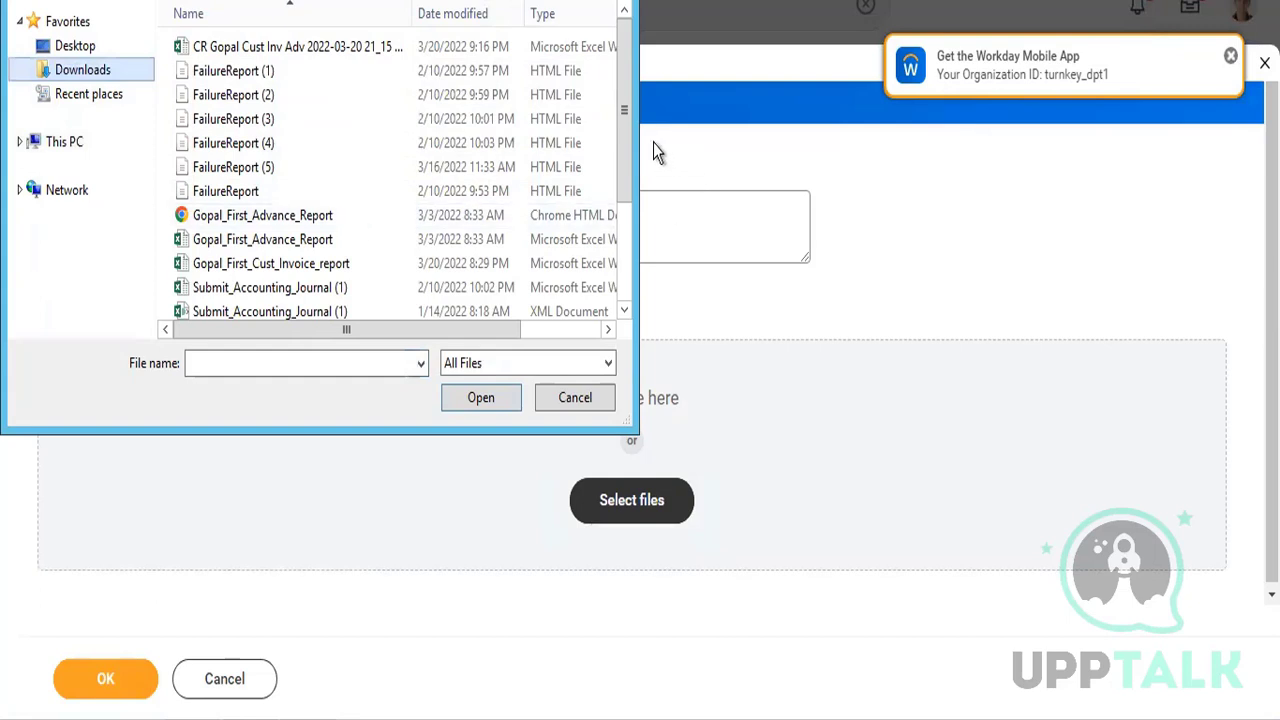
click(630, 255)
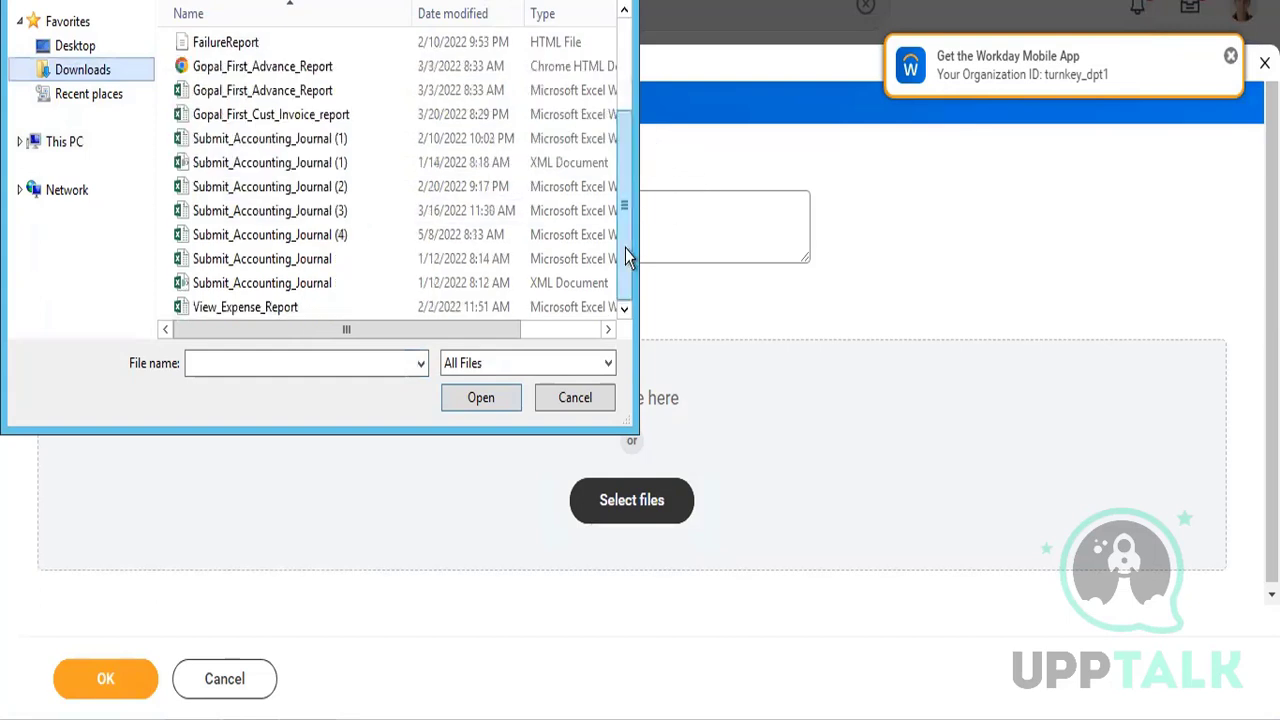
click(325, 244)
click(470, 393)
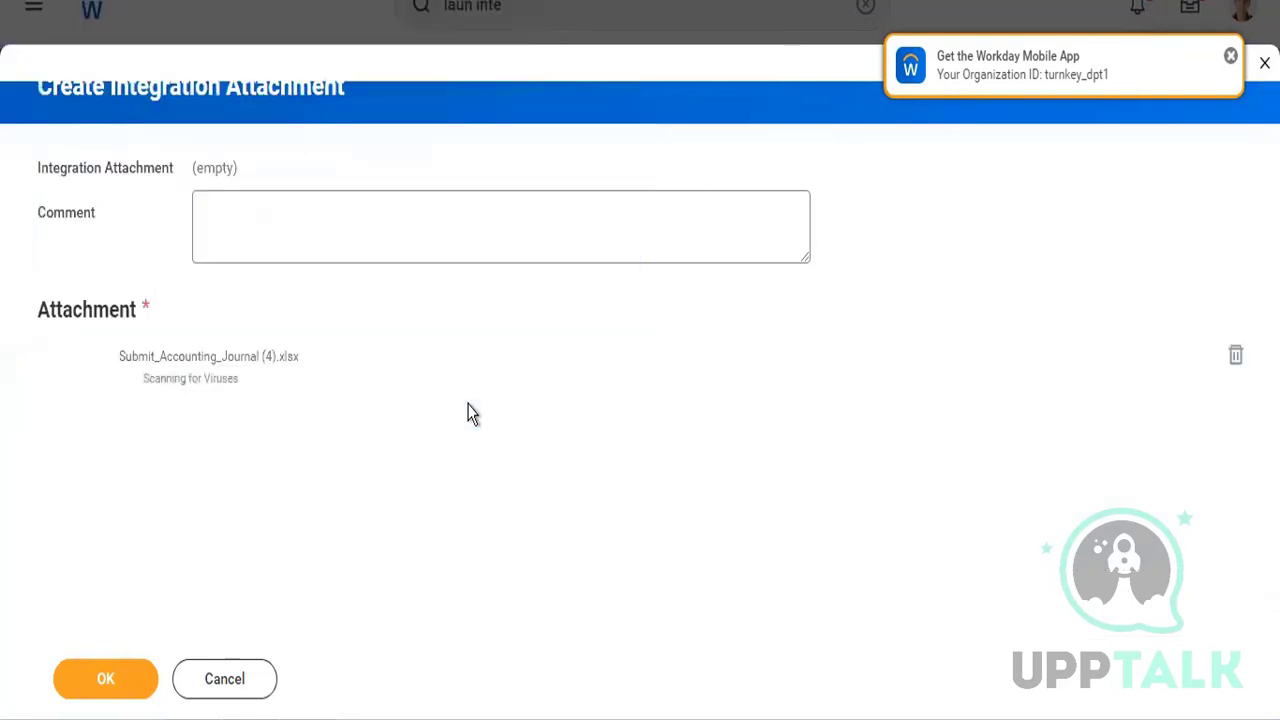
click(110, 679)
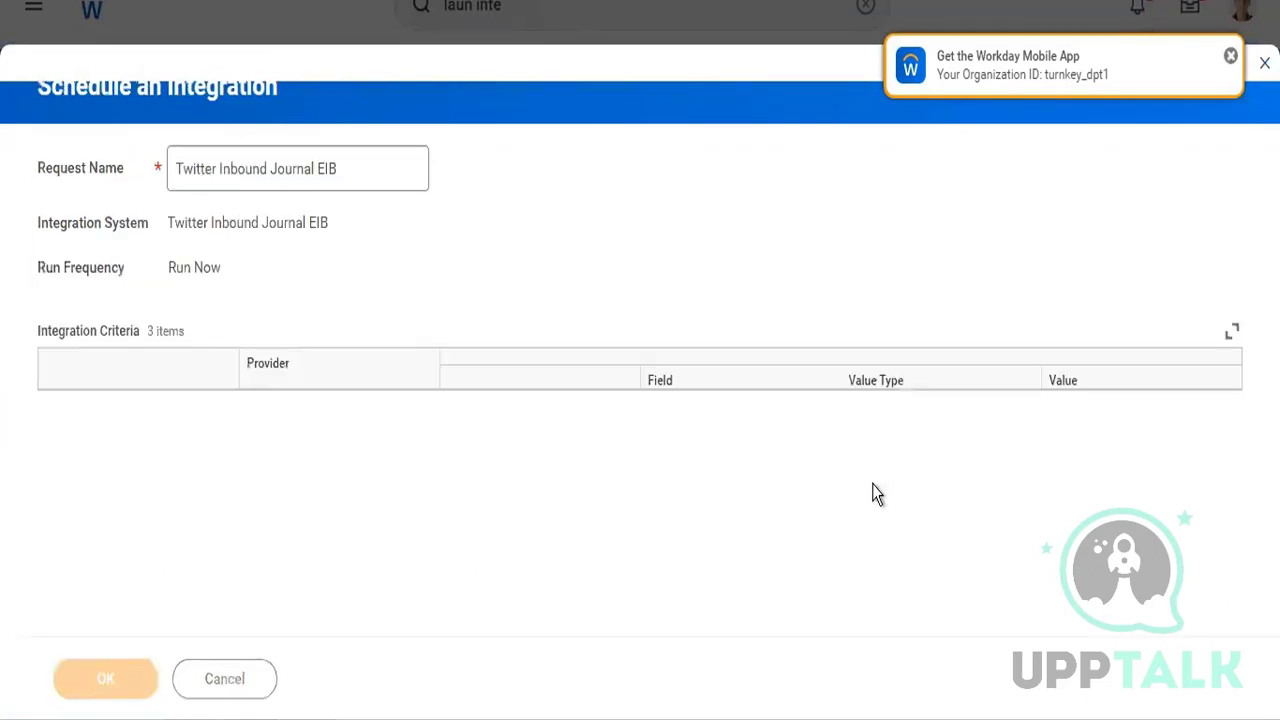
Enable Validate Only Load in the integration criteria and launch the Twitter Inbound Journal EIB
scroll(872, 494, down, 3)
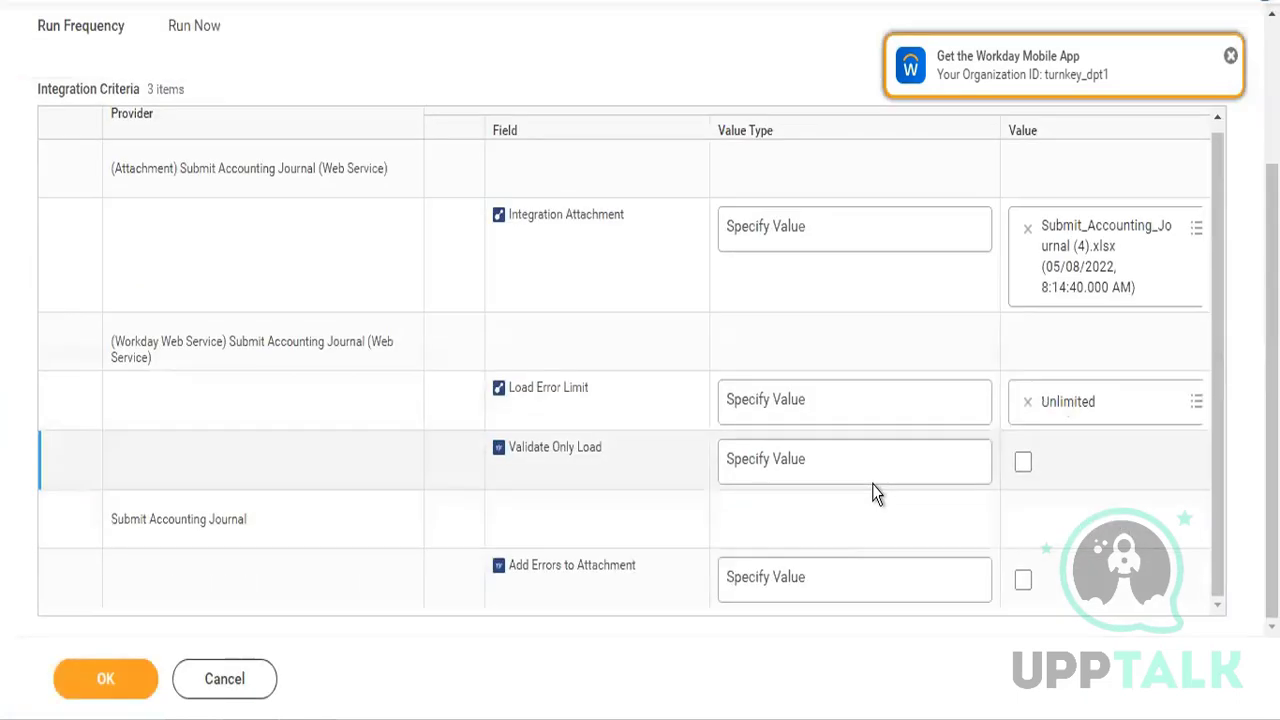
click(1023, 463)
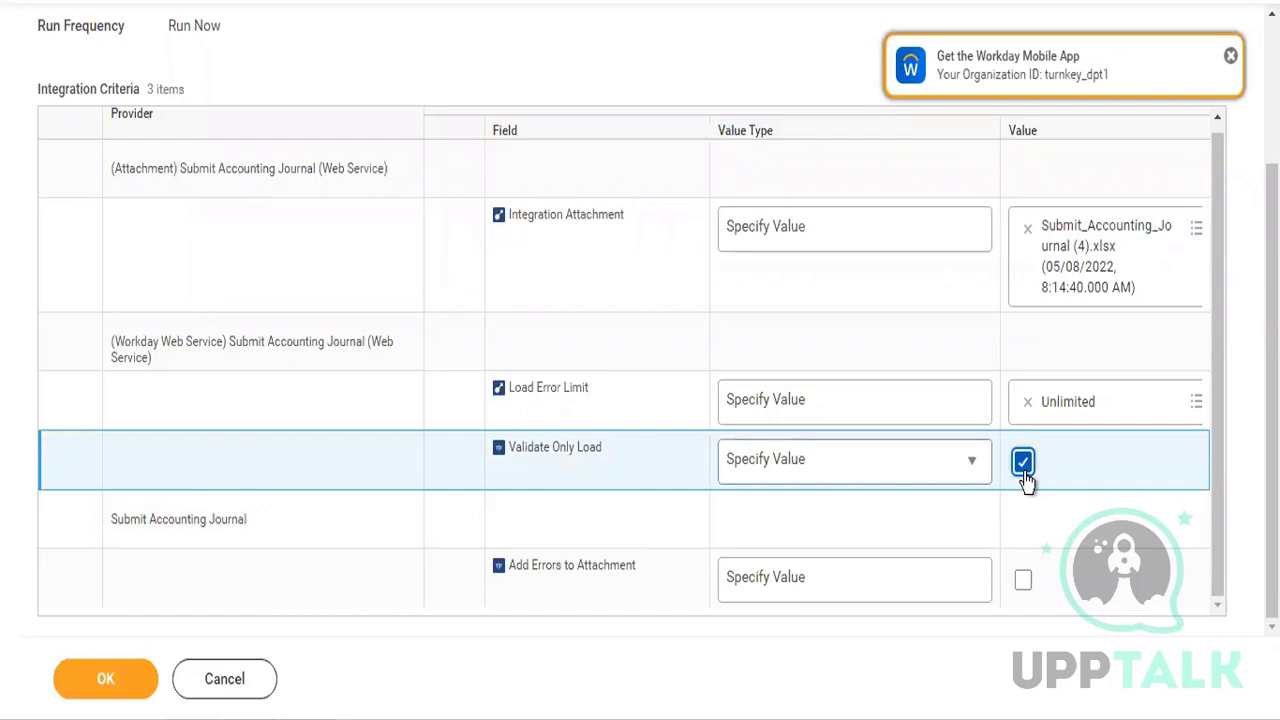
click(128, 688)
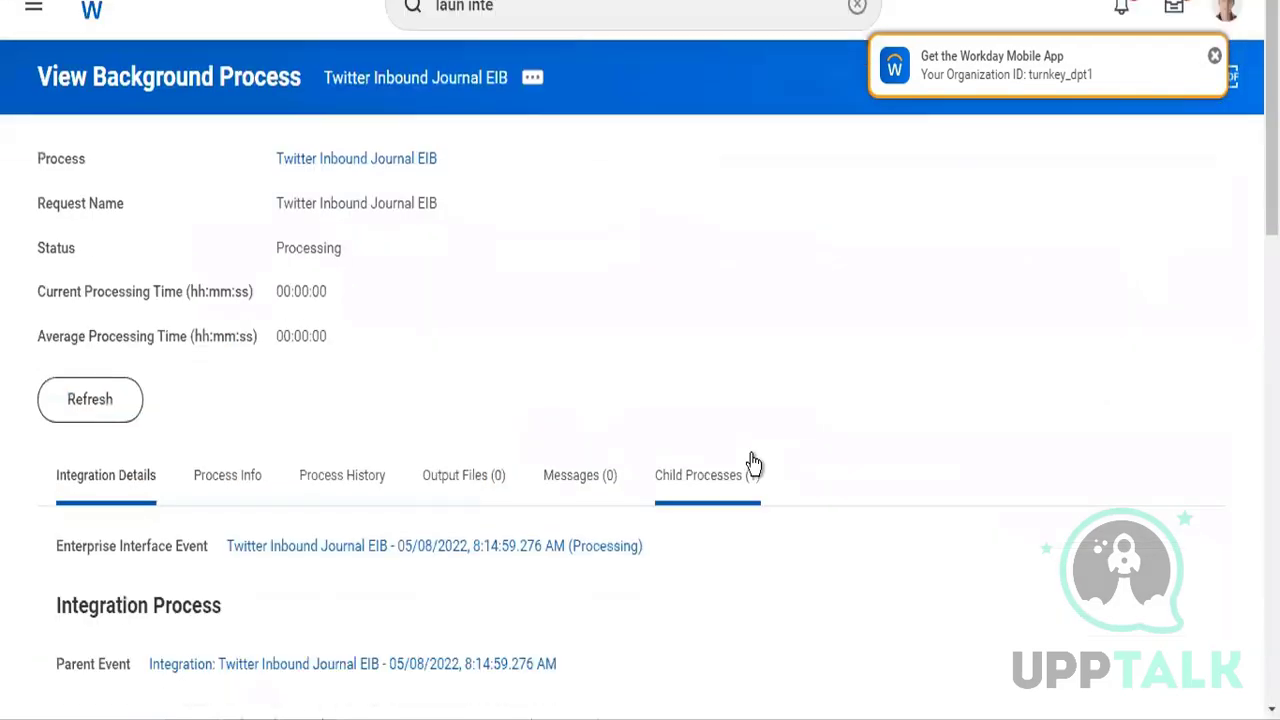
Refresh the Twitter Inbound Journal EIB background process until it finishes processing
click(108, 403)
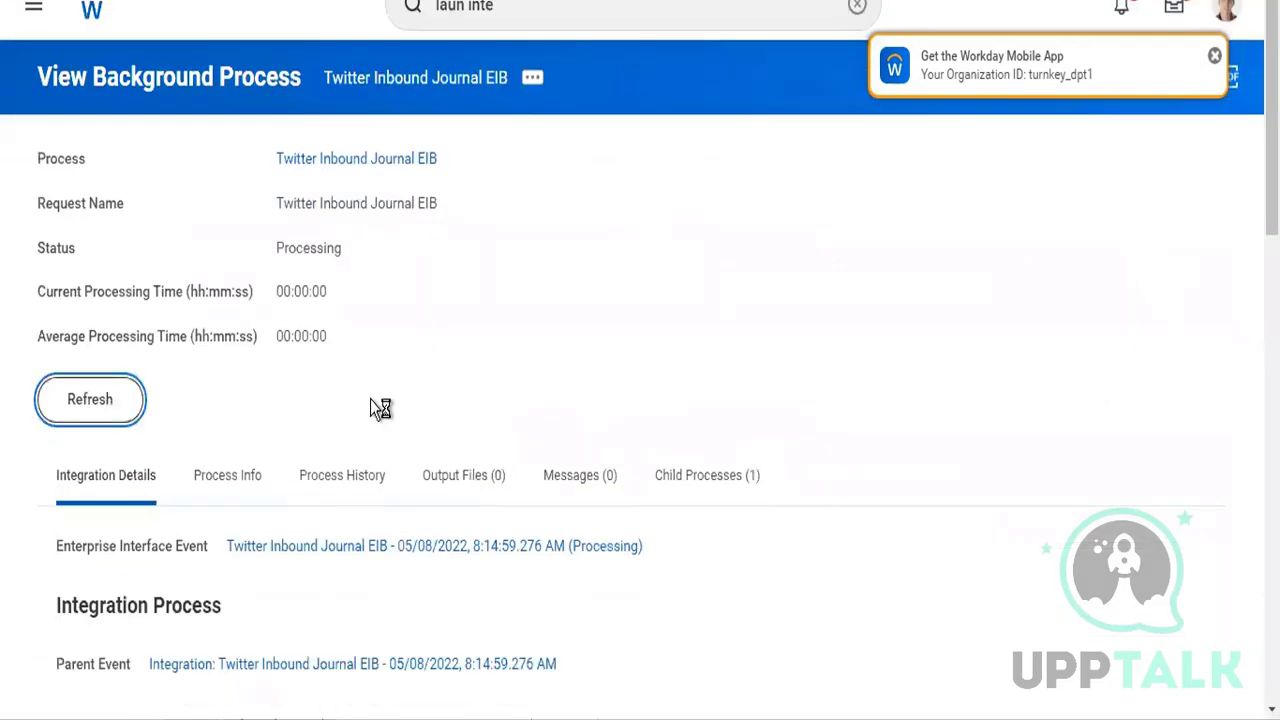
click(103, 407)
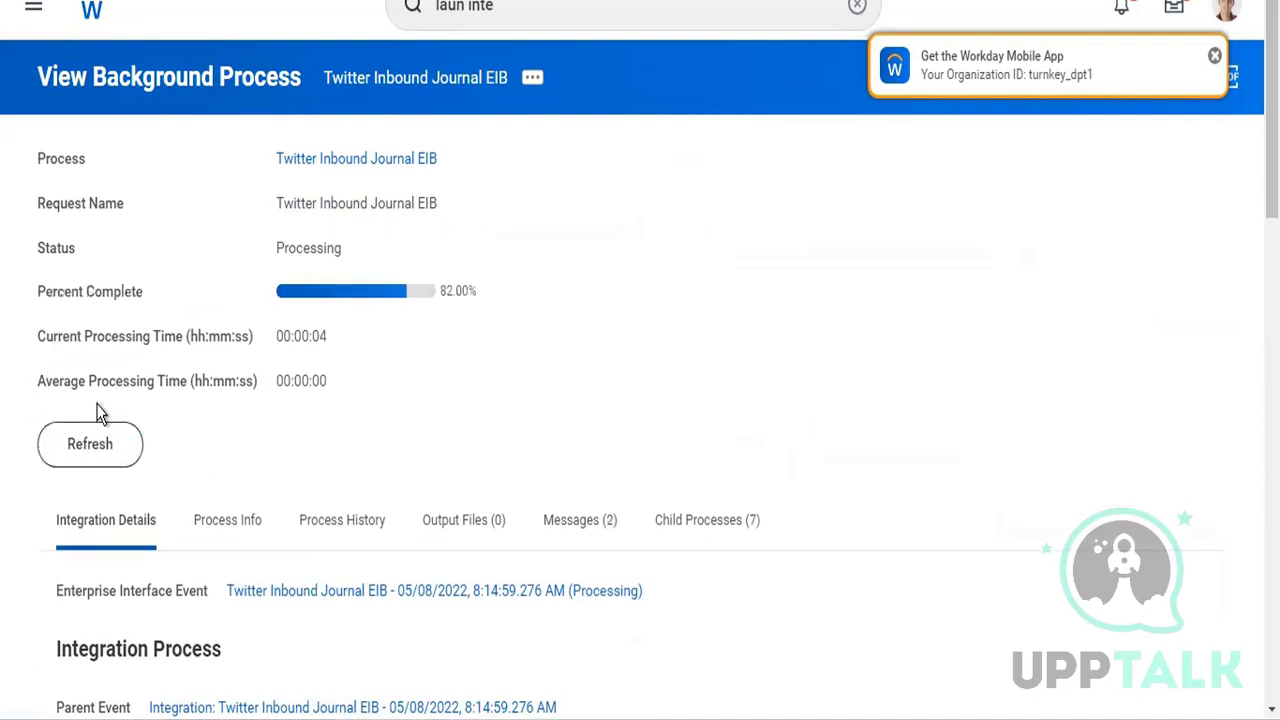
click(101, 455)
click(105, 474)
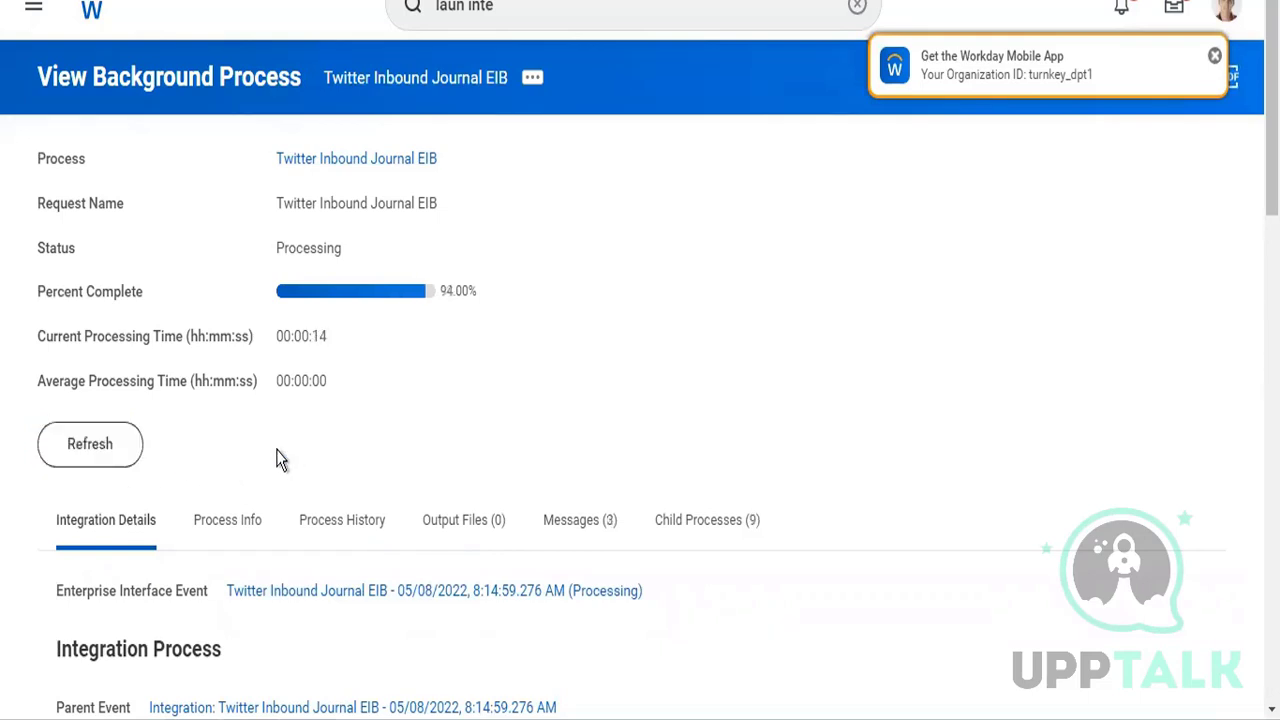
click(117, 443)
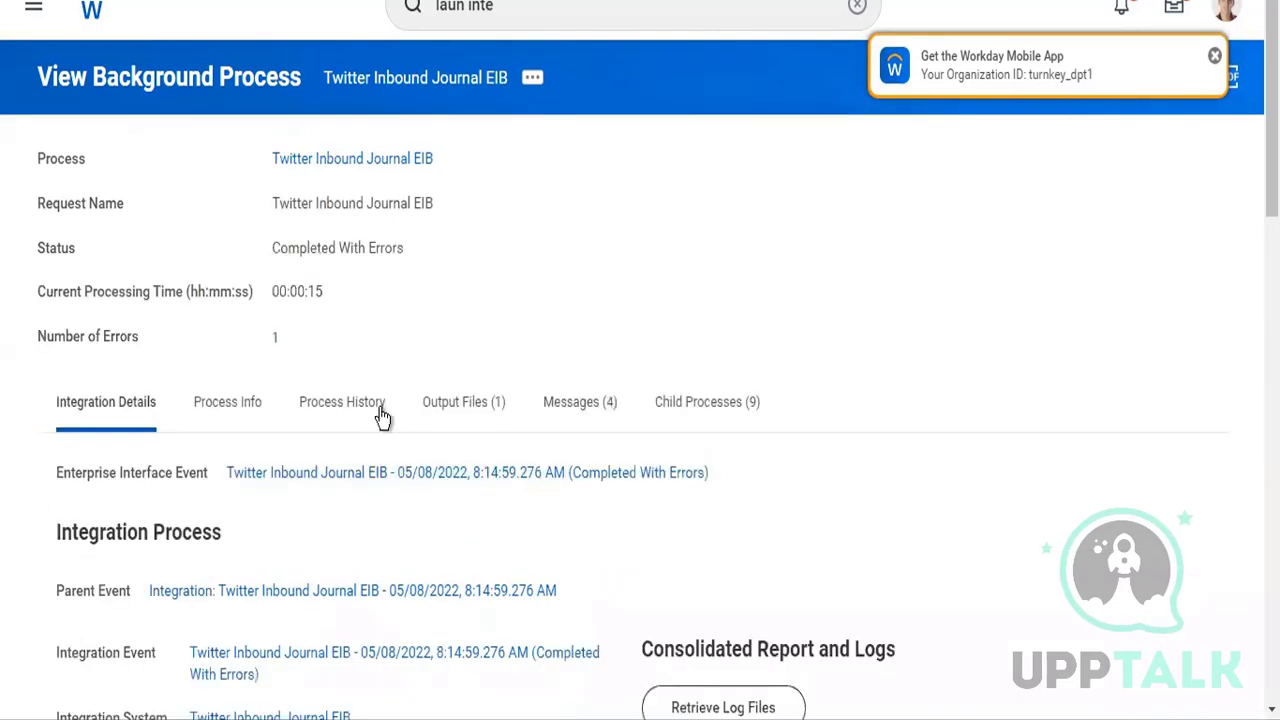
Open FailureReport.html from the process's output files, read its error summary, and close the report
click(450, 405)
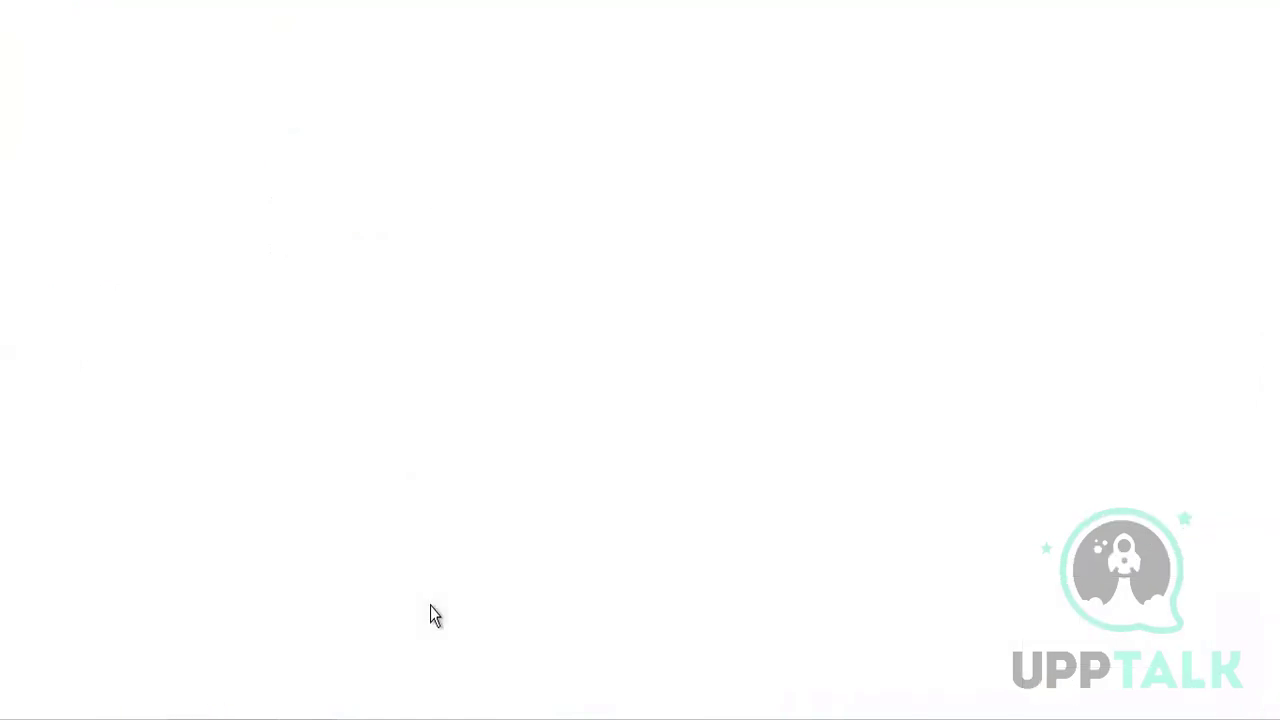
click(251, 691)
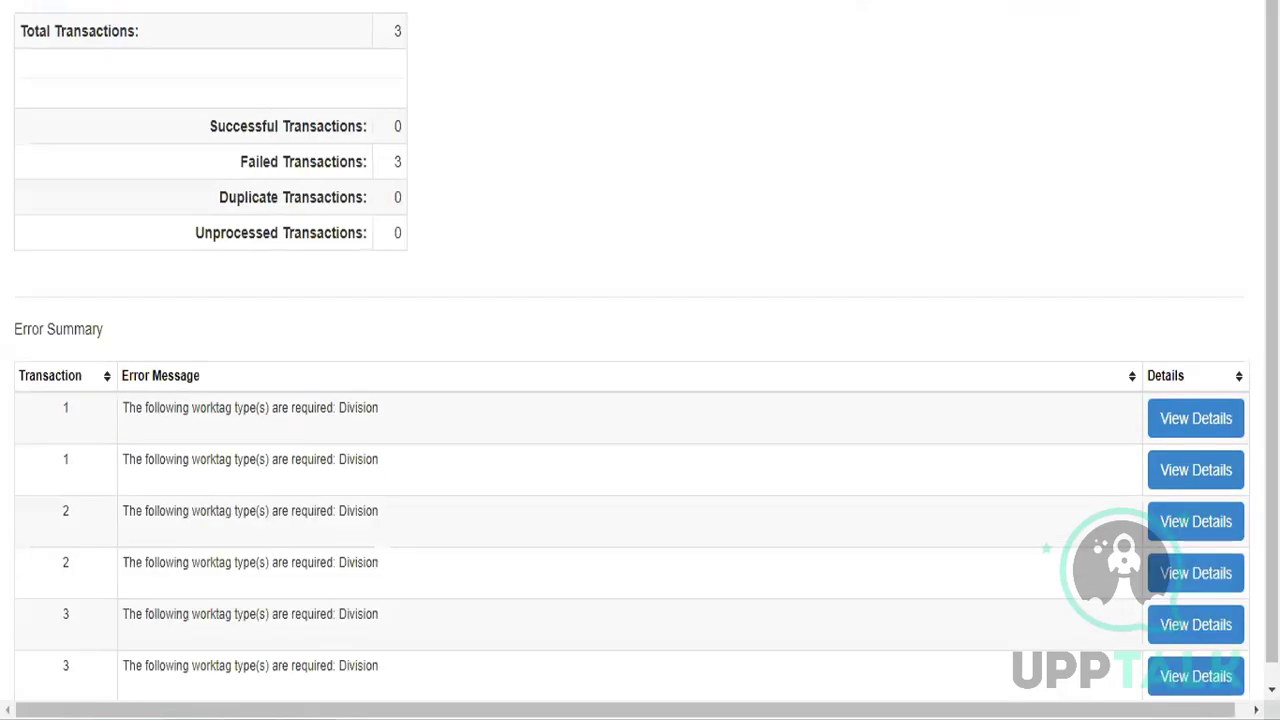
right_click(1048, 2)
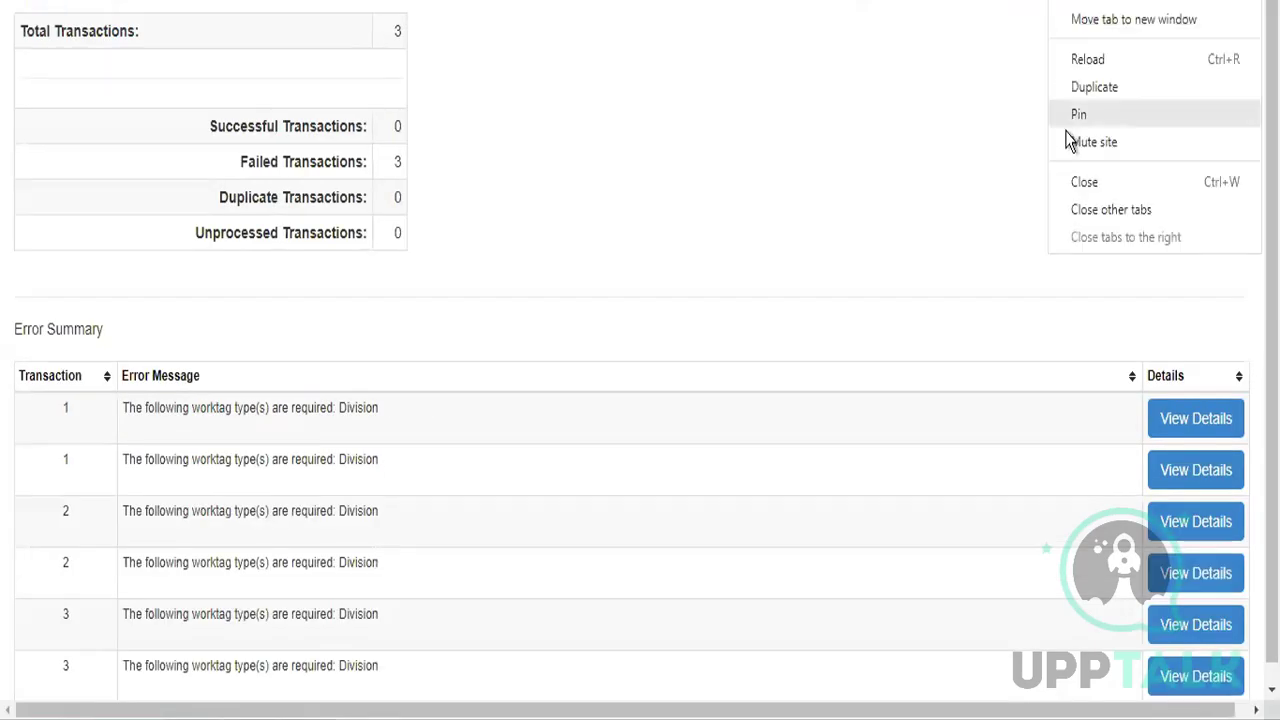
click(1080, 180)
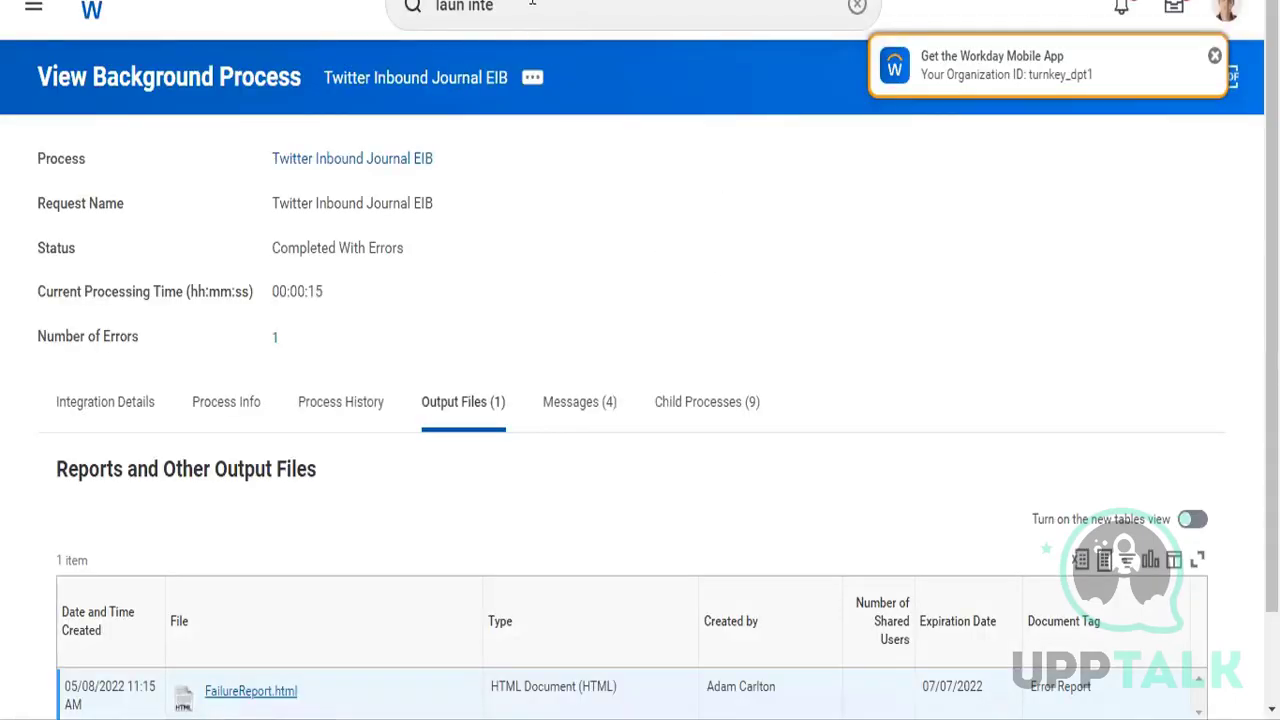
Search for the Maintain Worktag Usage report and open it
drag(500, 6, 434, 8)
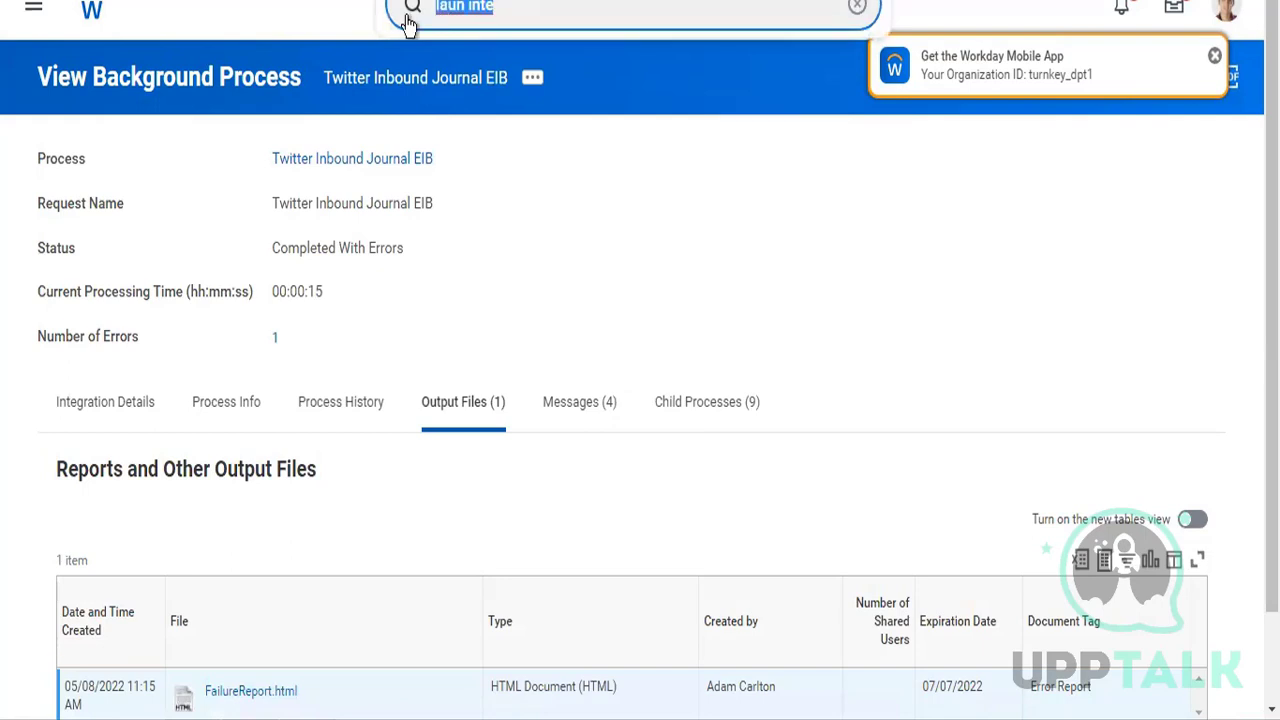
text(mai work)
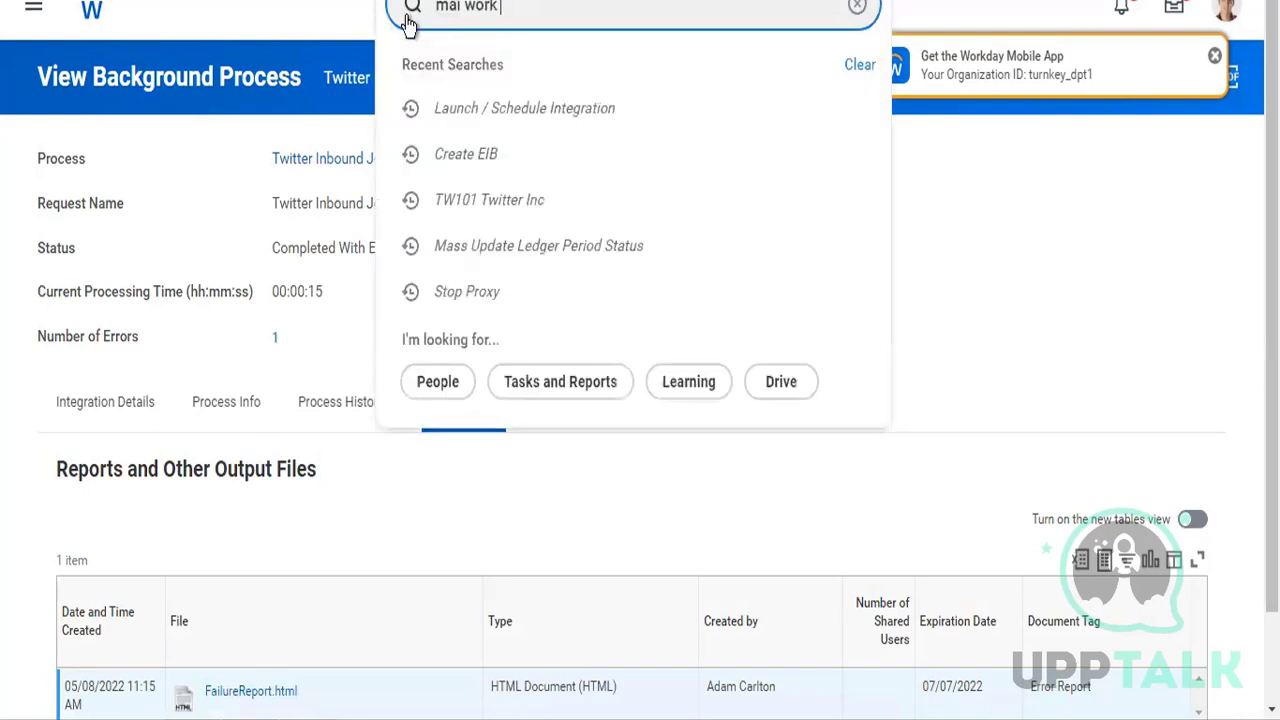
text( usage)
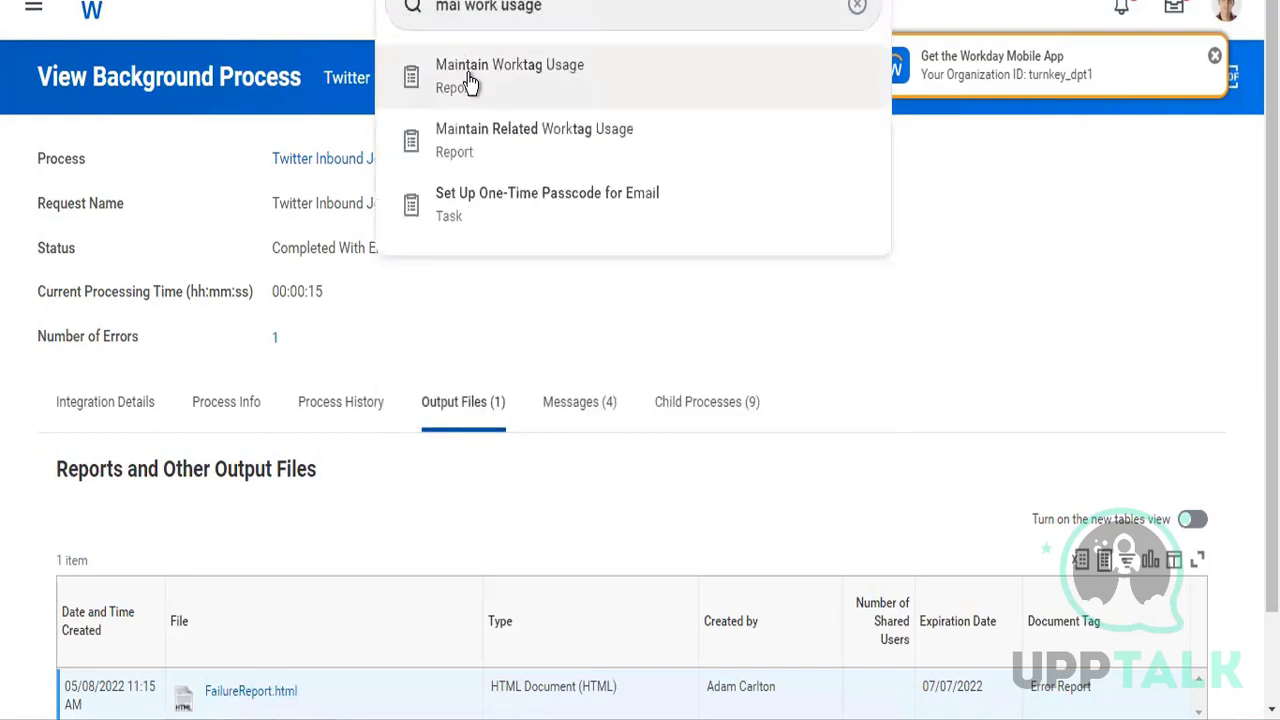
click(470, 78)
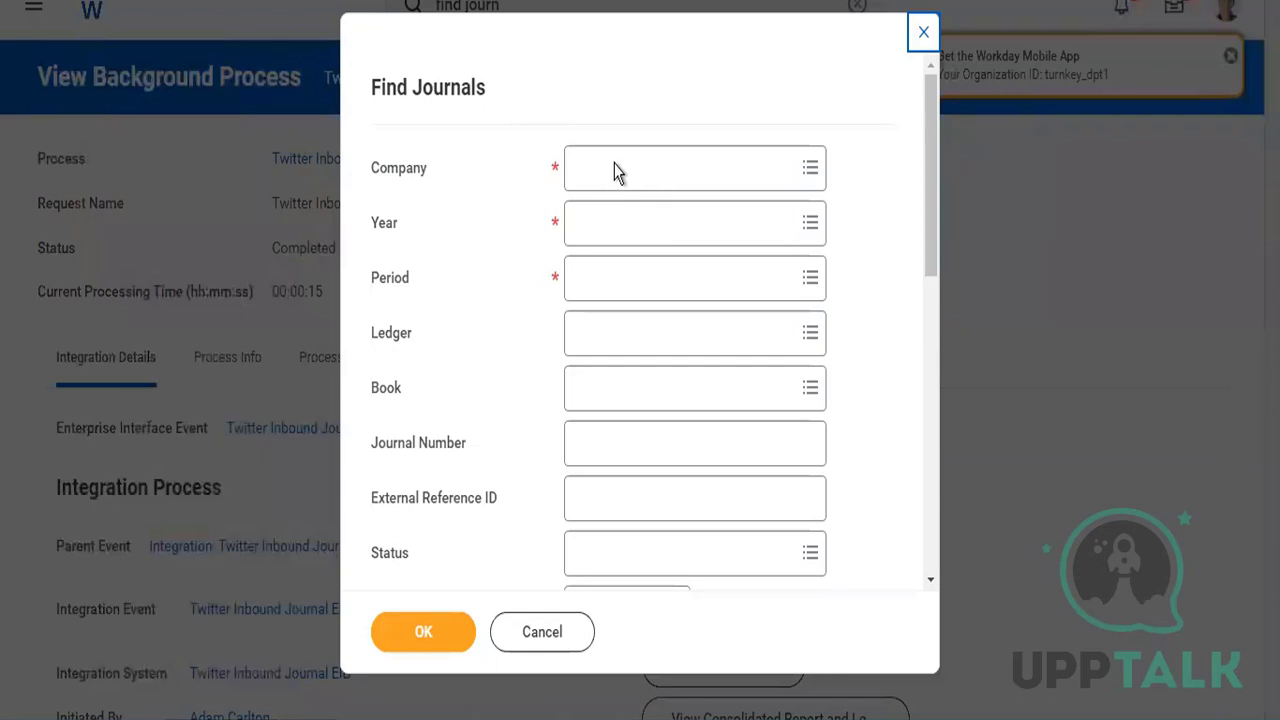
Find the journals of TW101 Twitter Inc for year 2022, period May, and check the EIB journals' amounts, statuses and memos
click(616, 170)
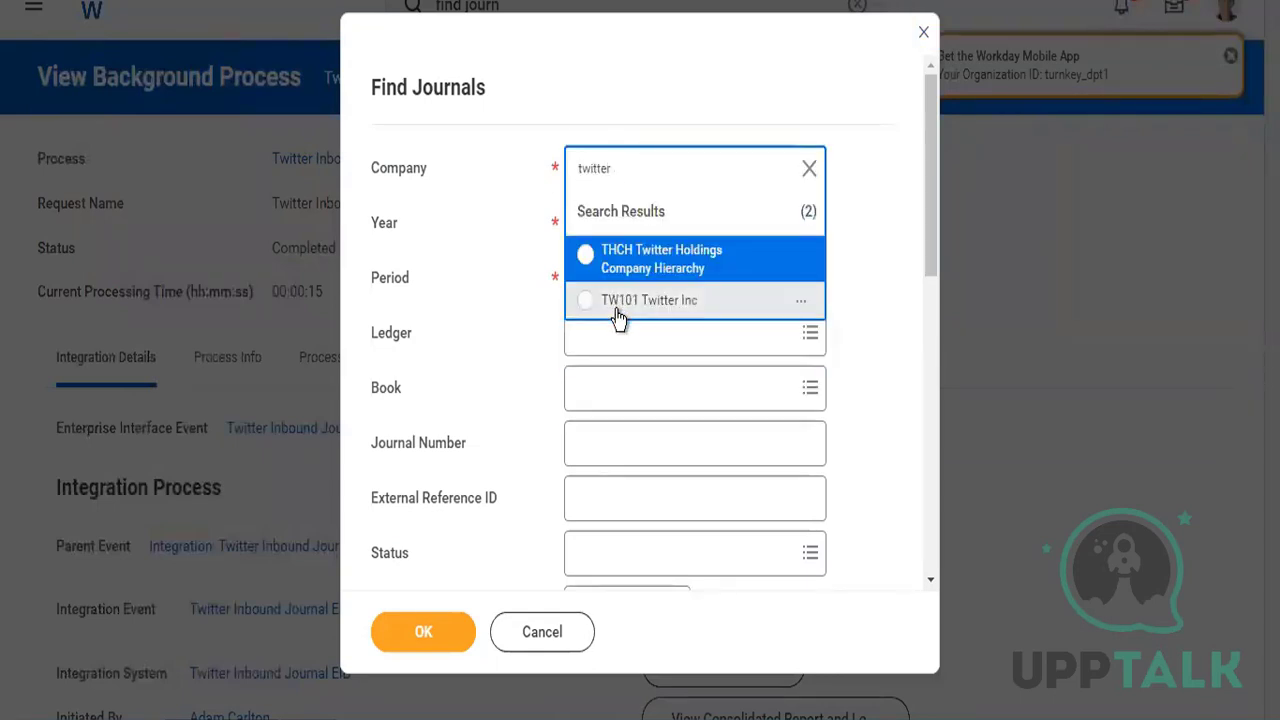
click(617, 305)
click(620, 230)
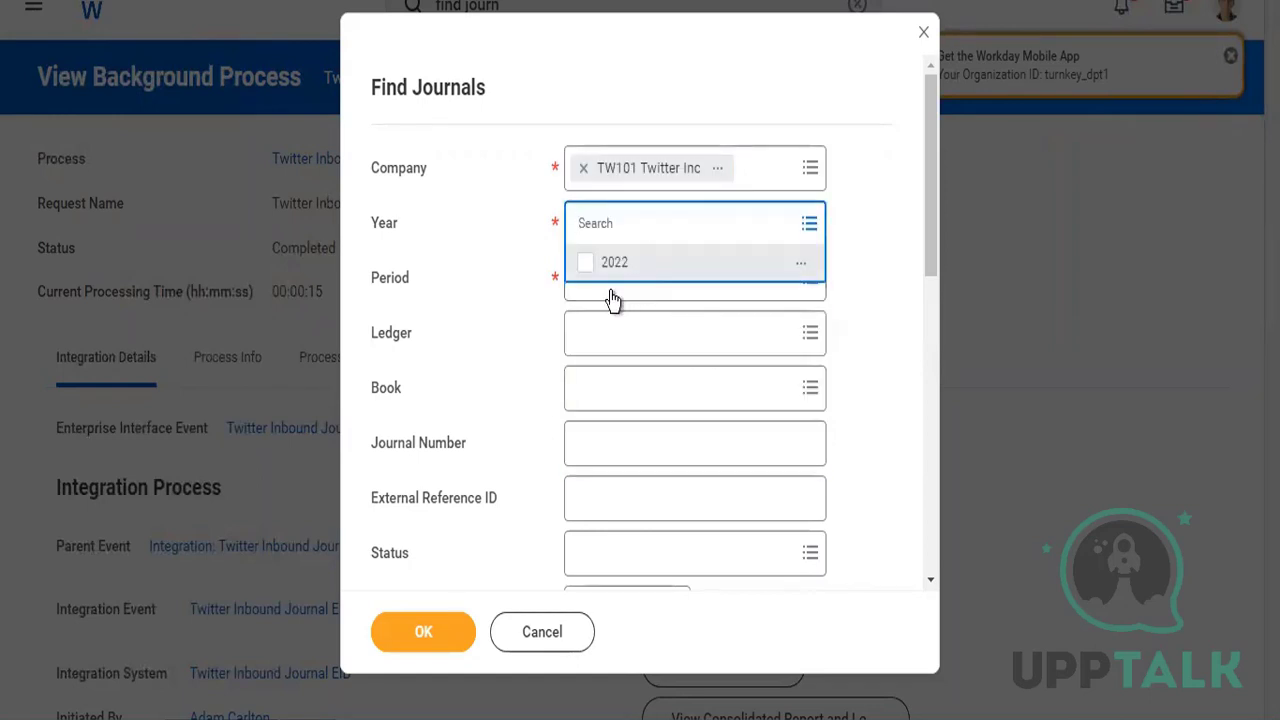
click(610, 264)
click(622, 285)
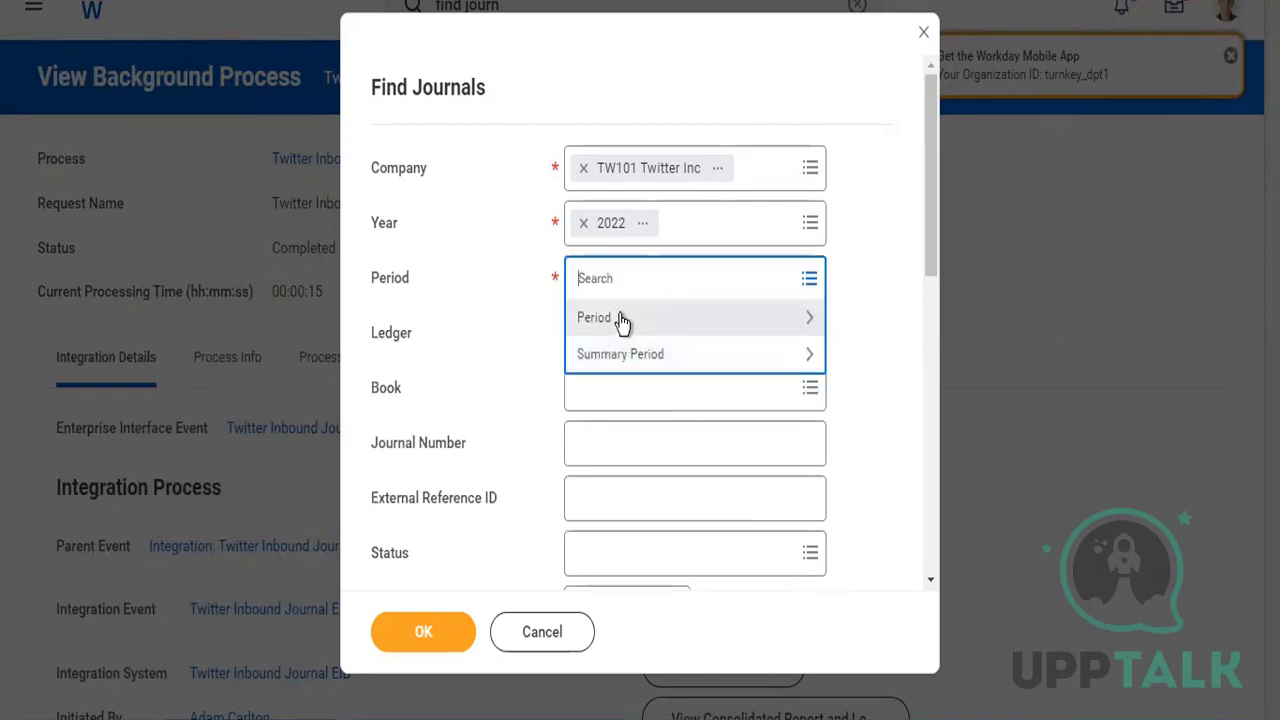
click(620, 318)
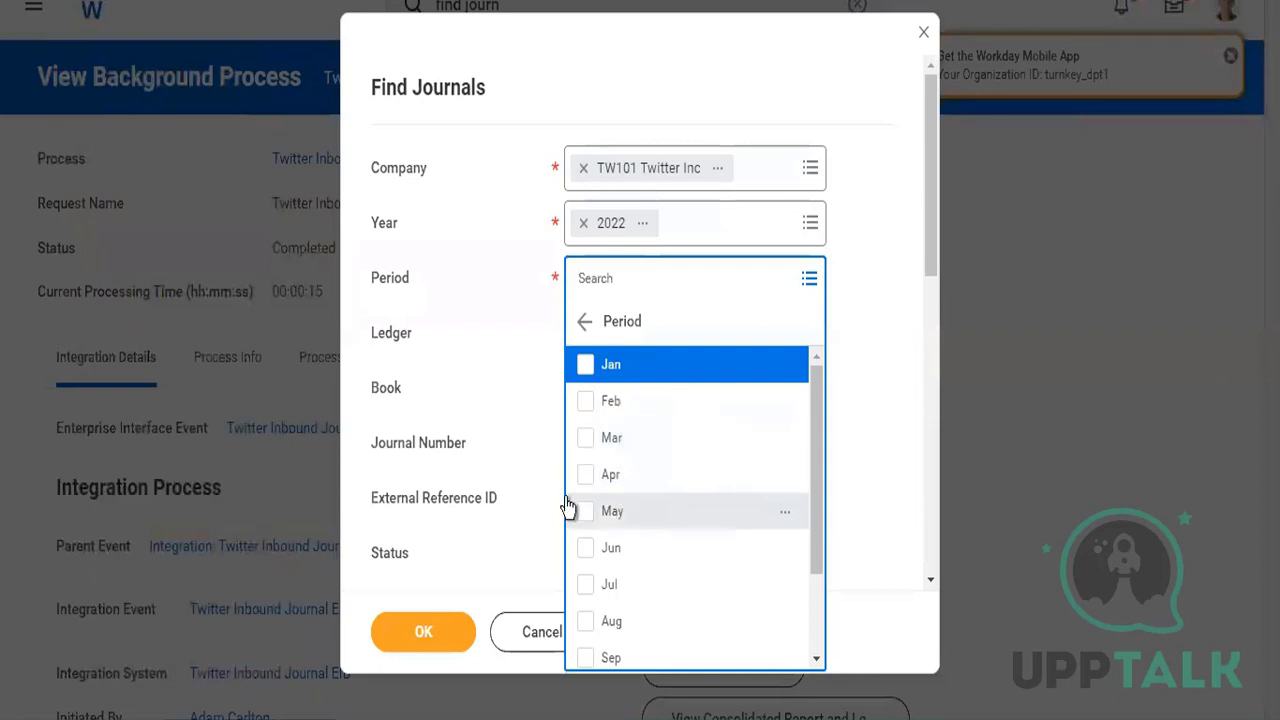
click(570, 510)
click(417, 632)
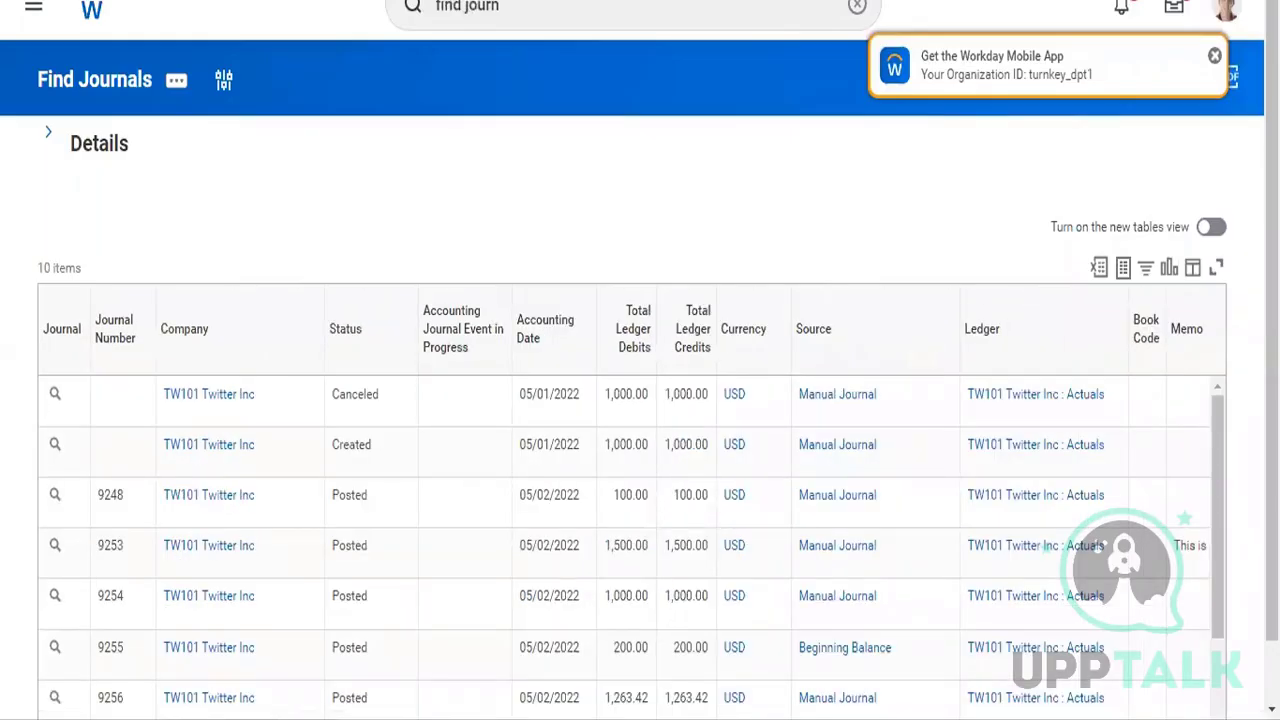
scroll(914, 583, down, 5)
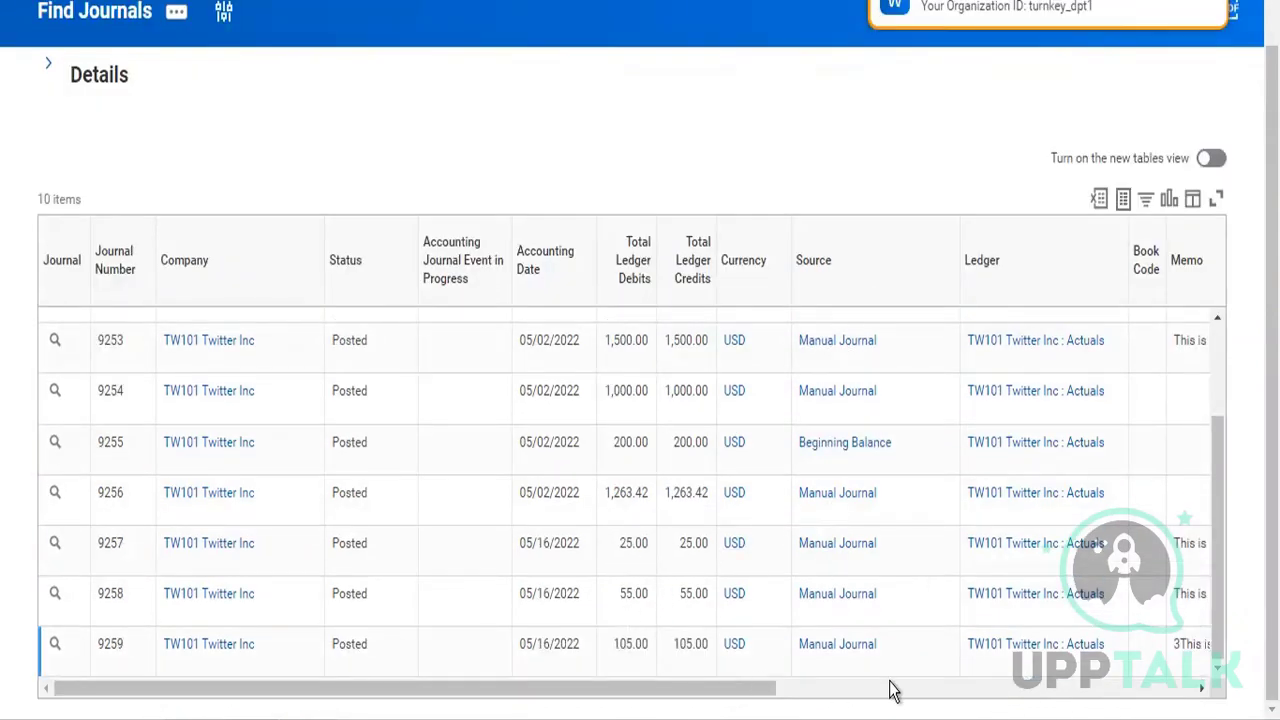
drag(770, 690, 927, 690)
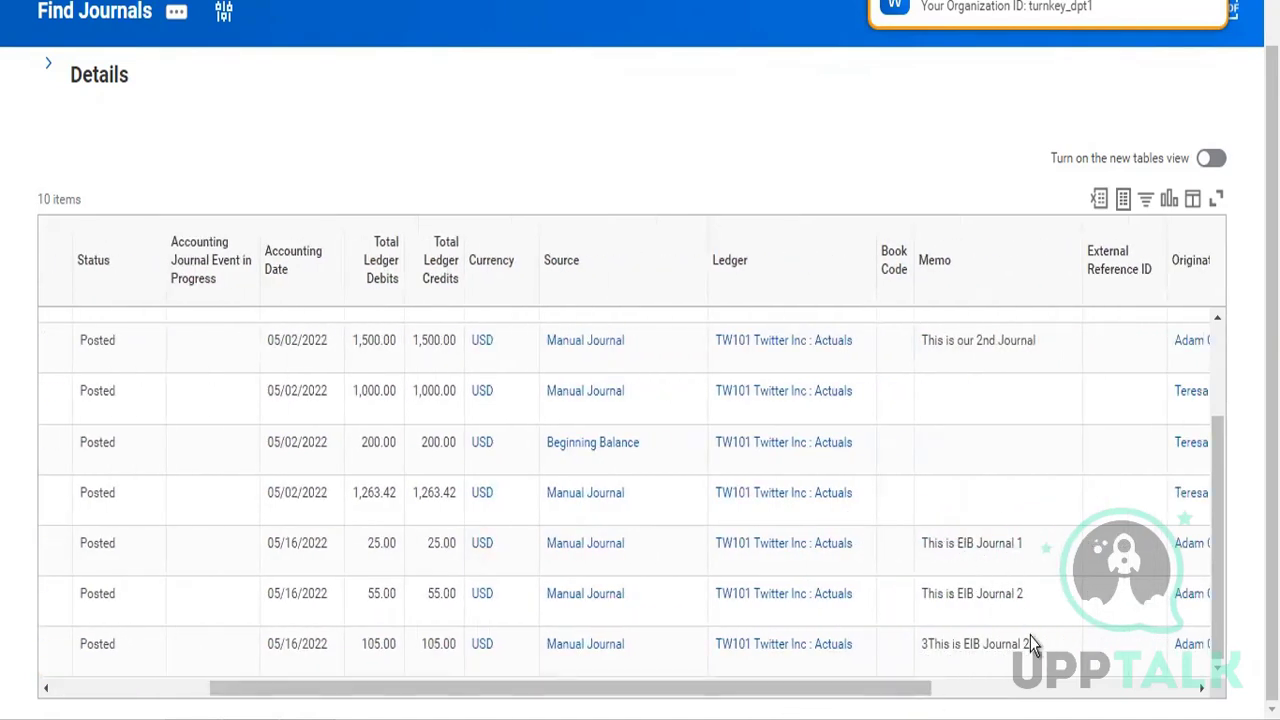